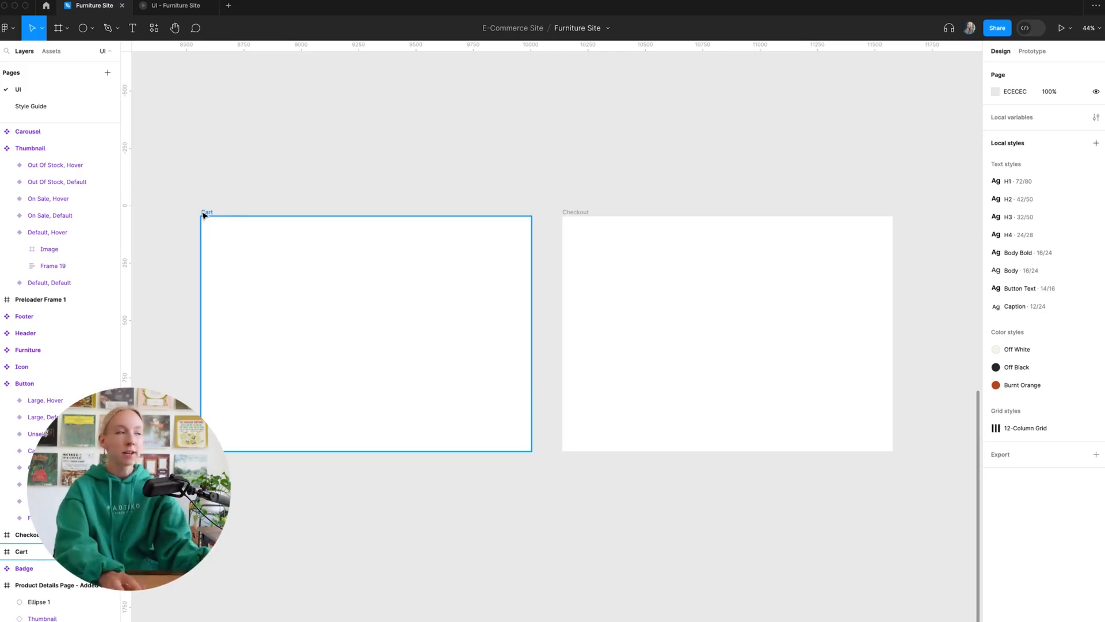
- Set the width of the empty Cart frame to 600
{"action": "left_click", "coordinate": [207, 213]}
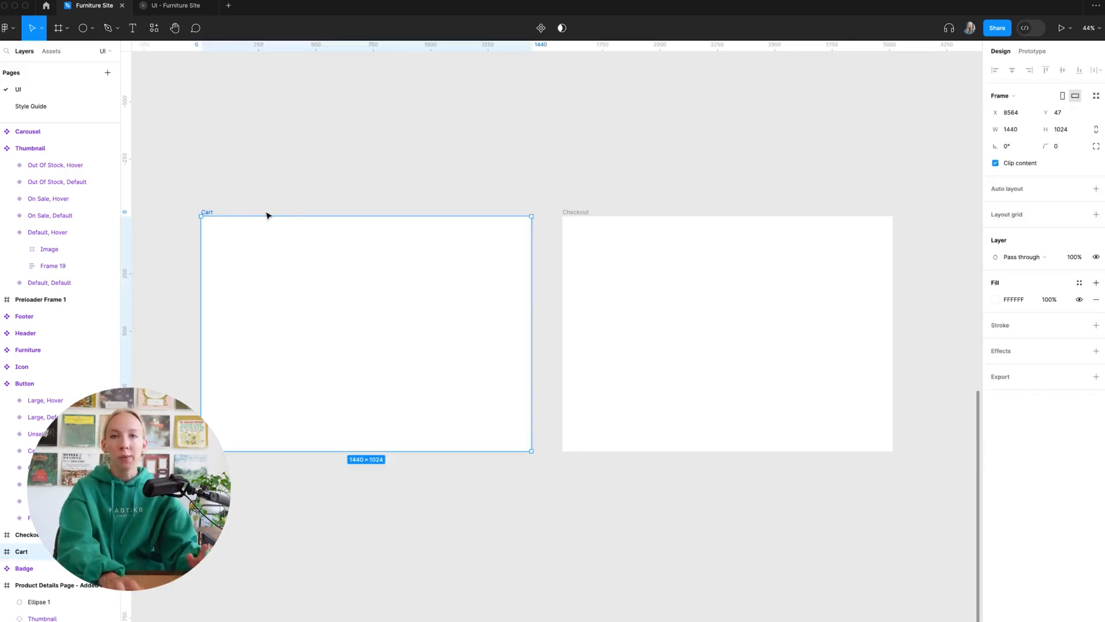
{"action": "scroll", "coordinate": [273, 216], "scroll_direction": "left", "scroll_amount": 5}
{"action": "scroll", "coordinate": [488, 231], "scroll_direction": "down", "scroll_amount": 5, "text": "ctrl"}
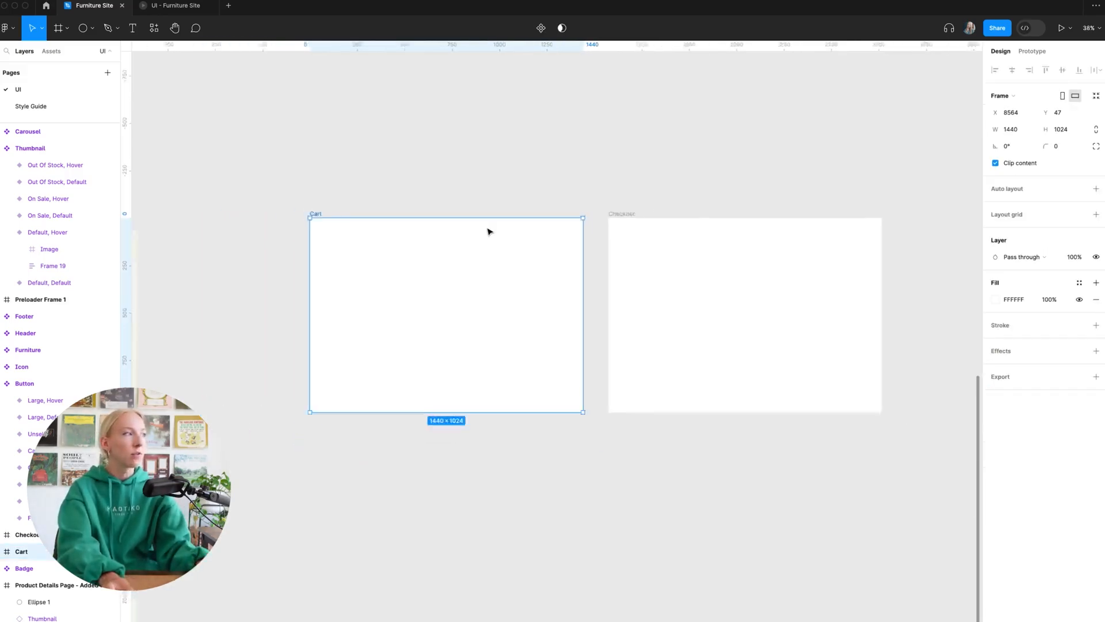
{"action": "scroll", "coordinate": [488, 231], "scroll_direction": "up", "scroll_amount": 5}
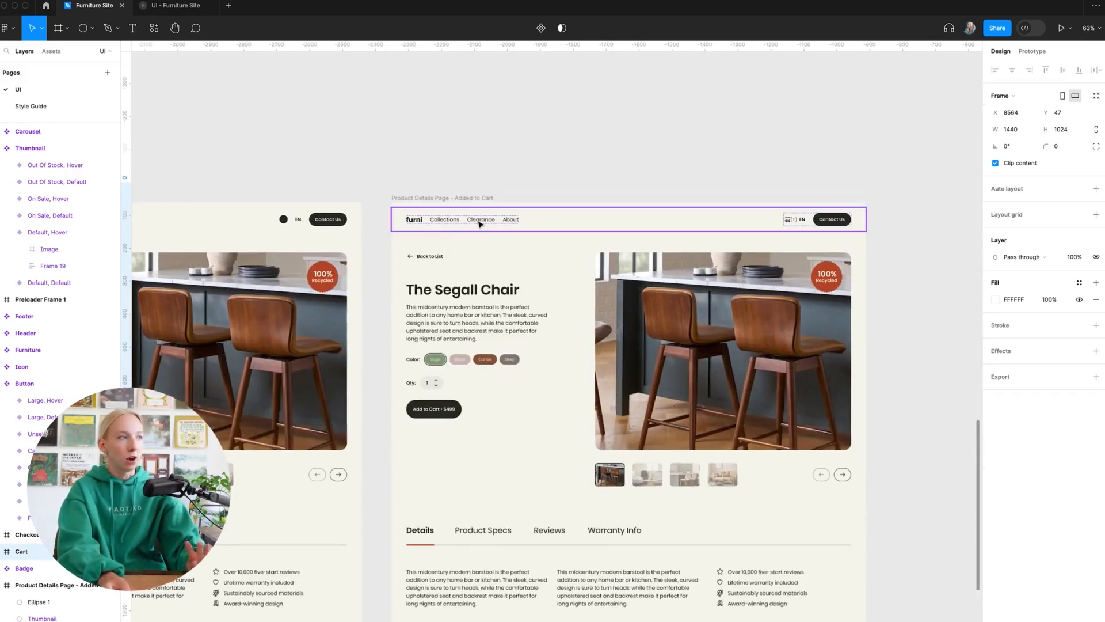
{"action": "scroll", "coordinate": [478, 224], "scroll_direction": "right", "scroll_amount": 15}
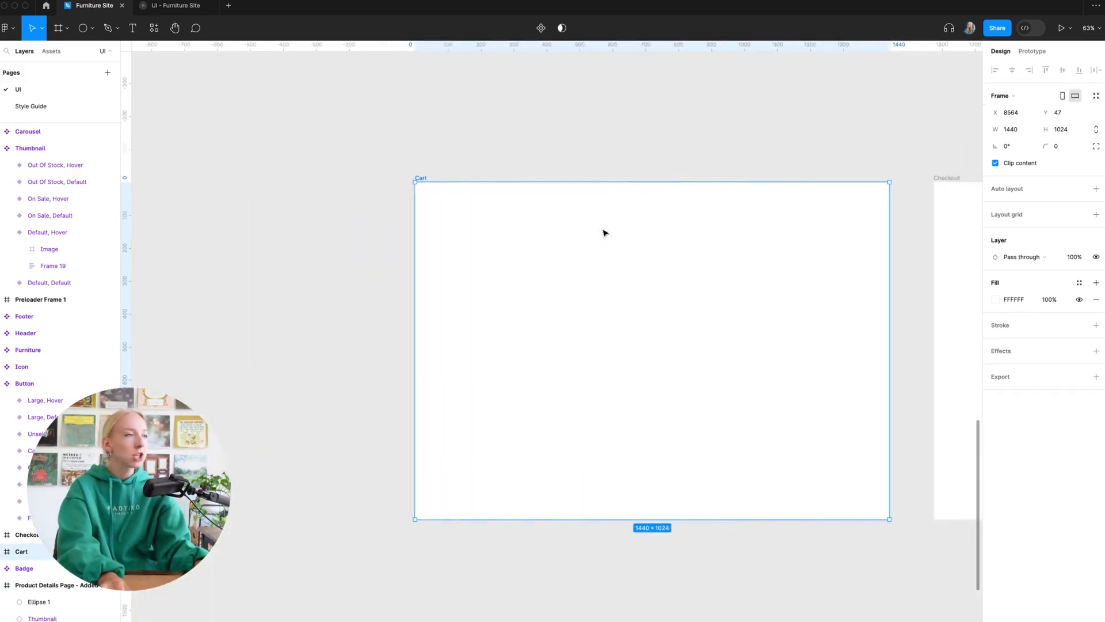
{"action": "scroll", "coordinate": [593, 232], "scroll_direction": "right", "scroll_amount": 5}
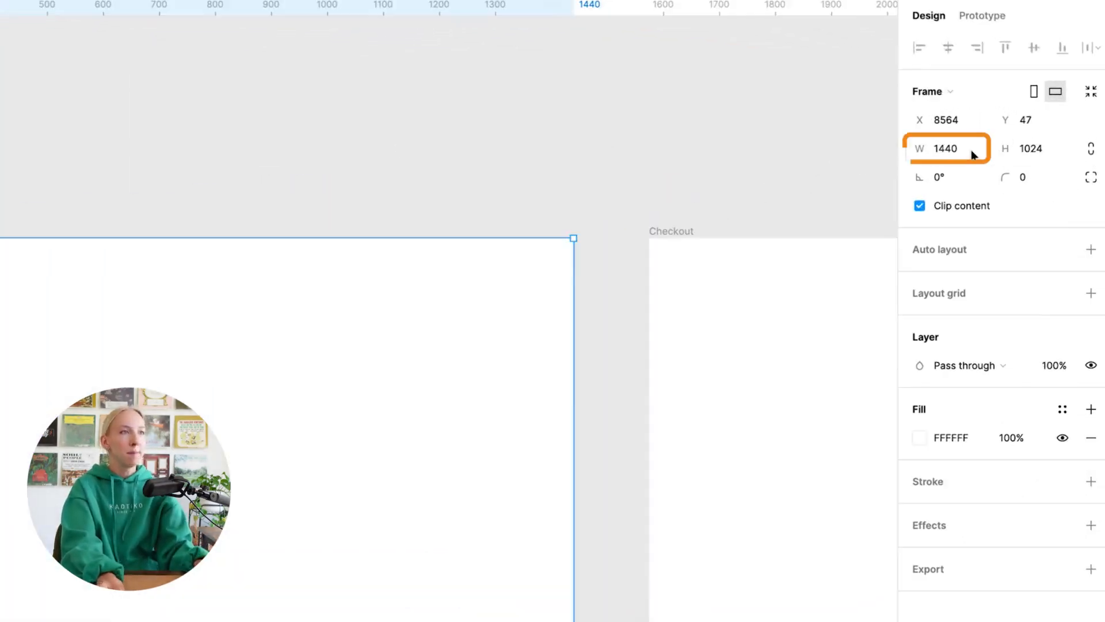
{"action": "left_click", "coordinate": [1026, 132]}
{"action": "type", "text": "600"}
{"action": "key", "text": "Return"}
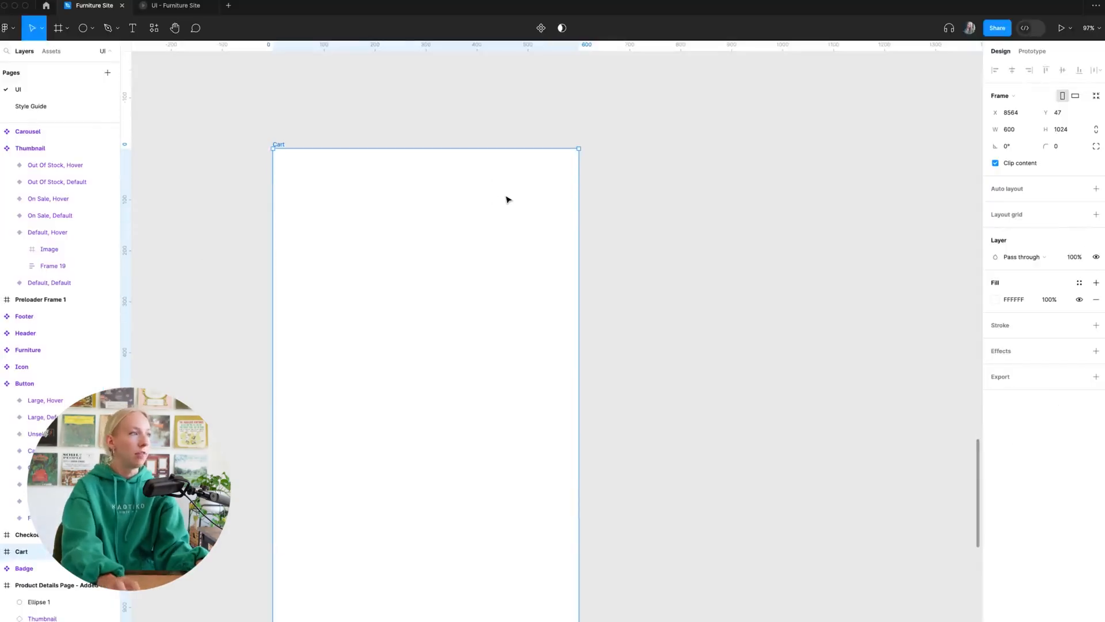
- Shorten the Cart frame from its lower edge to a height of about 387
{"action": "scroll", "coordinate": [507, 199], "scroll_direction": "down", "scroll_amount": 1}
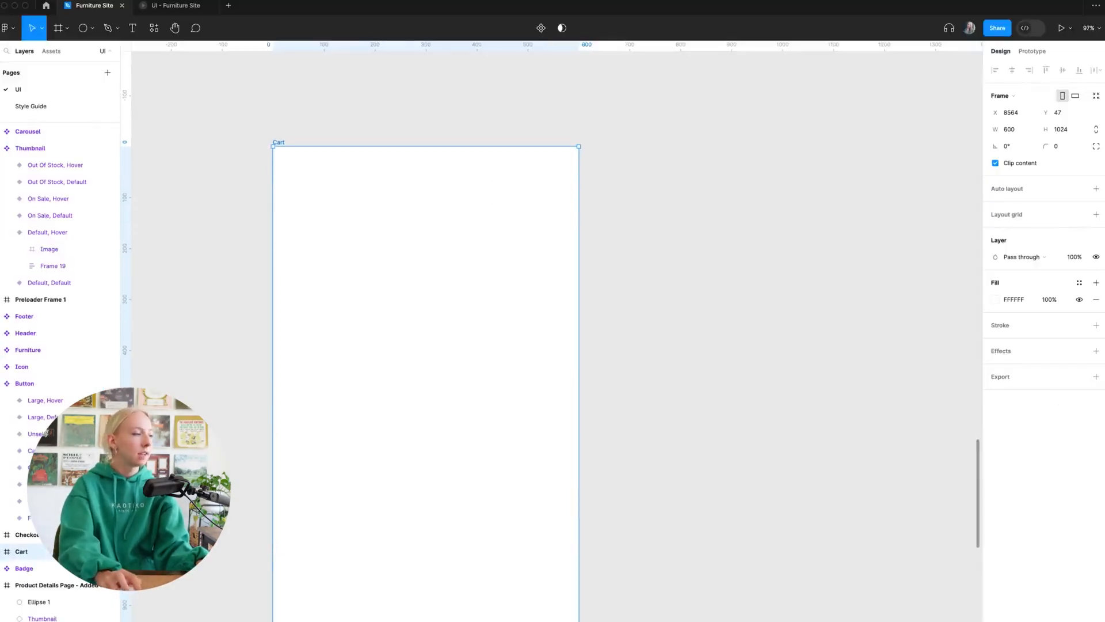
{"action": "left_click_drag", "start_coordinate": [476, 621], "coordinate": [479, 363]}
{"action": "scroll", "coordinate": [518, 245], "scroll_direction": "left", "scroll_amount": 1}
{"action": "scroll", "coordinate": [518, 245], "scroll_direction": "up", "scroll_amount": 1}
{"action": "scroll", "coordinate": [472, 250], "scroll_direction": "up", "scroll_amount": 3}
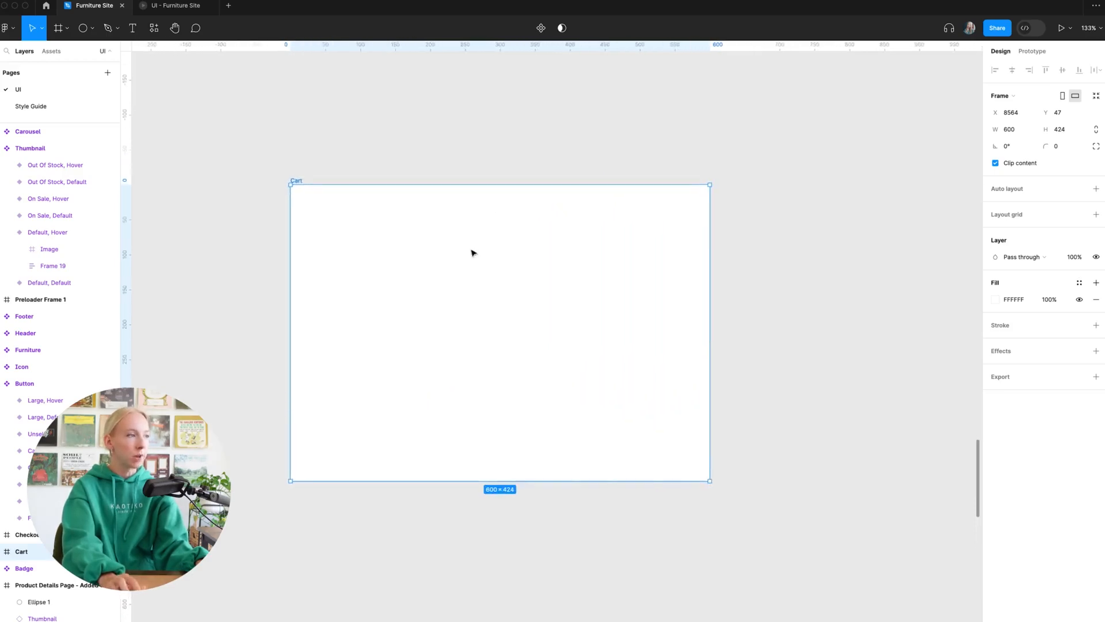
{"action": "scroll", "coordinate": [592, 385], "scroll_direction": "left", "scroll_amount": 2}
{"action": "scroll", "coordinate": [592, 385], "scroll_direction": "down", "scroll_amount": 1}
{"action": "scroll", "coordinate": [592, 391], "scroll_direction": "up", "scroll_amount": 2}
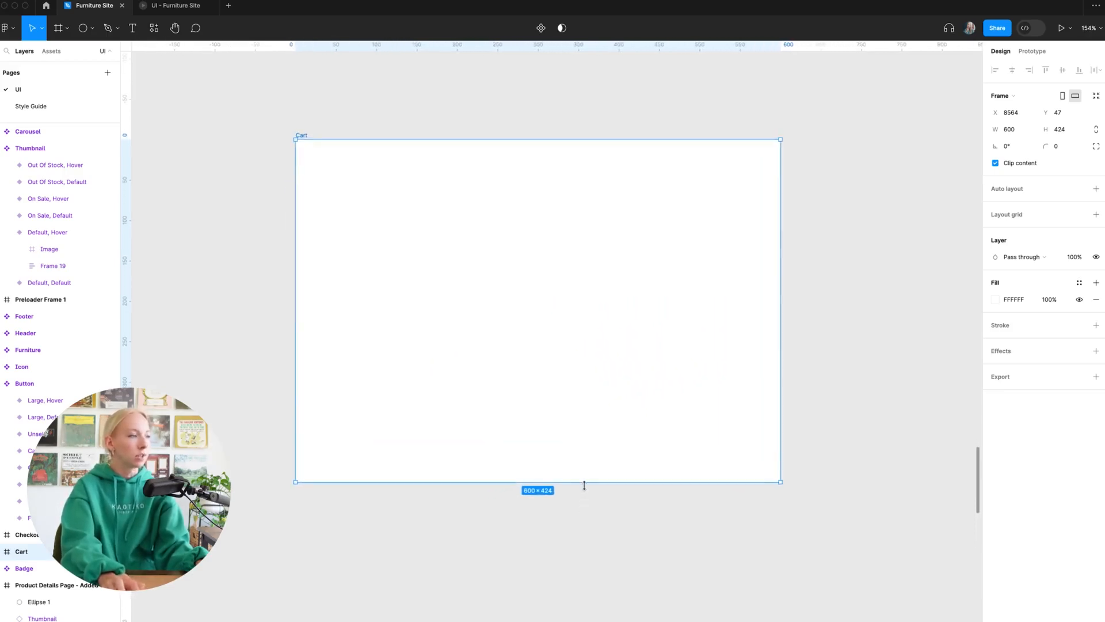
{"action": "left_click_drag", "start_coordinate": [584, 485], "coordinate": [584, 452]}
{"action": "scroll", "coordinate": [513, 274], "scroll_direction": "up", "scroll_amount": 3}
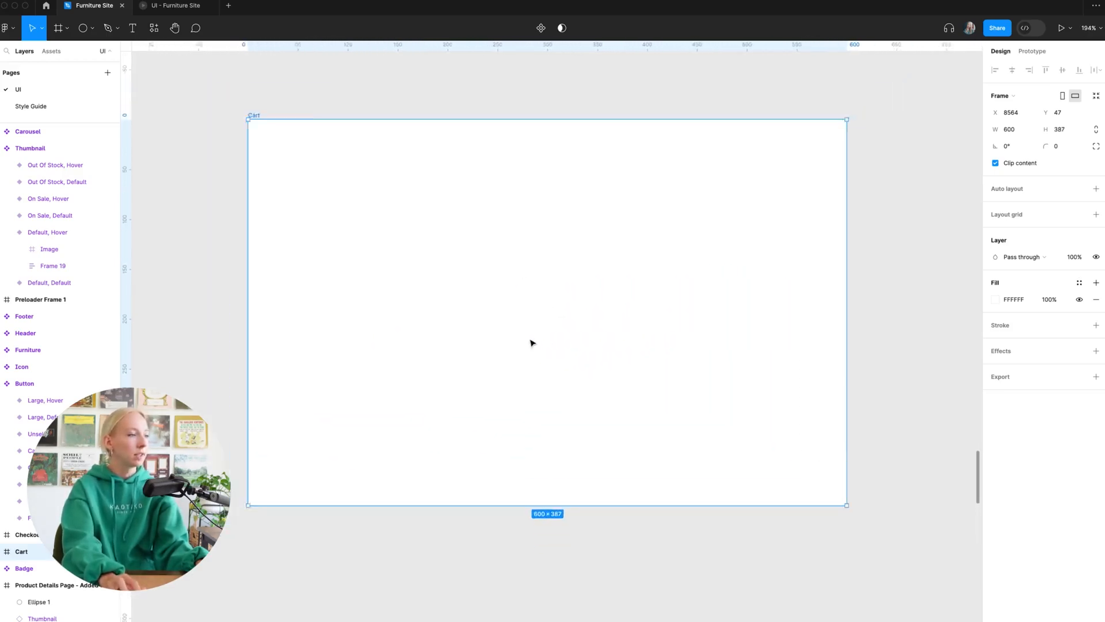
{"action": "scroll", "coordinate": [530, 343], "scroll_direction": "down", "scroll_amount": 1}
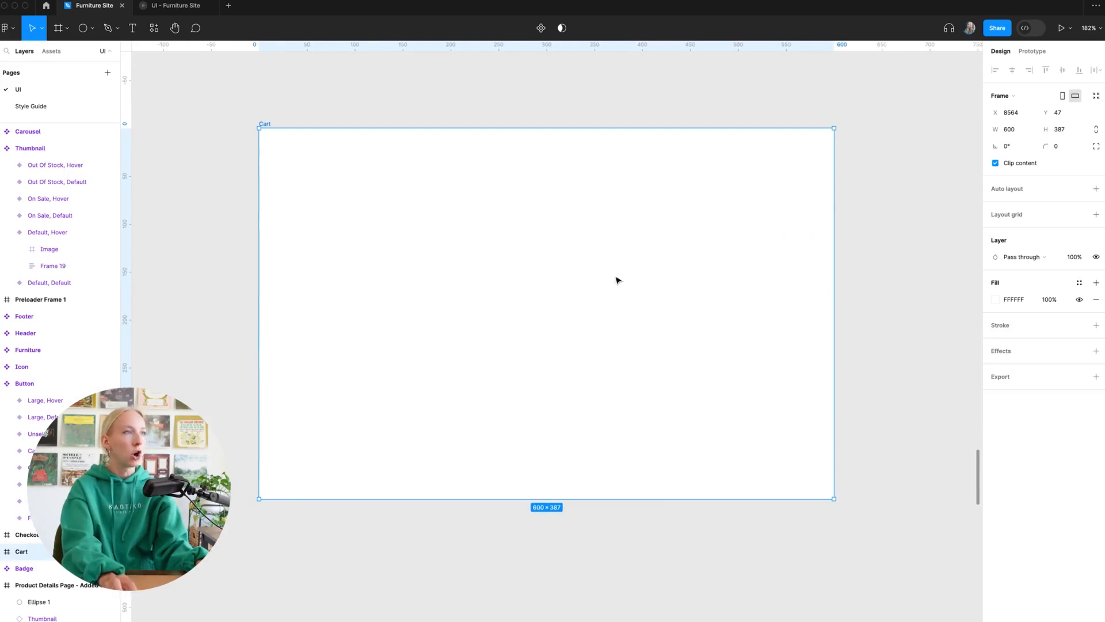
- Apply the Off White color style to the Cart frame's fill
{"action": "left_click", "coordinate": [287, 125]}
{"action": "left_click", "coordinate": [267, 125]}
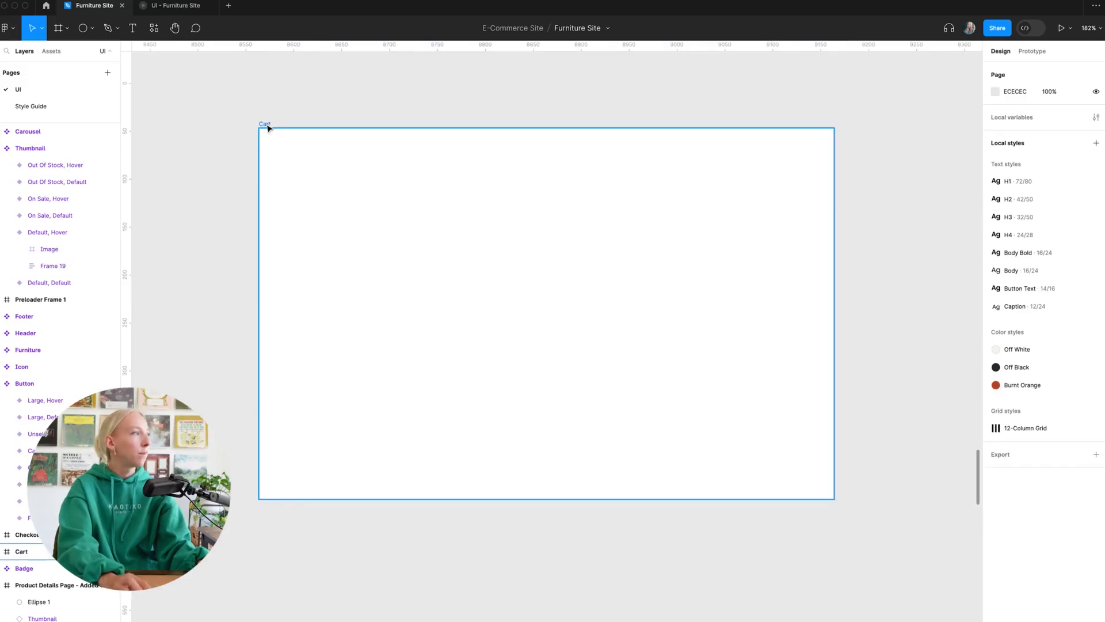
{"action": "left_click", "coordinate": [1084, 281]}
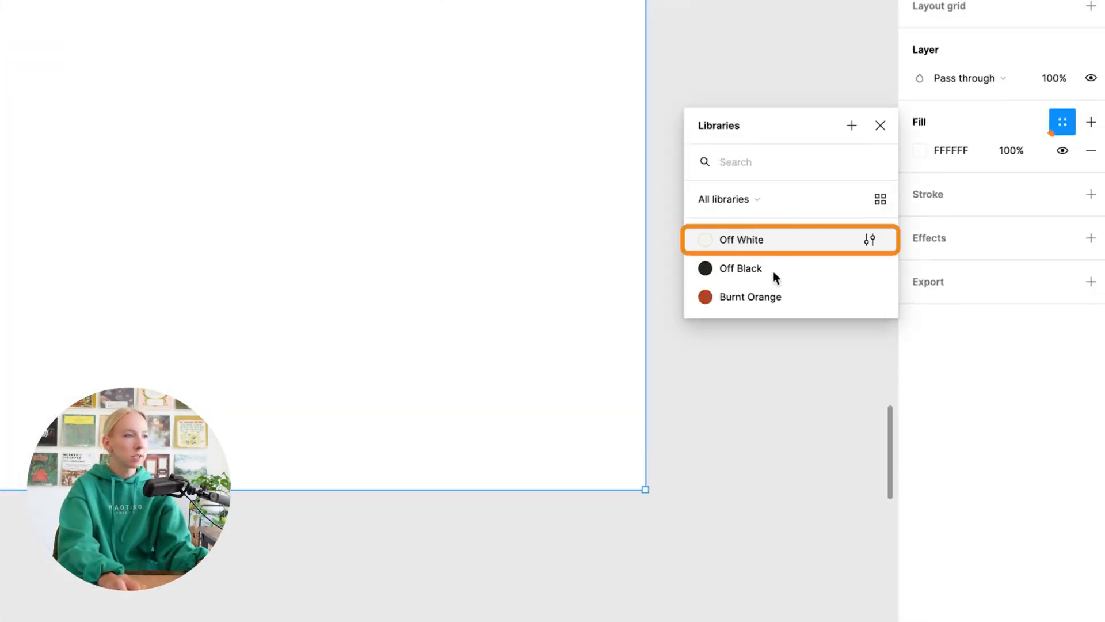
{"action": "left_click", "coordinate": [767, 246]}
{"action": "left_click", "coordinate": [755, 234]}
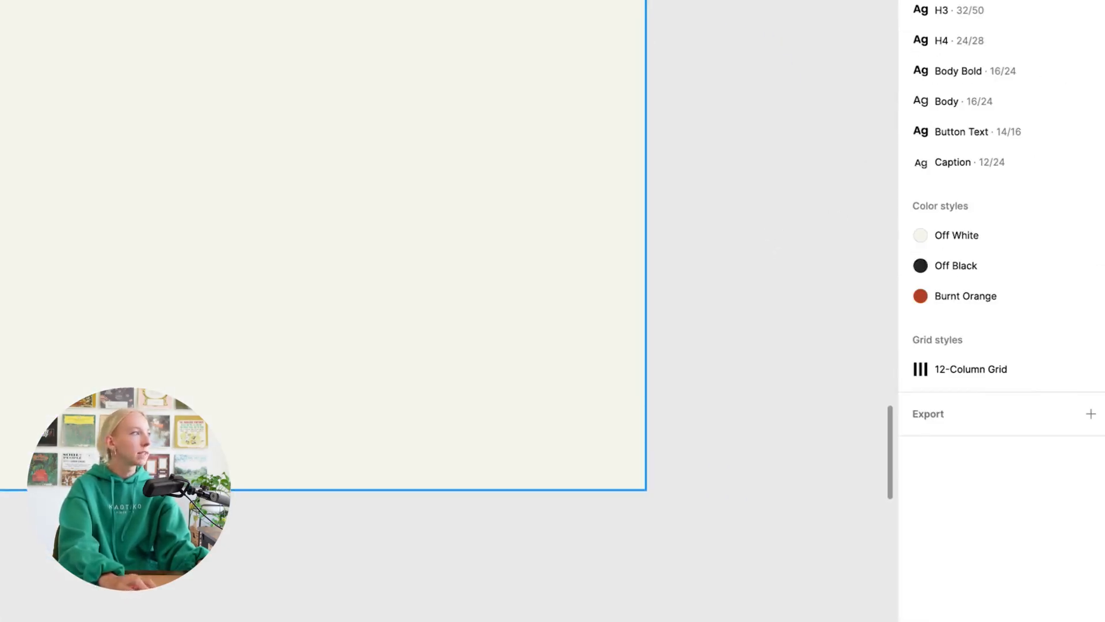
- Round the Cart frame's corners with a radius of 40
{"action": "left_click", "coordinate": [518, 57]}
{"action": "left_click", "coordinate": [1043, 179]}
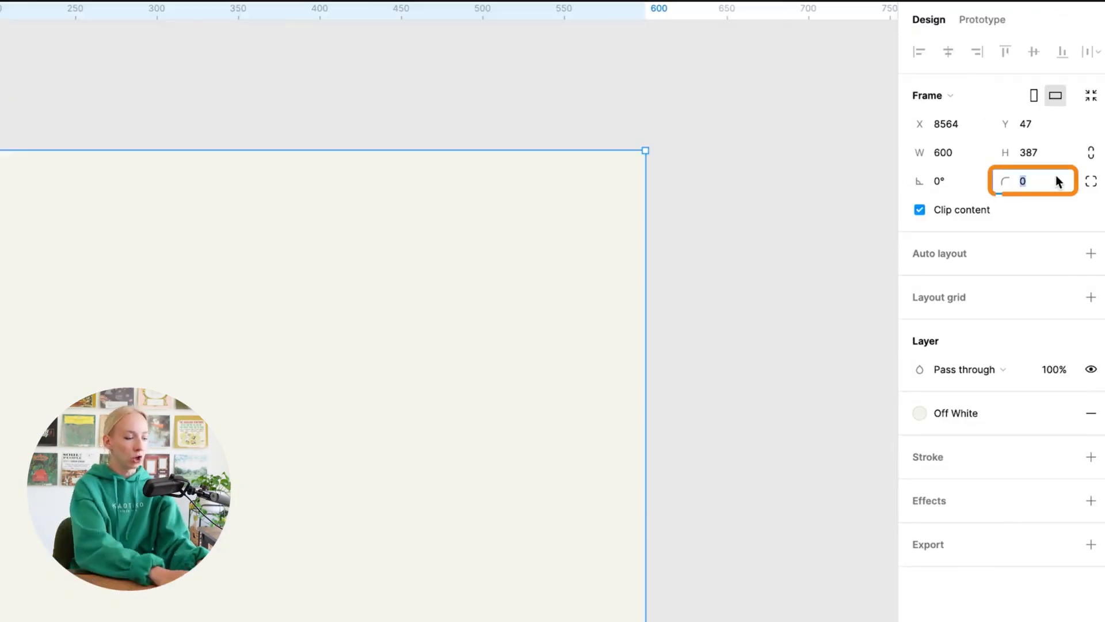
{"action": "type", "text": "40"}
{"action": "key", "text": "Return"}
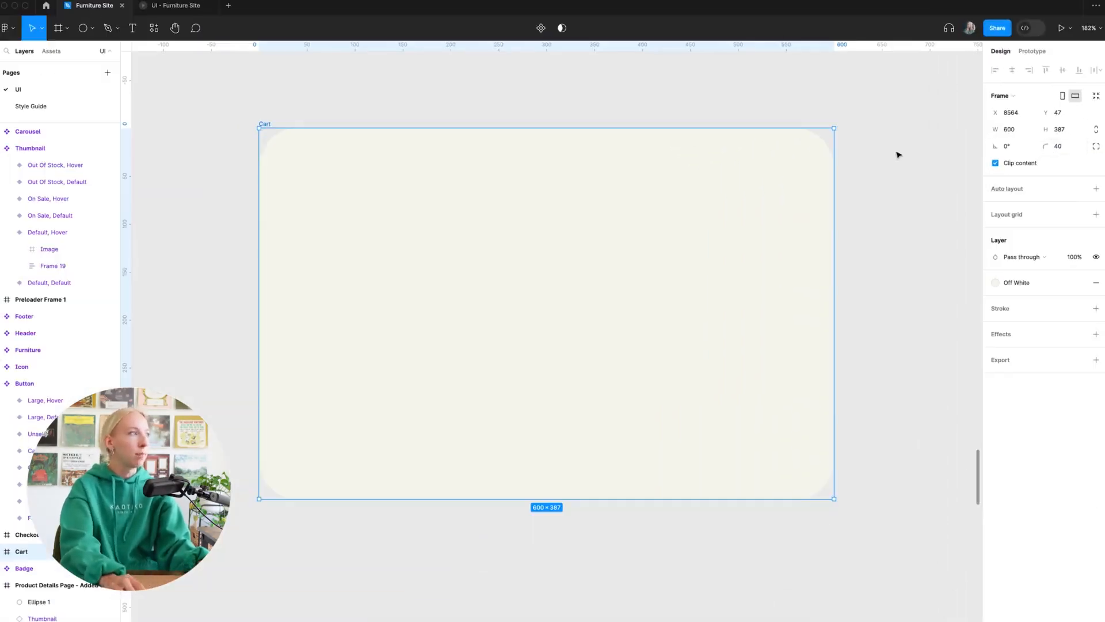
{"action": "left_click", "coordinate": [898, 155]}
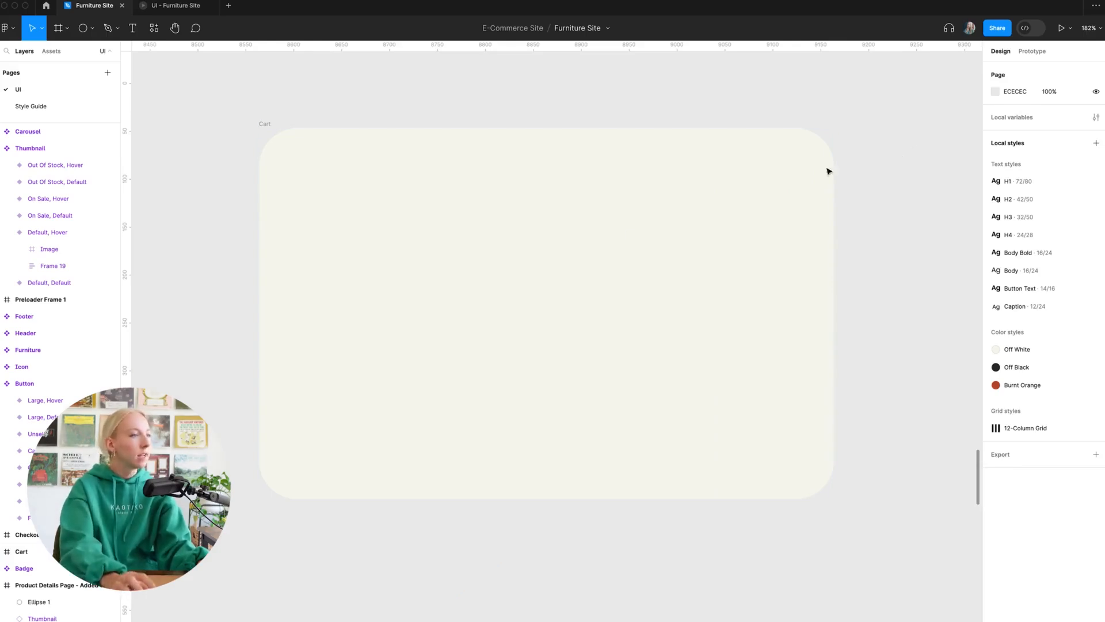
- Add a drop shadow effect to the Cart frame and set its blur to 60
{"action": "left_click", "coordinate": [267, 127]}
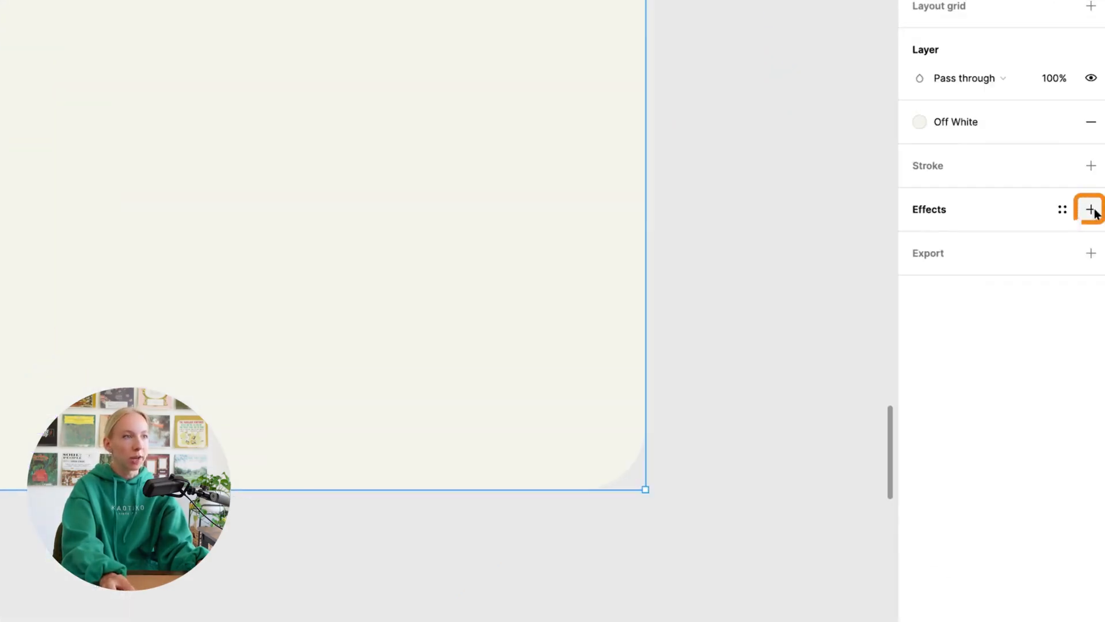
{"action": "left_click", "coordinate": [1090, 210]}
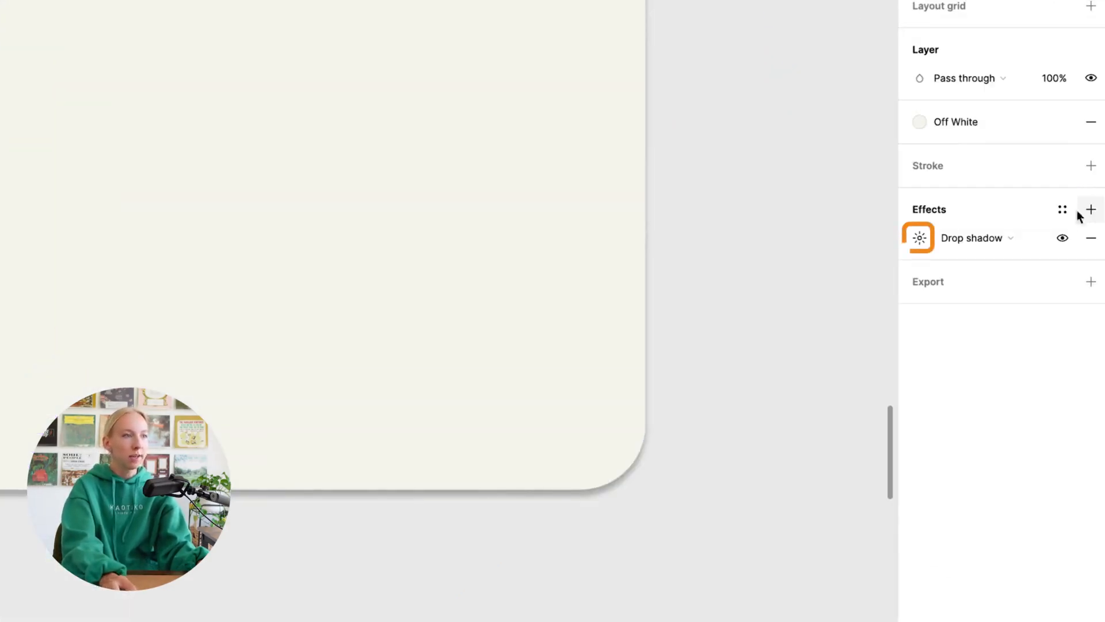
{"action": "left_click", "coordinate": [921, 239]}
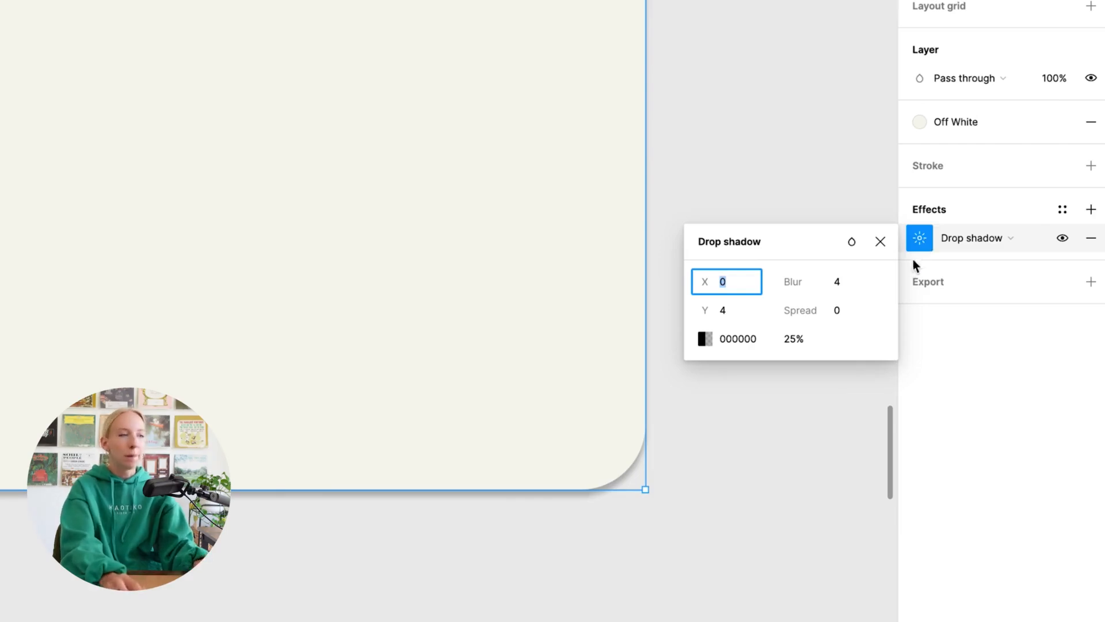
{"action": "left_click", "coordinate": [853, 287]}
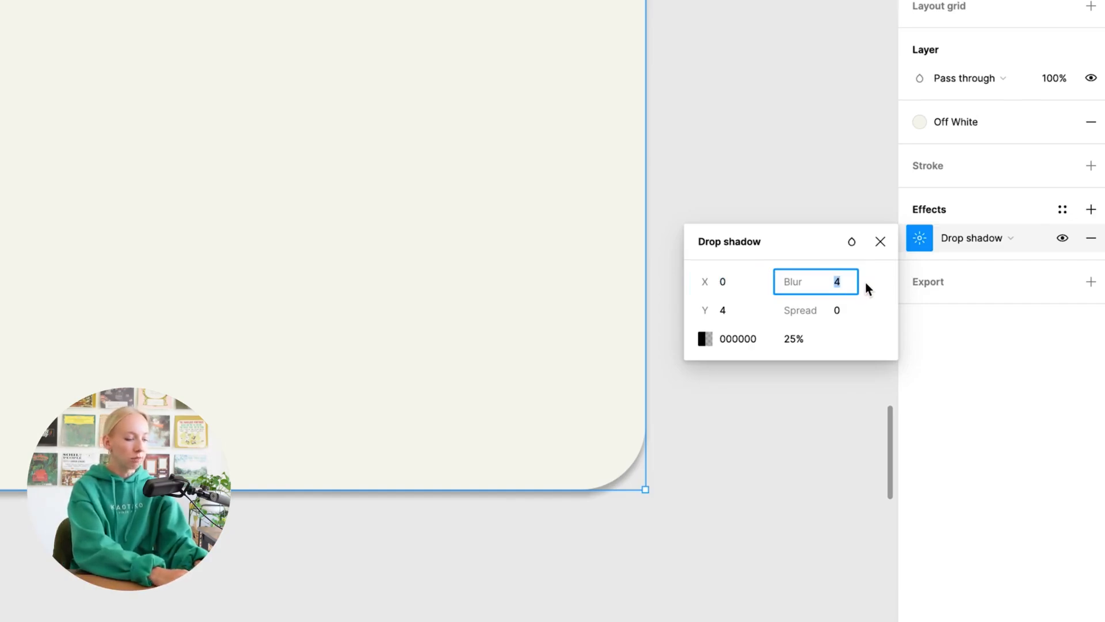
{"action": "type", "text": "60"}
{"action": "key", "text": "Return"}
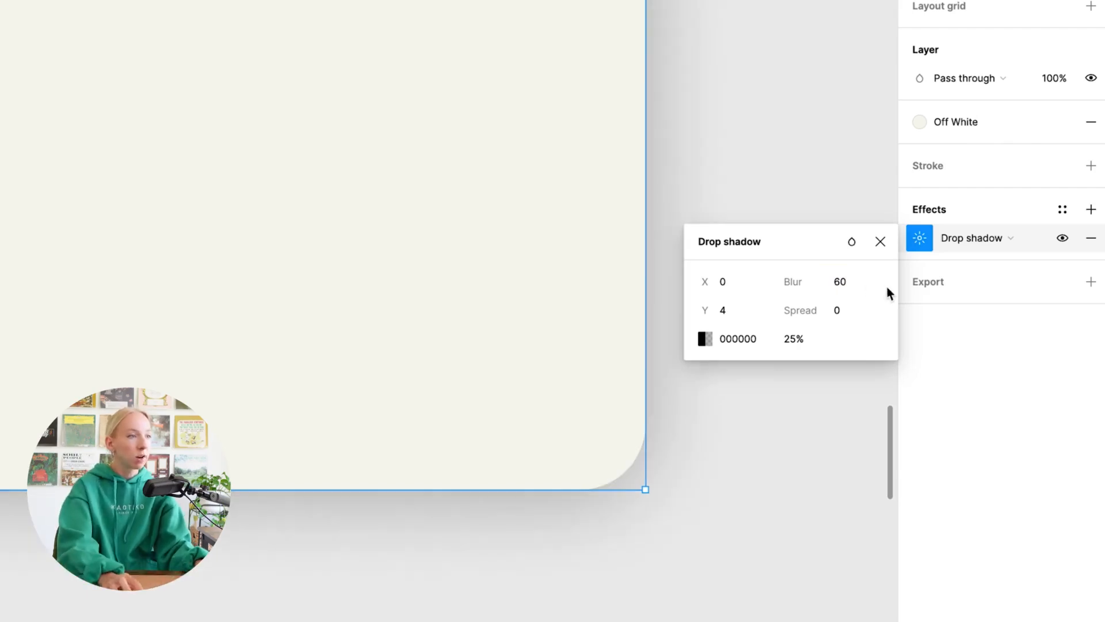
- Change the drop shadow's color to the dark document color 2D2D27 at 8% opacity
{"action": "left_click", "coordinate": [787, 340]}
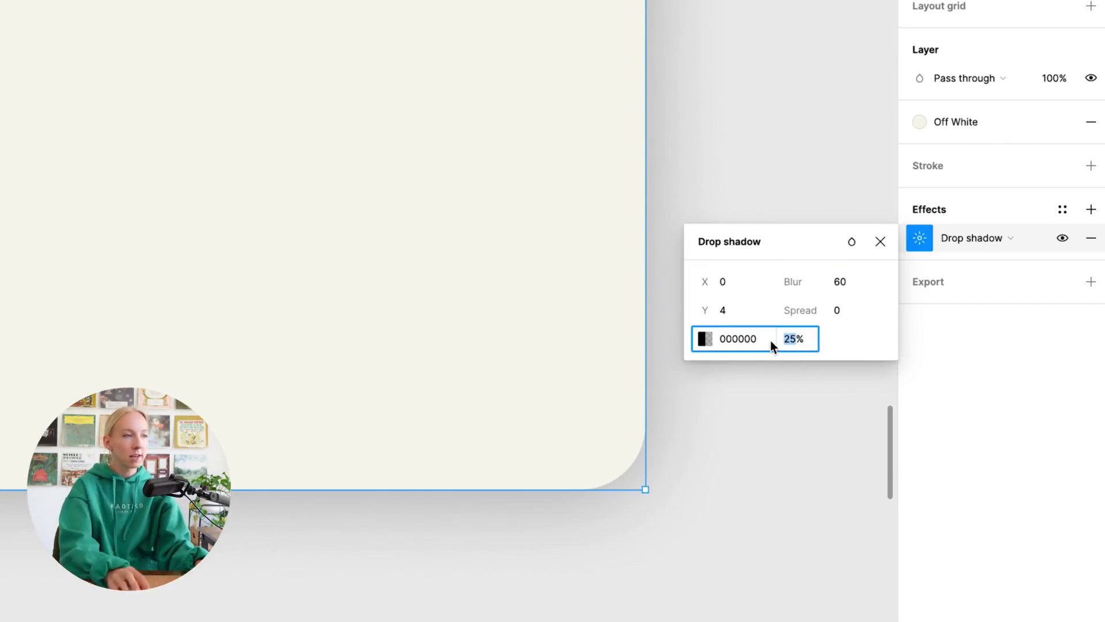
{"action": "left_click", "coordinate": [702, 338]}
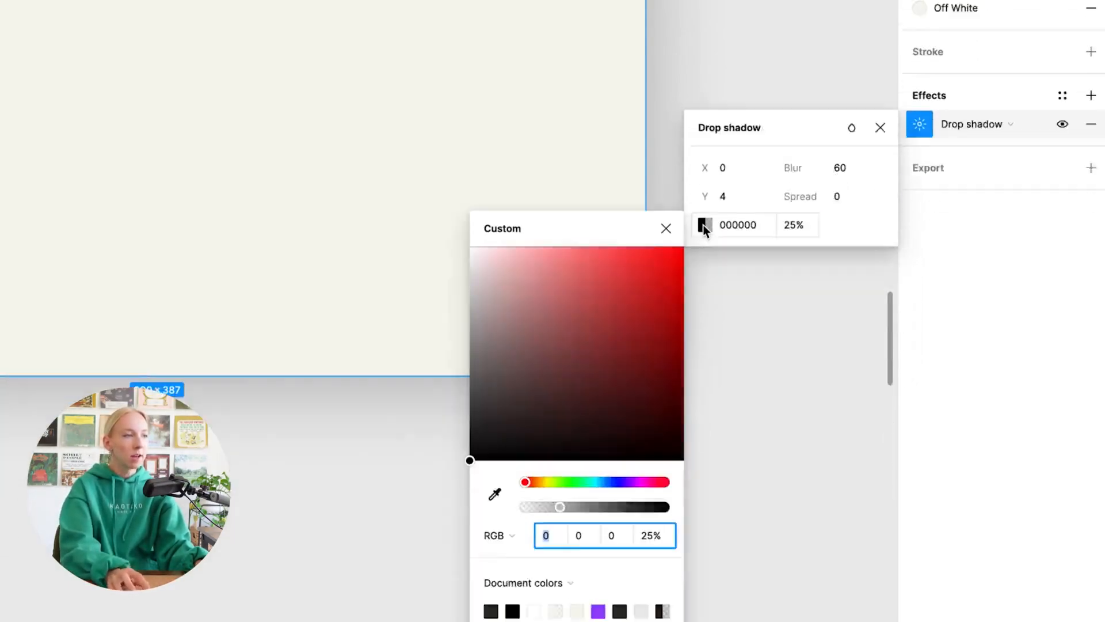
{"action": "left_click", "coordinate": [491, 535]}
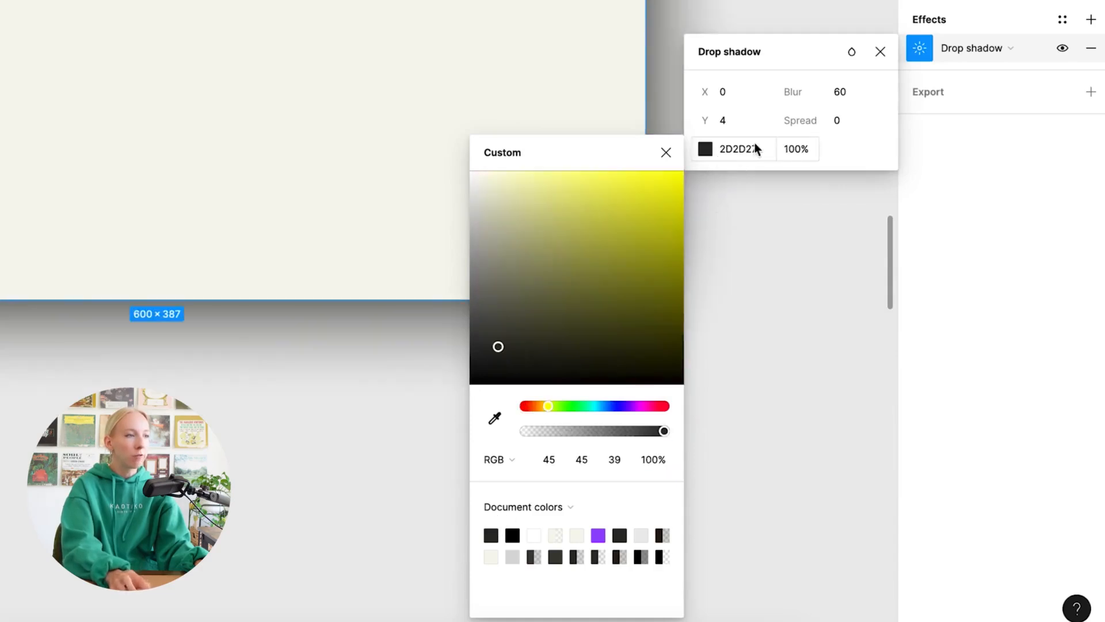
{"action": "left_click", "coordinate": [799, 148]}
{"action": "type", "text": "8"}
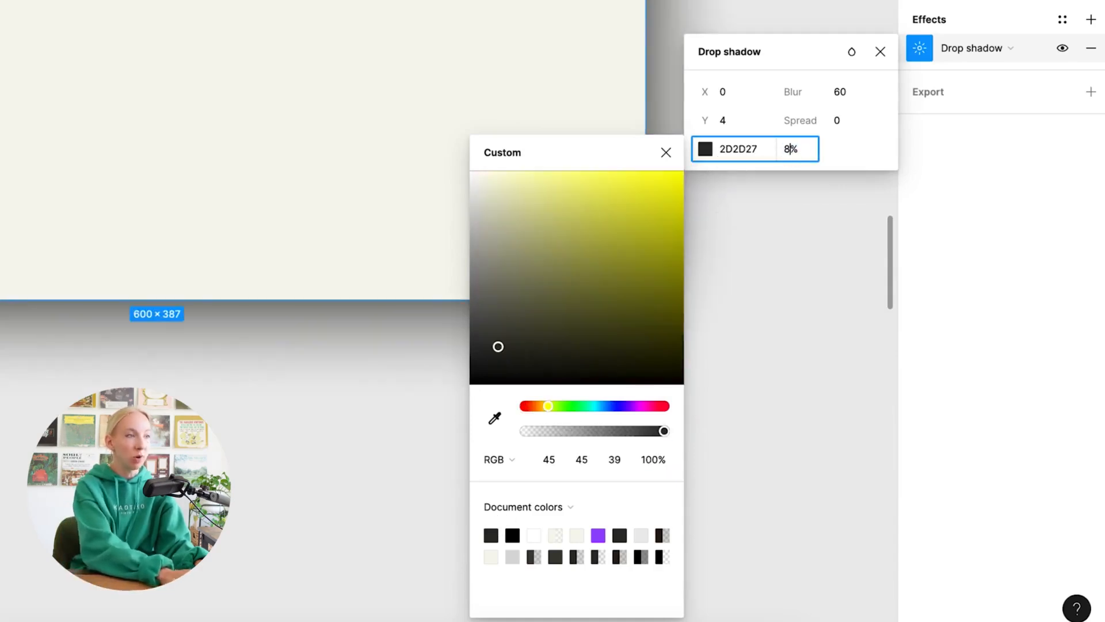
{"action": "key", "text": "Return"}
{"action": "left_click", "coordinate": [666, 152]}
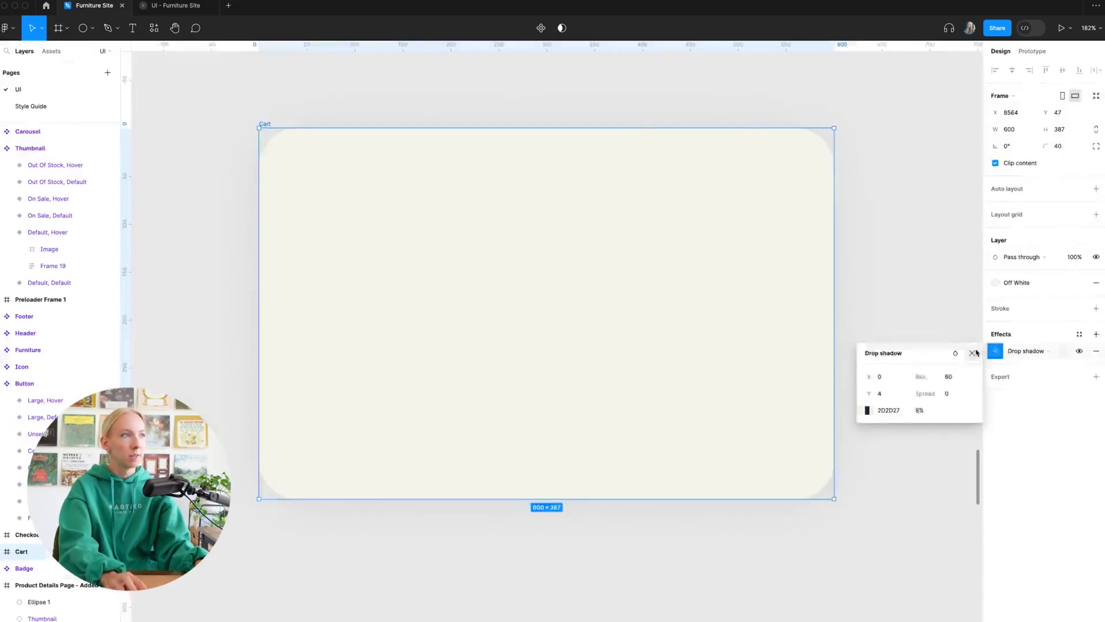
{"action": "left_click", "coordinate": [880, 52]}
{"action": "key", "text": "Escape"}
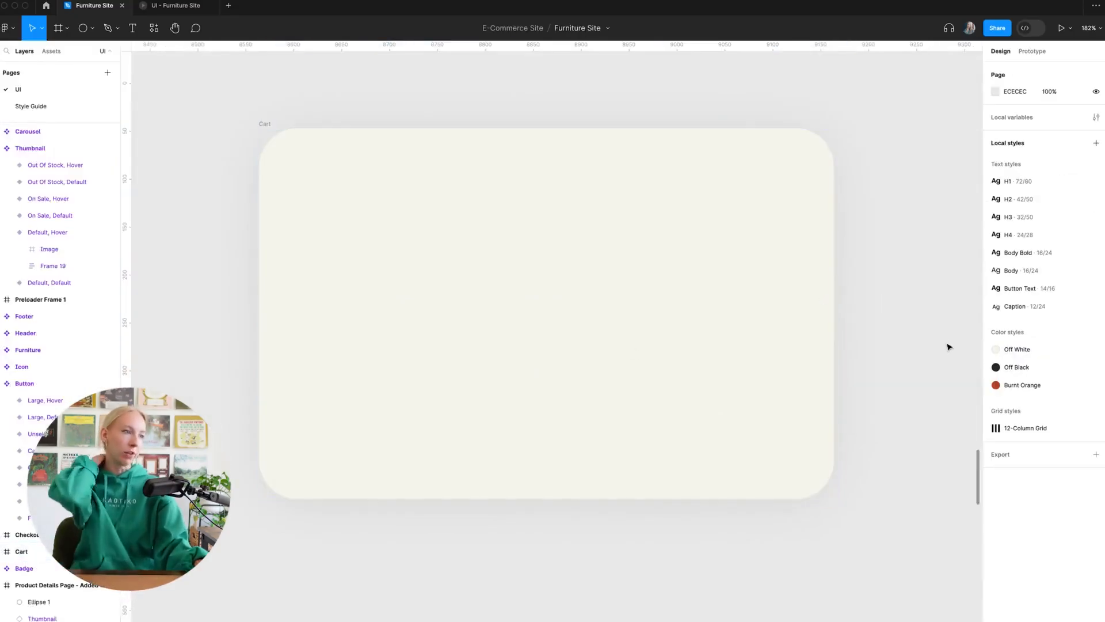
- Add the text "Cart" inside the Cart frame and place it near the frame's upper-left corner, at about X 46, Y 43
{"action": "scroll", "coordinate": [950, 347], "scroll_direction": "down", "scroll_amount": 2}
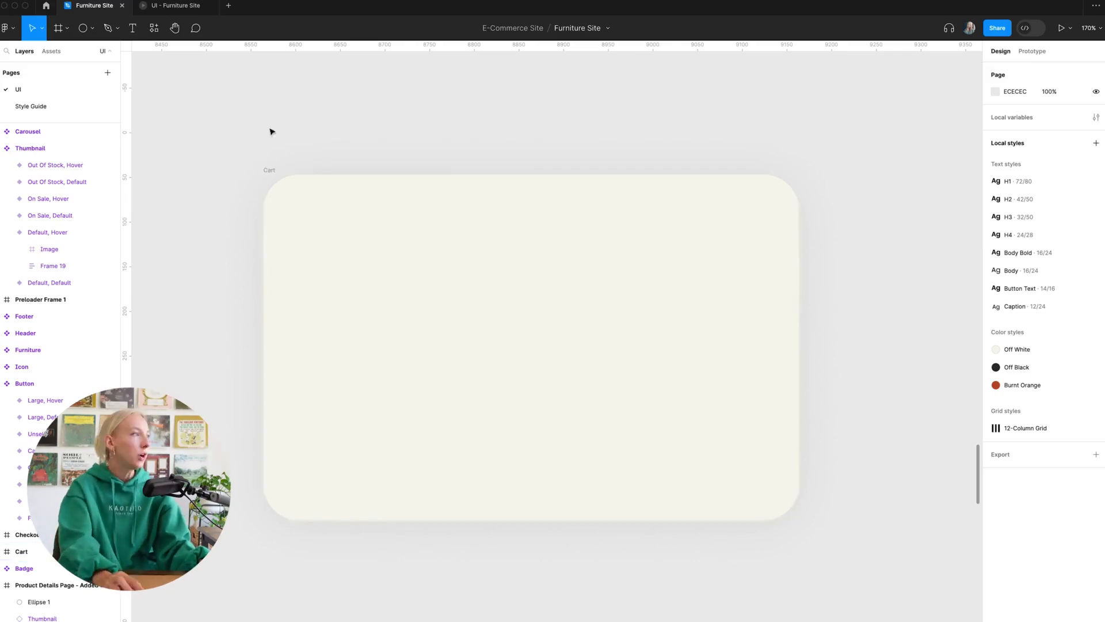
{"action": "left_click", "coordinate": [270, 171]}
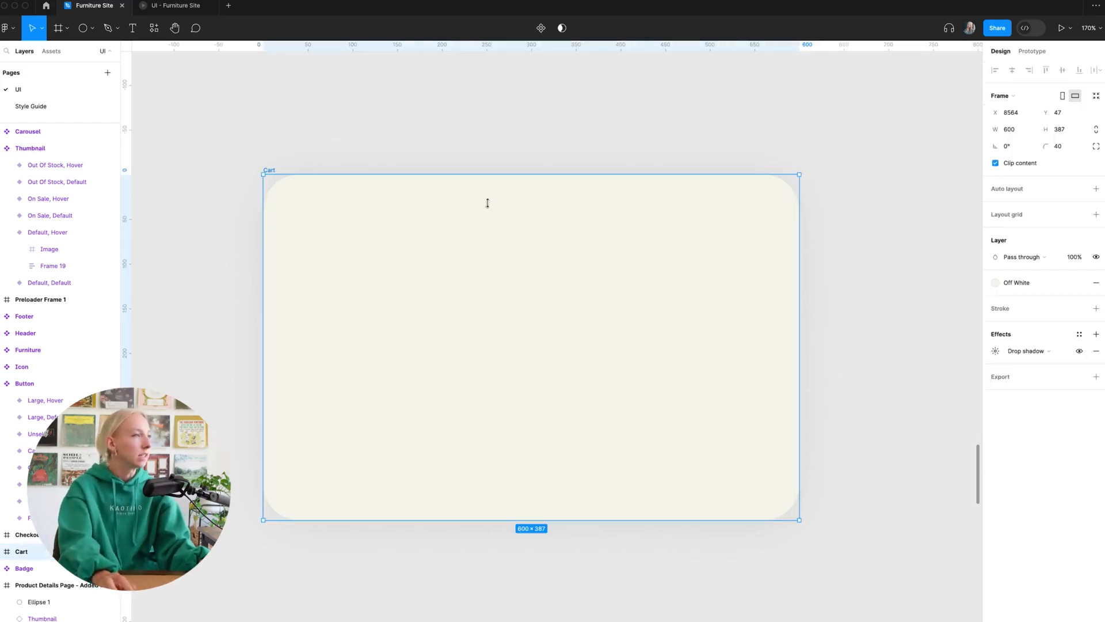
{"action": "key", "text": "t"}
{"action": "left_click", "coordinate": [447, 254]}
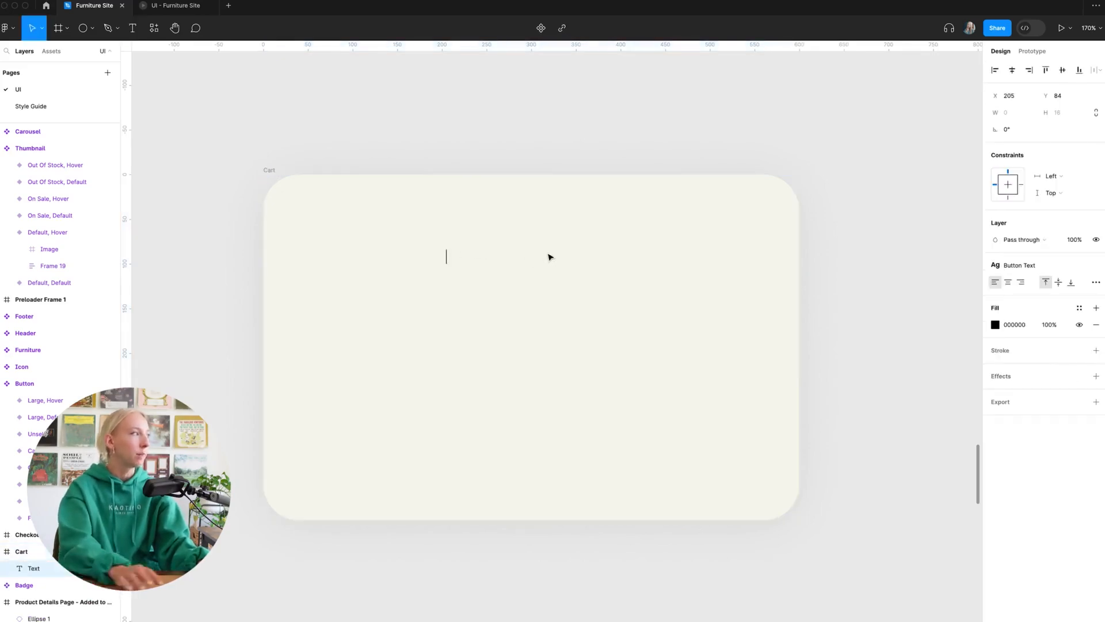
{"action": "type", "text": "Cart"}
{"action": "key", "text": "Escape"}
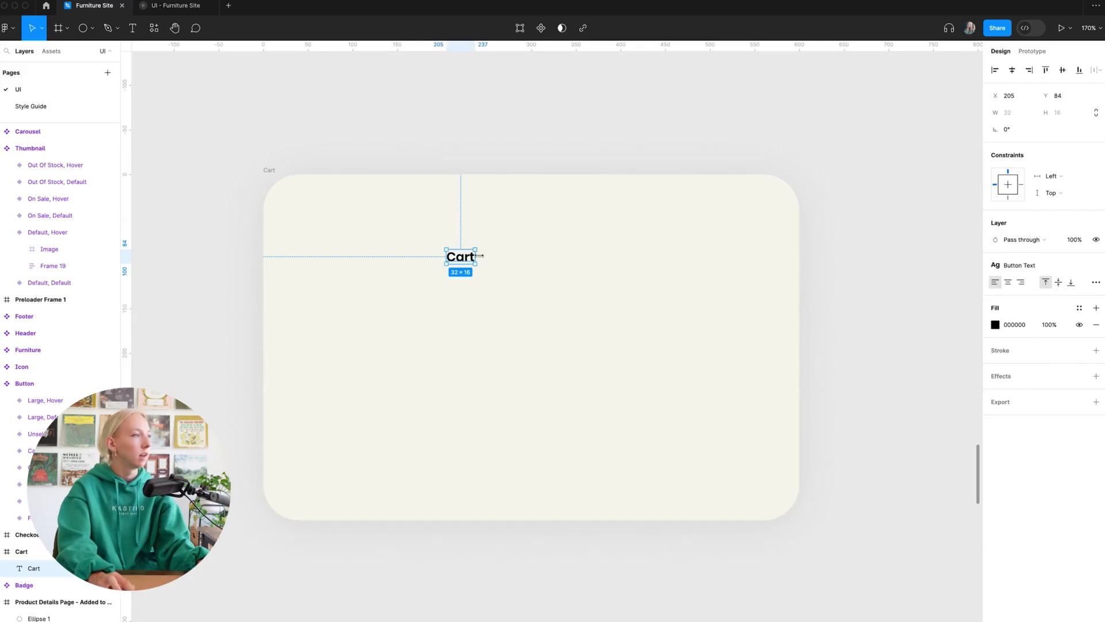
{"action": "left_click_drag", "start_coordinate": [460, 259], "coordinate": [321, 223]}
{"action": "double_click", "coordinate": [323, 225]}
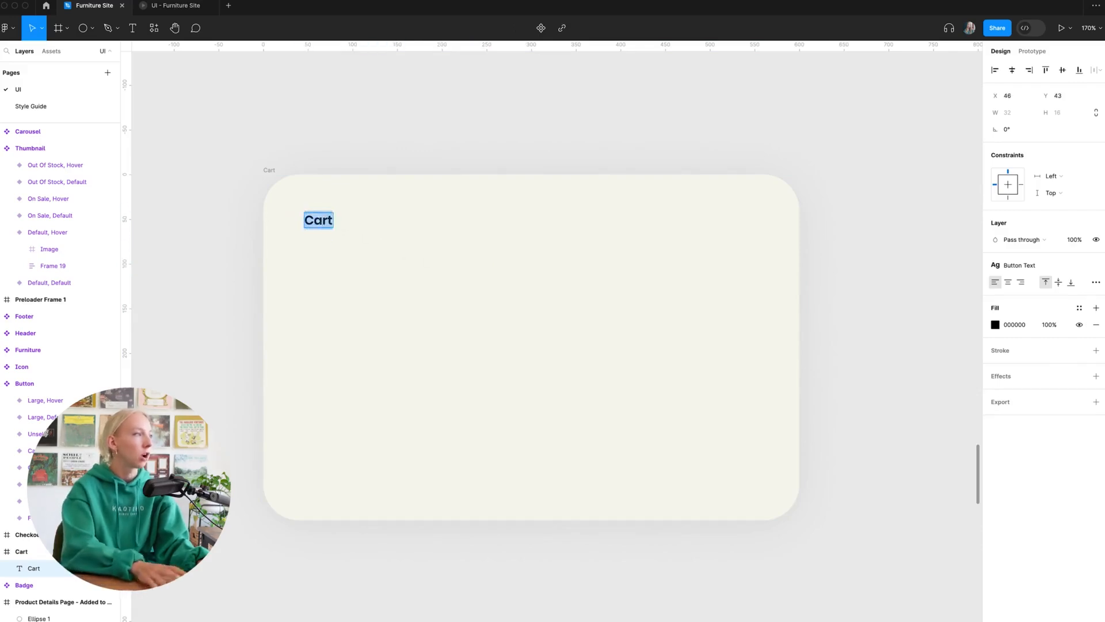
{"action": "key", "text": "Right"}
{"action": "type", "text": "Re"}
{"action": "key", "text": "BackSpace"}
{"action": "key", "text": "BackSpace"}
{"action": "key", "text": "BackSpace"}
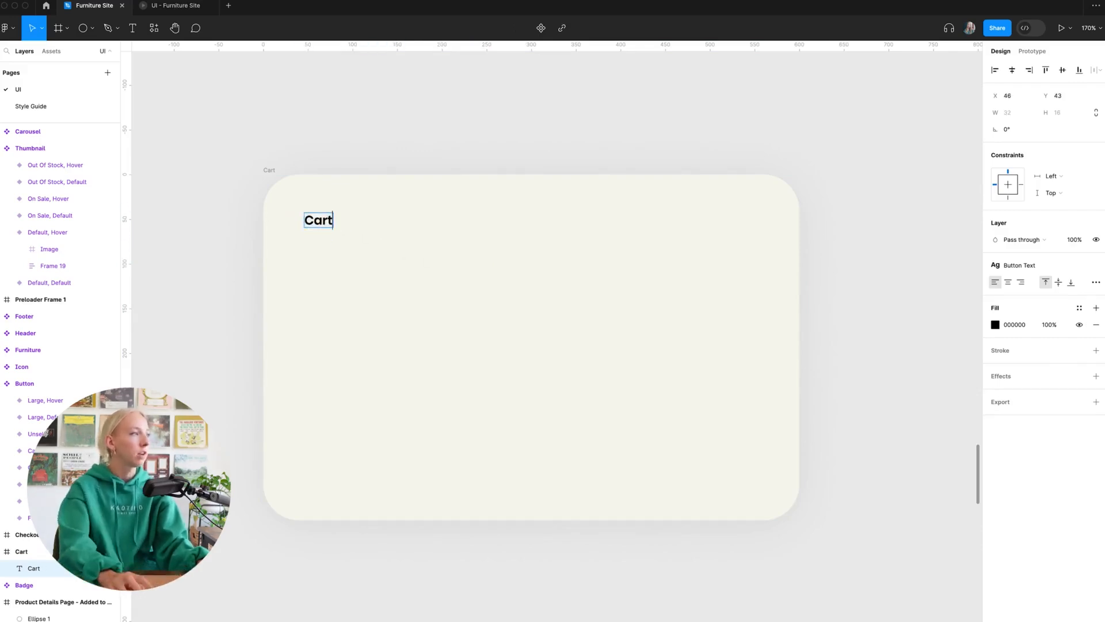
{"action": "key", "text": "Escape"}
{"action": "left_click", "coordinate": [380, 277]}
{"action": "left_click", "coordinate": [323, 225]}
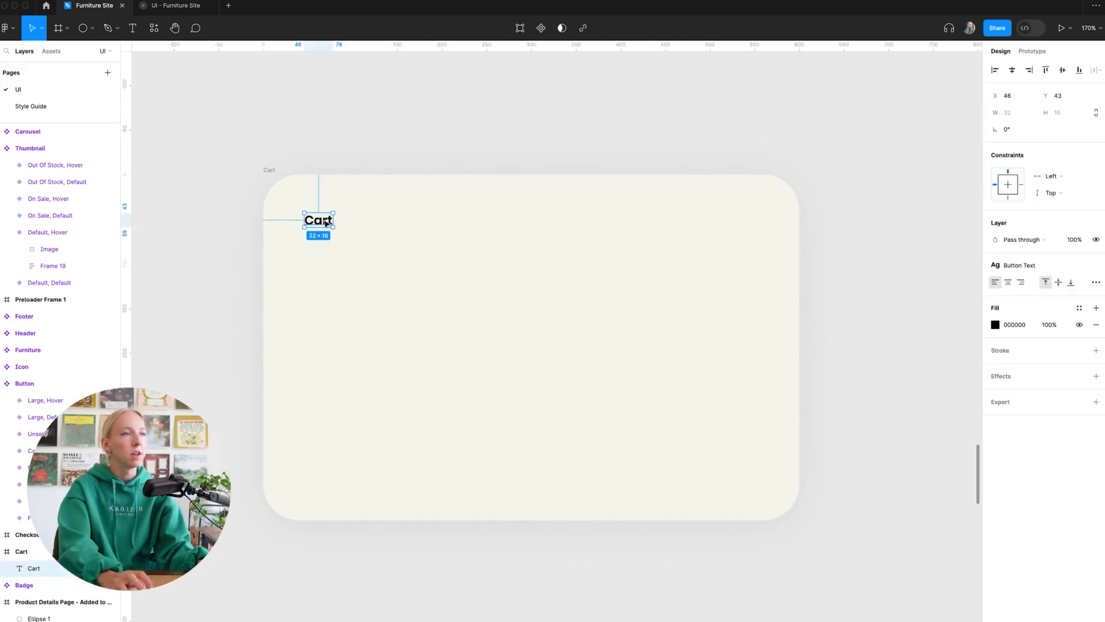
- Apply the H2 text style to the Cart heading and reposition it at X 47, Y 53
{"action": "left_click", "coordinate": [1019, 265]}
{"action": "left_click", "coordinate": [1034, 329]}
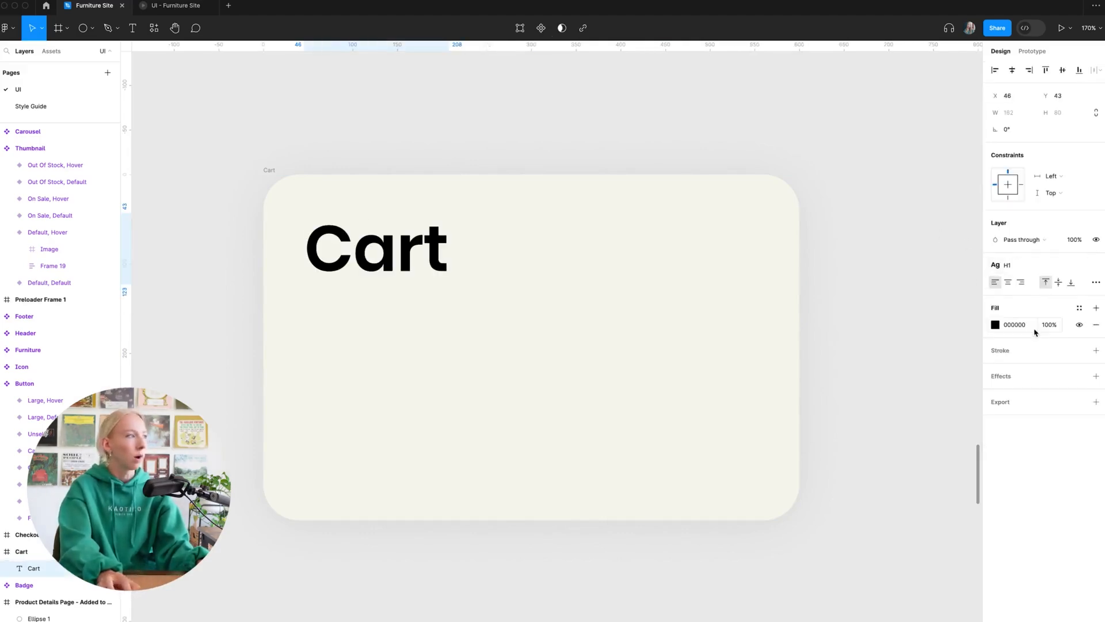
{"action": "left_click", "coordinate": [1022, 266]}
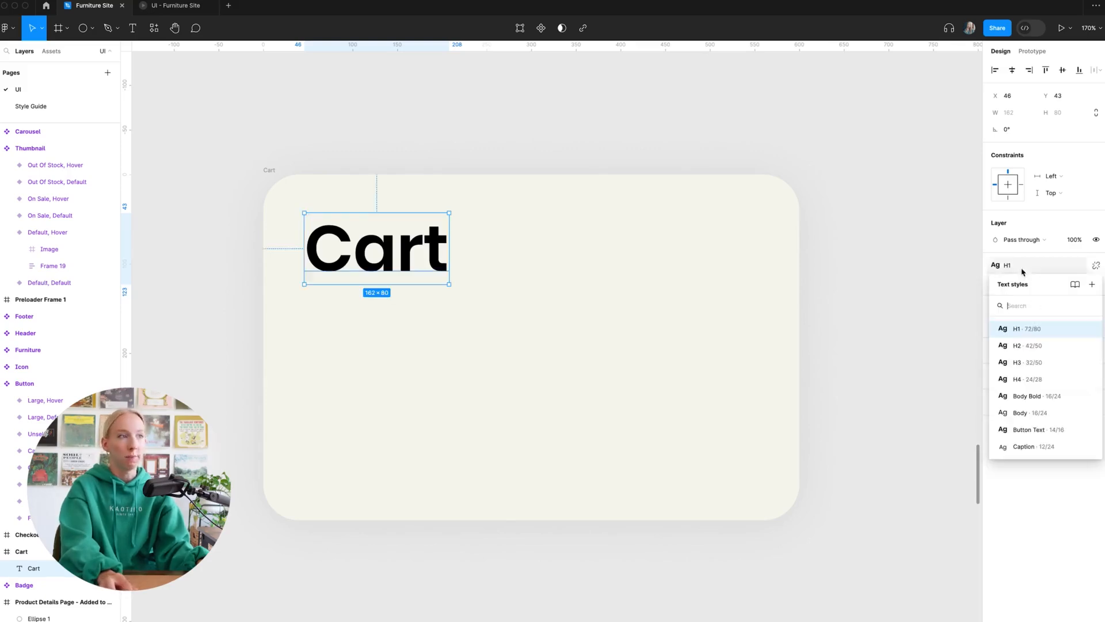
{"action": "left_click", "coordinate": [1029, 347]}
{"action": "scroll", "coordinate": [595, 281], "scroll_direction": "down", "scroll_amount": 10}
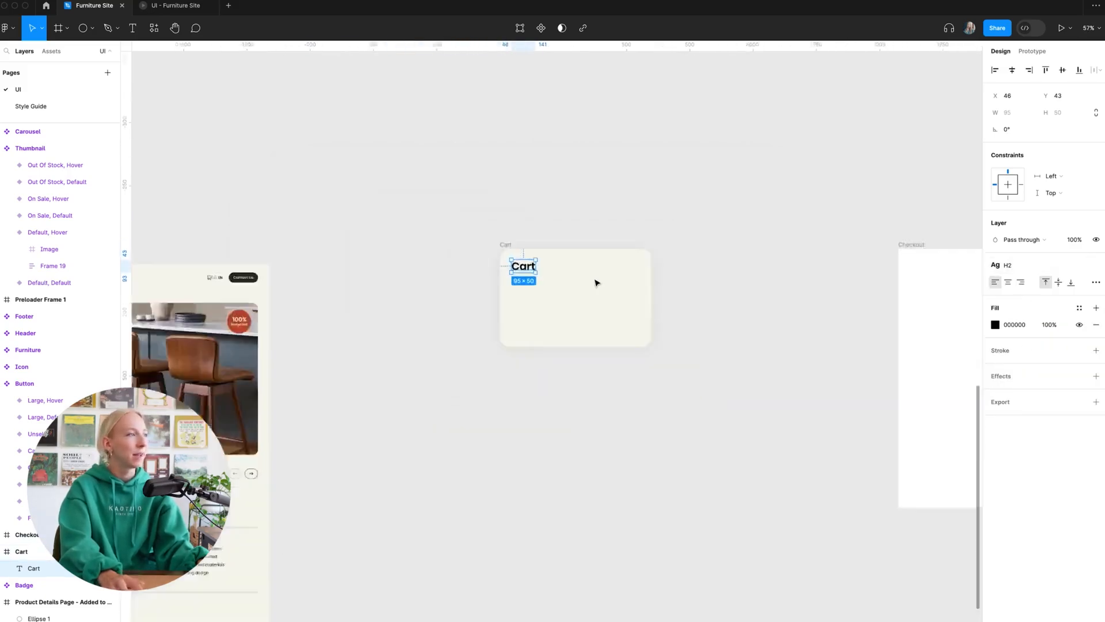
{"action": "scroll", "coordinate": [596, 282], "scroll_direction": "up", "scroll_amount": 8}
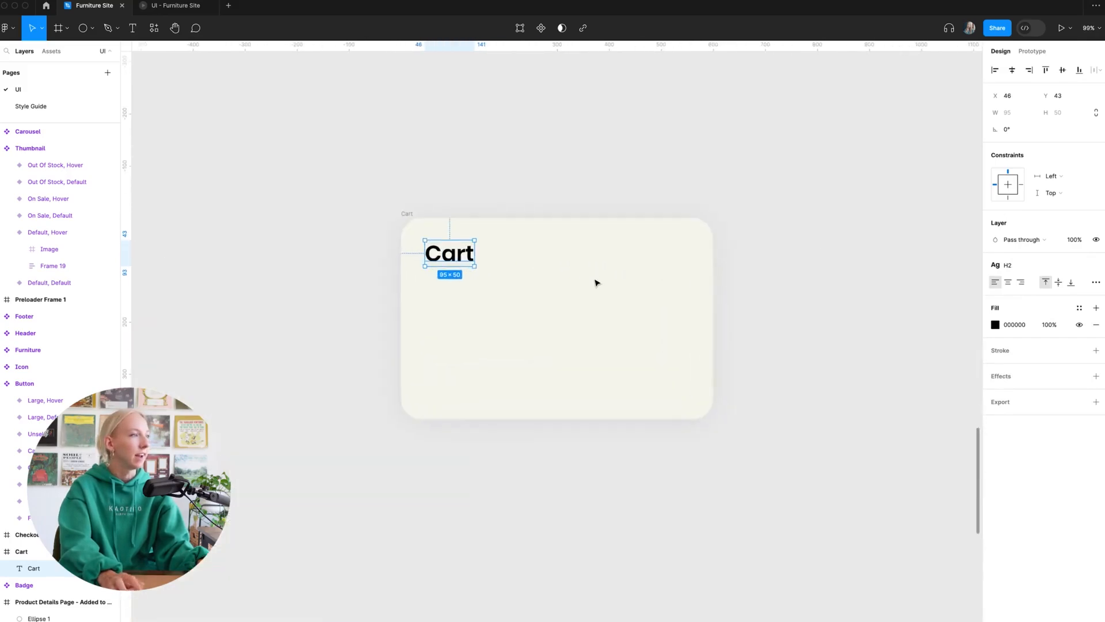
{"action": "left_click_drag", "start_coordinate": [464, 262], "coordinate": [469, 267]}
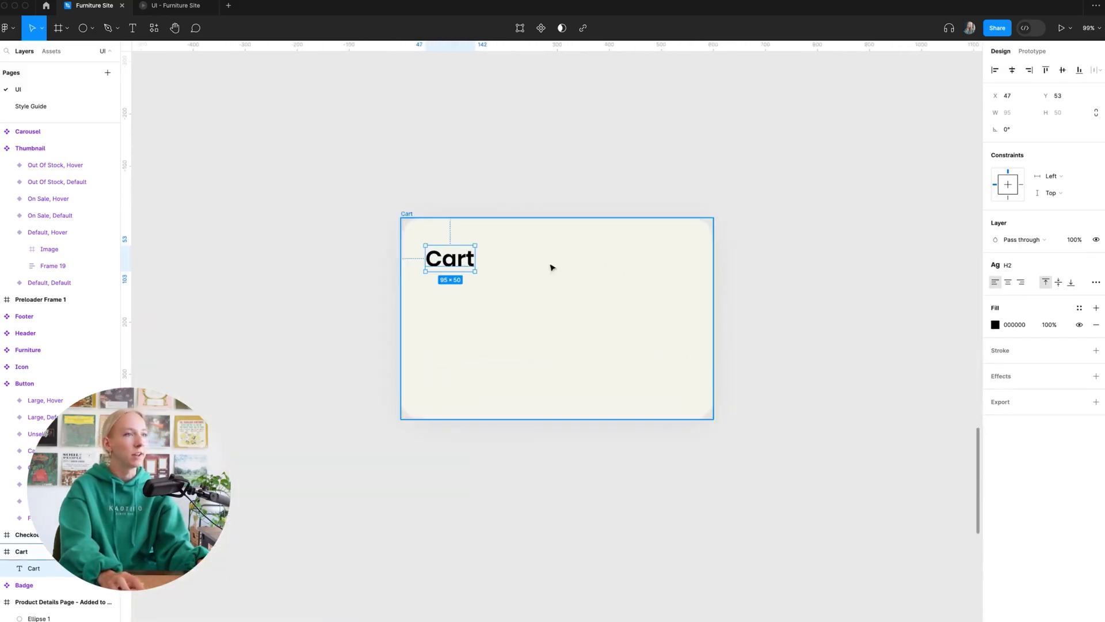
{"action": "scroll", "coordinate": [550, 264], "scroll_direction": "up", "scroll_amount": 3}
{"action": "left_click", "coordinate": [568, 267]}
{"action": "scroll", "coordinate": [621, 269], "scroll_direction": "down", "scroll_amount": 2}
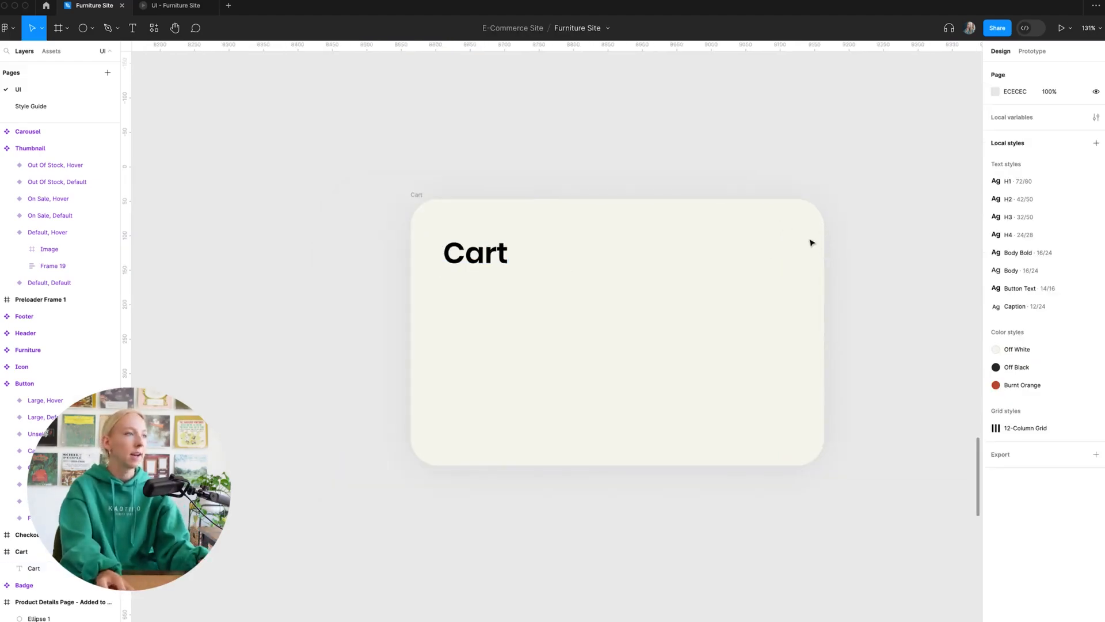
- Add a new variant to the Icon component set
{"action": "scroll", "coordinate": [788, 247], "scroll_direction": "down", "scroll_amount": 10}
{"action": "scroll", "coordinate": [767, 255], "scroll_direction": "up", "scroll_amount": 6}
{"action": "scroll", "coordinate": [766, 255], "scroll_direction": "left", "scroll_amount": 5}
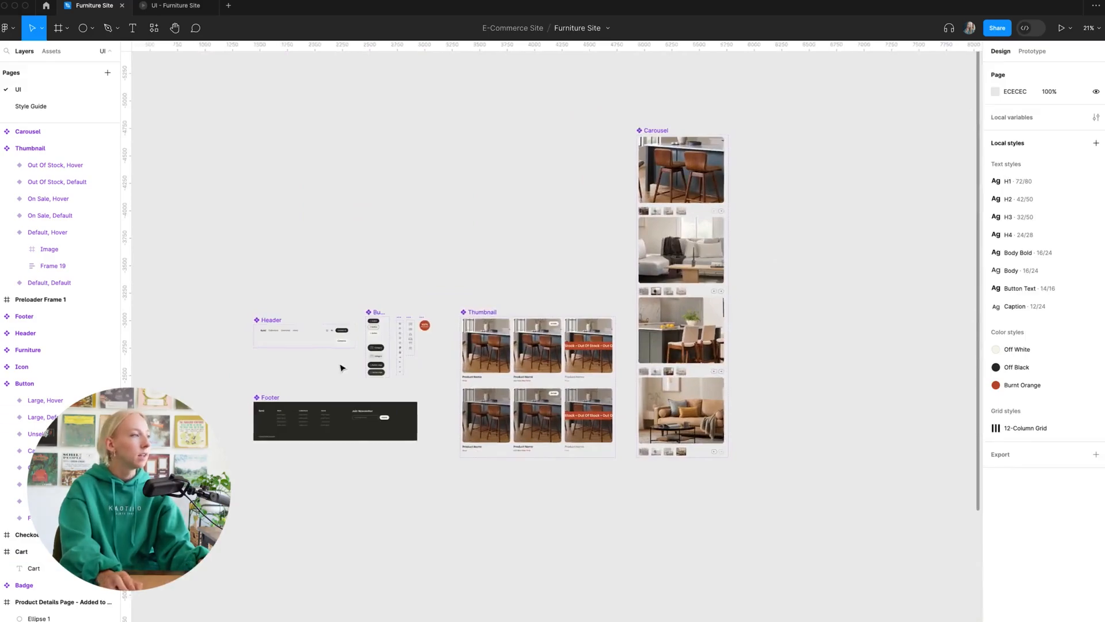
{"action": "scroll", "coordinate": [340, 364], "scroll_direction": "up", "scroll_amount": 8}
{"action": "scroll", "coordinate": [655, 239], "scroll_direction": "up", "scroll_amount": 4}
{"action": "scroll", "coordinate": [611, 314], "scroll_direction": "down", "scroll_amount": 1}
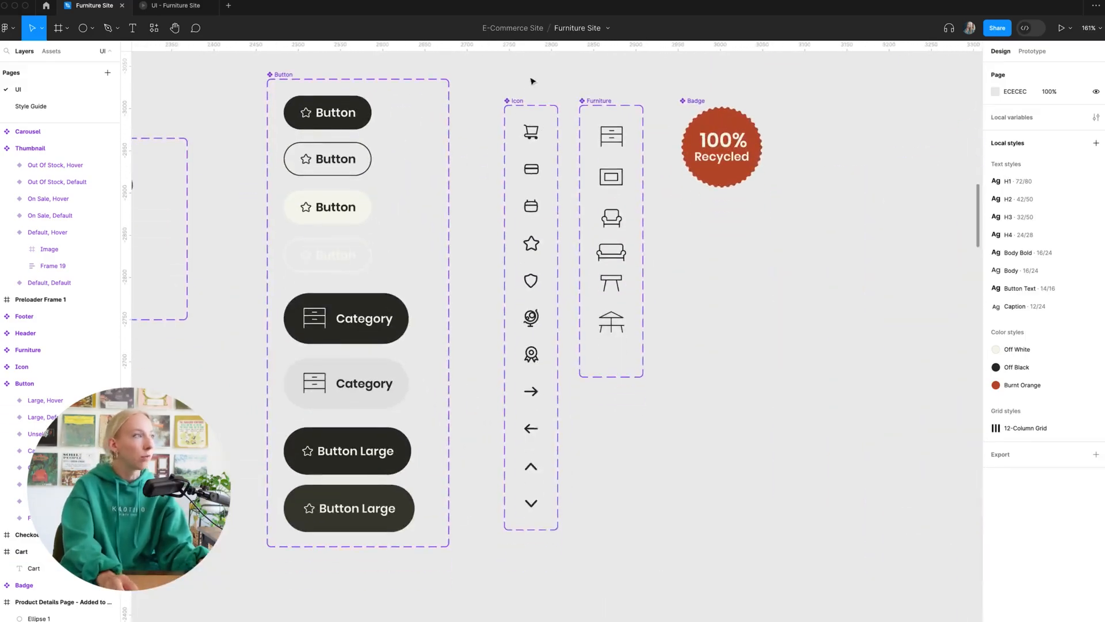
{"action": "left_click", "coordinate": [517, 101]}
{"action": "scroll", "coordinate": [538, 564], "scroll_direction": "up", "scroll_amount": 3}
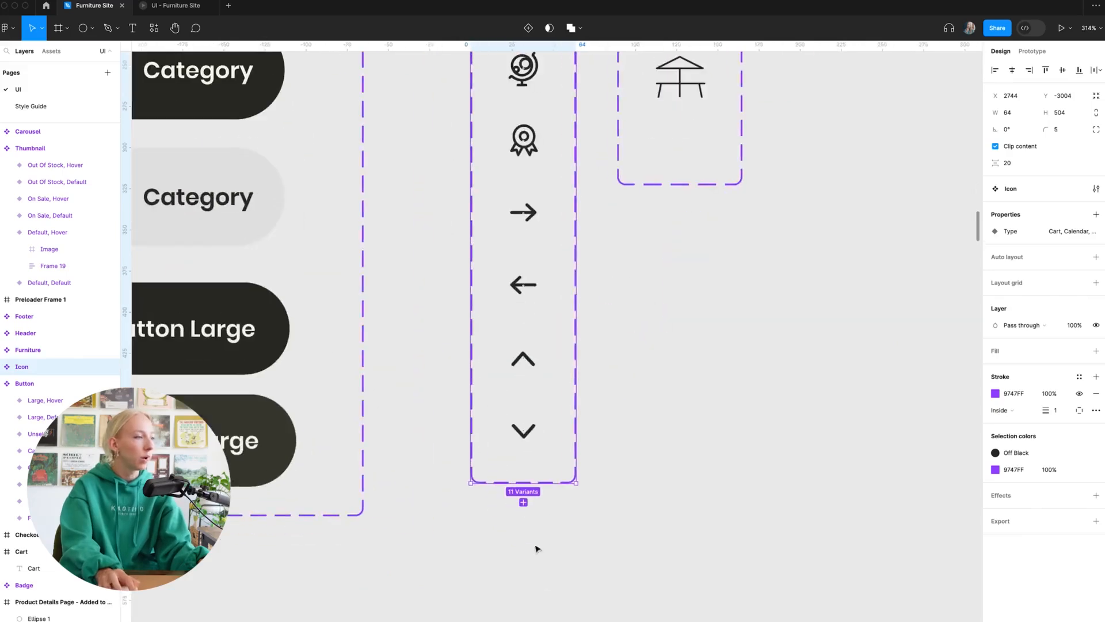
{"action": "left_click", "coordinate": [523, 503]}
- Set the new icon variant's Type property to Exit
{"action": "type", "text": "Cane"}
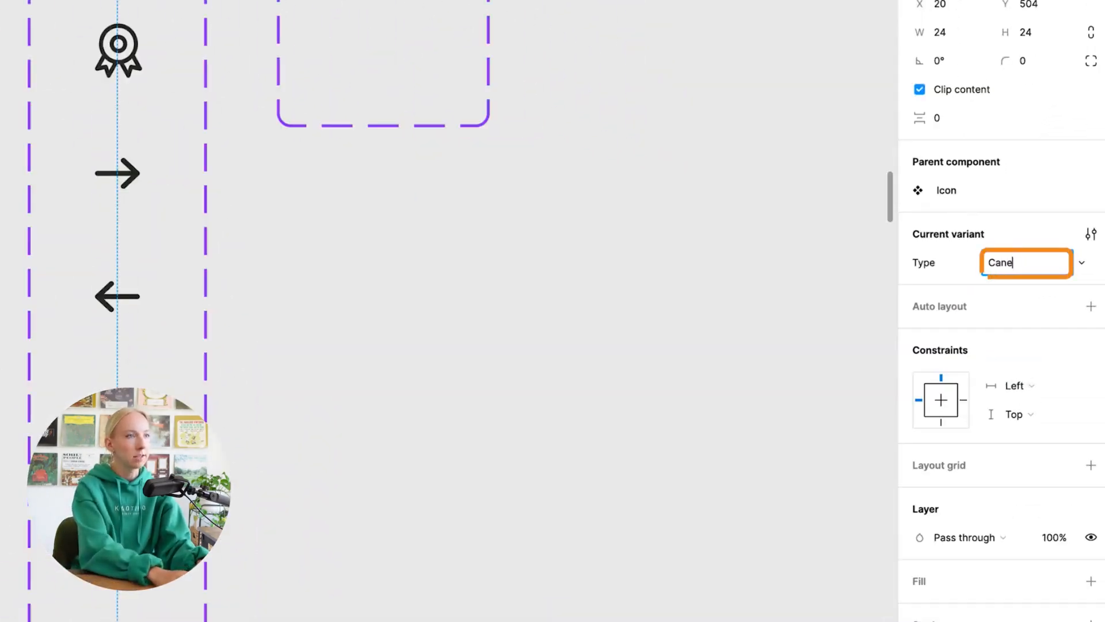
{"action": "key", "text": "BackSpace"}
{"action": "type", "text": "cel"}
{"action": "key", "text": "BackSpace"}
{"action": "key", "text": "BackSpace"}
{"action": "key", "text": "BackSpace"}
{"action": "key", "text": "BackSpace"}
{"action": "key", "text": "BackSpace"}
{"action": "key", "text": "BackSpace"}
{"action": "type", "text": "Exit"}
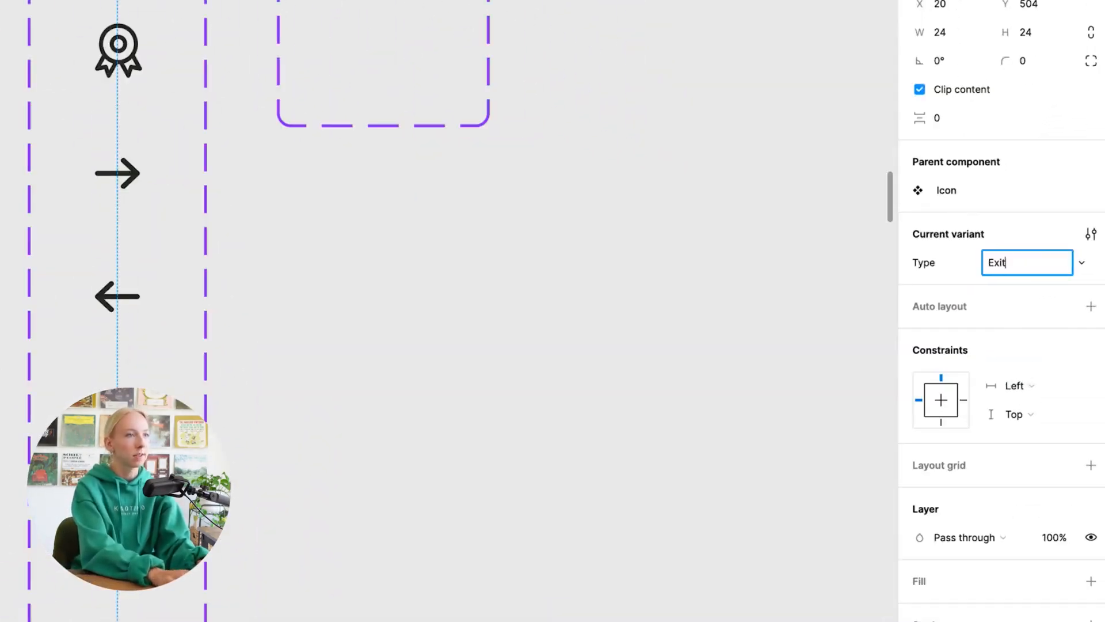
{"action": "key", "text": "Return"}
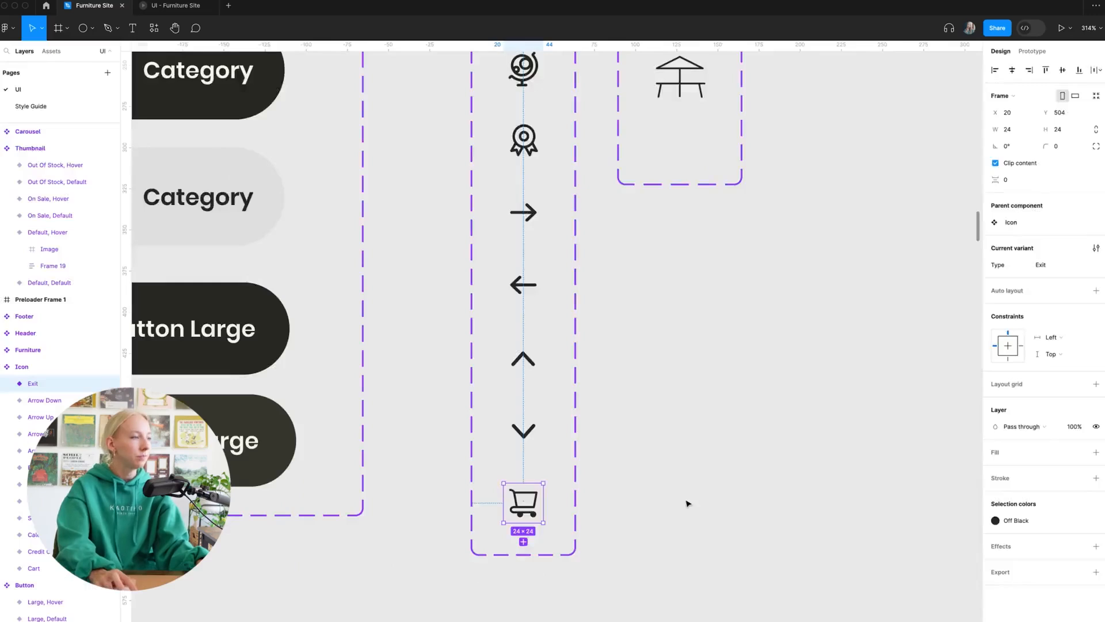
{"action": "left_click", "coordinate": [654, 515]}
- Delete the cart drawing from inside the Exit icon variant, keeping its empty frame
{"action": "scroll", "coordinate": [496, 556], "scroll_direction": "up", "scroll_amount": 5}
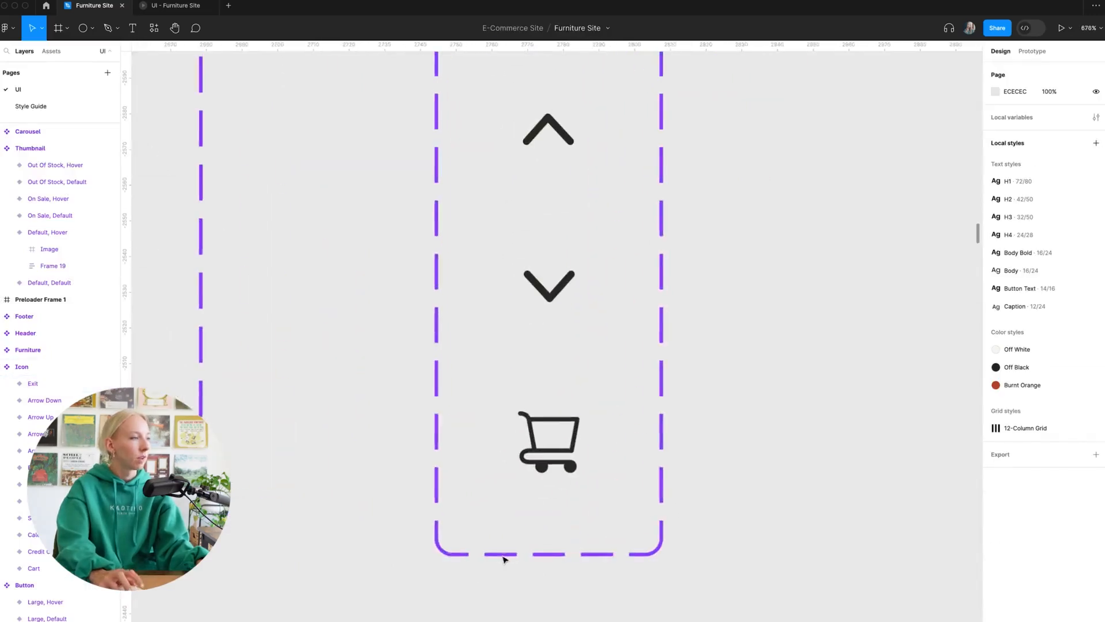
{"action": "double_click", "coordinate": [557, 458]}
{"action": "key", "text": "Delete"}
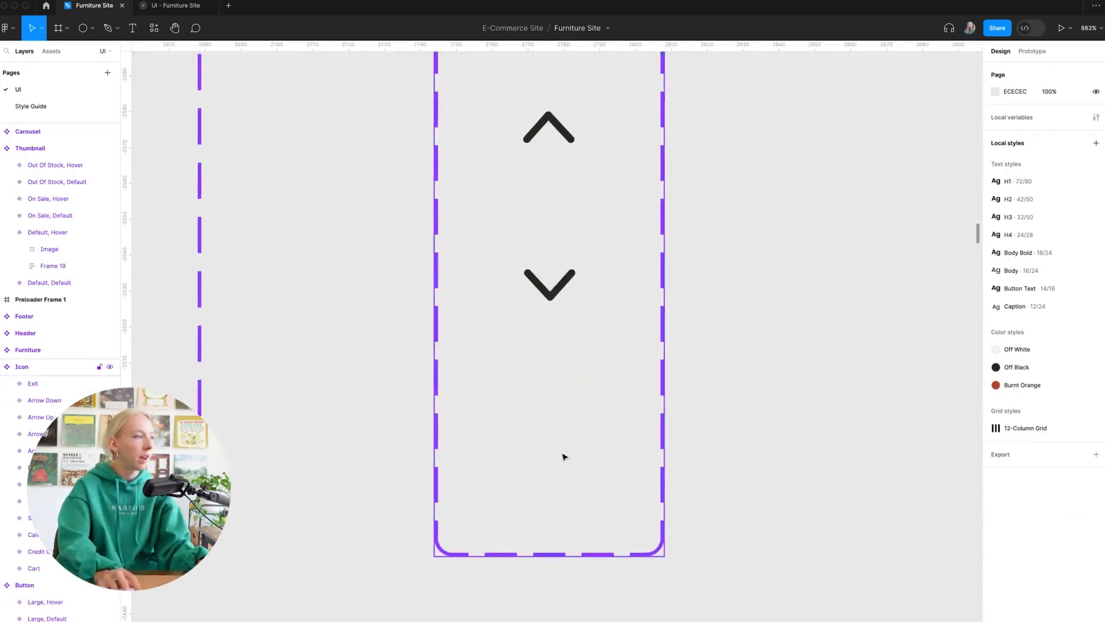
- Draw a vertical line about 19 px long inside the empty Exit variant with the Line tool
{"action": "scroll", "coordinate": [545, 422], "scroll_direction": "up", "scroll_amount": 1}
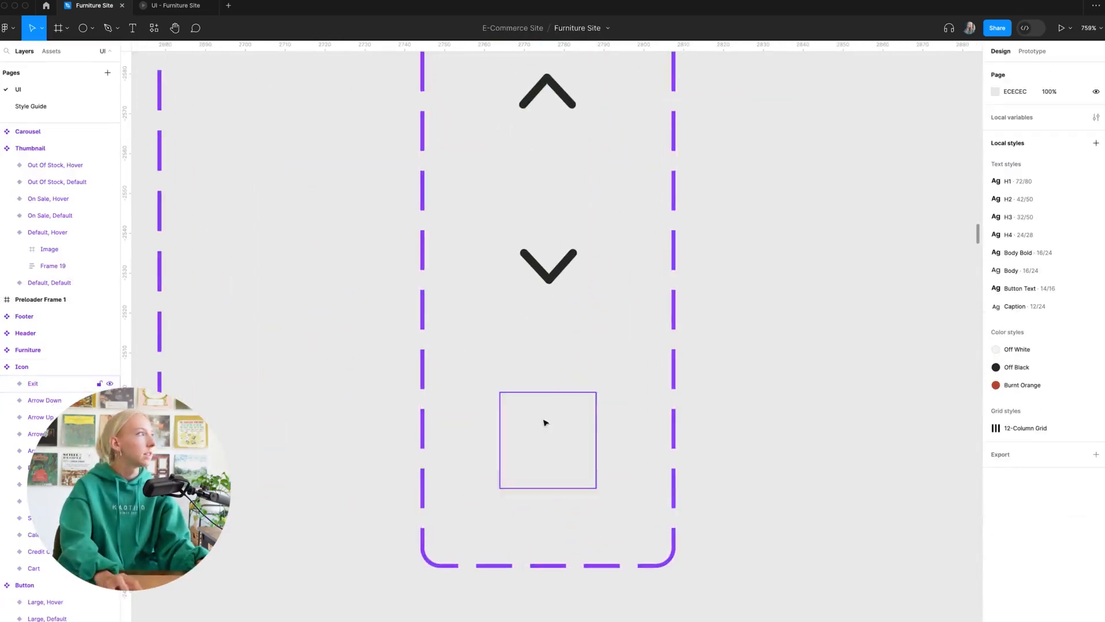
{"action": "left_click", "coordinate": [89, 33]}
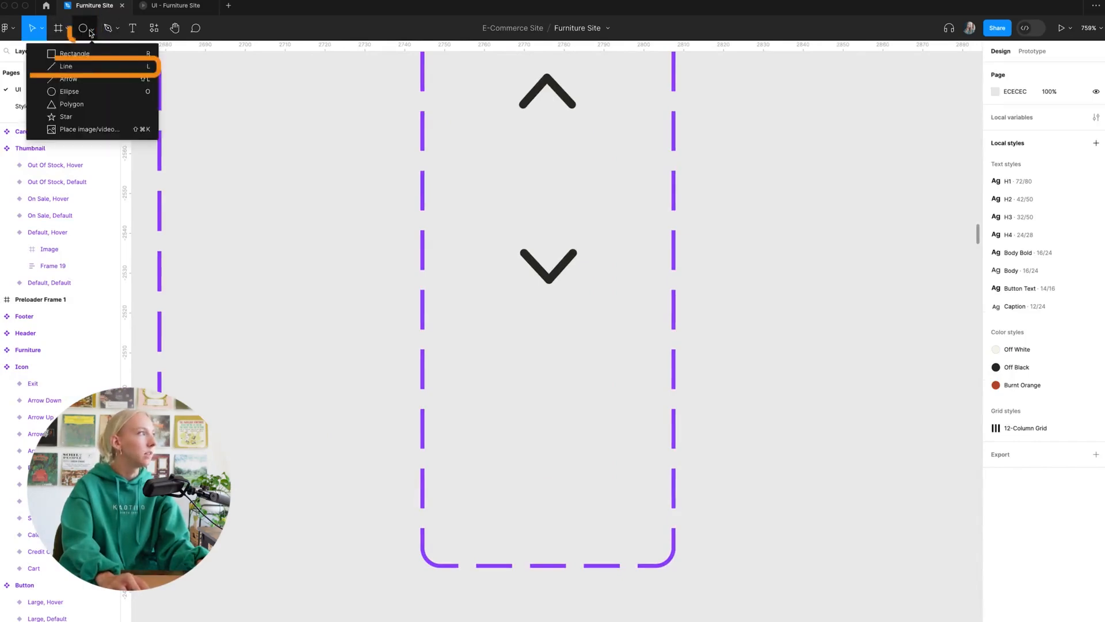
{"action": "left_click", "coordinate": [35, 53]}
{"action": "scroll", "coordinate": [550, 435], "scroll_direction": "up", "scroll_amount": 1}
{"action": "scroll", "coordinate": [549, 436], "scroll_direction": "up", "scroll_amount": 3}
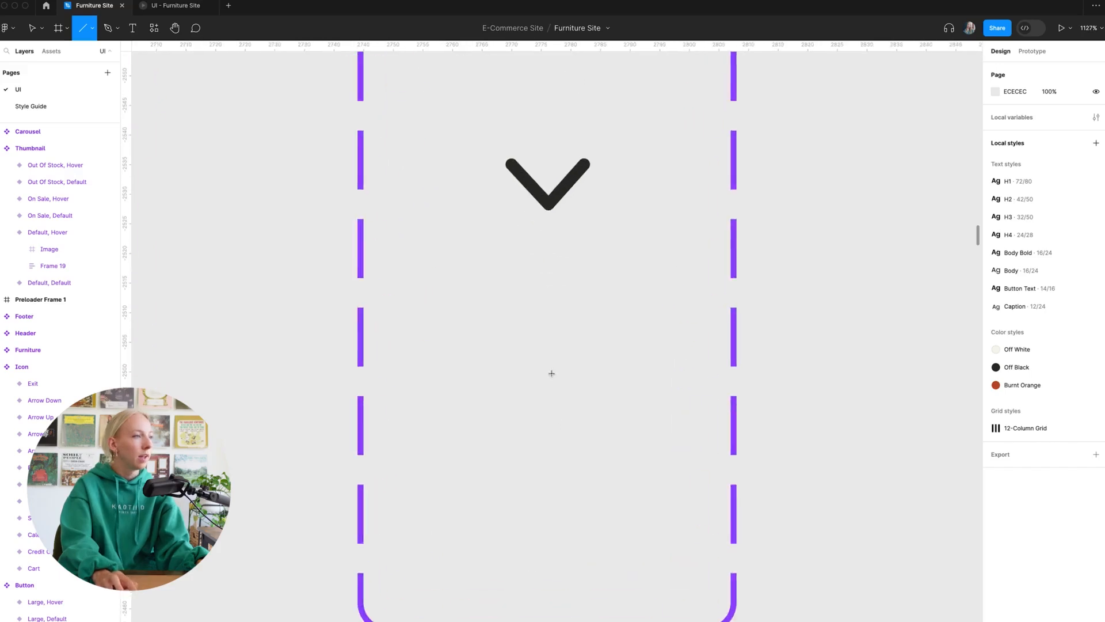
{"action": "left_click_drag", "start_coordinate": [548, 371], "coordinate": [556, 485]}
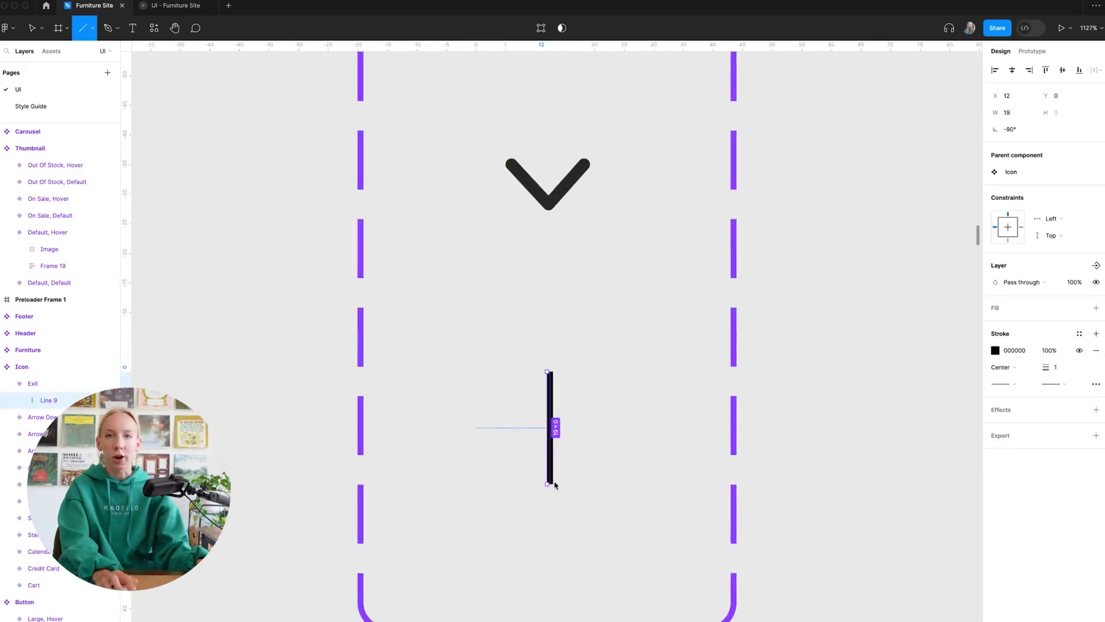
- Shorten the vertical line to 16 px and center it horizontally in the Exit variant, starting at Y 4
{"action": "left_click_drag", "start_coordinate": [556, 485], "coordinate": [553, 467]}
{"action": "left_click_drag", "start_coordinate": [552, 392], "coordinate": [551, 415]}
{"action": "left_click", "coordinate": [1012, 70]}
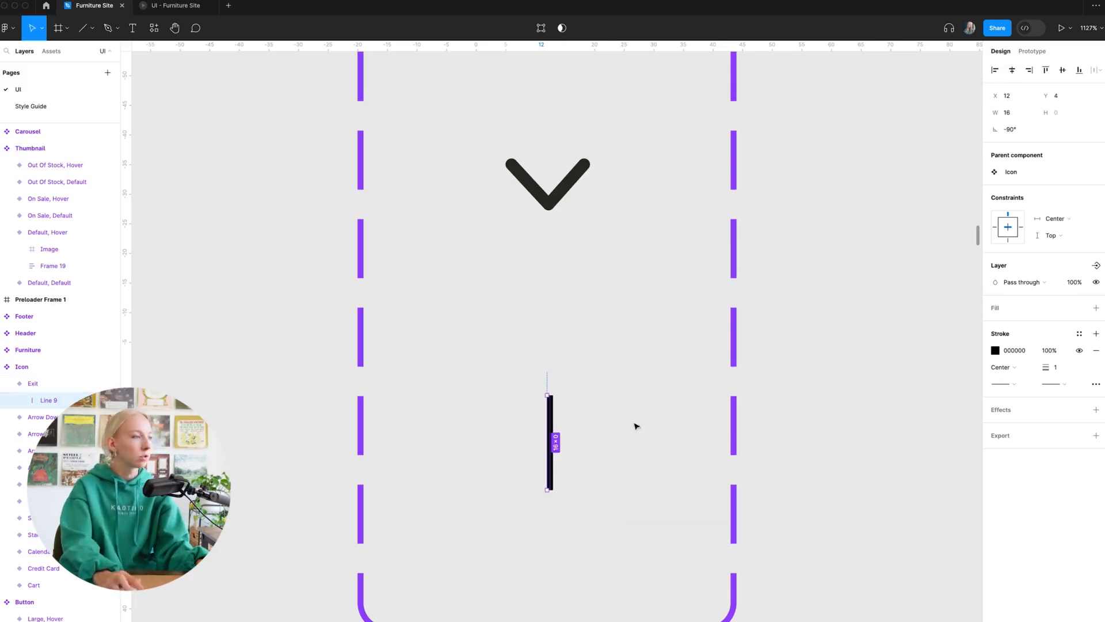
- Duplicate the vertical line and rotate the copy to horizontal so that it crosses the original near its middle
{"action": "key", "text": "ctrl+d"}
{"action": "scroll", "coordinate": [558, 454], "scroll_direction": "up", "scroll_amount": 5, "text": "ctrl"}
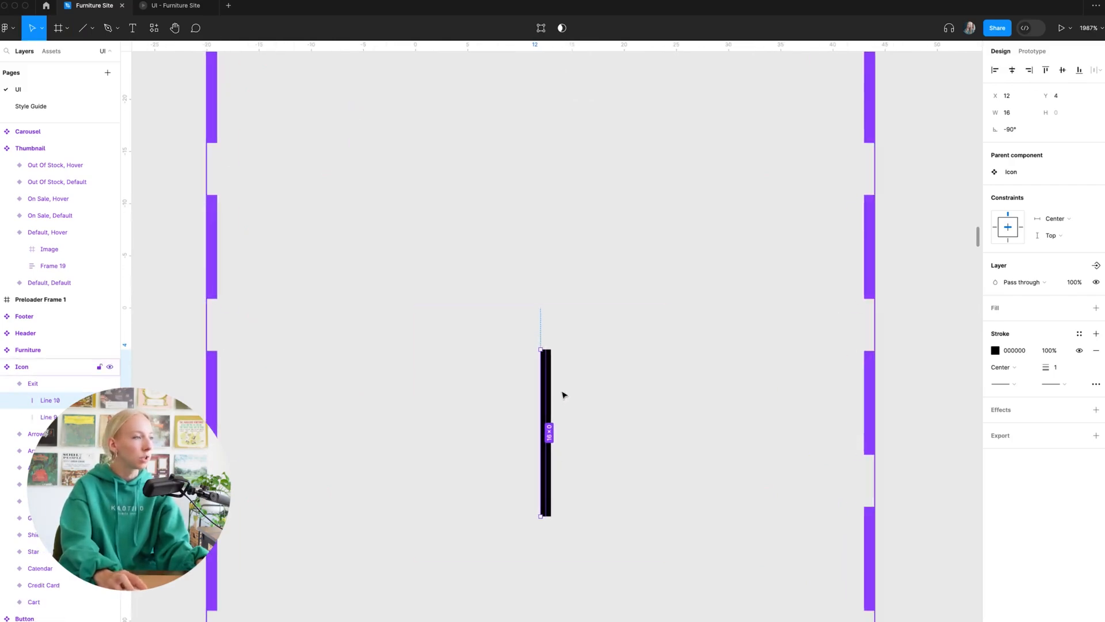
{"action": "left_click_drag", "start_coordinate": [551, 375], "coordinate": [582, 374]}
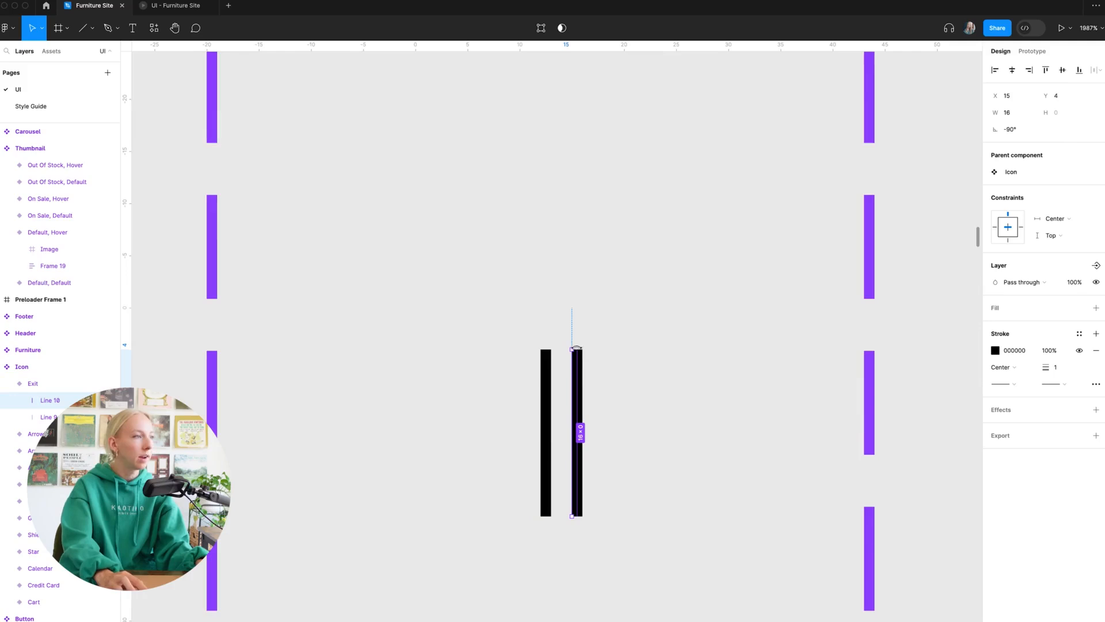
{"action": "left_click_drag", "start_coordinate": [577, 347], "coordinate": [684, 442]}
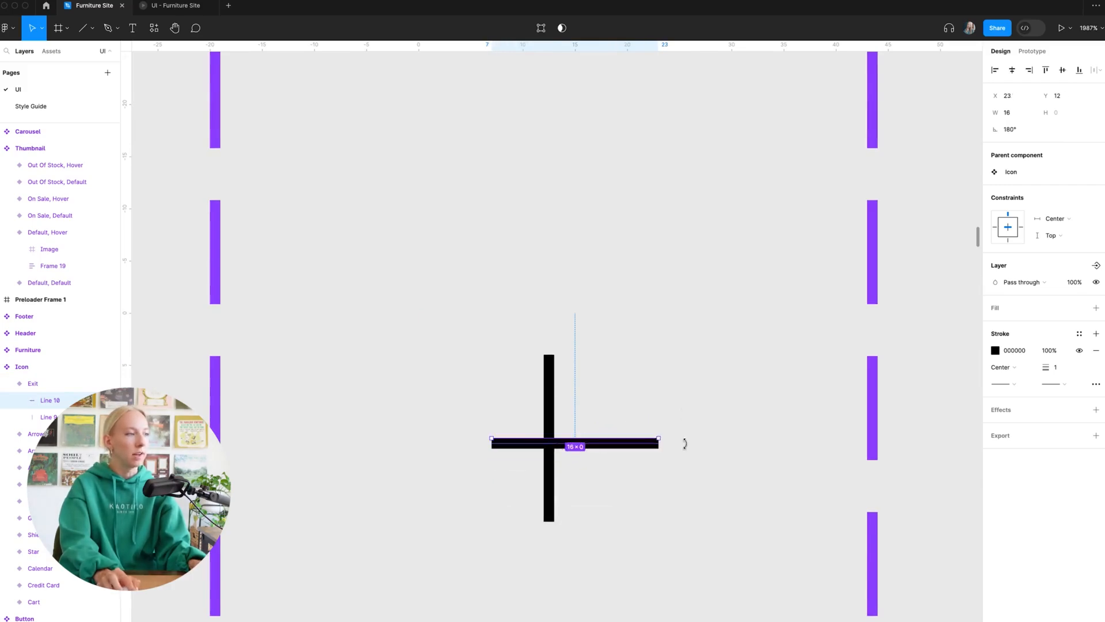
{"action": "scroll", "coordinate": [685, 439], "scroll_direction": "down", "scroll_amount": 3}
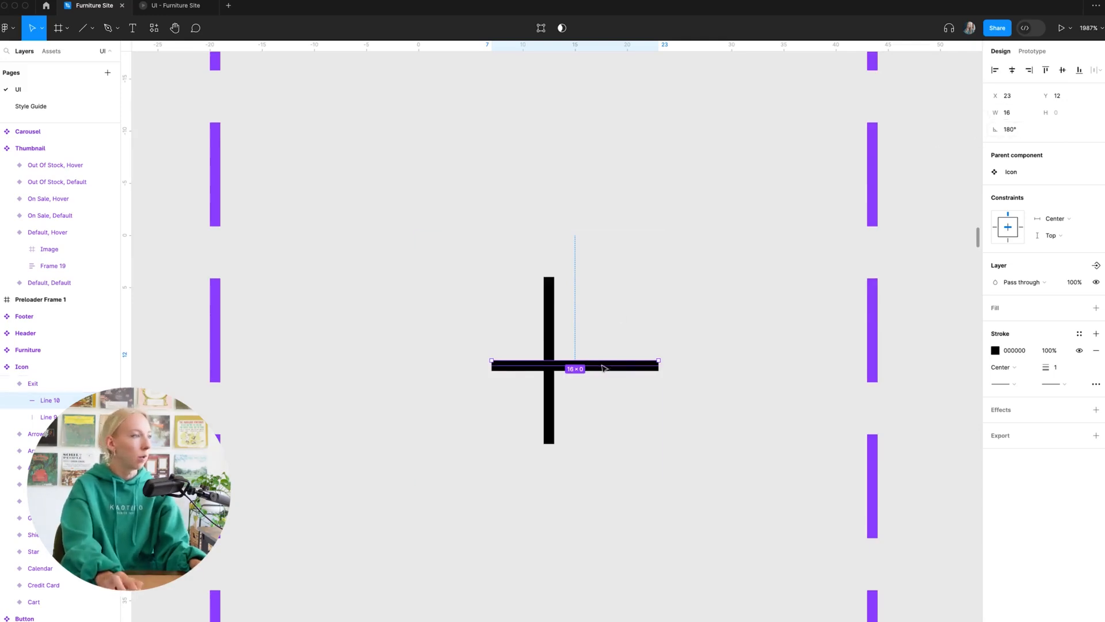
{"action": "mouse_move", "coordinate": [596, 366]}
{"action": "left_mouse_down"}
{"action": "mouse_move", "coordinate": [580, 365]}
{"action": "mouse_move", "coordinate": [587, 357]}
{"action": "left_mouse_up"}
- Set the length of both crossing lines to 17 px and move the horizontal one down to Y 12
{"action": "left_click", "coordinate": [551, 317]}
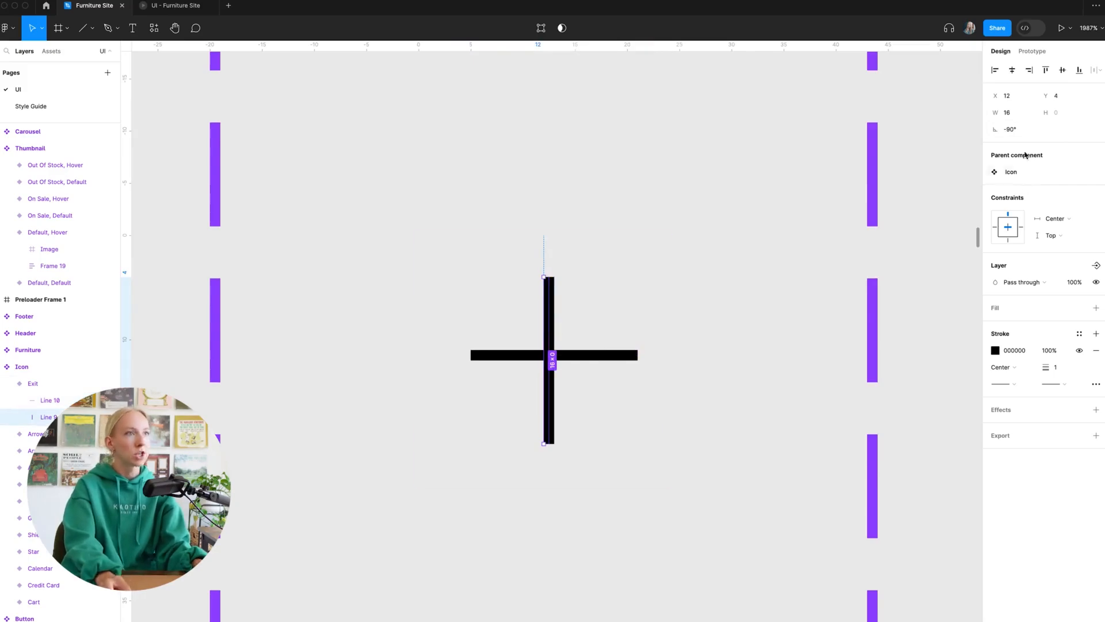
{"action": "left_click", "coordinate": [1017, 115]}
{"action": "type", "text": "17"}
{"action": "key", "text": "Return"}
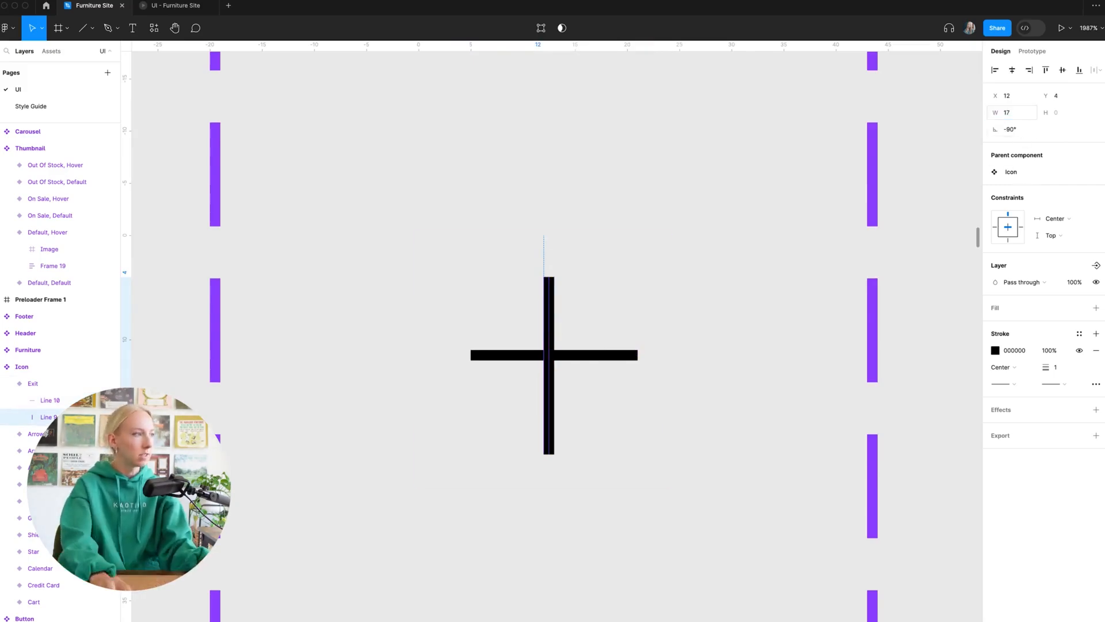
{"action": "left_click", "coordinate": [609, 357]}
{"action": "left_click", "coordinate": [1022, 115]}
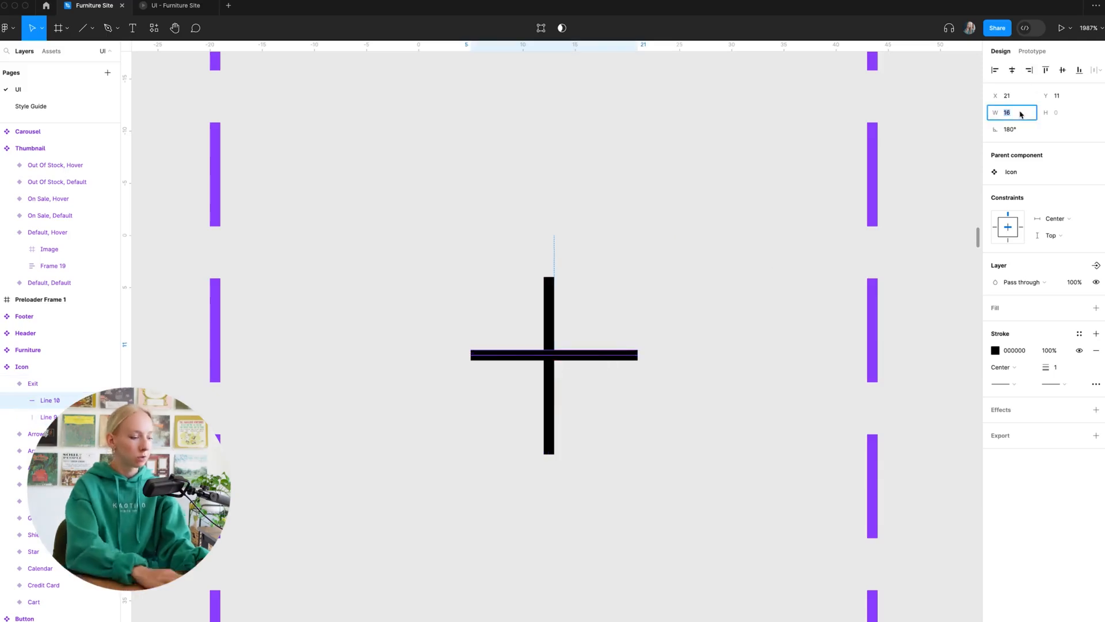
{"action": "type", "text": "17"}
{"action": "key", "text": "Return"}
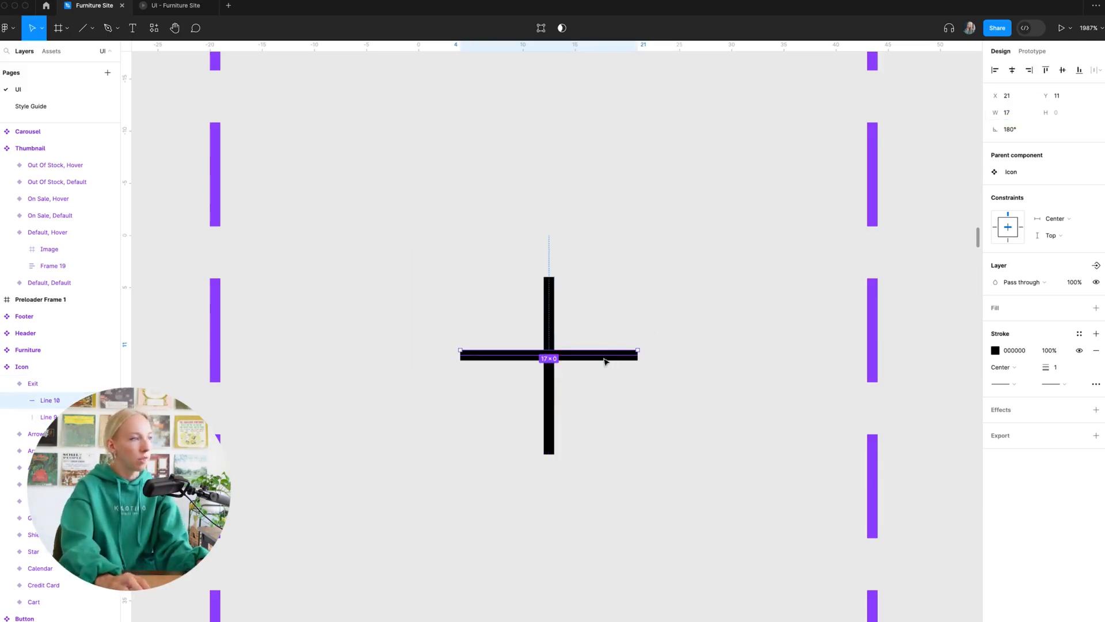
{"action": "left_click_drag", "start_coordinate": [605, 358], "coordinate": [604, 370]}
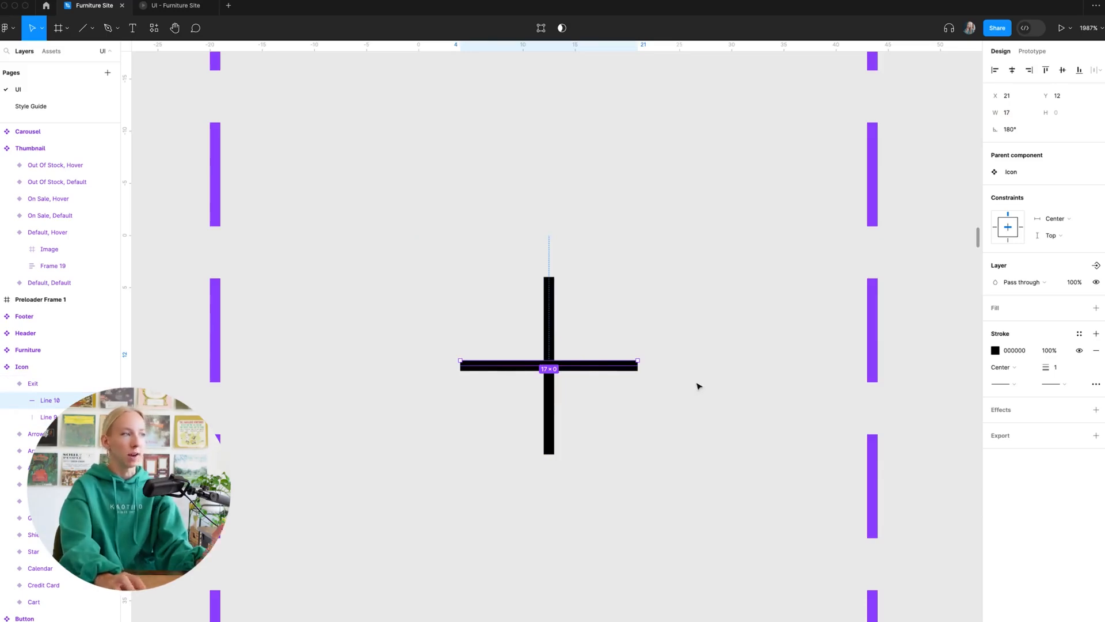
- Group the two crossing lines and rotate the group to -45° to form an X
{"action": "left_click", "coordinate": [551, 327], "text": "shift"}
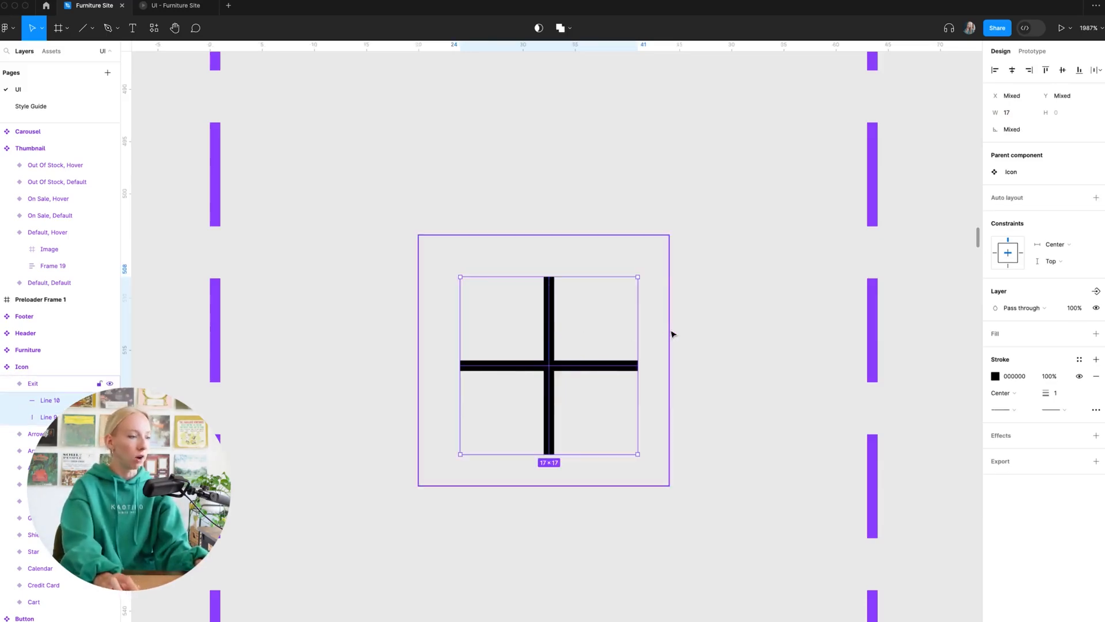
{"action": "key", "text": "super+g"}
{"action": "left_click_drag", "start_coordinate": [641, 276], "coordinate": [703, 358]}
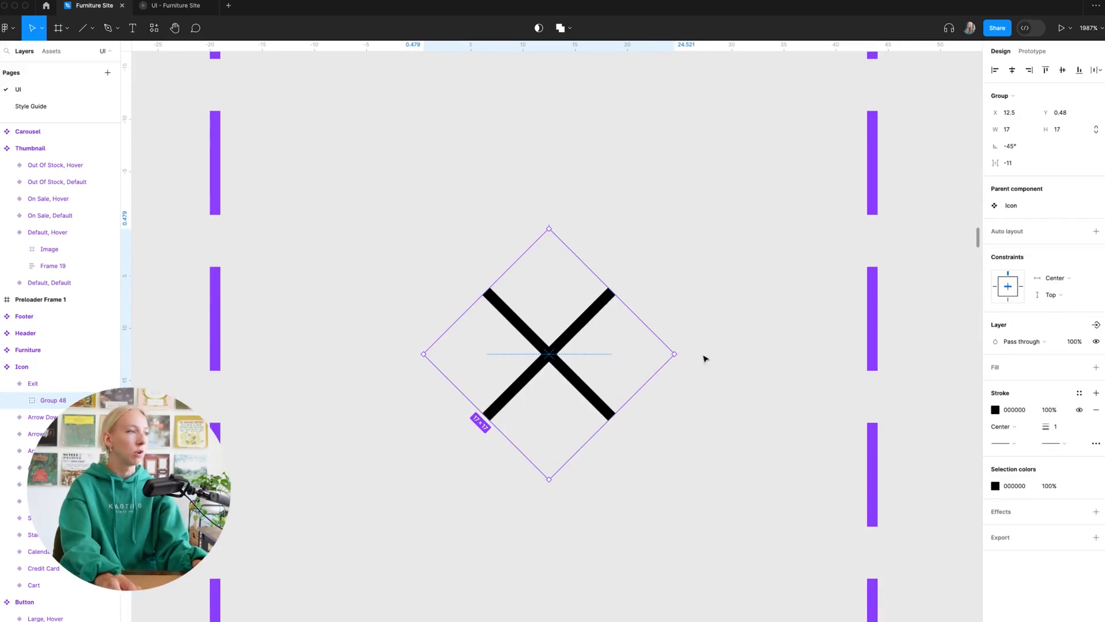
{"action": "left_click", "coordinate": [699, 395]}
- Set the X group's stroke weight to 2 and its stroke color to the Off Black style
{"action": "scroll", "coordinate": [679, 395], "scroll_direction": "down", "scroll_amount": 5}
{"action": "left_click", "coordinate": [624, 384]}
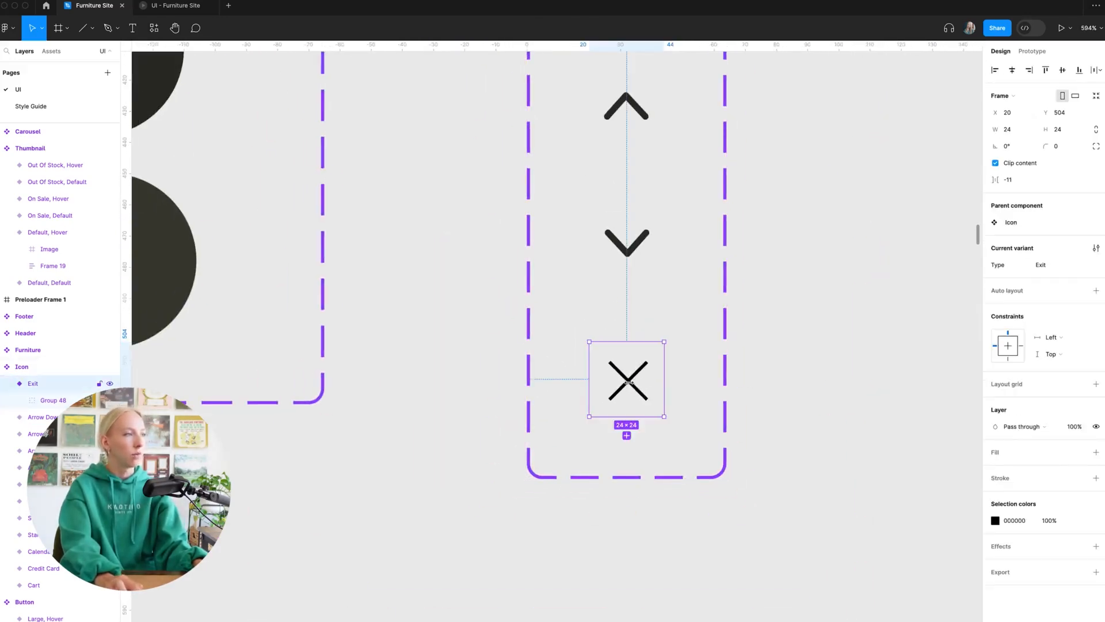
{"action": "double_click", "coordinate": [630, 381]}
{"action": "scroll", "coordinate": [680, 397], "scroll_direction": "up", "scroll_amount": 5}
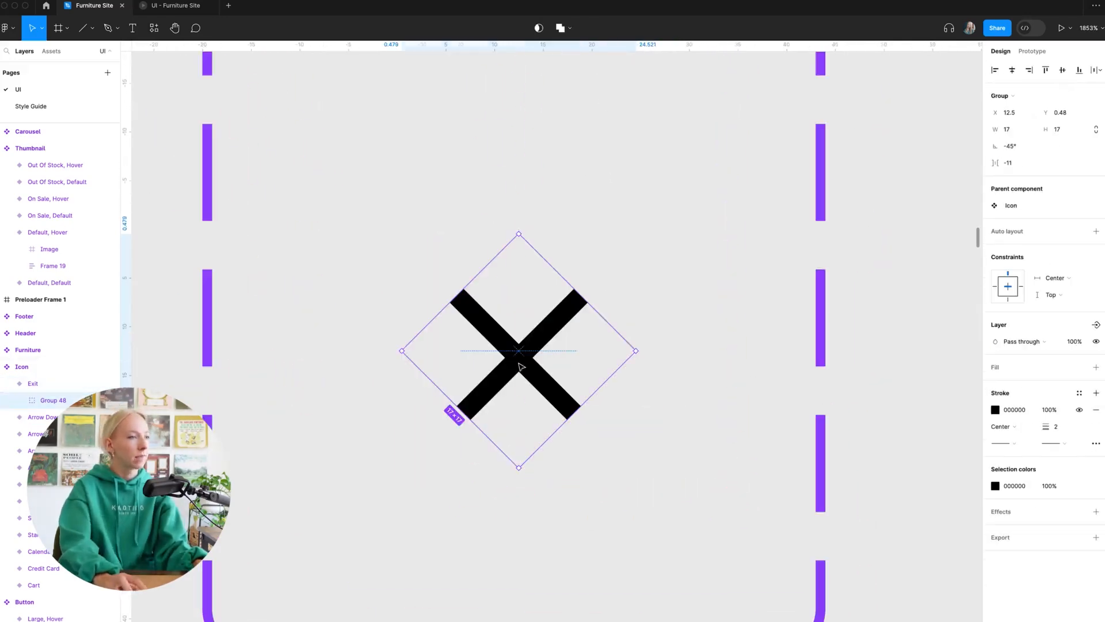
{"action": "left_click", "coordinate": [1079, 394]}
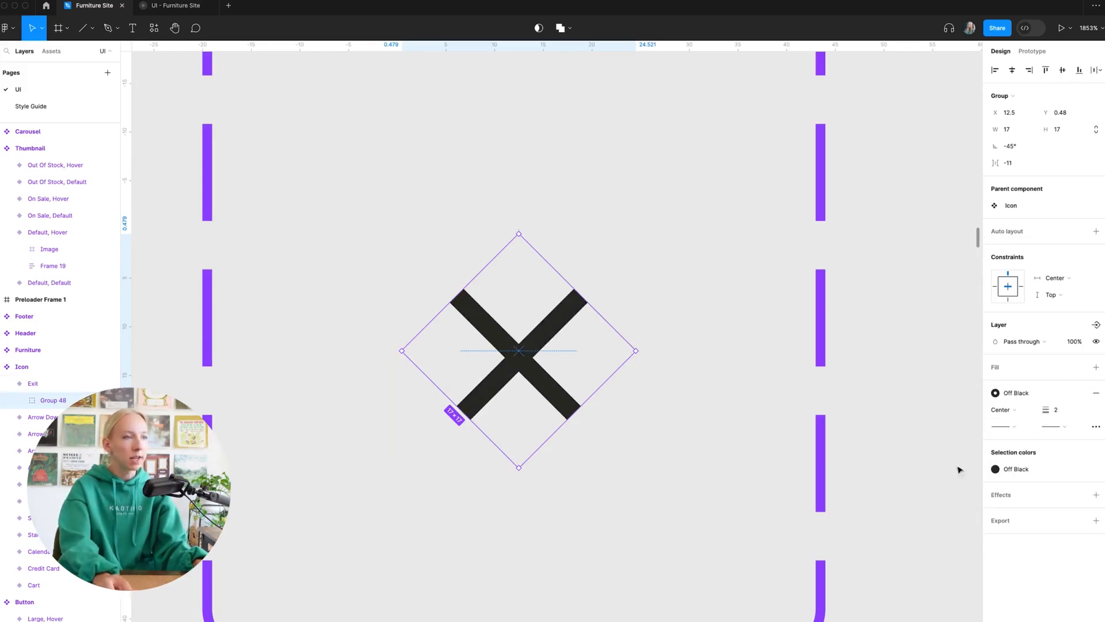
- Give the X's lines round caps at both their start and end points
{"action": "left_click", "coordinate": [1065, 427]}
{"action": "left_click", "coordinate": [1021, 510]}
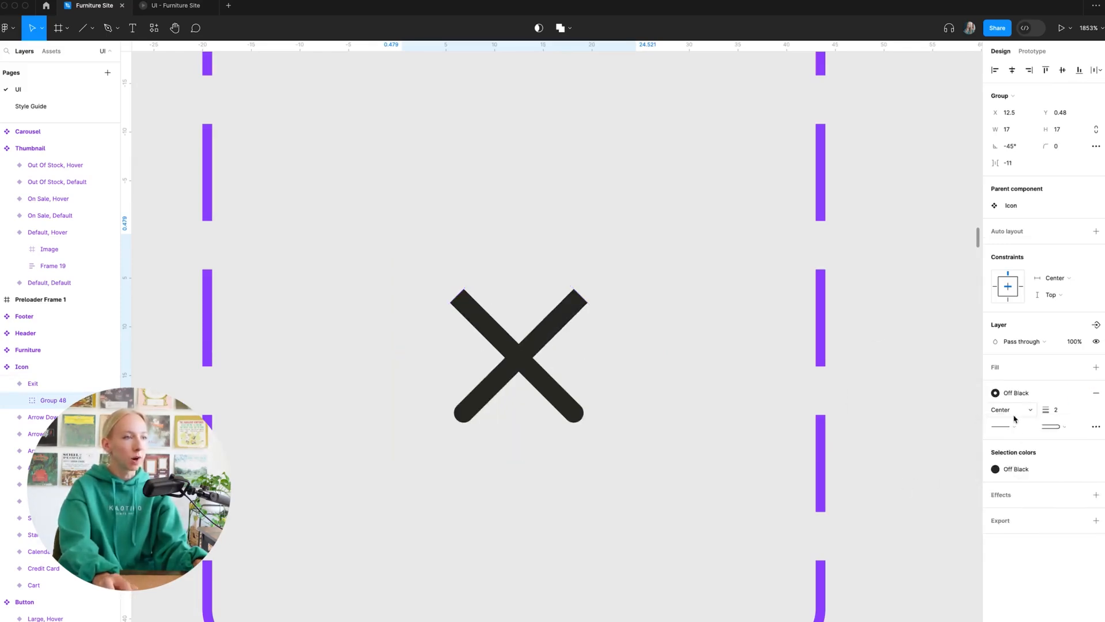
{"action": "left_click", "coordinate": [1008, 426]}
{"action": "left_click", "coordinate": [1028, 511]}
{"action": "left_click", "coordinate": [712, 426]}
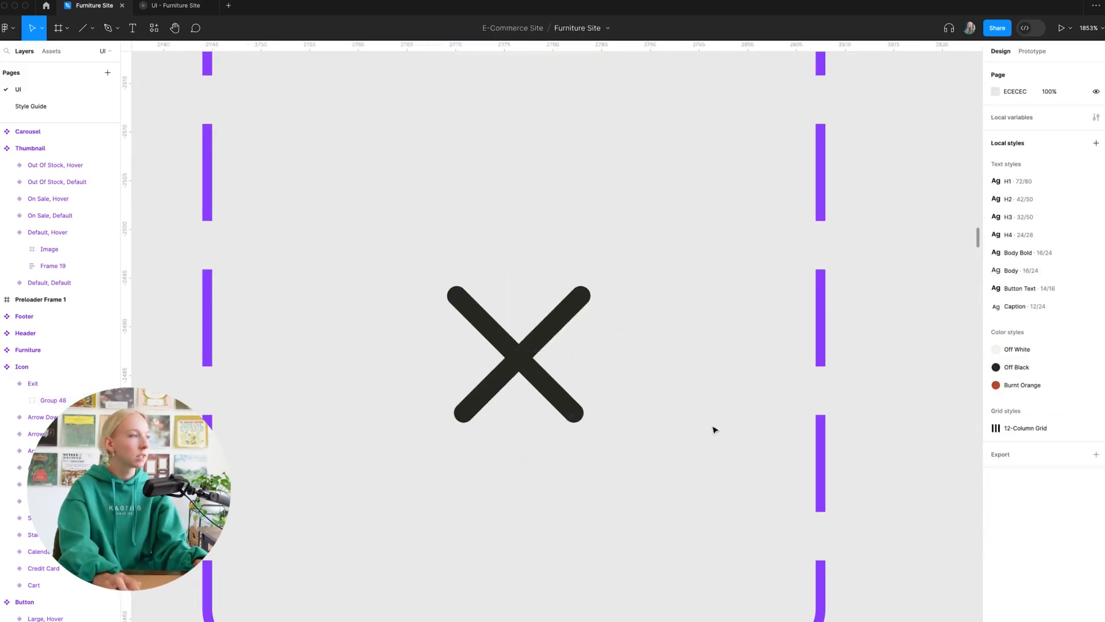
- Set the width and height of the X group in the Exit icon to 16 px
{"action": "scroll", "coordinate": [631, 416], "scroll_direction": "down", "scroll_amount": 3}
{"action": "scroll", "coordinate": [611, 403], "scroll_direction": "down", "scroll_amount": 2}
{"action": "left_click", "coordinate": [596, 397]}
{"action": "scroll", "coordinate": [603, 404], "scroll_direction": "up", "scroll_amount": 5}
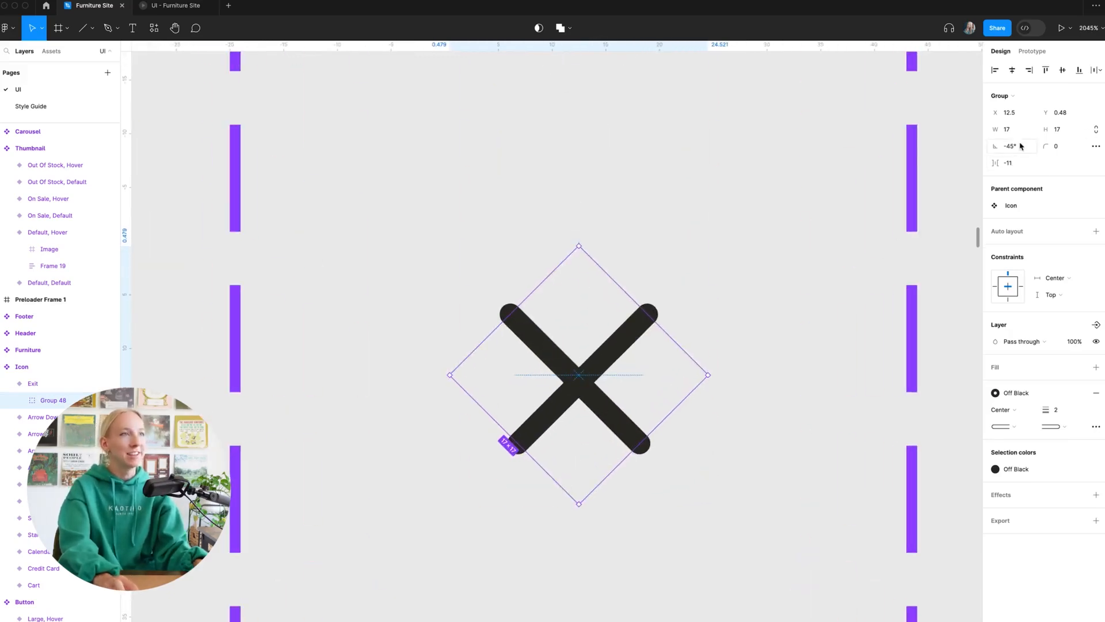
{"action": "type", "text": "16"}
{"action": "key", "text": "Return"}
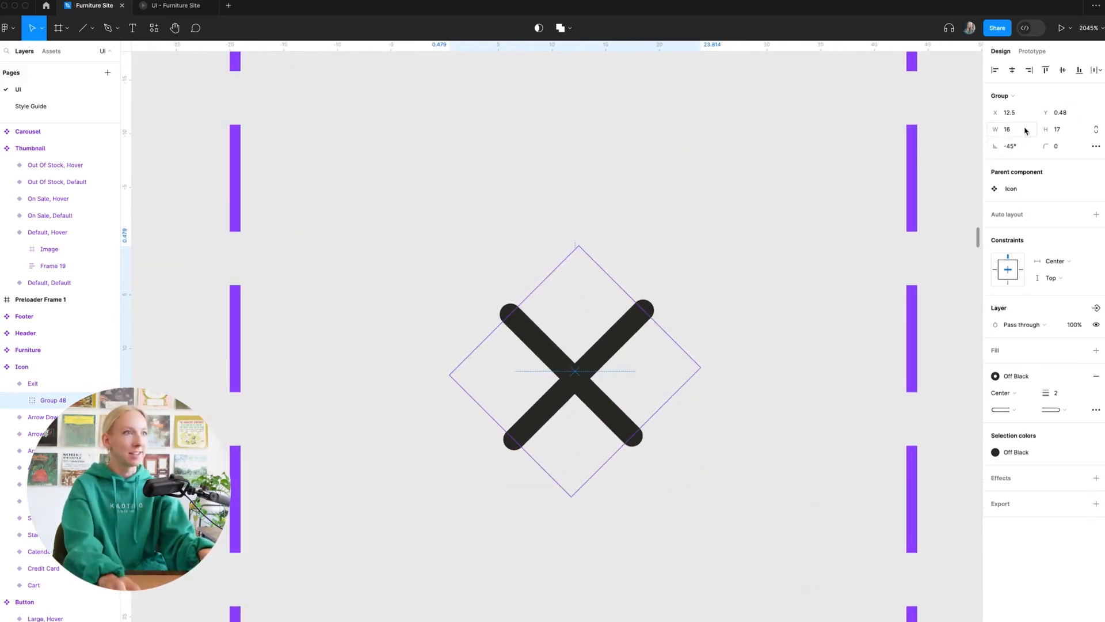
{"action": "type", "text": "16"}
{"action": "key", "text": "Return"}
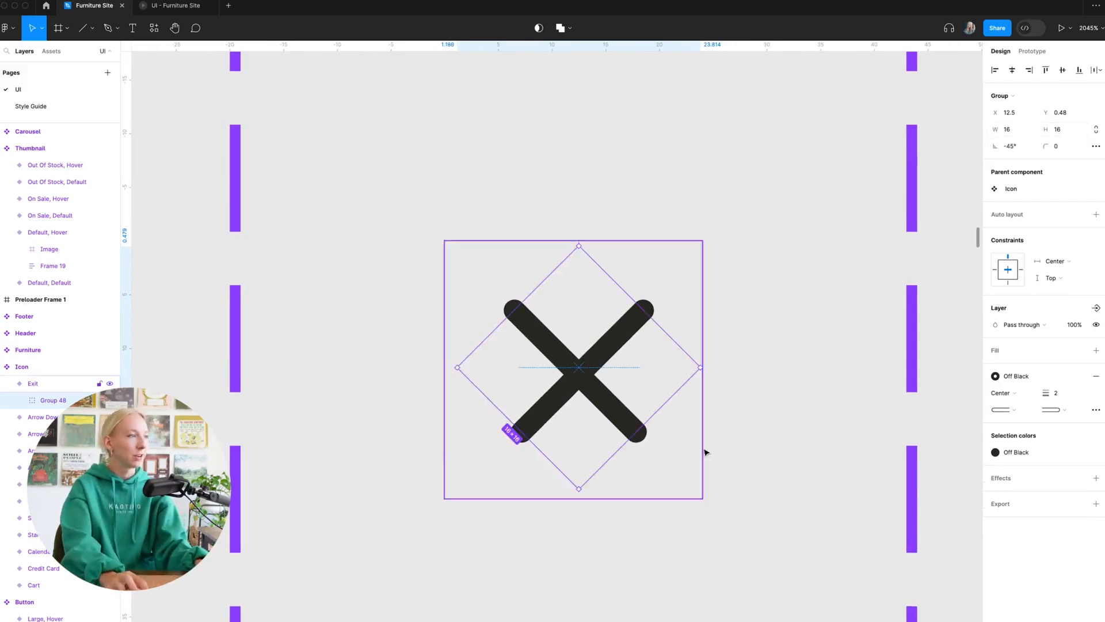
- Shift one of the X's diagonal lines so that both lines cross at their midpoints
{"action": "left_click", "coordinate": [705, 445]}
{"action": "scroll", "coordinate": [705, 439], "scroll_direction": "down", "scroll_amount": 4}
{"action": "left_click", "coordinate": [652, 417]}
{"action": "left_click", "coordinate": [652, 418]}
{"action": "scroll", "coordinate": [647, 420], "scroll_direction": "up", "scroll_amount": 5}
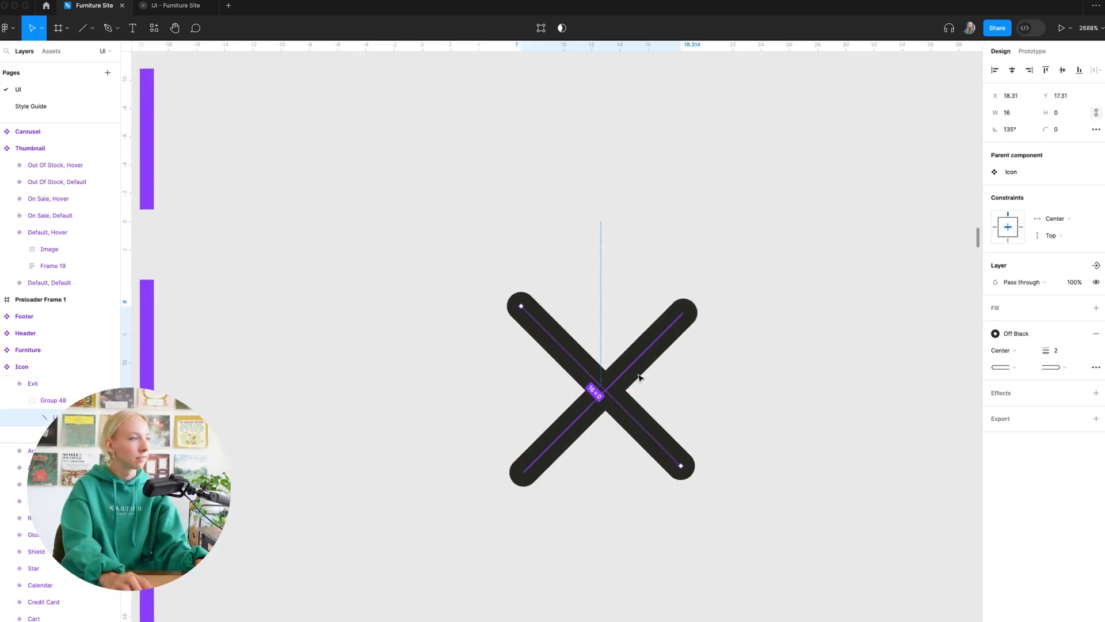
{"action": "left_click_drag", "start_coordinate": [638, 374], "coordinate": [638, 362]}
{"action": "left_click", "coordinate": [744, 391]}
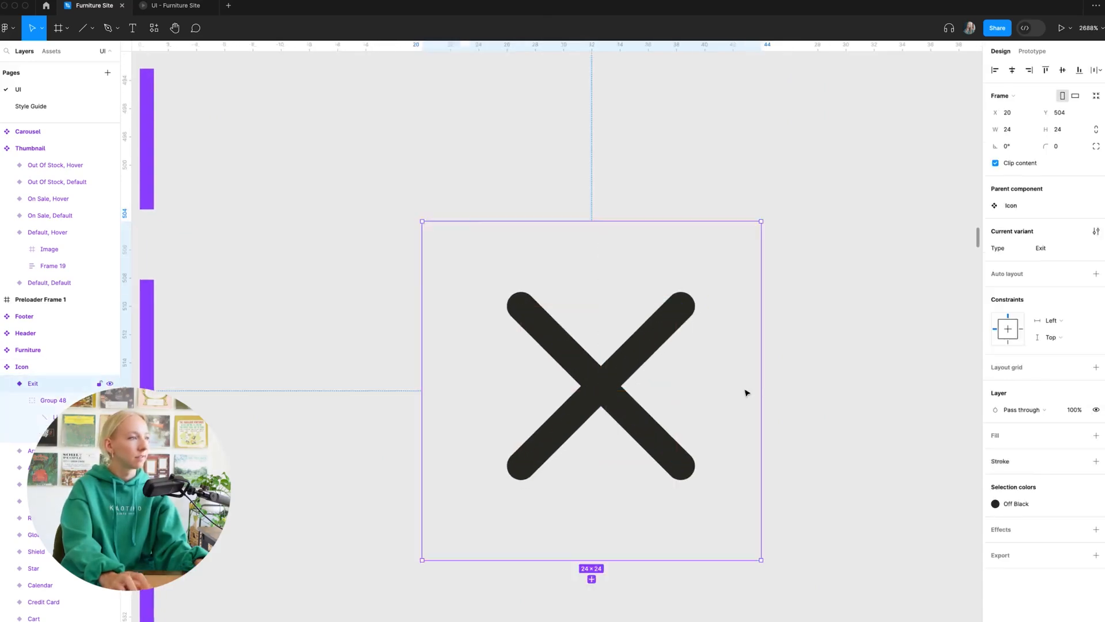
{"action": "scroll", "coordinate": [705, 401], "scroll_direction": "down", "scroll_amount": 5}
{"action": "left_click", "coordinate": [747, 439]}
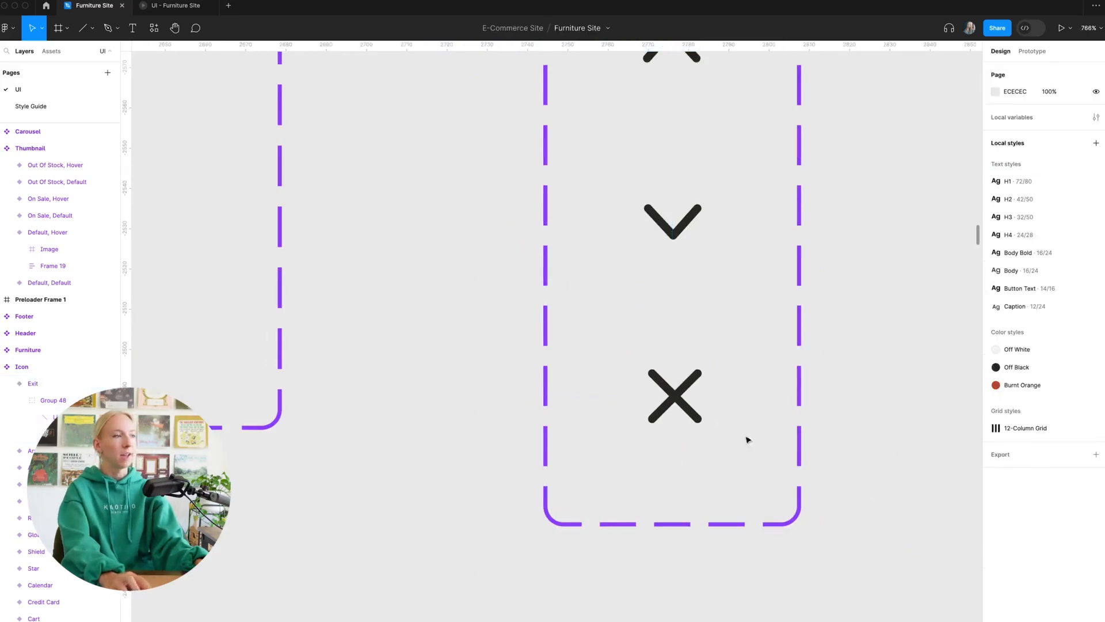
- Align the X group to the horizontal and vertical centers of the Exit icon frame
{"action": "double_click", "coordinate": [679, 401]}
{"action": "left_click", "coordinate": [1012, 70]}
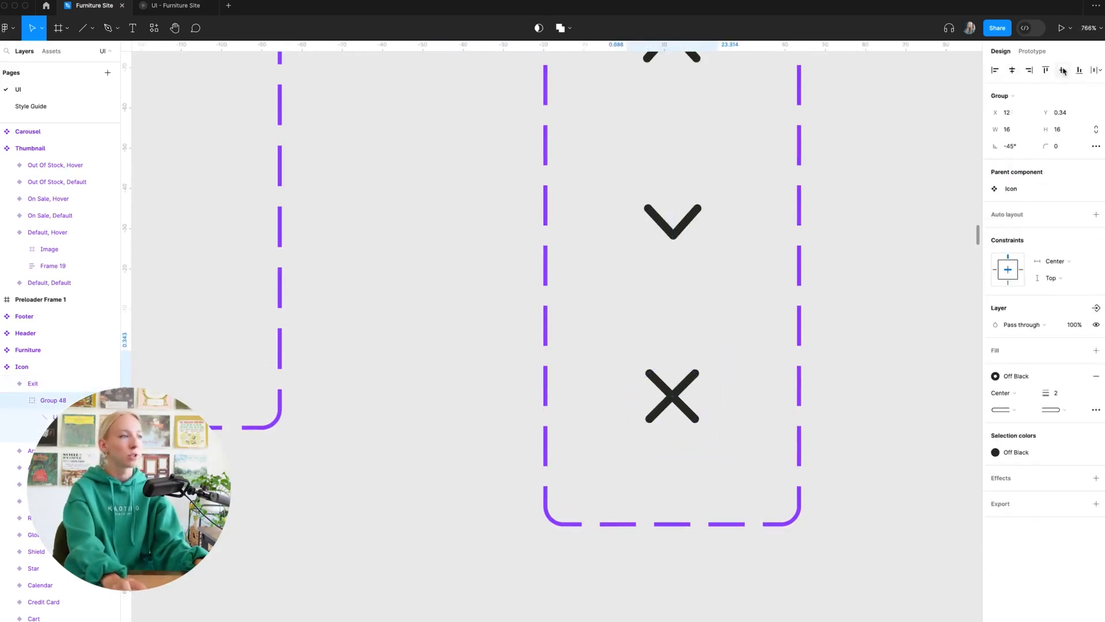
{"action": "left_click", "coordinate": [898, 370]}
- Copy the Exit icon and place an instance of it in the Cart pop-up frame, level with the Cart heading
{"action": "left_click", "coordinate": [676, 360]}
{"action": "scroll", "coordinate": [668, 380], "scroll_direction": "down", "scroll_amount": 5}
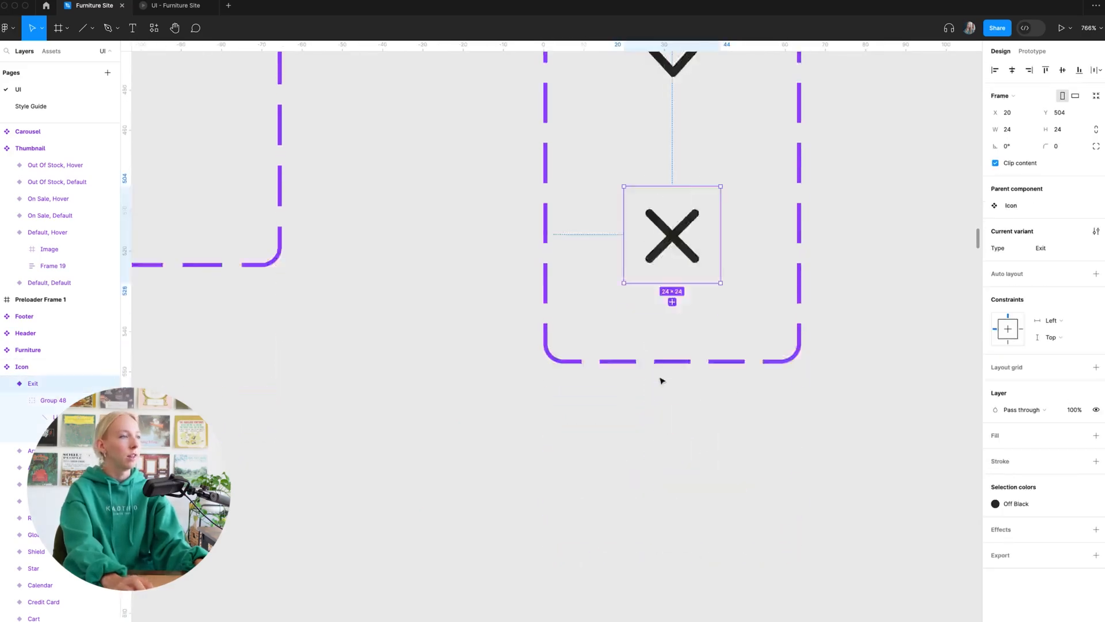
{"action": "scroll", "coordinate": [702, 392], "scroll_direction": "down", "scroll_amount": 5}
{"action": "left_click", "coordinate": [723, 395]}
{"action": "left_click", "coordinate": [673, 326]}
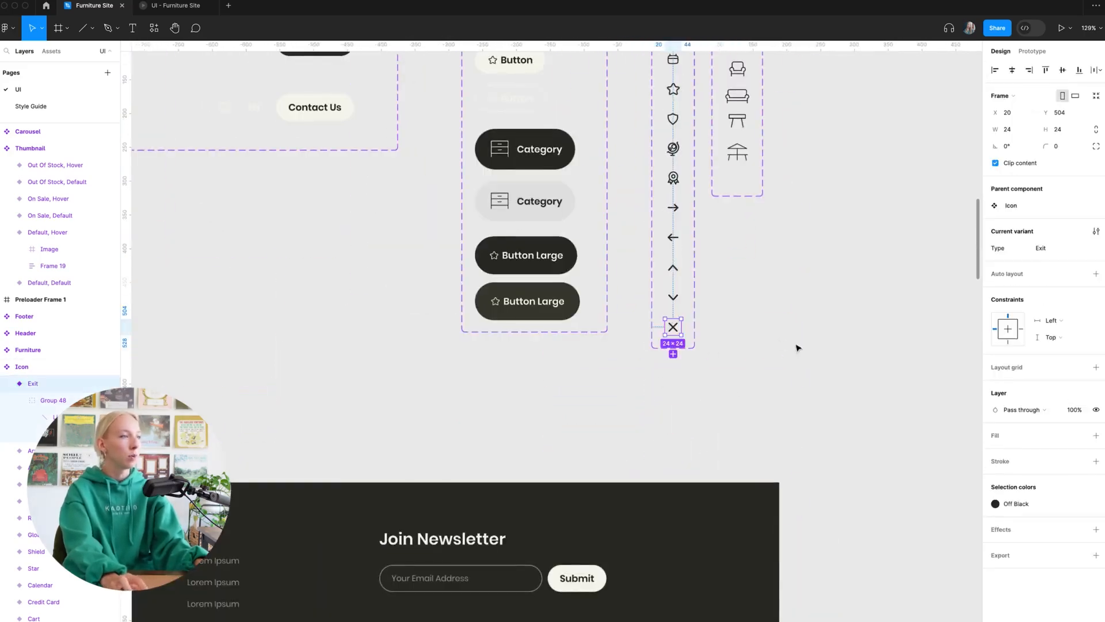
{"action": "left_click", "coordinate": [590, 360]}
{"action": "scroll", "coordinate": [681, 380], "scroll_direction": "down", "scroll_amount": 5}
{"action": "scroll", "coordinate": [696, 383], "scroll_direction": "right", "scroll_amount": 5}
{"action": "scroll", "coordinate": [695, 383], "scroll_direction": "right", "scroll_amount": 15}
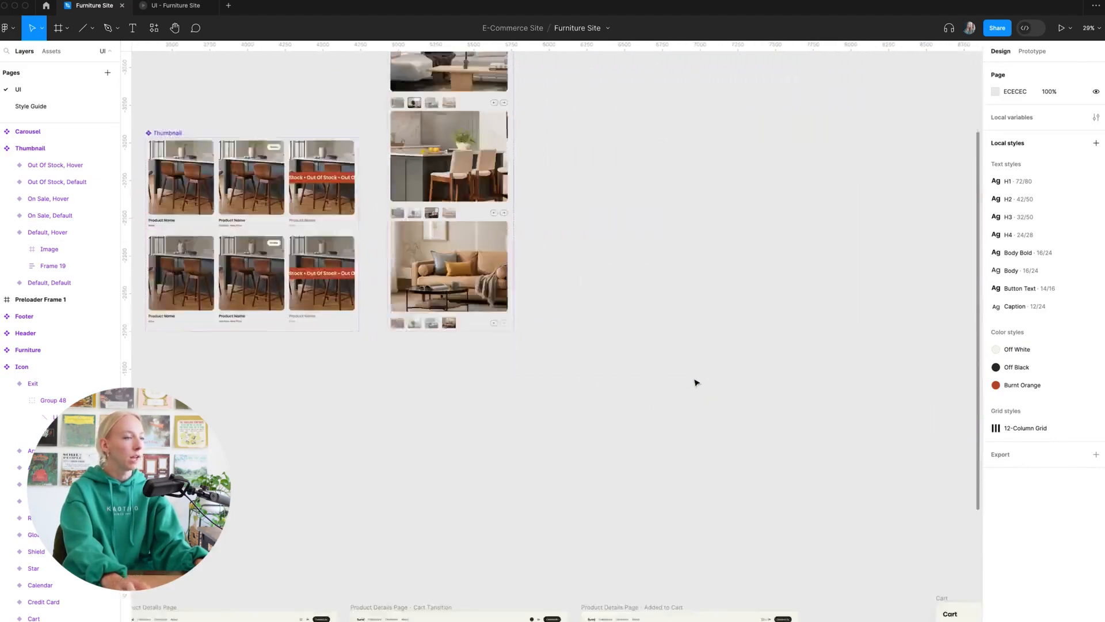
{"action": "scroll", "coordinate": [644, 297], "scroll_direction": "up", "scroll_amount": 5}
{"action": "left_click", "coordinate": [520, 288]}
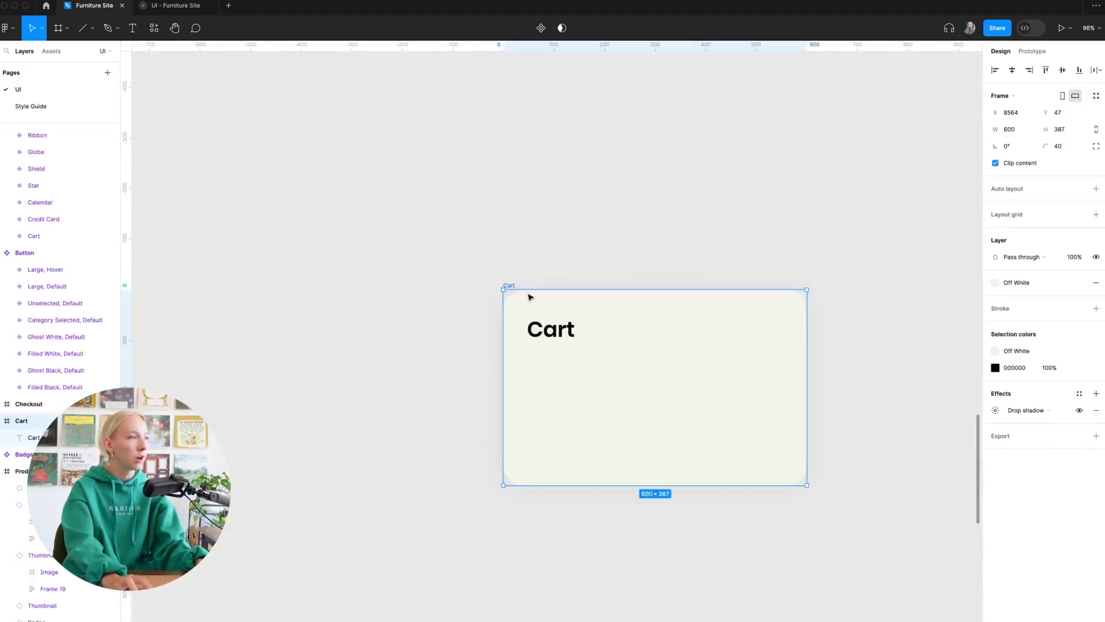
{"action": "key", "text": "ctrl+v"}
{"action": "scroll", "coordinate": [668, 374], "scroll_direction": "up", "scroll_amount": 3}
{"action": "left_click_drag", "start_coordinate": [426, 398], "coordinate": [762, 302]}
{"action": "left_click", "coordinate": [750, 213]}
{"action": "scroll", "coordinate": [750, 213], "scroll_direction": "down", "scroll_amount": 5}
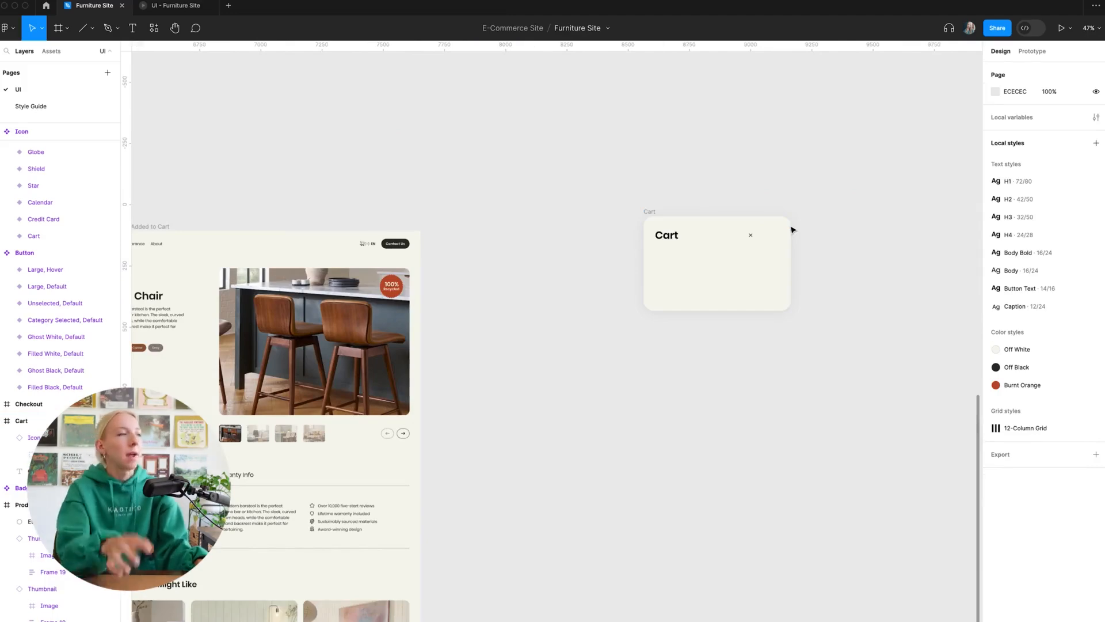
- Move the exit icon toward the Cart pop-up's upper-right corner, to about X 530, Y 48
{"action": "scroll", "coordinate": [790, 227], "scroll_direction": "up", "scroll_amount": 3}
{"action": "left_click_drag", "start_coordinate": [701, 248], "coordinate": [761, 239]}
{"action": "left_click", "coordinate": [848, 240]}
- Draw a 36 × 36 px circle between the Cart heading and the exit icon and fill it with the Burnt Orange style
{"action": "scroll", "coordinate": [790, 243], "scroll_direction": "up", "scroll_amount": 2}
{"action": "scroll", "coordinate": [790, 243], "scroll_direction": "up", "scroll_amount": 2}
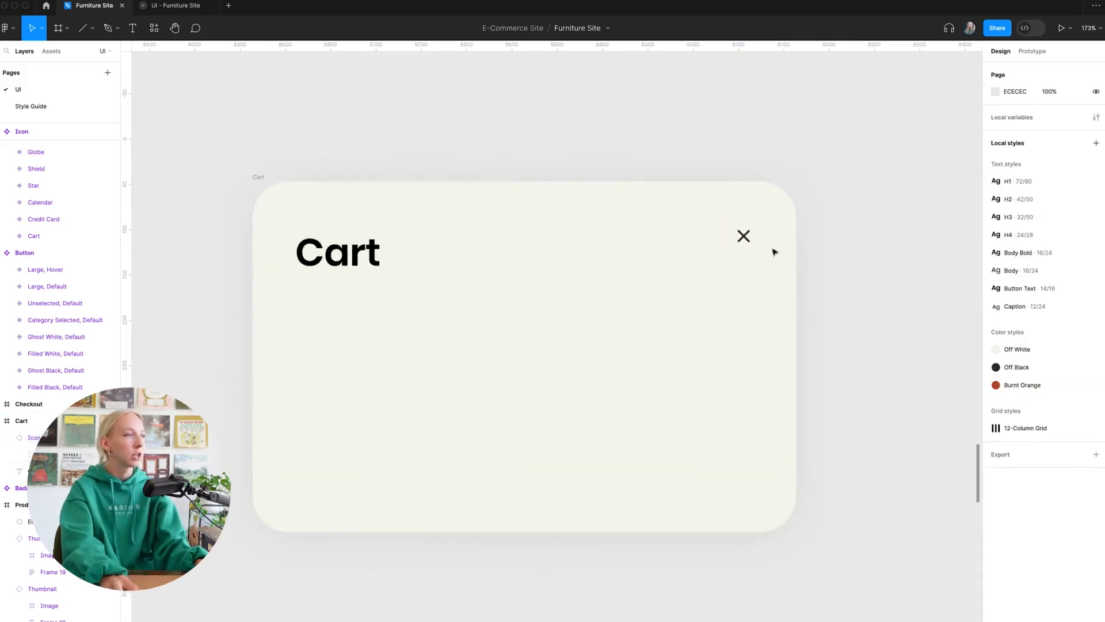
{"action": "scroll", "coordinate": [765, 269], "scroll_direction": "up", "scroll_amount": 2}
{"action": "scroll", "coordinate": [760, 407], "scroll_direction": "up", "scroll_amount": 3}
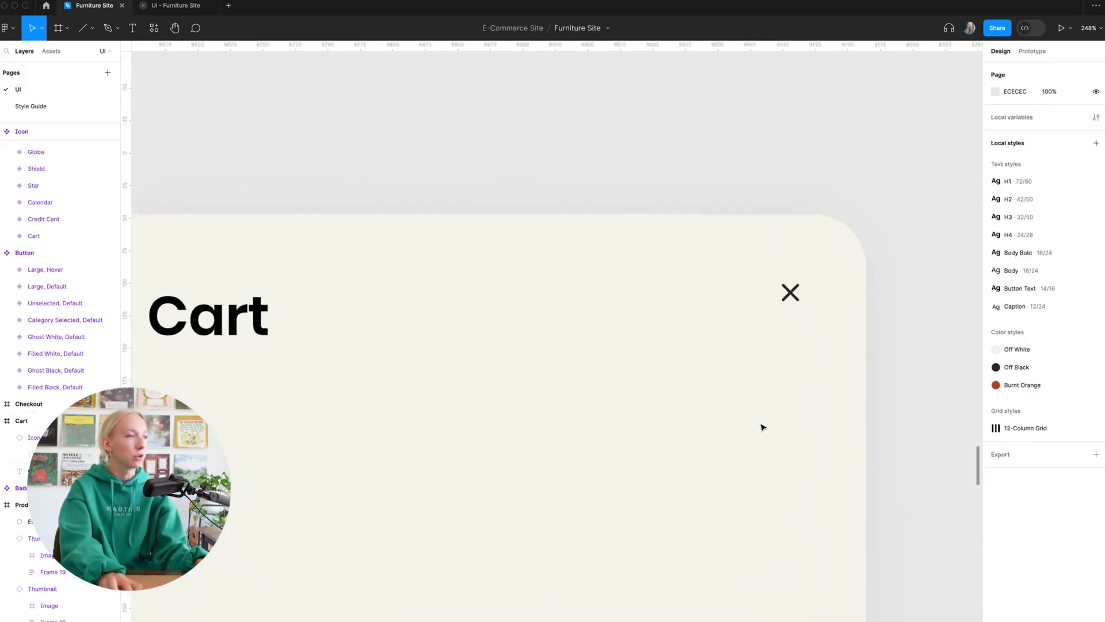
{"action": "scroll", "coordinate": [651, 335], "scroll_direction": "down", "scroll_amount": 3}
{"action": "key", "text": "o"}
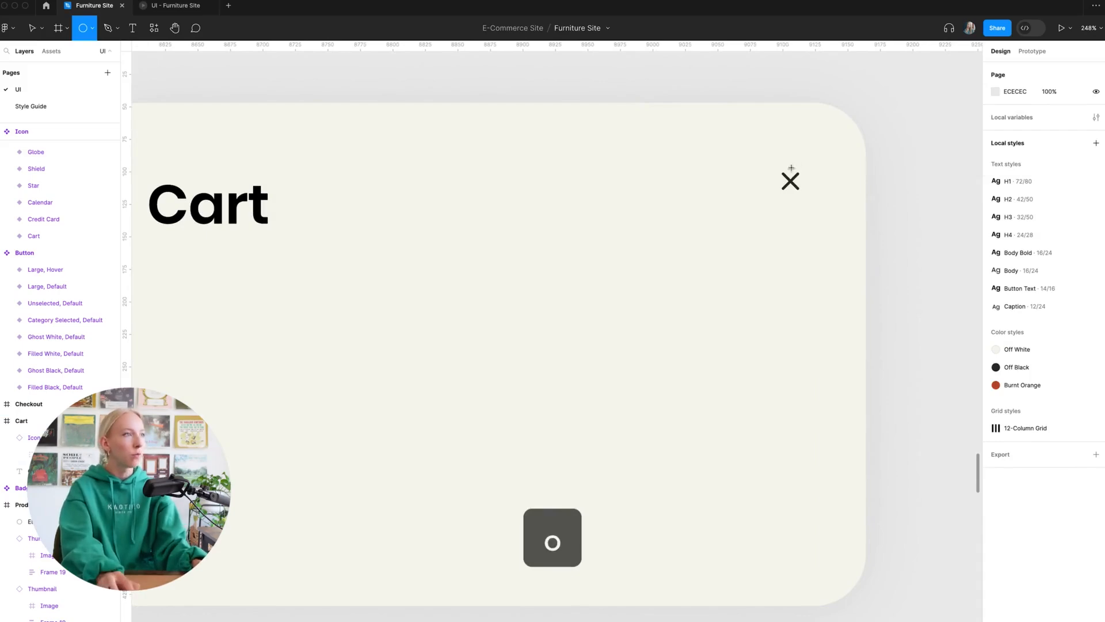
{"action": "left_click_drag", "start_coordinate": [669, 165], "coordinate": [715, 212]}
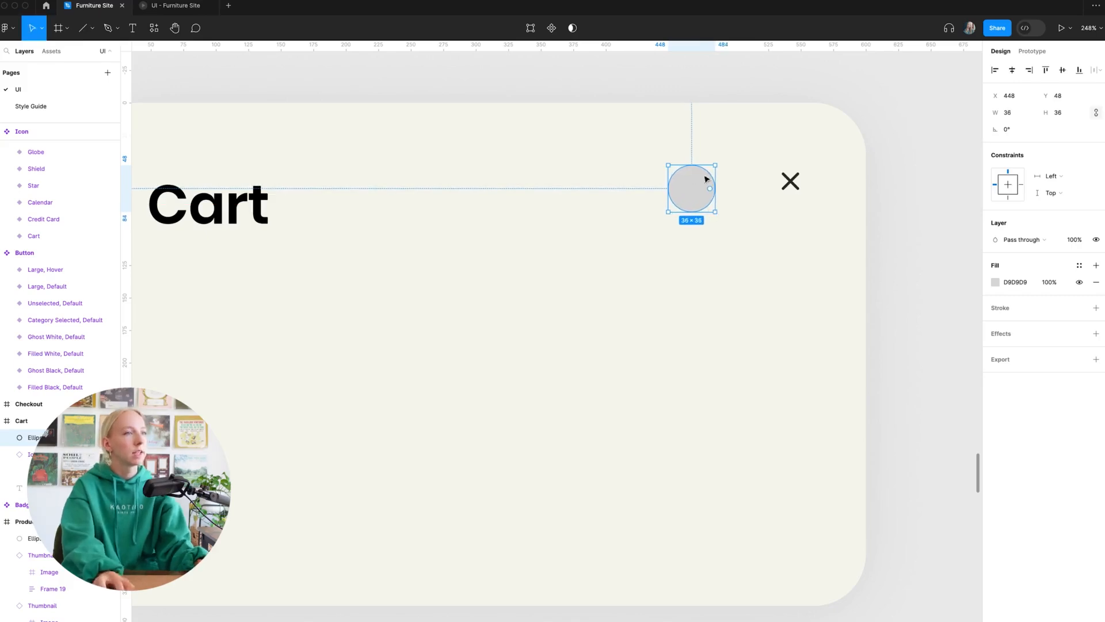
{"action": "left_click", "coordinate": [1080, 266]}
{"action": "left_click", "coordinate": [908, 370]}
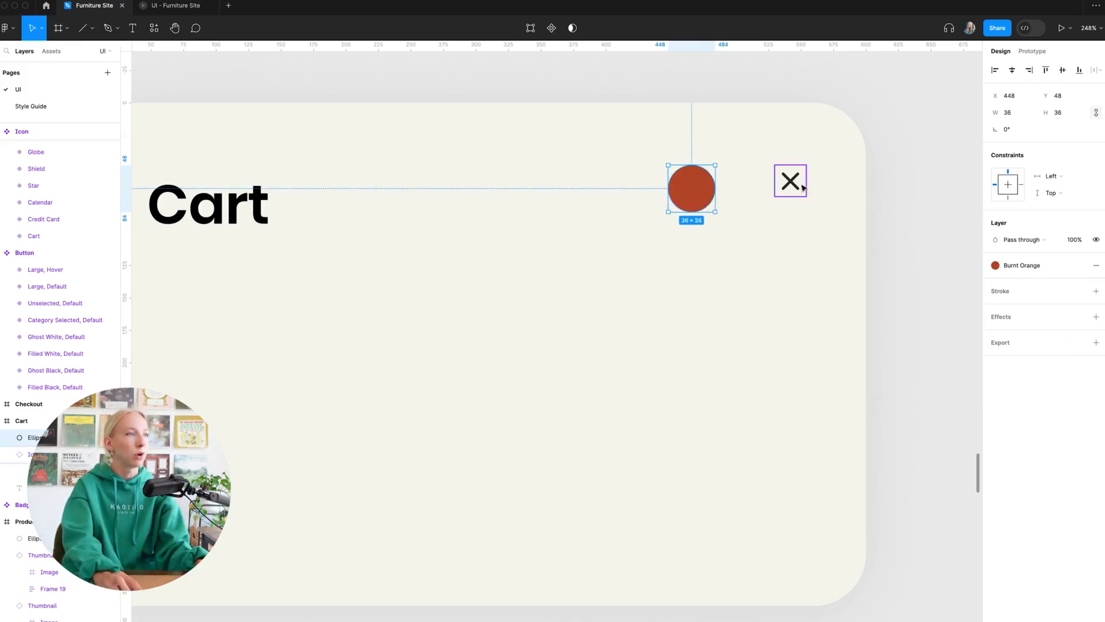
- Set the exit icon's color to the Off White style
{"action": "left_click", "coordinate": [797, 184]}
{"action": "left_click", "coordinate": [995, 435]}
{"action": "left_click", "coordinate": [898, 504]}
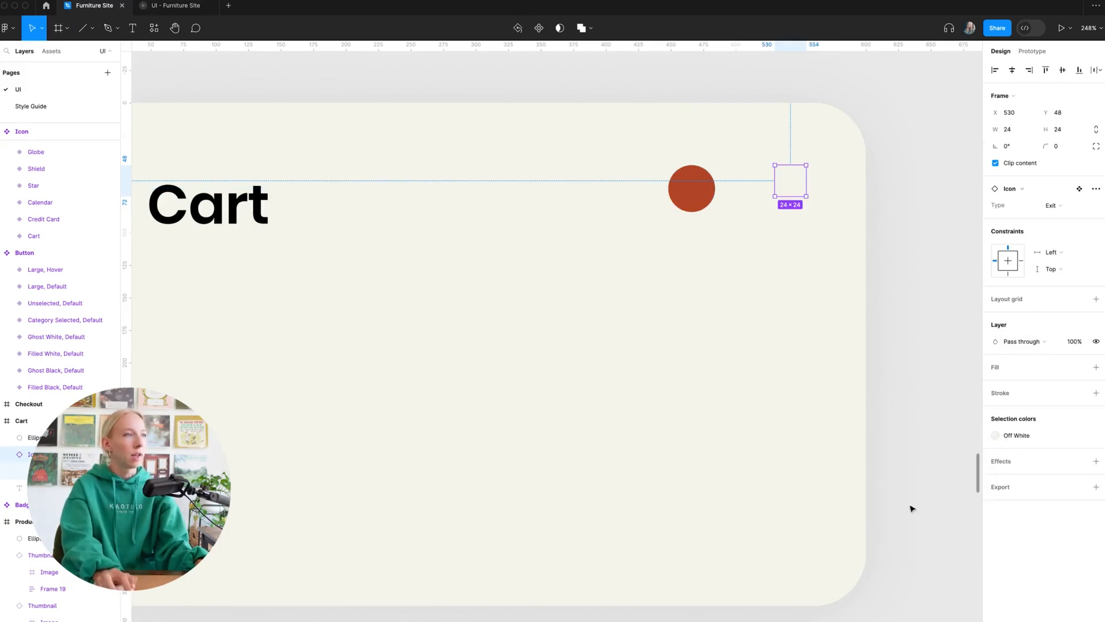
- Center the exit icon on the orange circle and bring it to the front
{"action": "left_click_drag", "start_coordinate": [788, 198], "coordinate": [695, 195]}
{"action": "key", "text": "bracketright"}
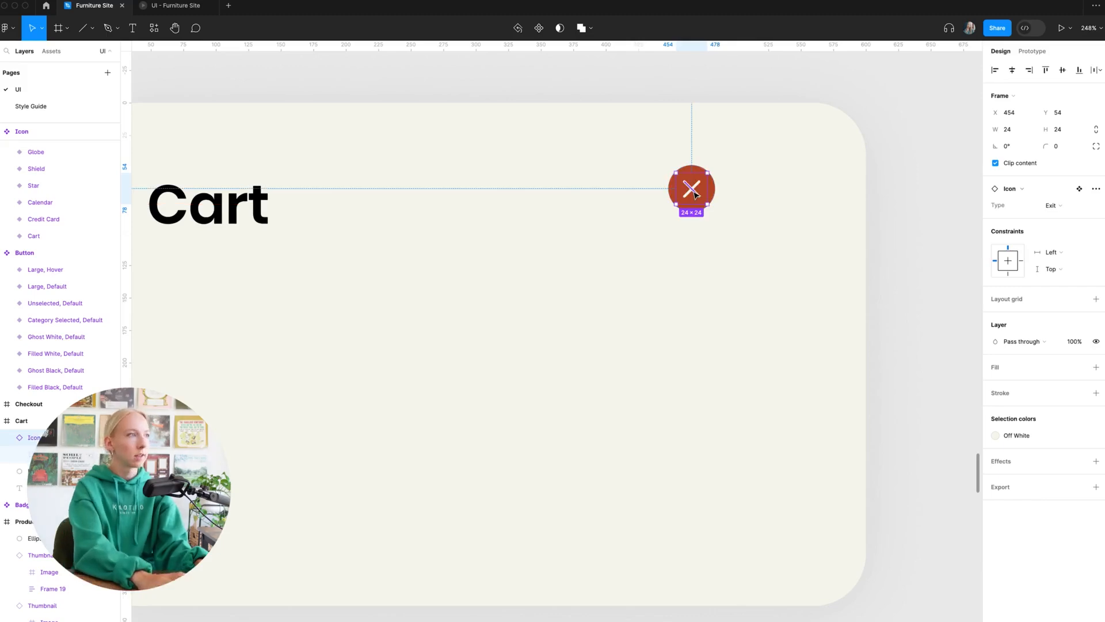
{"action": "left_click", "coordinate": [718, 185]}
- Examine the layer order of the exit icon and the orange circle inside the Cart frame
{"action": "scroll", "coordinate": [715, 182], "scroll_direction": "up", "scroll_amount": 5}
{"action": "left_click", "coordinate": [669, 204]}
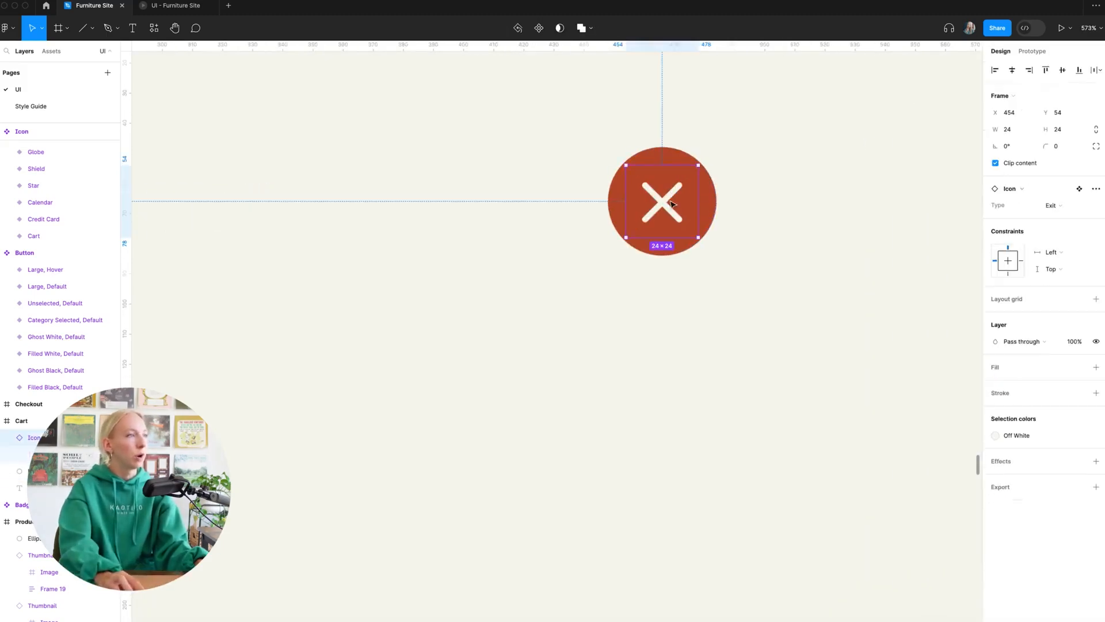
{"action": "key", "text": "Right"}
{"action": "key", "text": "Right"}
{"action": "left_click_drag", "start_coordinate": [723, 212], "coordinate": [668, 205]}
{"action": "left_click", "coordinate": [686, 162]}
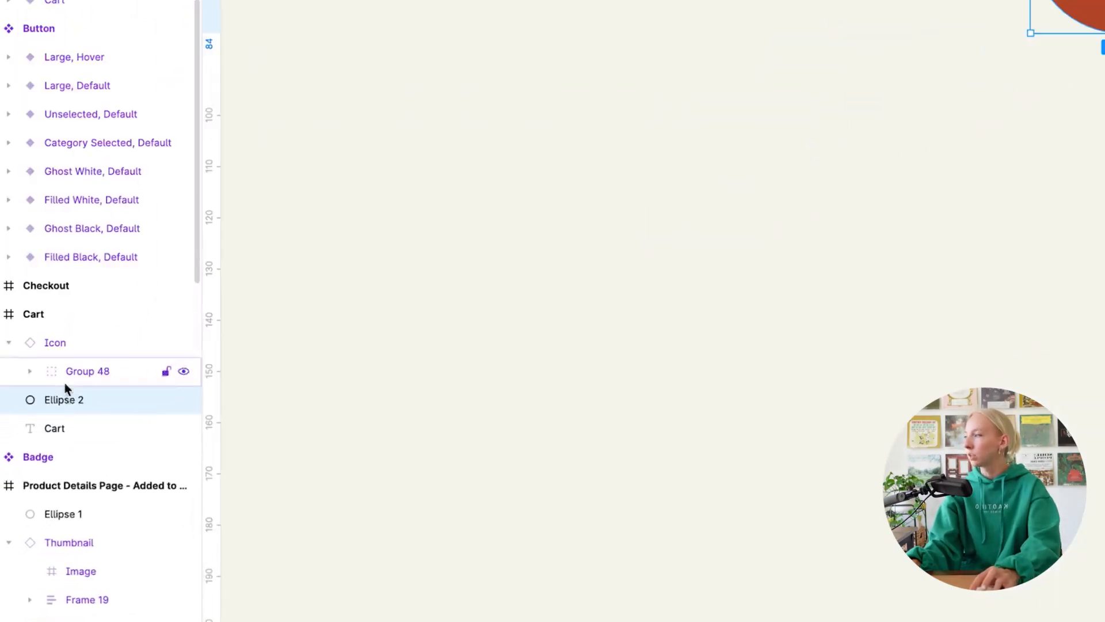
{"action": "left_click_drag", "start_coordinate": [65, 387], "coordinate": [75, 409]}
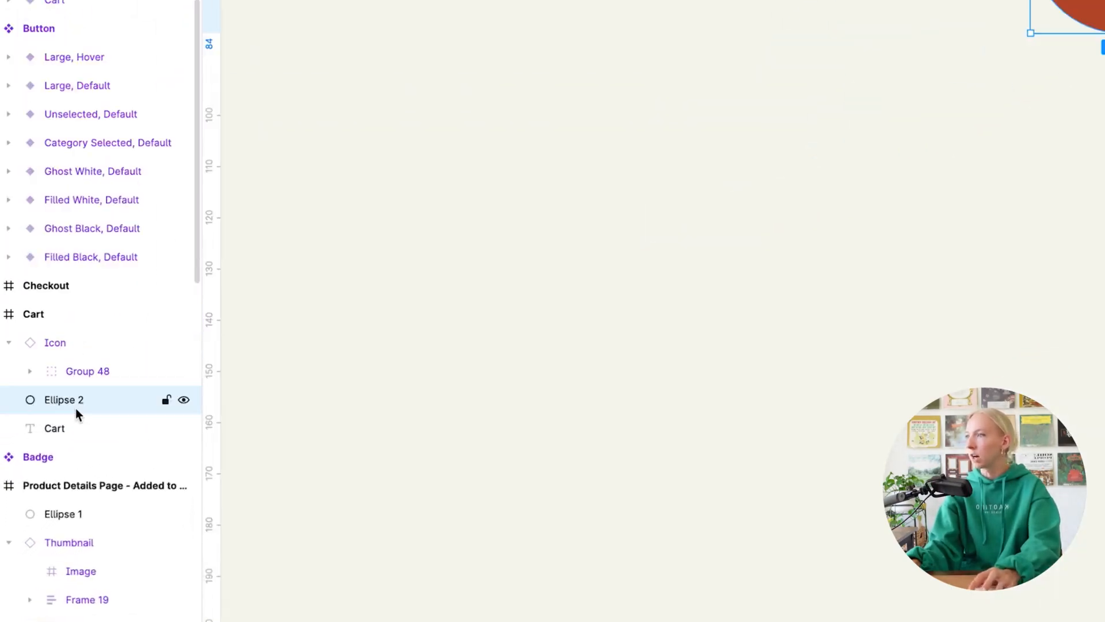
{"action": "left_click", "coordinate": [709, 421]}
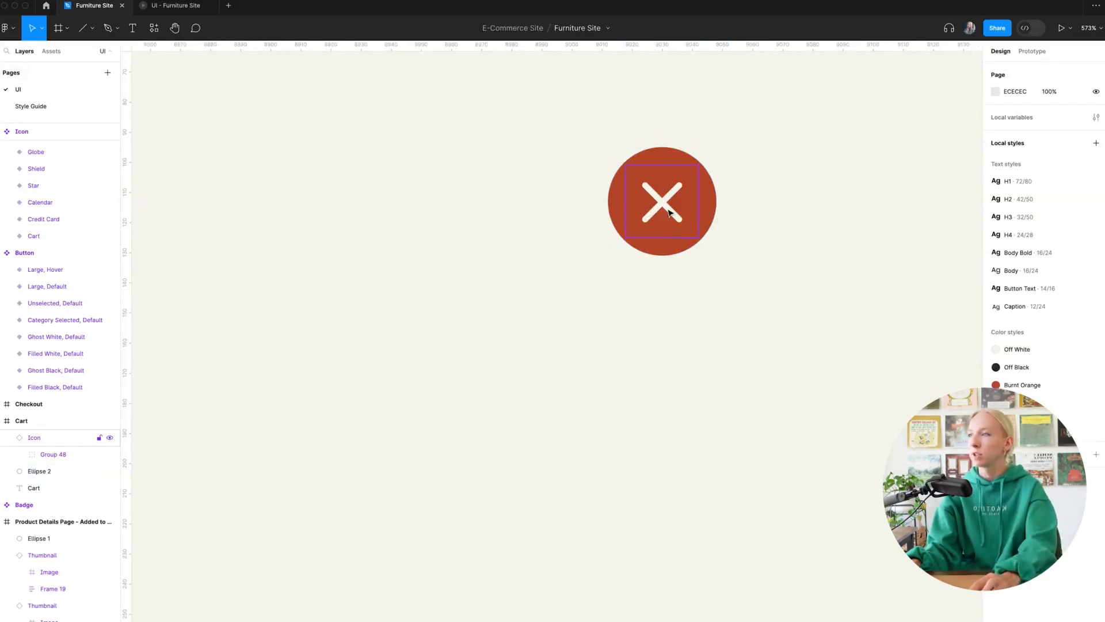
- Send the exit icon one layer back behind the circle and bring it forward again
{"action": "left_click", "coordinate": [672, 212]}
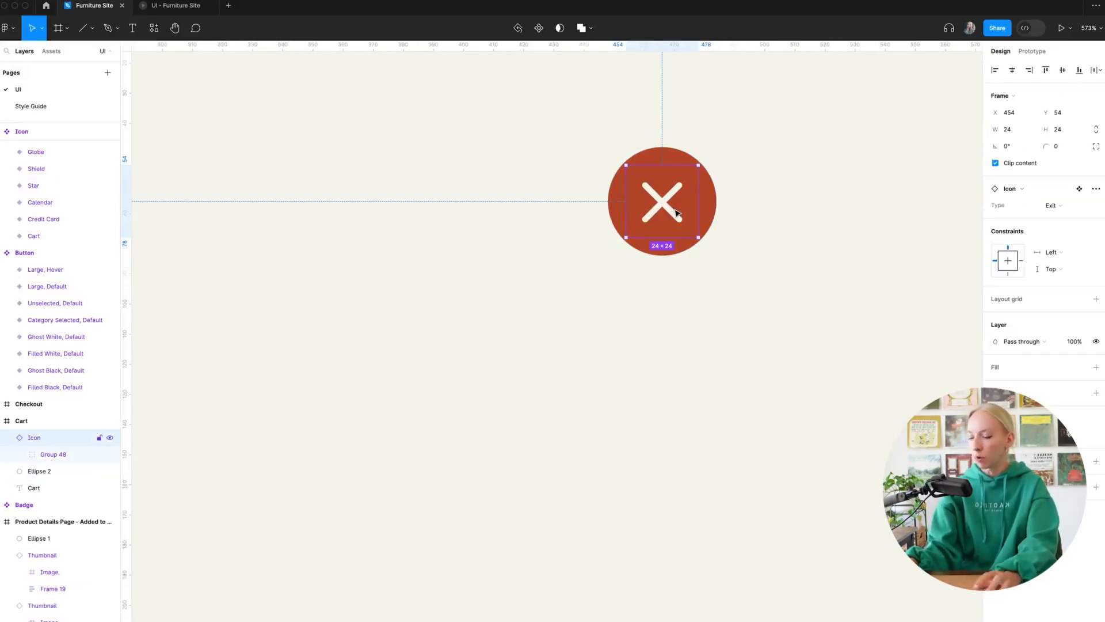
{"action": "key", "text": "ctrl+bracketleft"}
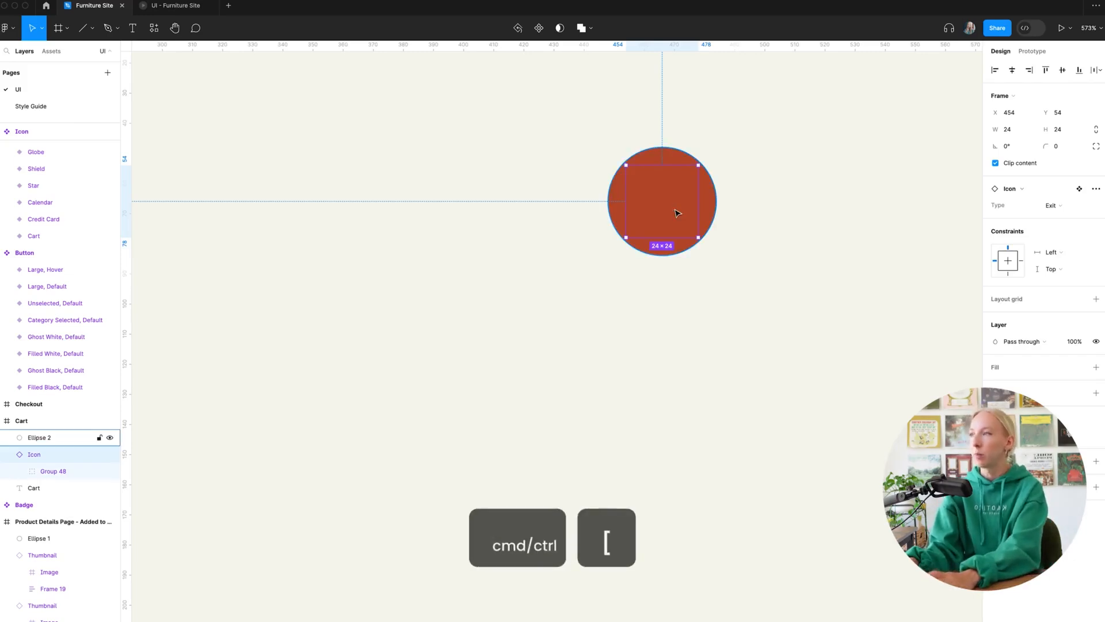
{"action": "key", "text": "ctrl+bracketright"}
{"action": "key", "text": "ctrl+bracketleft"}
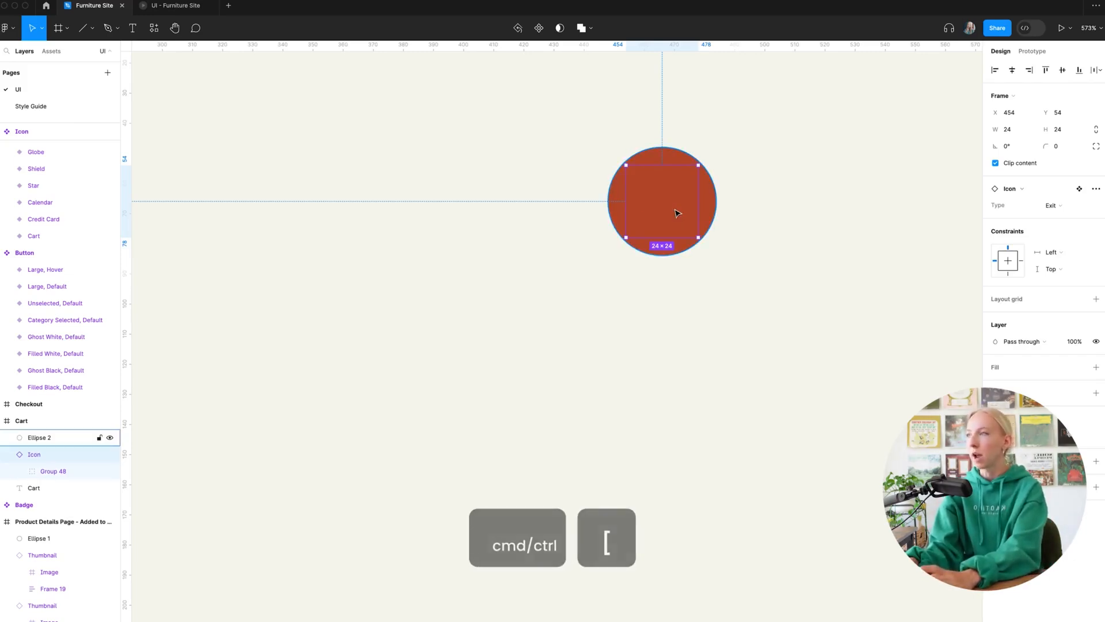
{"action": "key", "text": "ctrl+bracketleft"}
{"action": "key", "text": "ctrl+bracketright"}
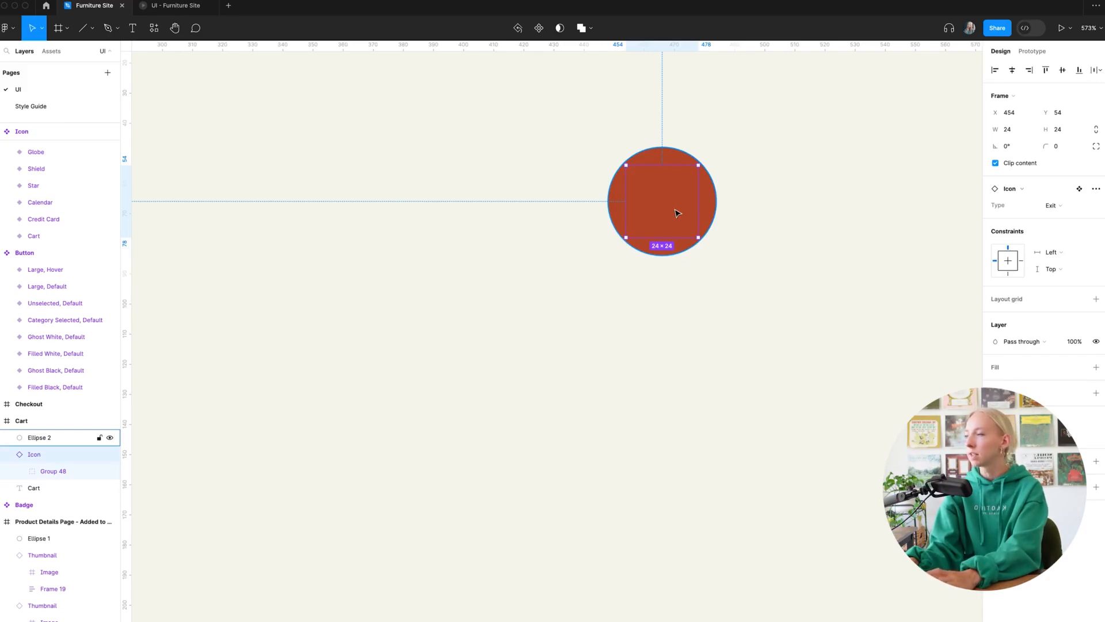
{"action": "key", "text": "ctrl+bracketright"}
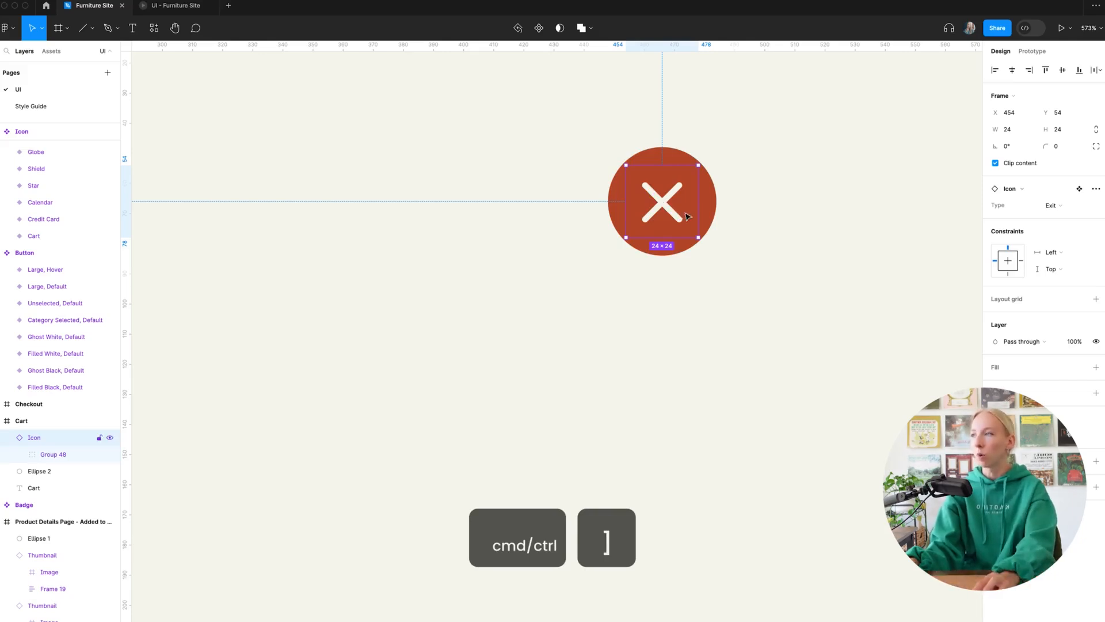
- Send the exit icon to the very back of the Cart frame's layers and return it to the front
{"action": "left_click", "coordinate": [770, 256]}
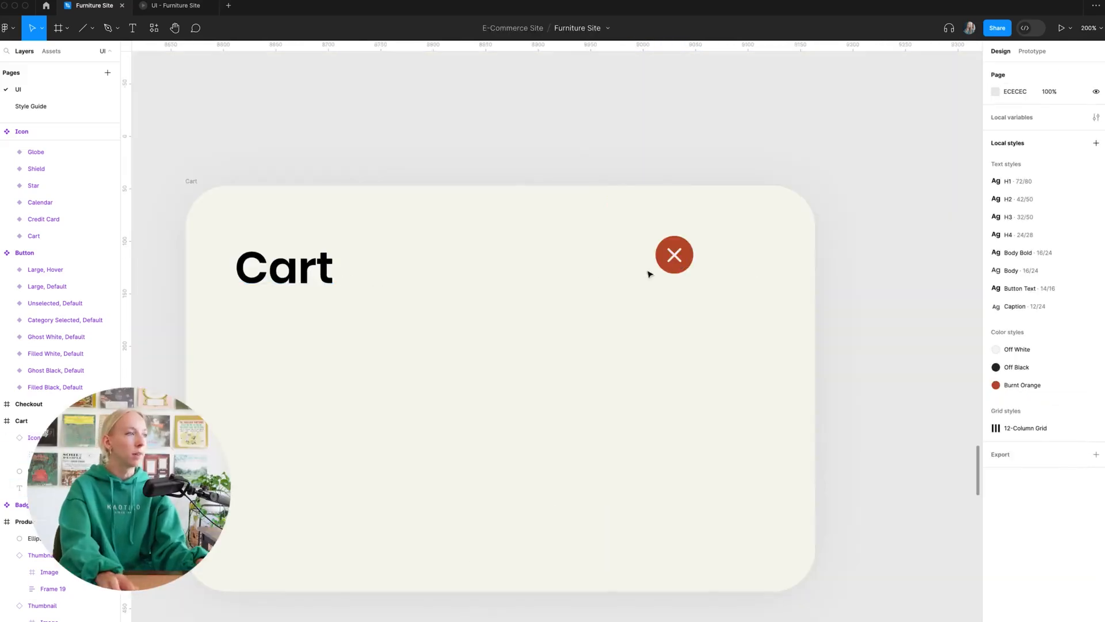
{"action": "scroll", "coordinate": [700, 266], "scroll_direction": "up", "scroll_amount": 5}
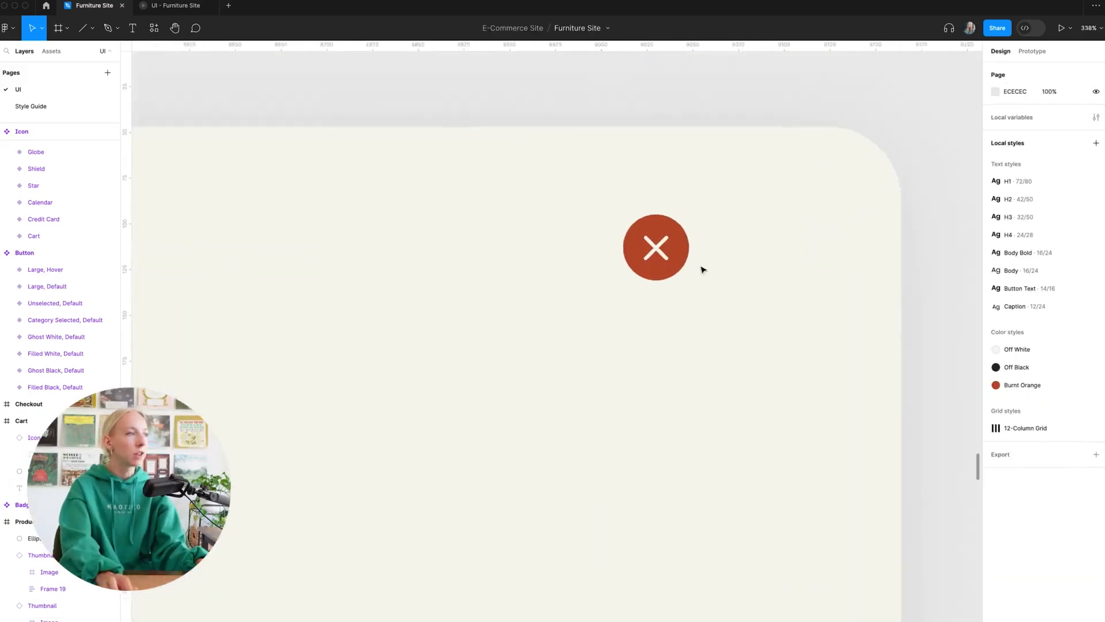
{"action": "left_click", "coordinate": [655, 253]}
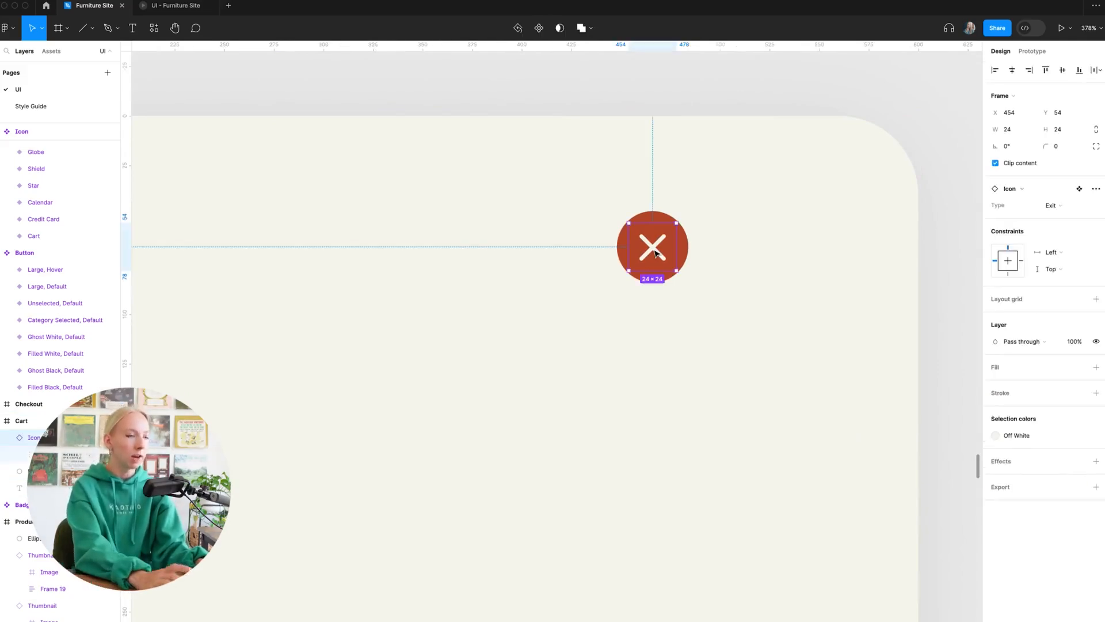
{"action": "key", "text": "bracketright"}
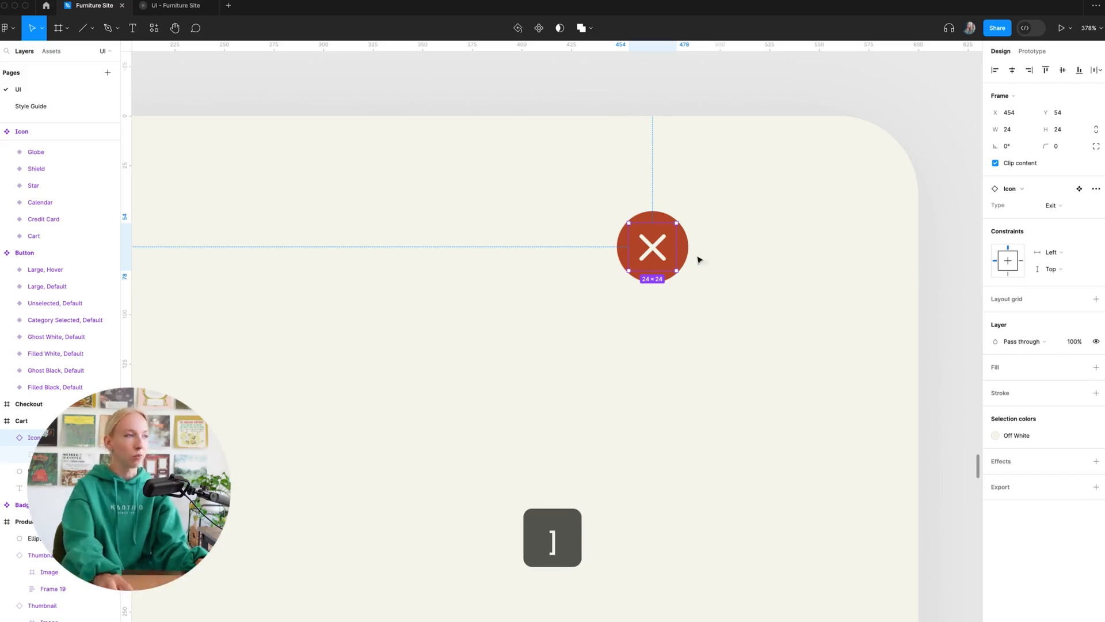
{"action": "key", "text": "bracketleft"}
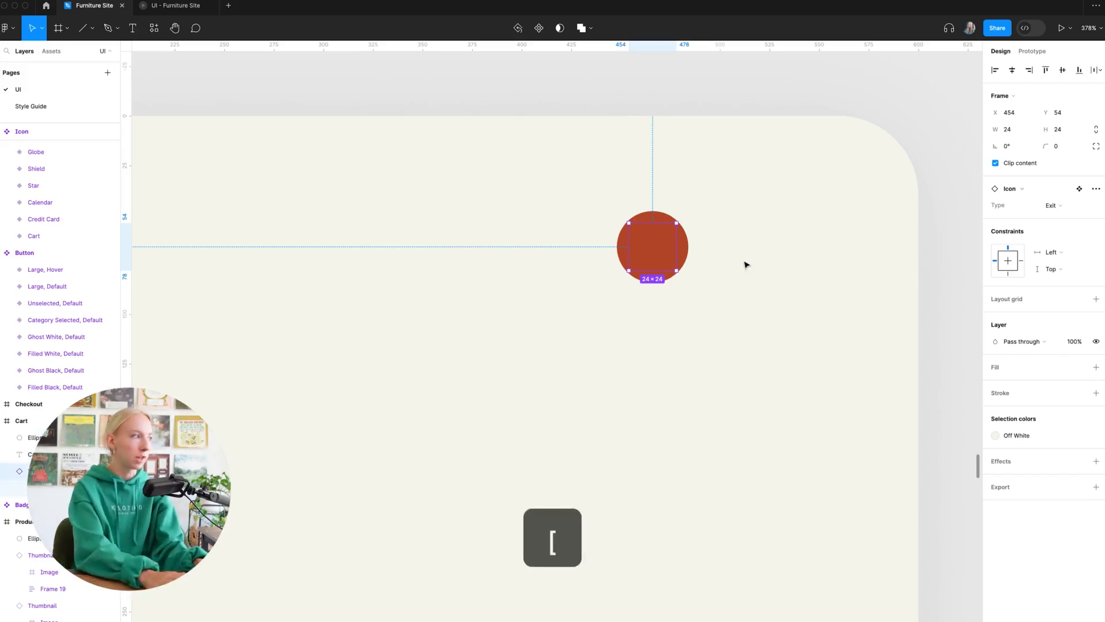
{"action": "key", "text": "bracketright"}
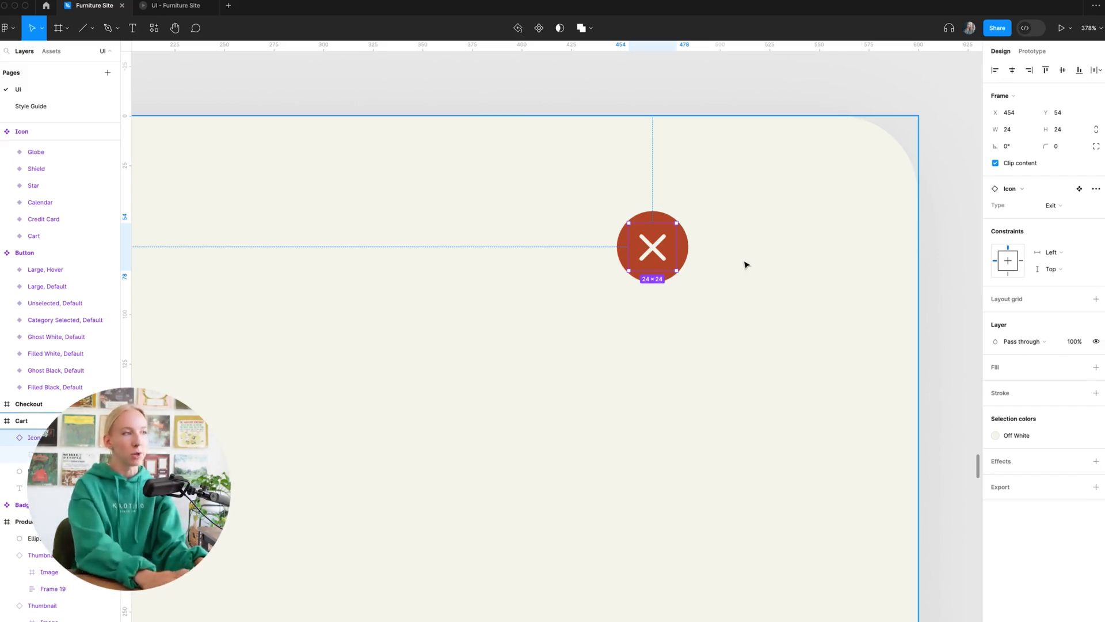
{"action": "key", "text": "bracketleft"}
{"action": "key", "text": "bracketright"}
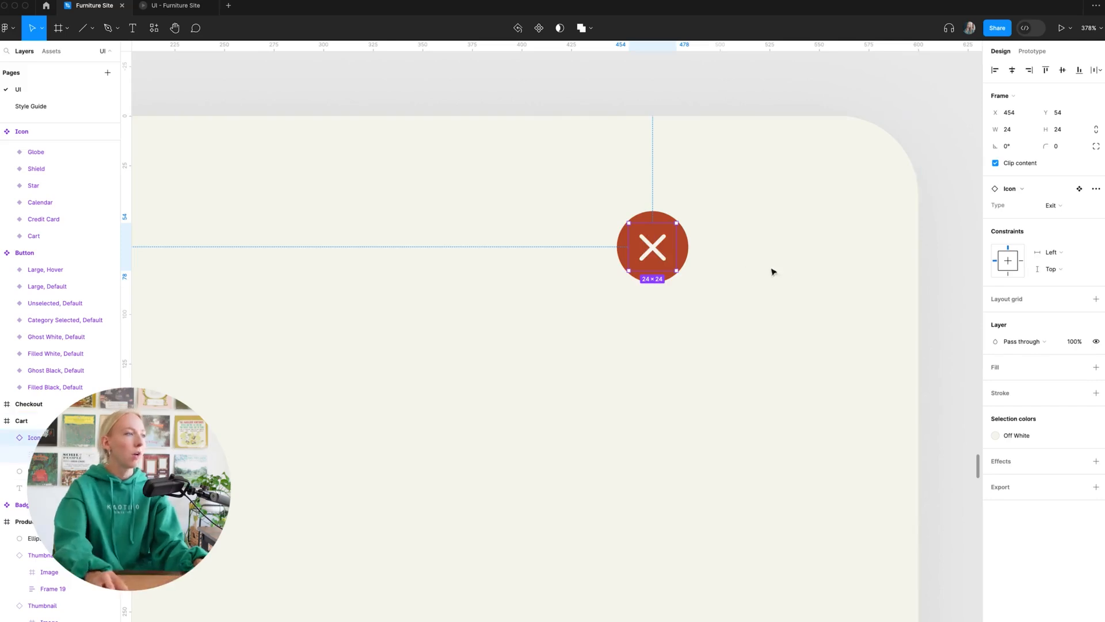
- Wrap the exit icon and the orange circle together in one frame
{"action": "key", "text": "Escape"}
{"action": "left_click", "coordinate": [656, 234]}
{"action": "left_click", "coordinate": [657, 216], "text": "shift"}
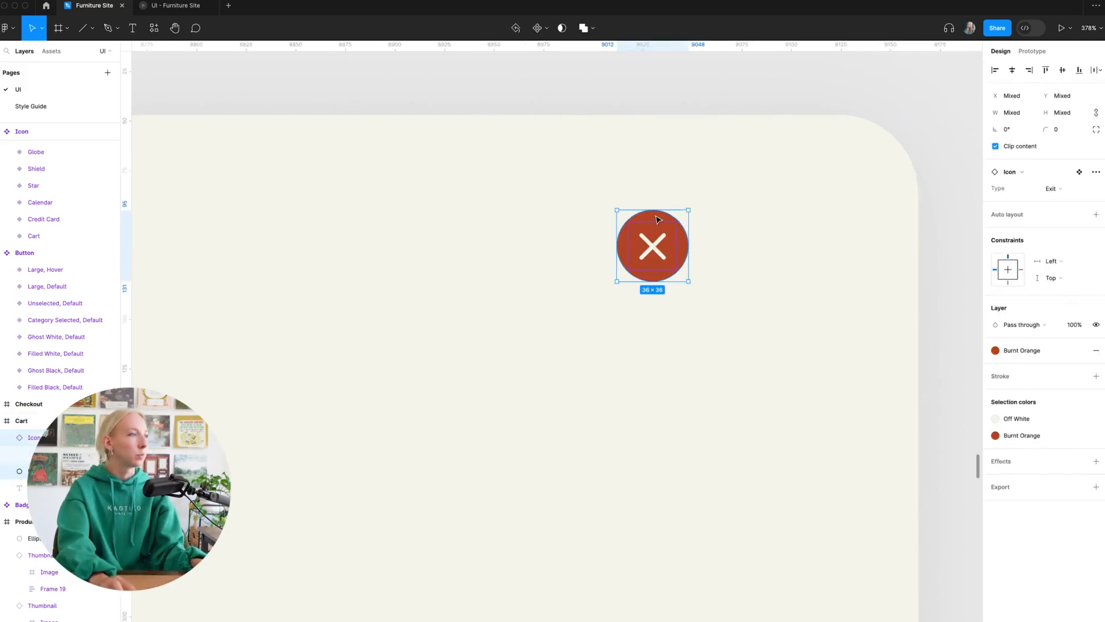
{"action": "right_click", "coordinate": [657, 216]}
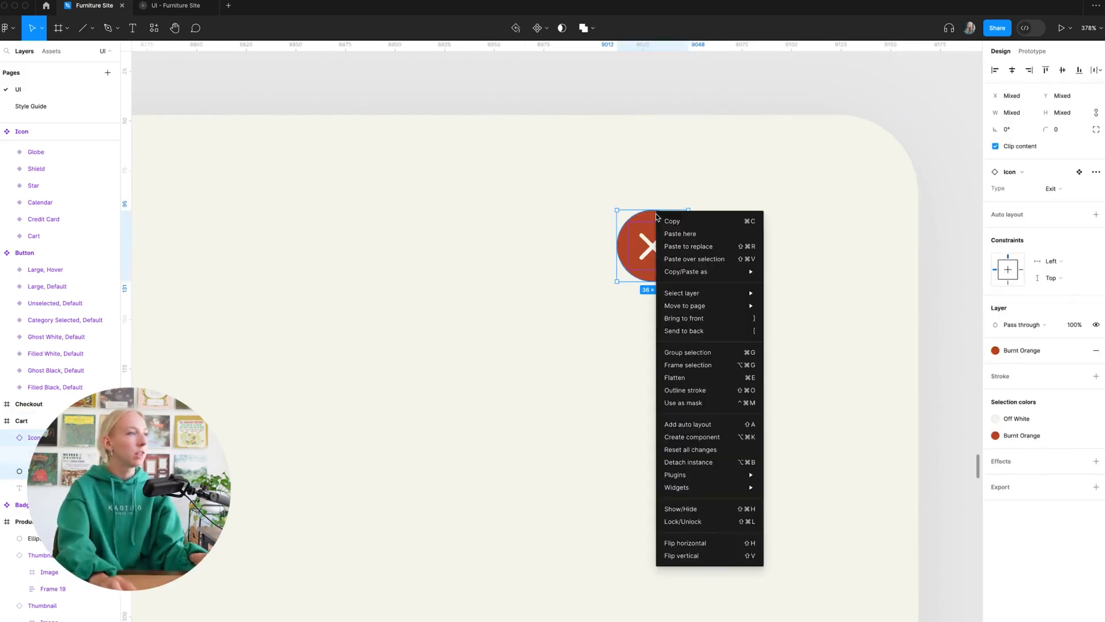
{"action": "left_click", "coordinate": [699, 365]}
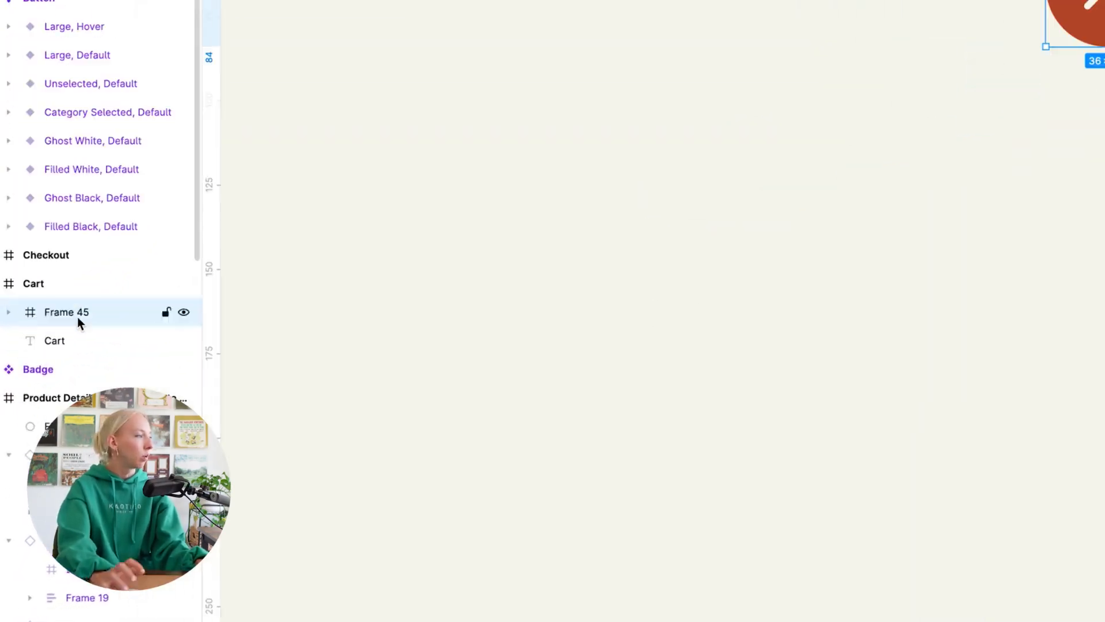
- Rename the close button's new frame as Exit and move it closer to the upper-right corner of the Cart pop-up
{"action": "double_click", "coordinate": [47, 439]}
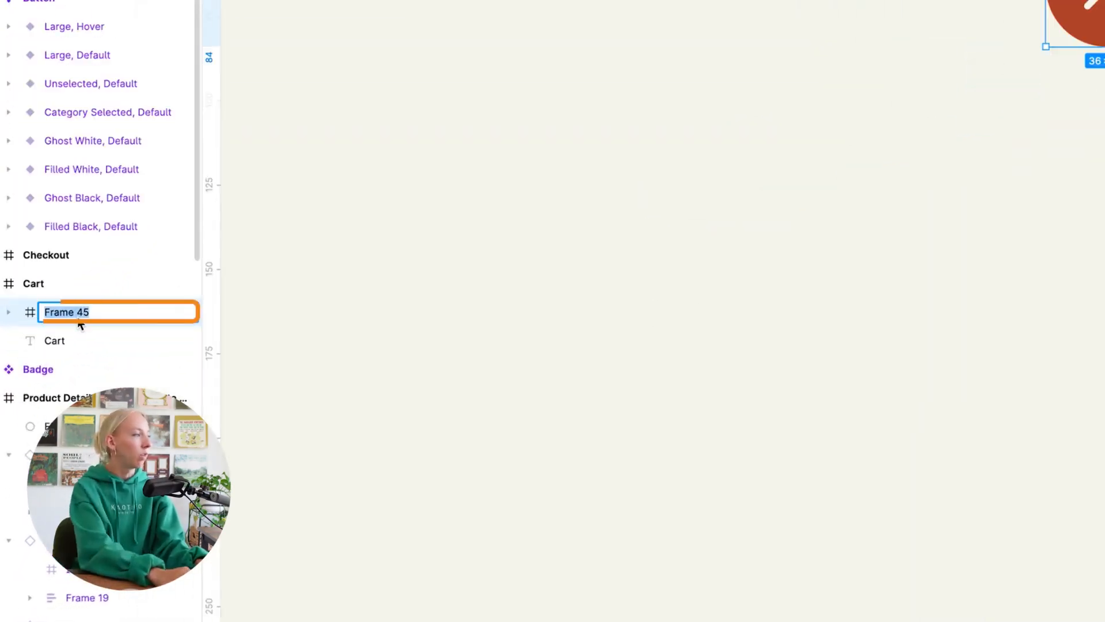
{"action": "type", "text": "Edit"}
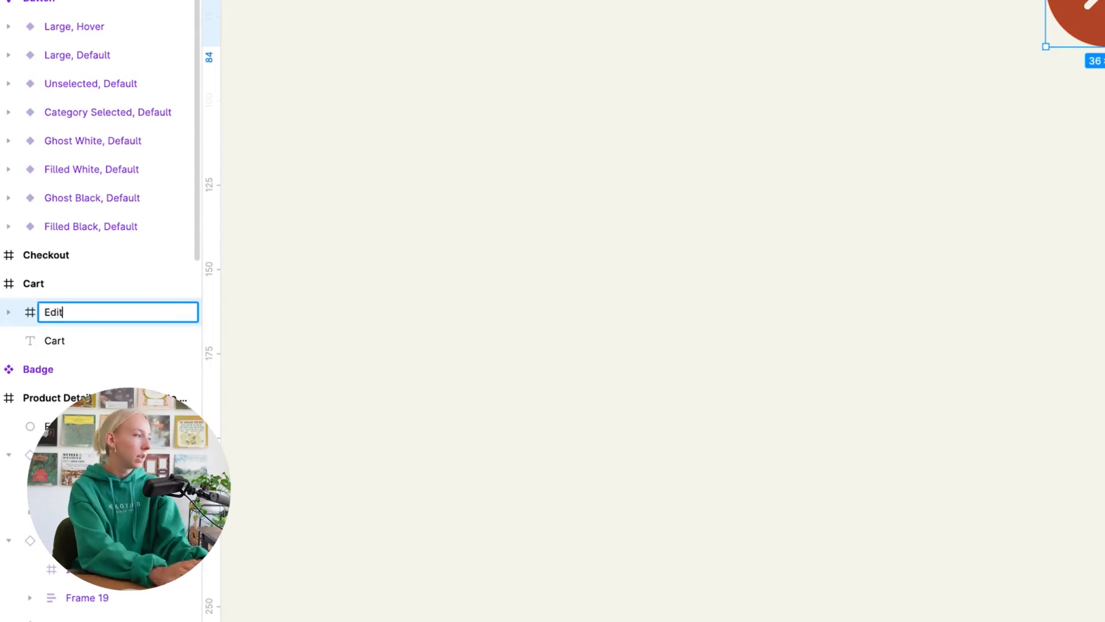
{"action": "key", "text": "Return"}
{"action": "scroll", "coordinate": [58, 339], "scroll_direction": "up", "scroll_amount": 2}
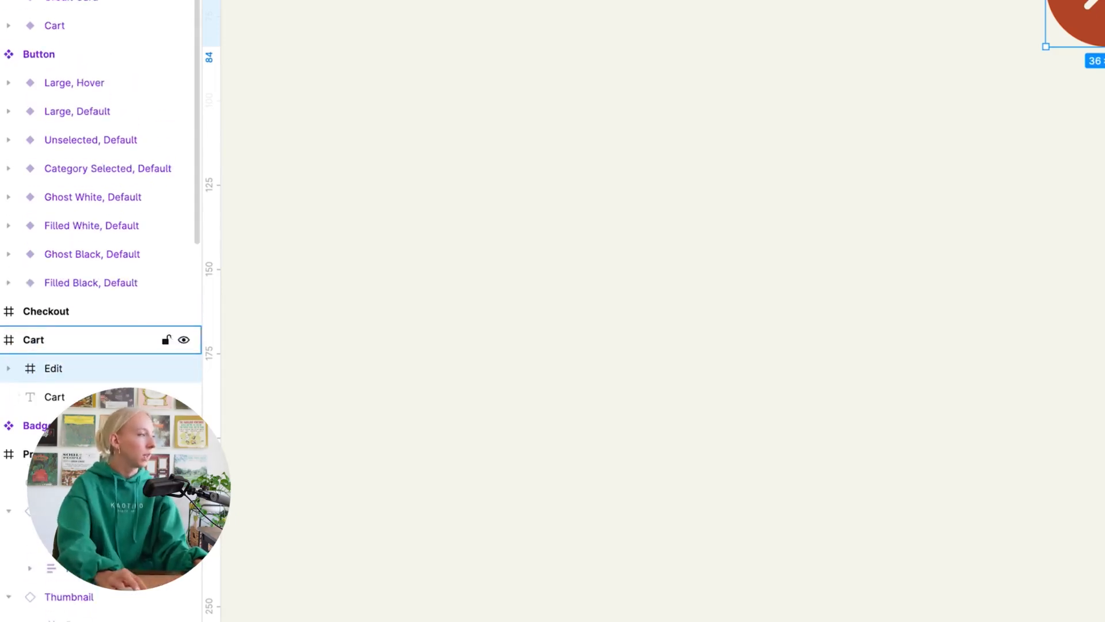
{"action": "double_click", "coordinate": [63, 370]}
{"action": "type", "text": "Ex"}
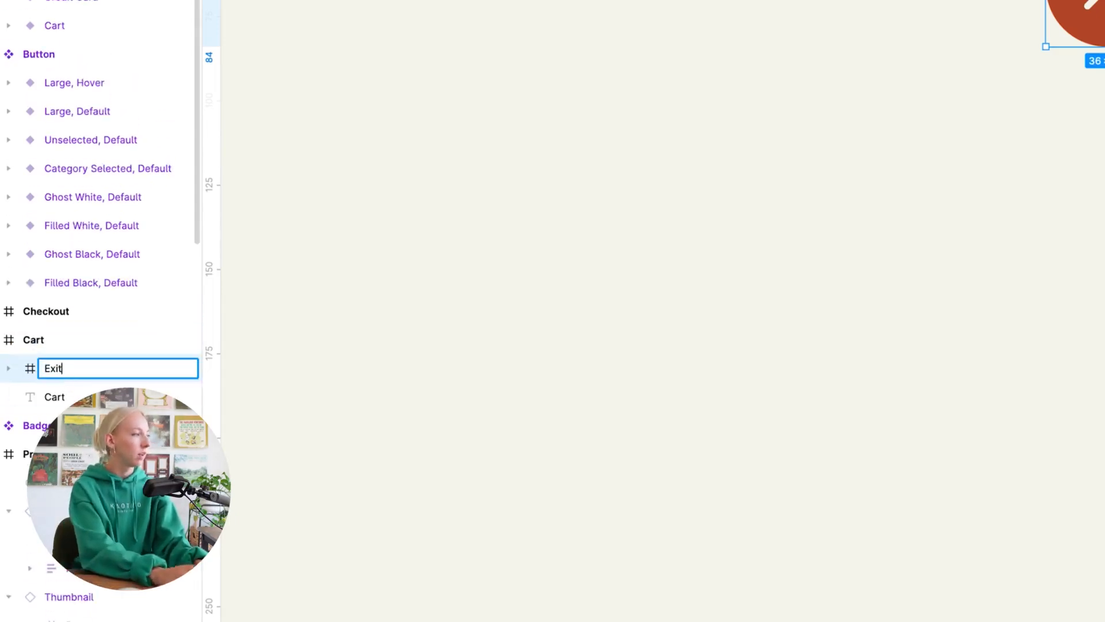
{"action": "key", "text": "Return"}
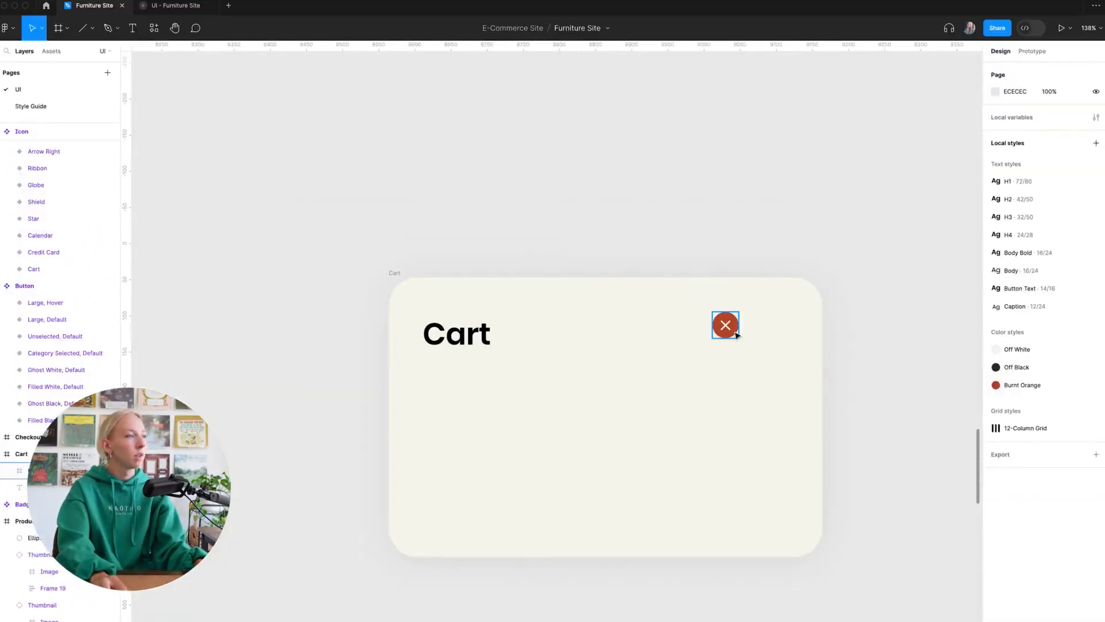
{"action": "left_click_drag", "start_coordinate": [738, 335], "coordinate": [778, 342]}
{"action": "left_click", "coordinate": [671, 373]}
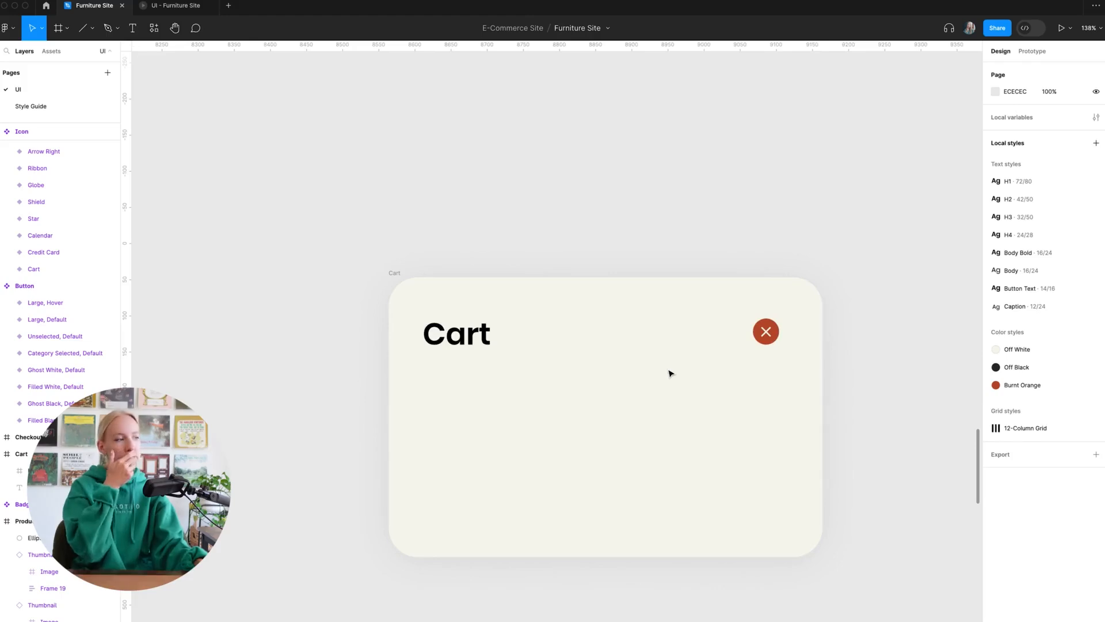
- Draw a square frame about 81 × 81 below the Cart heading
{"action": "scroll", "coordinate": [585, 374], "scroll_direction": "down", "scroll_amount": 3}
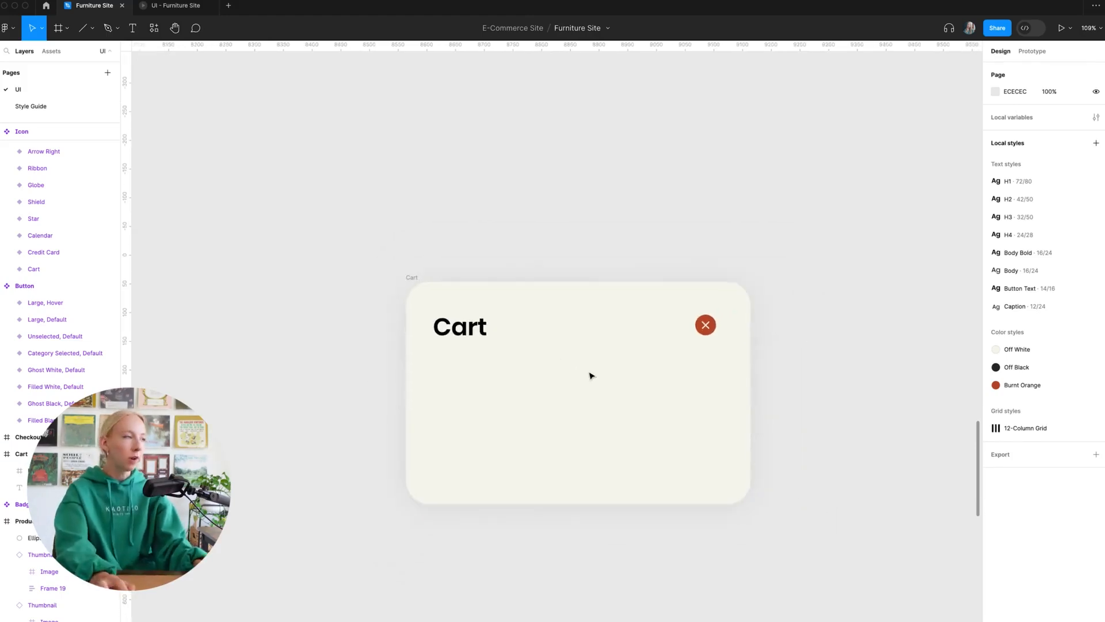
{"action": "scroll", "coordinate": [585, 375], "scroll_direction": "up", "scroll_amount": 3}
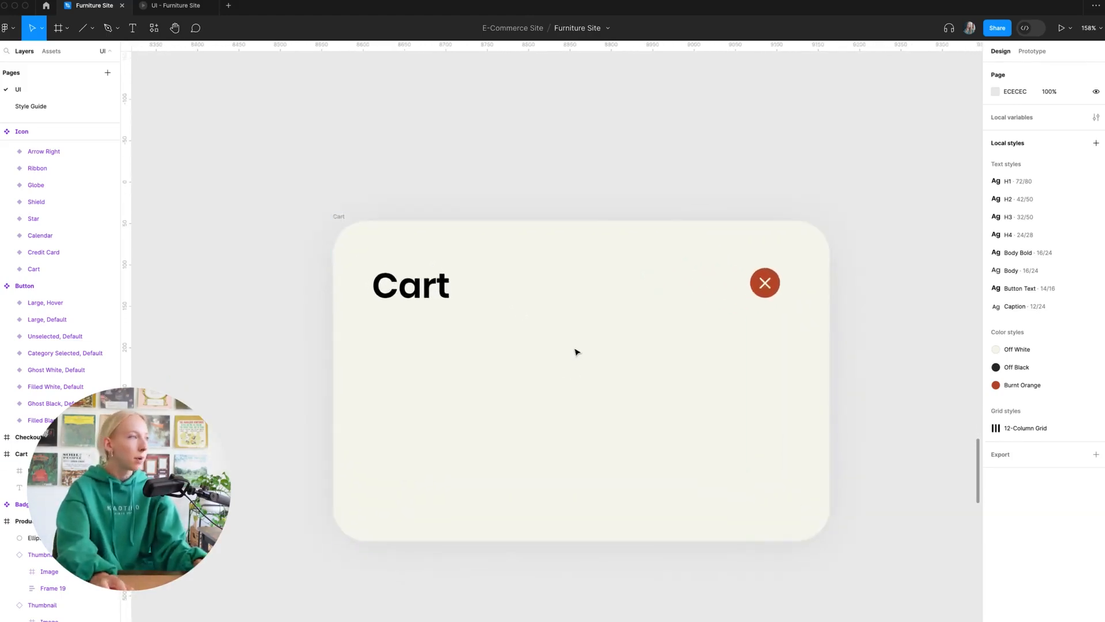
{"action": "scroll", "coordinate": [576, 352], "scroll_direction": "down", "scroll_amount": 1}
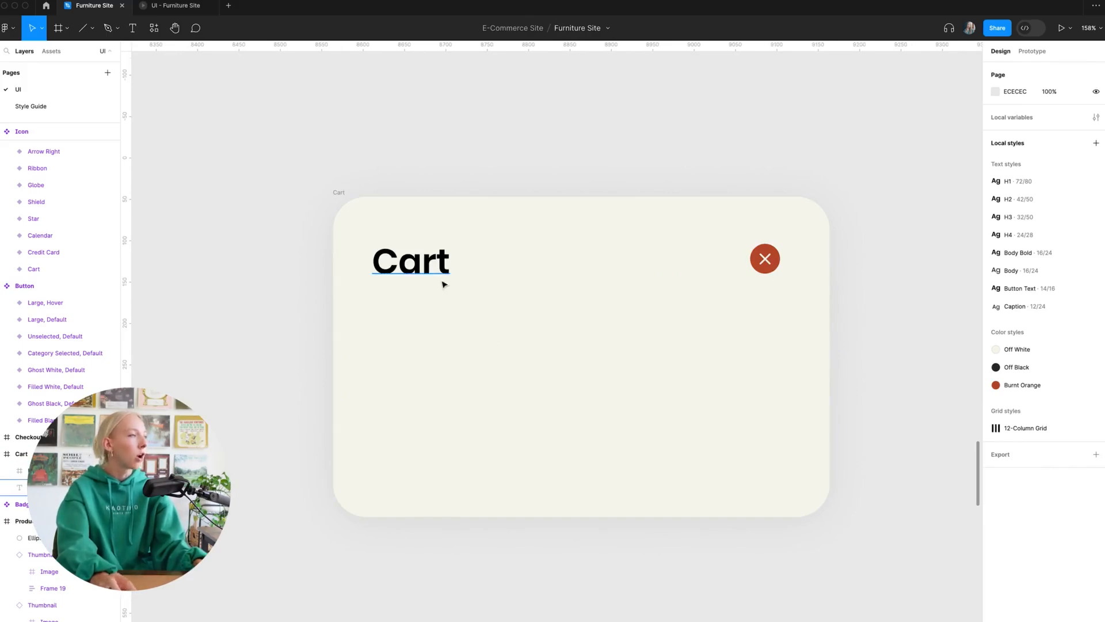
{"action": "key", "text": "f"}
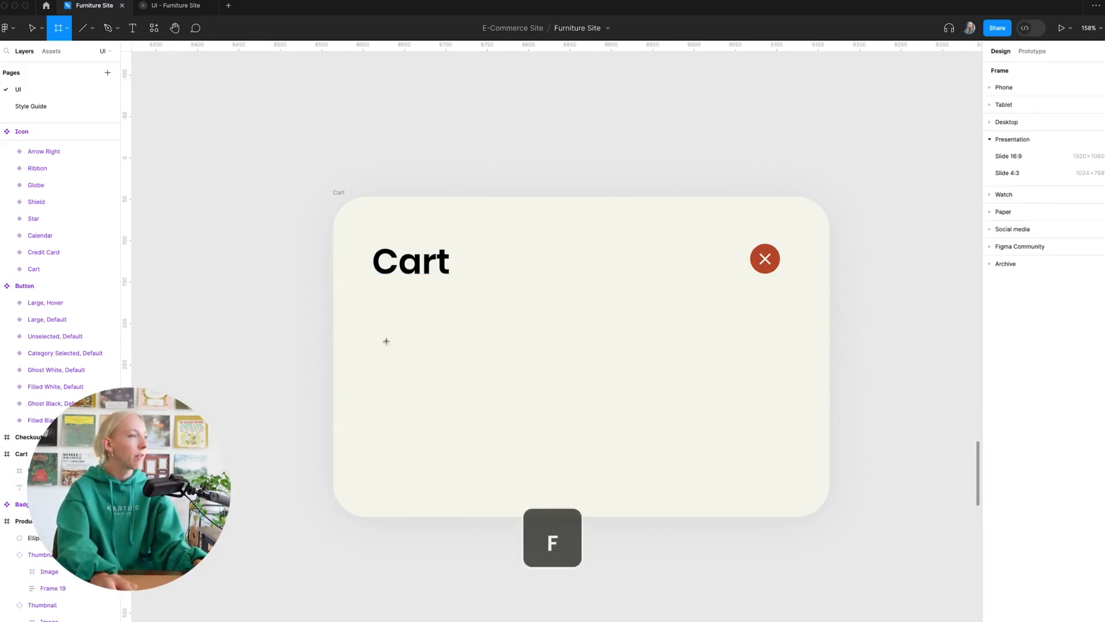
{"action": "left_click_drag", "start_coordinate": [377, 311], "coordinate": [445, 377]}
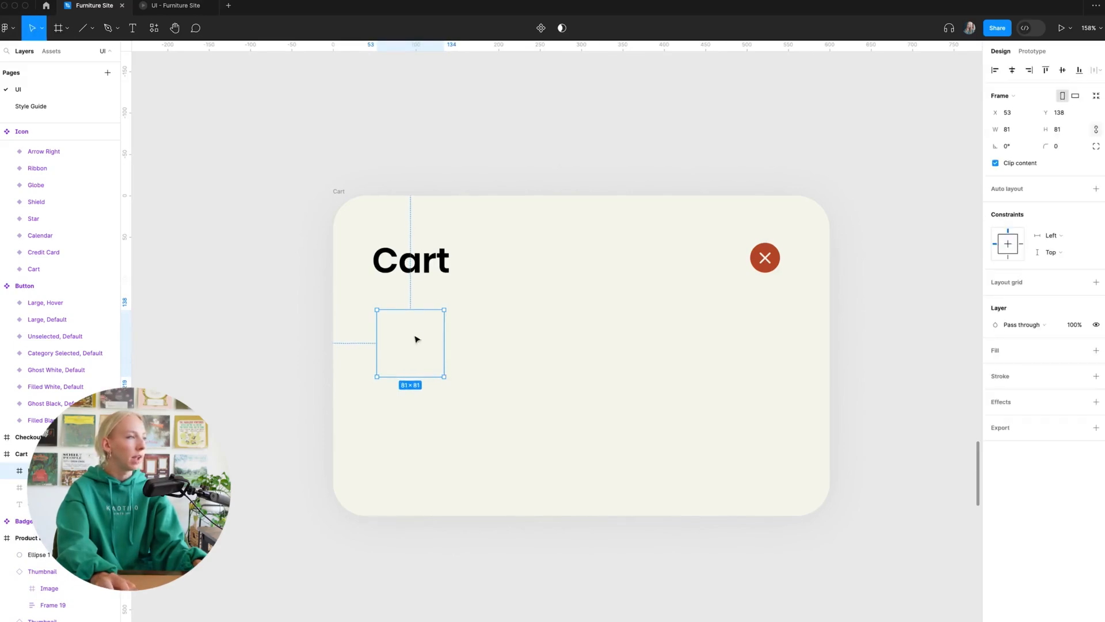
- Give the square frame an image fill using chairgreen.png from the Downloads folder
{"action": "left_click", "coordinate": [1002, 354]}
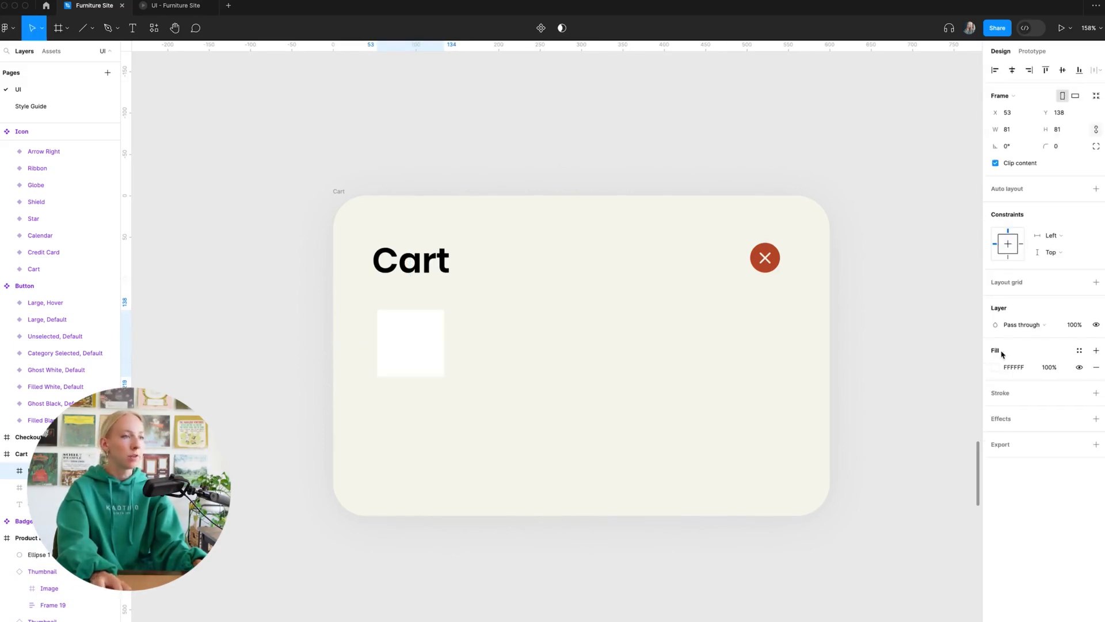
{"action": "left_click", "coordinate": [1081, 351]}
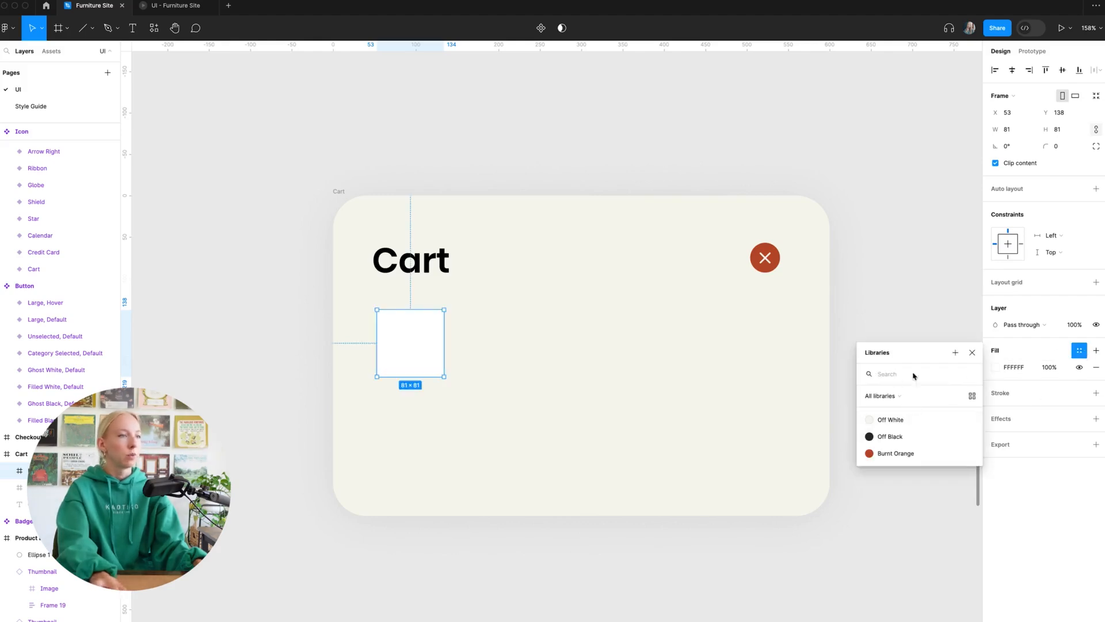
{"action": "left_click", "coordinate": [1039, 355]}
{"action": "left_click", "coordinate": [996, 366]}
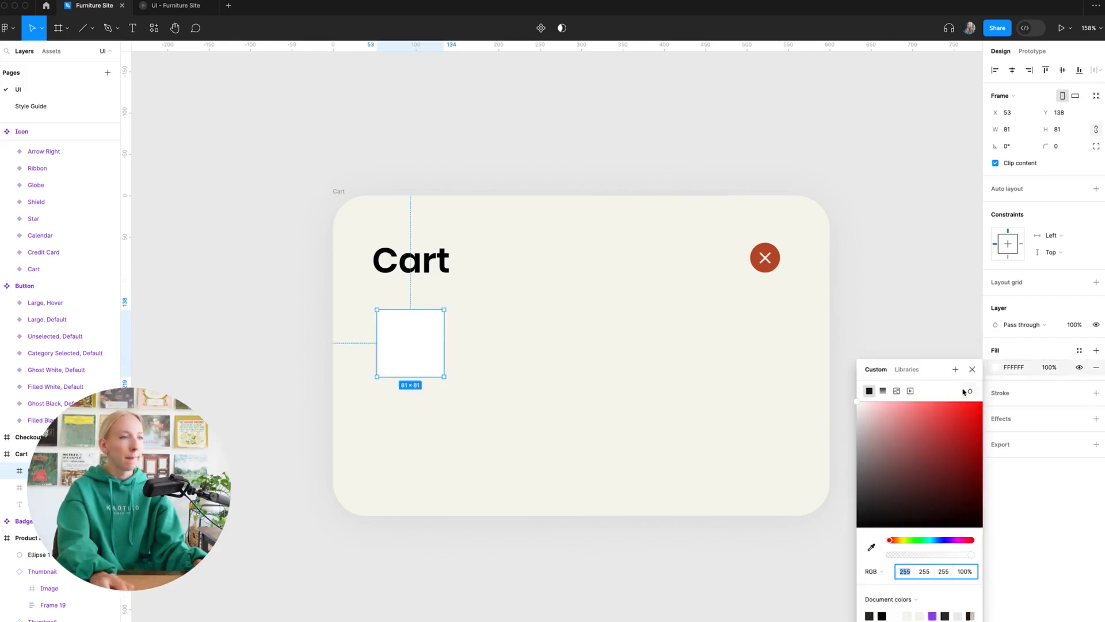
{"action": "left_click", "coordinate": [899, 392]}
{"action": "left_click", "coordinate": [932, 464]}
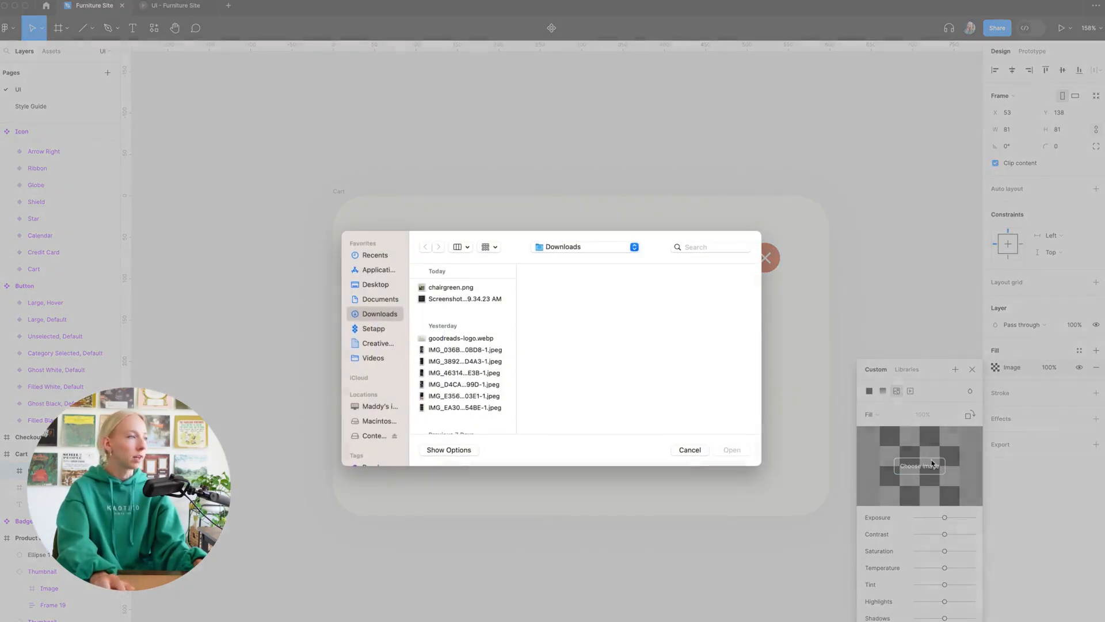
{"action": "left_click", "coordinate": [450, 287]}
{"action": "left_click", "coordinate": [731, 452]}
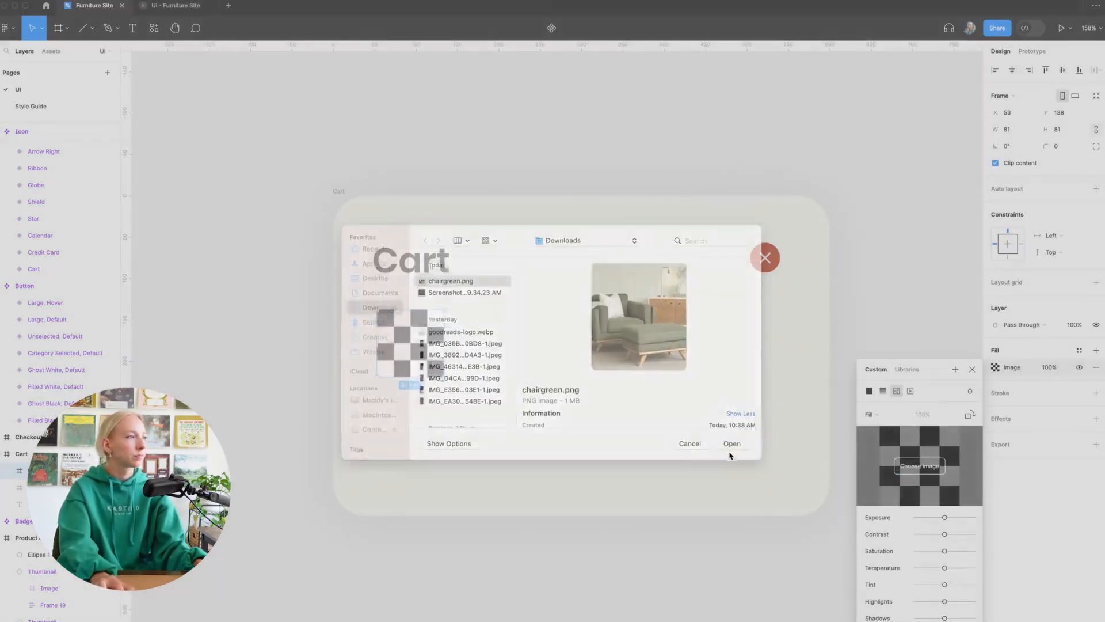
{"action": "left_click", "coordinate": [973, 369]}
- Resize the chair image frame to 80 × 80 and set its corner radius to 10
{"action": "left_click", "coordinate": [728, 370]}
{"action": "scroll", "coordinate": [397, 358], "scroll_direction": "up", "scroll_amount": 5}
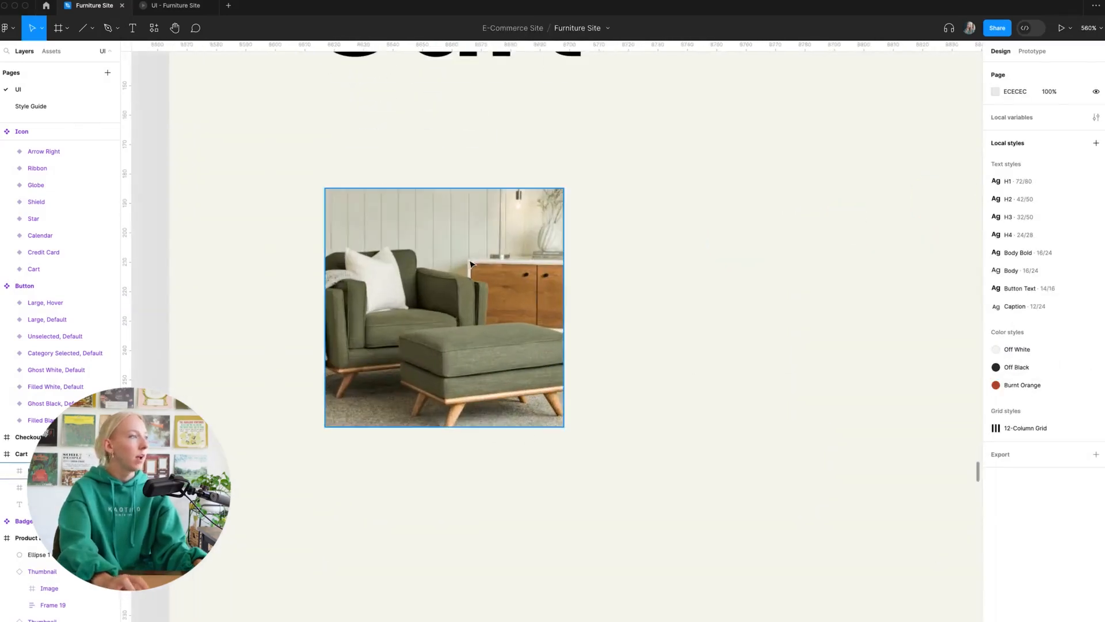
{"action": "left_click", "coordinate": [470, 265]}
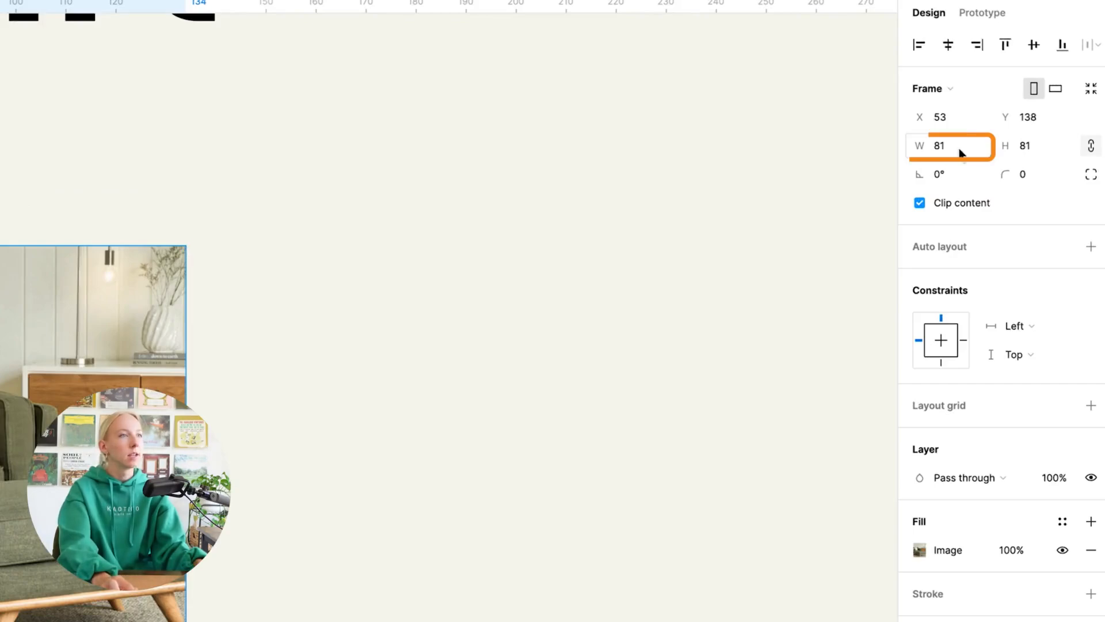
{"action": "key", "text": "BackSpace"}
{"action": "type", "text": "0"}
{"action": "key", "text": "Return"}
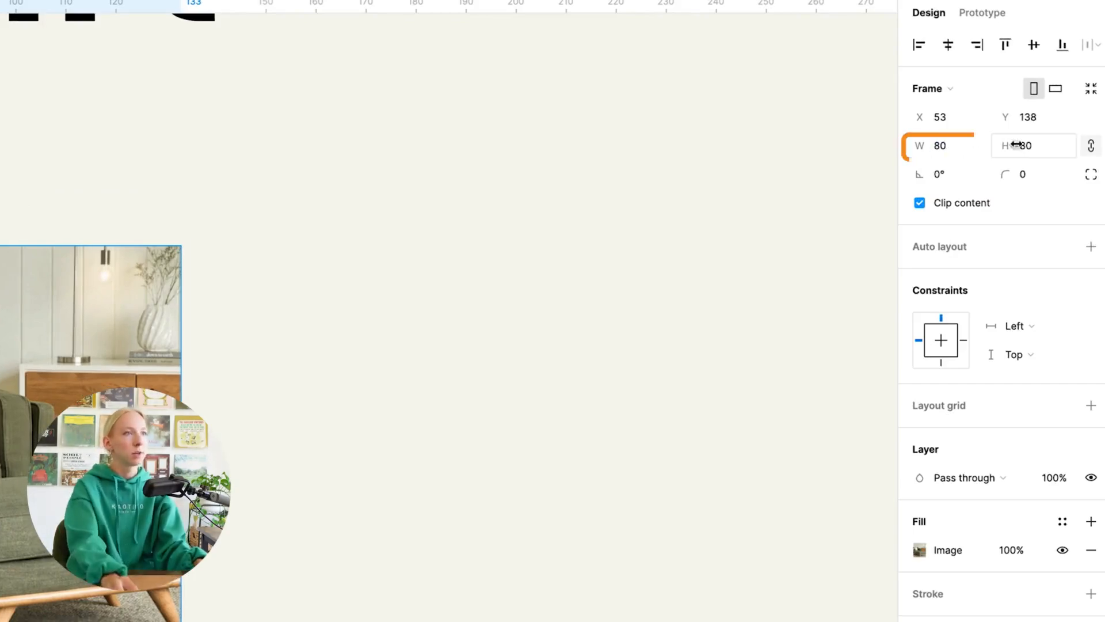
{"action": "left_click", "coordinate": [1031, 172]}
{"action": "type", "text": "10"}
{"action": "key", "text": "Return"}
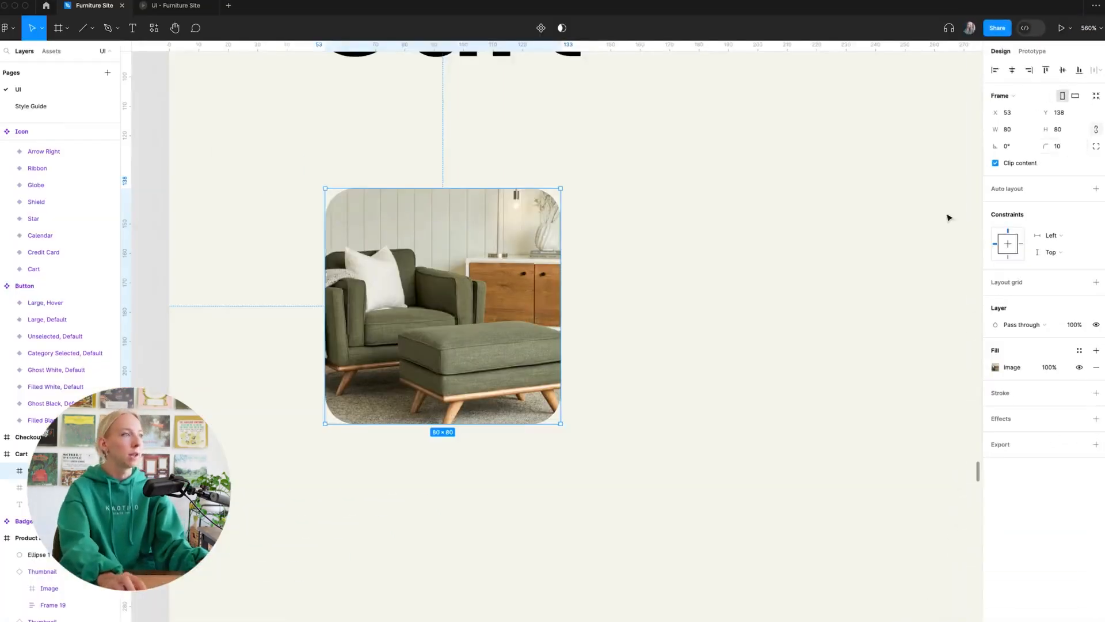
- Shift the chair image slightly up and to the left beneath the Cart heading
{"action": "left_click", "coordinate": [272, 348]}
{"action": "scroll", "coordinate": [271, 349], "scroll_direction": "down", "scroll_amount": 5}
{"action": "left_click_drag", "start_coordinate": [570, 259], "coordinate": [560, 242]}
{"action": "left_click", "coordinate": [638, 259]}
- Duplicate the Cart heading to the right of the chair image and change the copy's text to "Green Chair"
{"action": "scroll", "coordinate": [637, 259], "scroll_direction": "up", "scroll_amount": 4}
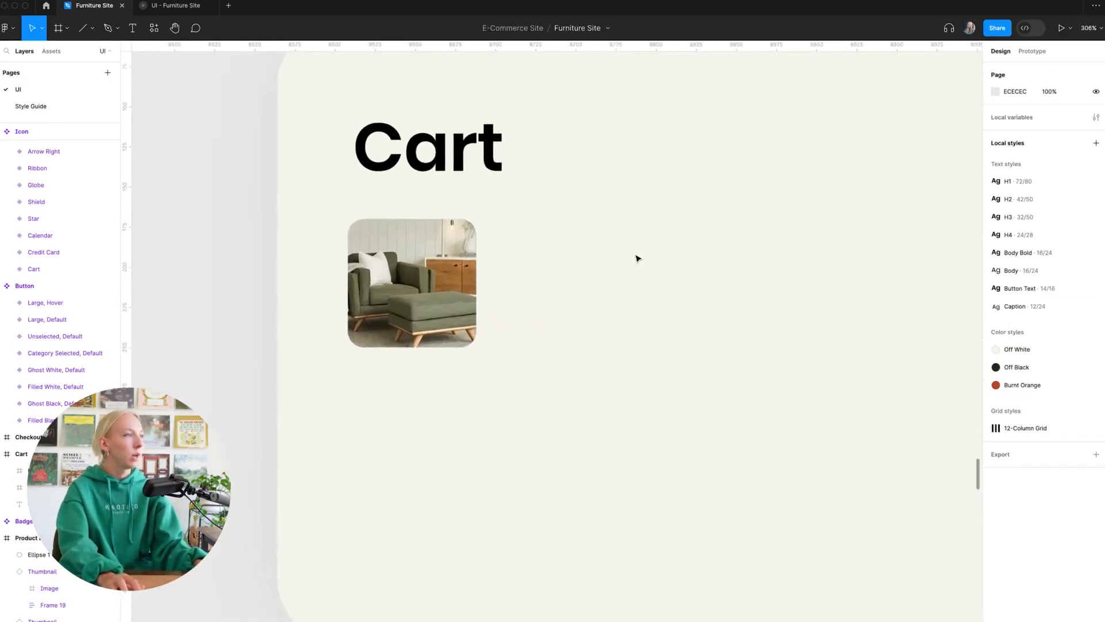
{"action": "left_click_drag", "start_coordinate": [418, 160], "coordinate": [580, 249]}
{"action": "double_click", "coordinate": [581, 249]}
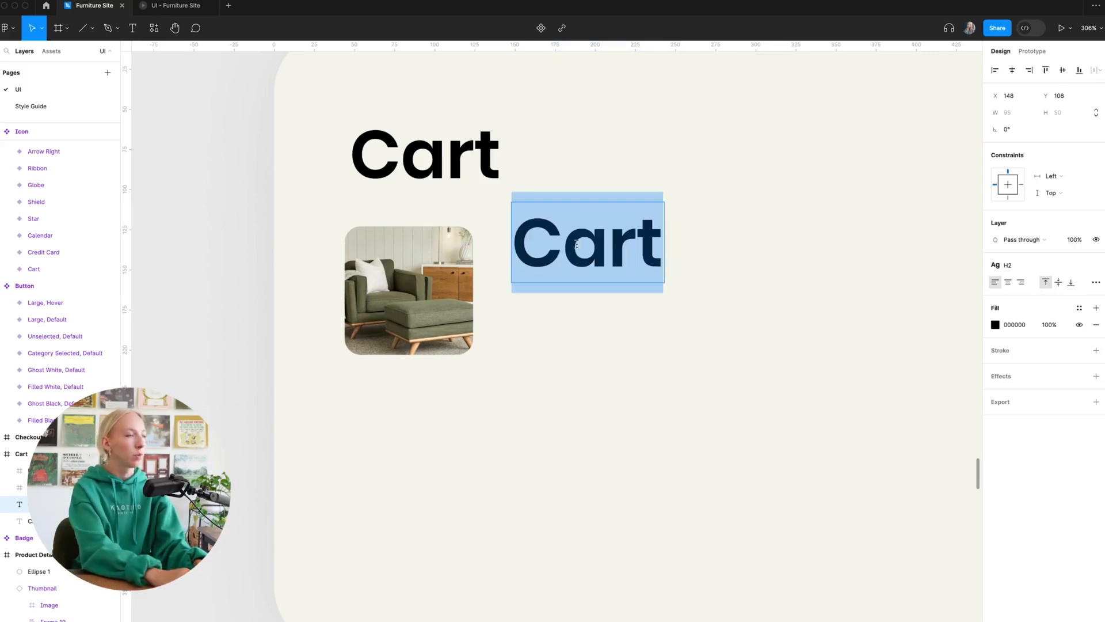
{"action": "type", "text": "Pro"}
{"action": "key", "text": "BackSpace"}
{"action": "key", "text": "BackSpace"}
{"action": "key", "text": "BackSpace"}
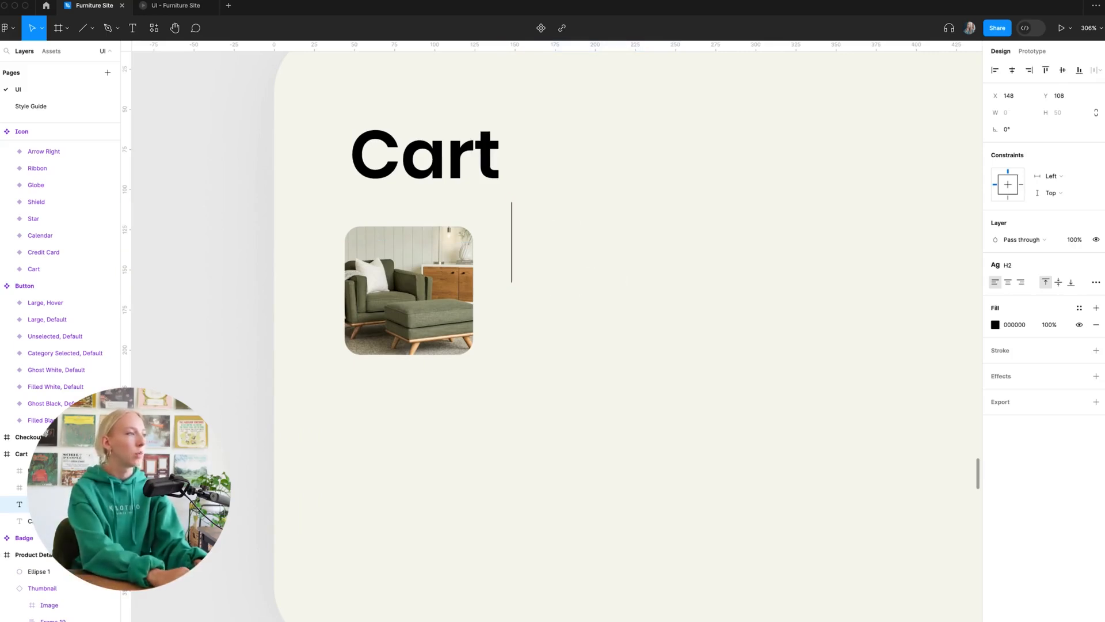
{"action": "type", "text": "Green Chair"}
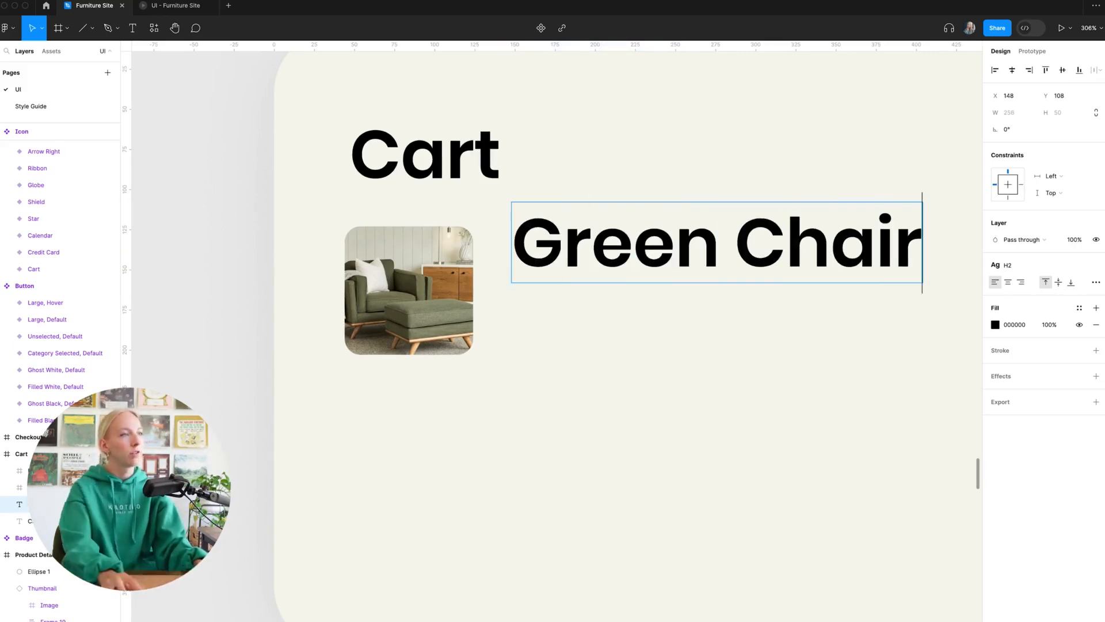
{"action": "key", "text": "Escape"}
{"action": "scroll", "coordinate": [639, 260], "scroll_direction": "down", "scroll_amount": 3}
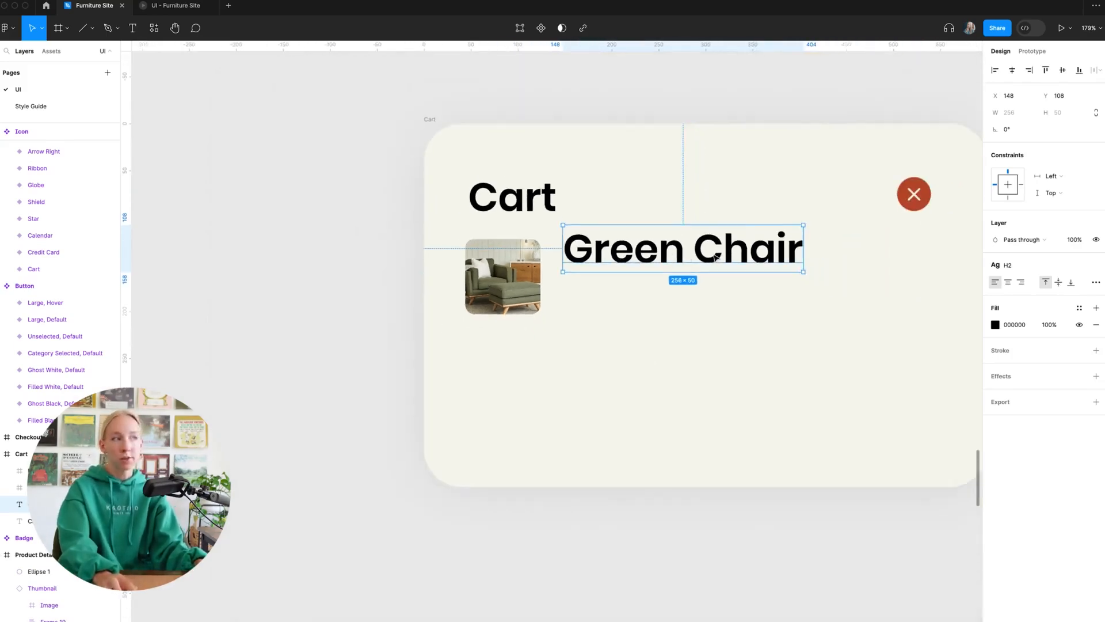
- Apply the Button Text style to the Green Chair label and place it beside the chair image, with both lower under the heading
{"action": "left_click", "coordinate": [1014, 265]}
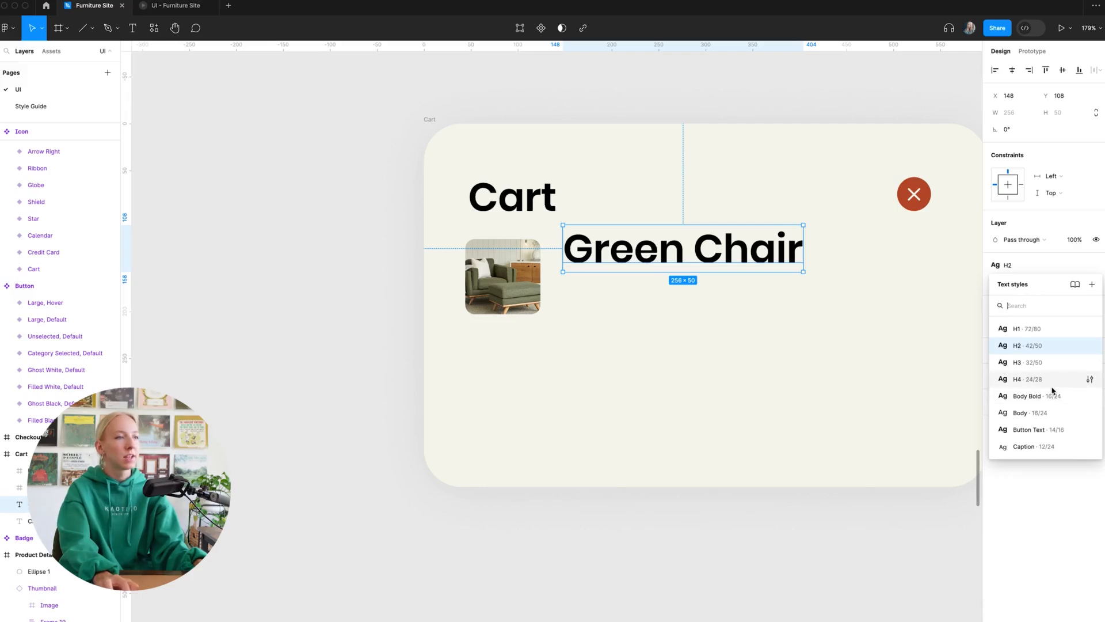
{"action": "left_click", "coordinate": [1045, 429]}
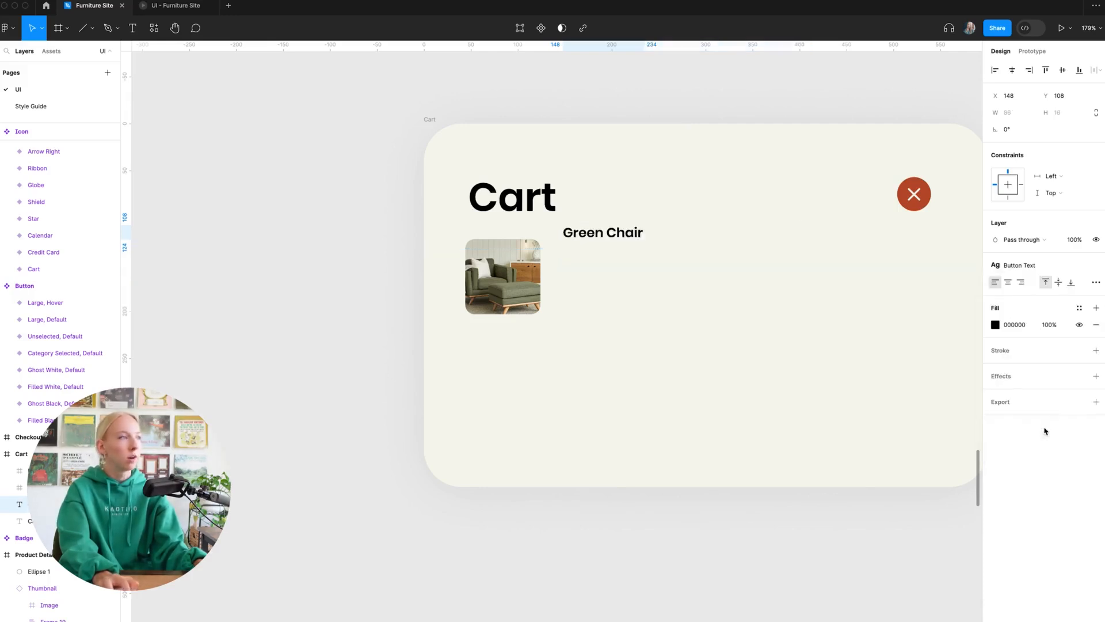
{"action": "left_click_drag", "start_coordinate": [628, 238], "coordinate": [621, 263]}
{"action": "left_click", "coordinate": [525, 275], "text": "shift"}
{"action": "left_click", "coordinate": [691, 293]}
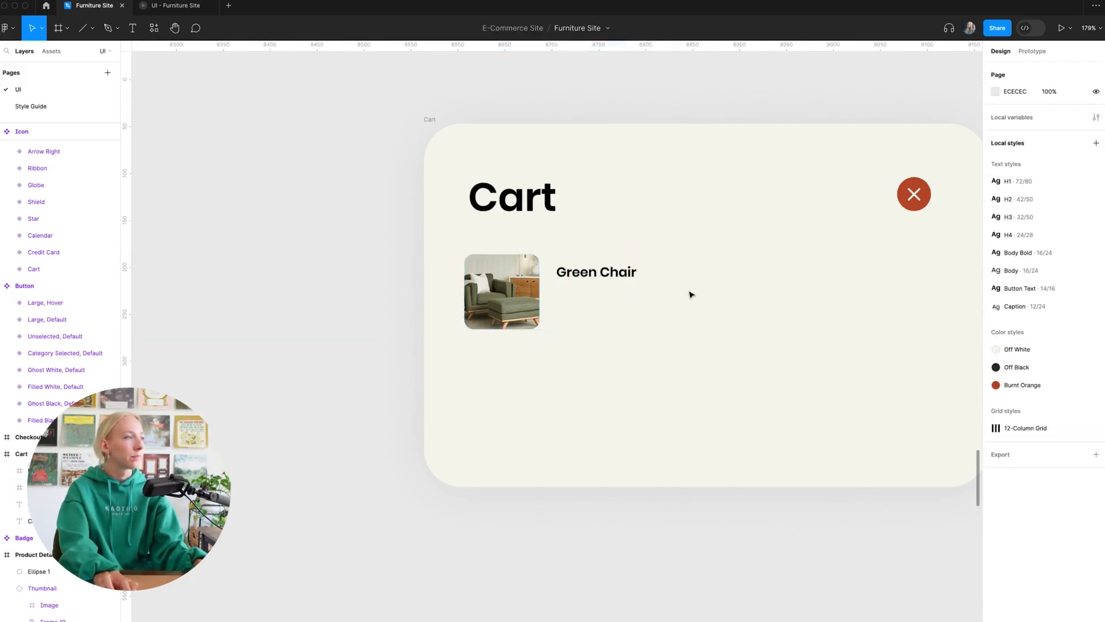
- Duplicate the Green Chair label directly below itself and change the copy's text to "$299.99"
{"action": "scroll", "coordinate": [603, 316], "scroll_direction": "up", "scroll_amount": 3}
{"action": "left_click", "coordinate": [616, 265]}
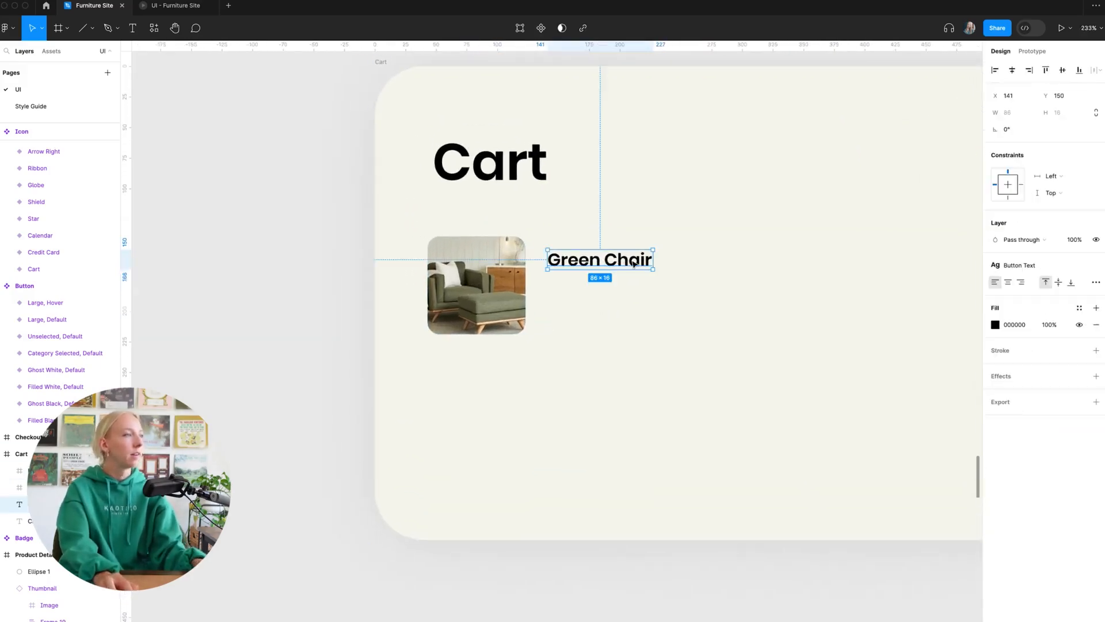
{"action": "left_click_drag", "start_coordinate": [617, 266], "coordinate": [633, 285]}
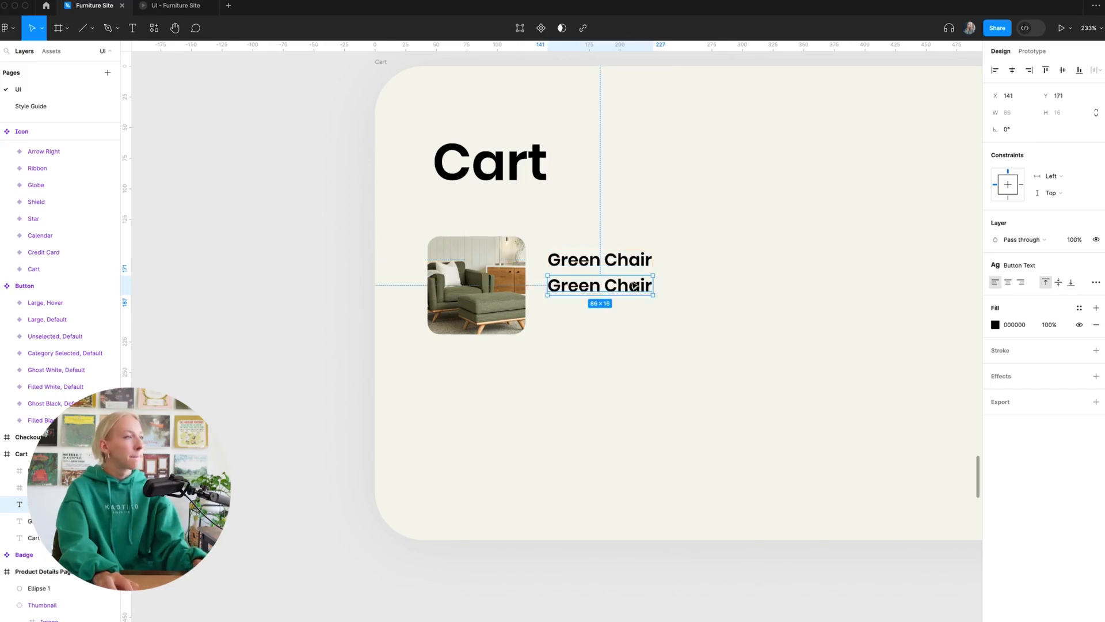
{"action": "double_click", "coordinate": [633, 285]}
{"action": "type", "text": "$299.99"}
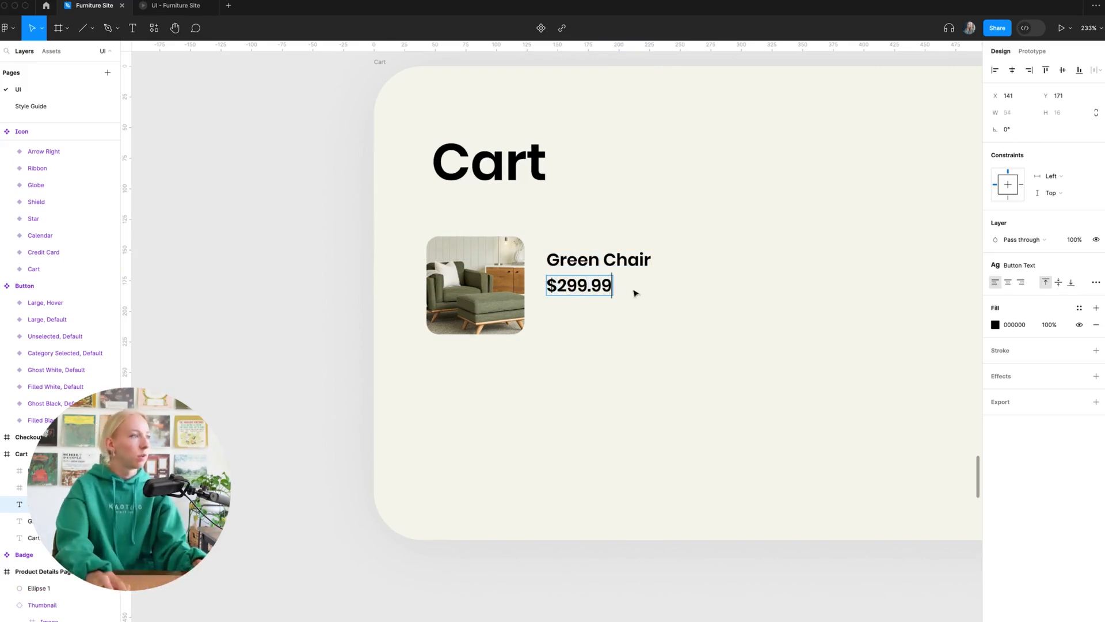
{"action": "key", "text": "Escape"}
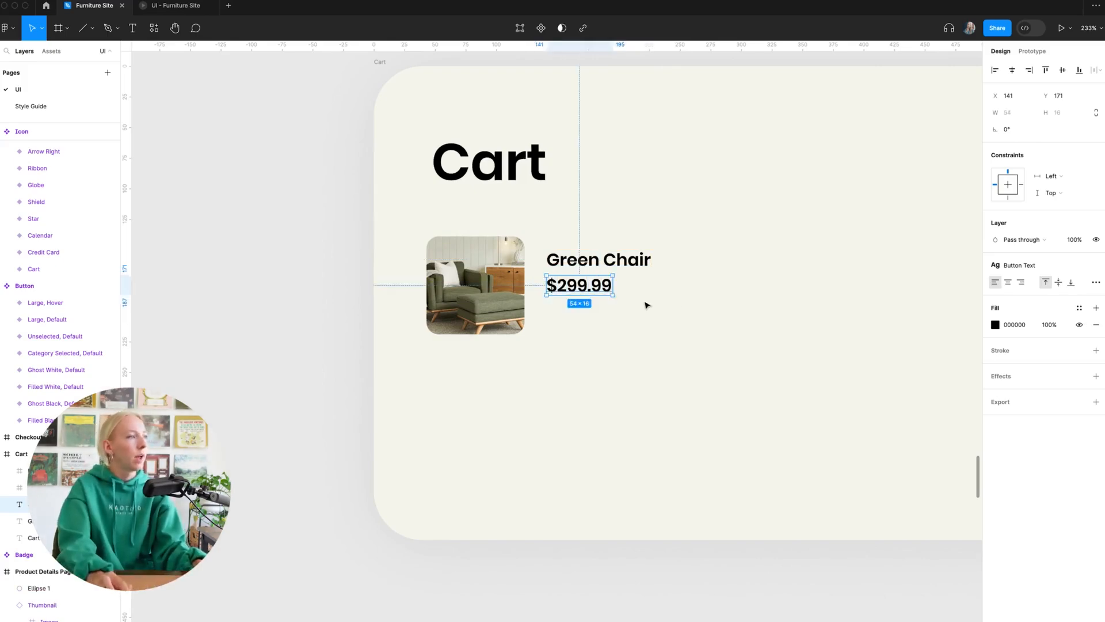
- Give the $299.99 price the Burnt Orange color and the Caption text style, positioned directly below the Green Chair label
{"action": "left_click", "coordinate": [1079, 311]}
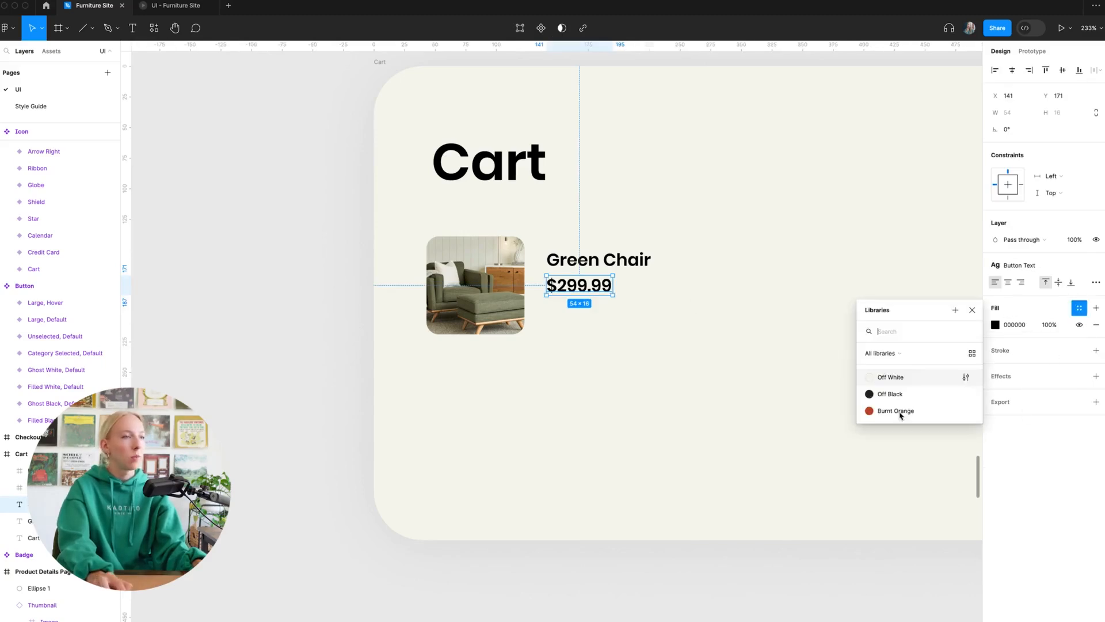
{"action": "left_click", "coordinate": [899, 412]}
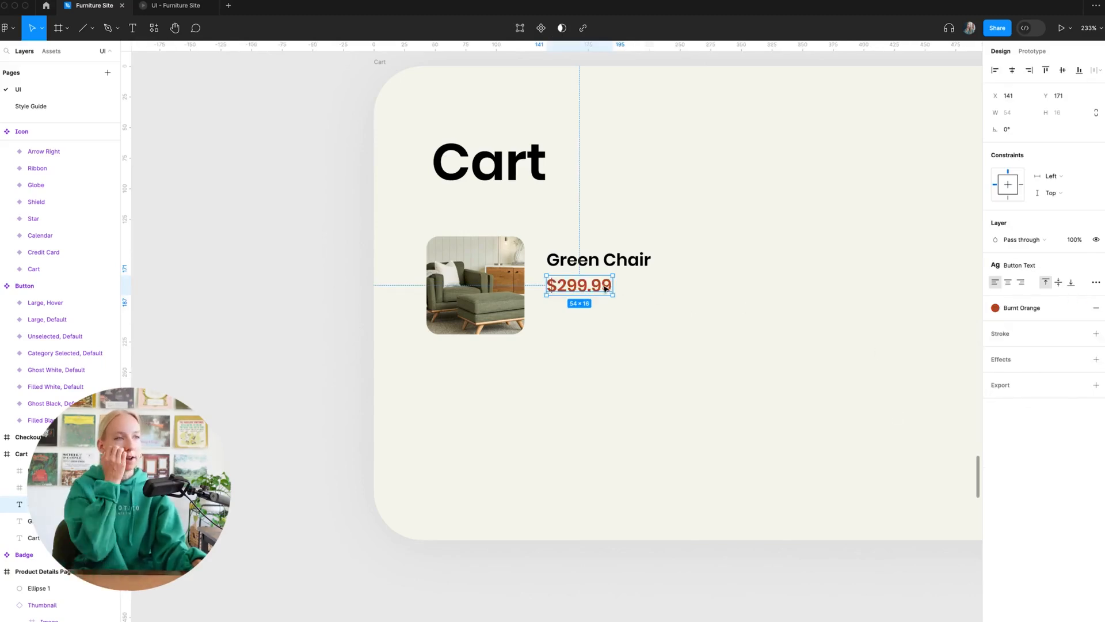
{"action": "left_click", "coordinate": [1036, 264]}
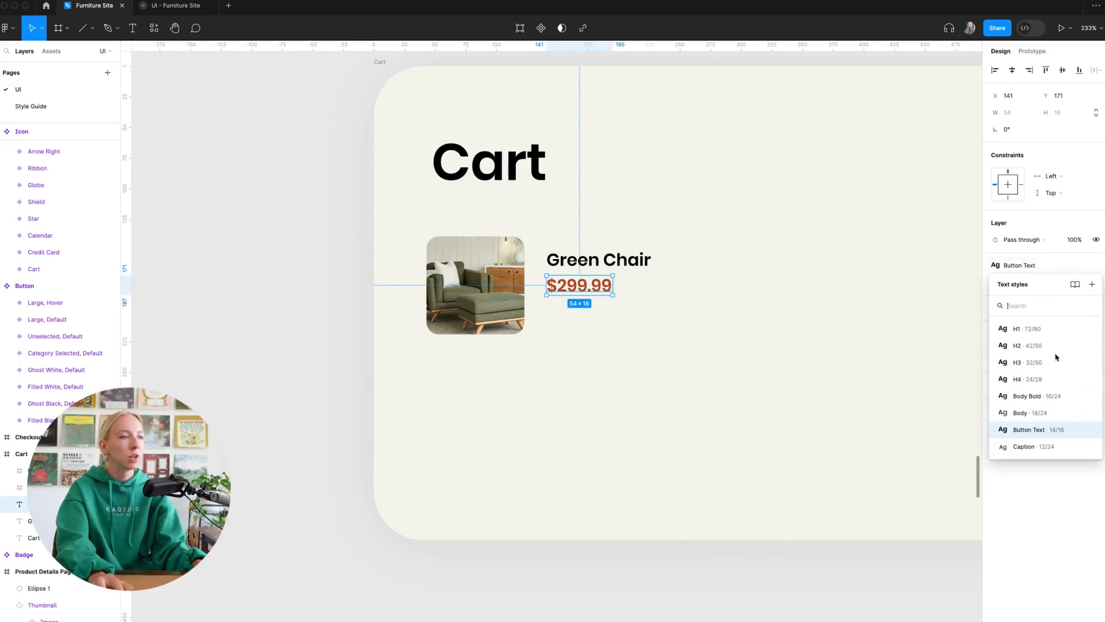
{"action": "left_click", "coordinate": [1047, 433]}
{"action": "left_click_drag", "start_coordinate": [589, 297], "coordinate": [589, 294]}
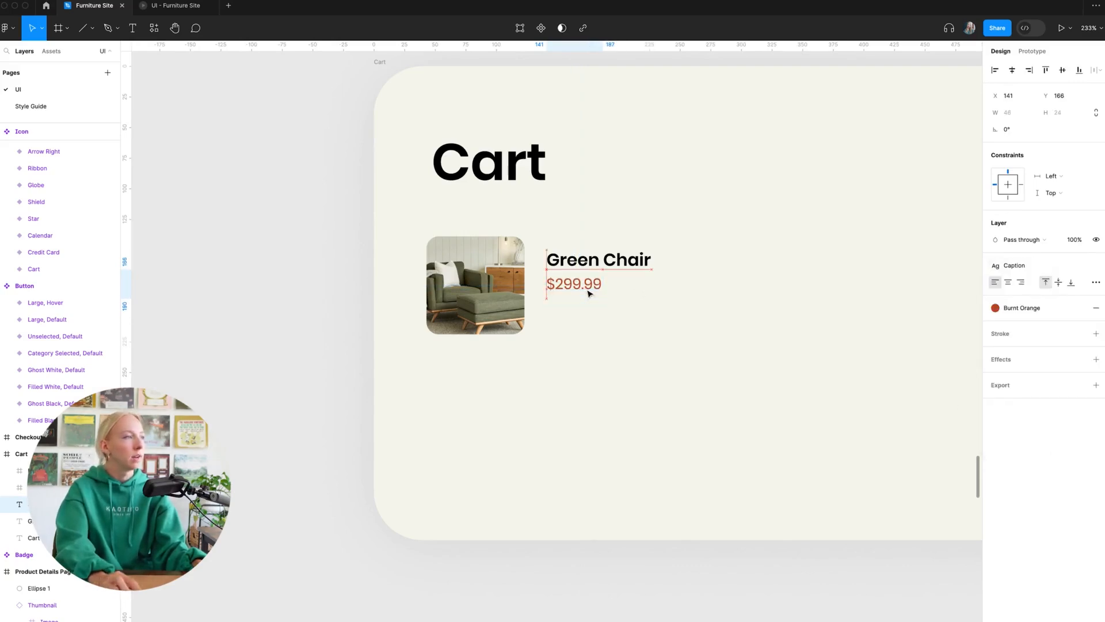
{"action": "left_click", "coordinate": [660, 300]}
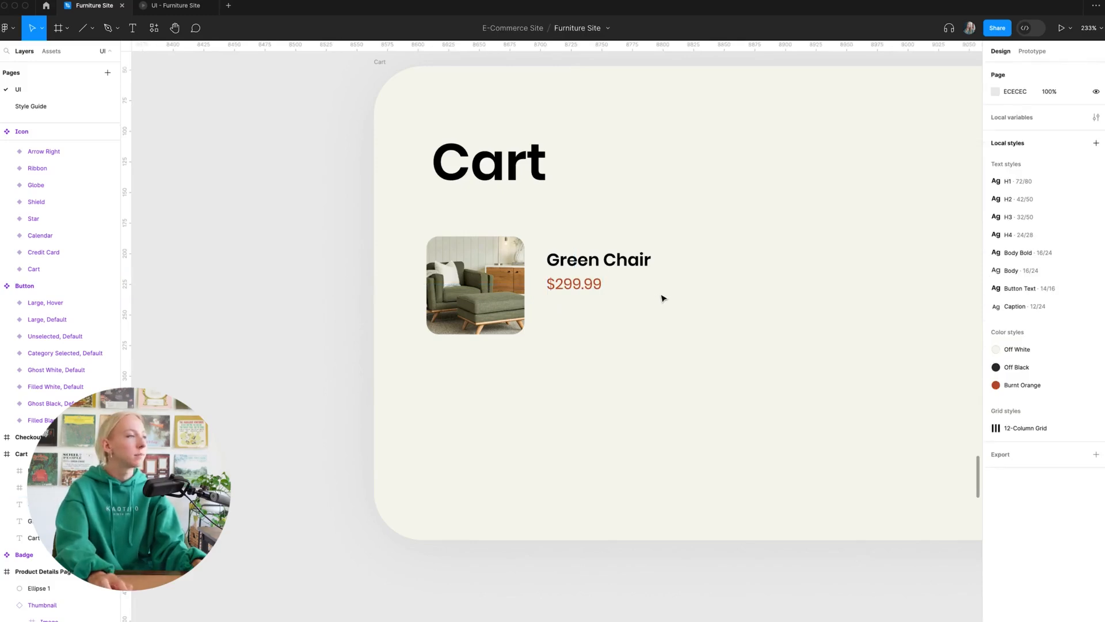
- Duplicate the $299.99 price to the right within the product row and change the copy's text to "Remove"
{"action": "scroll", "coordinate": [663, 298], "scroll_direction": "down", "scroll_amount": 3}
{"action": "left_click", "coordinate": [464, 347]}
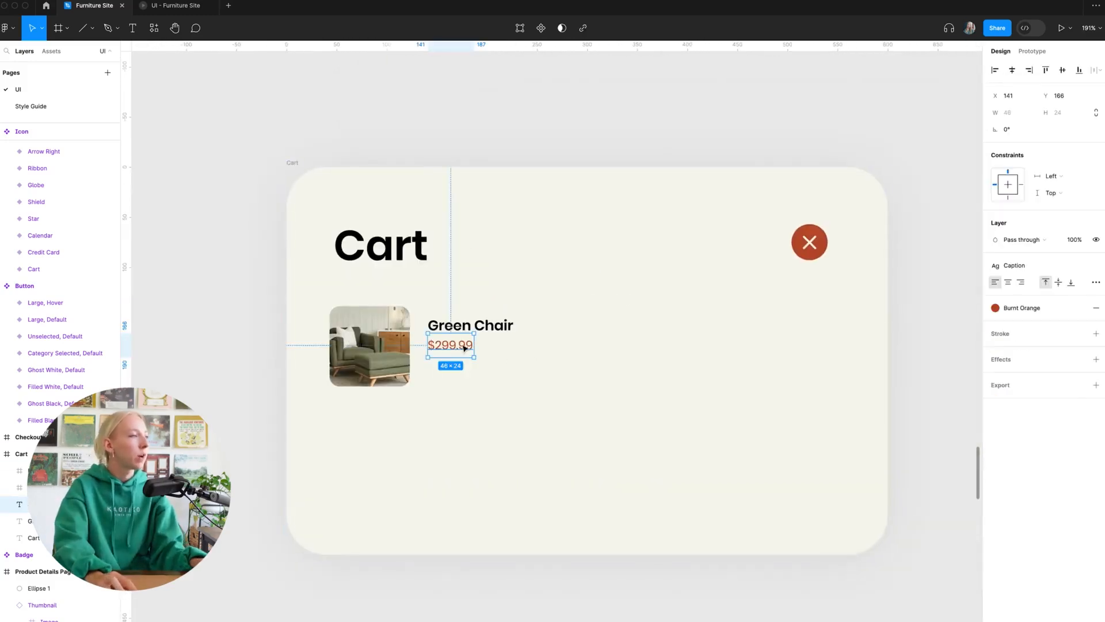
{"action": "left_click_drag", "start_coordinate": [464, 347], "coordinate": [620, 353]}
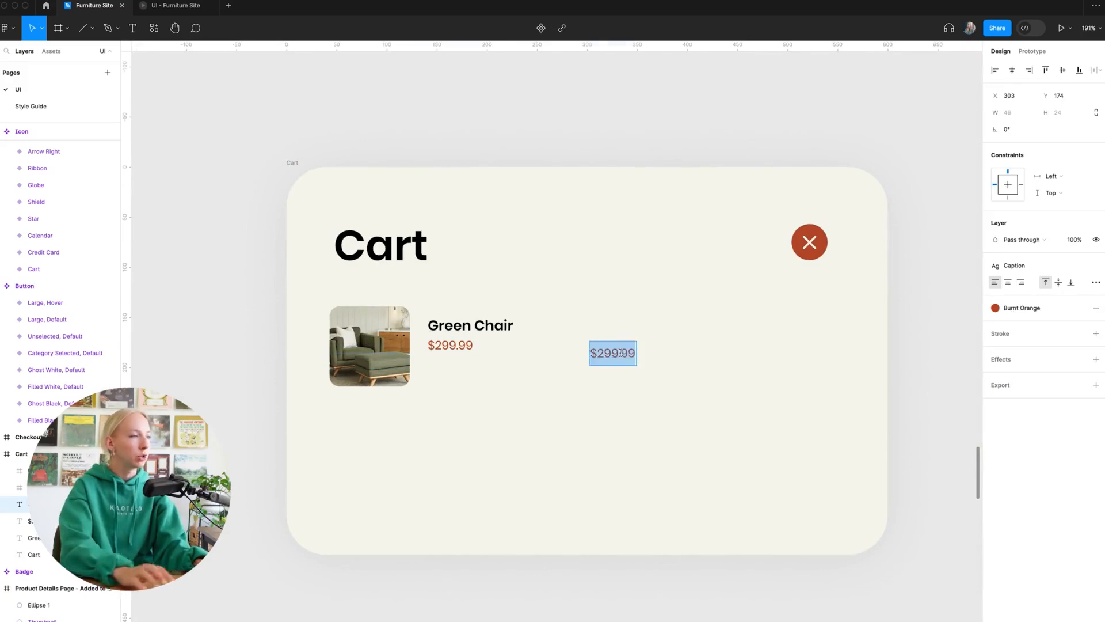
{"action": "type", "text": "Remove"}
{"action": "key", "text": "Escape"}
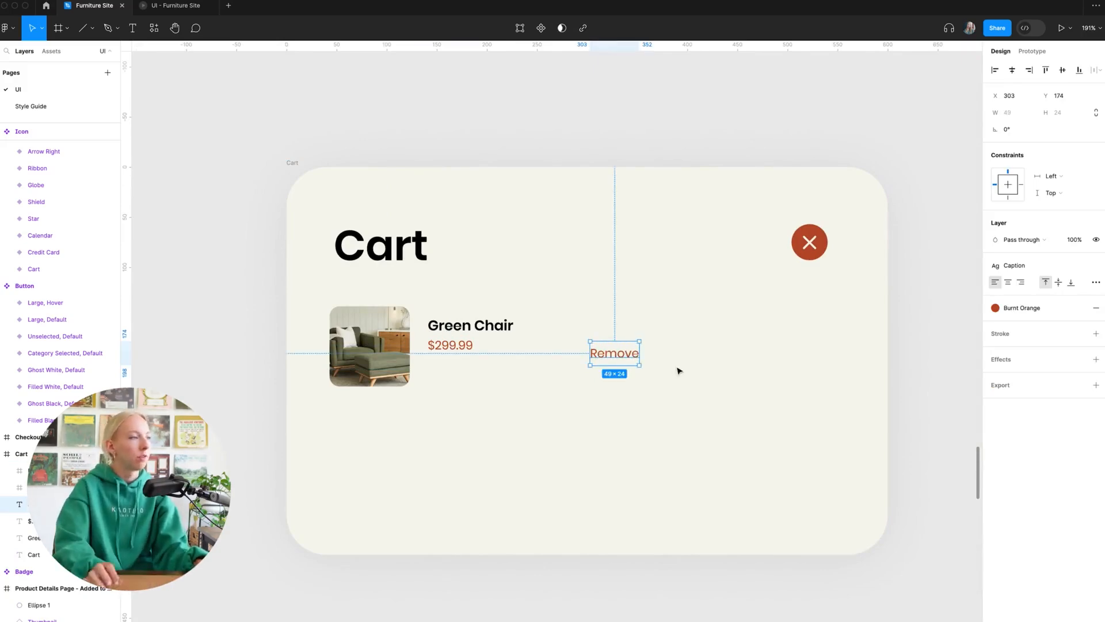
- Recolor the Remove label Off Black and move it to the row's far end, right-aligned with the close button
{"action": "left_click_drag", "start_coordinate": [629, 362], "coordinate": [692, 349]}
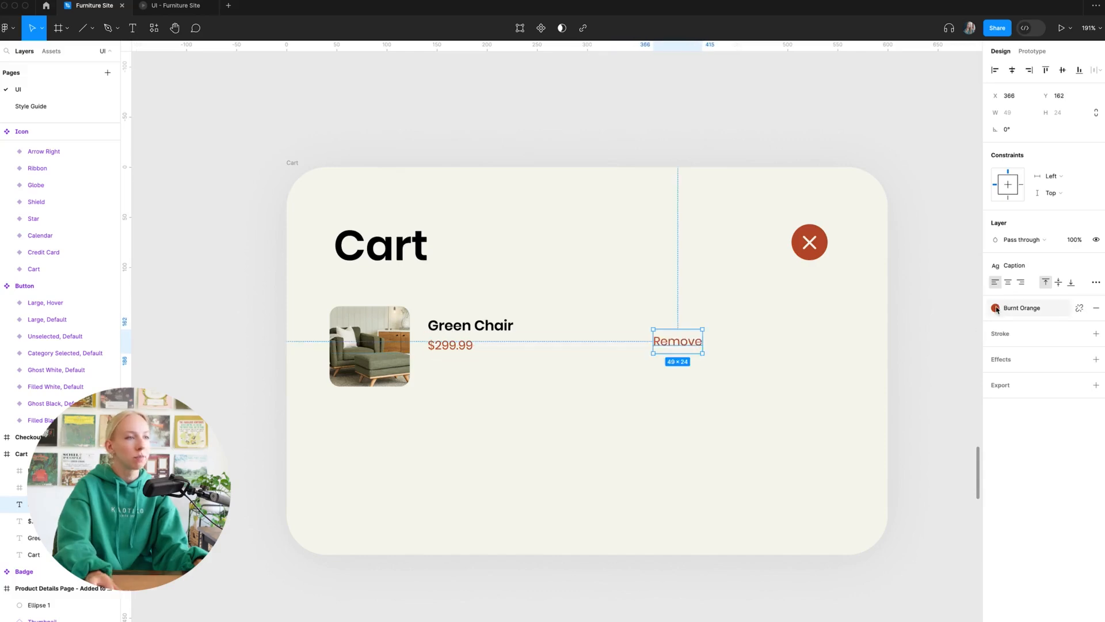
{"action": "left_click", "coordinate": [995, 307]}
{"action": "left_click", "coordinate": [881, 394]}
{"action": "left_click_drag", "start_coordinate": [678, 353], "coordinate": [804, 354]}
{"action": "left_click", "coordinate": [735, 362]}
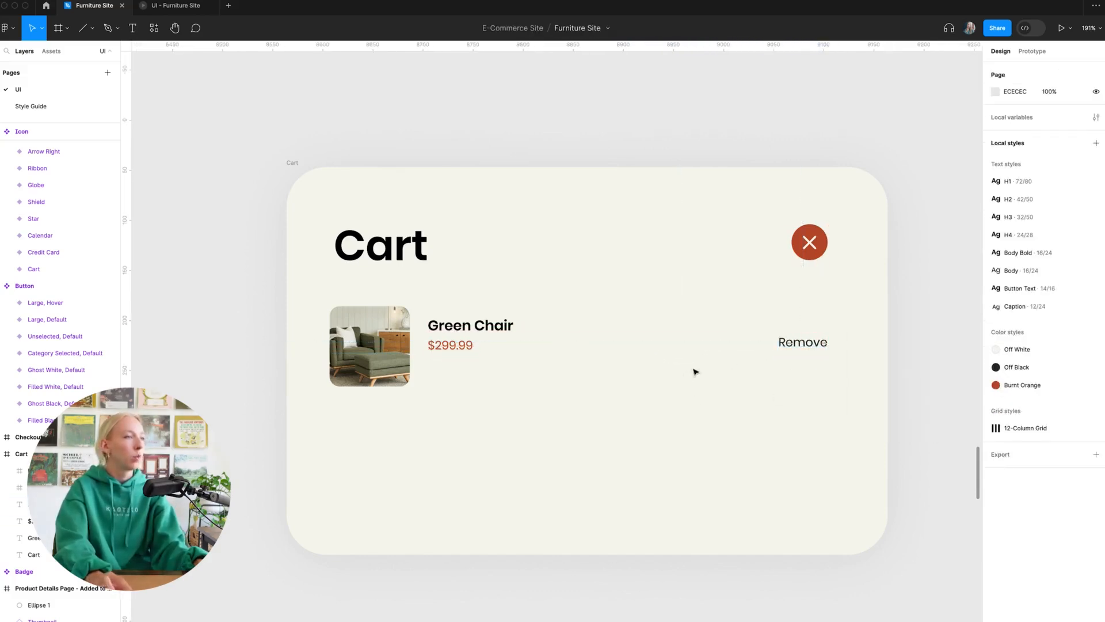
- Move the Green Chair label and its price together slightly down so they sit vertically centered beside the chair image
{"action": "left_click", "coordinate": [456, 347]}
{"action": "left_click", "coordinate": [495, 327], "text": "shift"}
{"action": "left_click_drag", "start_coordinate": [495, 328], "coordinate": [494, 338]}
{"action": "left_click", "coordinate": [665, 386]}
- Draw a 497 px wide horizontal divider line below the product row, starting at the chair image's left edge, with an Off Black stroke
{"action": "scroll", "coordinate": [665, 385], "scroll_direction": "down", "scroll_amount": 5}
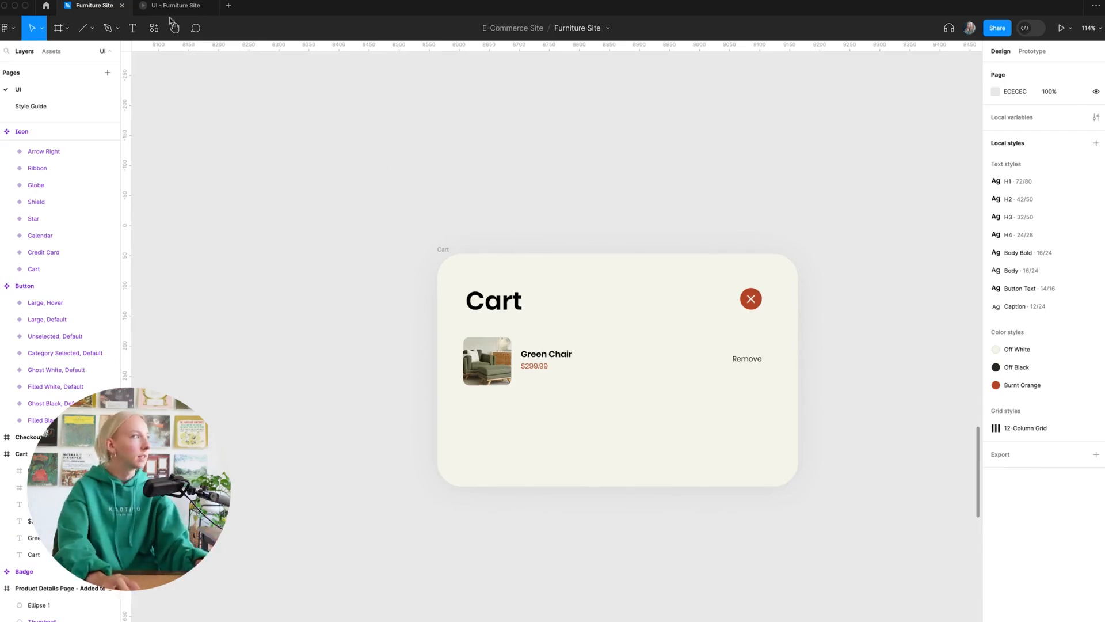
{"action": "key", "text": "l"}
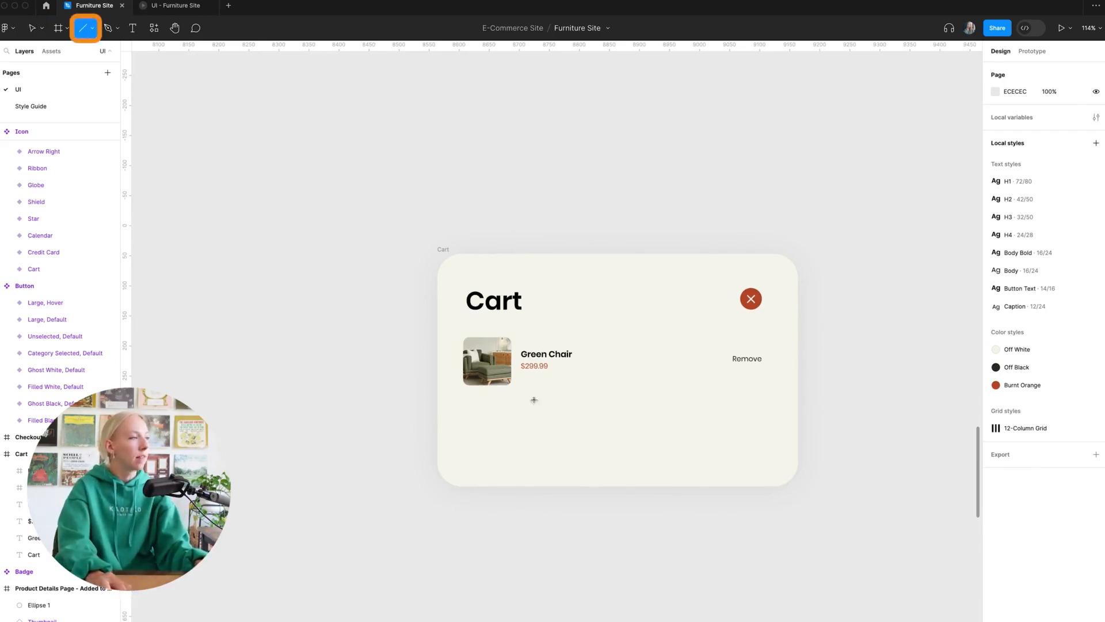
{"action": "left_click_drag", "start_coordinate": [466, 403], "coordinate": [763, 402]}
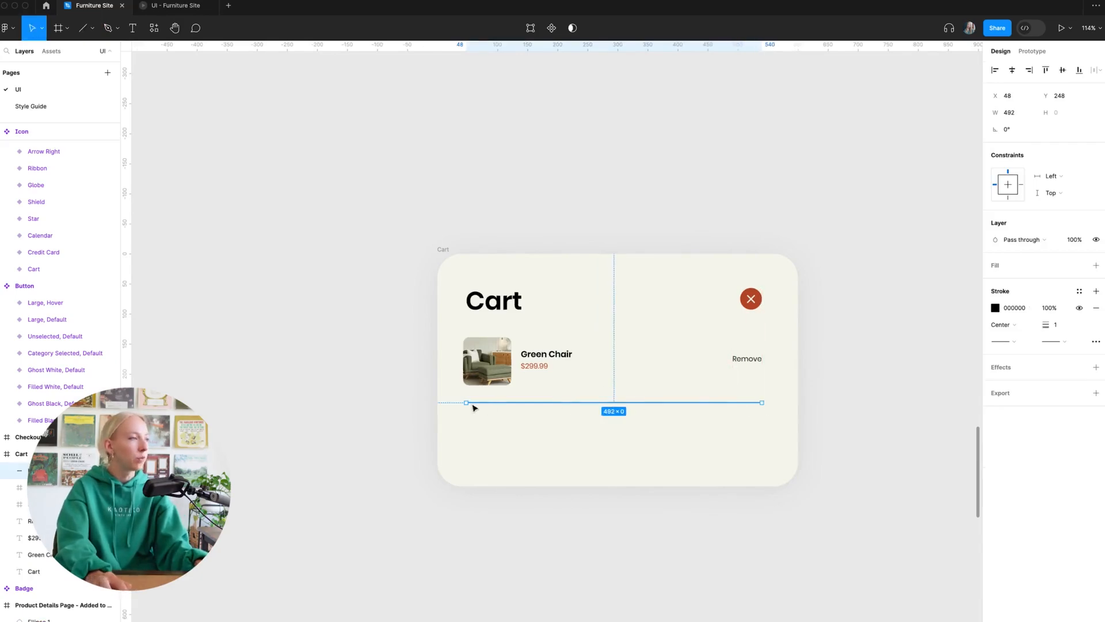
{"action": "left_click_drag", "start_coordinate": [465, 403], "coordinate": [463, 402]}
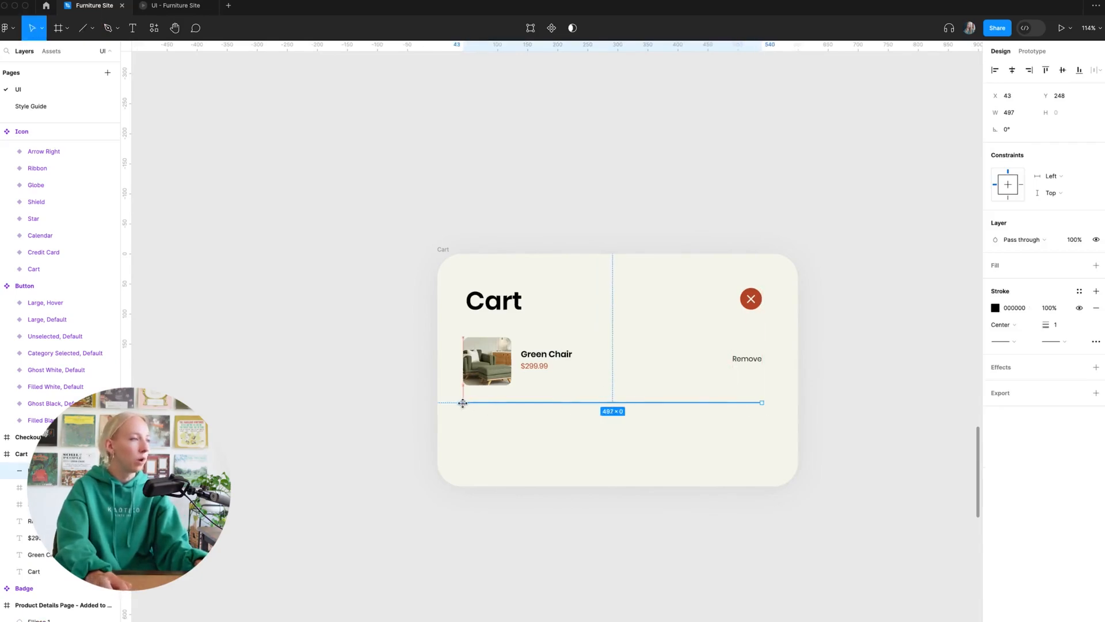
{"action": "left_click", "coordinate": [1080, 291]}
{"action": "left_click", "coordinate": [907, 381]}
{"action": "left_click", "coordinate": [745, 434]}
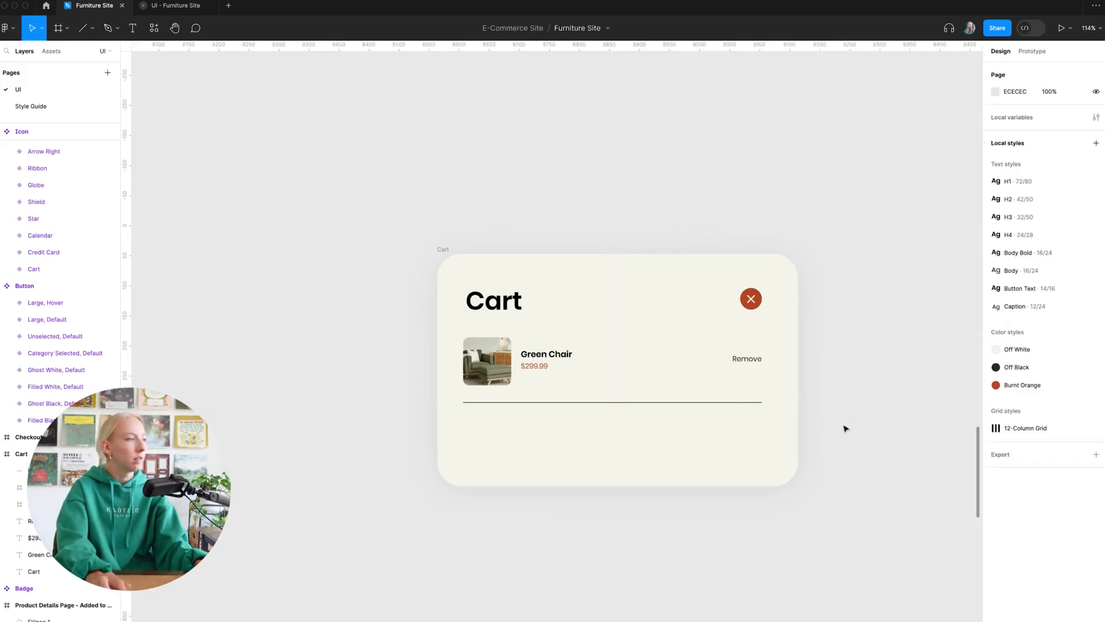
- Set the divider line's stroke weight to 0.5
{"action": "left_click", "coordinate": [760, 402]}
{"action": "left_click", "coordinate": [1059, 311]}
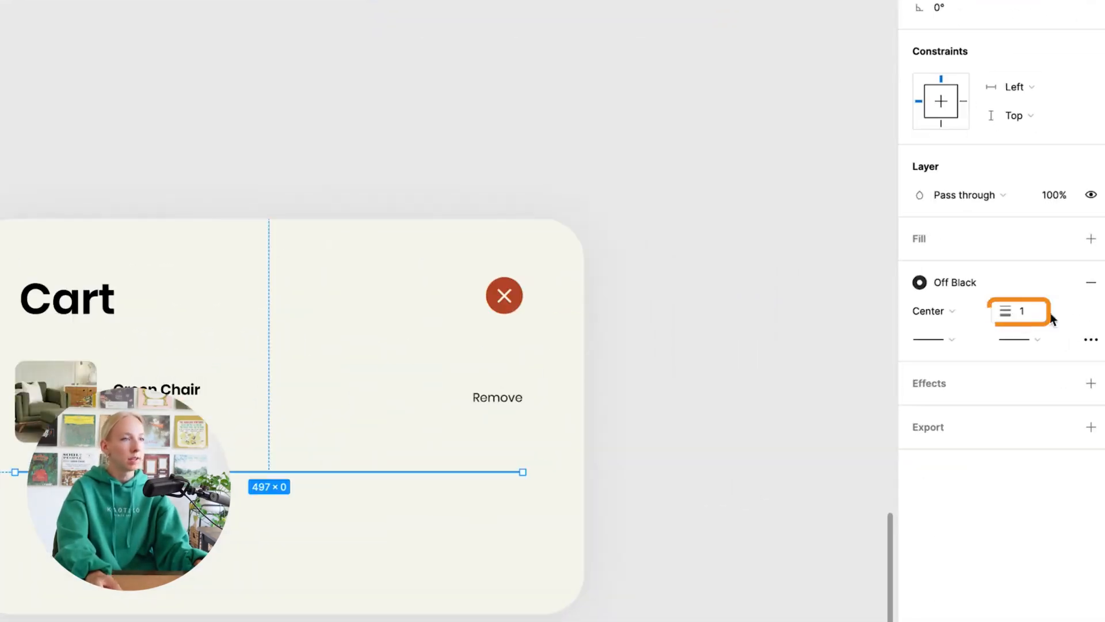
{"action": "type", "text": ".5"}
{"action": "key", "text": "Return"}
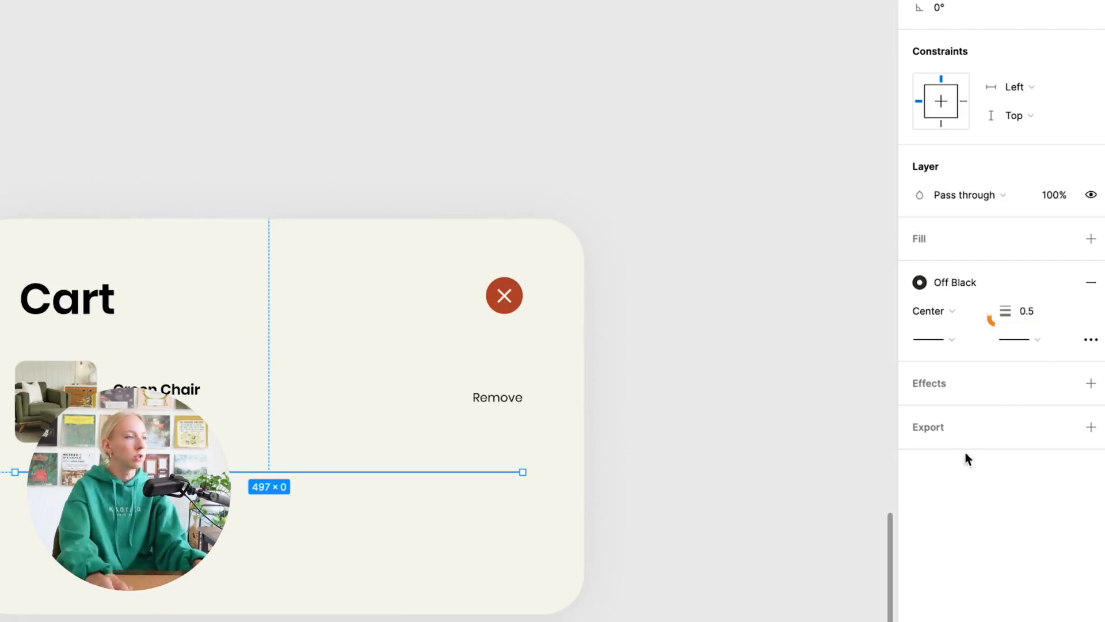
{"action": "left_click", "coordinate": [653, 534]}
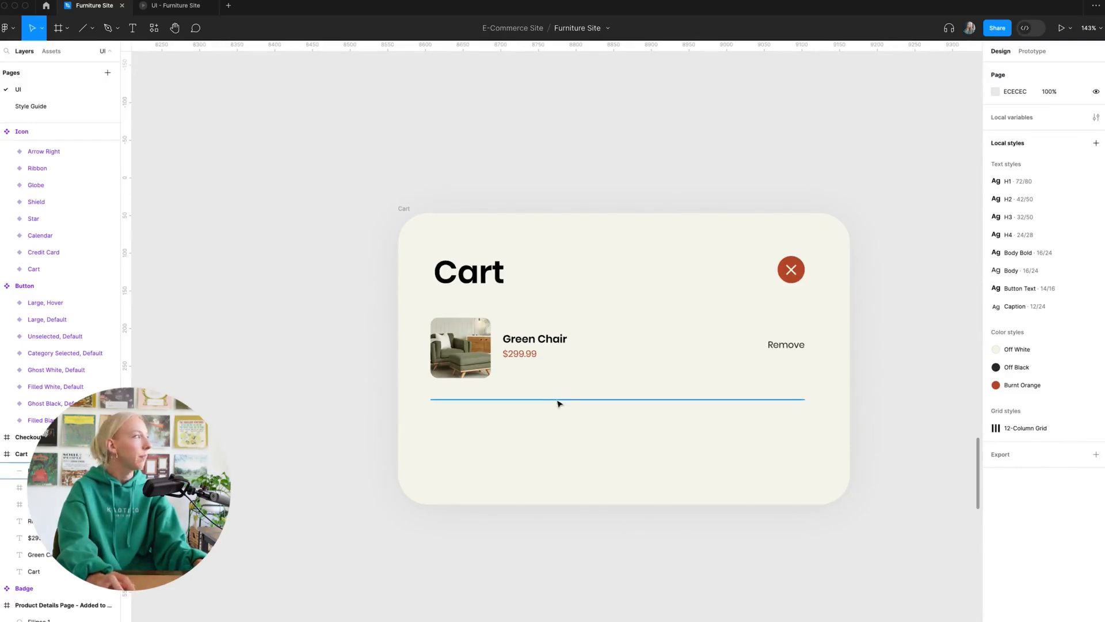
- Duplicate the Green Chair label below the divider, aligned to its left end, and change the copy's text to "Subtotal"
{"action": "left_click", "coordinate": [535, 343]}
{"action": "left_click_drag", "start_coordinate": [535, 343], "coordinate": [463, 435], "text": "alt"}
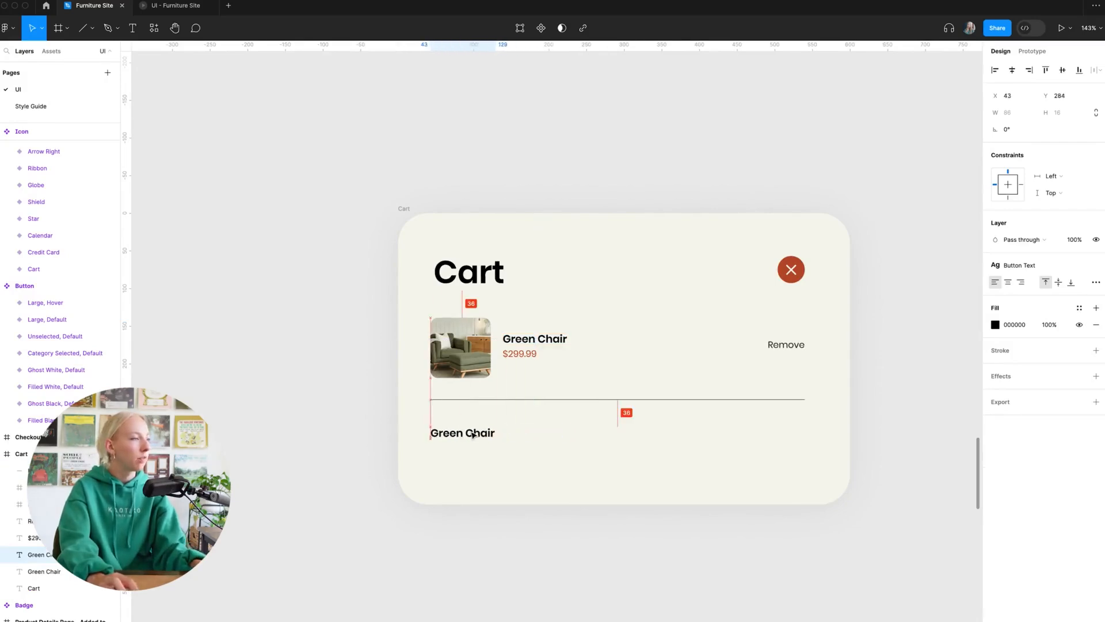
{"action": "key", "text": "Return"}
{"action": "type", "text": "Stu"}
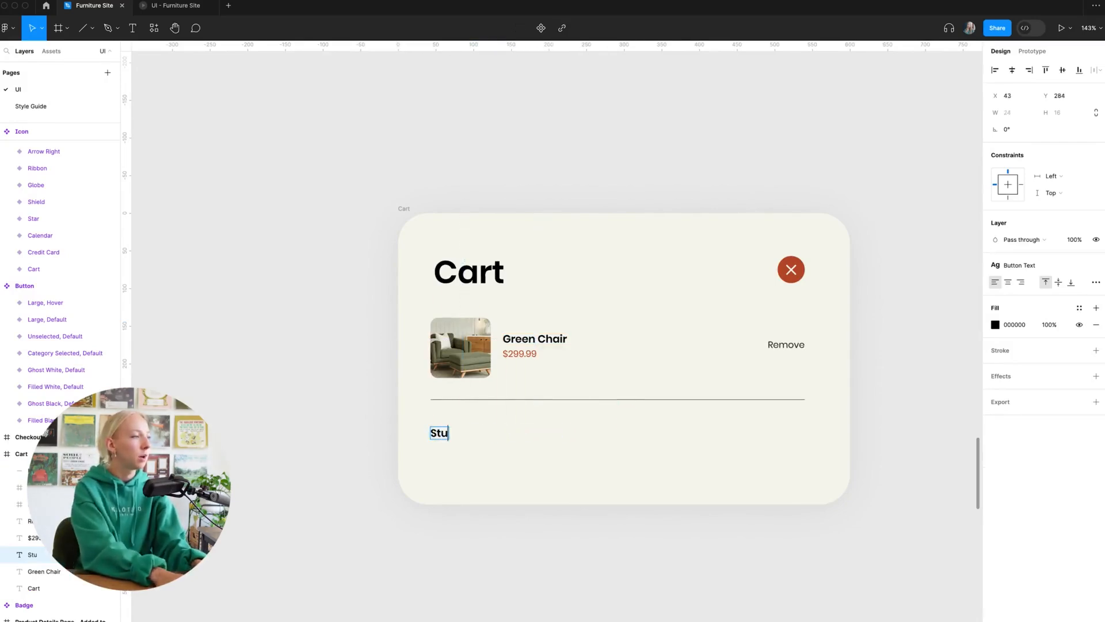
{"action": "key", "text": "BackSpace"}
{"action": "key", "text": "BackSpace"}
{"action": "type", "text": "ubtotal"}
{"action": "key", "text": "Escape"}
{"action": "key", "text": "Escape"}
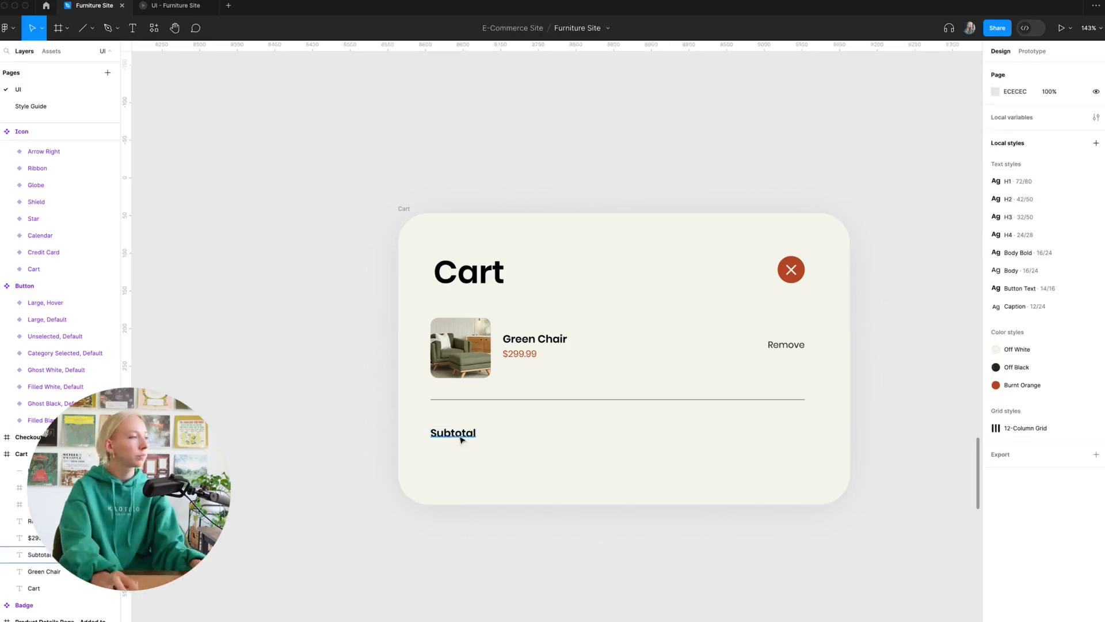
- Duplicate the Subtotal label to the divider's right end with the text "$299.99", and extend the Cart frame downward
{"action": "left_click_drag", "start_coordinate": [460, 439], "coordinate": [793, 439], "text": "alt"}
{"action": "double_click", "coordinate": [793, 435]}
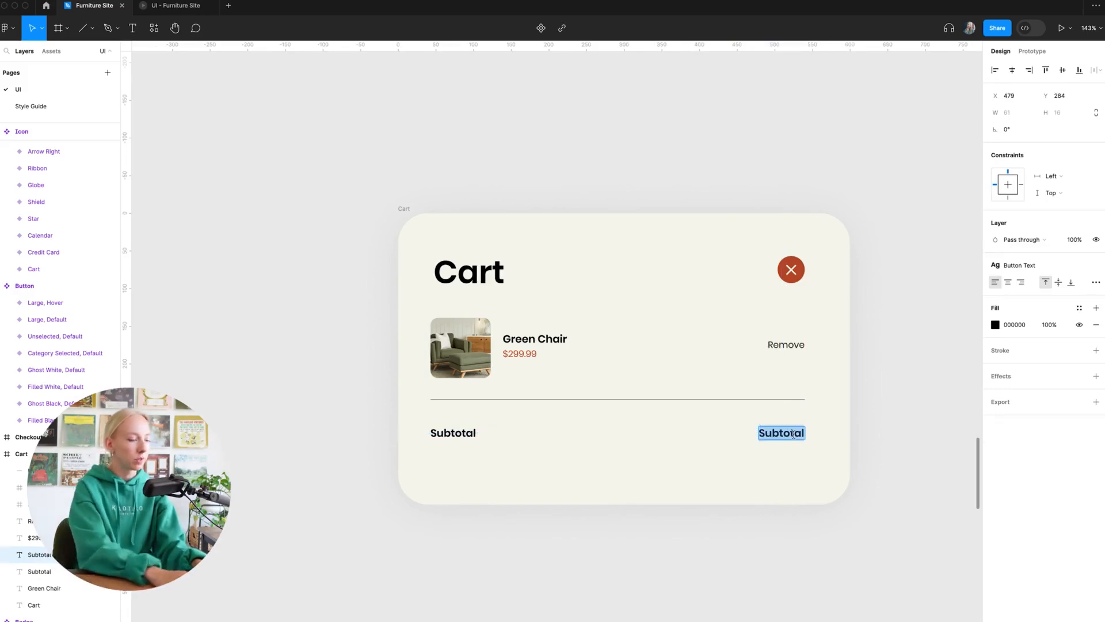
{"action": "type", "text": "$"}
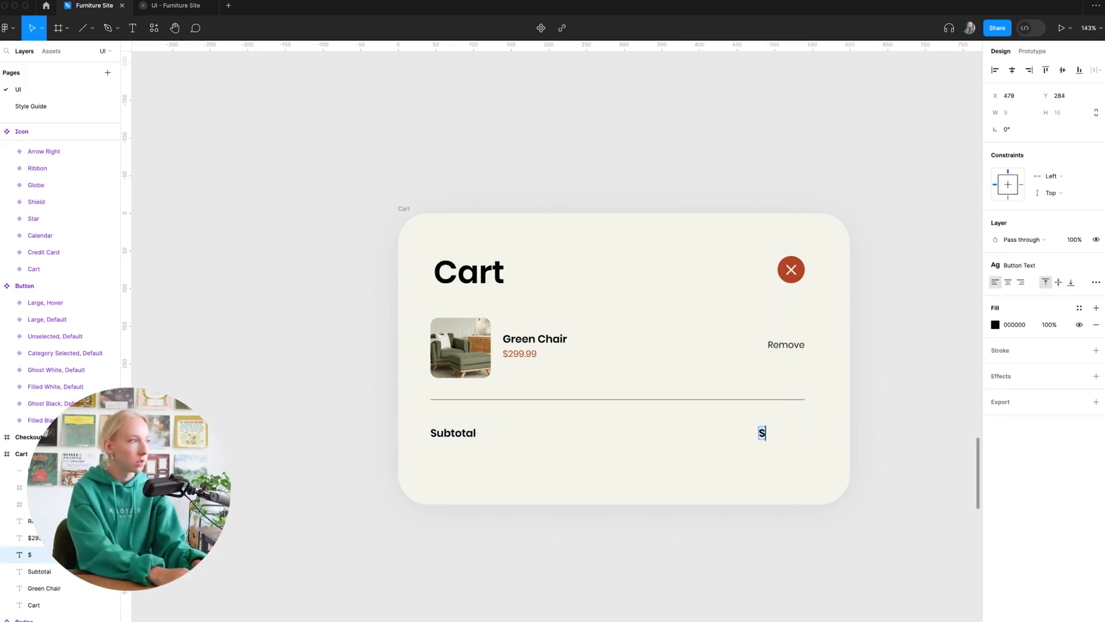
{"action": "type", "text": "299"}
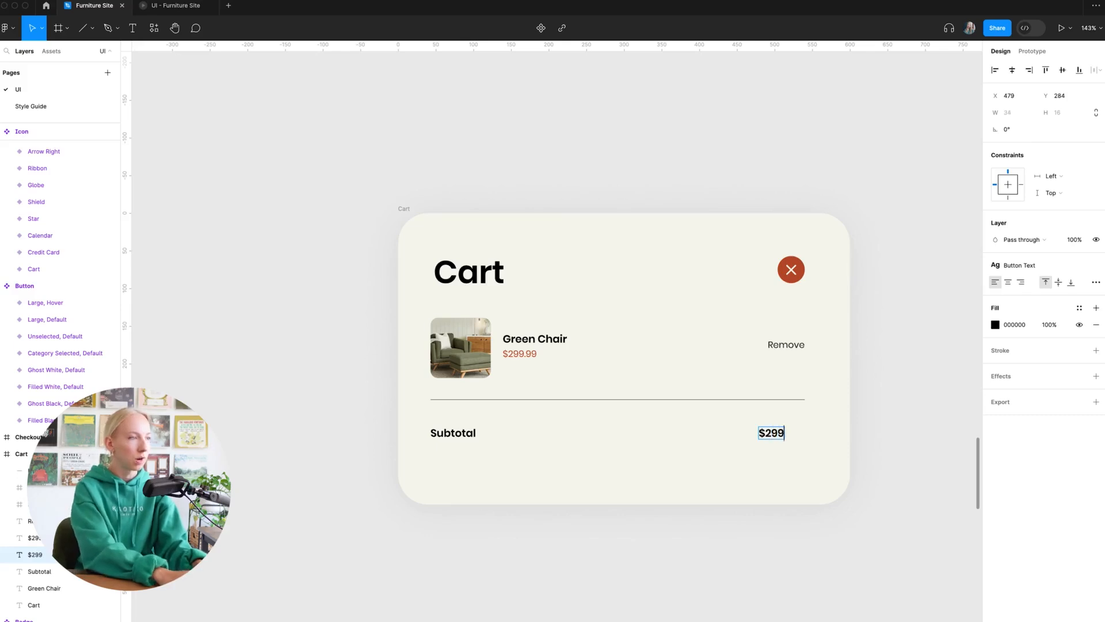
{"action": "type", "text": ".99"}
{"action": "left_click", "coordinate": [921, 590]}
{"action": "scroll", "coordinate": [863, 547], "scroll_direction": "down", "scroll_amount": 3}
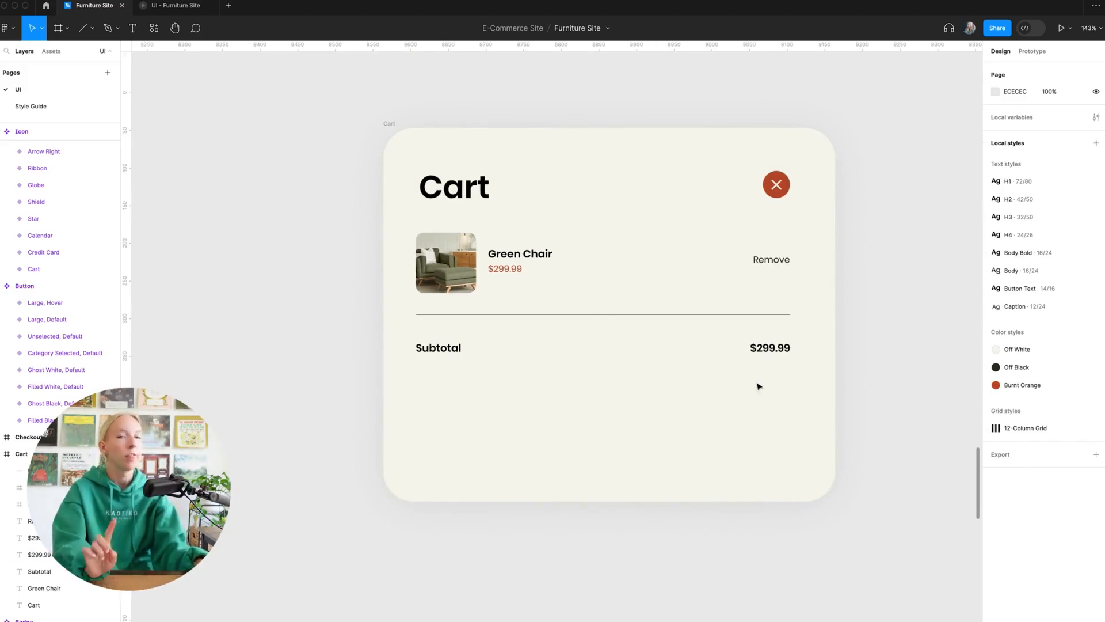
- Place a copy of the unselected Category button from the Button component set on the empty canvas below the Header component
{"action": "scroll", "coordinate": [758, 386], "scroll_direction": "down", "scroll_amount": 10}
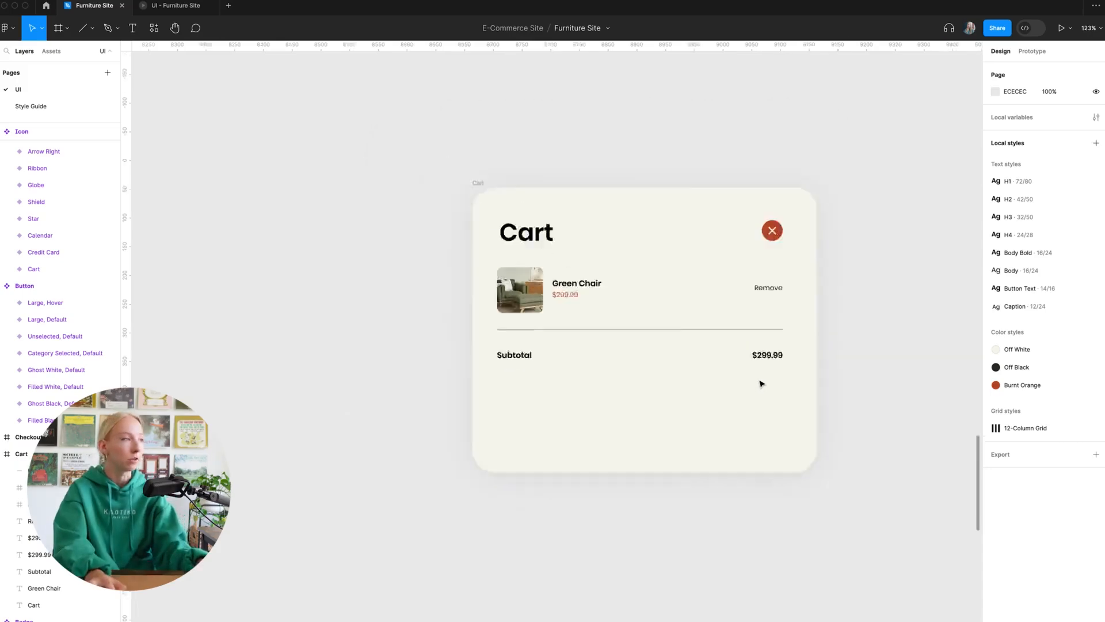
{"action": "scroll", "coordinate": [760, 382], "scroll_direction": "up", "scroll_amount": 8}
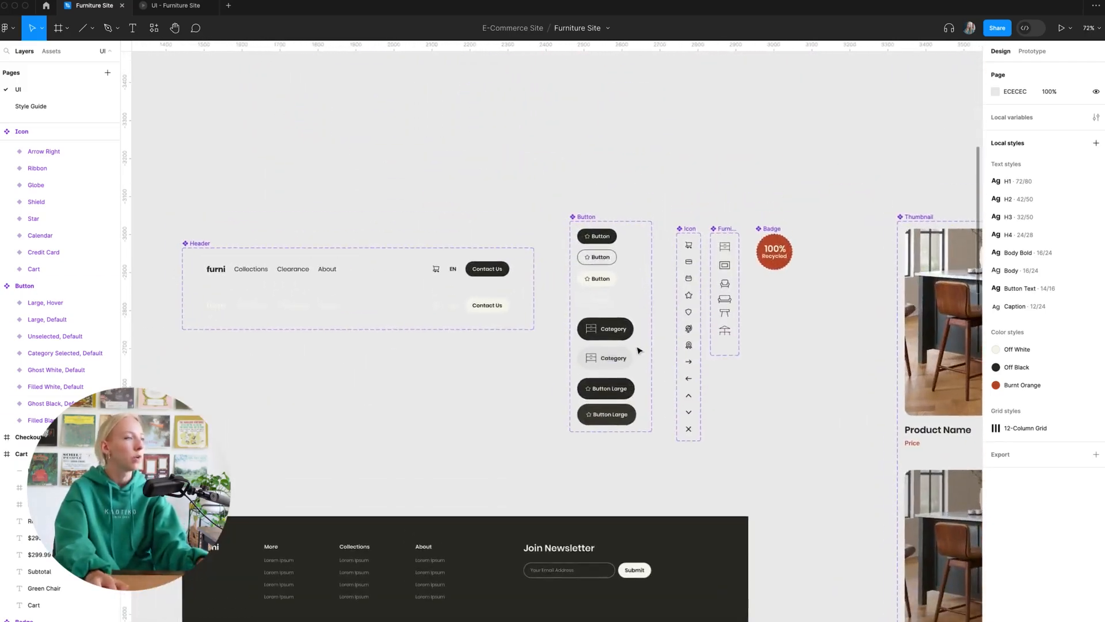
{"action": "scroll", "coordinate": [690, 369], "scroll_direction": "up", "scroll_amount": 5}
{"action": "left_click", "coordinate": [647, 335]}
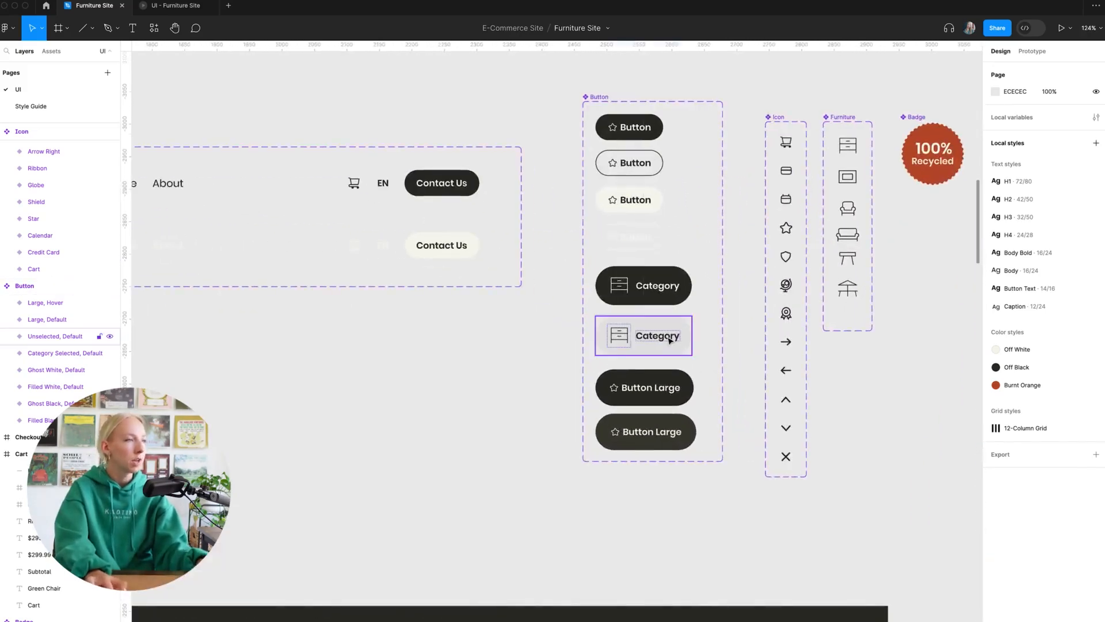
{"action": "left_click", "coordinate": [454, 361]}
{"action": "scroll", "coordinate": [454, 360], "scroll_direction": "left", "scroll_amount": 10}
{"action": "scroll", "coordinate": [627, 444], "scroll_direction": "up", "scroll_amount": 5}
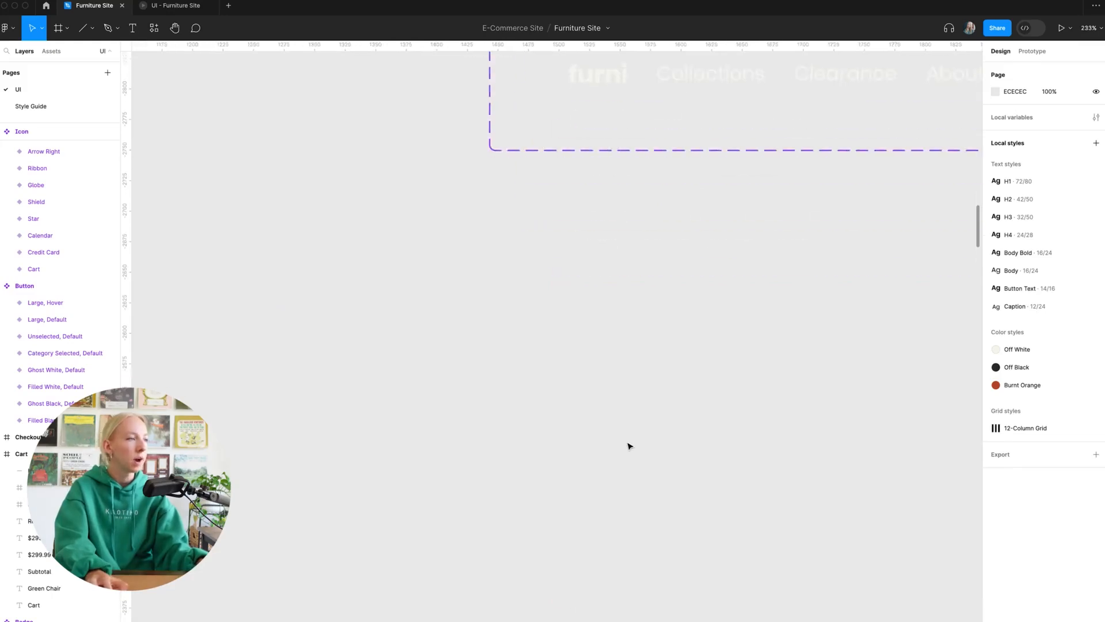
{"action": "left_click", "coordinate": [619, 397]}
{"action": "left_click_drag", "start_coordinate": [586, 383], "coordinate": [572, 398]}
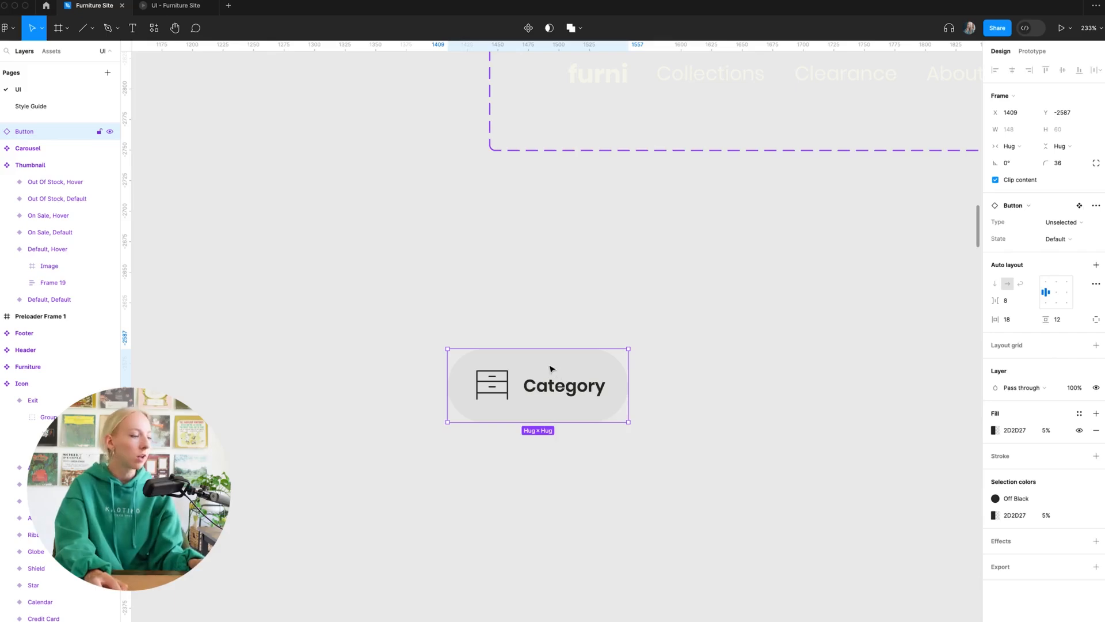
{"action": "left_click_drag", "start_coordinate": [578, 367], "coordinate": [513, 365]}
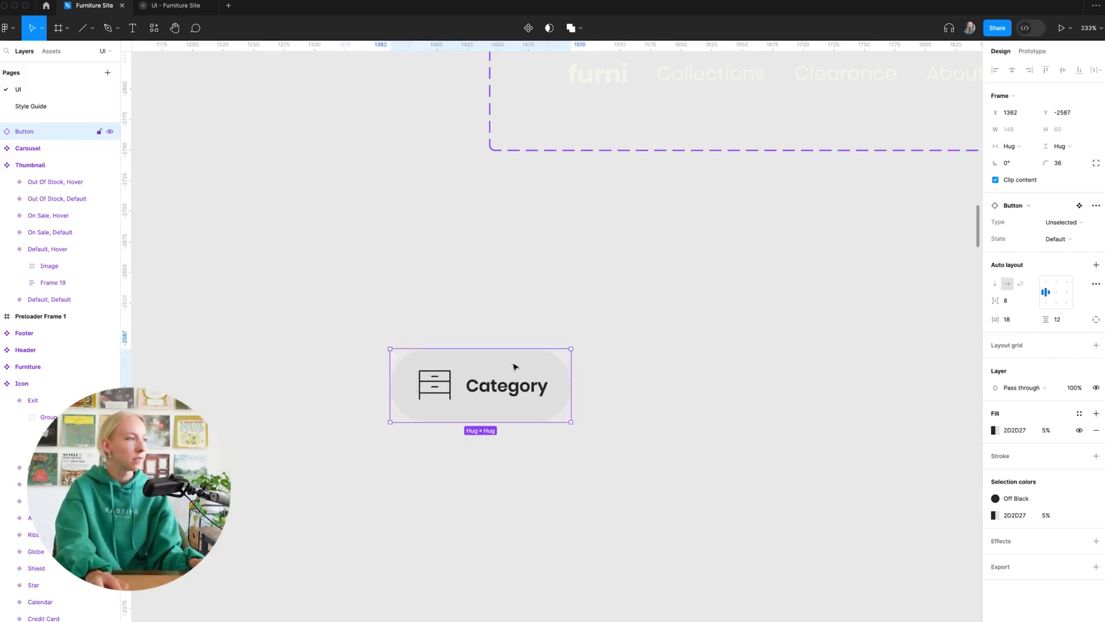
- Detach the copied Category button from its component and rename the resulting frame "Field"
{"action": "right_click", "coordinate": [512, 363]}
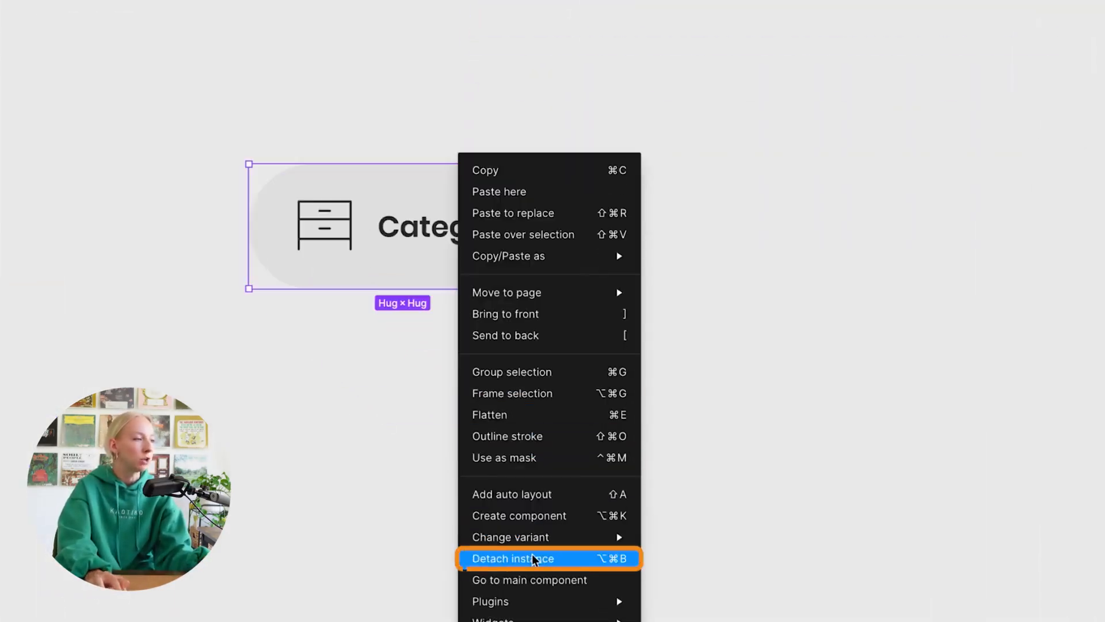
{"action": "left_click", "coordinate": [533, 566]}
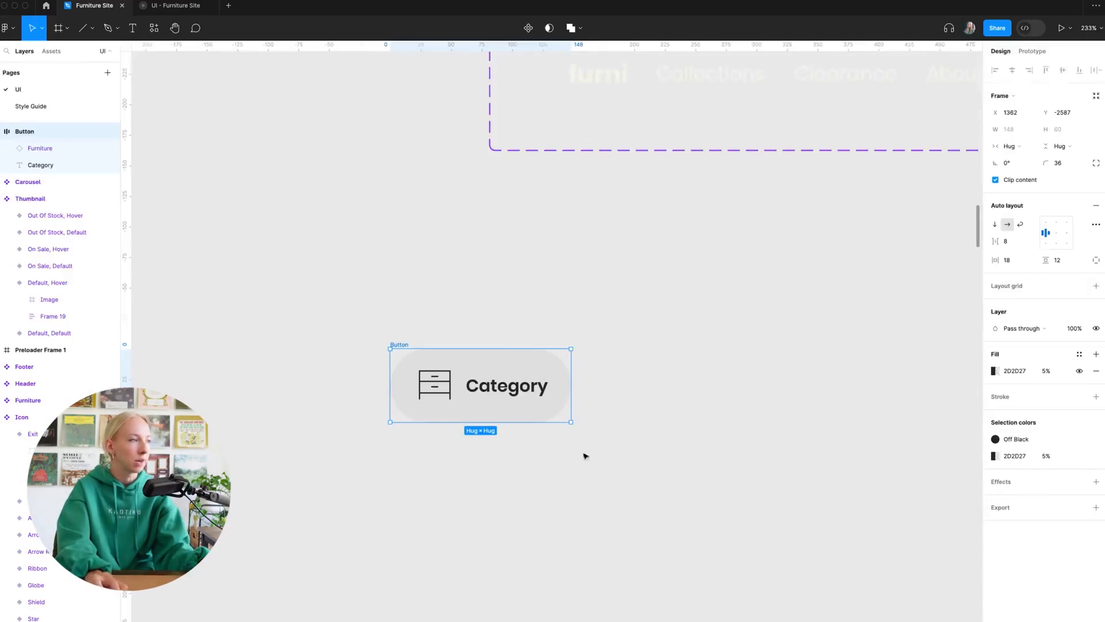
{"action": "left_click", "coordinate": [478, 321]}
{"action": "left_click", "coordinate": [408, 347]}
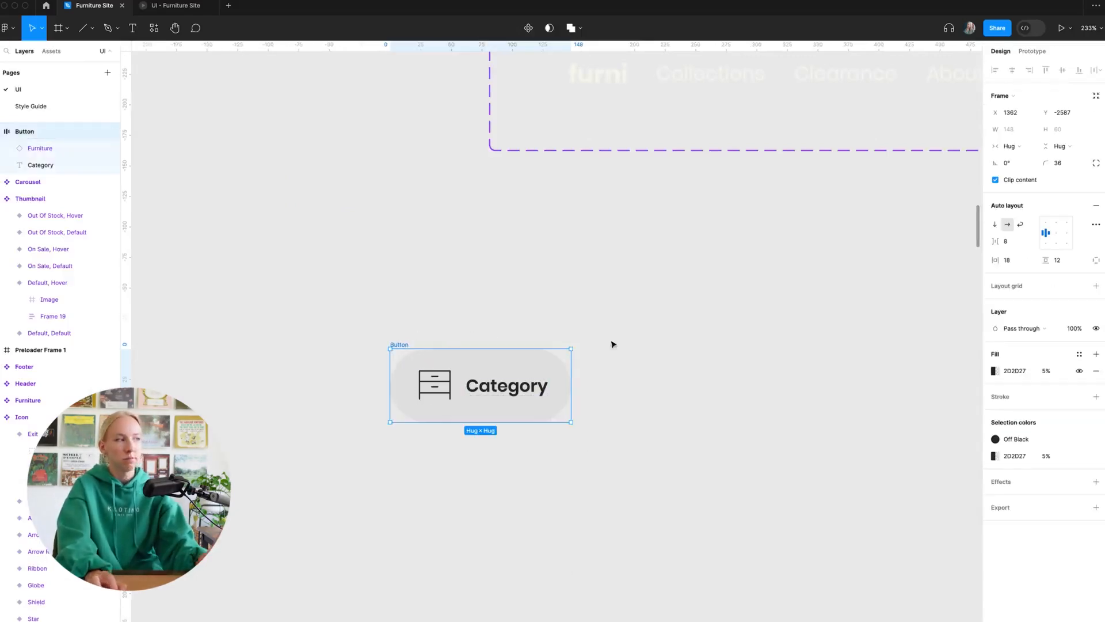
{"action": "double_click", "coordinate": [399, 344]}
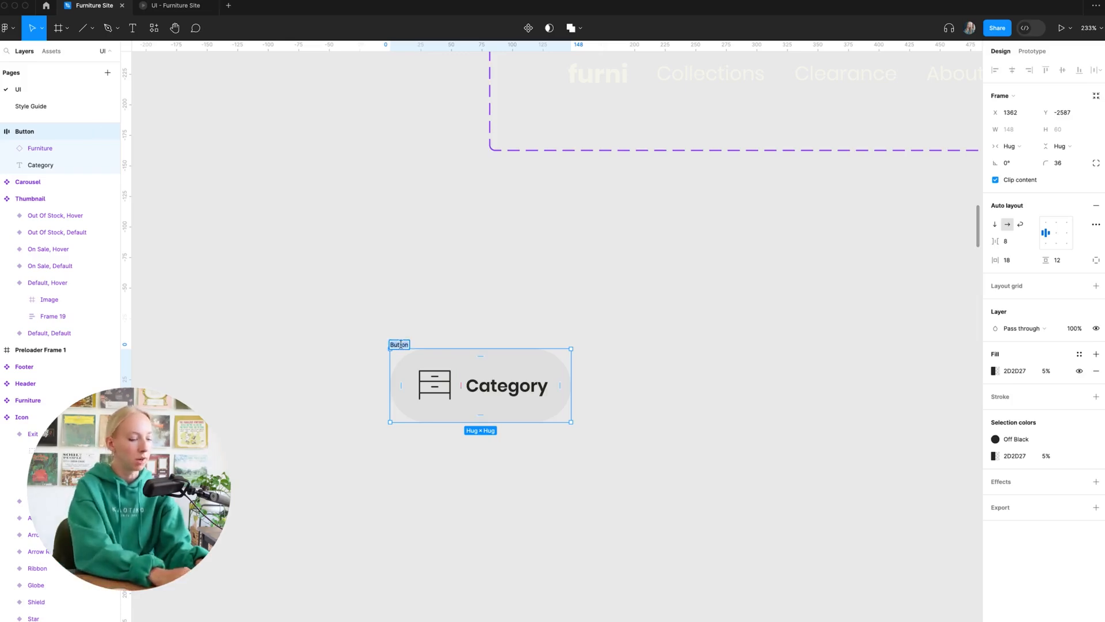
{"action": "type", "text": "Field"}
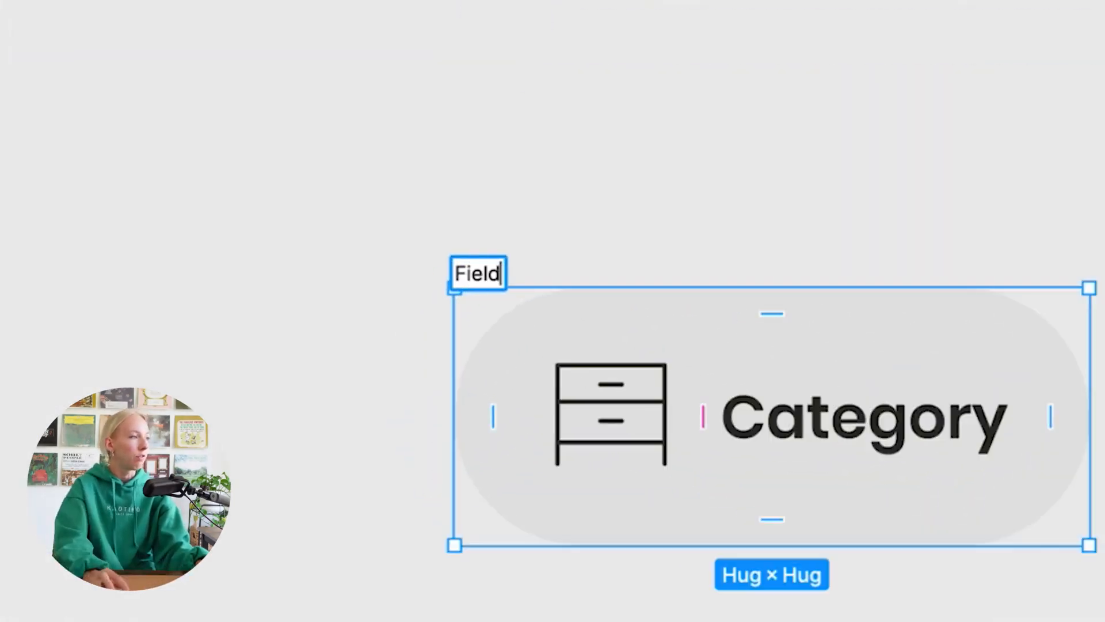
{"action": "left_click", "coordinate": [751, 169]}
- Delete the dresser icon from the Field frame and apply the Body text style to the Category label
{"action": "left_click", "coordinate": [638, 430]}
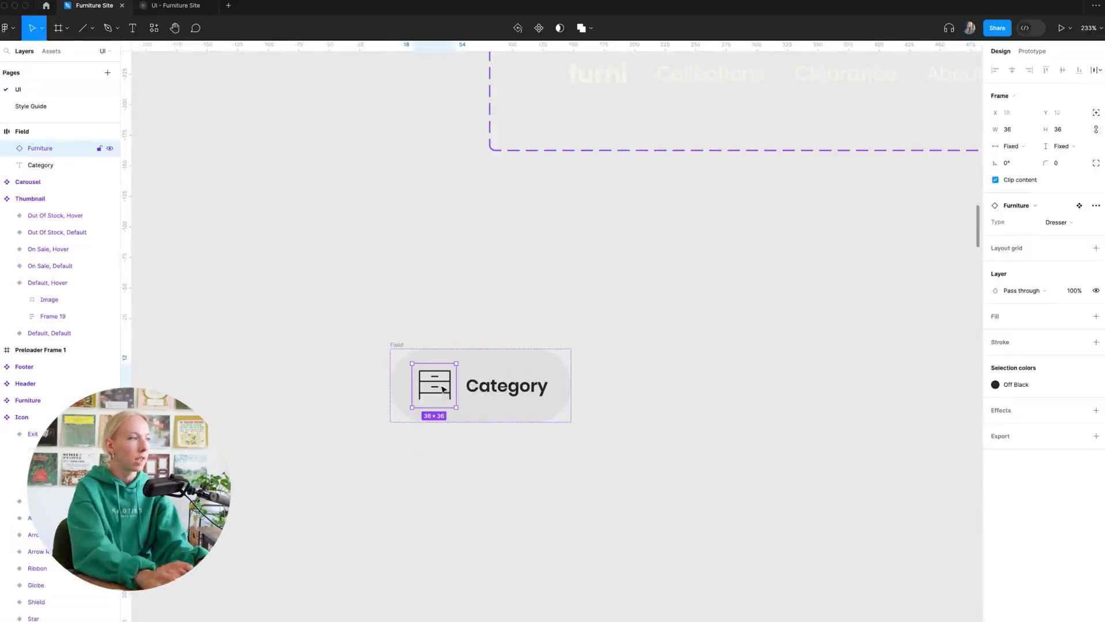
{"action": "key", "text": "Delete"}
{"action": "left_click", "coordinate": [480, 379]}
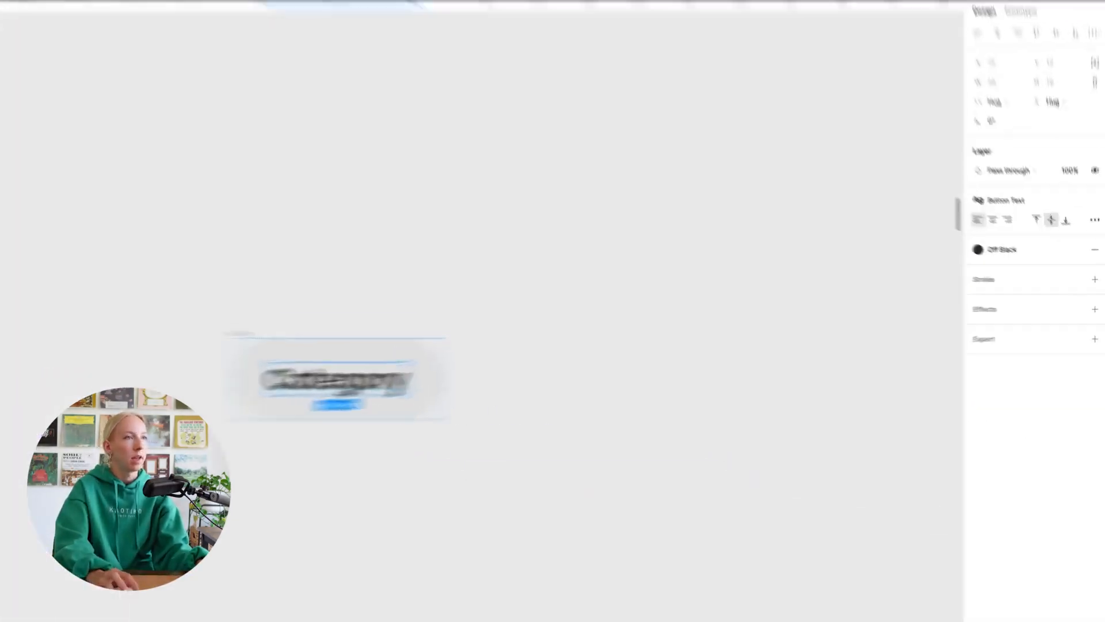
{"action": "left_click", "coordinate": [1028, 216]}
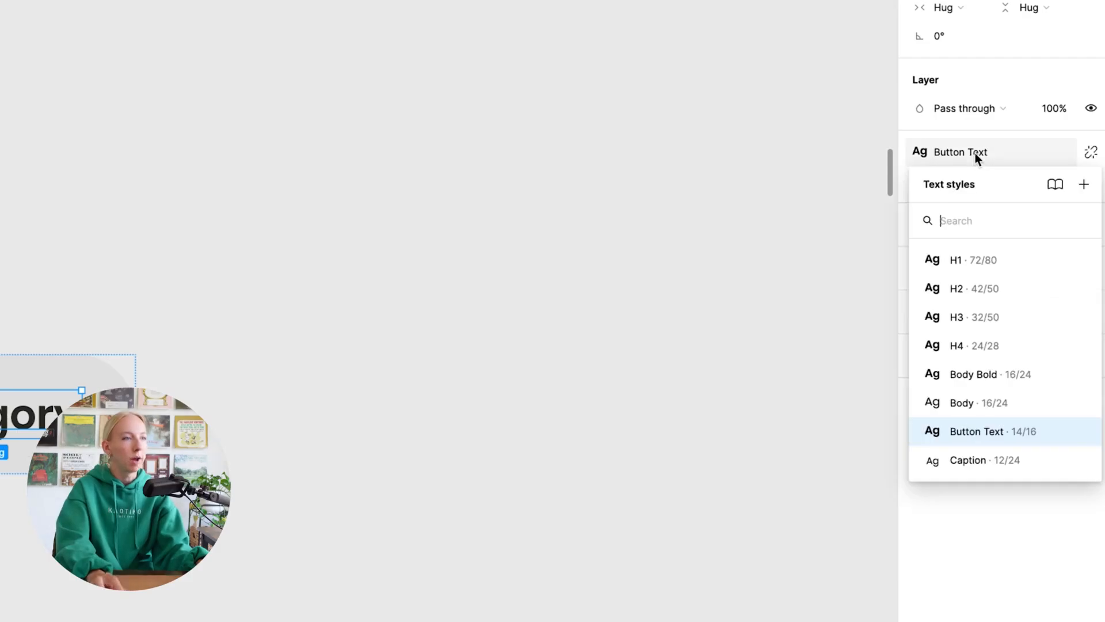
{"action": "left_click", "coordinate": [983, 403]}
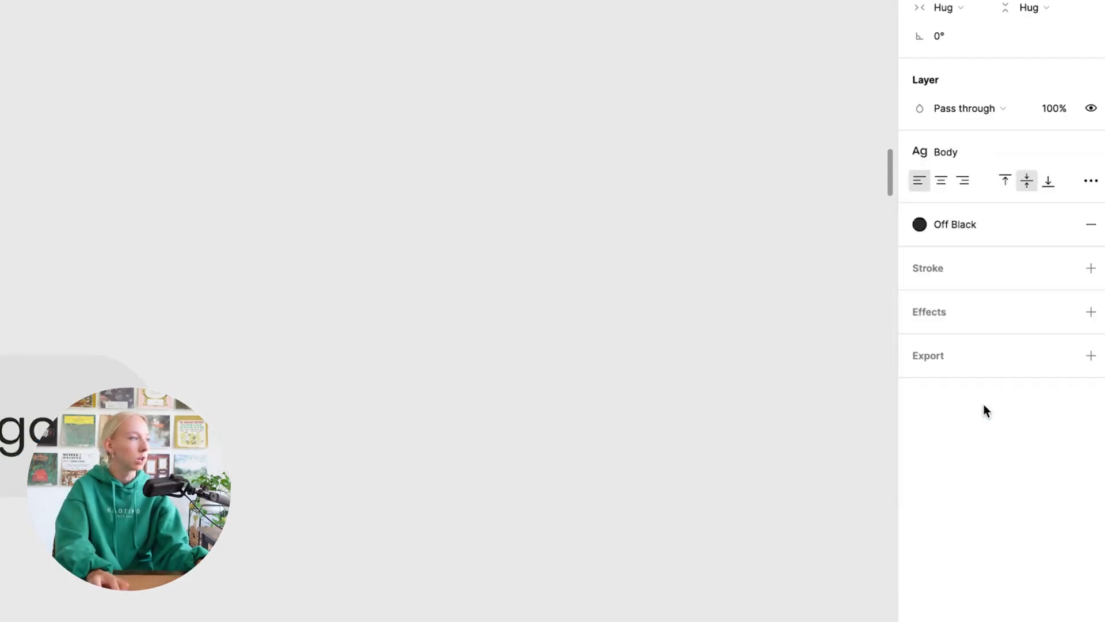
{"action": "left_click", "coordinate": [266, 443]}
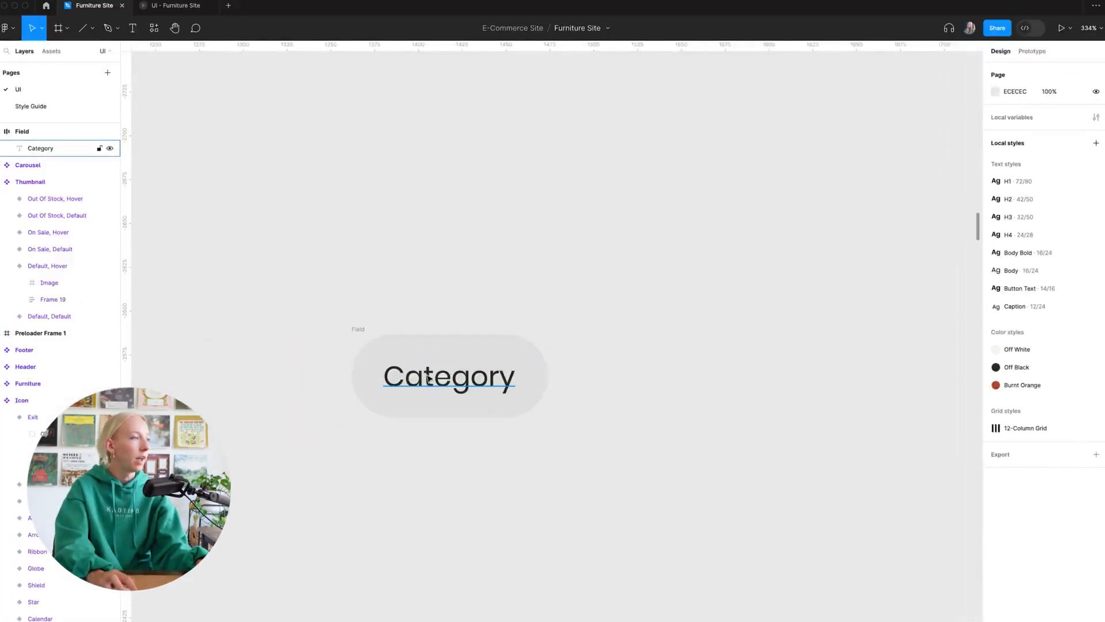
- Change the Category label inside the Field frame to "Field Text"
{"action": "double_click", "coordinate": [428, 378]}
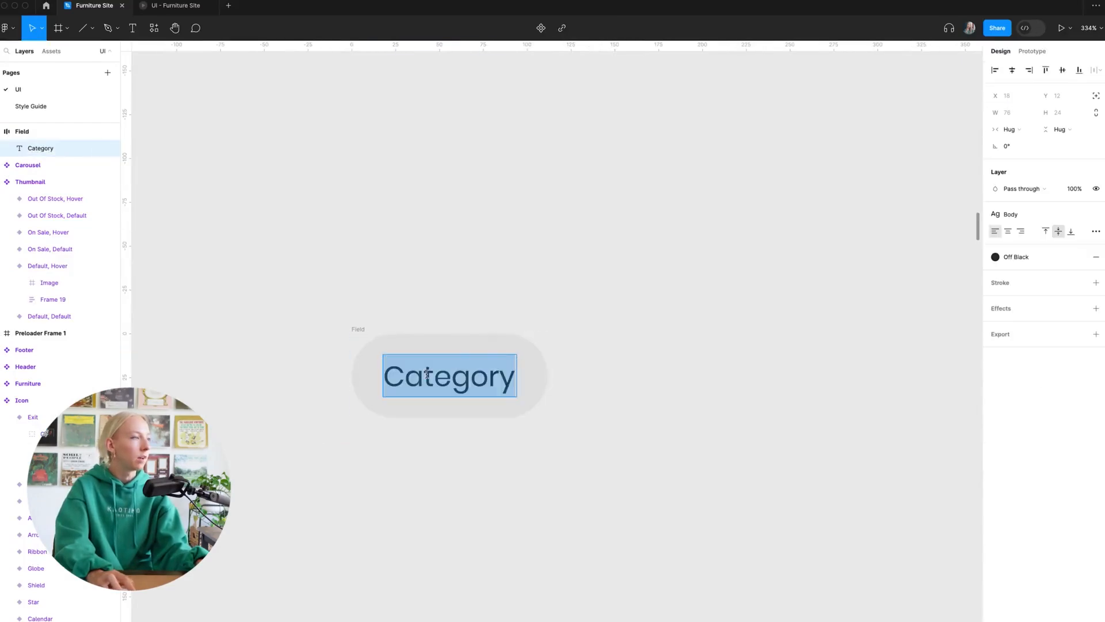
{"action": "type", "text": "Field Text"}
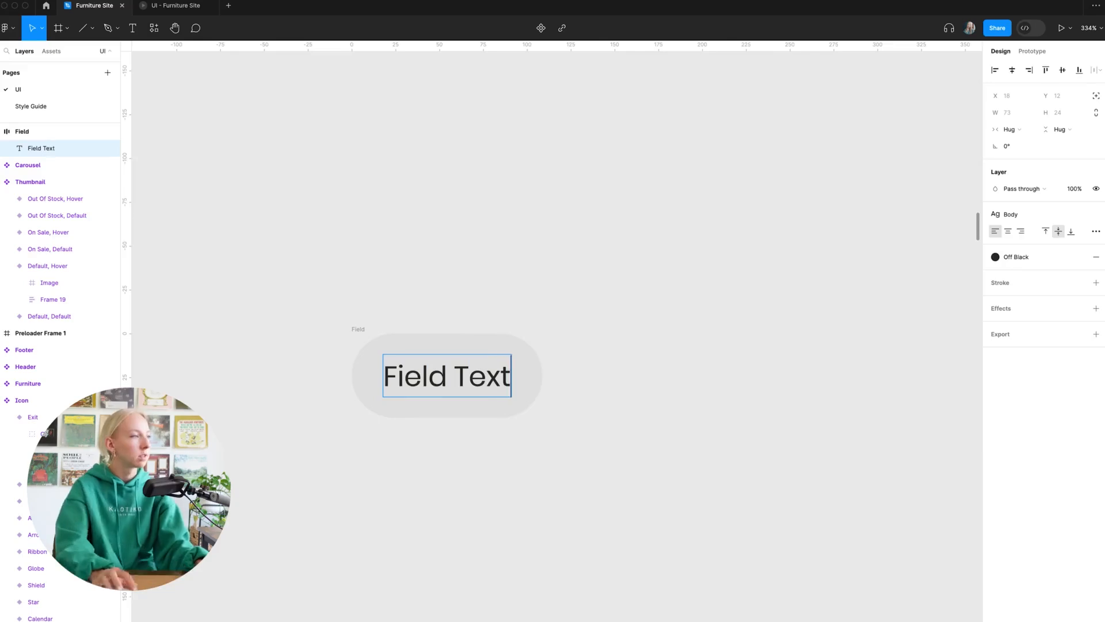
{"action": "key", "text": "Escape"}
{"action": "left_click", "coordinate": [525, 281]}
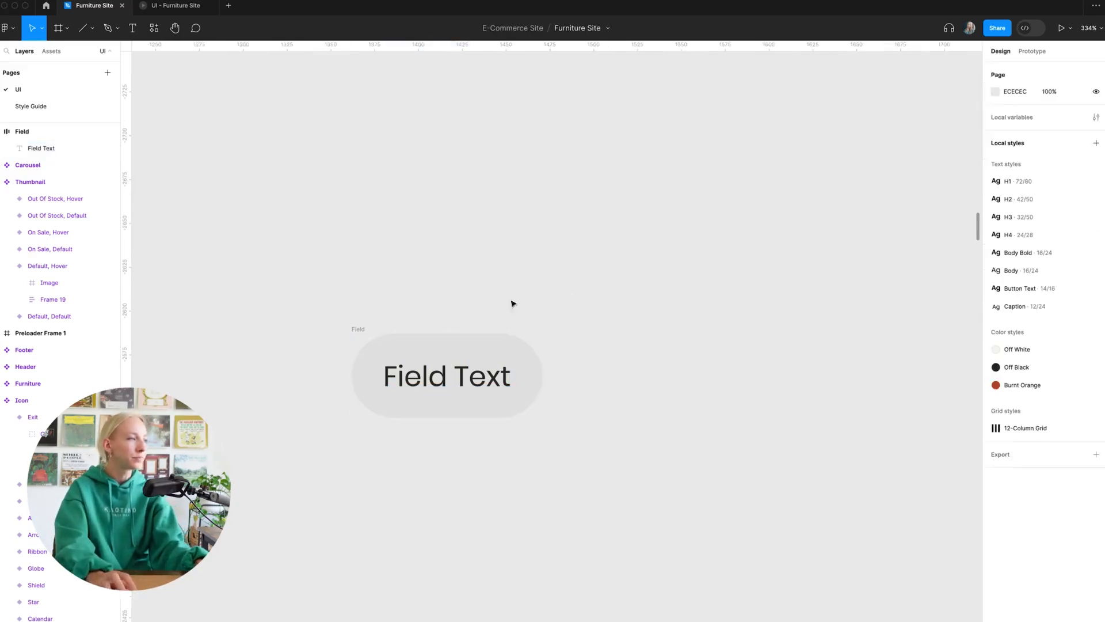
- Widen the Field frame to about 204 px, extending it to the right of its text
{"action": "left_click", "coordinate": [358, 329]}
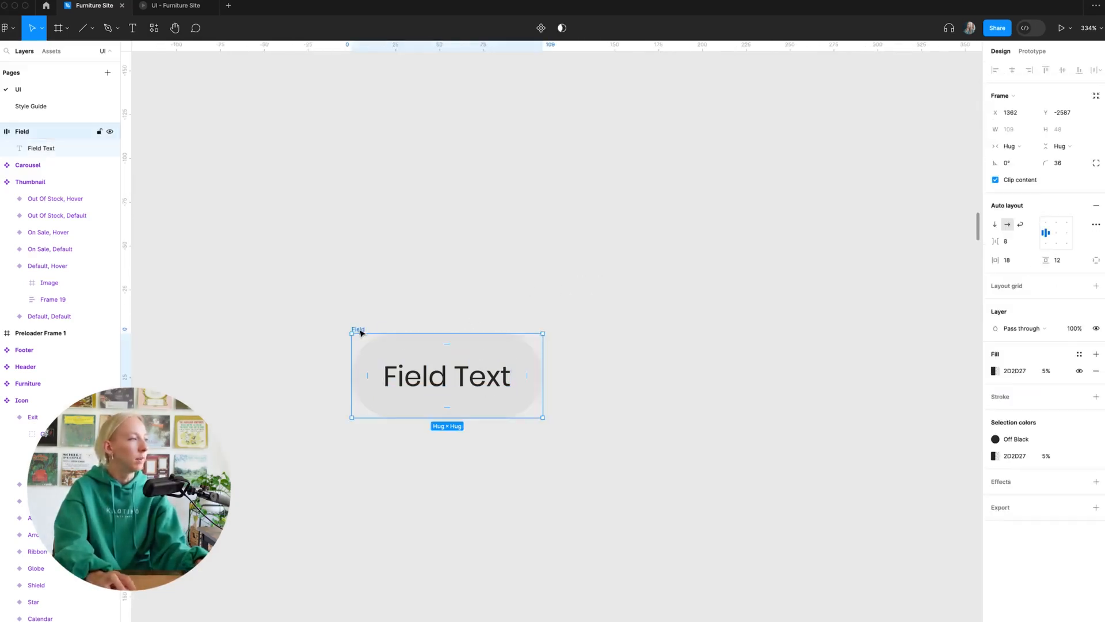
{"action": "scroll", "coordinate": [361, 332], "scroll_direction": "down", "scroll_amount": 3}
{"action": "scroll", "coordinate": [358, 330], "scroll_direction": "up", "scroll_amount": 3}
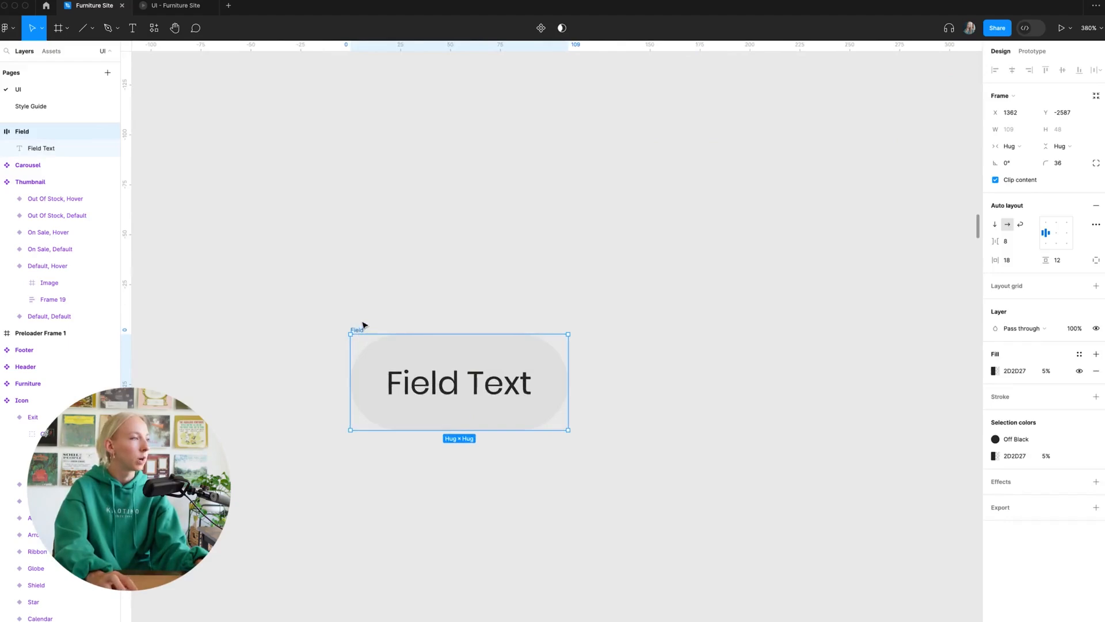
{"action": "left_click_drag", "start_coordinate": [358, 324], "coordinate": [359, 304]}
{"action": "scroll", "coordinate": [420, 333], "scroll_direction": "down", "scroll_amount": 2}
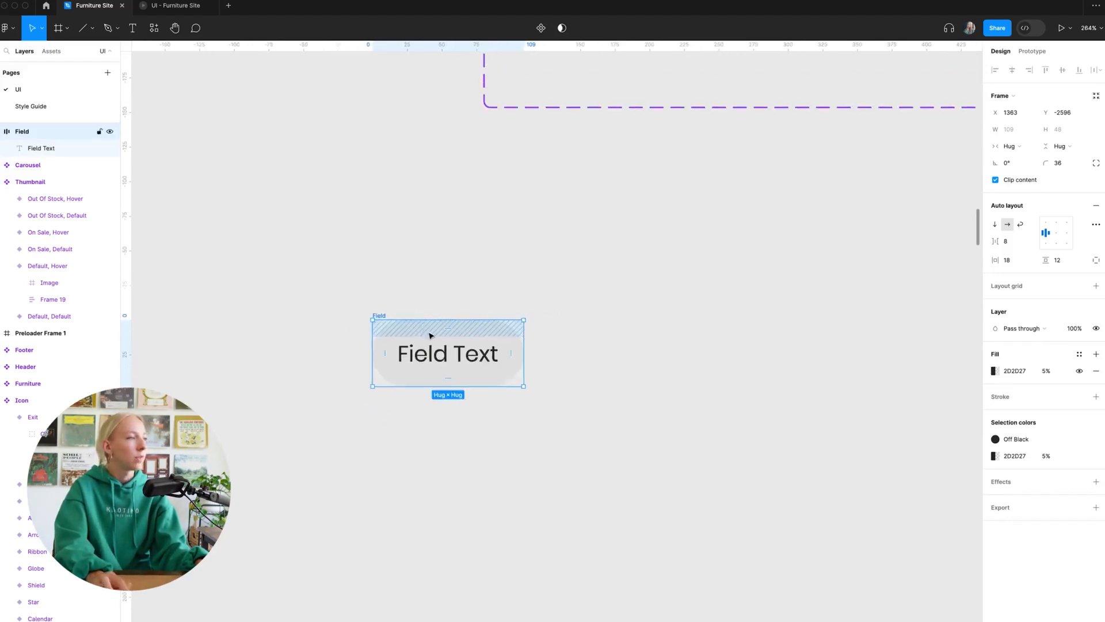
{"action": "left_click_drag", "start_coordinate": [529, 357], "coordinate": [655, 355]}
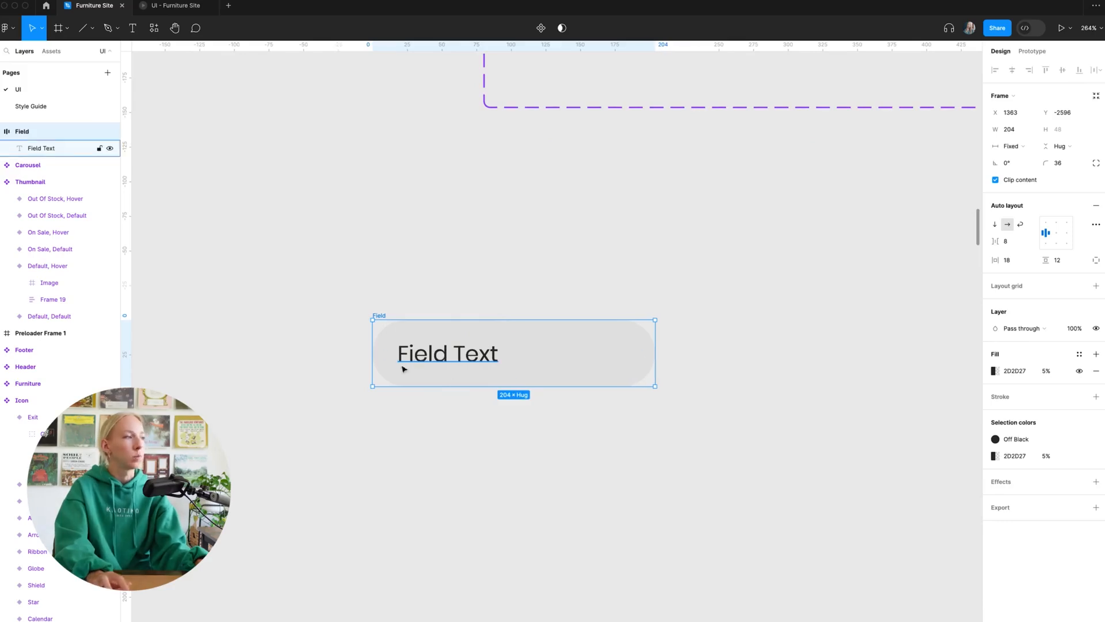
{"action": "left_click", "coordinate": [429, 440]}
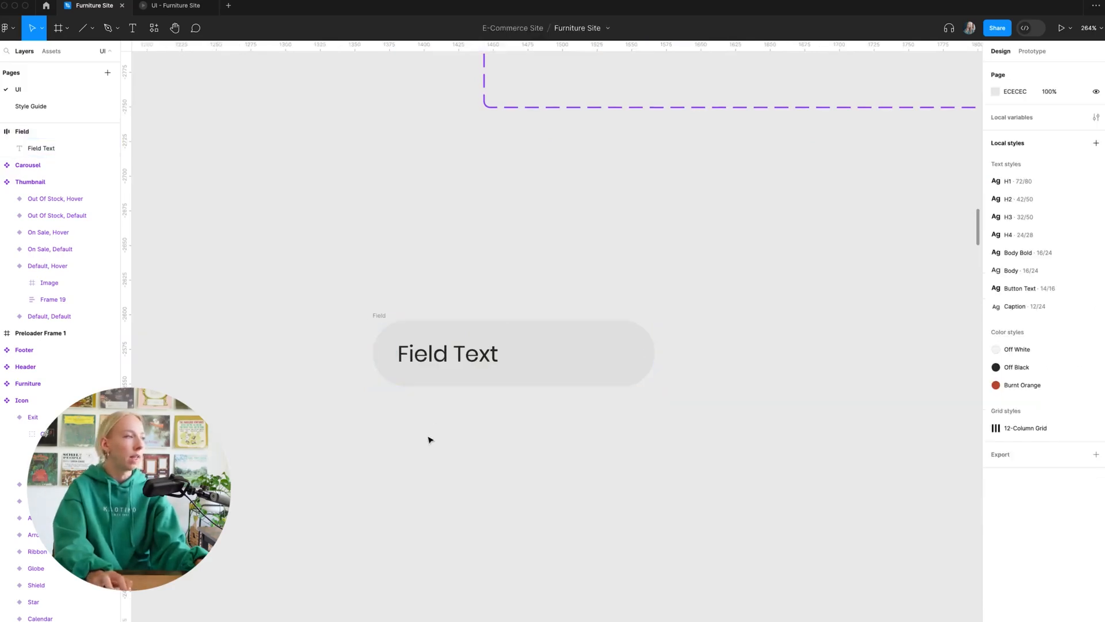
- Turn the Field frame into a component
{"action": "scroll", "coordinate": [436, 426], "scroll_direction": "down", "scroll_amount": 2}
{"action": "left_click", "coordinate": [363, 291]}
{"action": "left_click", "coordinate": [507, 249]}
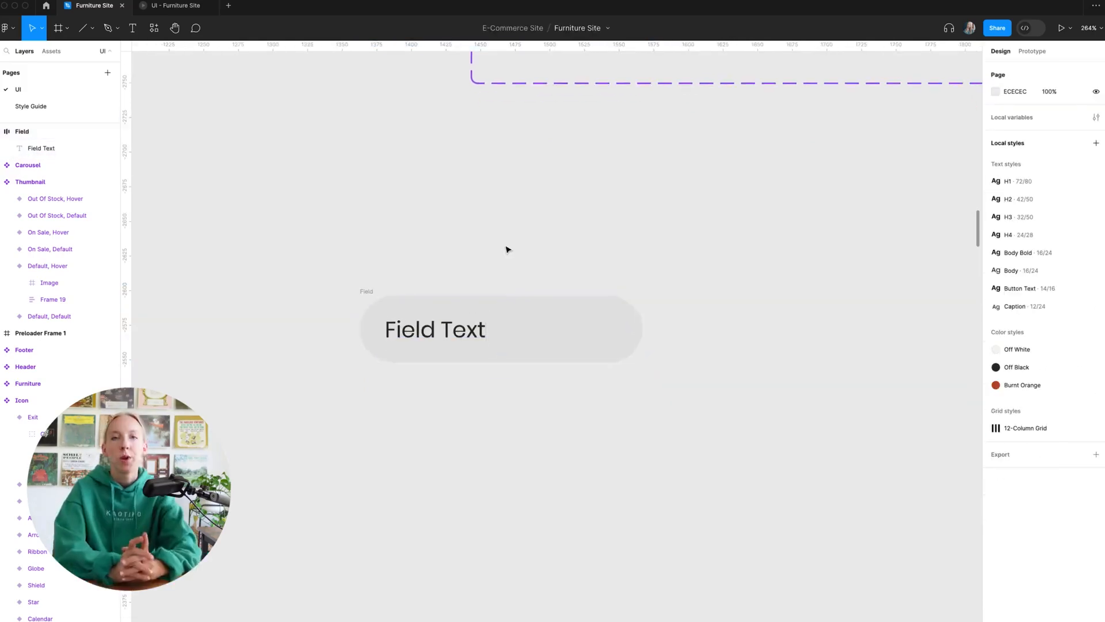
{"action": "left_click", "coordinate": [367, 292]}
{"action": "key", "text": "super+alt+k"}
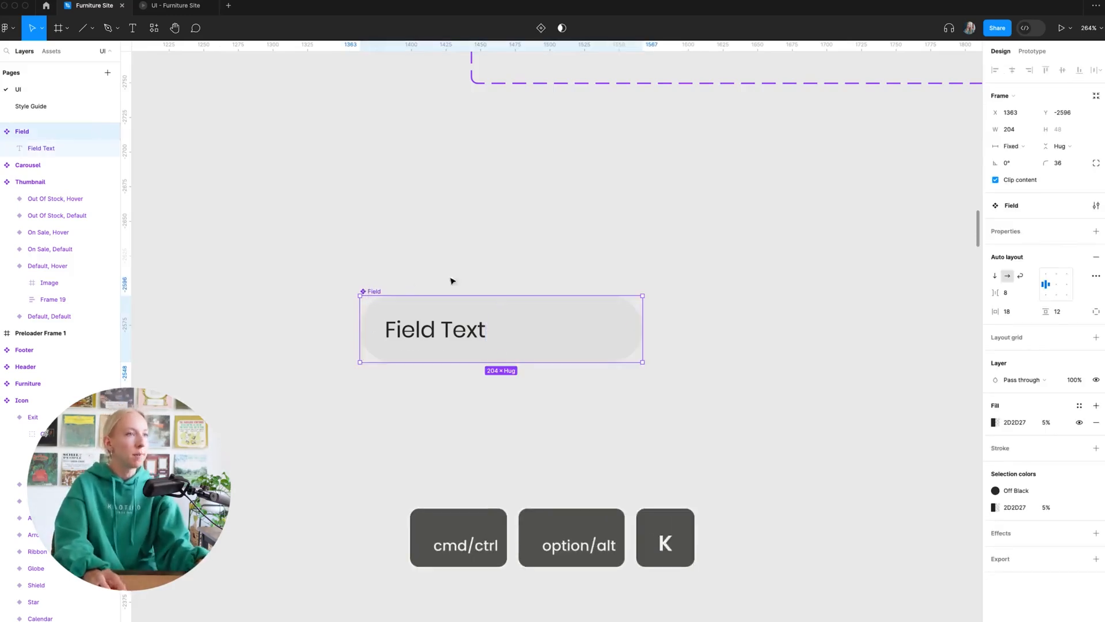
- Add a variant property to the Field component and create a second variant below the default one
{"action": "left_click", "coordinate": [1096, 231]}
{"action": "left_click", "coordinate": [1063, 265]}
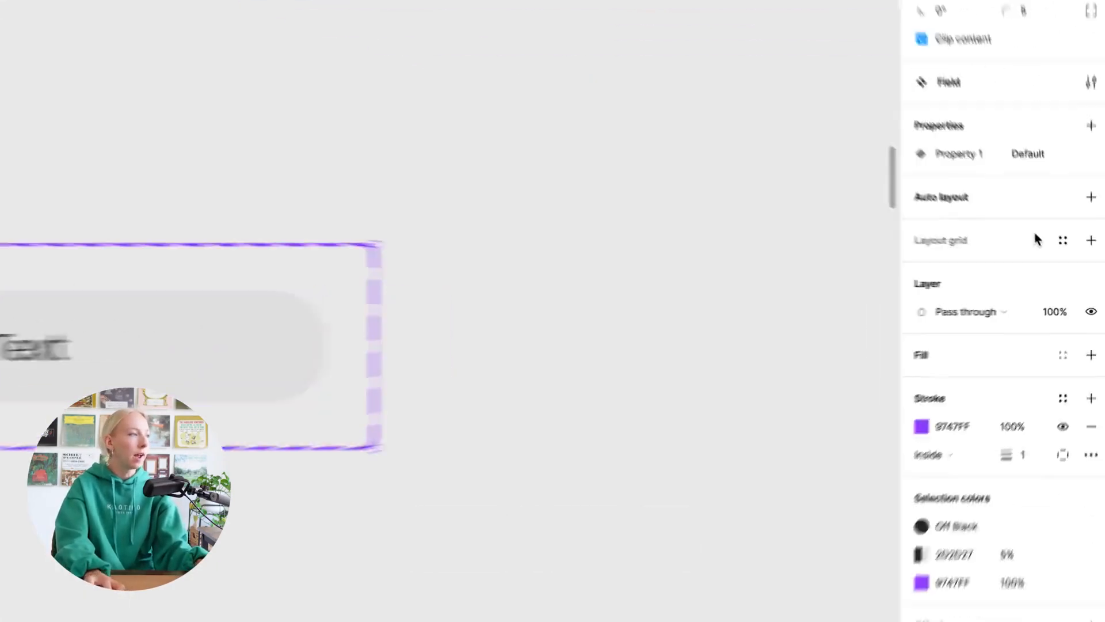
{"action": "left_click", "coordinate": [501, 410]}
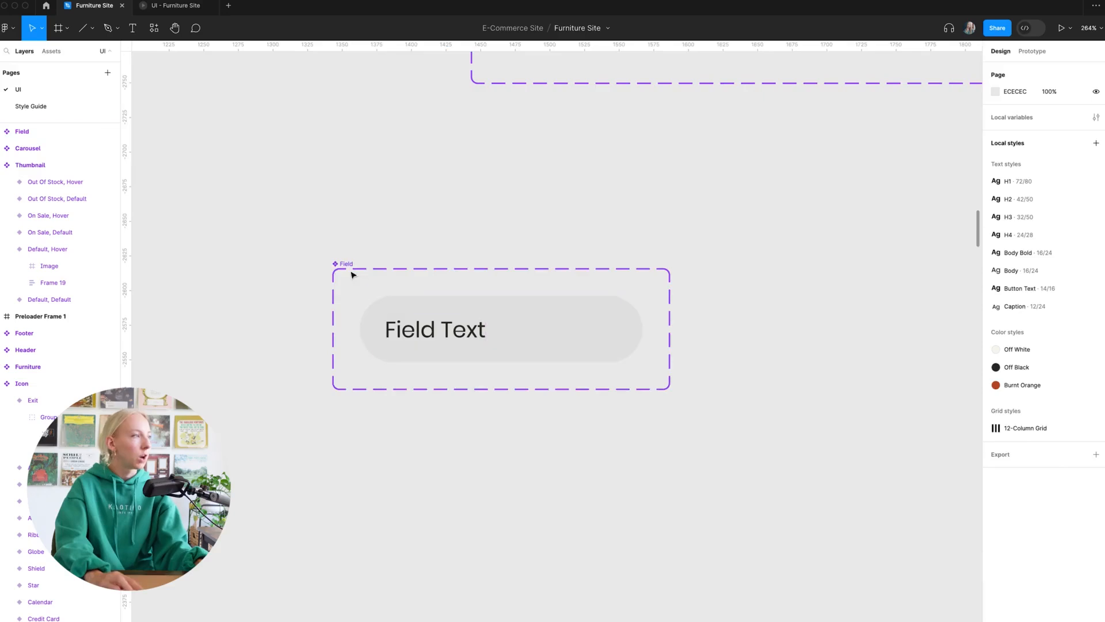
{"action": "left_click", "coordinate": [353, 275]}
{"action": "left_click", "coordinate": [500, 409]}
- Change the default variant's text to "Filled Text" and the second variant's text to "Sample Text"
{"action": "left_click", "coordinate": [552, 346]}
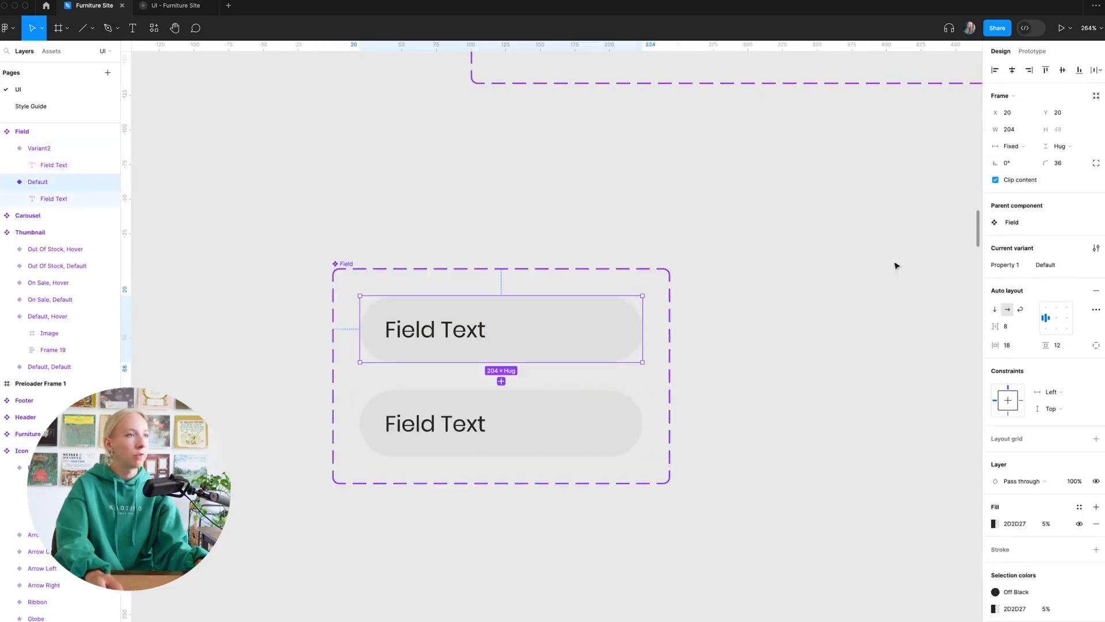
{"action": "double_click", "coordinate": [469, 330]}
{"action": "double_click", "coordinate": [457, 332]}
{"action": "type", "text": "Filled Text"}
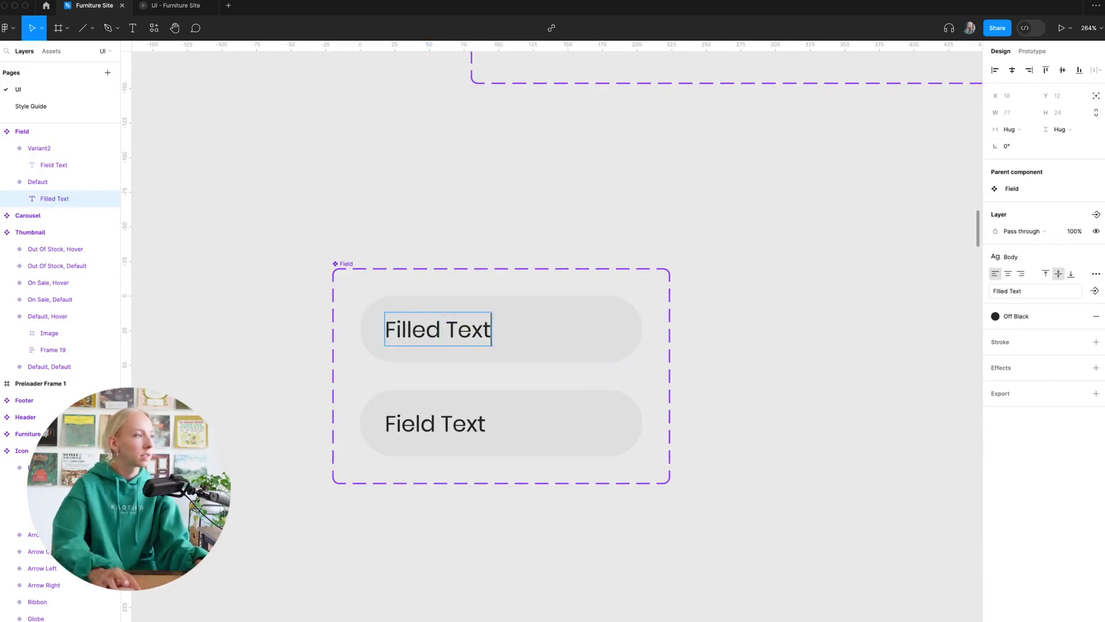
{"action": "double_click", "coordinate": [441, 435]}
{"action": "left_click", "coordinate": [441, 435]}
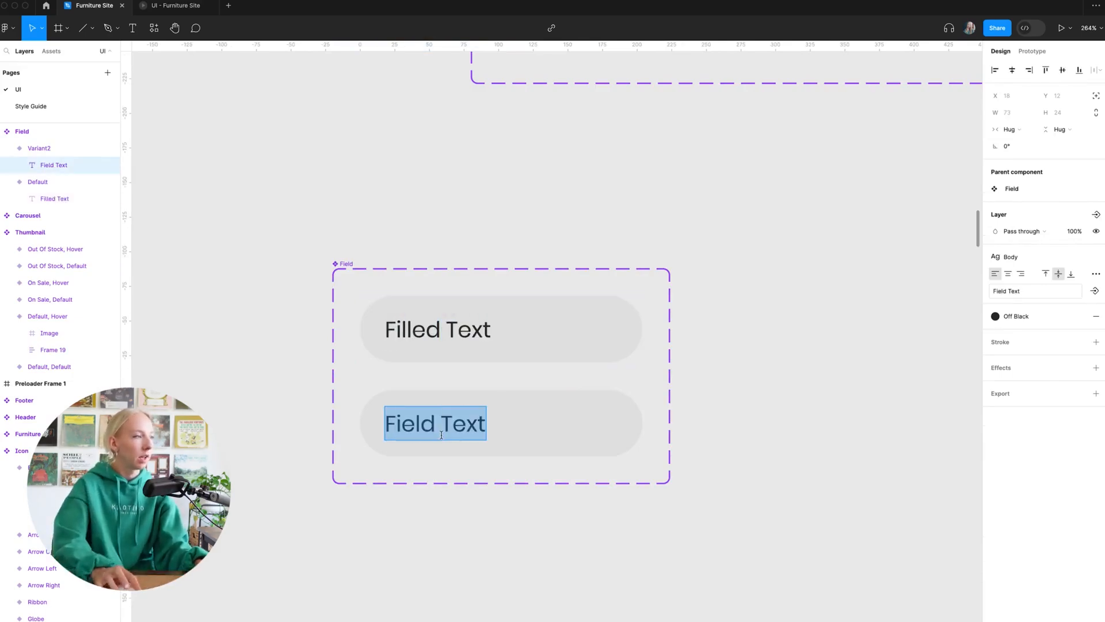
{"action": "type", "text": "Sample Text"}
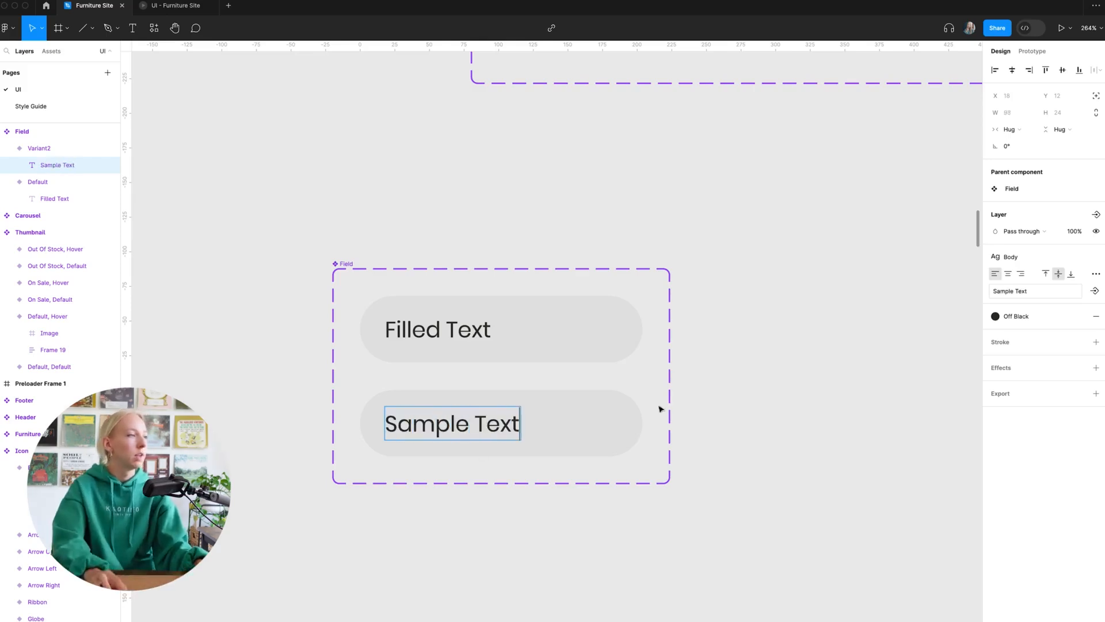
{"action": "left_click", "coordinate": [754, 409]}
- Detach the Body style from the Sample Text label and set its font weight to Light
{"action": "left_click", "coordinate": [492, 423], "text": "super"}
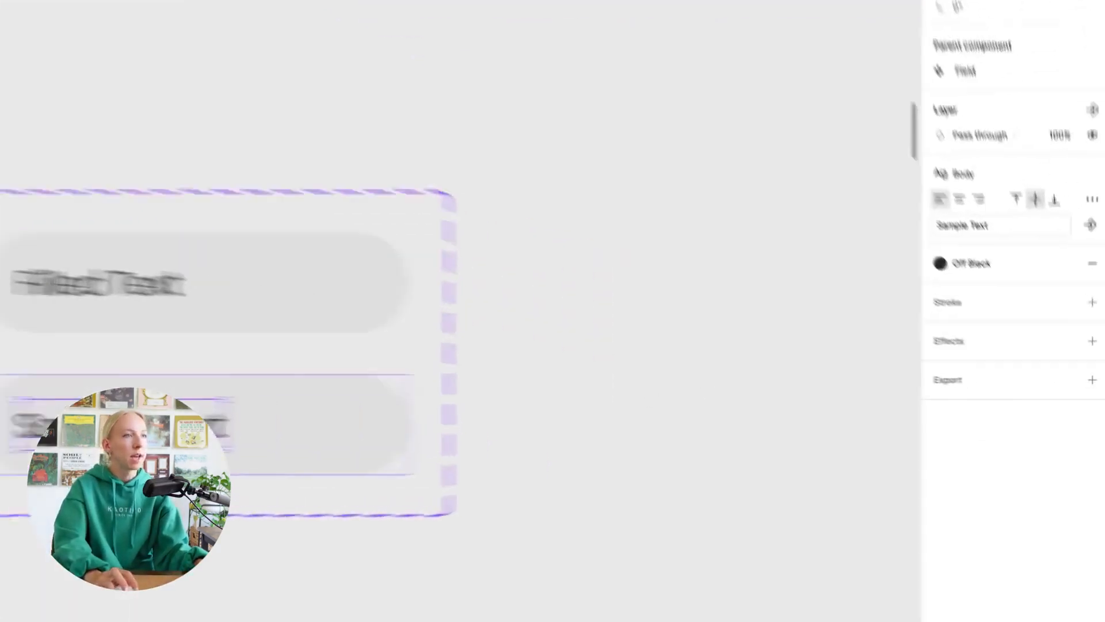
{"action": "left_click", "coordinate": [1088, 142]}
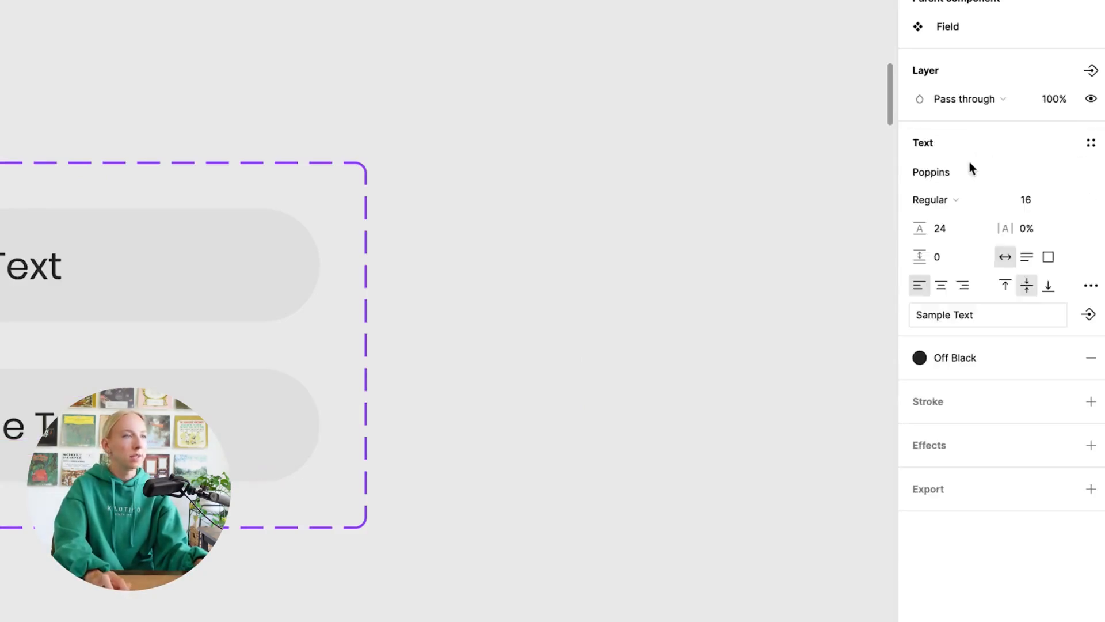
{"action": "left_click", "coordinate": [951, 204]}
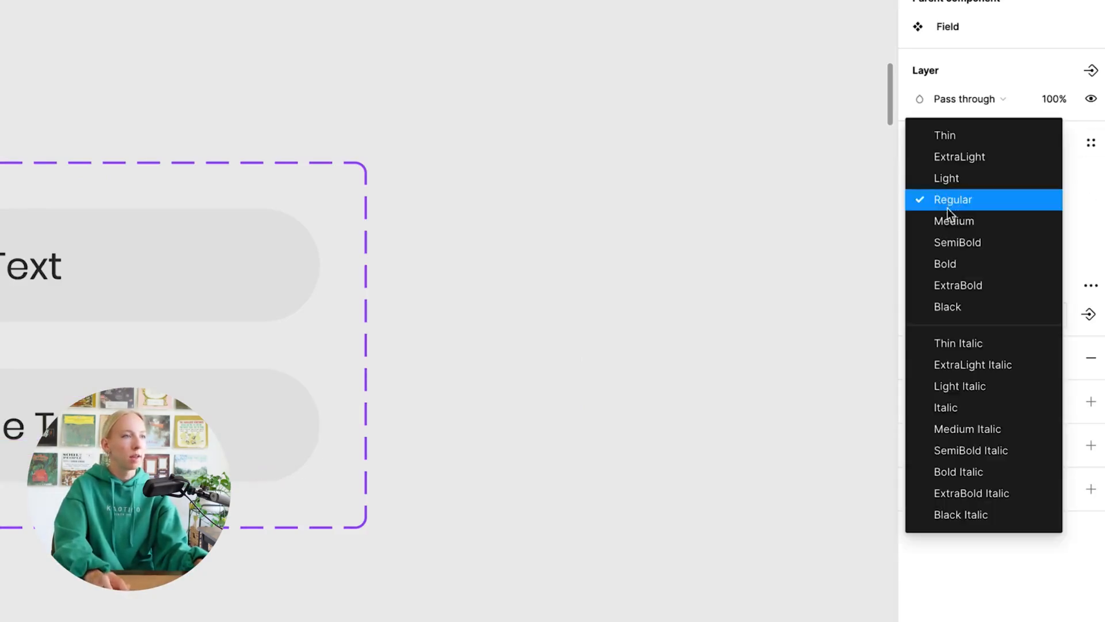
{"action": "left_click", "coordinate": [958, 177]}
{"action": "mouse_move", "coordinate": [925, 359]}
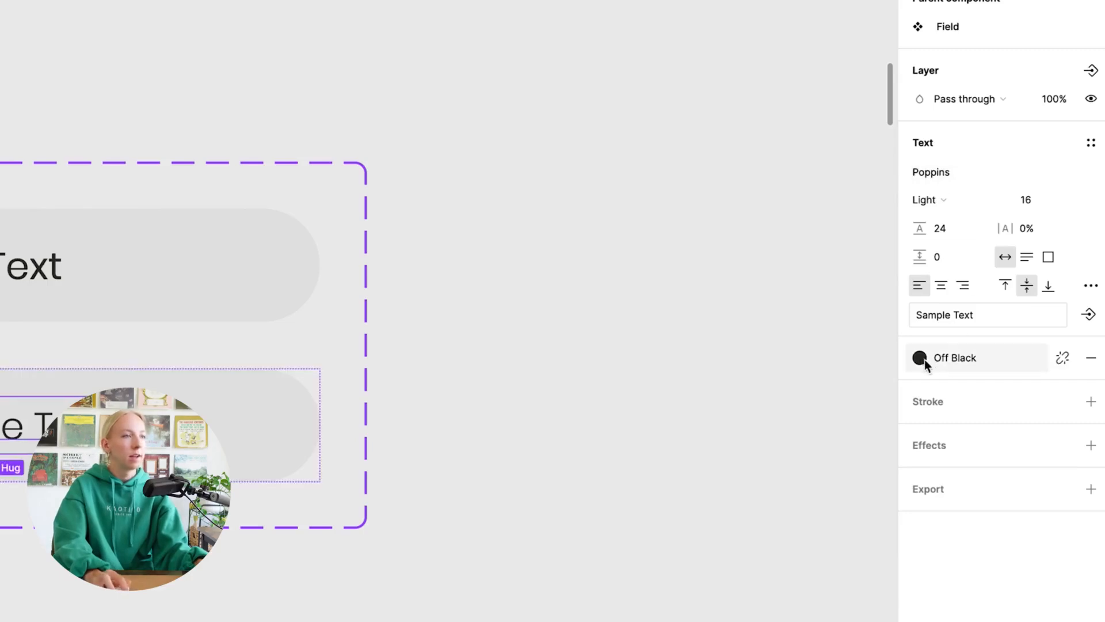
{"action": "left_click", "coordinate": [1001, 361]}
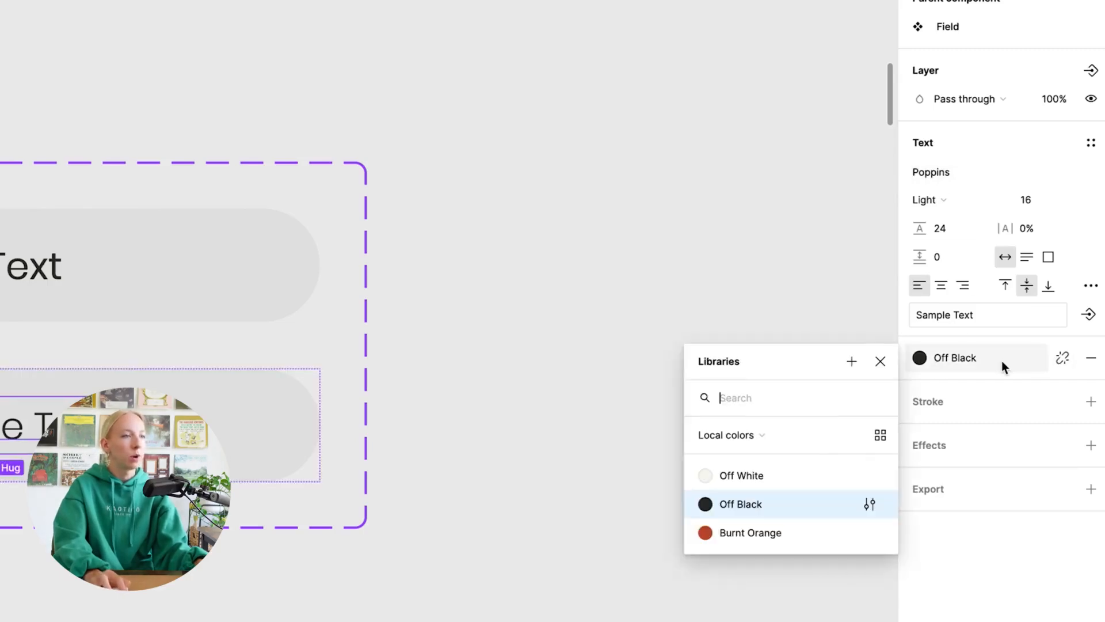
{"action": "left_click", "coordinate": [870, 505]}
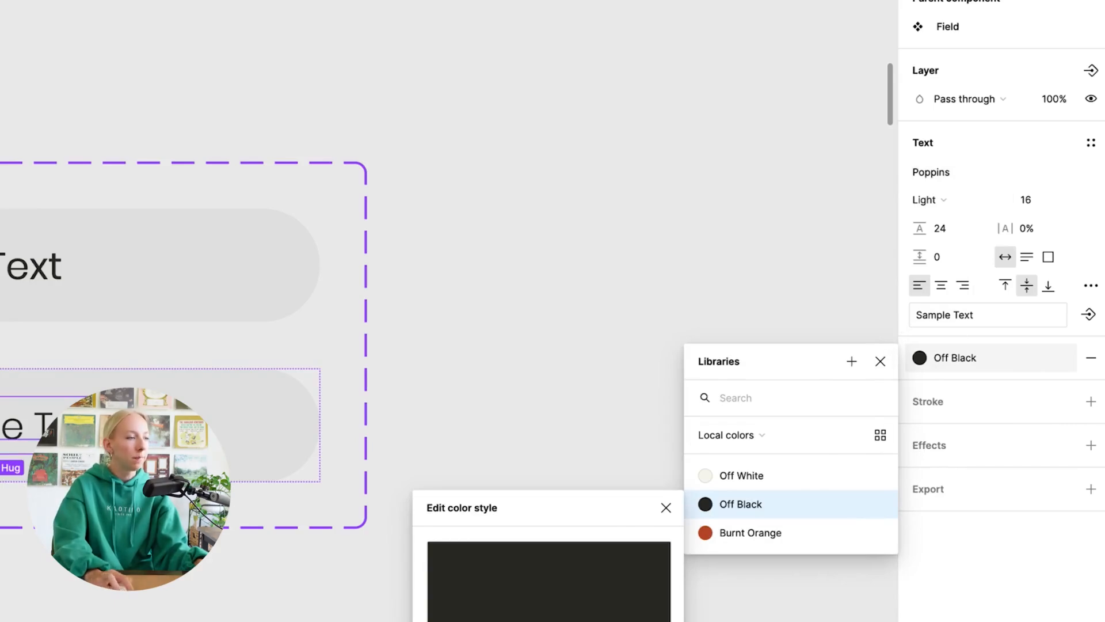
{"action": "left_click", "coordinate": [881, 361]}
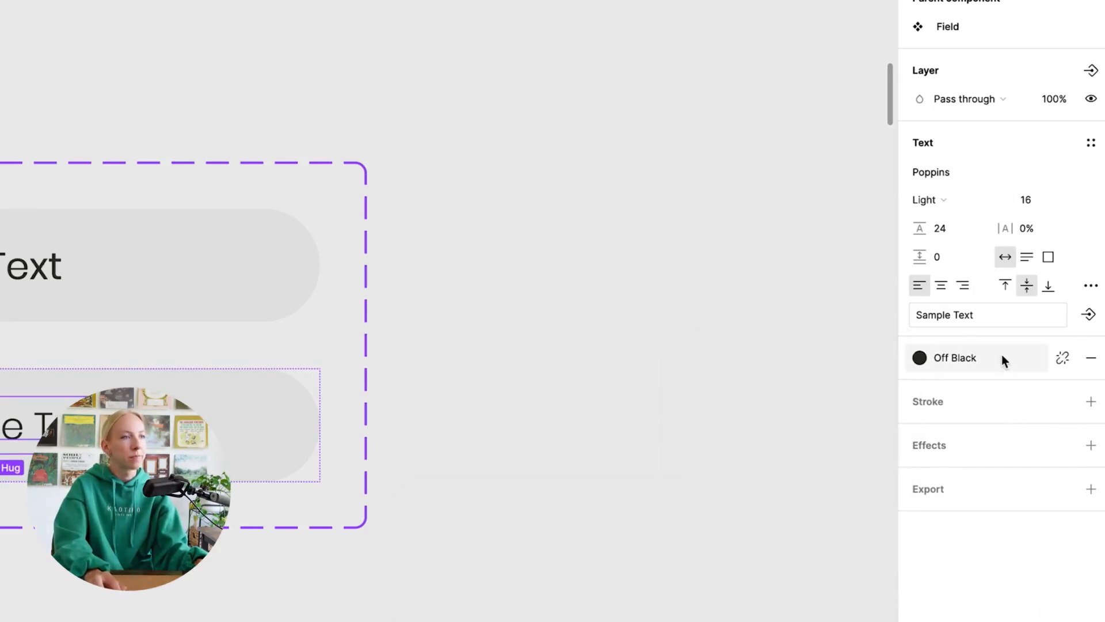
{"action": "key", "text": "Escape"}
- Set the Sample Text label's layer opacity to 75%
{"action": "double_click", "coordinate": [21, 424]}
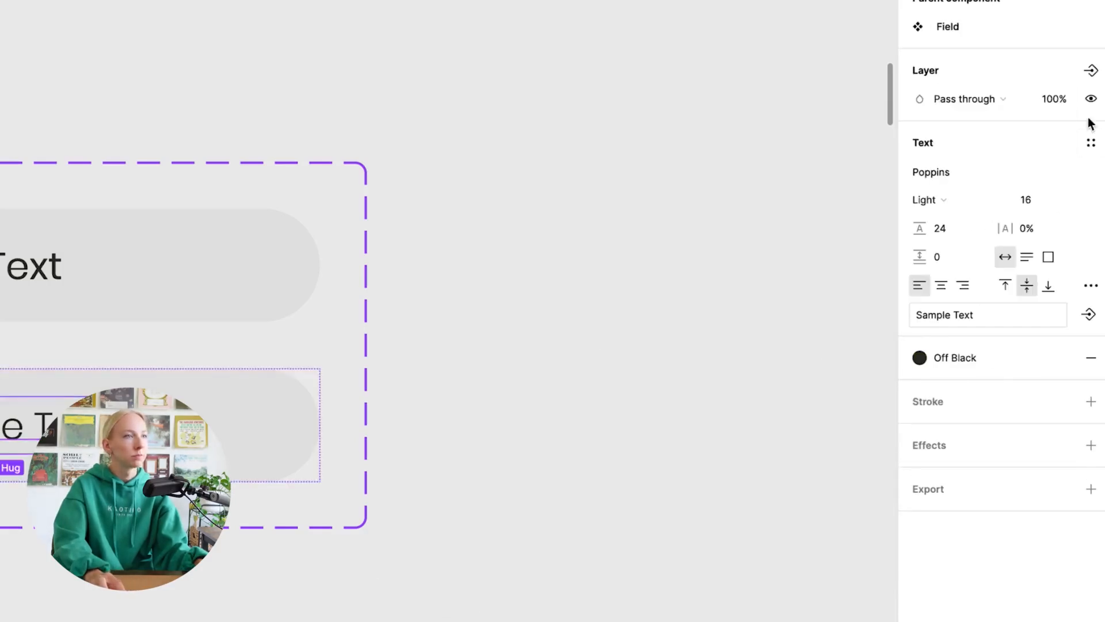
{"action": "left_click_drag", "start_coordinate": [1059, 100], "coordinate": [1027, 97]}
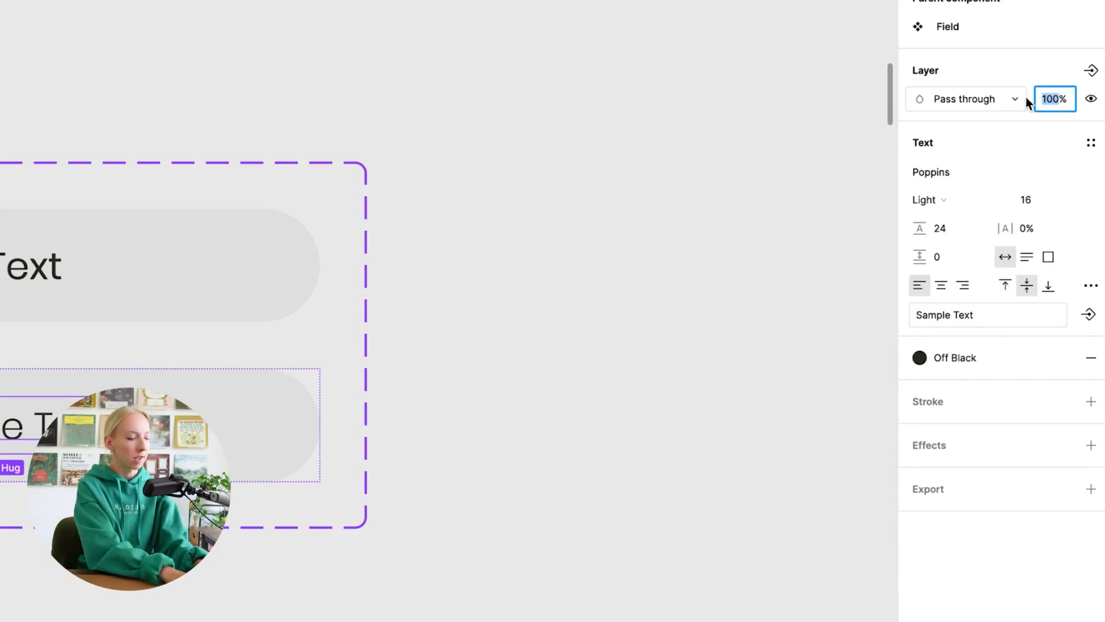
{"action": "type", "text": "75"}
{"action": "key", "text": "Return"}
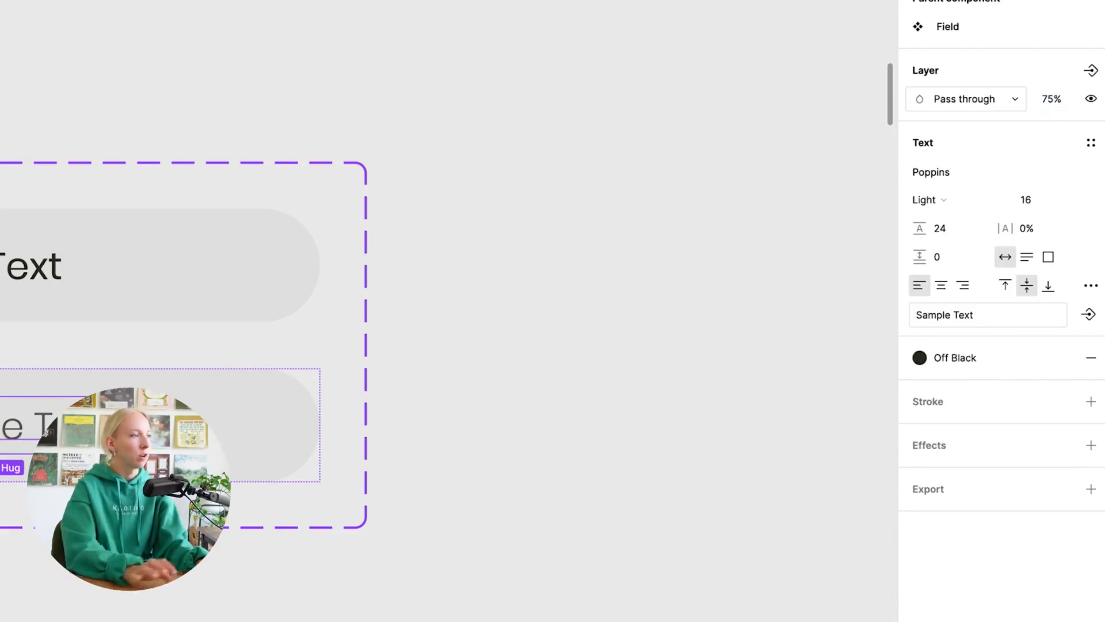
{"action": "left_click", "coordinate": [441, 316]}
- Rename the Field component's variant property to State and set the default variant's value to Filled
{"action": "scroll", "coordinate": [563, 314], "scroll_direction": "down", "scroll_amount": 1}
{"action": "left_click", "coordinate": [357, 290]}
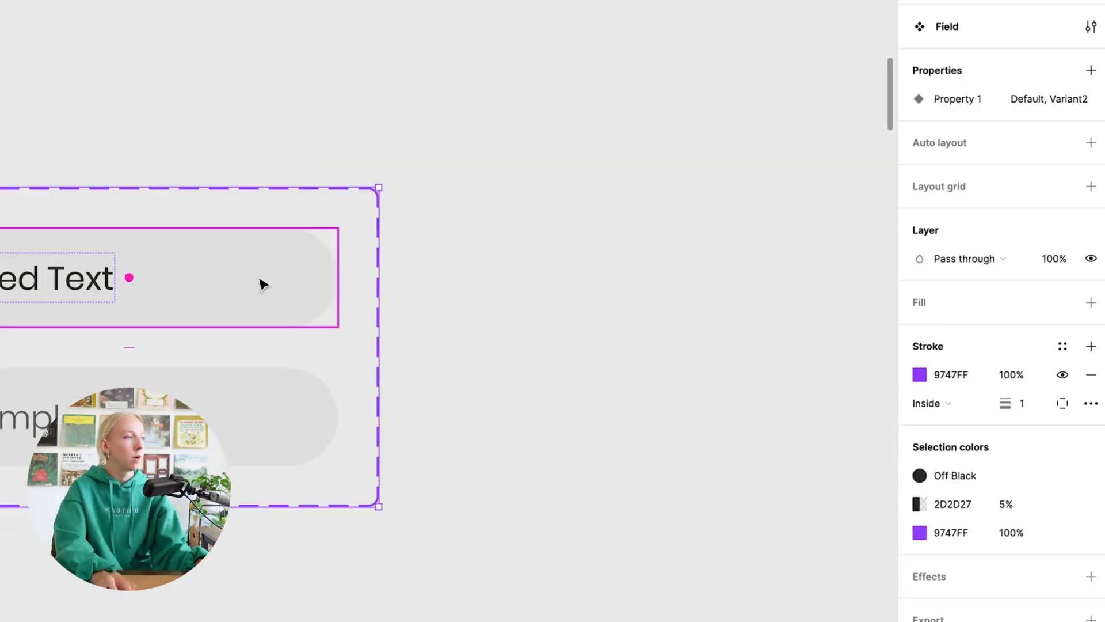
{"action": "left_click", "coordinate": [415, 288]}
{"action": "left_click", "coordinate": [296, 281]}
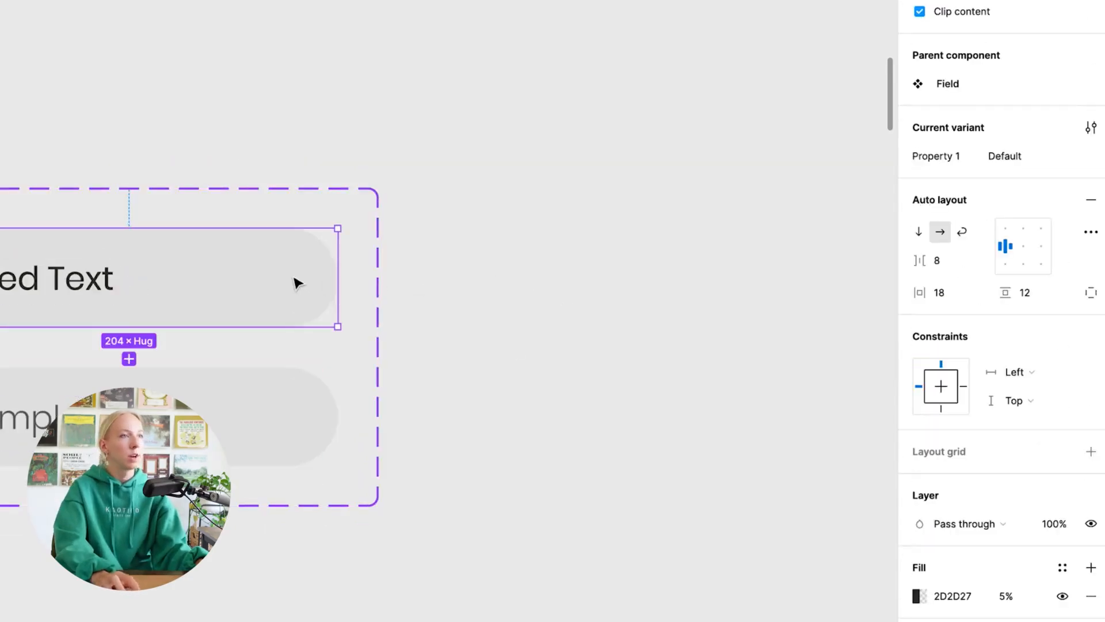
{"action": "double_click", "coordinate": [949, 158]}
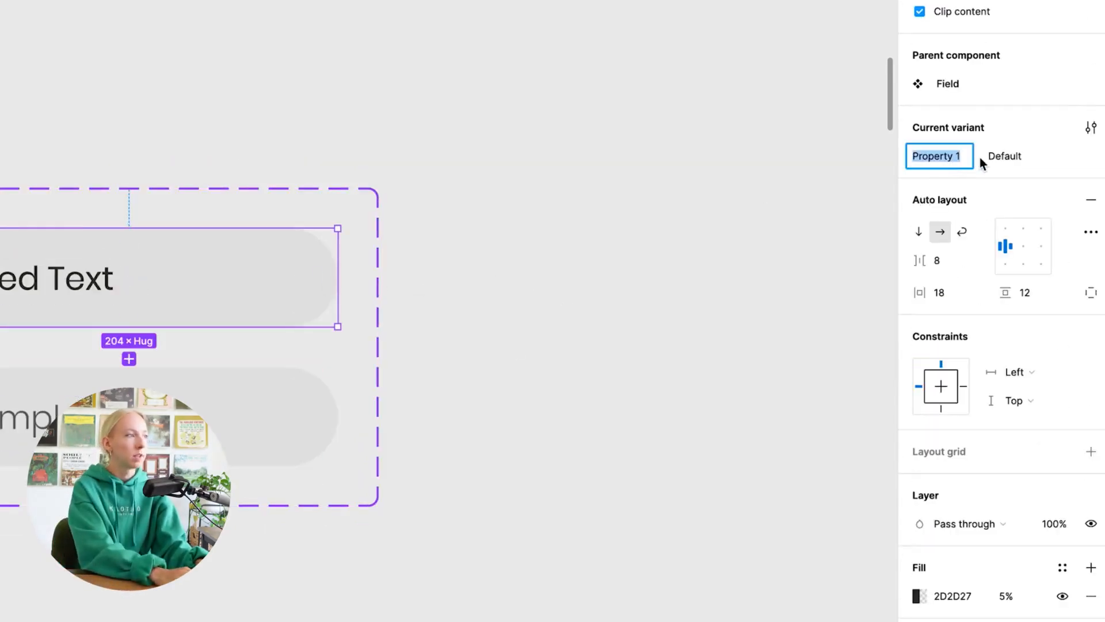
{"action": "type", "text": "State"}
{"action": "left_click", "coordinate": [1036, 155]}
{"action": "type", "text": "F"}
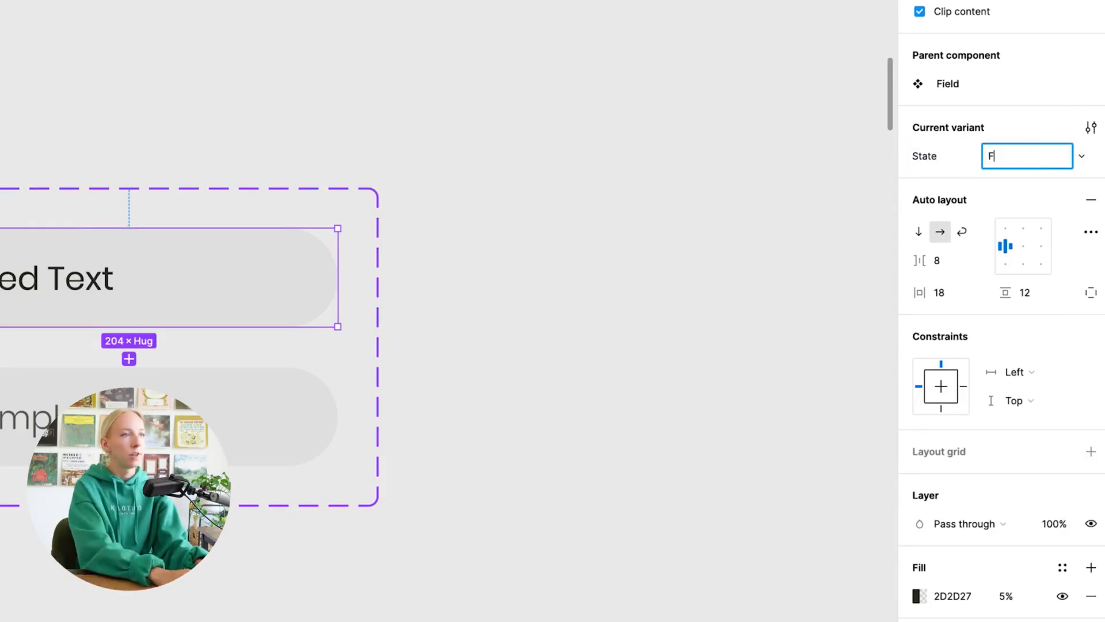
{"action": "type", "text": "illed"}
- Set the State value of the Field component's second variant to Sample
{"action": "left_click", "coordinate": [138, 423]}
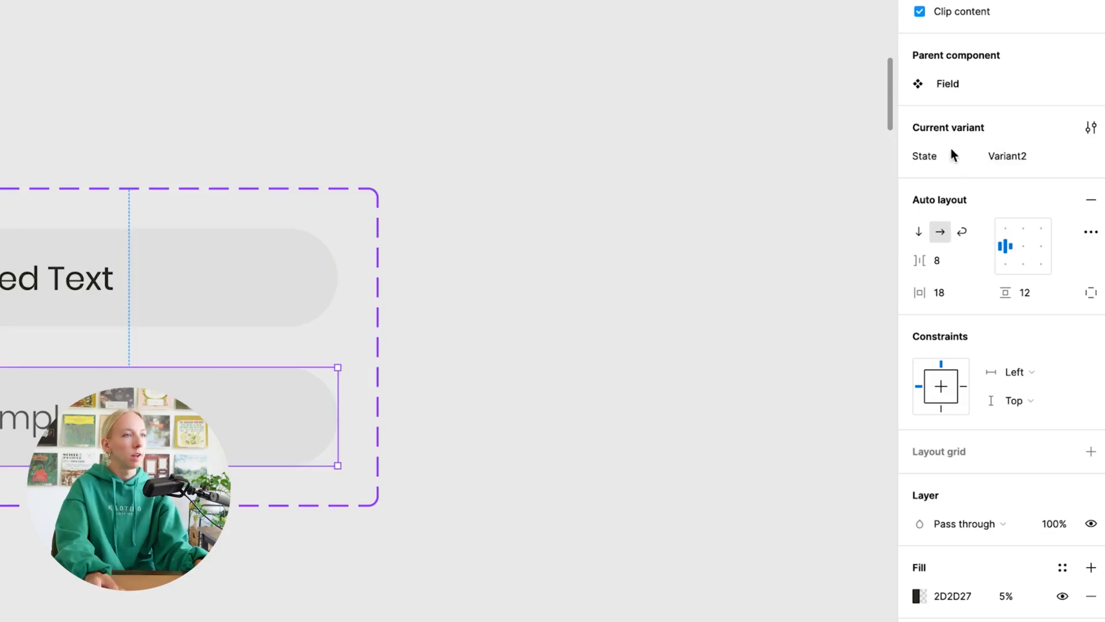
{"action": "left_click", "coordinate": [1020, 155]}
{"action": "type", "text": "Sample"}
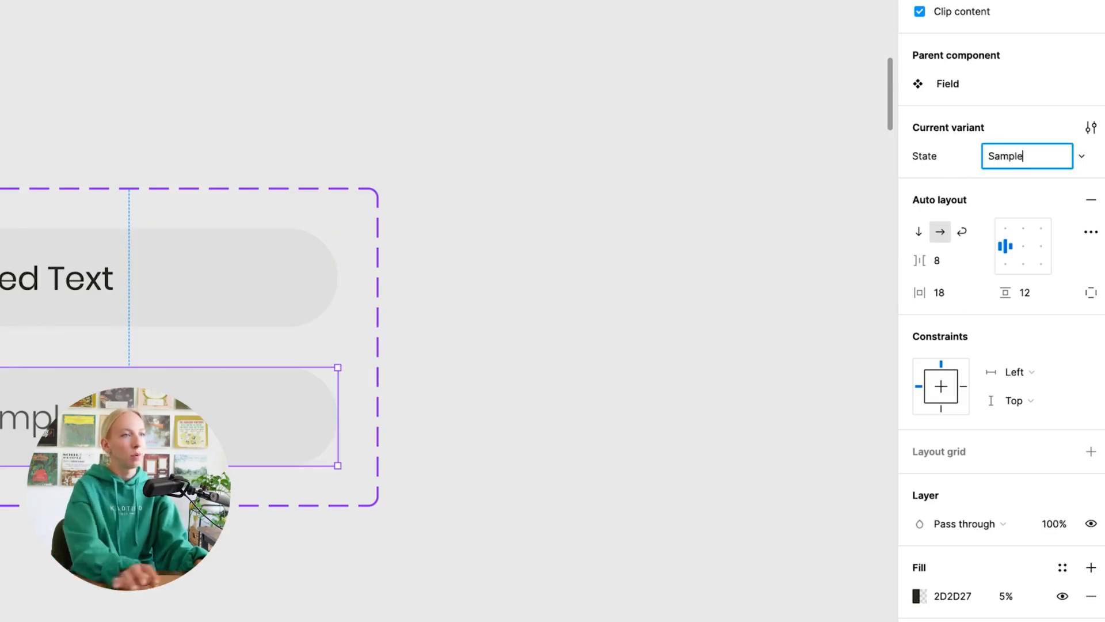
{"action": "key", "text": "Return"}
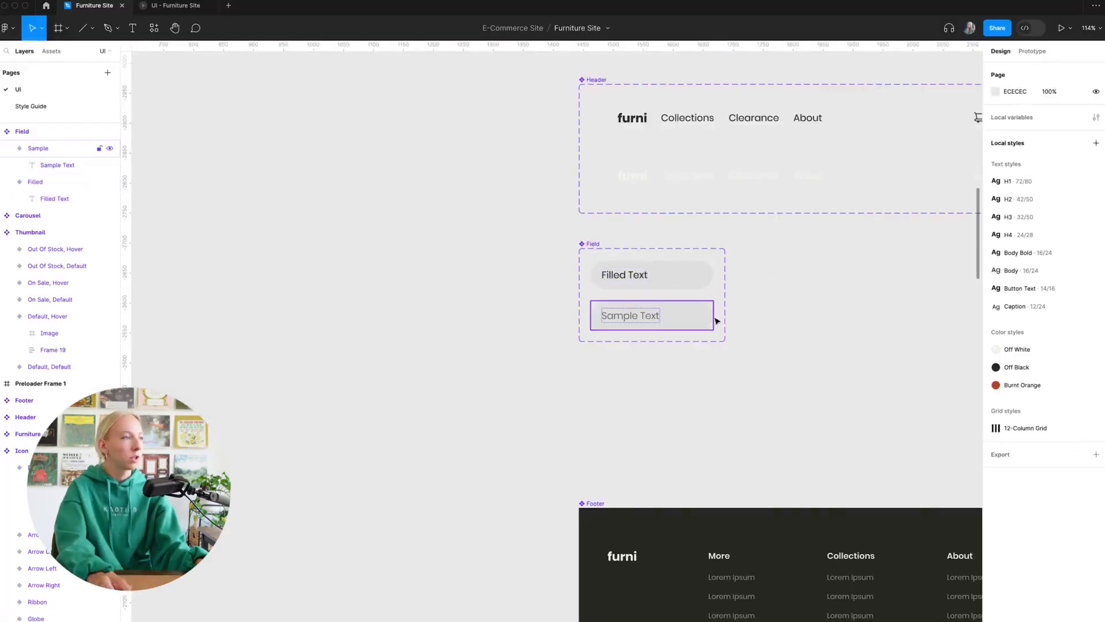
- Place a copy of the Sample field in the Cart frame below the Subtotal row, 503 wide
{"action": "left_click", "coordinate": [714, 320]}
{"action": "left_click", "coordinate": [485, 340]}
{"action": "scroll", "coordinate": [446, 333], "scroll_direction": "down", "scroll_amount": 8}
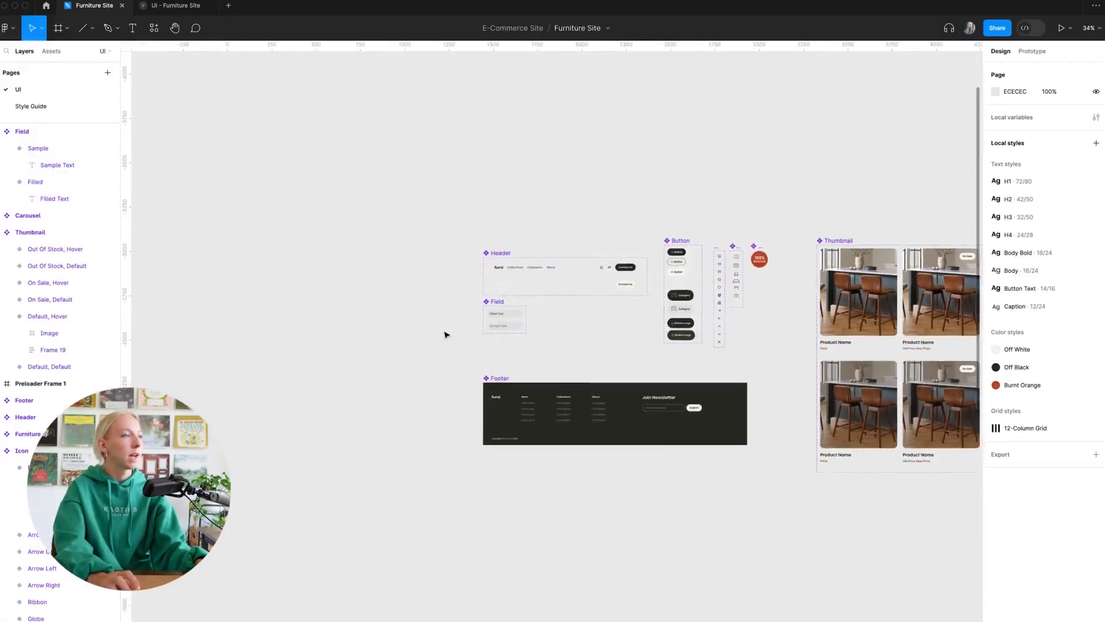
{"action": "scroll", "coordinate": [483, 334], "scroll_direction": "right", "scroll_amount": 10}
{"action": "scroll", "coordinate": [485, 335], "scroll_direction": "down", "scroll_amount": 6}
{"action": "scroll", "coordinate": [486, 333], "scroll_direction": "down", "scroll_amount": 4}
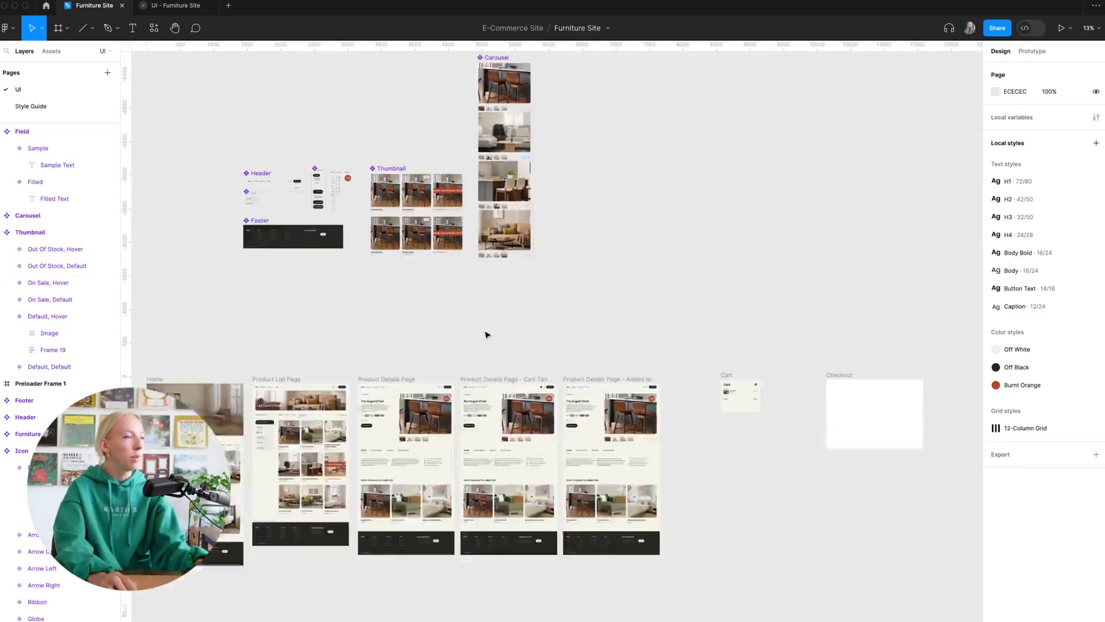
{"action": "scroll", "coordinate": [803, 354], "scroll_direction": "up", "scroll_amount": 8}
{"action": "scroll", "coordinate": [454, 454], "scroll_direction": "up", "scroll_amount": 8}
{"action": "scroll", "coordinate": [759, 326], "scroll_direction": "right", "scroll_amount": 4}
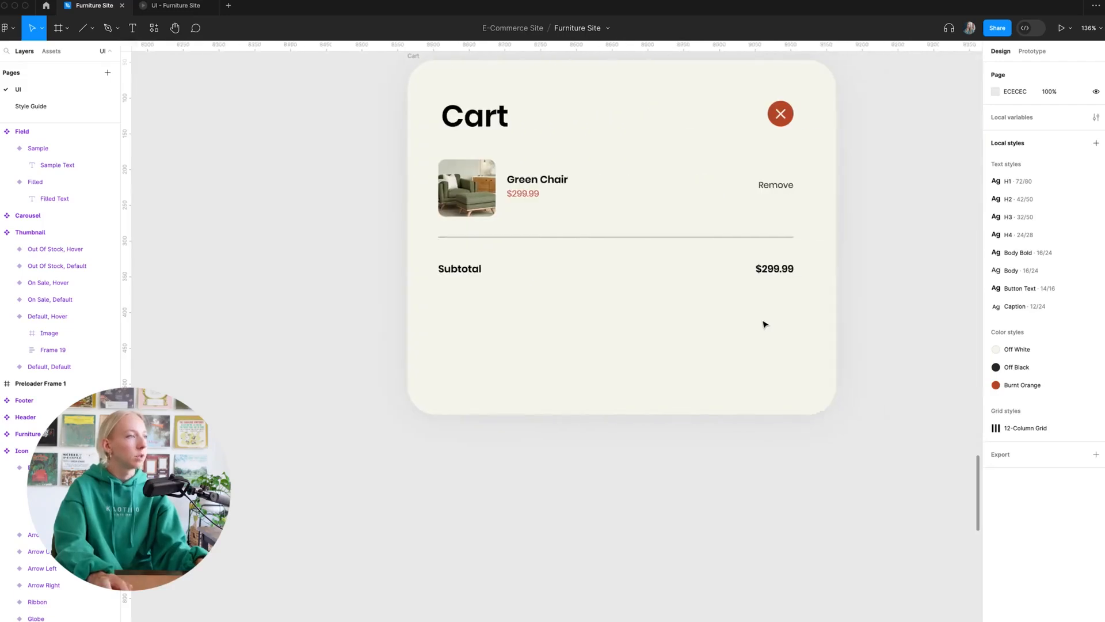
{"action": "key", "text": "ctrl+v"}
{"action": "left_click_drag", "start_coordinate": [571, 356], "coordinate": [783, 319]}
{"action": "scroll", "coordinate": [749, 357], "scroll_direction": "up", "scroll_amount": 3}
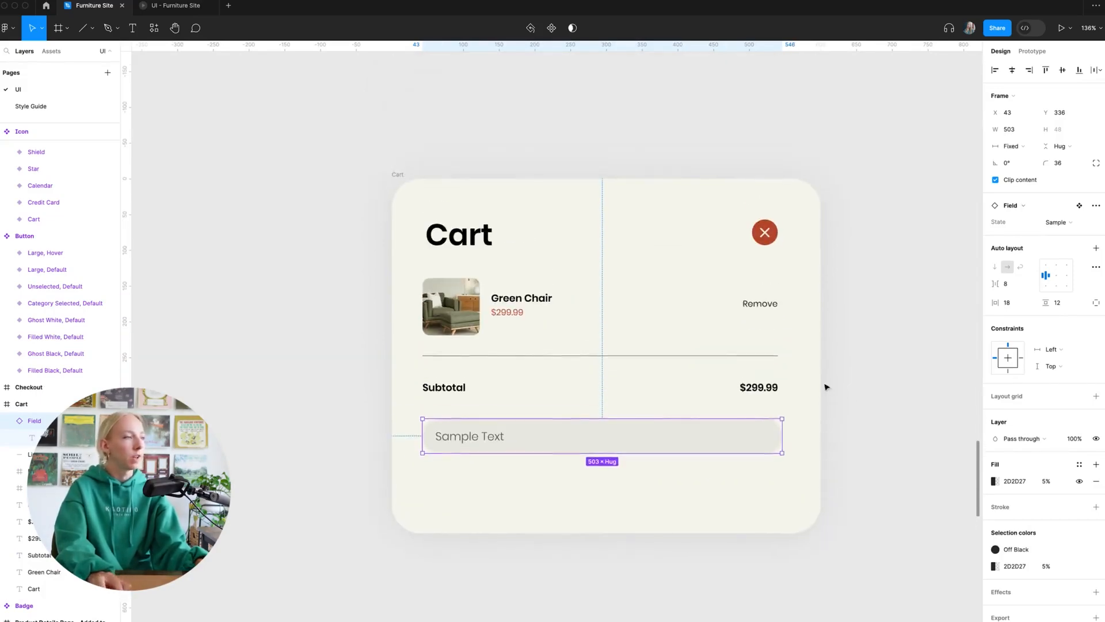
{"action": "left_click", "coordinate": [827, 385]}
{"action": "left_click", "coordinate": [716, 432]}
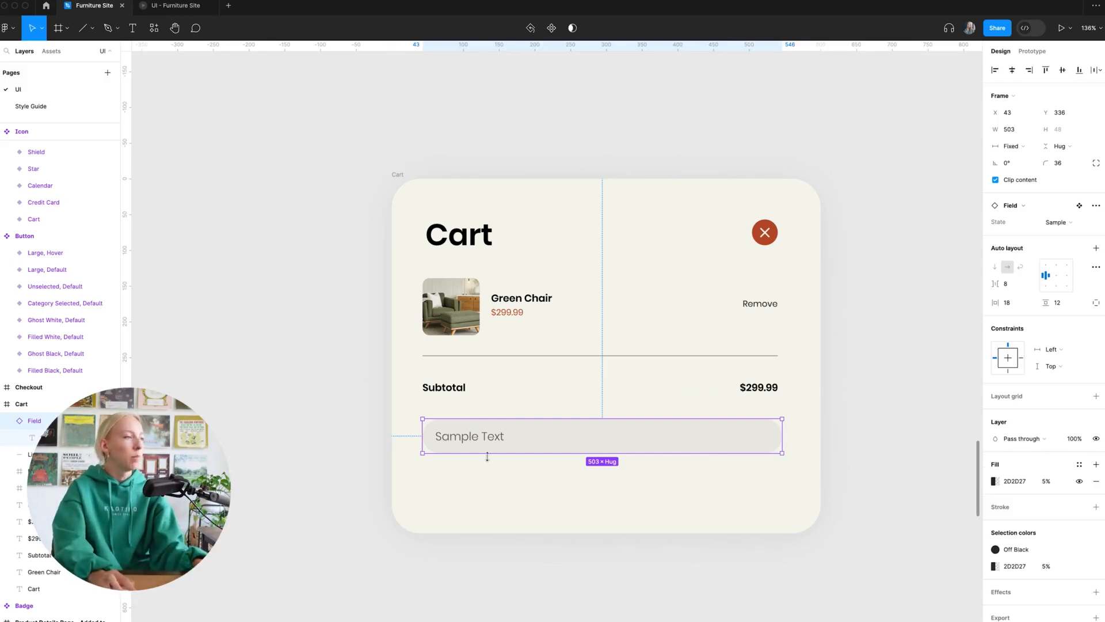
{"action": "left_click", "coordinate": [581, 549]}
{"action": "left_click", "coordinate": [534, 446]}
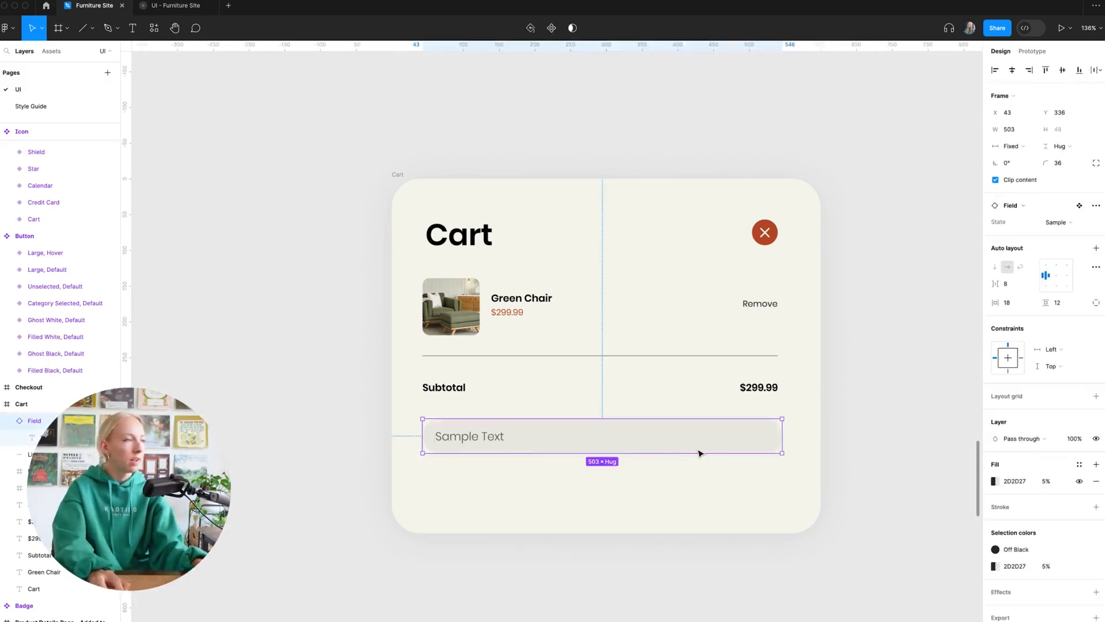
- Set the vertical padding of the Field component's Filled and Sample variants to 16
{"action": "scroll", "coordinate": [698, 452], "scroll_direction": "down", "scroll_amount": 5}
{"action": "scroll", "coordinate": [601, 460], "scroll_direction": "up", "scroll_amount": 5}
{"action": "left_click", "coordinate": [574, 464]}
{"action": "scroll", "coordinate": [689, 436], "scroll_direction": "down", "scroll_amount": 10}
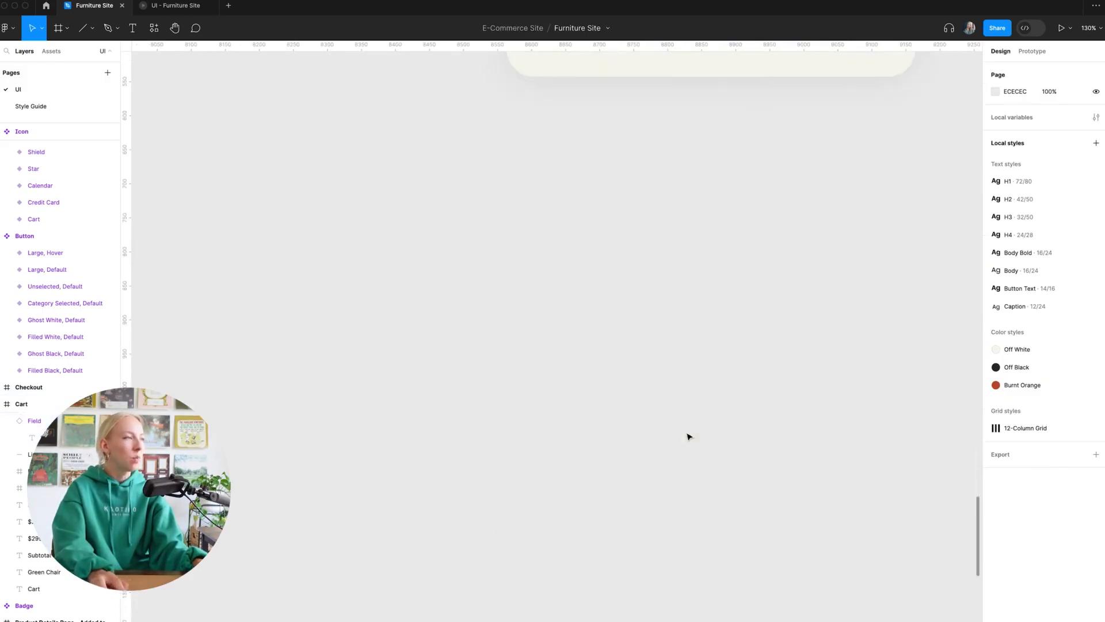
{"action": "scroll", "coordinate": [716, 442], "scroll_direction": "up", "scroll_amount": 10}
{"action": "scroll", "coordinate": [716, 442], "scroll_direction": "down", "scroll_amount": 5}
{"action": "scroll", "coordinate": [715, 442], "scroll_direction": "left", "scroll_amount": 5}
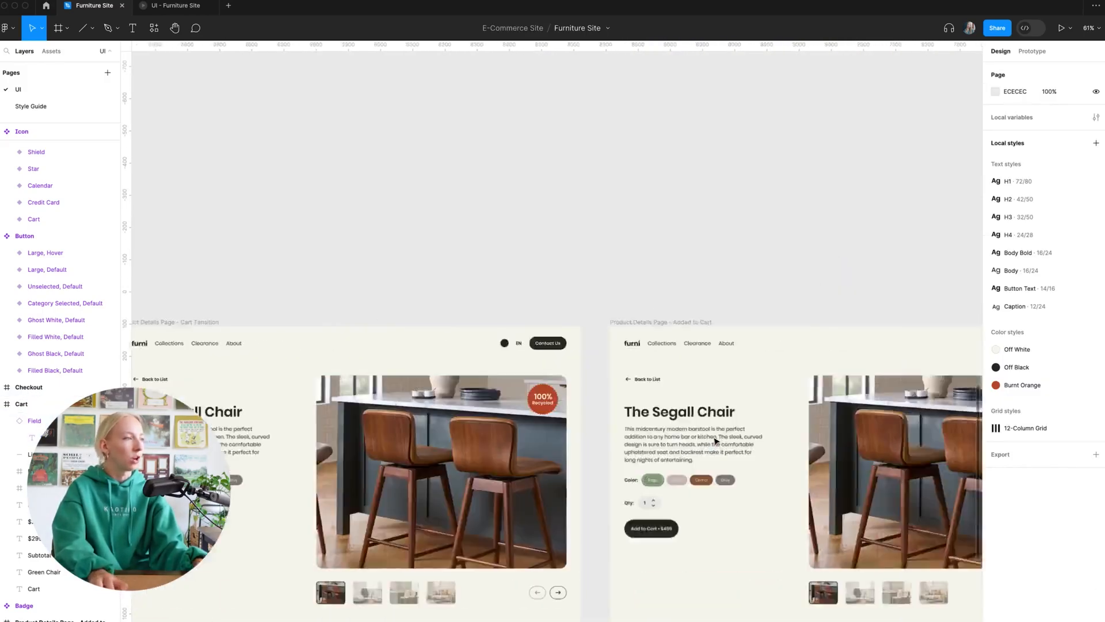
{"action": "scroll", "coordinate": [715, 442], "scroll_direction": "left", "scroll_amount": 10}
{"action": "scroll", "coordinate": [715, 442], "scroll_direction": "down", "scroll_amount": 3}
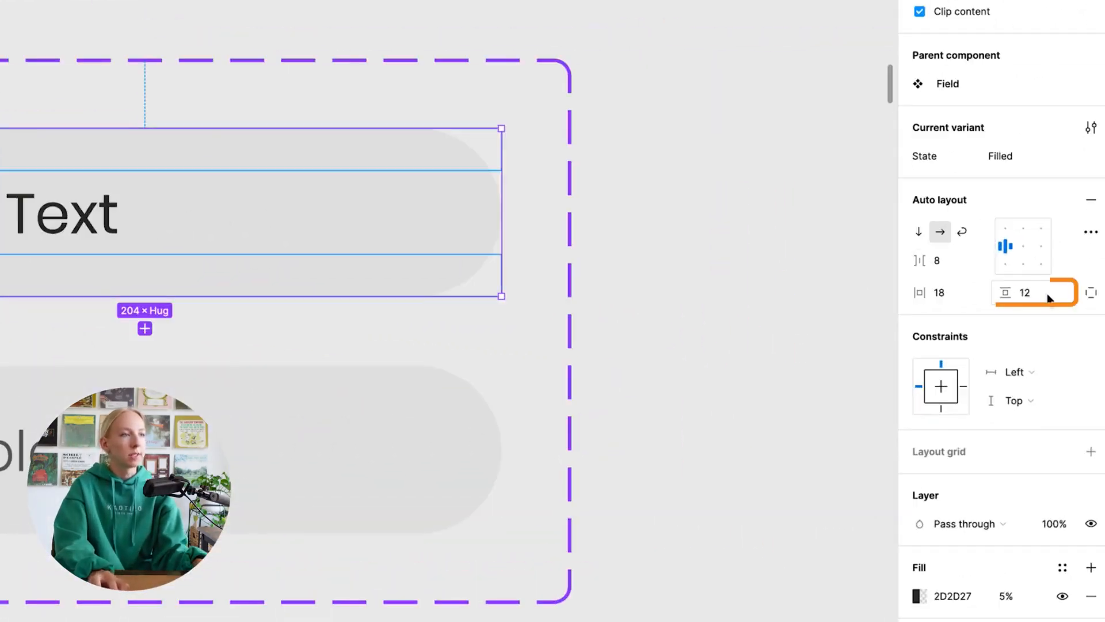
{"action": "left_click", "coordinate": [1073, 348]}
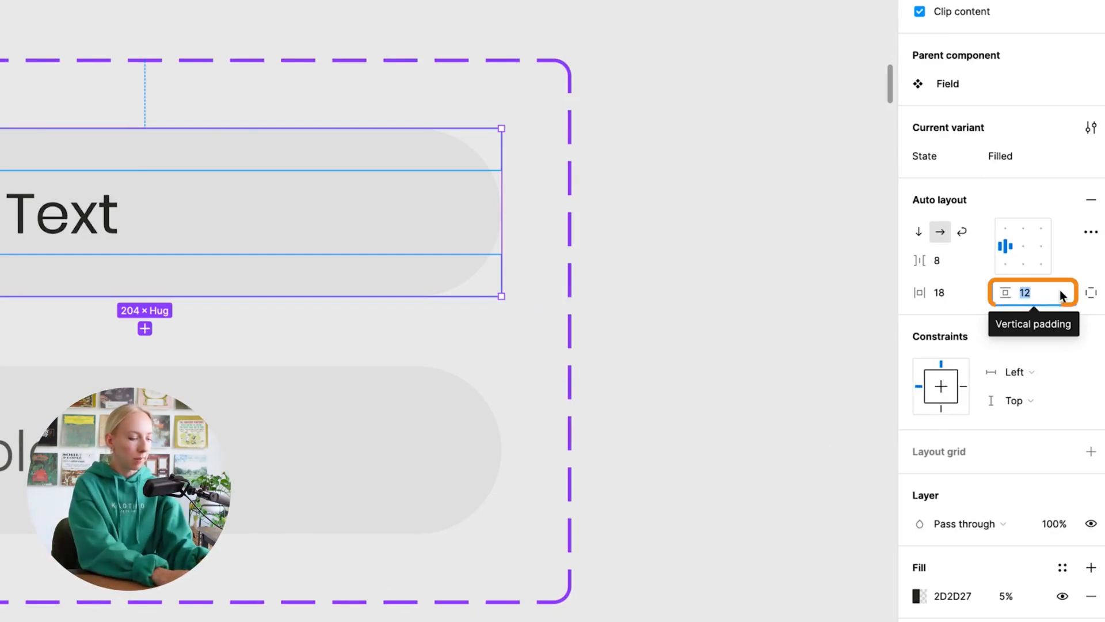
{"action": "type", "text": "16"}
{"action": "key", "text": "Return"}
{"action": "left_click", "coordinate": [390, 491]}
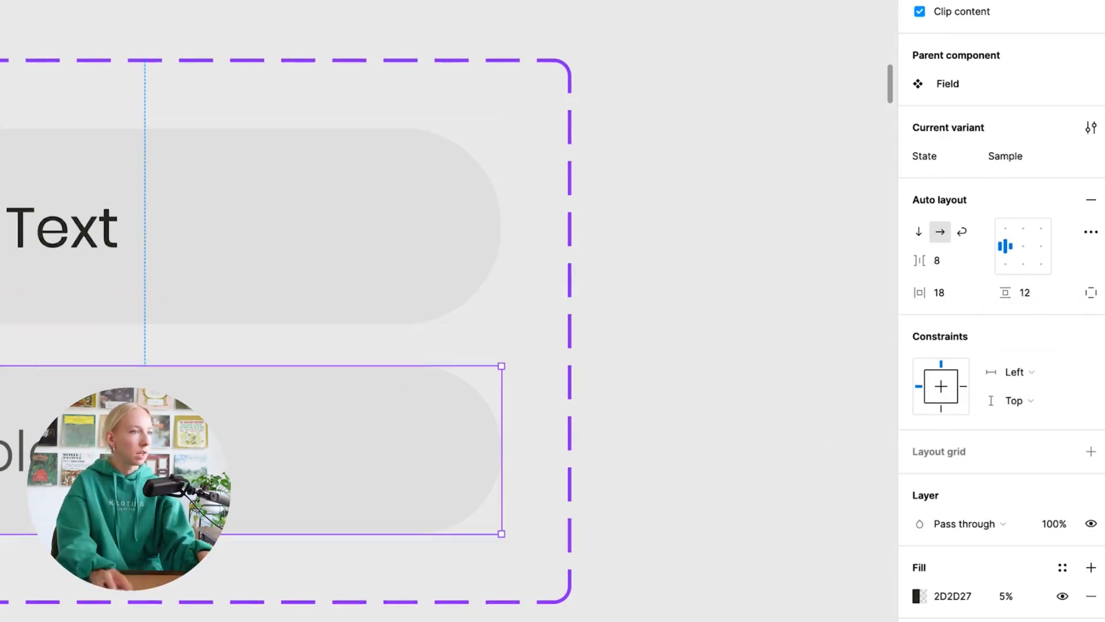
{"action": "left_click", "coordinate": [1021, 293]}
{"action": "type", "text": "16"}
{"action": "key", "text": "Return"}
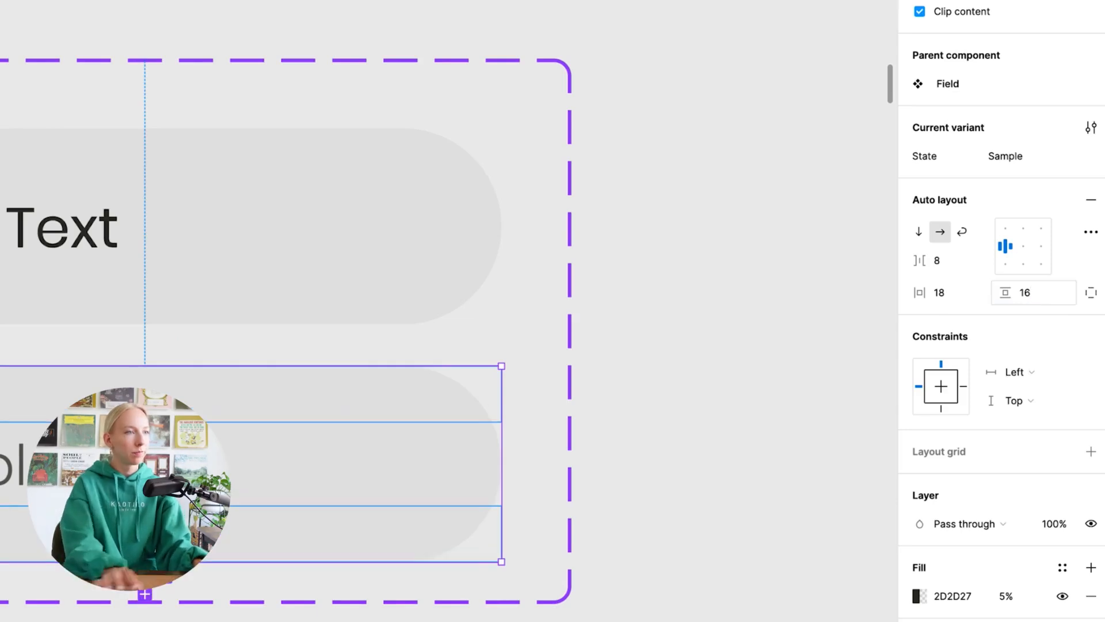
- Set the horizontal padding of the Field component's Sample and Filled variants to 24
{"action": "left_click", "coordinate": [953, 301]}
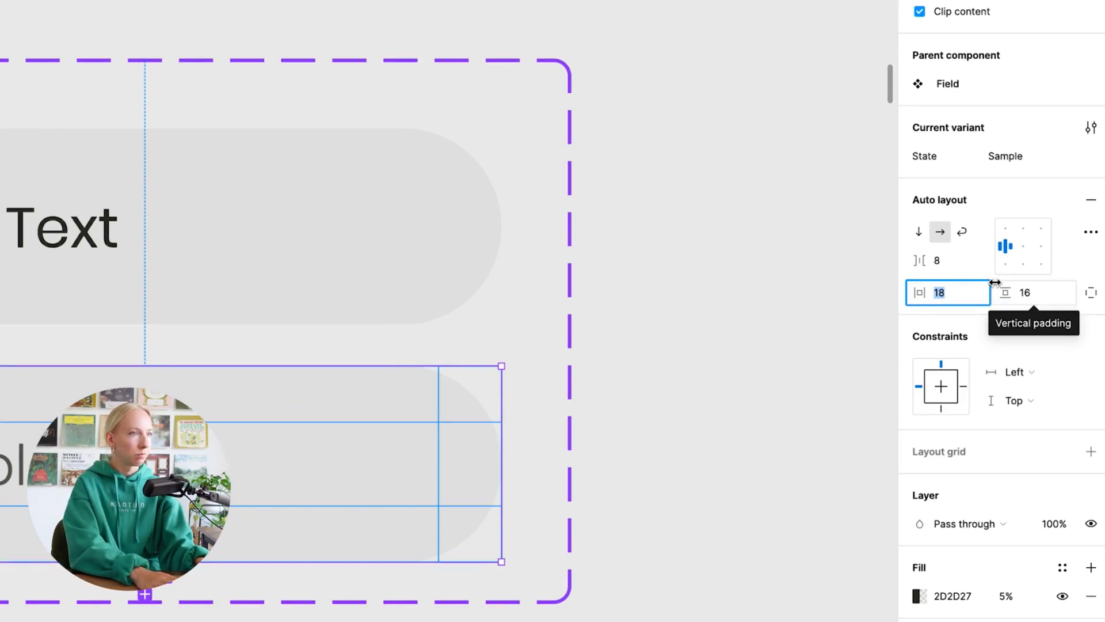
{"action": "type", "text": "24"}
{"action": "key", "text": "Return"}
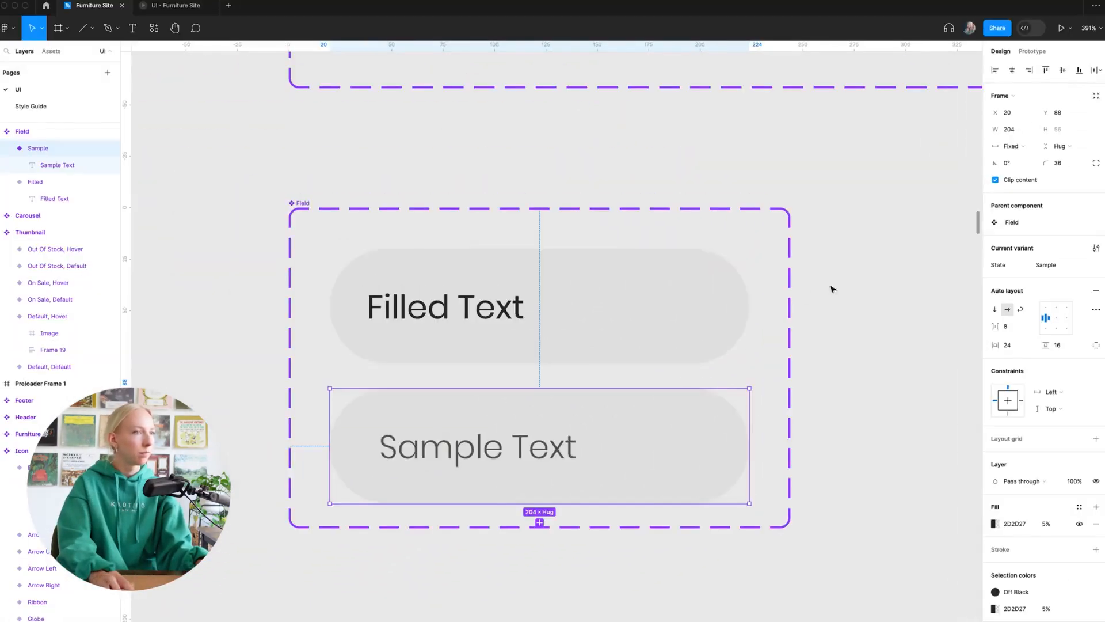
{"action": "left_click", "coordinate": [733, 296]}
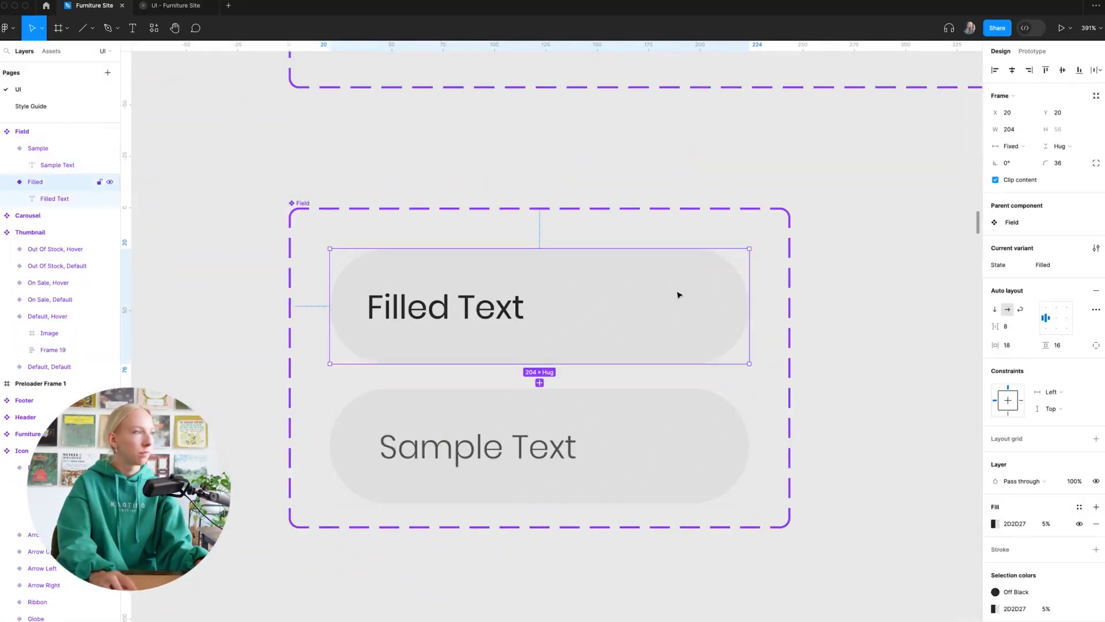
{"action": "left_click", "coordinate": [1029, 348]}
{"action": "type", "text": "24"}
{"action": "key", "text": "Return"}
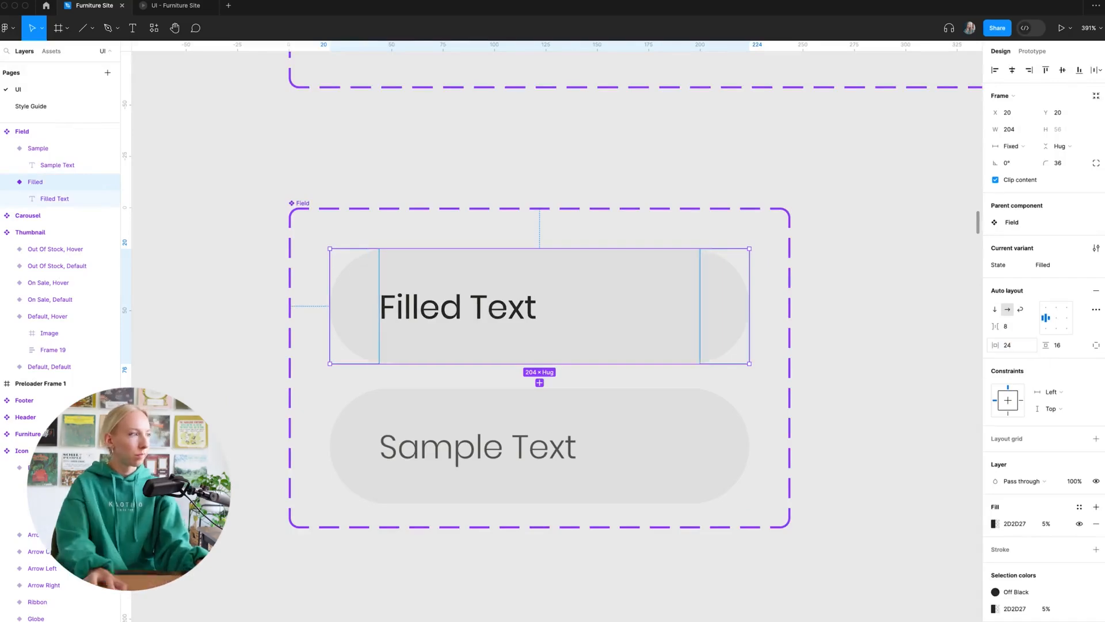
- Shift the field in the Cart frame slightly to centre it beneath the divider line
{"action": "left_click", "coordinate": [875, 334]}
{"action": "scroll", "coordinate": [555, 295], "scroll_direction": "down", "scroll_amount": 8}
{"action": "scroll", "coordinate": [556, 296], "scroll_direction": "down", "scroll_amount": 7}
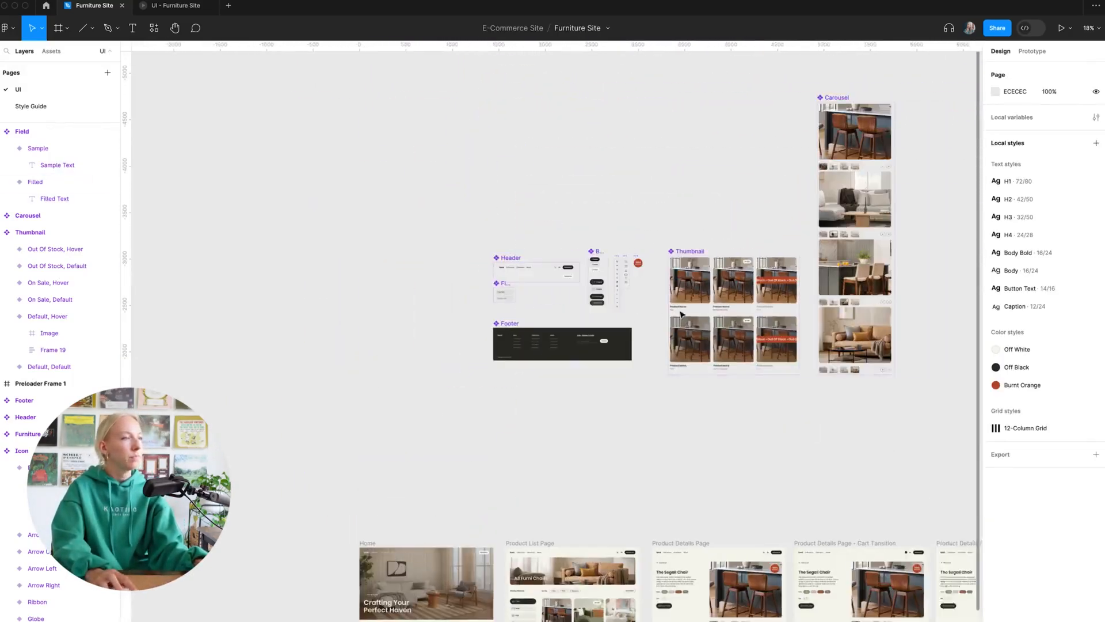
{"action": "scroll", "coordinate": [681, 314], "scroll_direction": "right", "scroll_amount": 10}
{"action": "scroll", "coordinate": [681, 313], "scroll_direction": "down", "scroll_amount": 3}
{"action": "scroll", "coordinate": [564, 436], "scroll_direction": "up", "scroll_amount": 12}
{"action": "scroll", "coordinate": [564, 437], "scroll_direction": "down", "scroll_amount": 8}
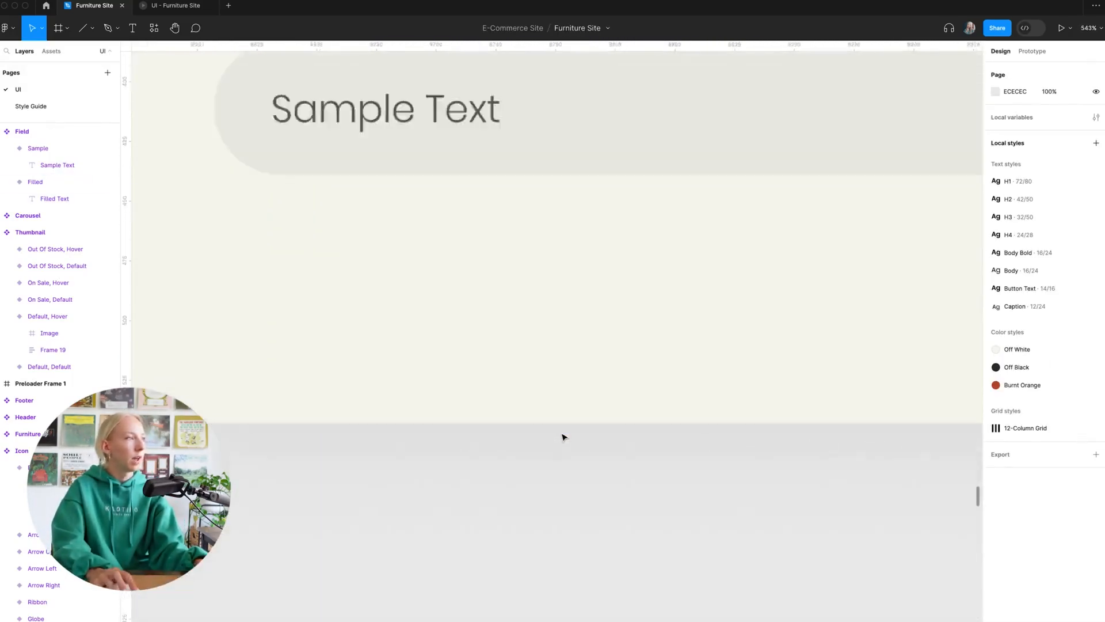
{"action": "left_click", "coordinate": [620, 387]}
{"action": "mouse_move", "coordinate": [696, 403]}
{"action": "left_mouse_down"}
{"action": "mouse_move", "coordinate": [684, 397]}
{"action": "mouse_move", "coordinate": [694, 399]}
{"action": "left_mouse_up"}
- Change the cart field's placeholder text to "Coupon Code"
{"action": "double_click", "coordinate": [453, 396]}
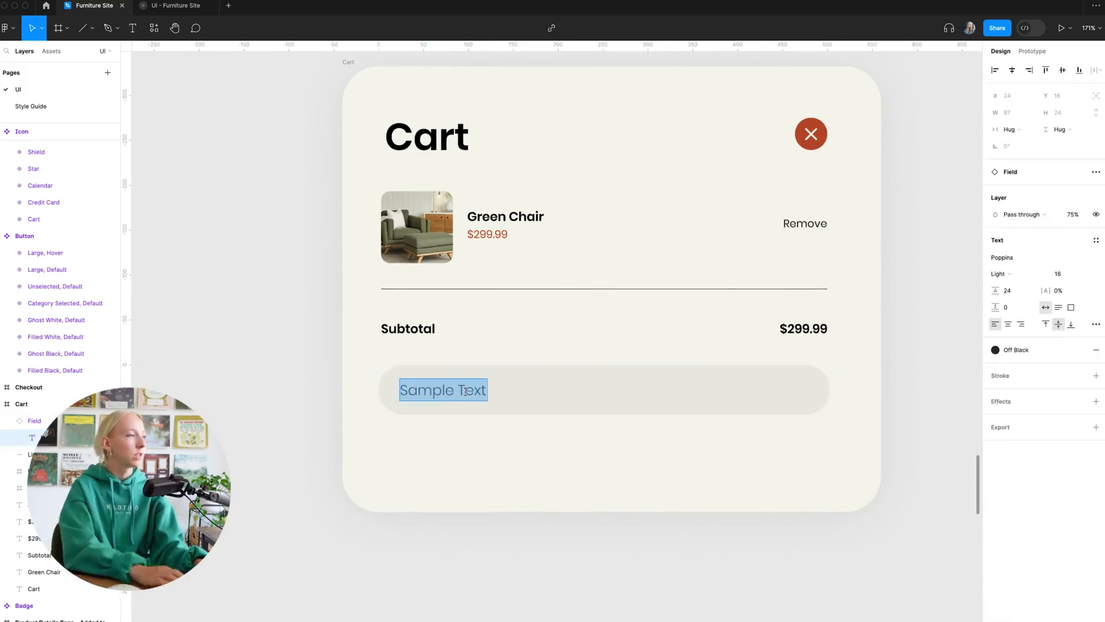
{"action": "type", "text": "Coupon C"}
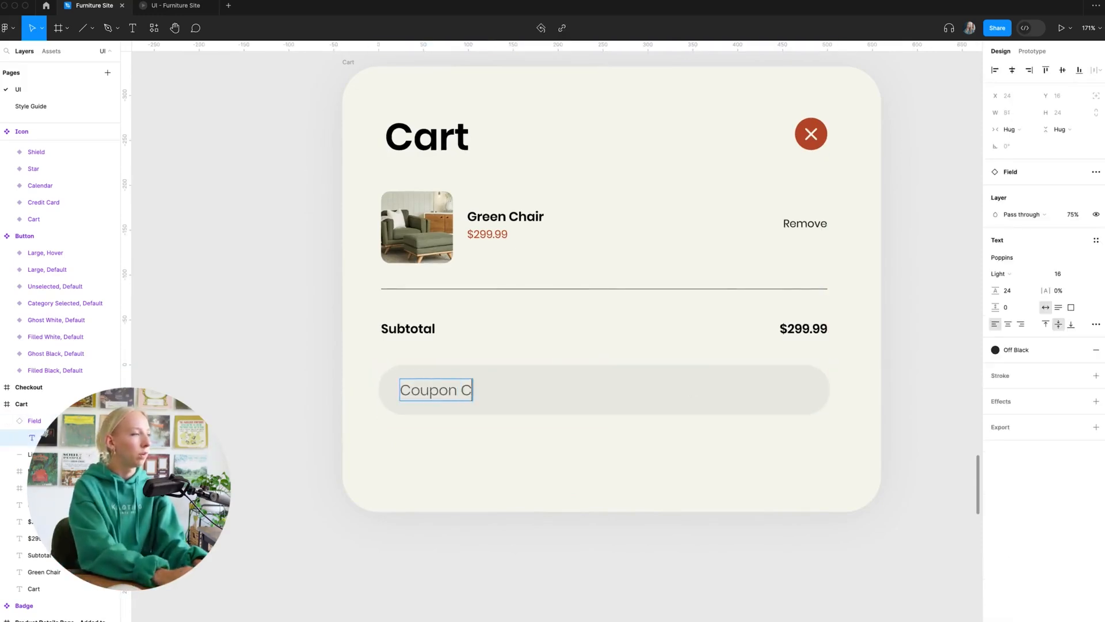
{"action": "type", "text": "ode"}
{"action": "key", "text": "Escape"}
{"action": "key", "text": "Escape"}
{"action": "scroll", "coordinate": [631, 518], "scroll_direction": "down", "scroll_amount": 5}
{"action": "scroll", "coordinate": [621, 391], "scroll_direction": "down", "scroll_amount": 3}
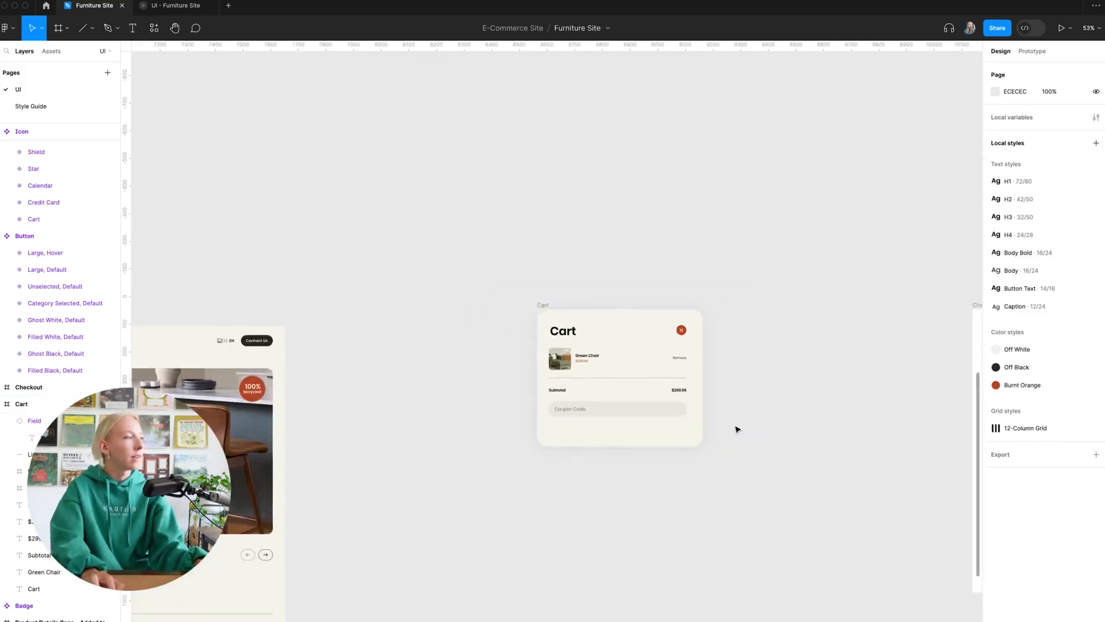
{"action": "scroll", "coordinate": [738, 429], "scroll_direction": "down", "scroll_amount": 3}
{"action": "scroll", "coordinate": [447, 411], "scroll_direction": "up", "scroll_amount": 5}
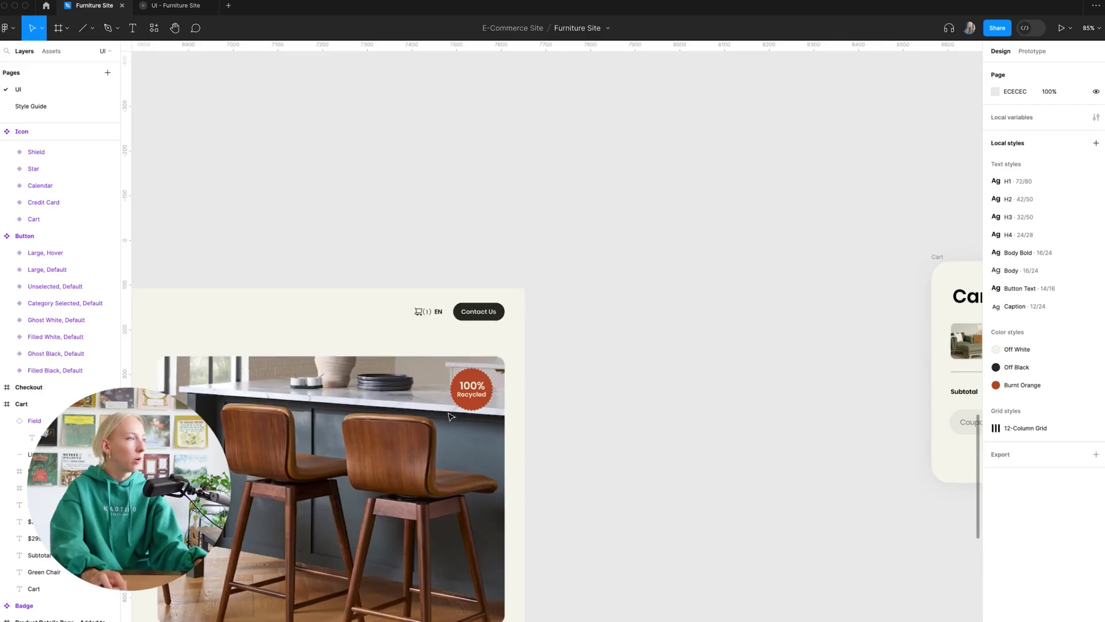
{"action": "left_click", "coordinate": [483, 318]}
{"action": "left_click", "coordinate": [600, 384]}
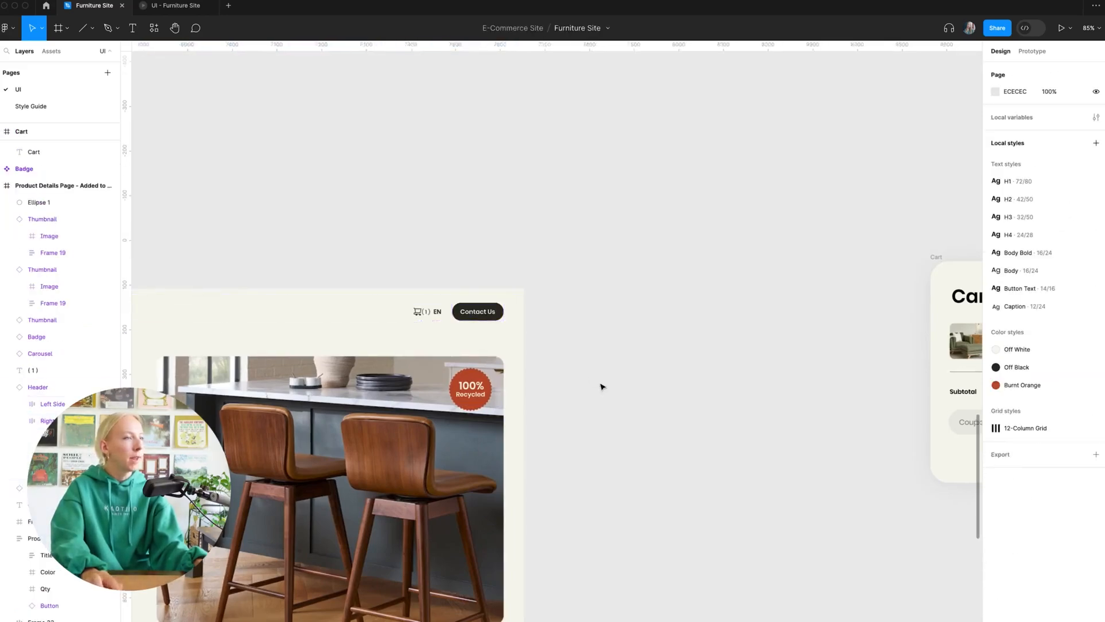
{"action": "scroll", "coordinate": [602, 385], "scroll_direction": "right", "scroll_amount": 8}
{"action": "scroll", "coordinate": [621, 395], "scroll_direction": "up", "scroll_amount": 1}
{"action": "left_click", "coordinate": [408, 233]}
{"action": "key", "text": "ctrl+v"}
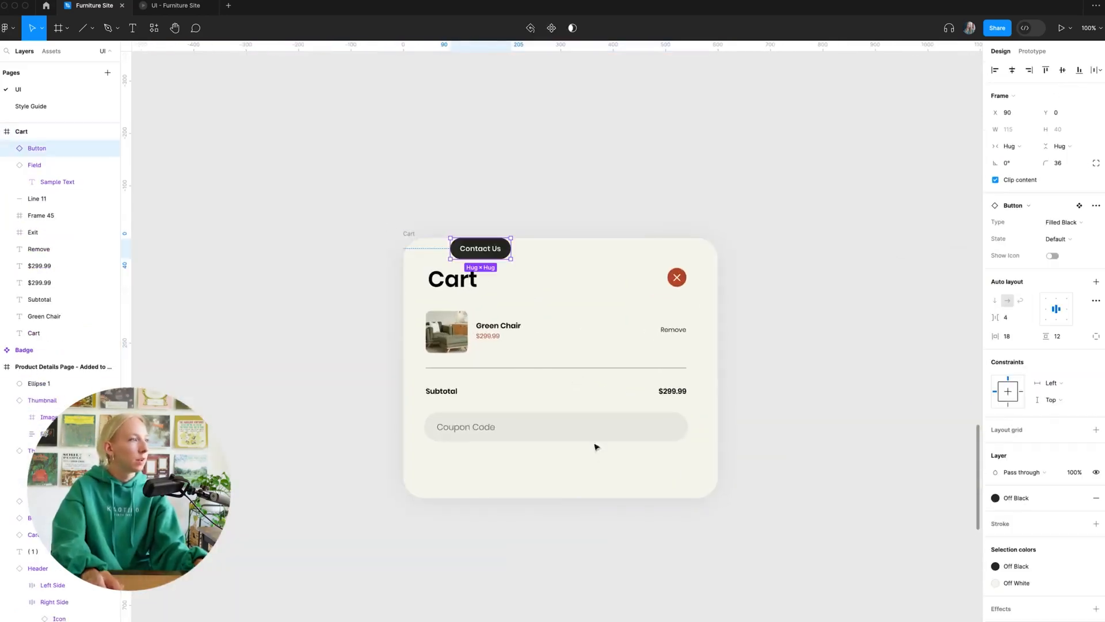
{"action": "left_click_drag", "start_coordinate": [487, 255], "coordinate": [462, 465]}
{"action": "key", "text": "Delete"}
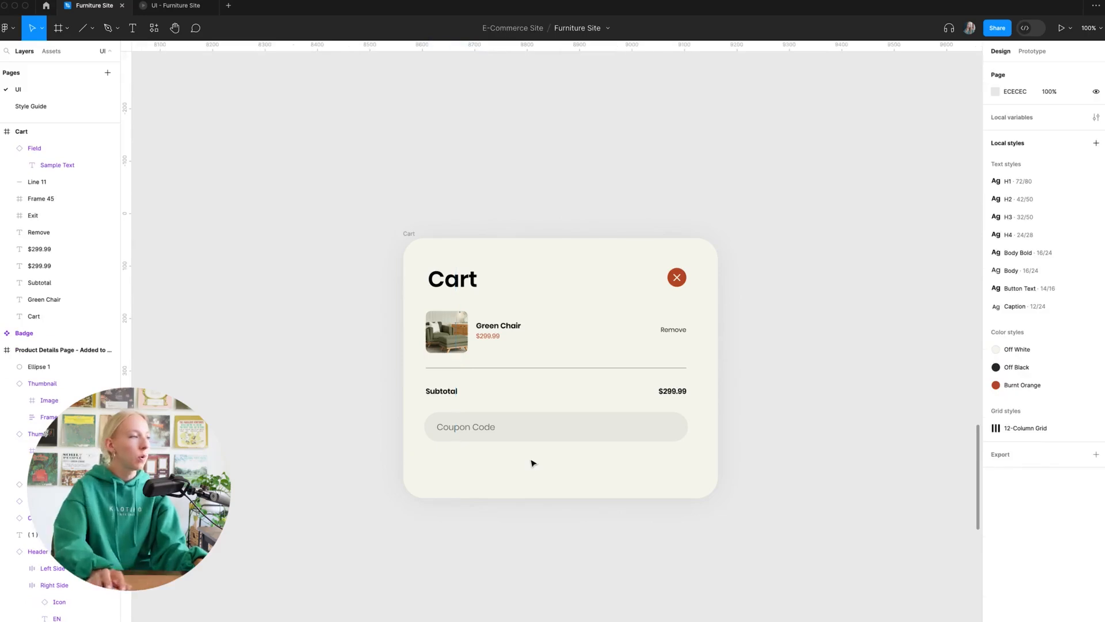
- Place an instance of the Button component above the Cart frame and set its type to Large
{"action": "left_click", "coordinate": [51, 51]}
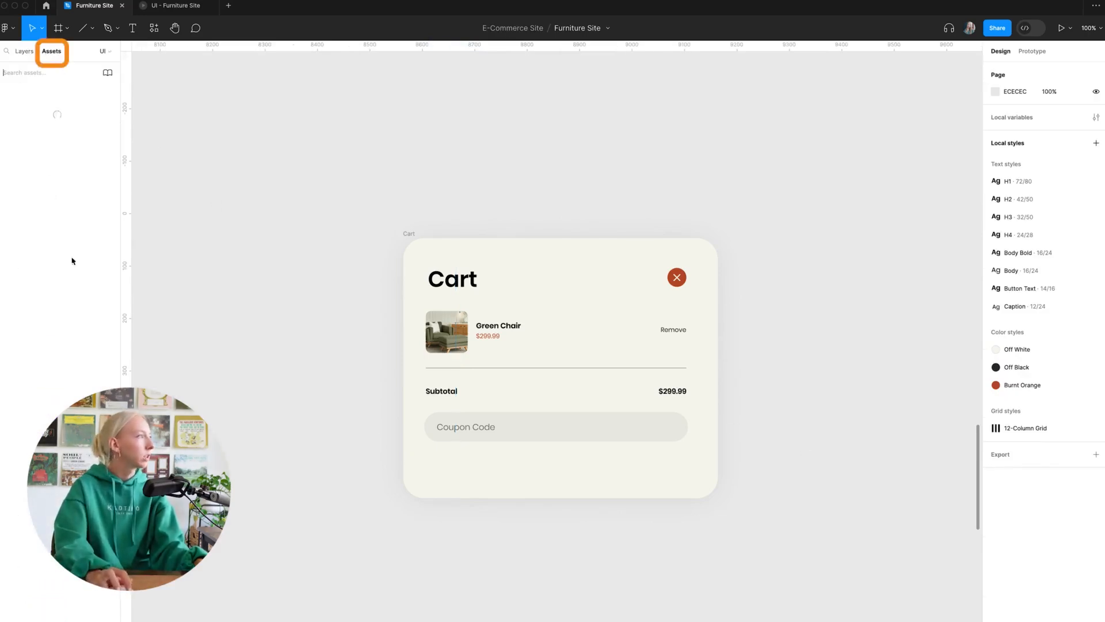
{"action": "left_click_drag", "start_coordinate": [86, 153], "coordinate": [509, 156]}
{"action": "left_click", "coordinate": [1071, 240]}
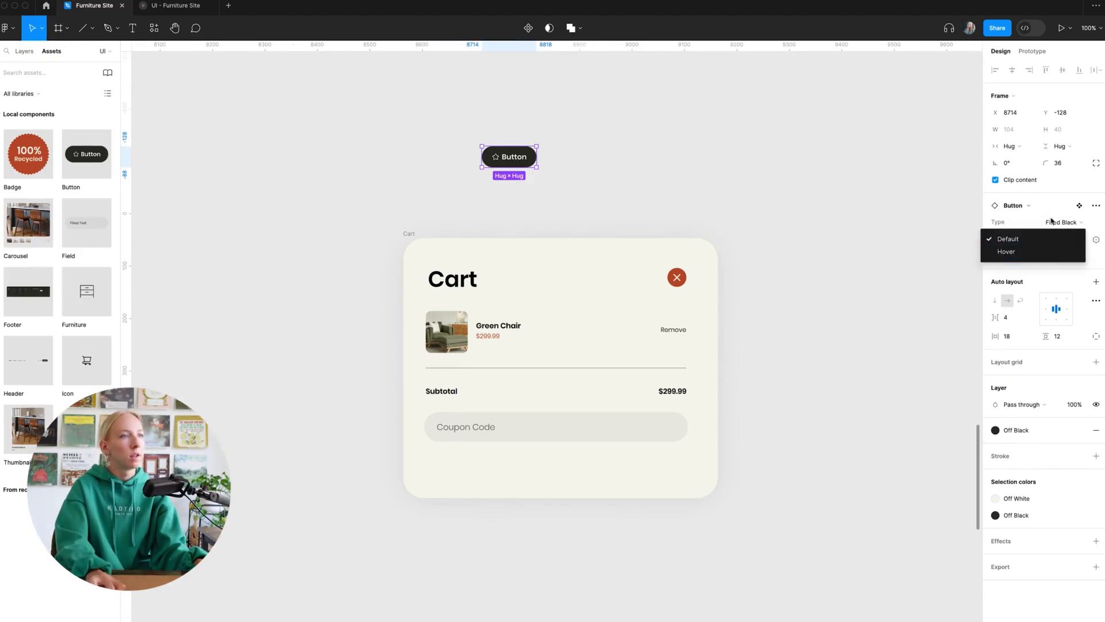
{"action": "left_click", "coordinate": [1058, 222]}
{"action": "left_click", "coordinate": [1064, 223]}
{"action": "left_click", "coordinate": [1063, 235]}
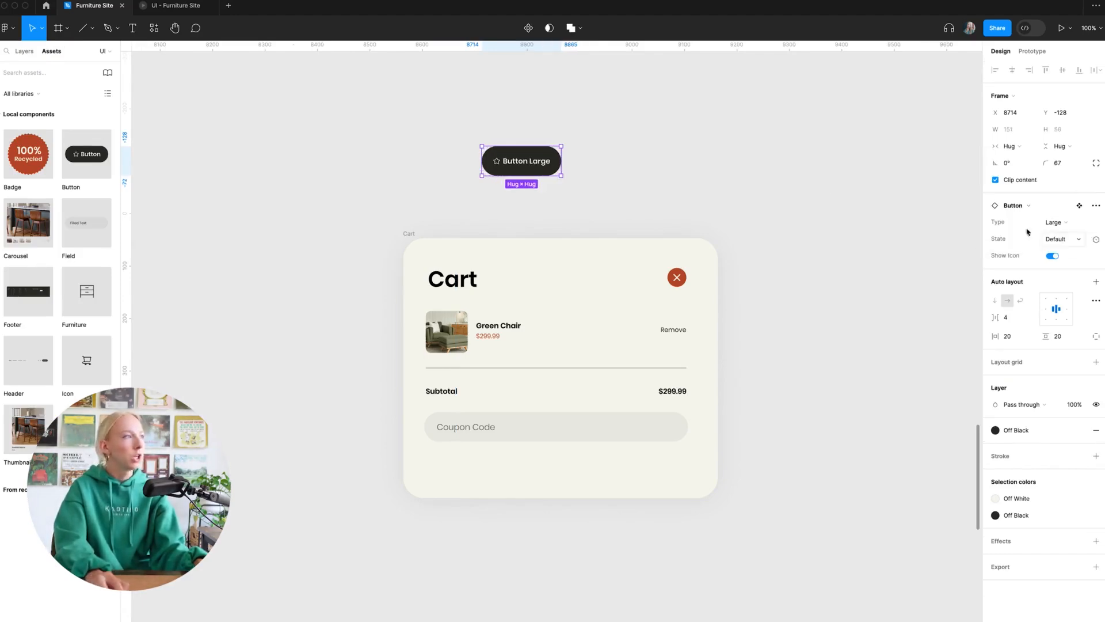
- Move the large button into the Cart frame, directly beneath the coupon code field
{"action": "left_click", "coordinate": [585, 165]}
{"action": "left_click", "coordinate": [530, 166]}
{"action": "left_click_drag", "start_coordinate": [530, 167], "coordinate": [574, 469]}
- Change the large button's label to "Proceed to Checkout"
{"action": "double_click", "coordinate": [574, 469]}
{"action": "double_click", "coordinate": [574, 464]}
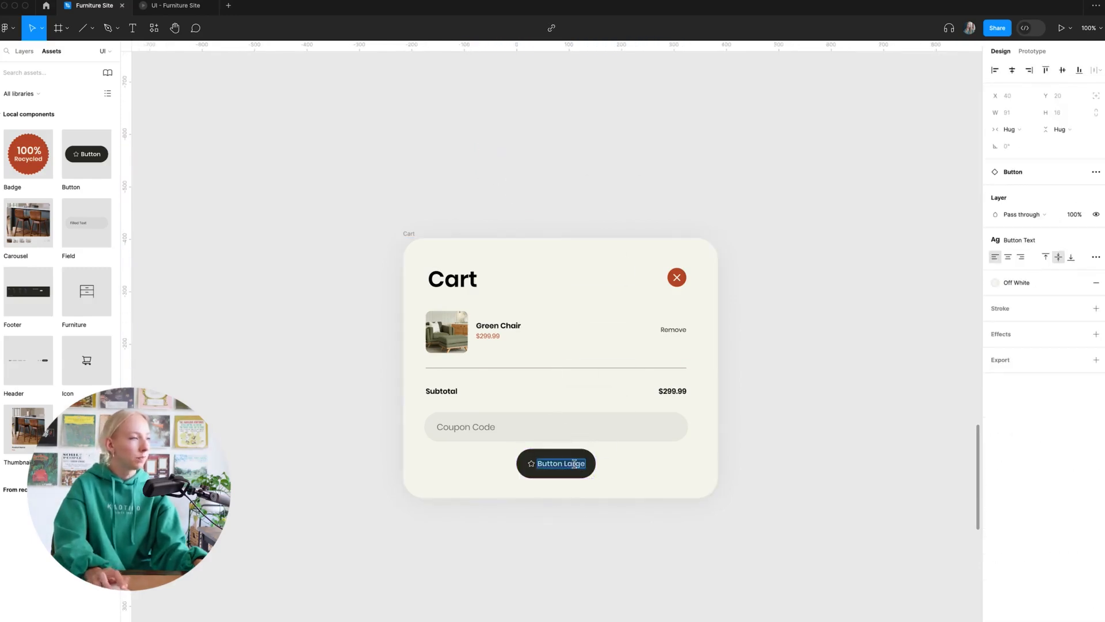
{"action": "type", "text": "Proceed"}
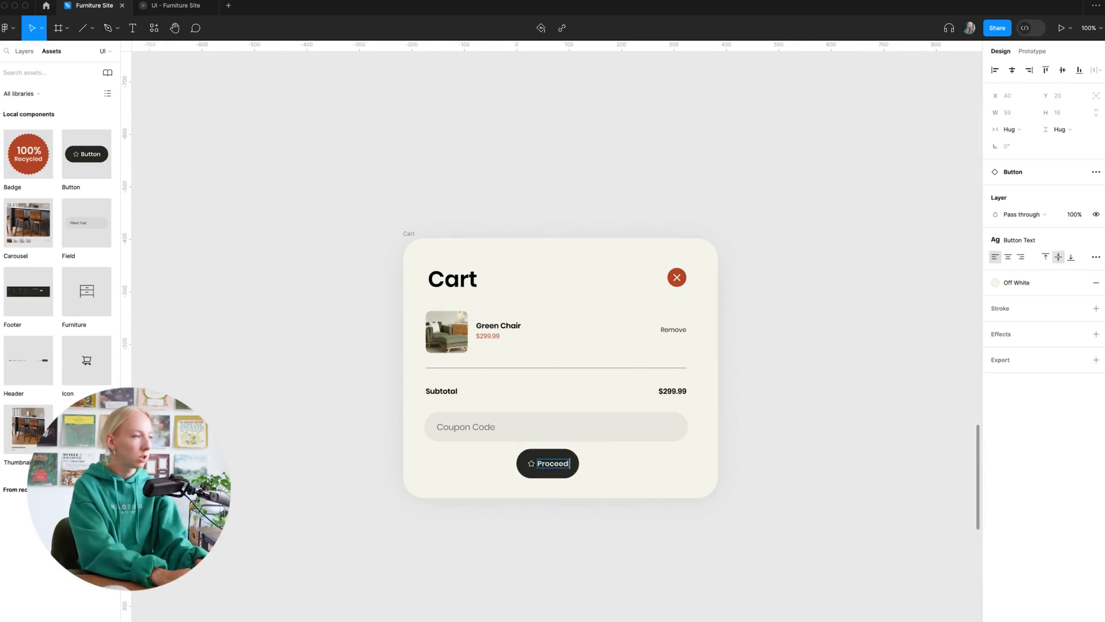
{"action": "type", "text": " to Checkout"}
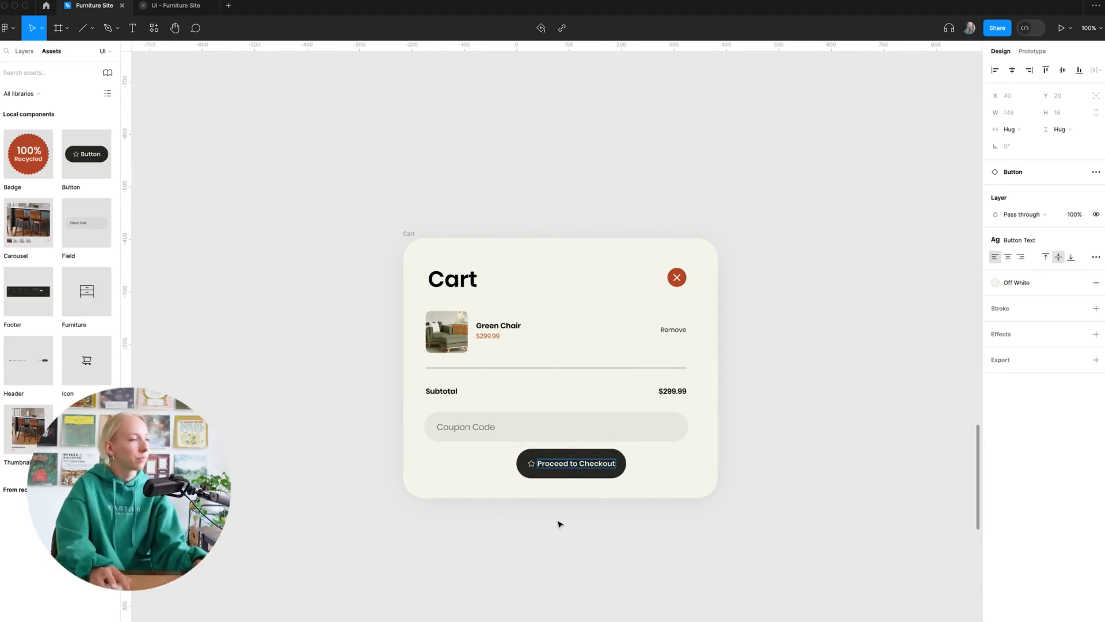
{"action": "left_click", "coordinate": [560, 525]}
{"action": "left_click", "coordinate": [602, 514]}
- Swap the star icon in the Proceed to Checkout button for the Arrow Right icon
{"action": "scroll", "coordinate": [601, 512], "scroll_direction": "up", "scroll_amount": 5}
{"action": "left_click_drag", "start_coordinate": [428, 389], "coordinate": [395, 394]}
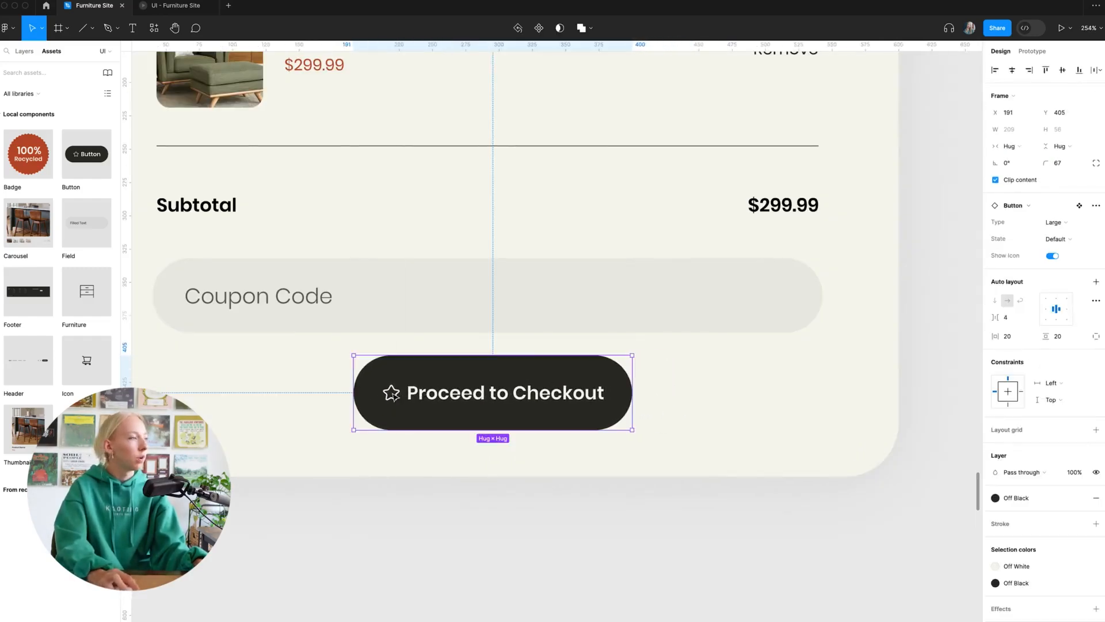
{"action": "double_click", "coordinate": [394, 393]}
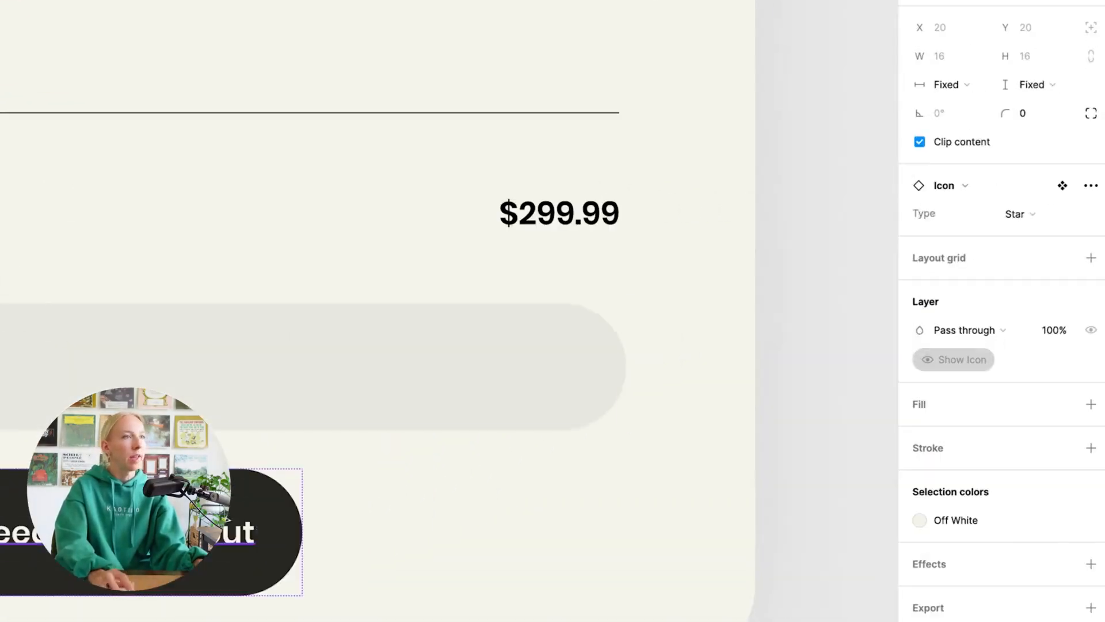
{"action": "left_click", "coordinate": [1057, 213]}
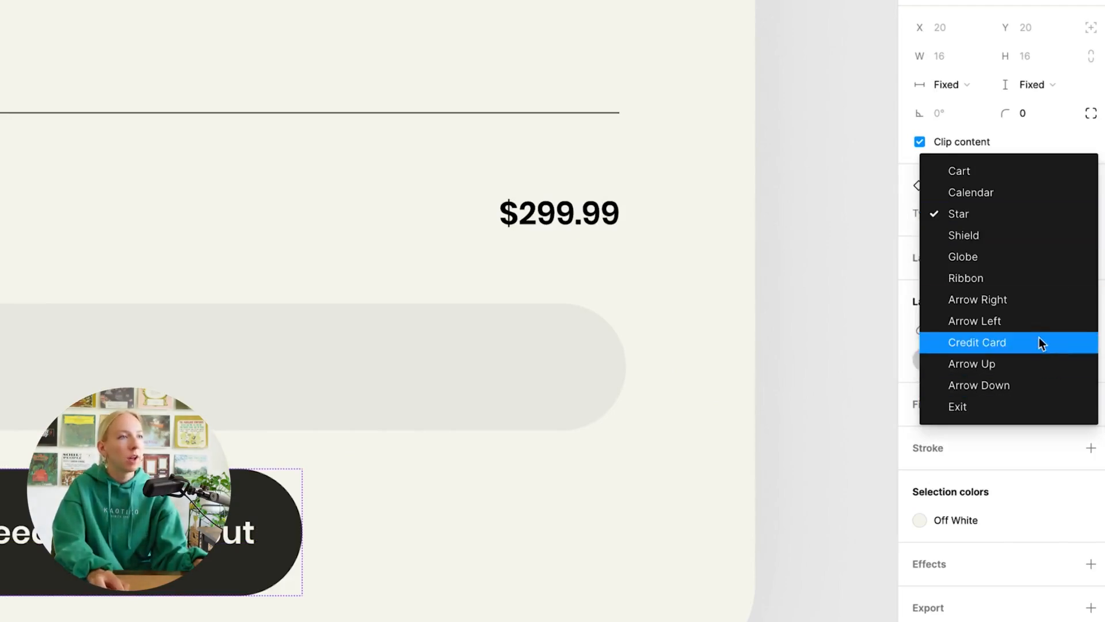
{"action": "left_click", "coordinate": [1034, 298]}
{"action": "left_click", "coordinate": [528, 469]}
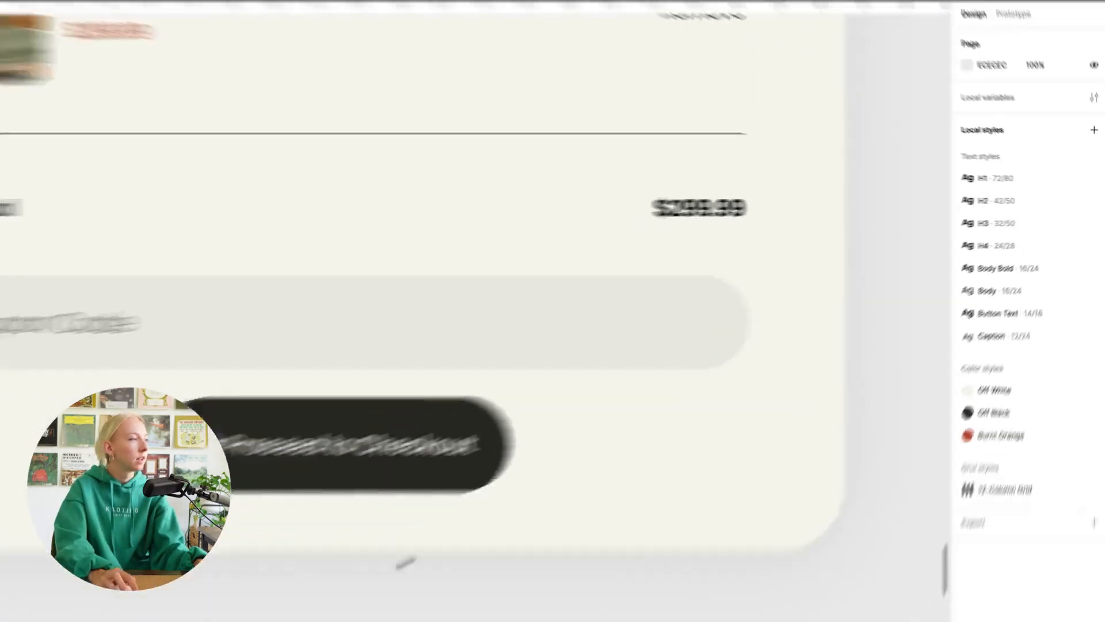
- Detach the Proceed to Checkout button from its component and reorder its contents so the arrow follows the label
{"action": "left_click", "coordinate": [466, 446]}
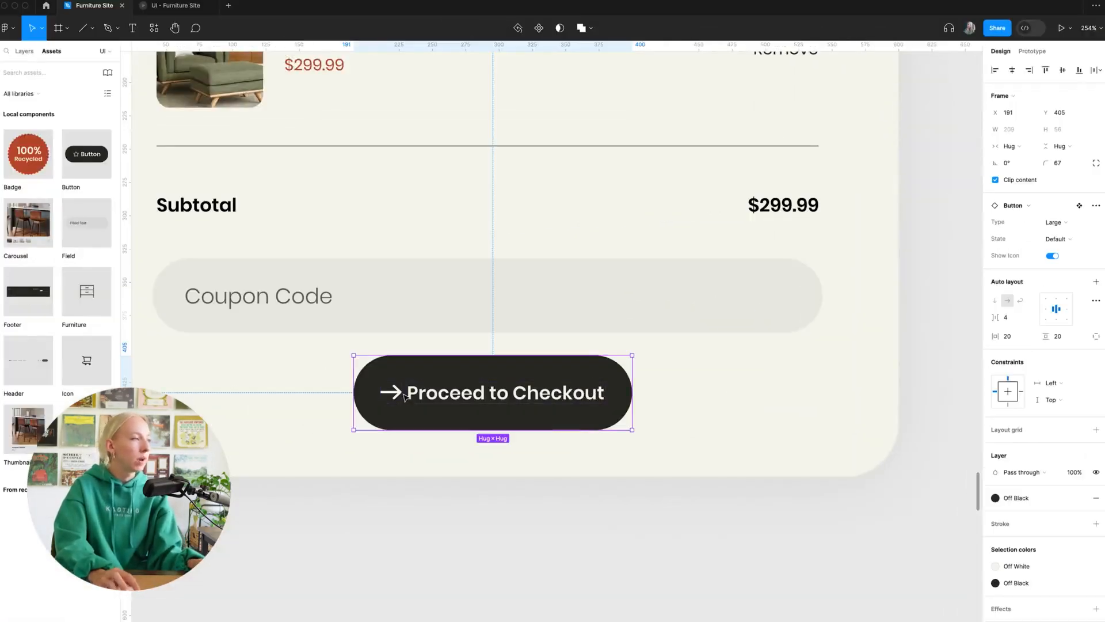
{"action": "right_click", "coordinate": [539, 397]}
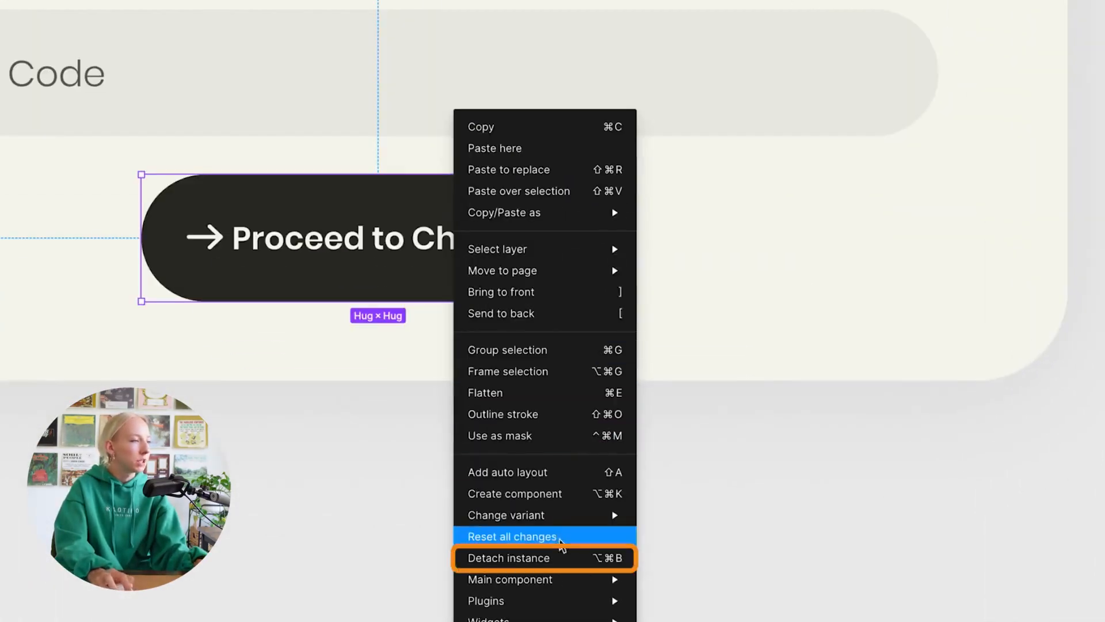
{"action": "left_click", "coordinate": [562, 558]}
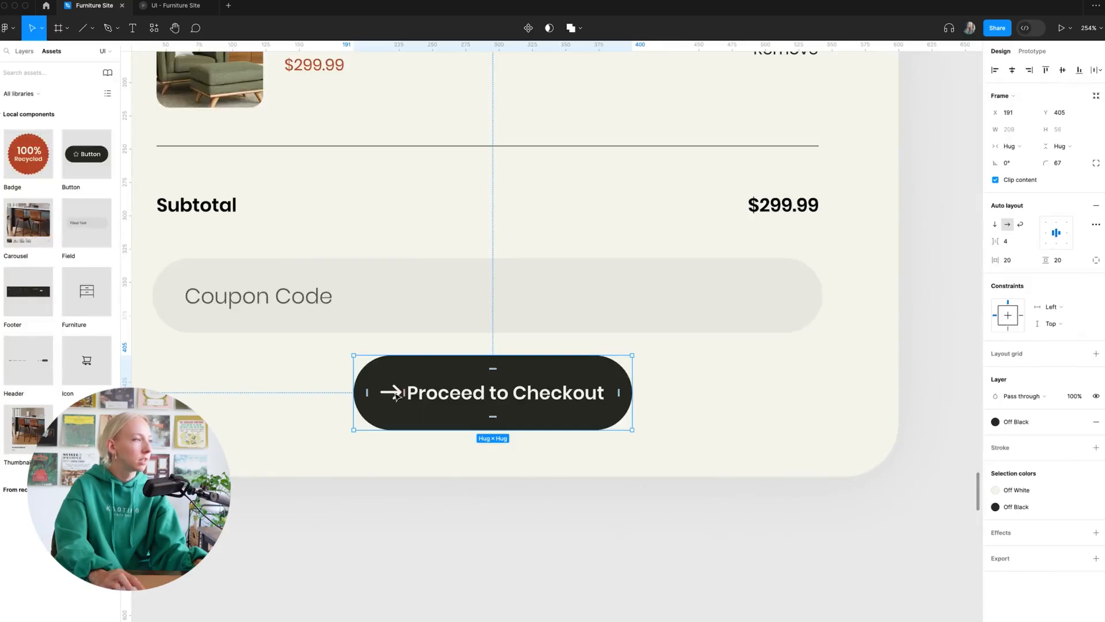
{"action": "left_click", "coordinate": [397, 396]}
{"action": "key", "text": "Right"}
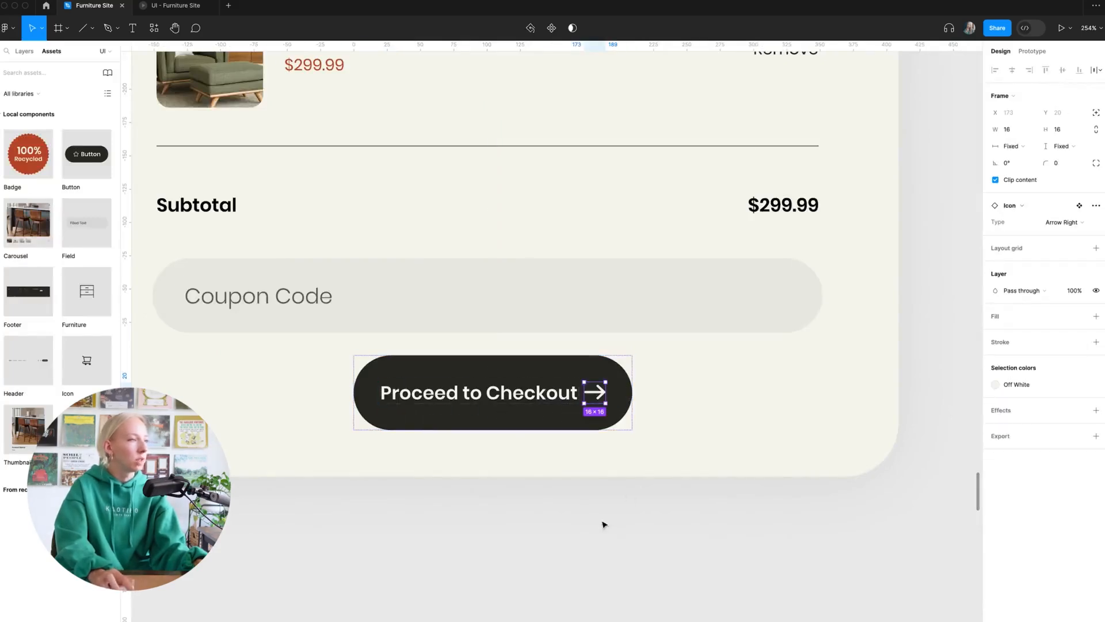
{"action": "left_click", "coordinate": [604, 525]}
- Set the spacing between the Proceed to Checkout button's label and arrow to 12
{"action": "left_click", "coordinate": [569, 420]}
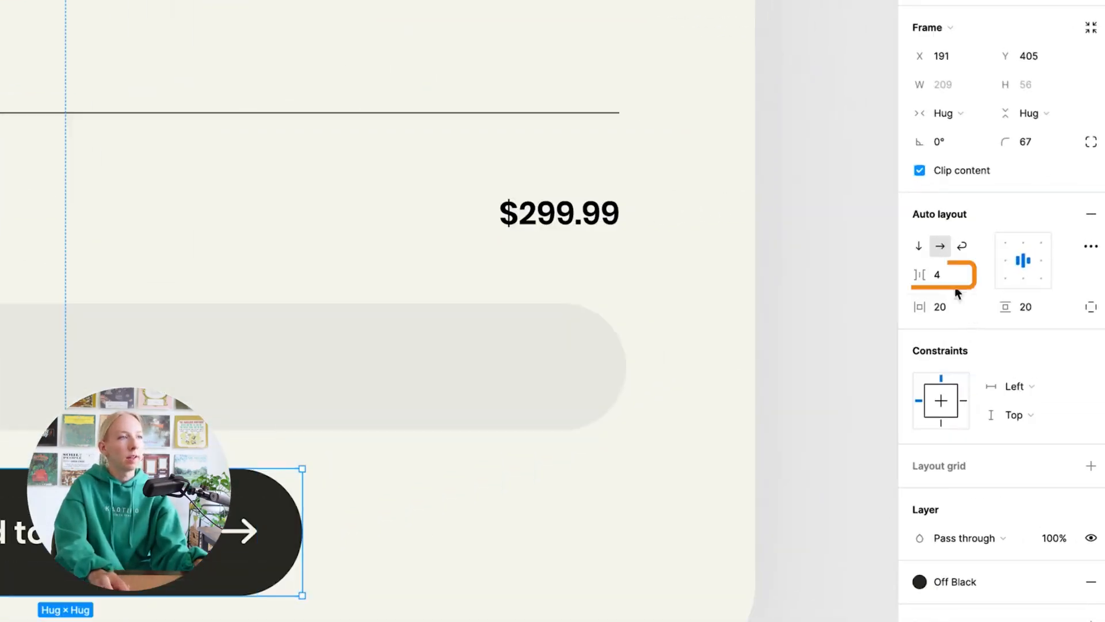
{"action": "left_click", "coordinate": [956, 282]}
{"action": "type", "text": "12"}
{"action": "key", "text": "Return"}
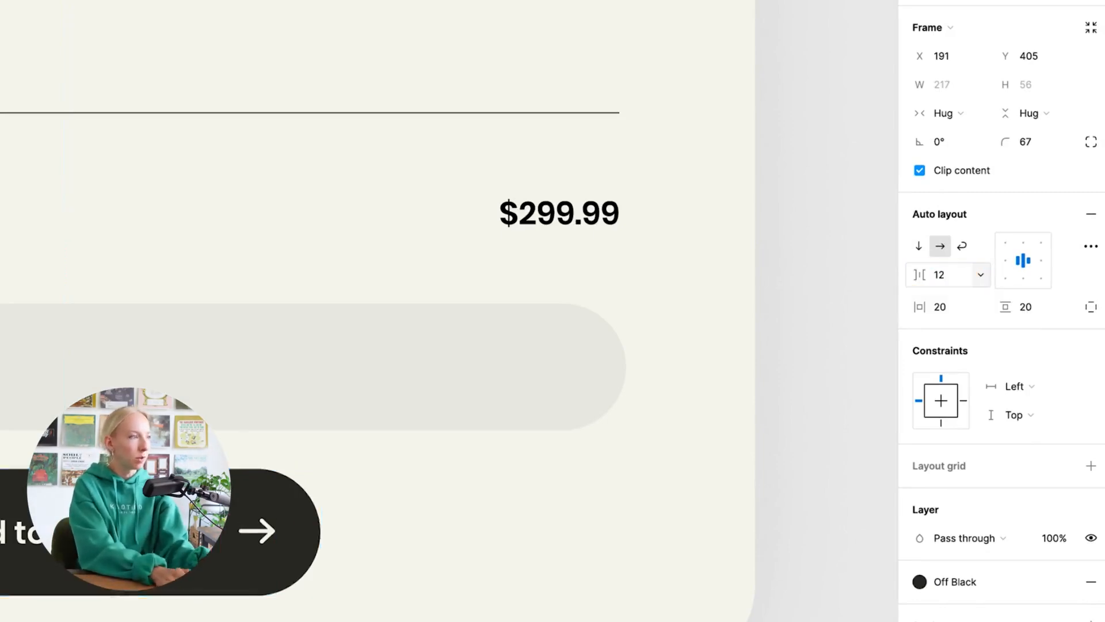
{"action": "key", "text": "Escape"}
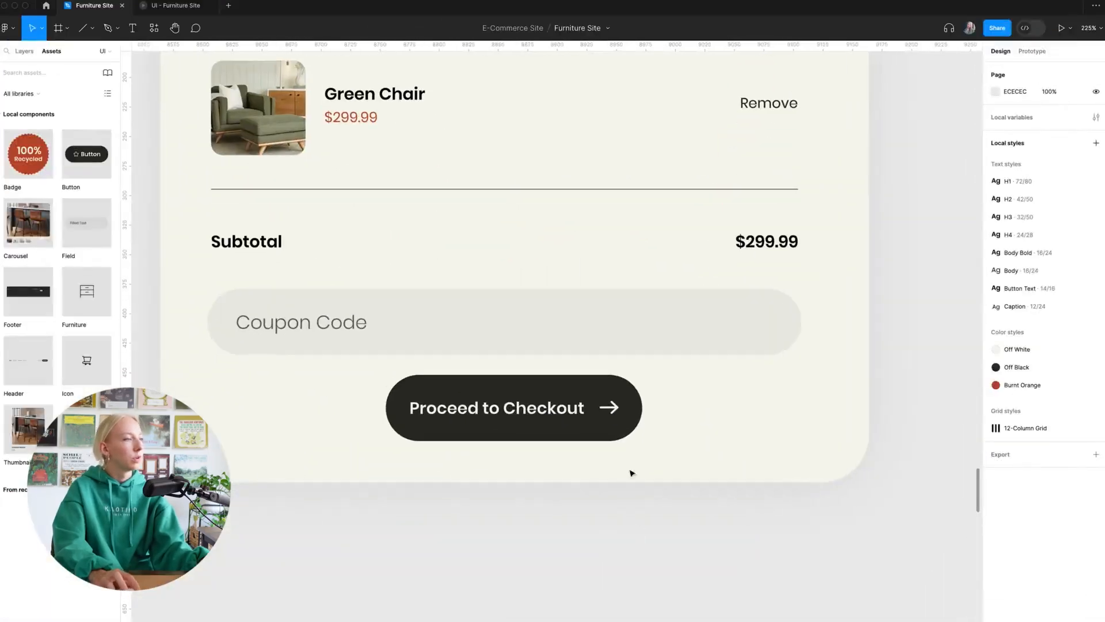
- Tighten the spacing between the checkout button's label and arrow to slightly less than 12
{"action": "left_click", "coordinate": [250, 564]}
{"action": "left_click", "coordinate": [1013, 242]}
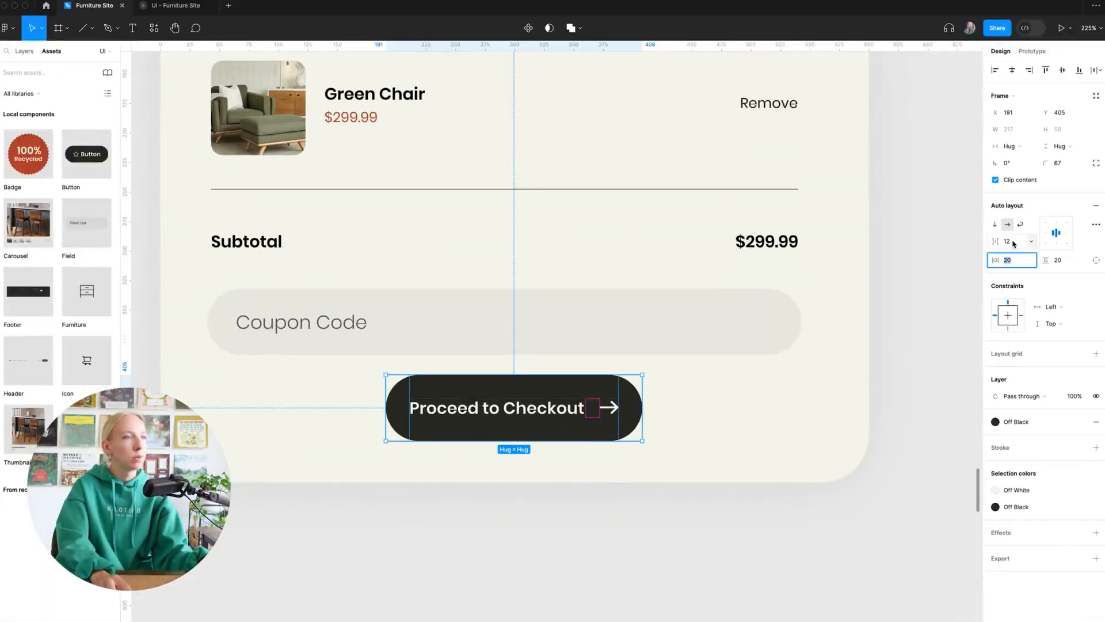
{"action": "key", "text": "Escape"}
{"action": "key", "text": "Escape"}
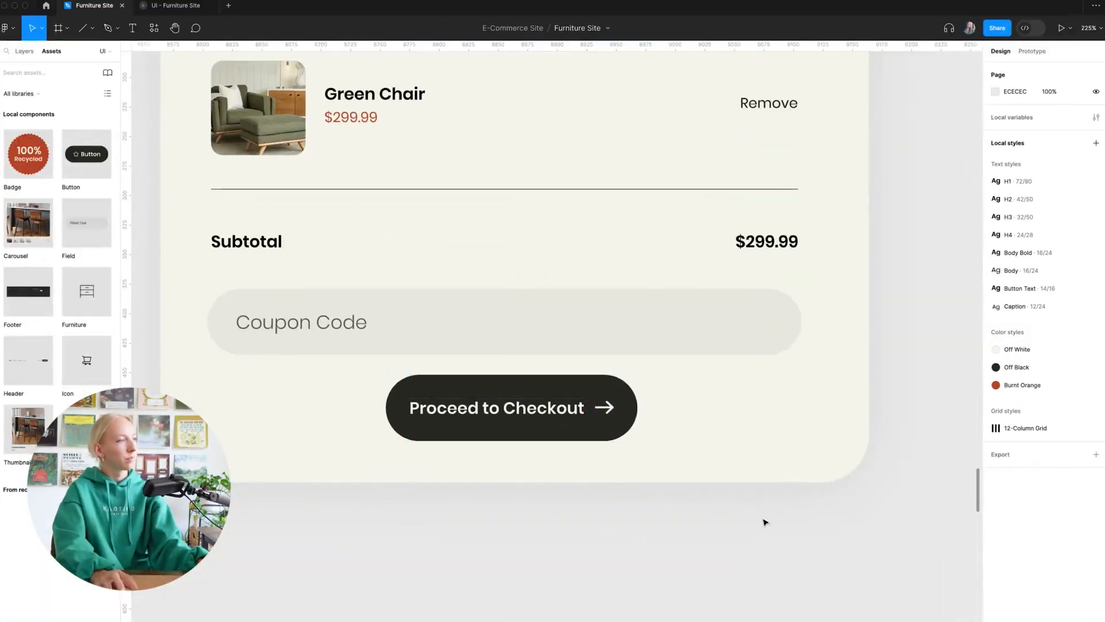
- Shift the Proceed to Checkout button slightly to the left beneath the coupon code field
{"action": "scroll", "coordinate": [759, 519], "scroll_direction": "down", "scroll_amount": 5}
{"action": "scroll", "coordinate": [758, 520], "scroll_direction": "up", "scroll_amount": 3}
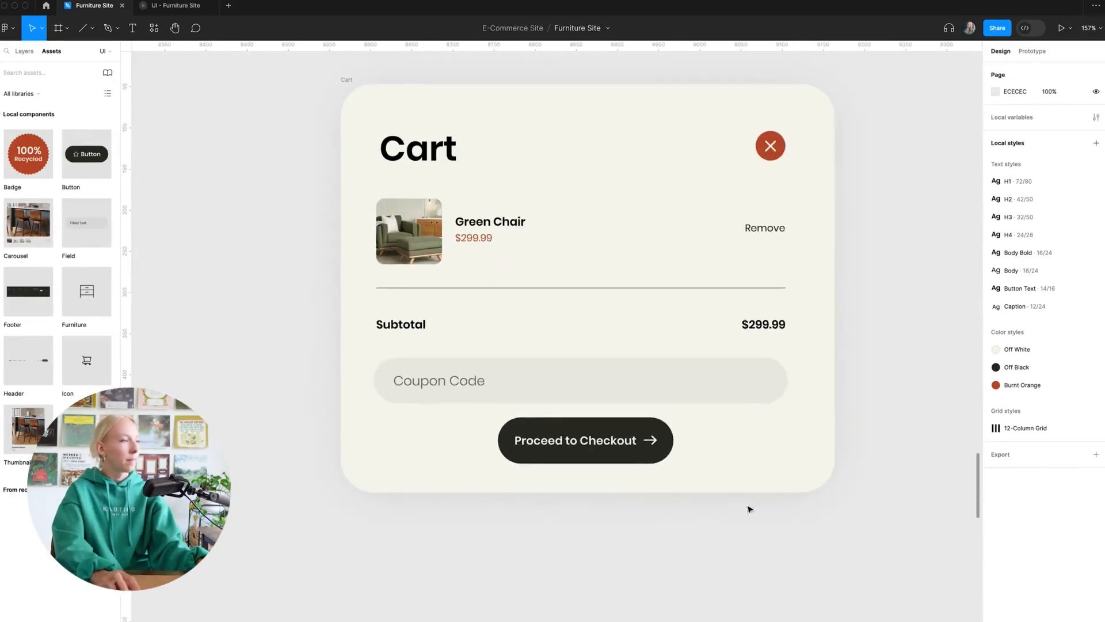
{"action": "left_click", "coordinate": [649, 450]}
{"action": "left_click", "coordinate": [667, 515]}
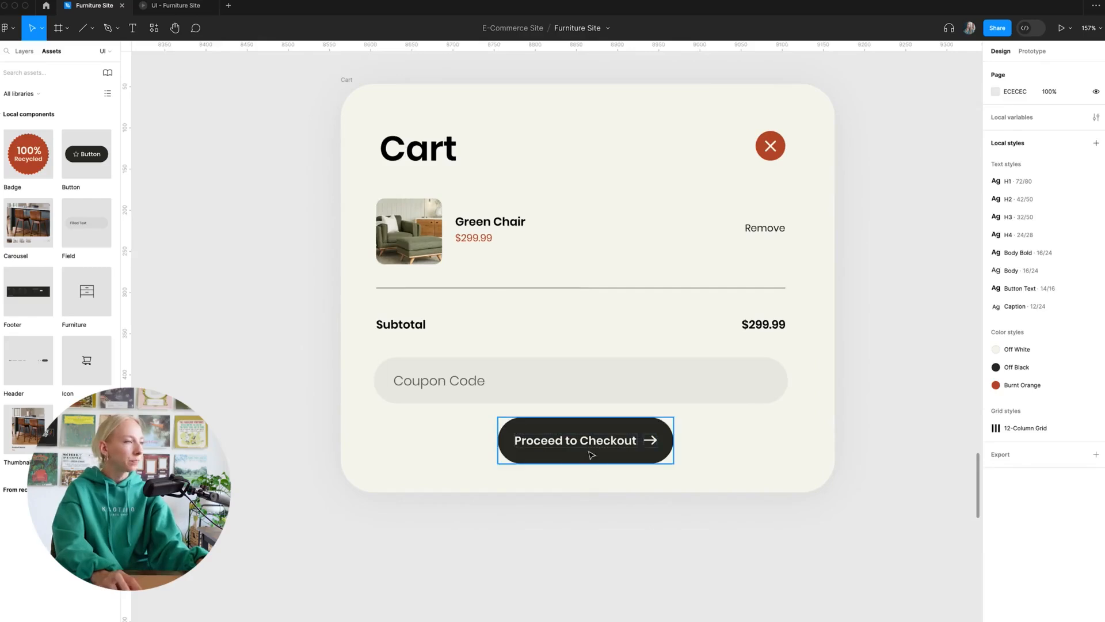
{"action": "mouse_move", "coordinate": [592, 456]}
{"action": "left_mouse_down"}
{"action": "mouse_move", "coordinate": [572, 444]}
{"action": "mouse_move", "coordinate": [580, 451]}
{"action": "left_mouse_up"}
{"action": "left_click", "coordinate": [597, 535]}
- Try applying auto layout to the whole Cart frame
{"action": "scroll", "coordinate": [598, 533], "scroll_direction": "down", "scroll_amount": 5}
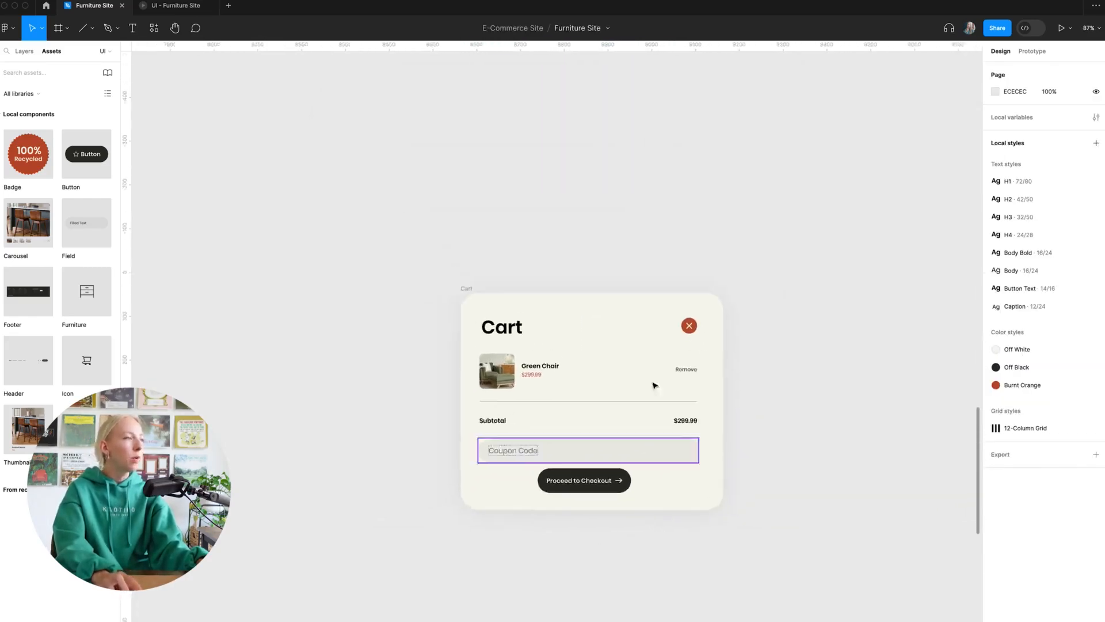
{"action": "scroll", "coordinate": [595, 370], "scroll_direction": "up", "scroll_amount": 3}
{"action": "left_click", "coordinate": [418, 260]}
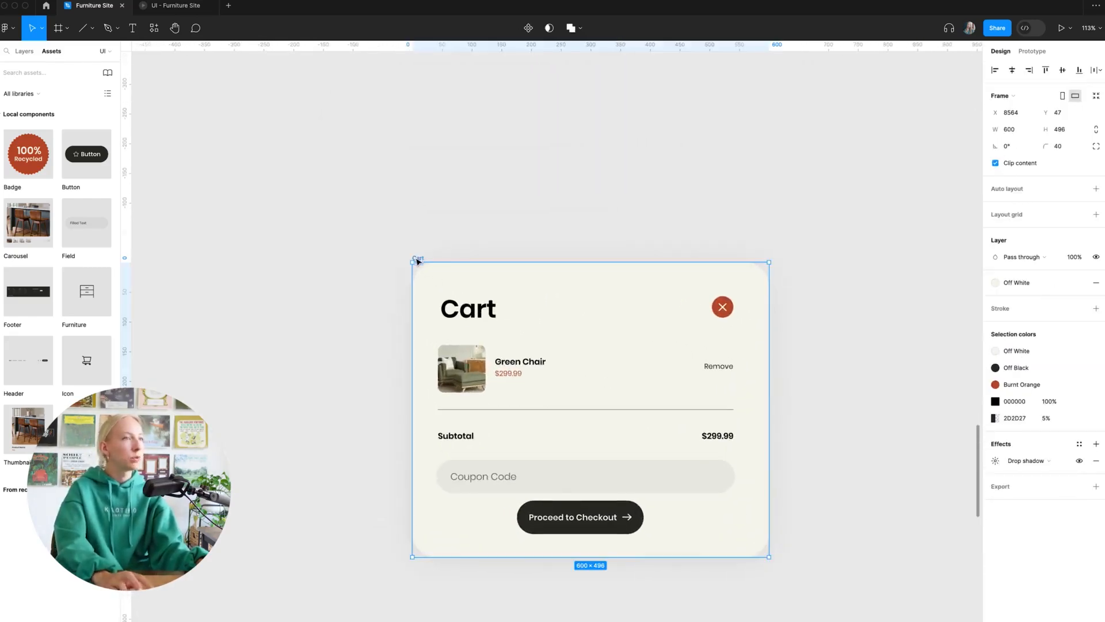
{"action": "scroll", "coordinate": [598, 264], "scroll_direction": "down", "scroll_amount": 1}
{"action": "scroll", "coordinate": [598, 264], "scroll_direction": "right", "scroll_amount": 1}
{"action": "left_click", "coordinate": [1096, 190]}
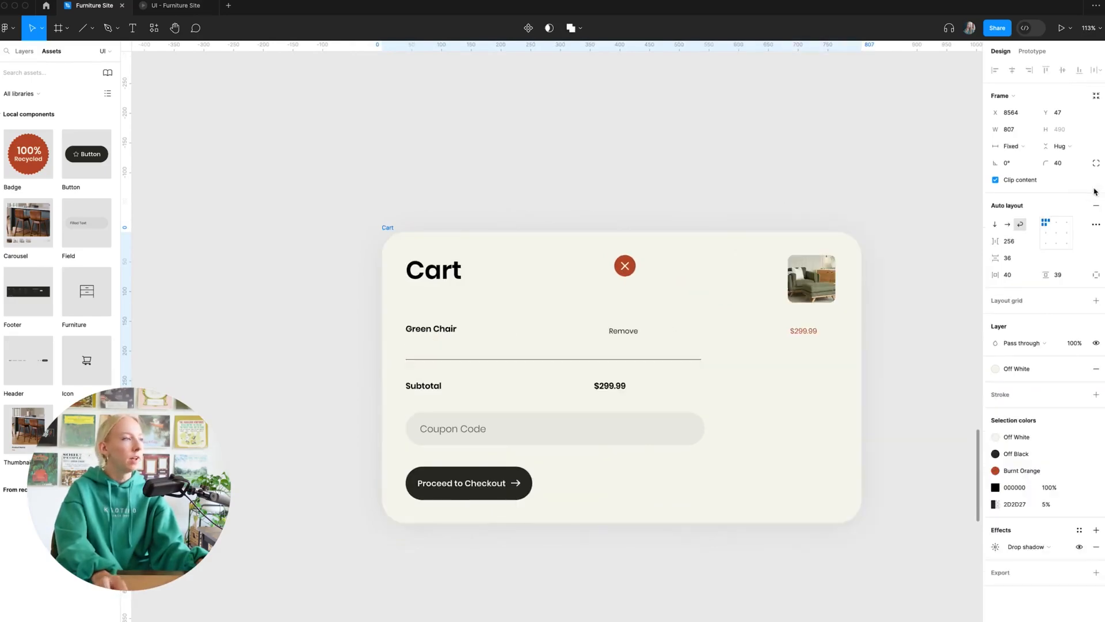
{"action": "scroll", "coordinate": [887, 275], "scroll_direction": "up", "scroll_amount": 3}
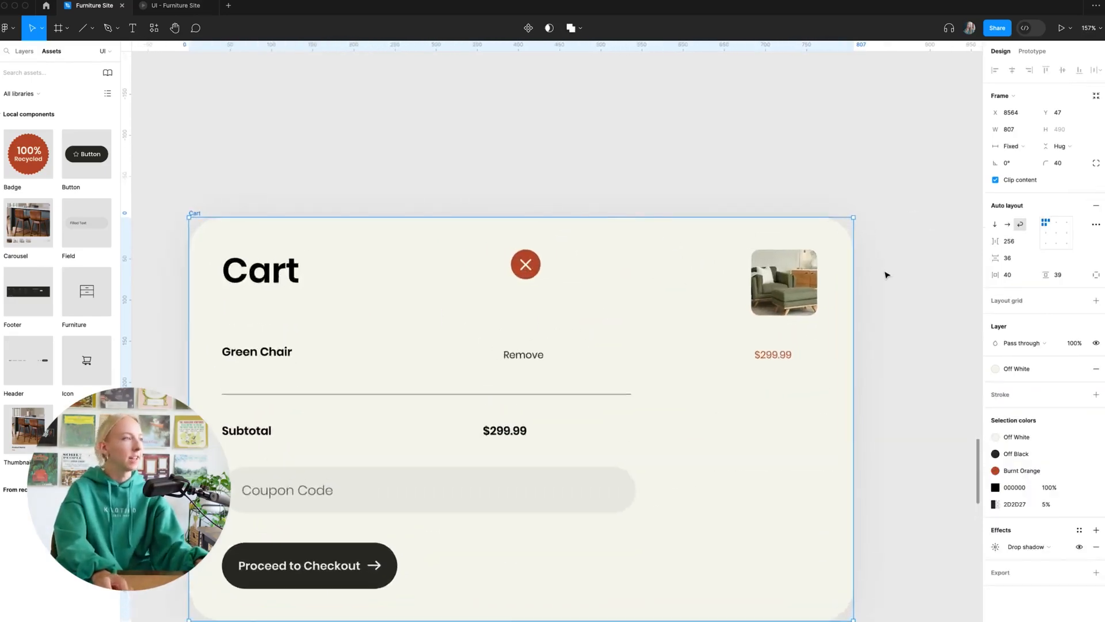
{"action": "scroll", "coordinate": [887, 275], "scroll_direction": "down", "scroll_amount": 1}
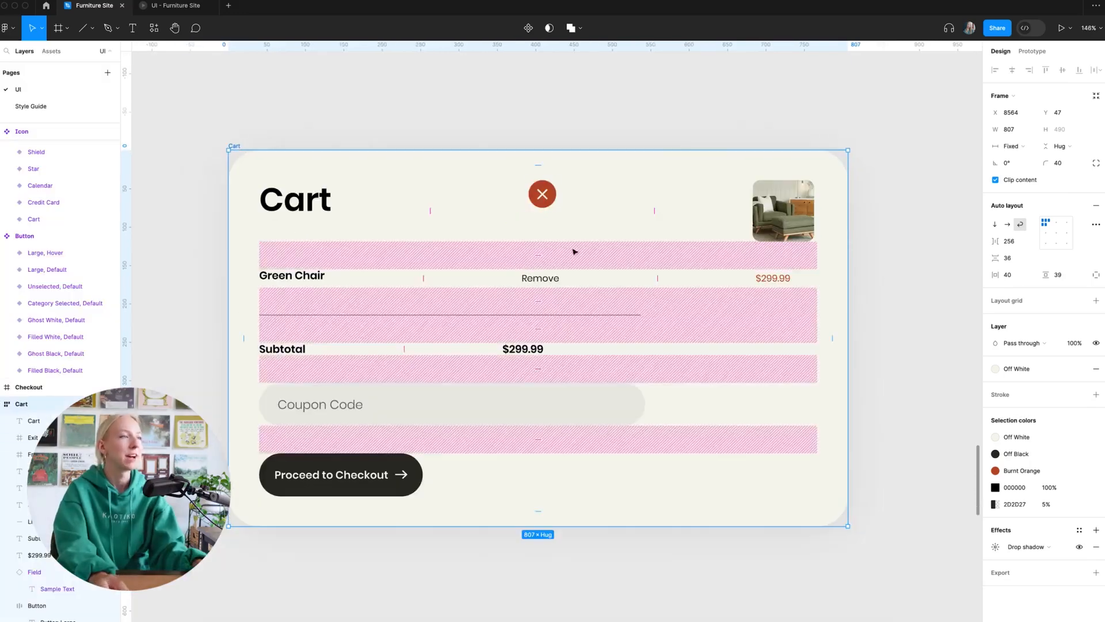
{"action": "scroll", "coordinate": [660, 251], "scroll_direction": "left", "scroll_amount": 1}
{"action": "scroll", "coordinate": [660, 252], "scroll_direction": "left", "scroll_amount": 1}
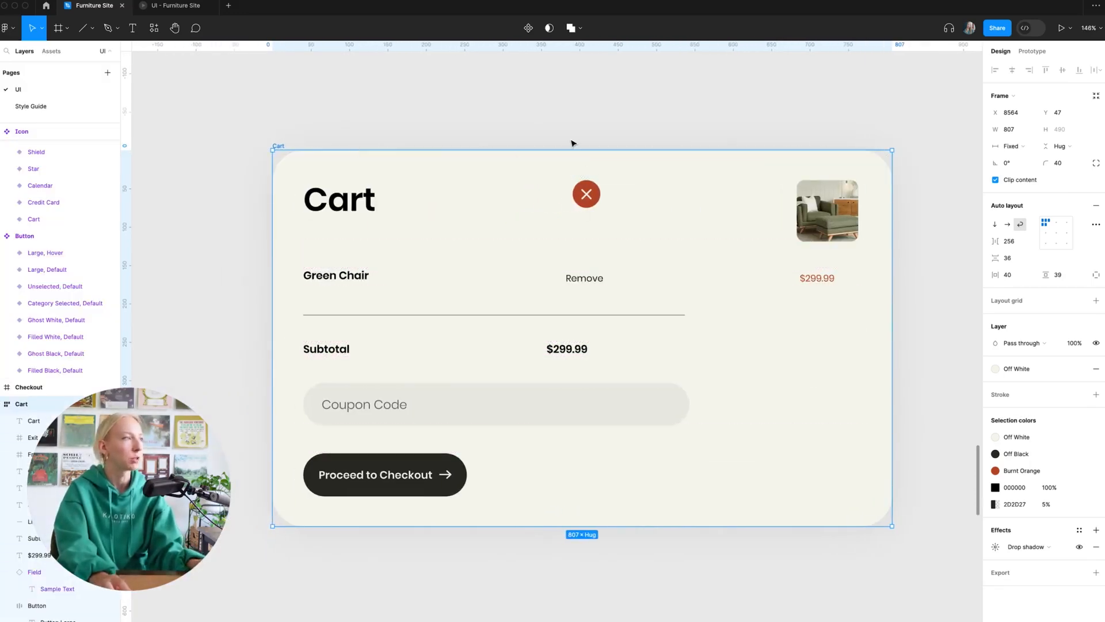
{"action": "key", "text": "ctrl+z"}
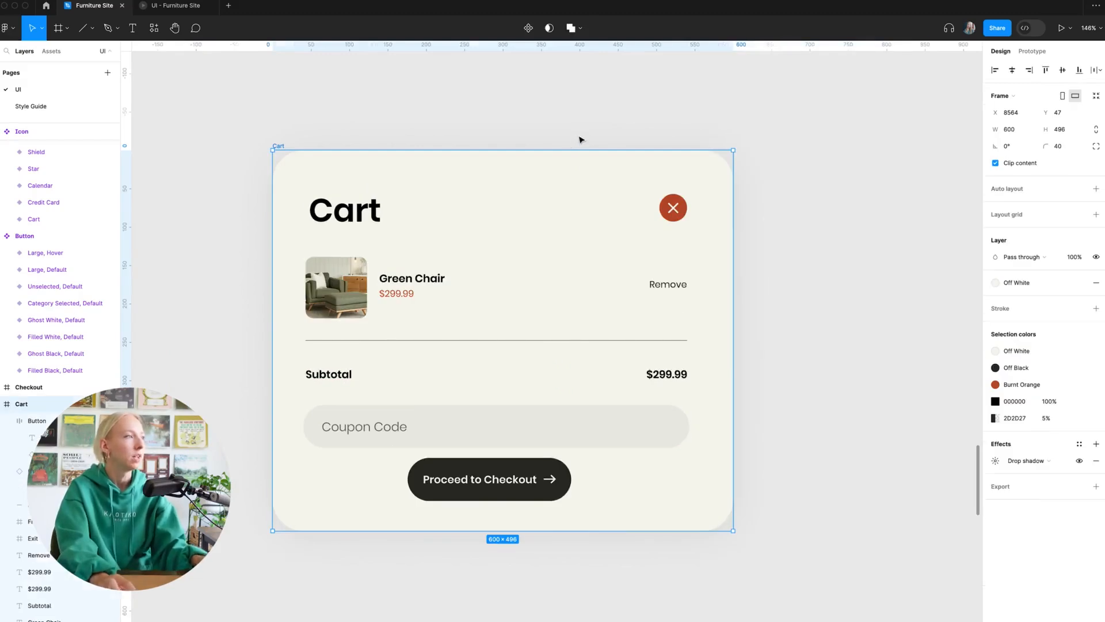
{"action": "left_click", "coordinate": [580, 139]}
- Wrap the Cart title and the round exit icon together in a frame
{"action": "left_click", "coordinate": [357, 216]}
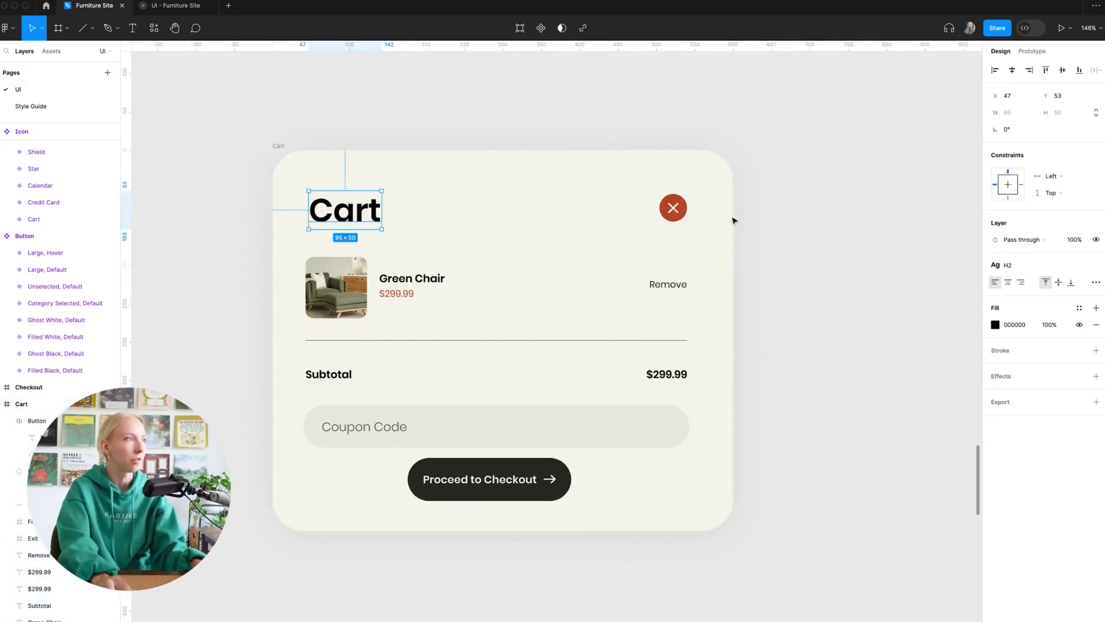
{"action": "left_click", "coordinate": [683, 214], "text": "shift"}
{"action": "right_click", "coordinate": [678, 212]}
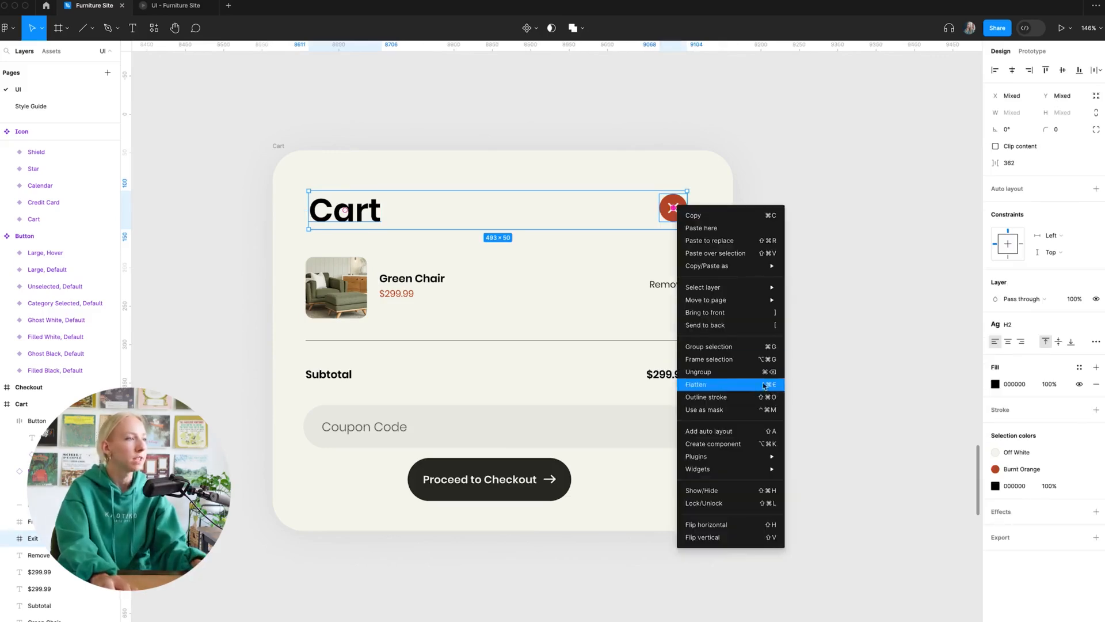
{"action": "left_click", "coordinate": [746, 364]}
{"action": "left_click", "coordinate": [812, 351]}
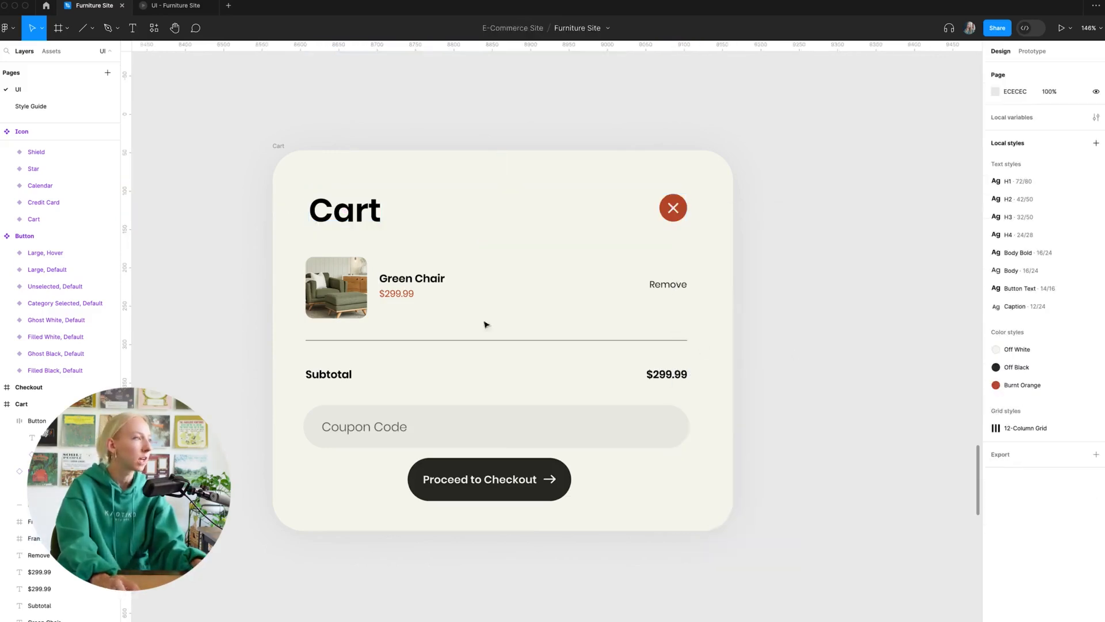
- Wrap the Green Chair image, name, price, Remove link and divider line together in a frame
{"action": "left_click_drag", "start_coordinate": [291, 247], "coordinate": [734, 356]}
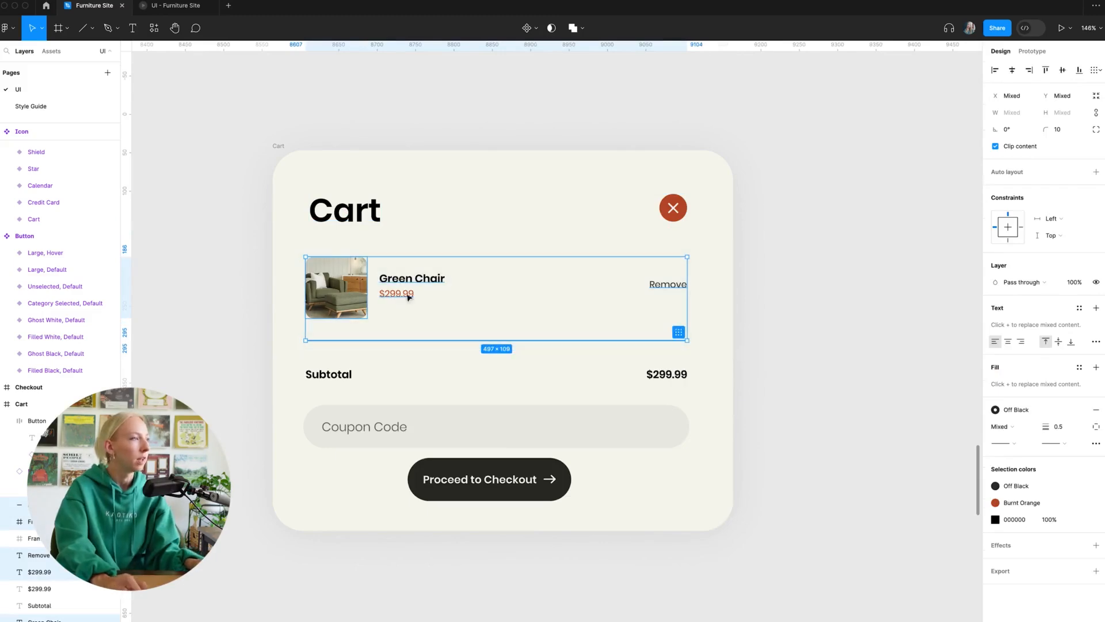
{"action": "right_click", "coordinate": [357, 291]}
{"action": "left_click", "coordinate": [411, 447]}
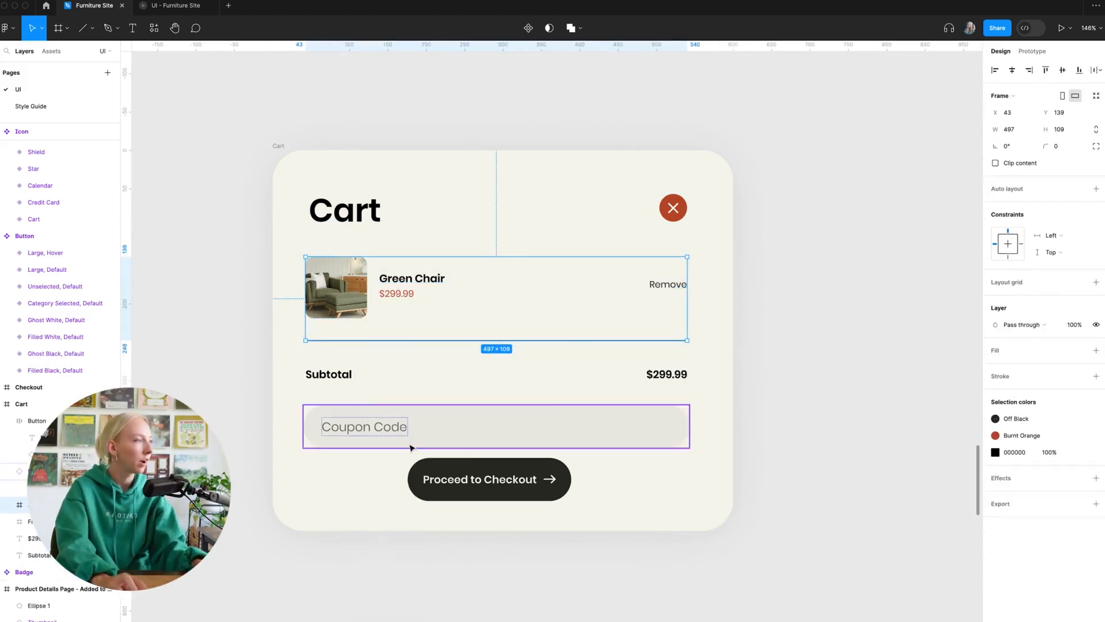
- Wrap the subtotal row, coupon code field and Proceed to Checkout button together in a frame
{"action": "left_click_drag", "start_coordinate": [296, 354], "coordinate": [605, 452]}
{"action": "right_click", "coordinate": [589, 434]}
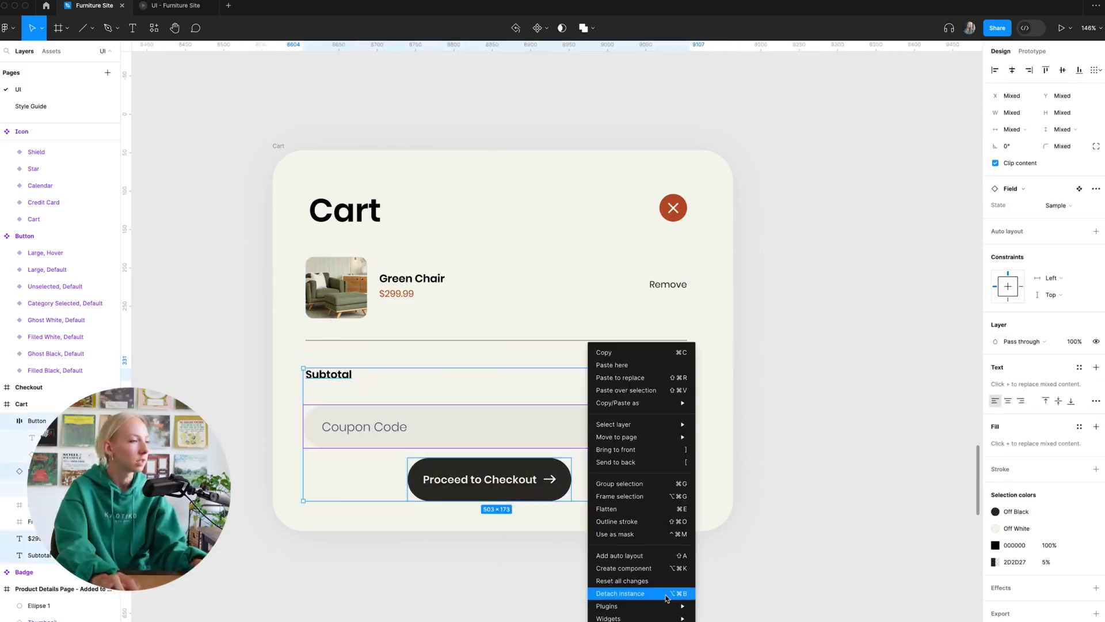
{"action": "left_click", "coordinate": [621, 496]}
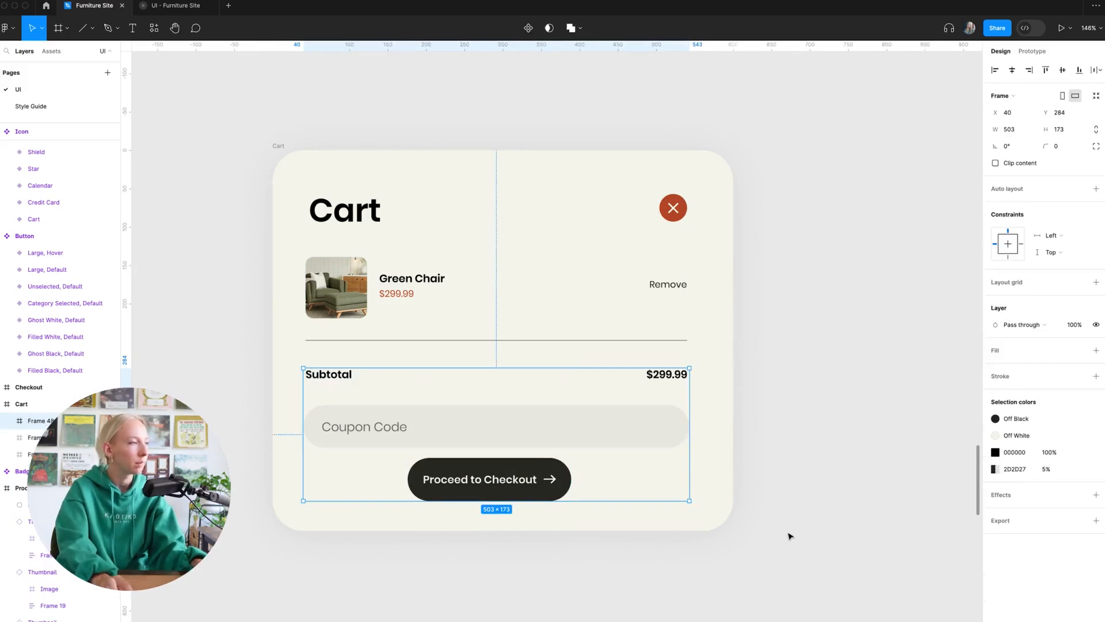
- Apply a vertical auto layout to the whole Cart frame containing the three grouped sections
{"action": "left_click", "coordinate": [793, 534]}
{"action": "left_click", "coordinate": [278, 147]}
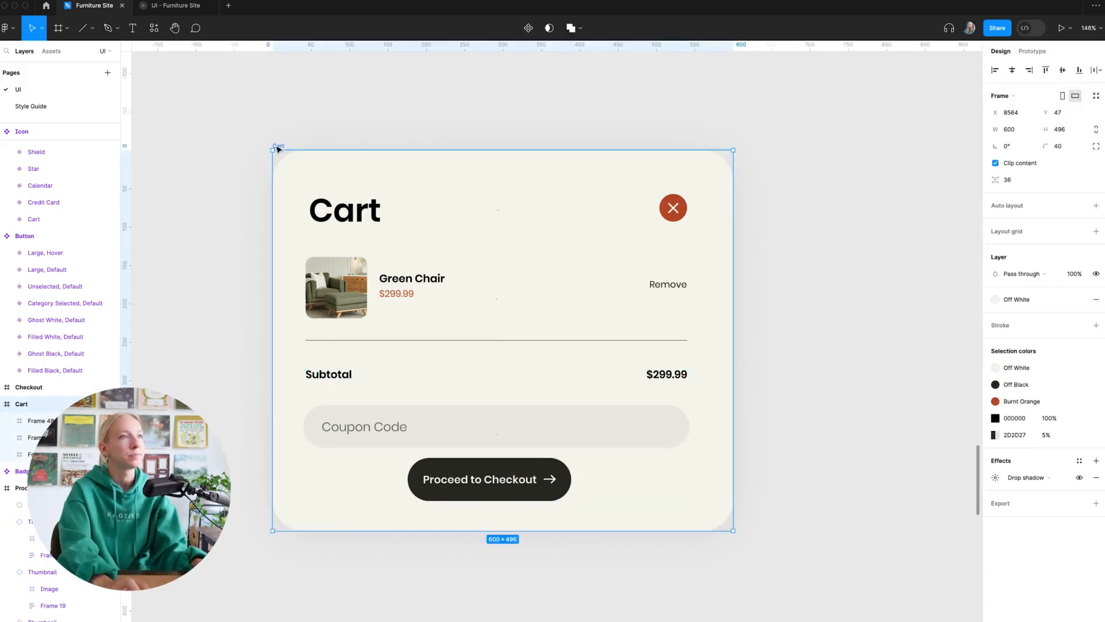
{"action": "left_click", "coordinate": [1096, 206]}
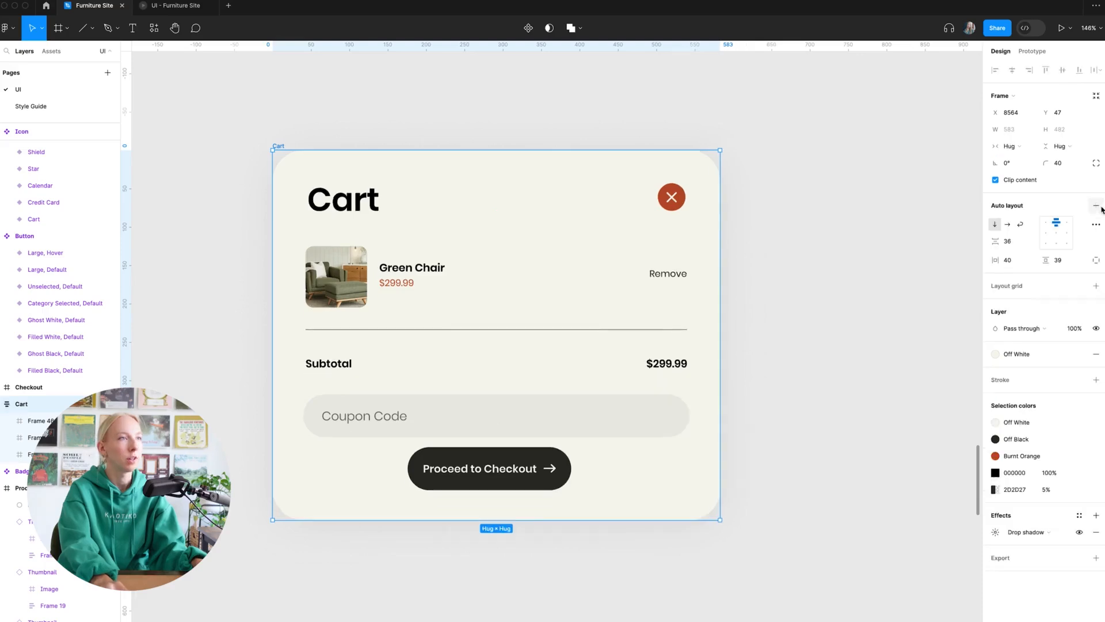
- Change the Cart frame's horizontal sizing to fixed width and set its width to 600
{"action": "left_click", "coordinate": [1036, 148]}
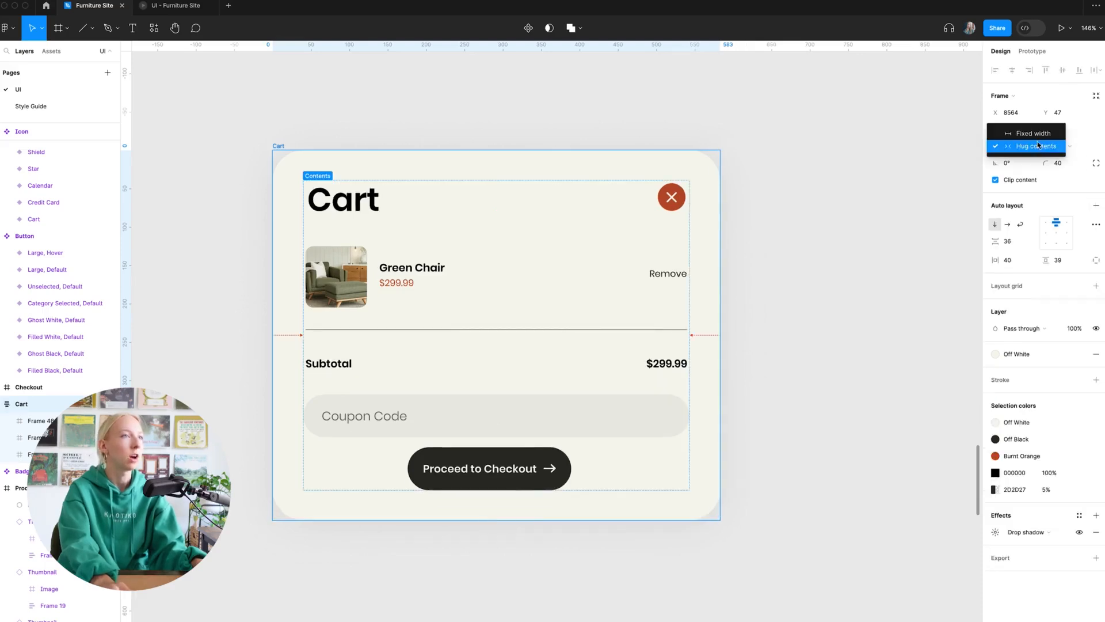
{"action": "left_click", "coordinate": [1038, 145]}
{"action": "left_click", "coordinate": [1030, 146]}
{"action": "left_click", "coordinate": [1030, 134]}
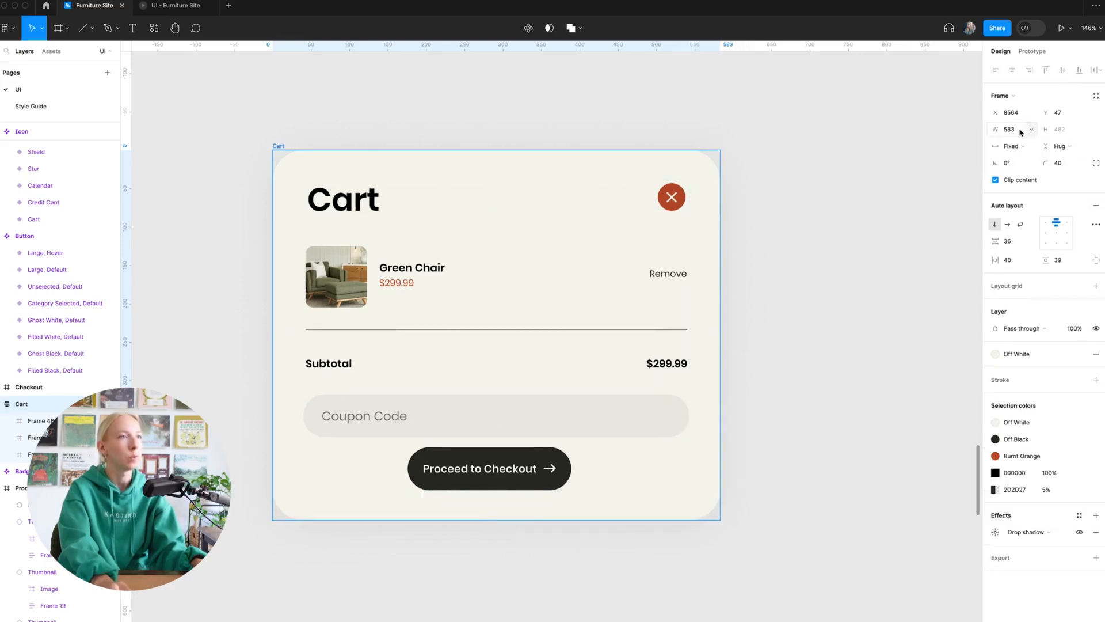
{"action": "left_click", "coordinate": [1020, 132]}
{"action": "type", "text": "6"}
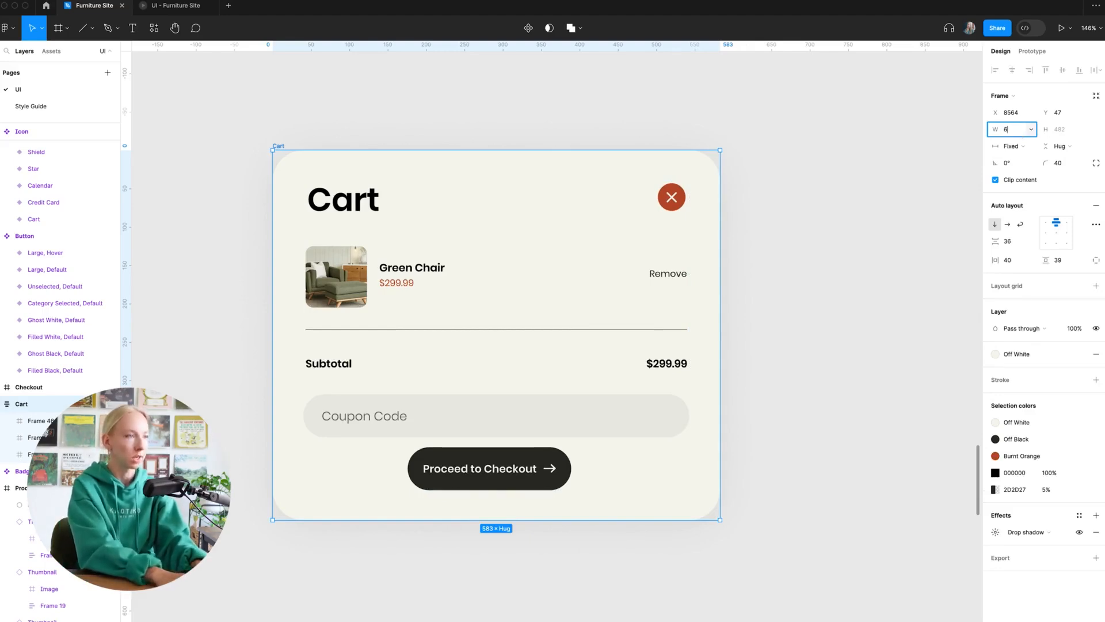
{"action": "type", "text": "00"}
{"action": "key", "text": "Return"}
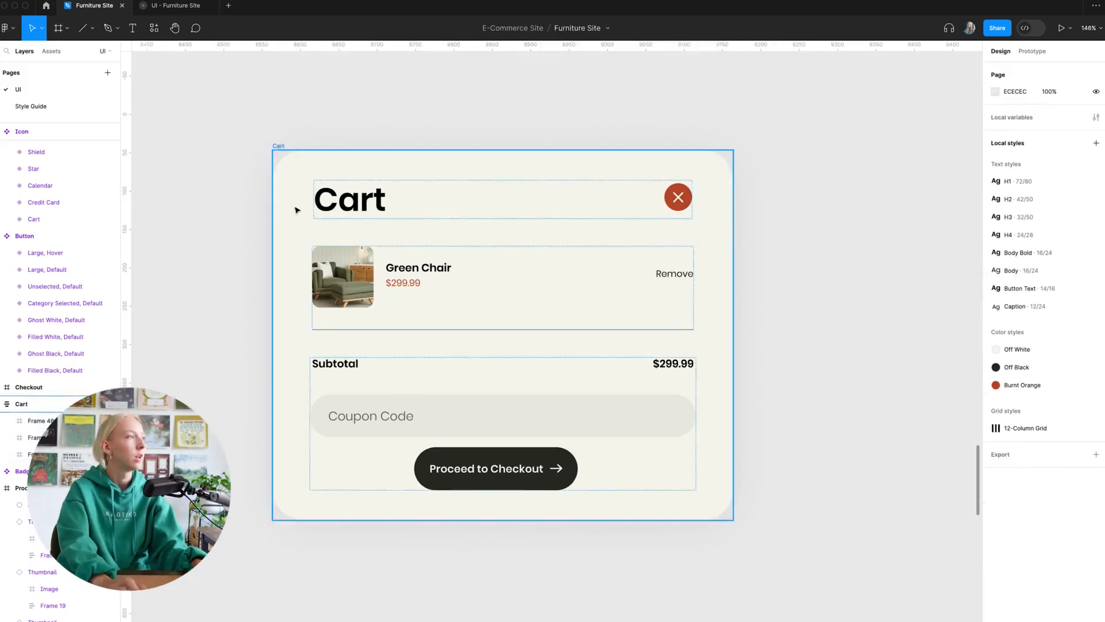
- Set the header frame with the Cart title and exit icon to fill the container's width
{"action": "left_click", "coordinate": [366, 212]}
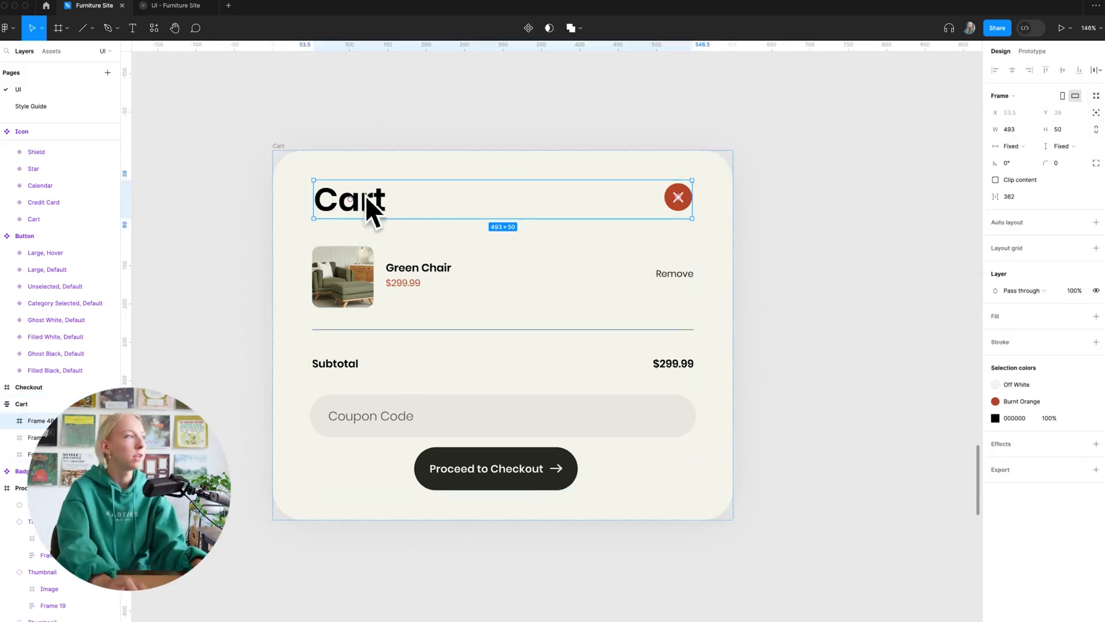
{"action": "left_click", "coordinate": [276, 132]}
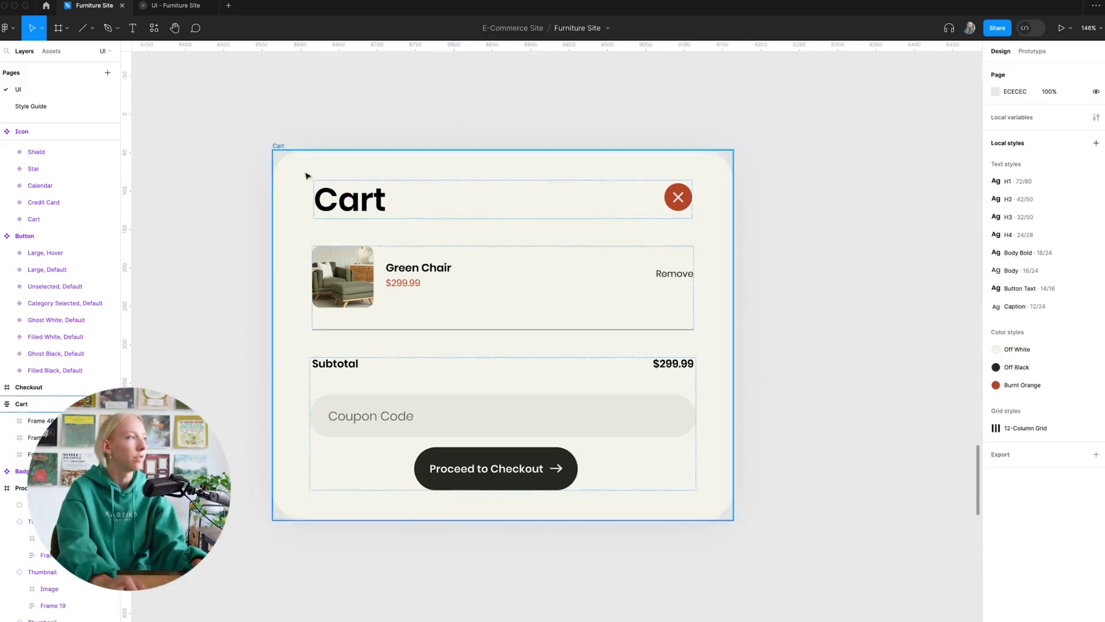
{"action": "left_click", "coordinate": [341, 204]}
{"action": "left_click", "coordinate": [361, 287]}
{"action": "left_click", "coordinate": [381, 374]}
{"action": "left_click", "coordinate": [353, 197]}
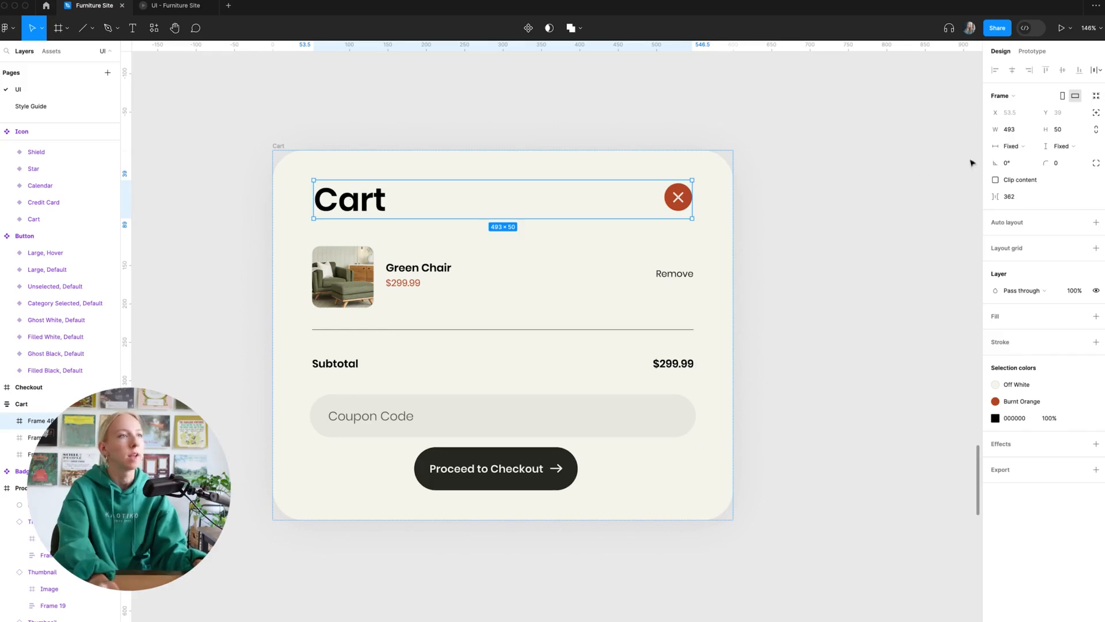
{"action": "left_click", "coordinate": [1011, 146]}
{"action": "left_click", "coordinate": [1021, 160]}
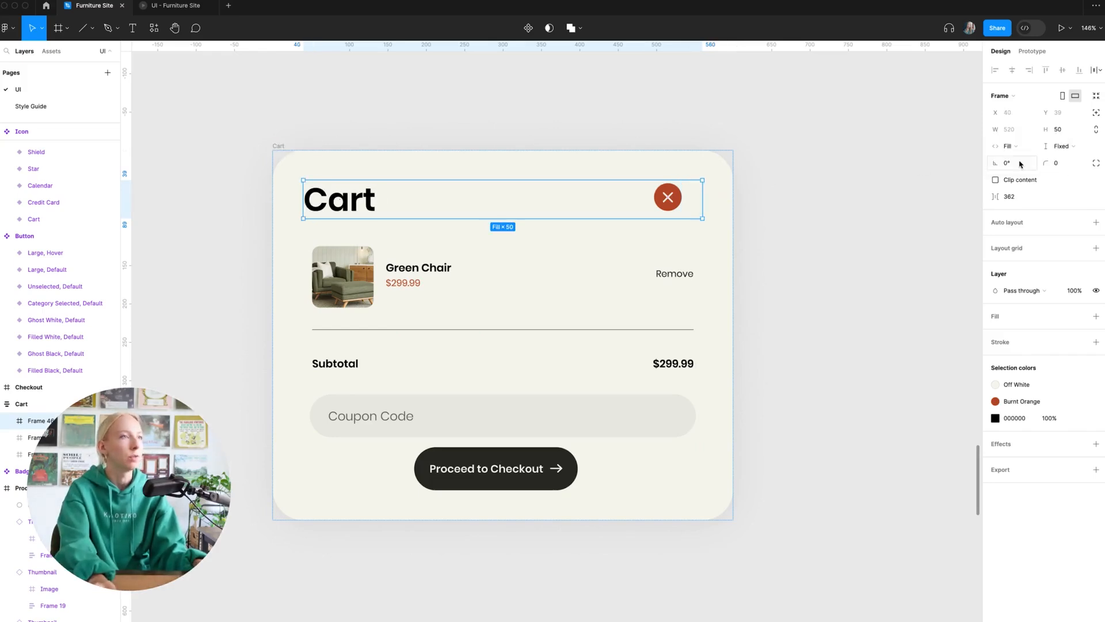
- Set the Green Chair product frame and the subtotal and checkout frame to fill the container's width
{"action": "left_click", "coordinate": [452, 270]}
{"action": "left_click", "coordinate": [1012, 145]}
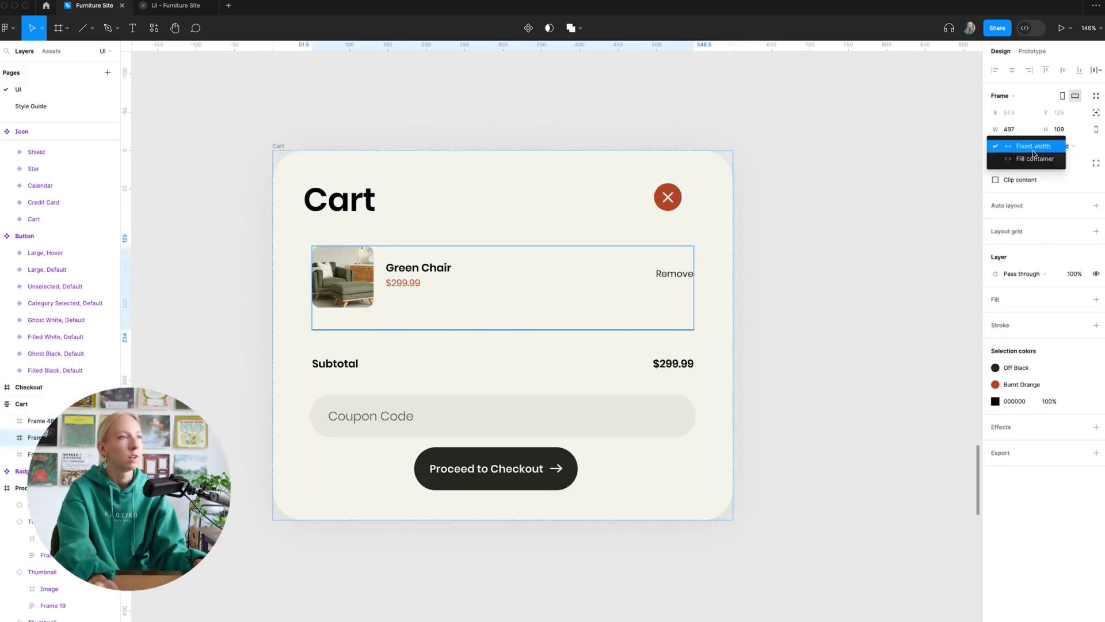
{"action": "left_click", "coordinate": [1021, 161]}
{"action": "left_click", "coordinate": [599, 395]}
{"action": "left_click", "coordinate": [1034, 148]}
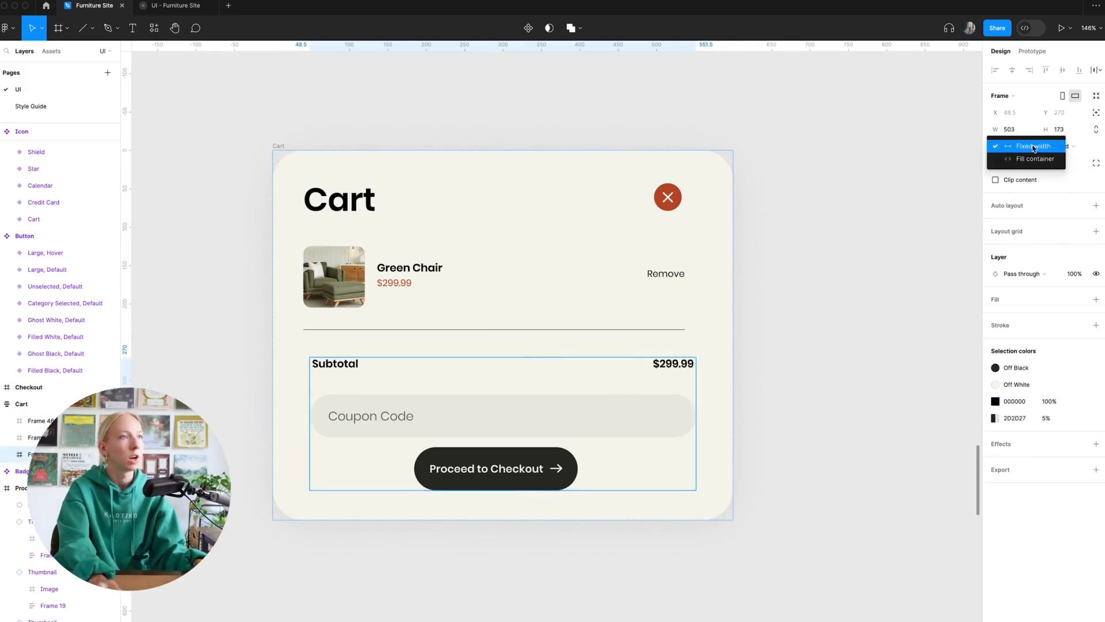
{"action": "left_click", "coordinate": [1034, 159]}
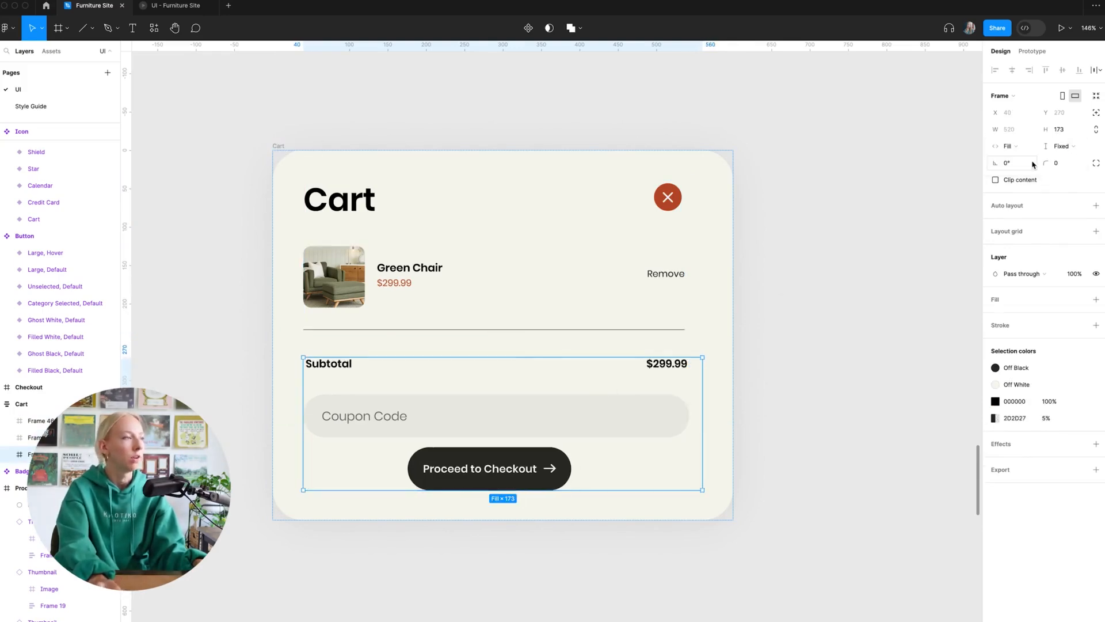
- Set the vertical padding of the Cart frame's auto layout to 40
{"action": "left_click", "coordinate": [799, 294]}
{"action": "left_click", "coordinate": [278, 148]}
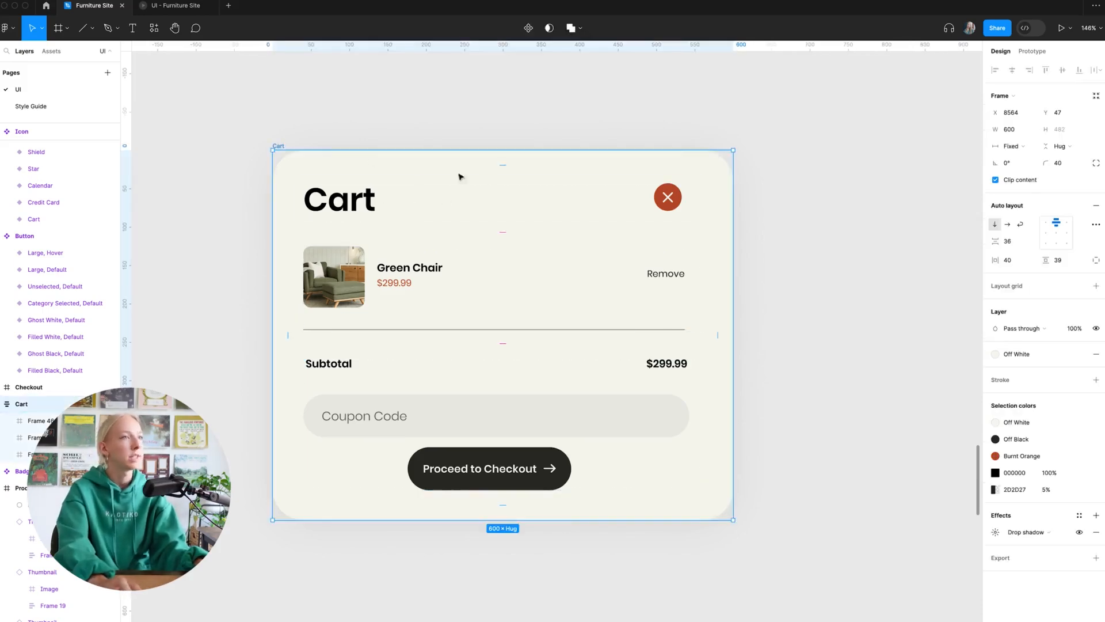
{"action": "left_click", "coordinate": [1021, 242]}
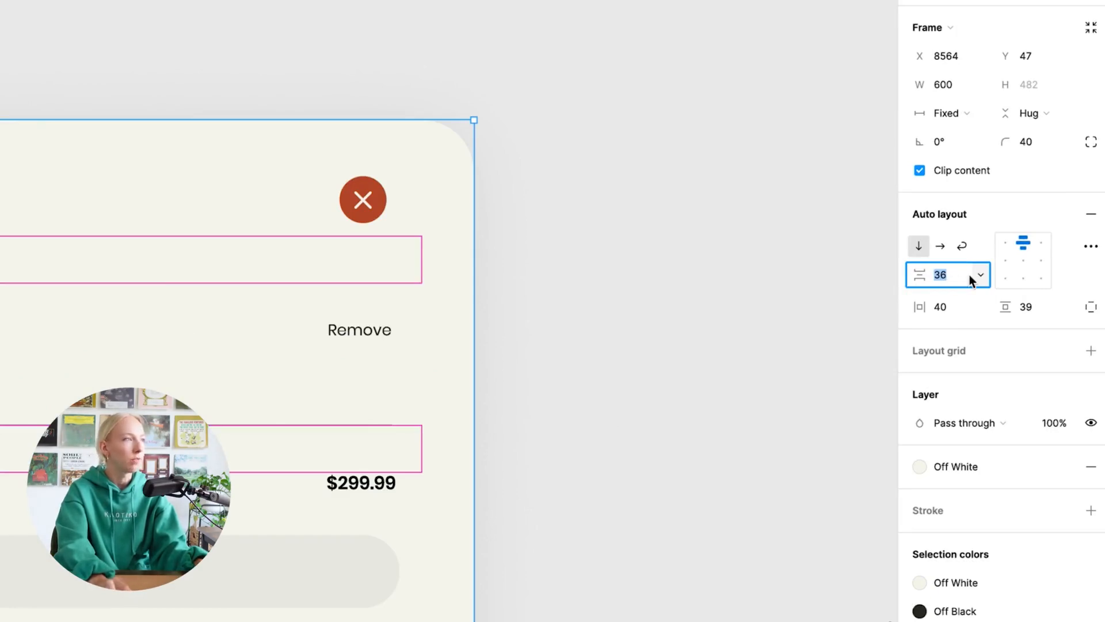
{"action": "left_click", "coordinate": [627, 309]}
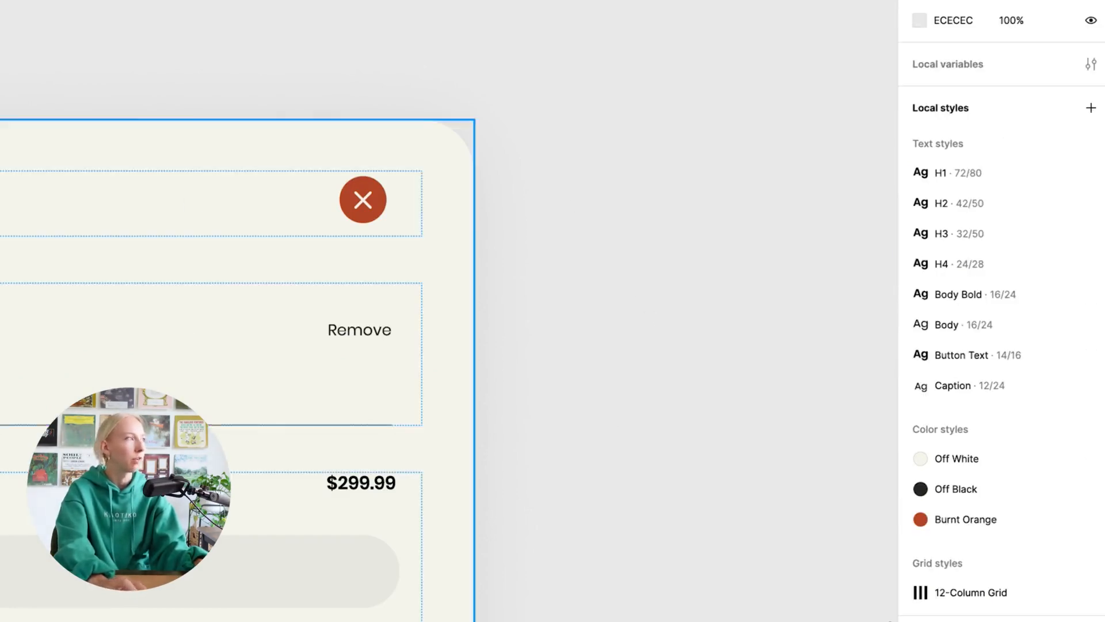
{"action": "left_click", "coordinate": [130, 449]}
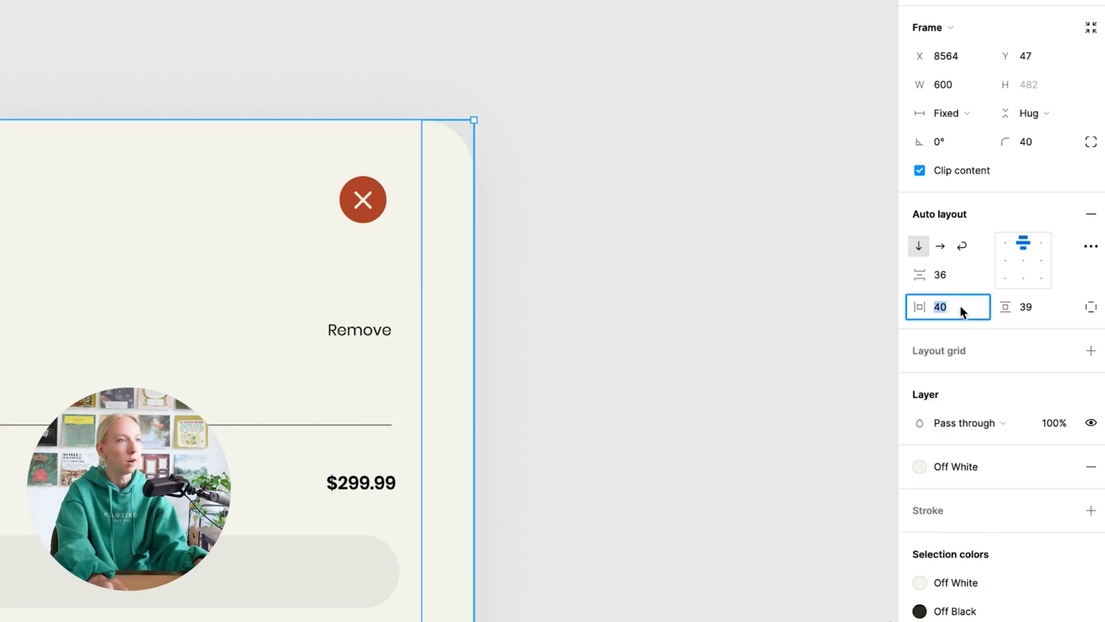
{"action": "left_click", "coordinate": [1053, 311]}
{"action": "type", "text": "40"}
{"action": "key", "text": "Return"}
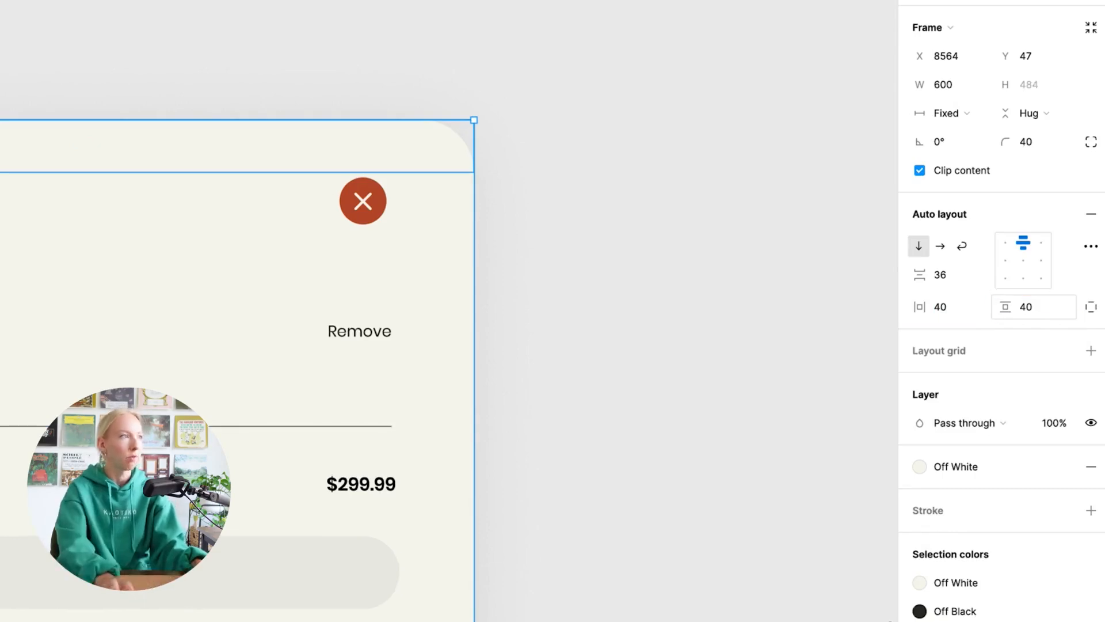
{"action": "left_click", "coordinate": [618, 291]}
- Apply a horizontal auto layout to the Cart title and exit icon frame, with Auto spacing between the items
{"action": "scroll", "coordinate": [629, 290], "scroll_direction": "up", "scroll_amount": 1}
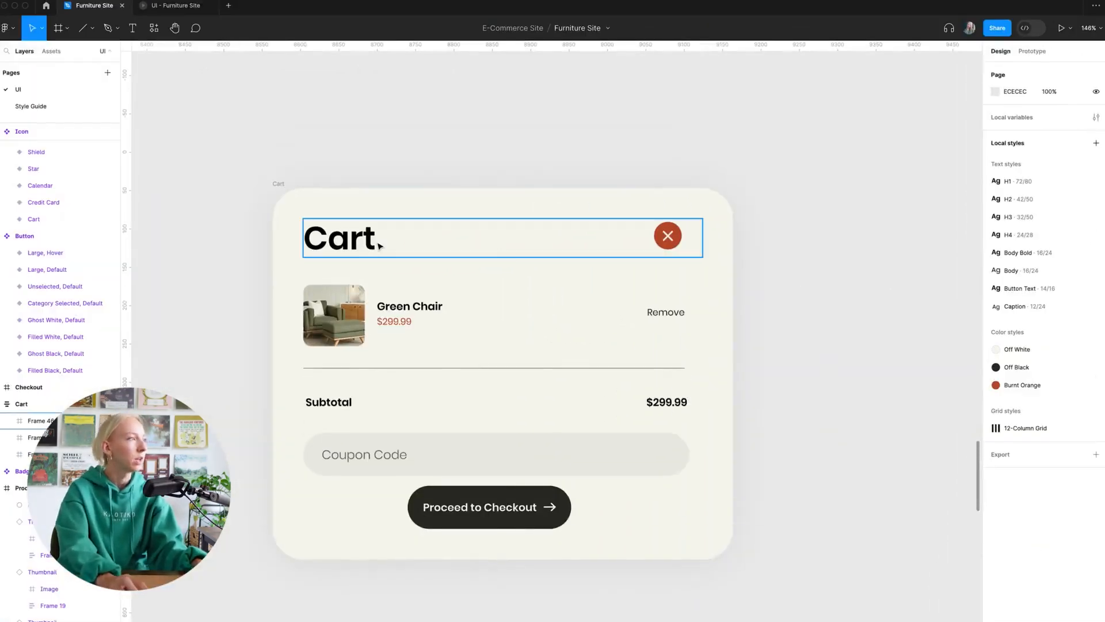
{"action": "left_click", "coordinate": [380, 246]}
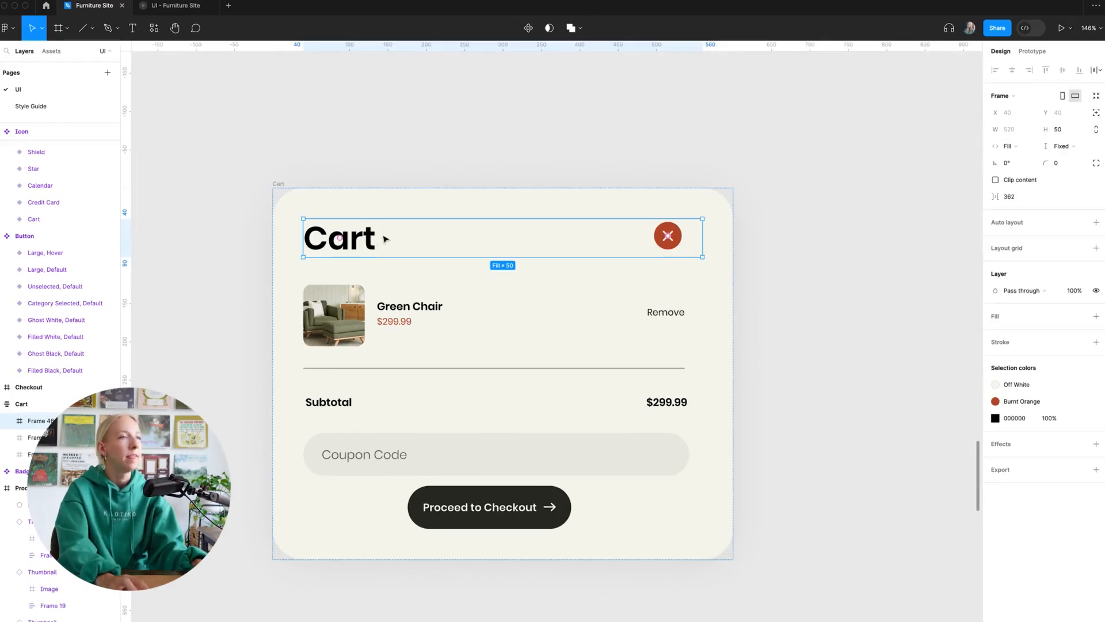
{"action": "scroll", "coordinate": [702, 246], "scroll_direction": "up", "scroll_amount": 5}
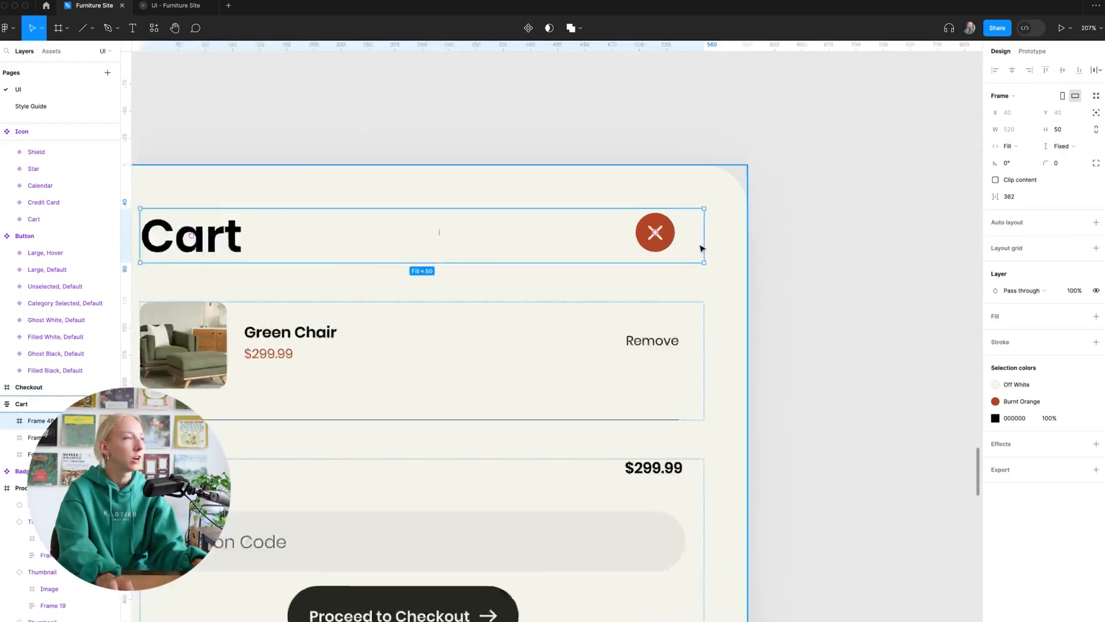
{"action": "scroll", "coordinate": [751, 246], "scroll_direction": "down", "scroll_amount": 5}
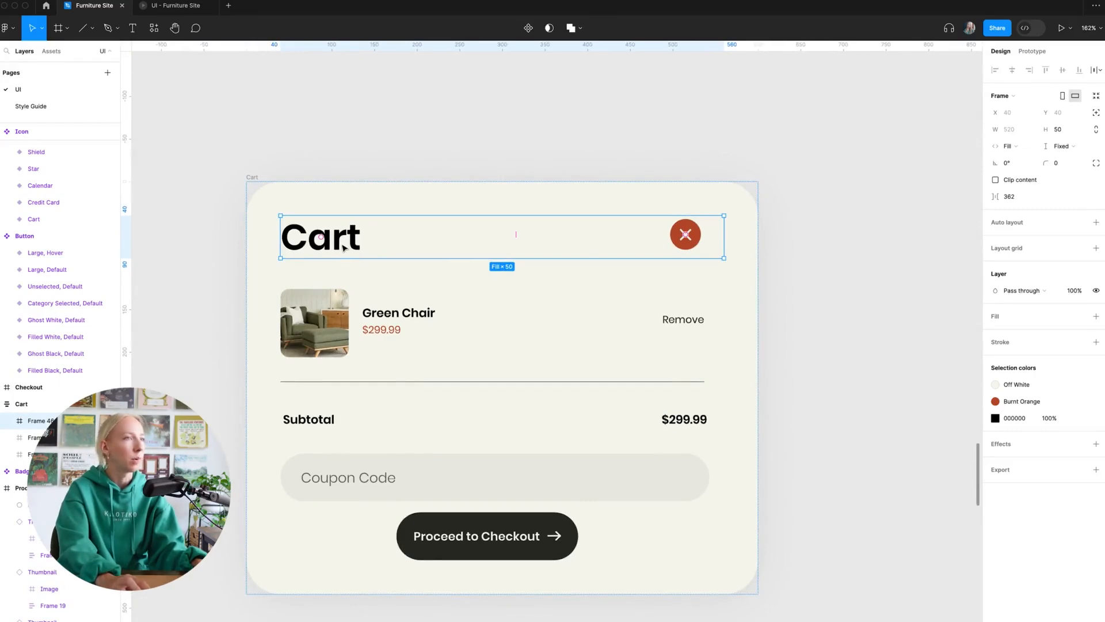
{"action": "left_click", "coordinate": [1097, 223]}
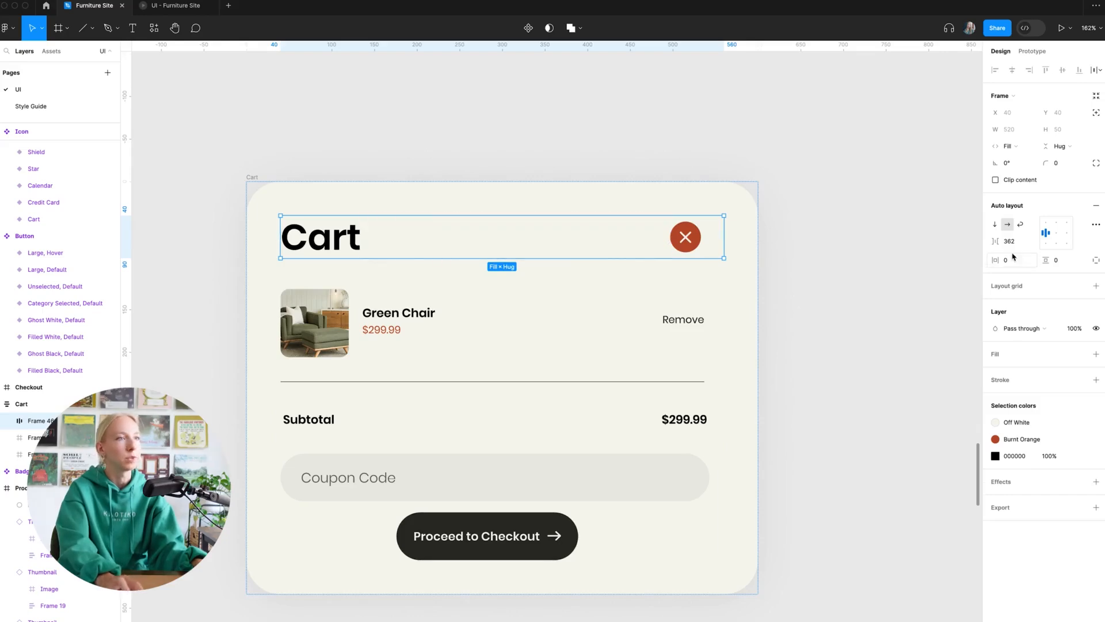
{"action": "left_click", "coordinate": [1031, 242]}
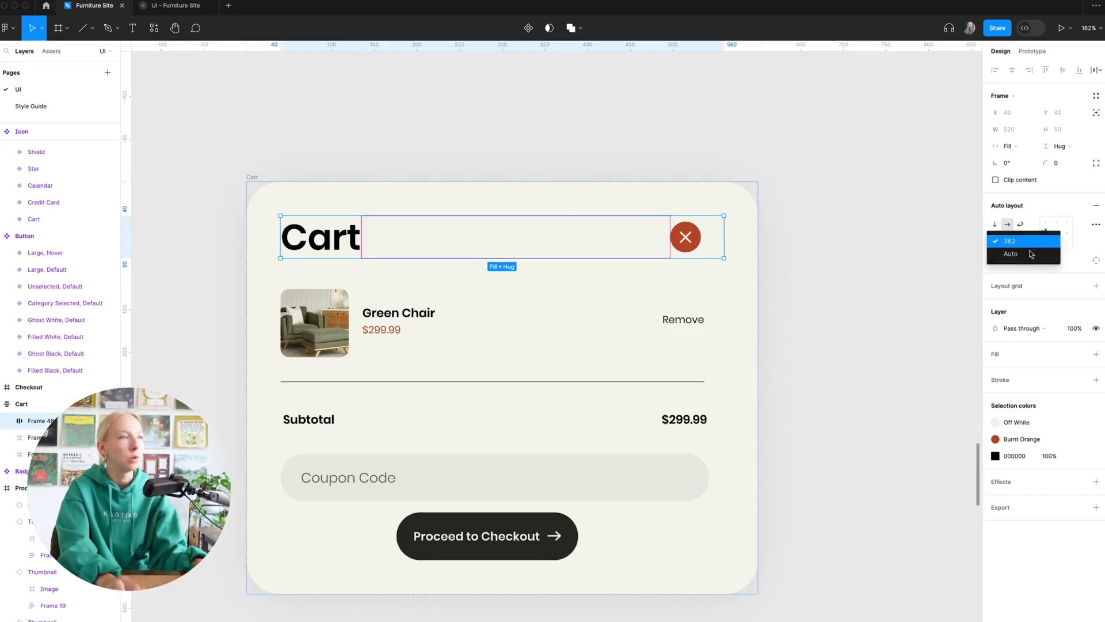
{"action": "left_click", "coordinate": [1022, 254]}
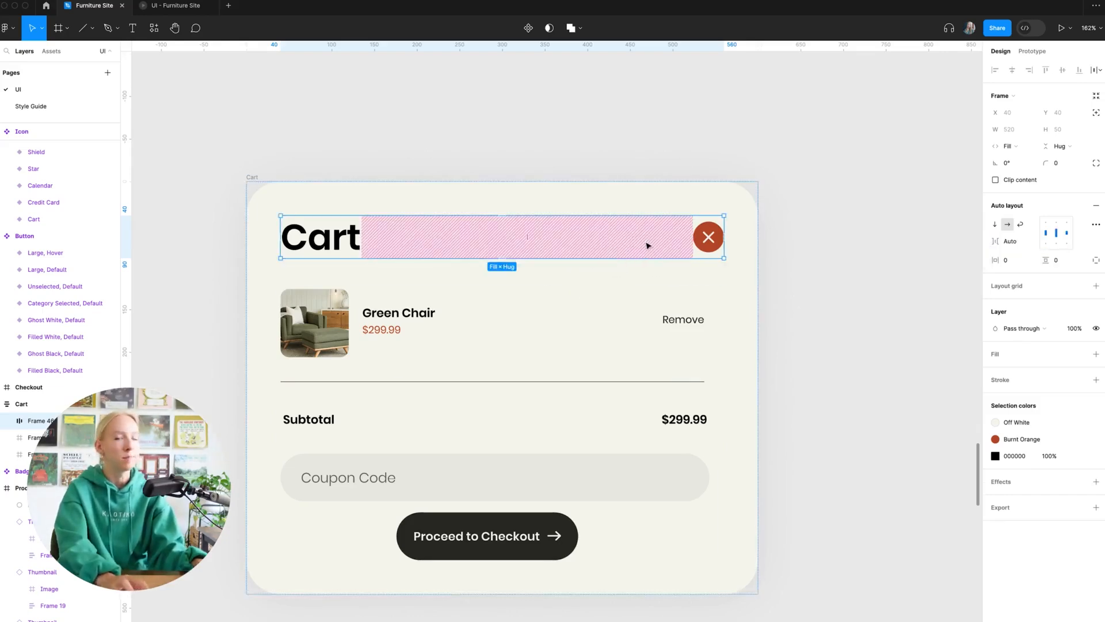
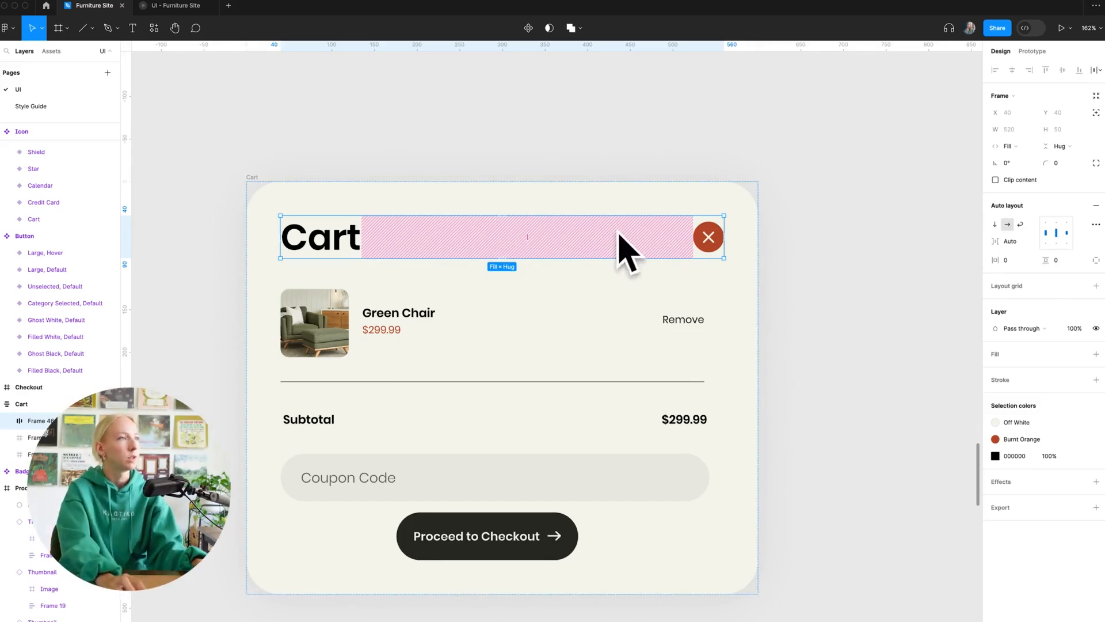
{"action": "left_click", "coordinate": [828, 255]}
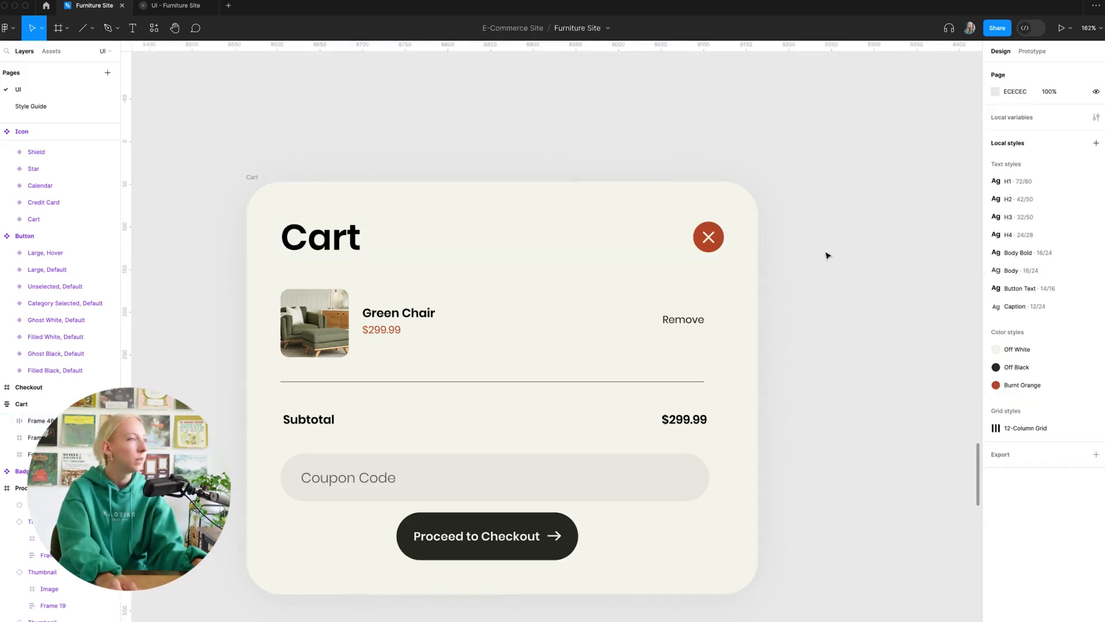
- Wrap the Green Chair name and its price together in a frame inside the product section
{"action": "left_click", "coordinate": [672, 347]}
{"action": "scroll", "coordinate": [826, 328], "scroll_direction": "down", "scroll_amount": 2}
{"action": "left_click", "coordinate": [870, 332]}
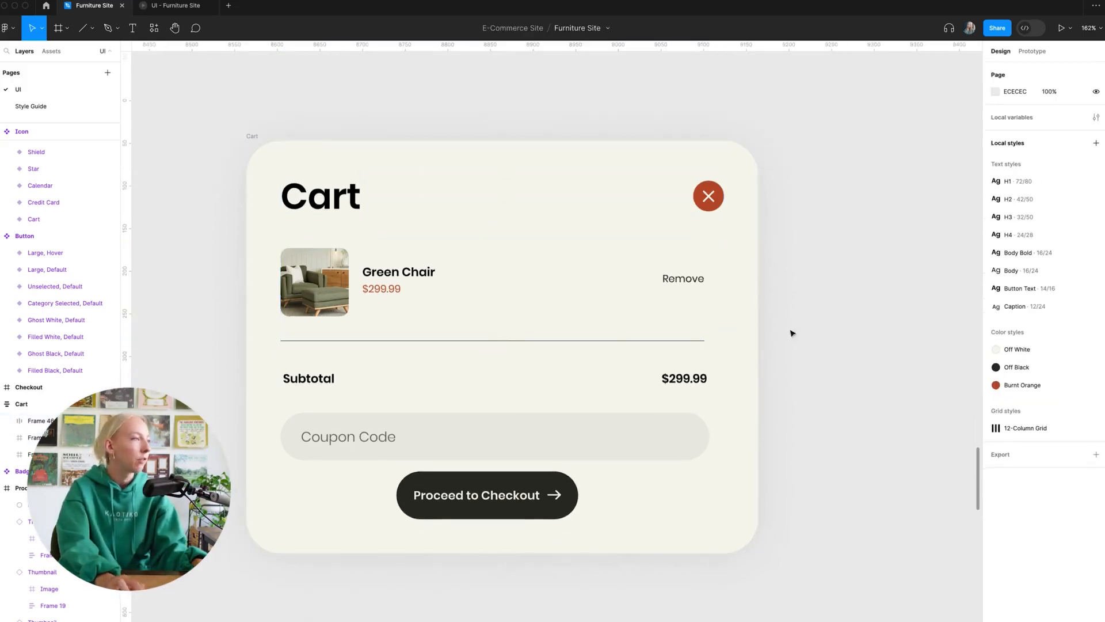
{"action": "scroll", "coordinate": [863, 318], "scroll_direction": "up", "scroll_amount": 1}
{"action": "left_click", "coordinate": [578, 321]}
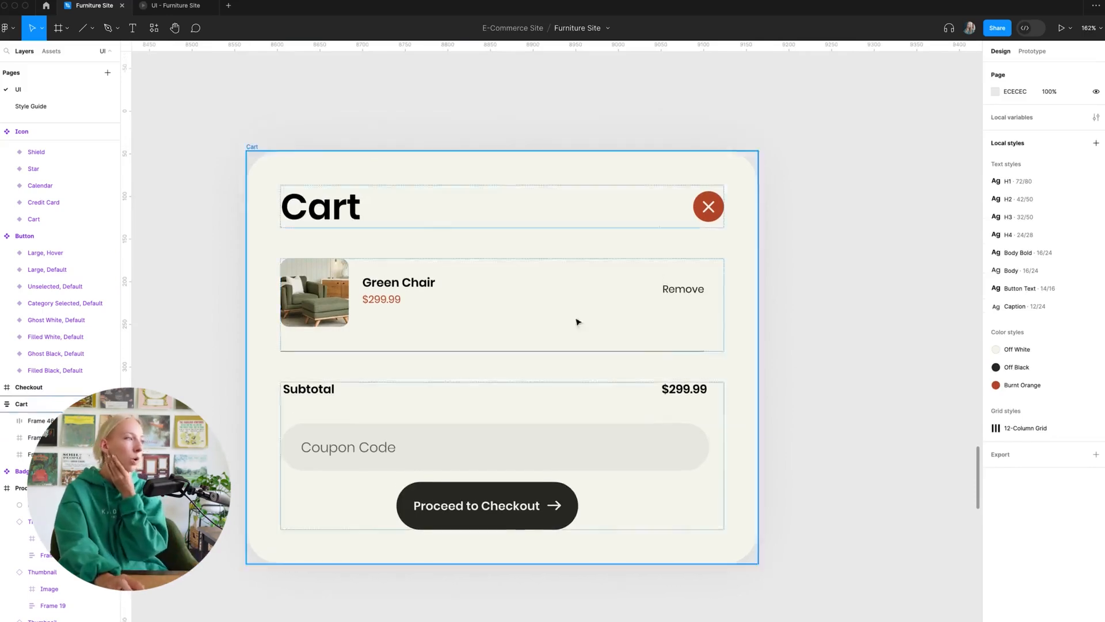
{"action": "left_click", "coordinate": [578, 321]}
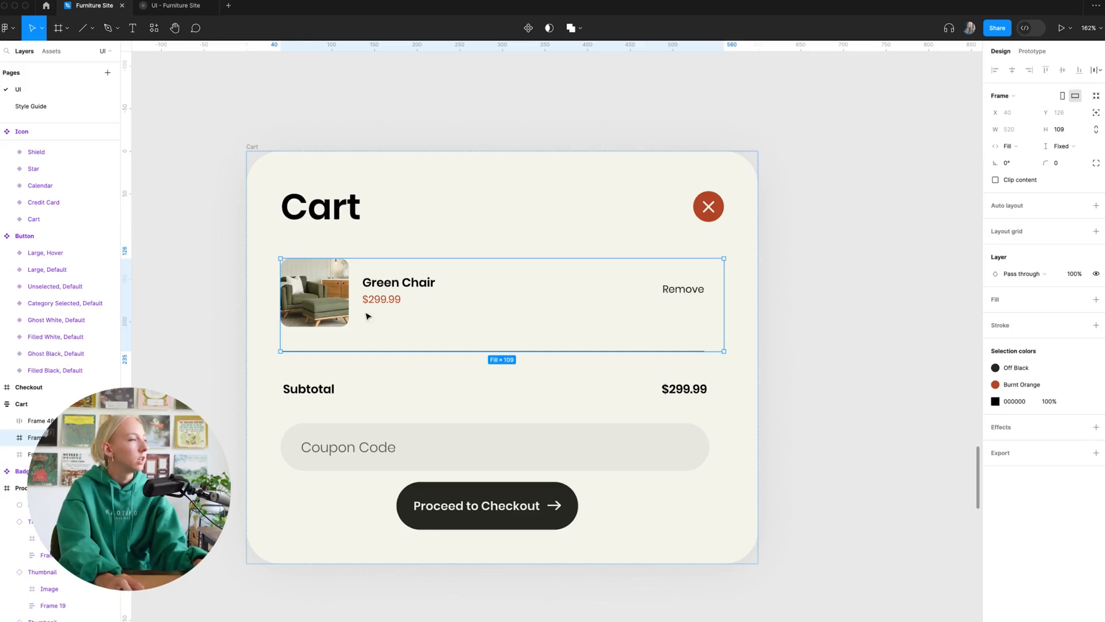
{"action": "double_click", "coordinate": [314, 300]}
{"action": "scroll", "coordinate": [313, 299], "scroll_direction": "up", "scroll_amount": 5}
{"action": "left_click", "coordinate": [494, 267]}
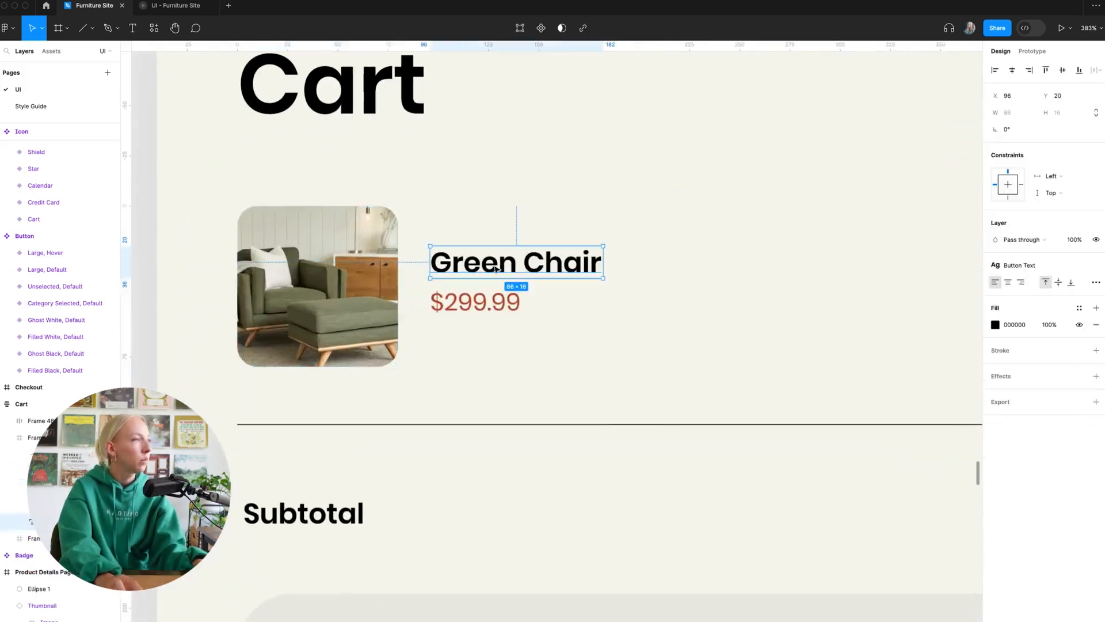
{"action": "left_click", "coordinate": [493, 301], "text": "shift"}
{"action": "scroll", "coordinate": [494, 301], "scroll_direction": "down", "scroll_amount": 4}
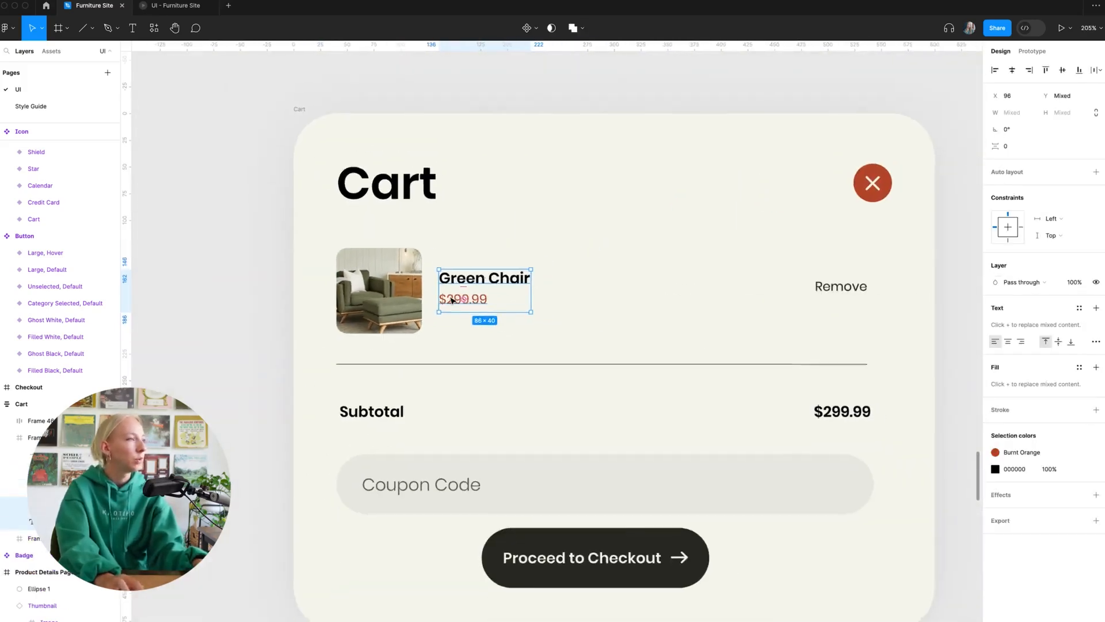
{"action": "right_click", "coordinate": [515, 283]}
{"action": "left_click", "coordinate": [575, 429]}
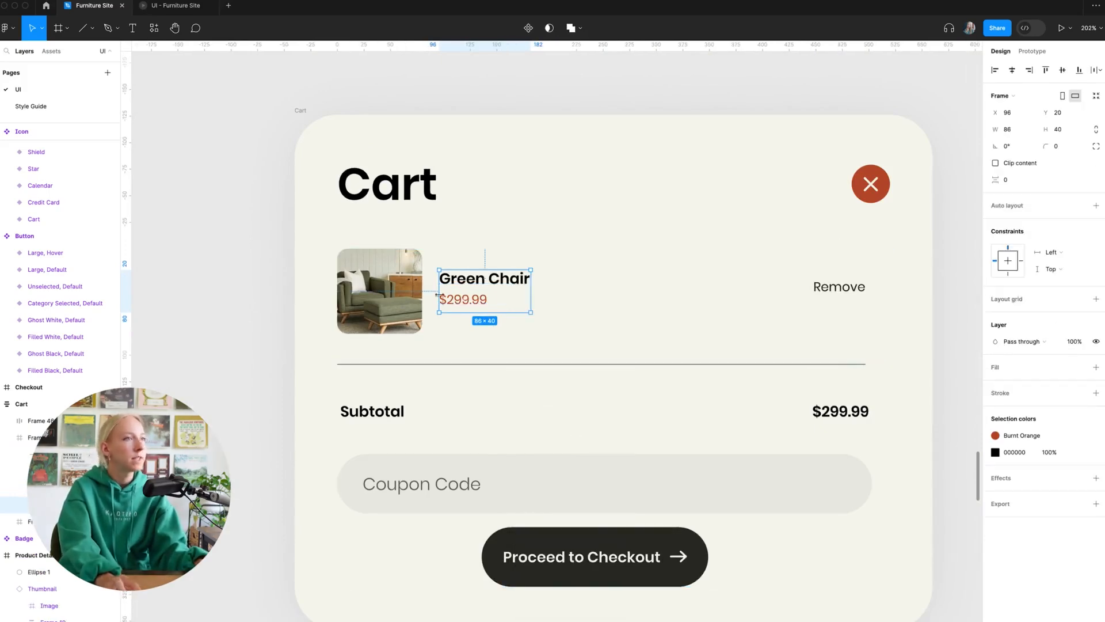
- Apply a vertical auto layout with spacing of 4 to the frame holding the Green Chair name and price
{"action": "left_click", "coordinate": [1096, 205]}
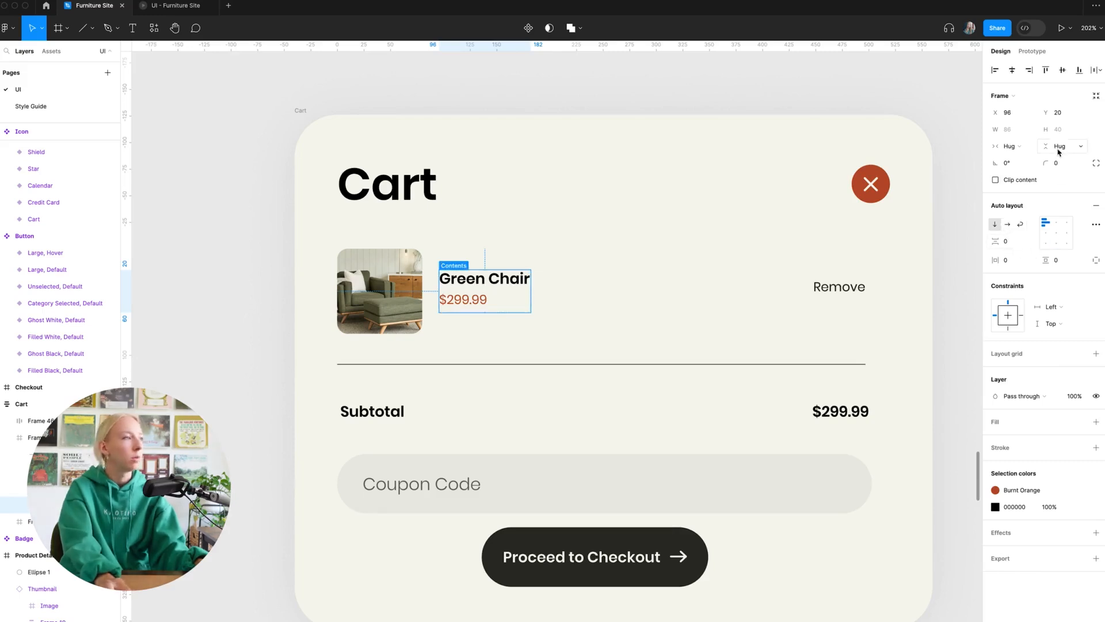
{"action": "left_click", "coordinate": [1019, 241]}
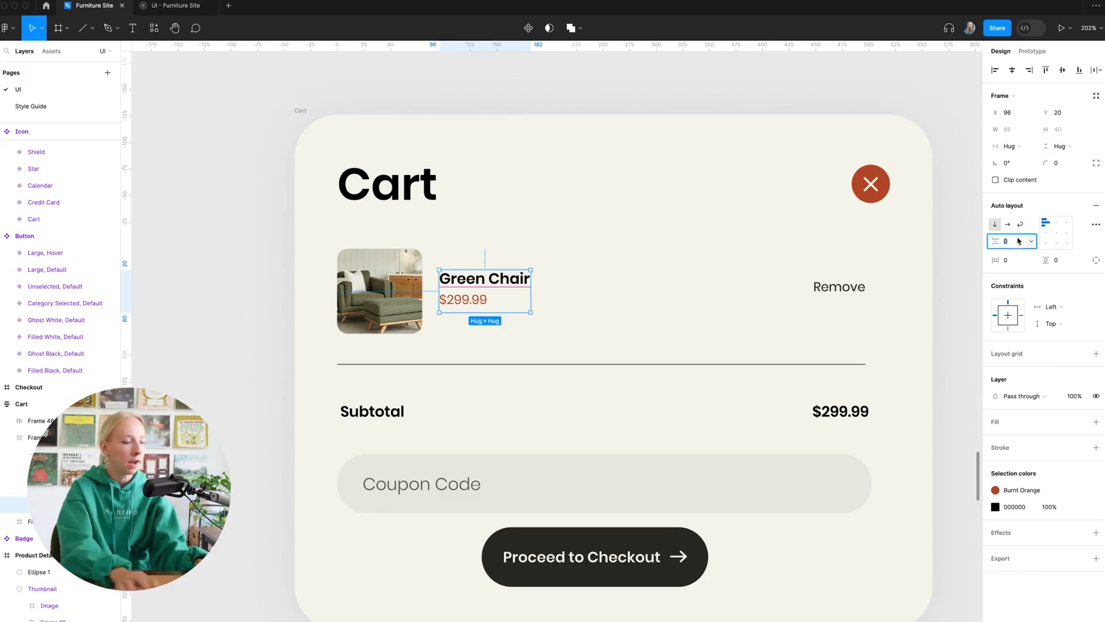
{"action": "type", "text": "4"}
{"action": "key", "text": "Return"}
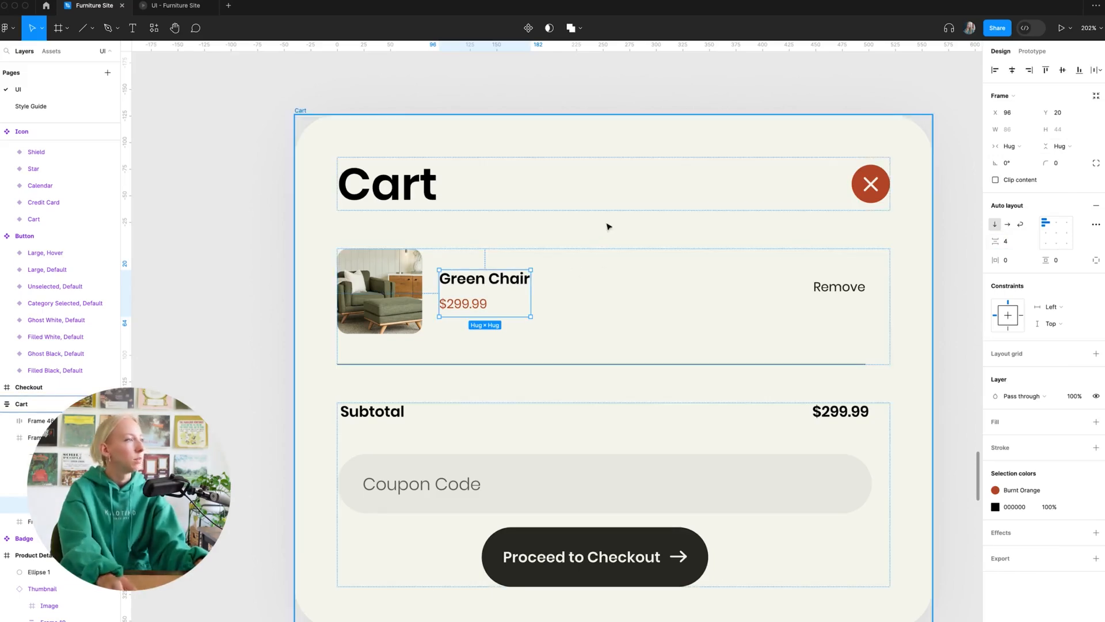
{"action": "left_click", "coordinate": [589, 222]}
- Apply auto layout to the whole product section frame containing the chair image, its details, Remove and the divider line
{"action": "scroll", "coordinate": [597, 229], "scroll_direction": "up", "scroll_amount": 2}
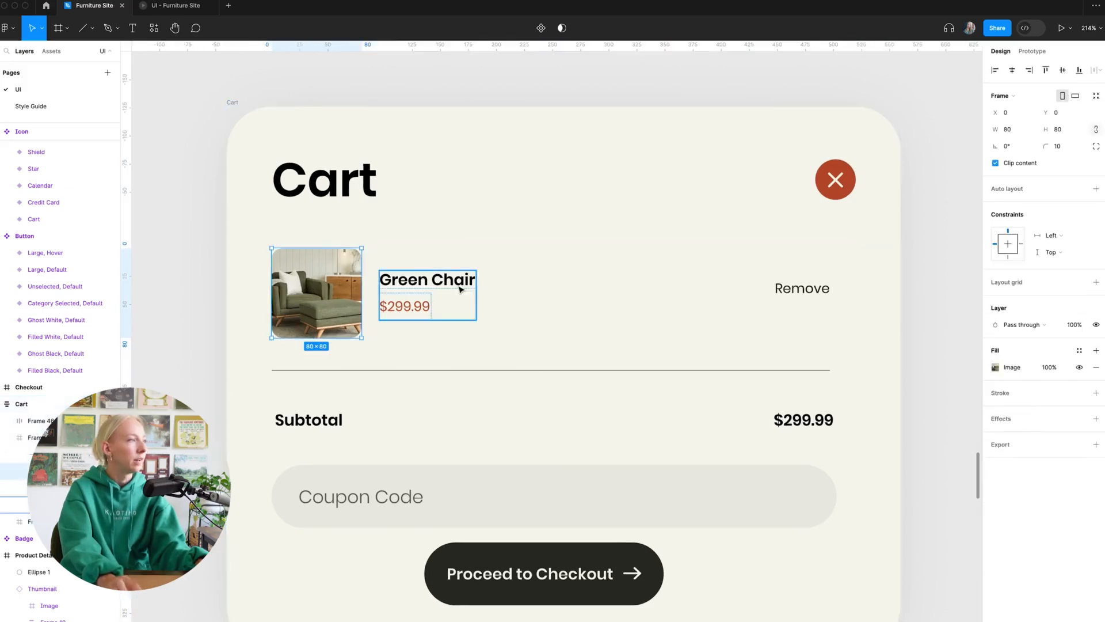
{"action": "left_click", "coordinate": [784, 289]}
{"action": "left_click", "coordinate": [676, 306]}
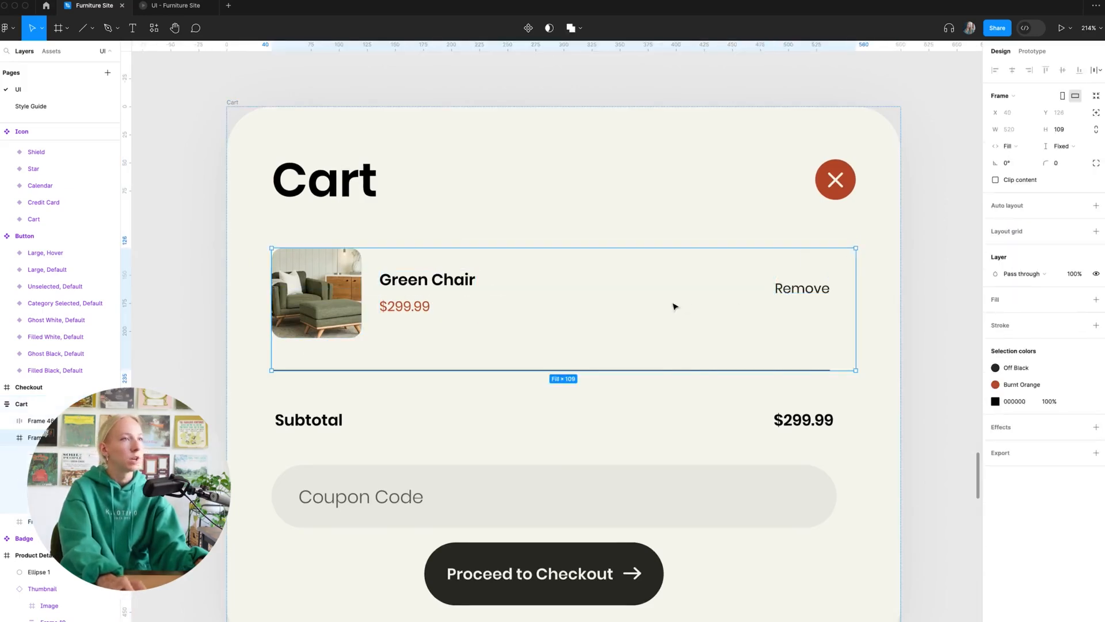
{"action": "left_click", "coordinate": [1096, 206]}
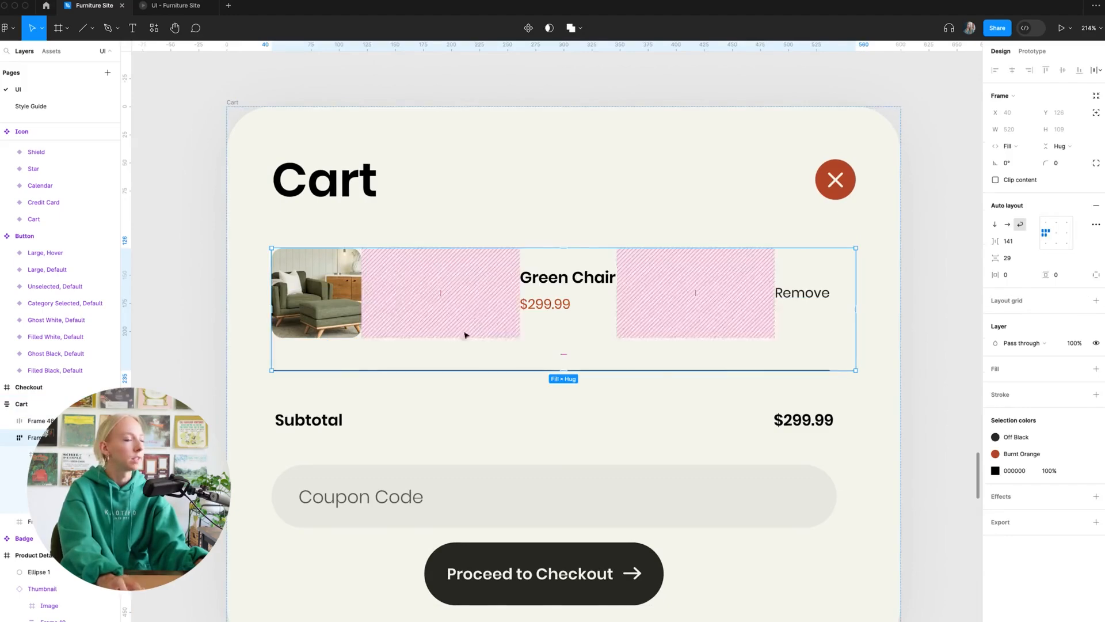
- Wrap the chair image and the name and price frame in one frame, and tighten the gap between them
{"action": "left_click", "coordinate": [573, 299]}
{"action": "left_click", "coordinate": [317, 293], "text": "shift"}
{"action": "right_click", "coordinate": [587, 286]}
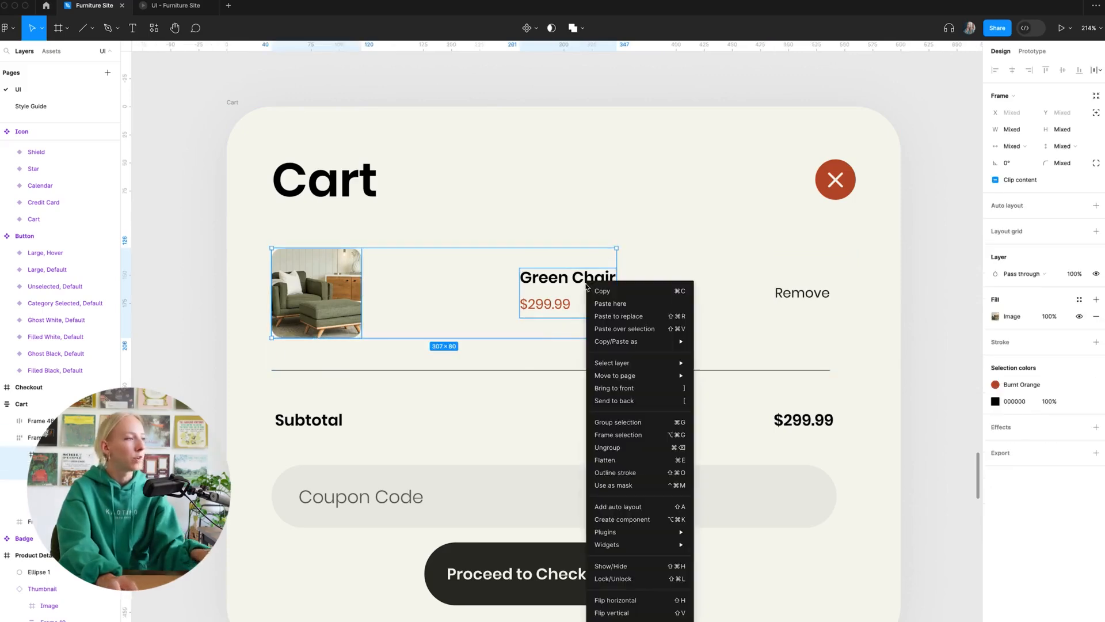
{"action": "left_click", "coordinate": [628, 436]}
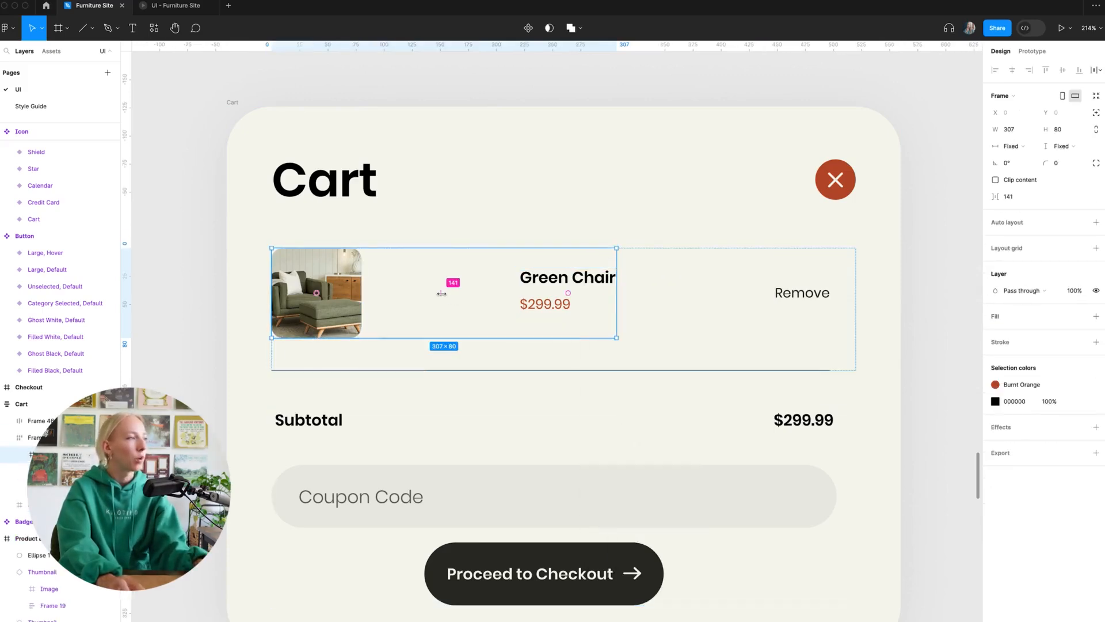
{"action": "left_click_drag", "start_coordinate": [452, 301], "coordinate": [373, 294]}
{"action": "left_click", "coordinate": [207, 325]}
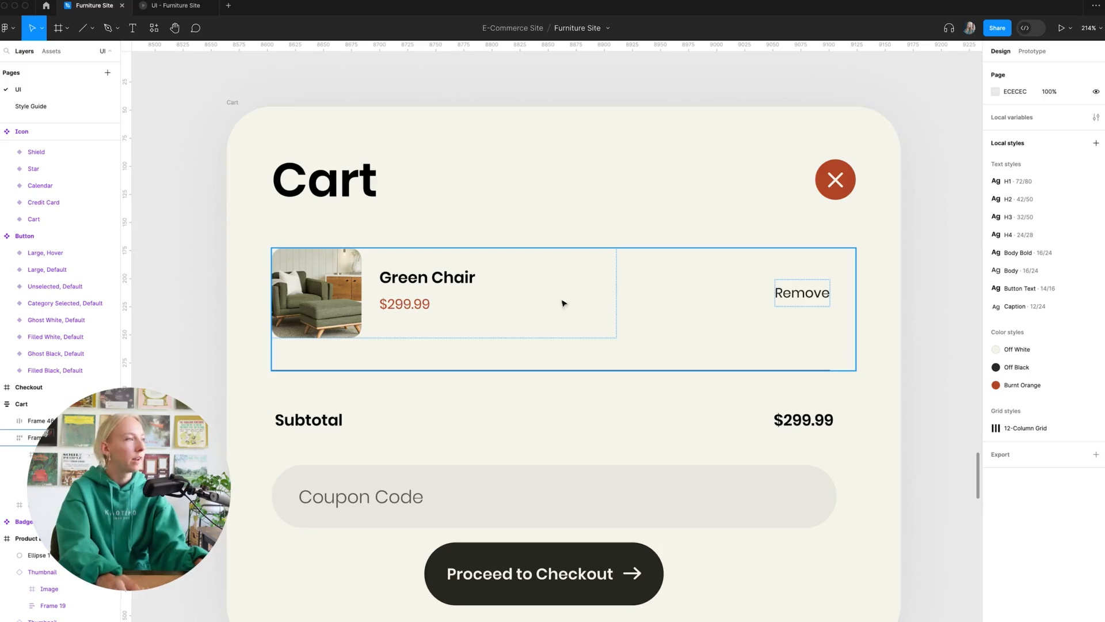
- Set the horizontal gap of the product section's auto layout to Auto
{"action": "double_click", "coordinate": [610, 301]}
{"action": "left_click", "coordinate": [852, 315]}
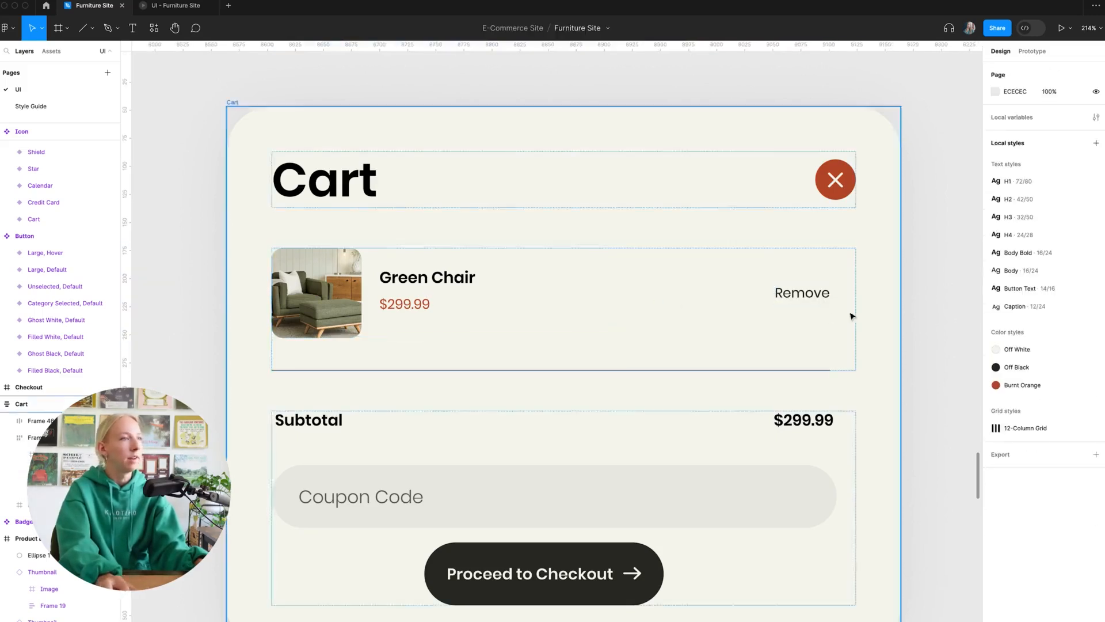
{"action": "left_click", "coordinate": [851, 318]}
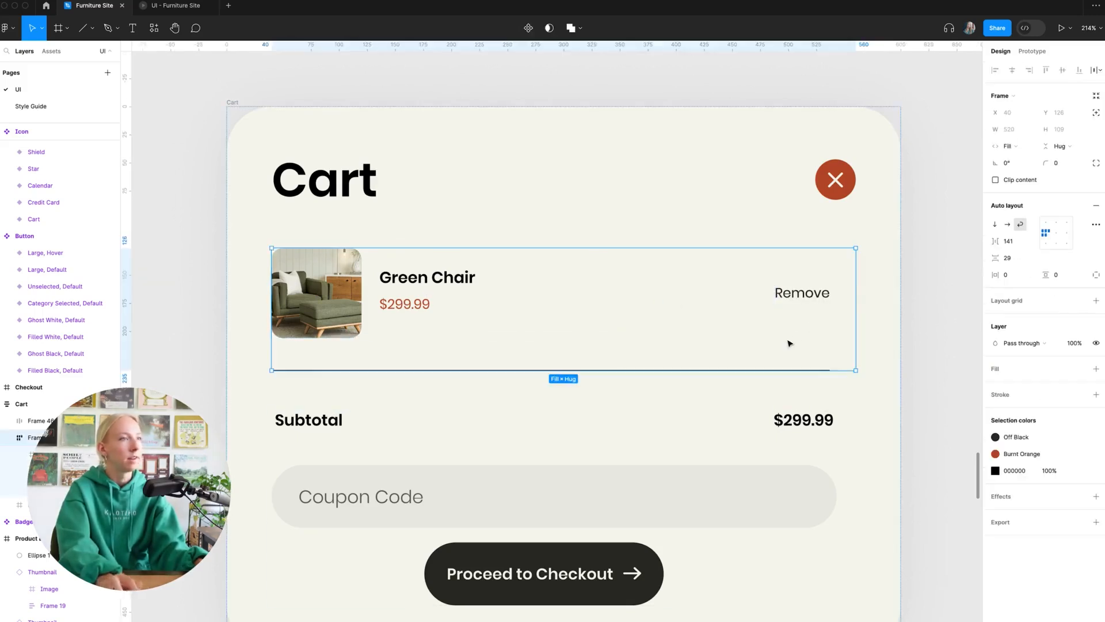
{"action": "left_click", "coordinate": [1025, 245]}
{"action": "left_click", "coordinate": [1026, 254]}
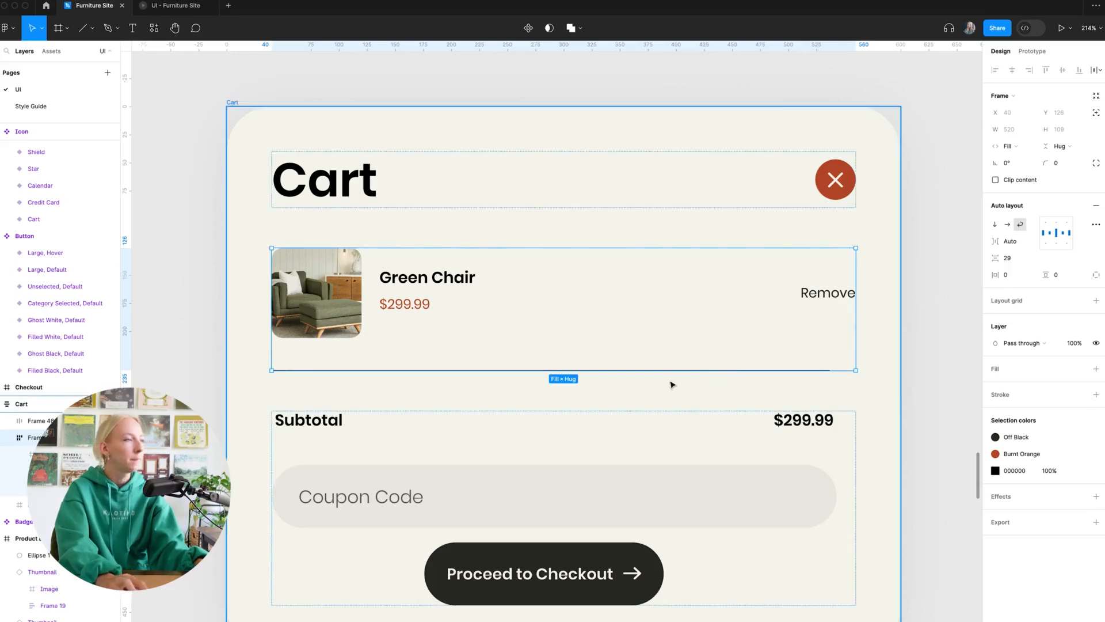
- Set the divider line below the product to fill the container's width
{"action": "scroll", "coordinate": [671, 382], "scroll_direction": "up", "scroll_amount": 1}
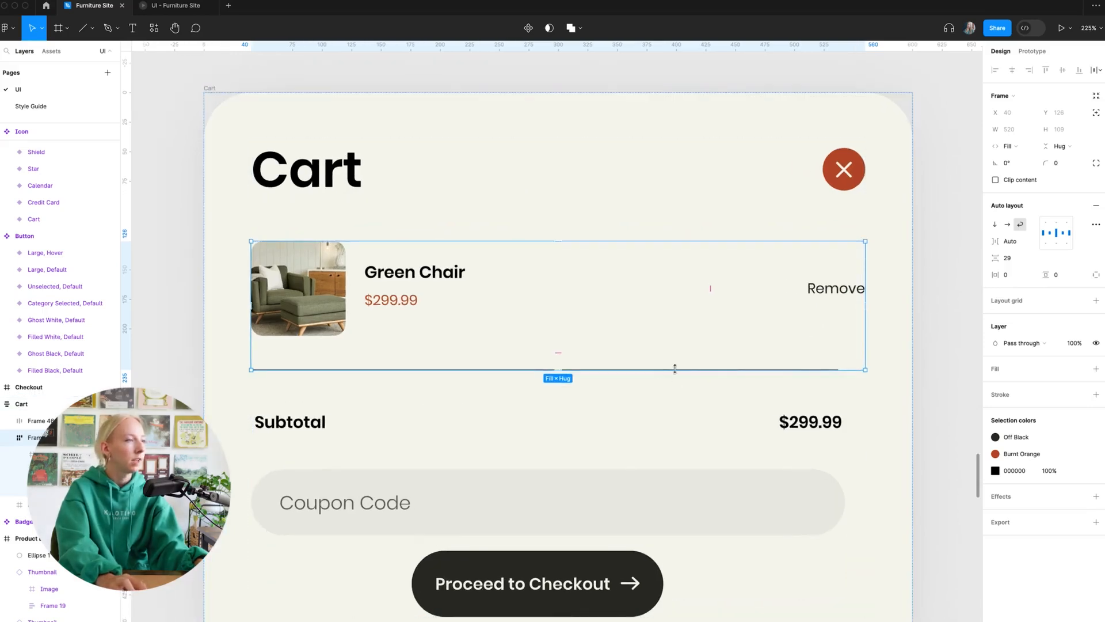
{"action": "left_click", "coordinate": [698, 369]}
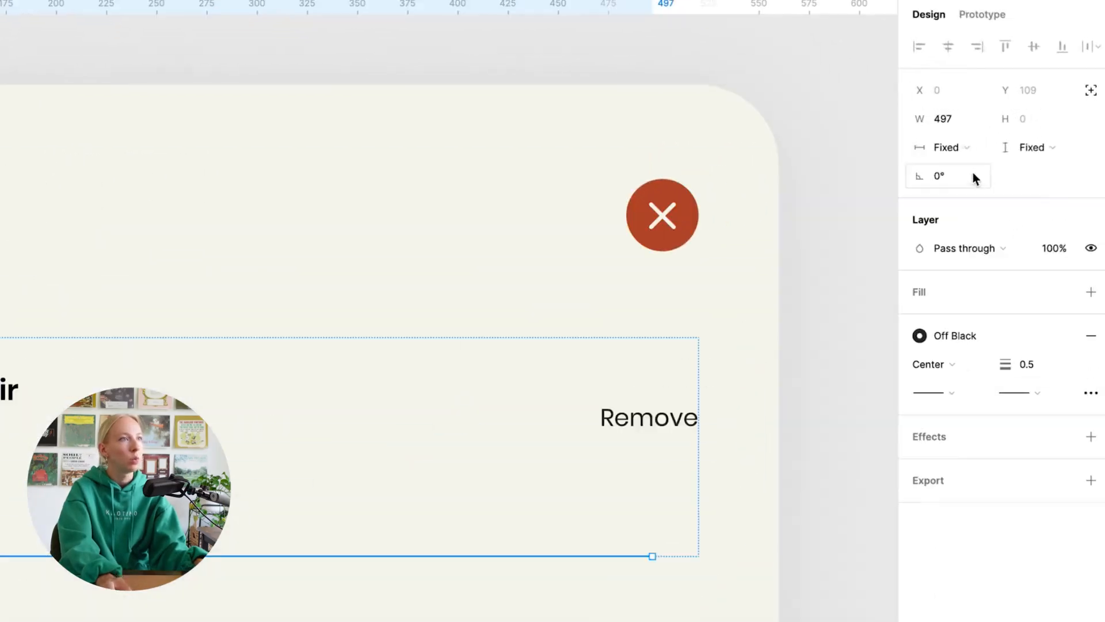
{"action": "left_click", "coordinate": [1012, 129]}
{"action": "left_click", "coordinate": [1026, 142]}
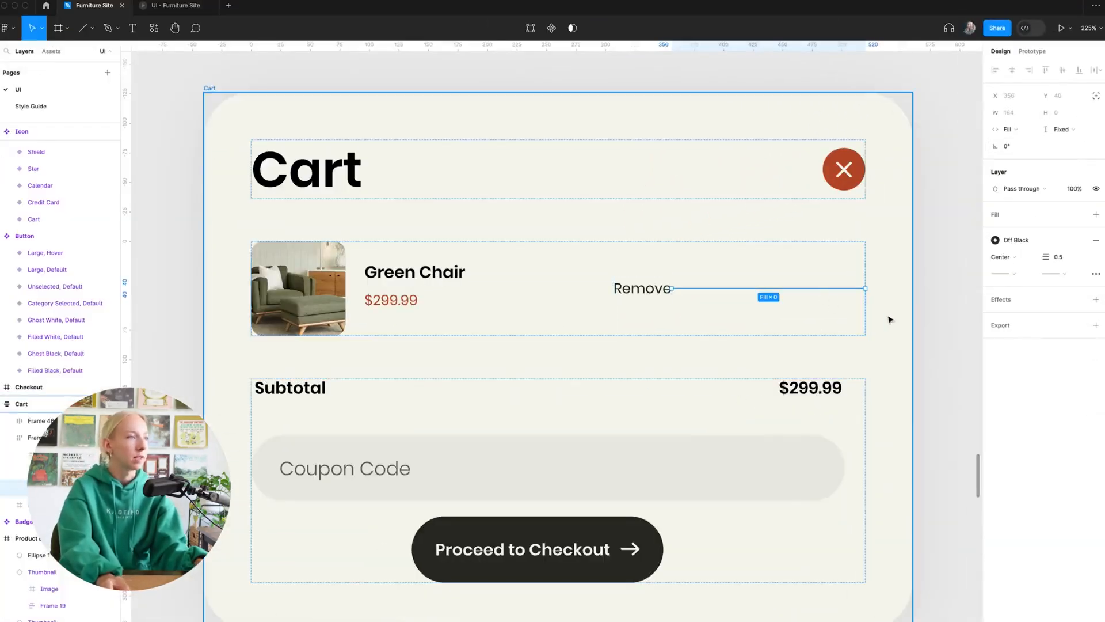
{"action": "left_click", "coordinate": [904, 325]}
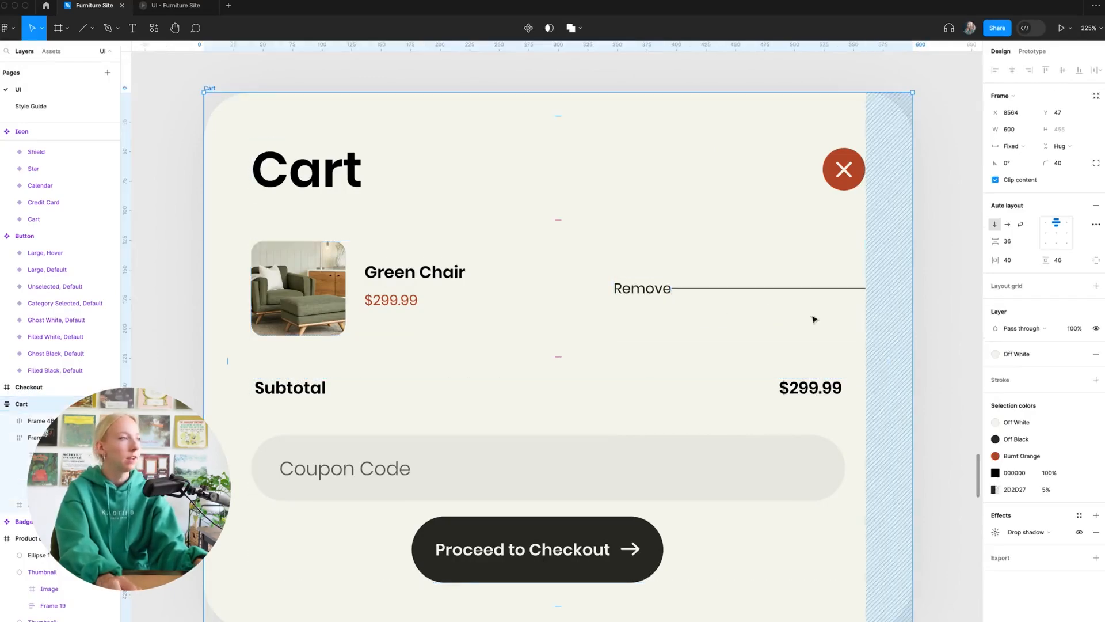
- Wrap the Remove text and the chair image and details frame together in a new frame
{"action": "left_click", "coordinate": [636, 294]}
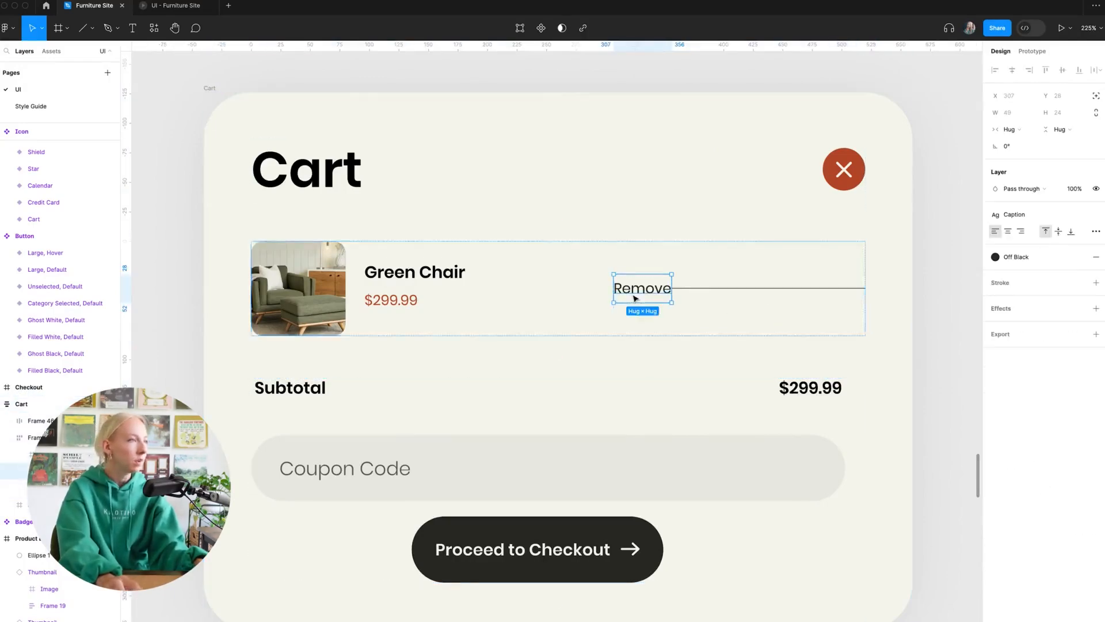
{"action": "left_click", "coordinate": [468, 295], "text": "shift"}
{"action": "right_click", "coordinate": [389, 278]}
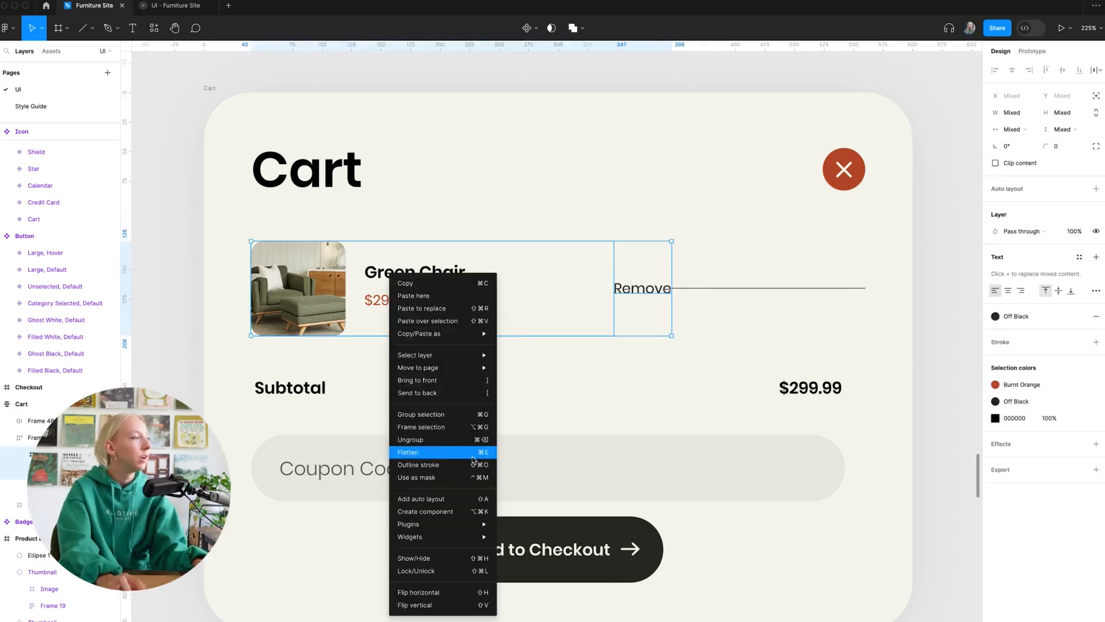
{"action": "left_click", "coordinate": [455, 429]}
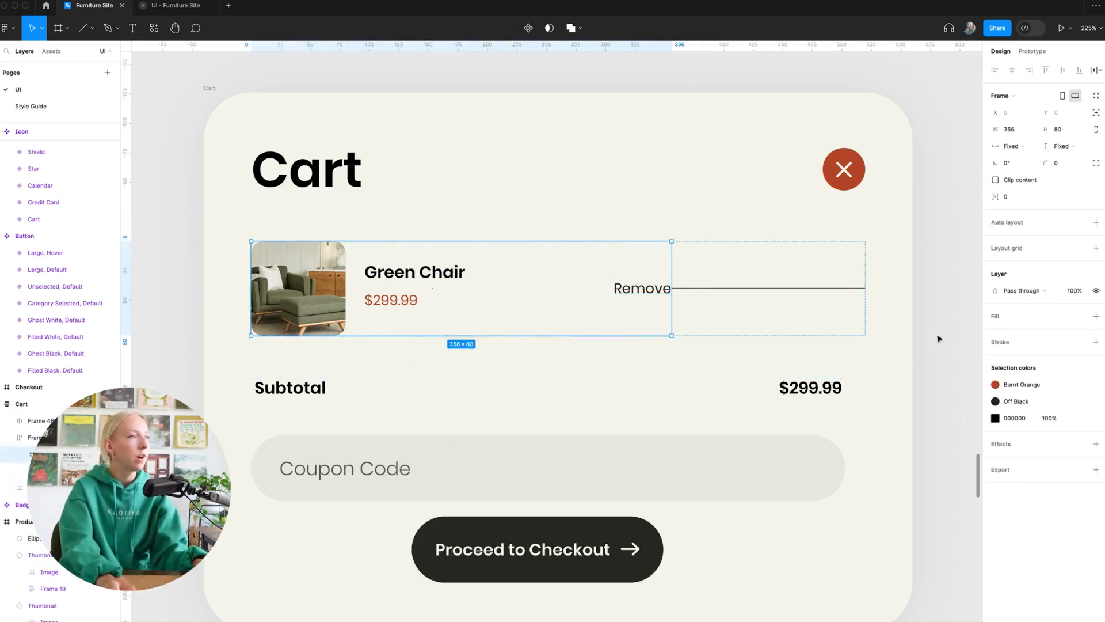
- Change the product section's auto layout to vertical, with spacing of 24 between the product row and the divider line
{"action": "left_click", "coordinate": [815, 293]}
{"action": "left_click", "coordinate": [579, 304]}
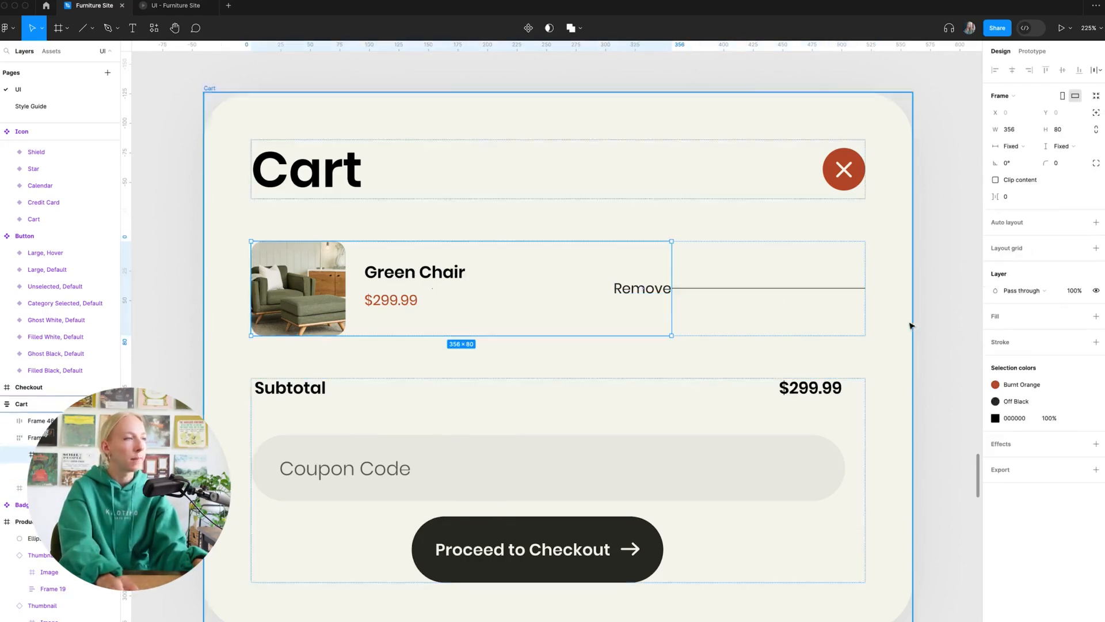
{"action": "key", "text": "shift+a"}
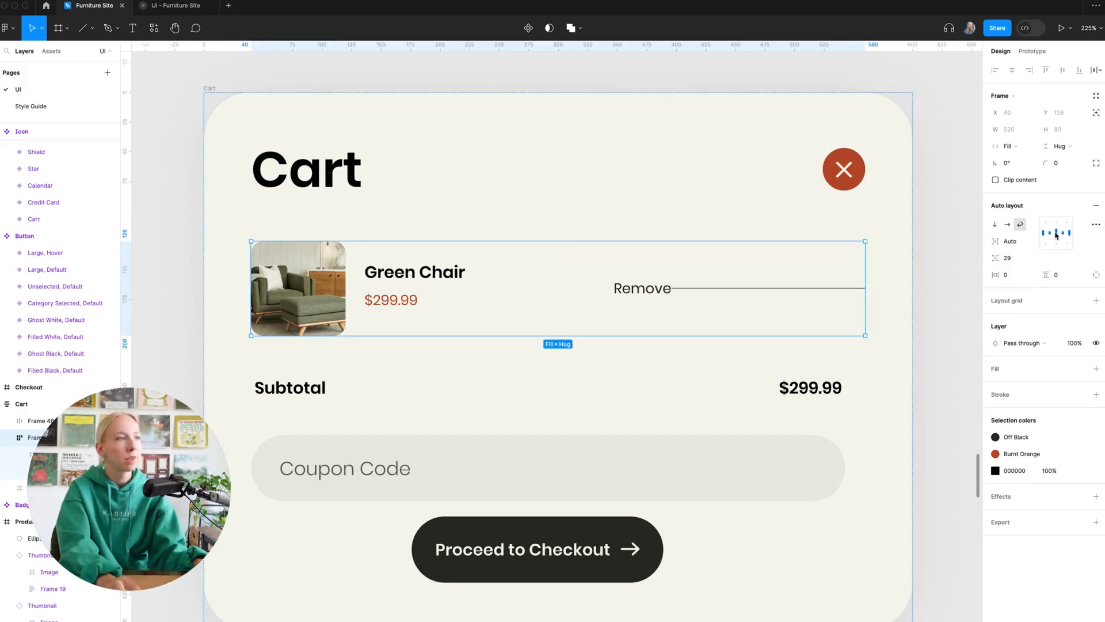
{"action": "left_click", "coordinate": [994, 226]}
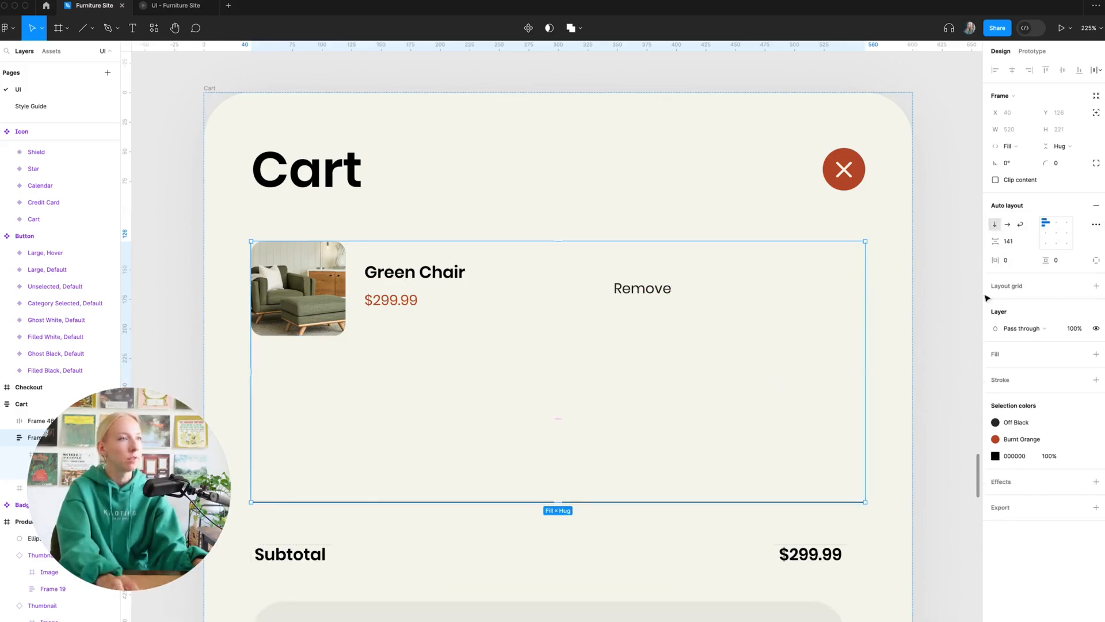
{"action": "left_click", "coordinate": [1022, 246]}
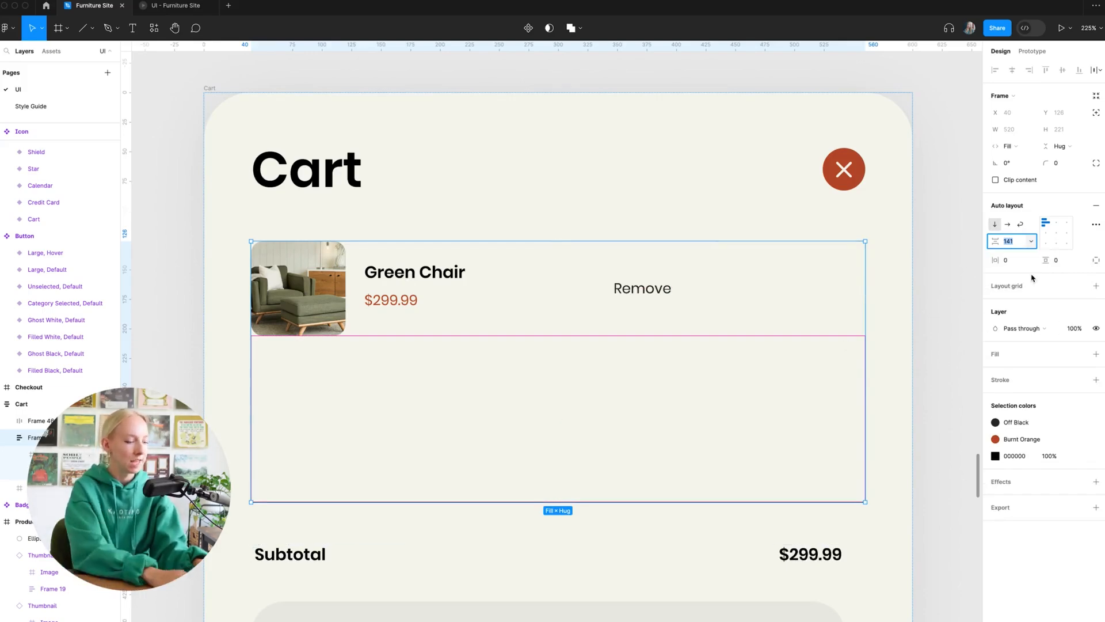
{"action": "type", "text": "24"}
{"action": "key", "text": "Return"}
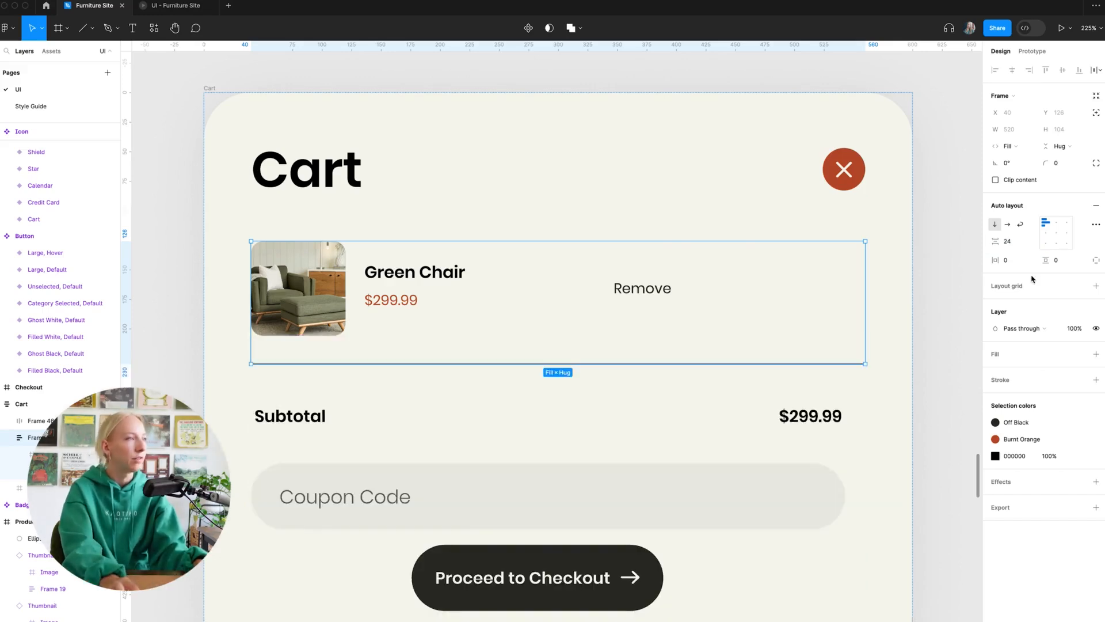
{"action": "left_click", "coordinate": [937, 336]}
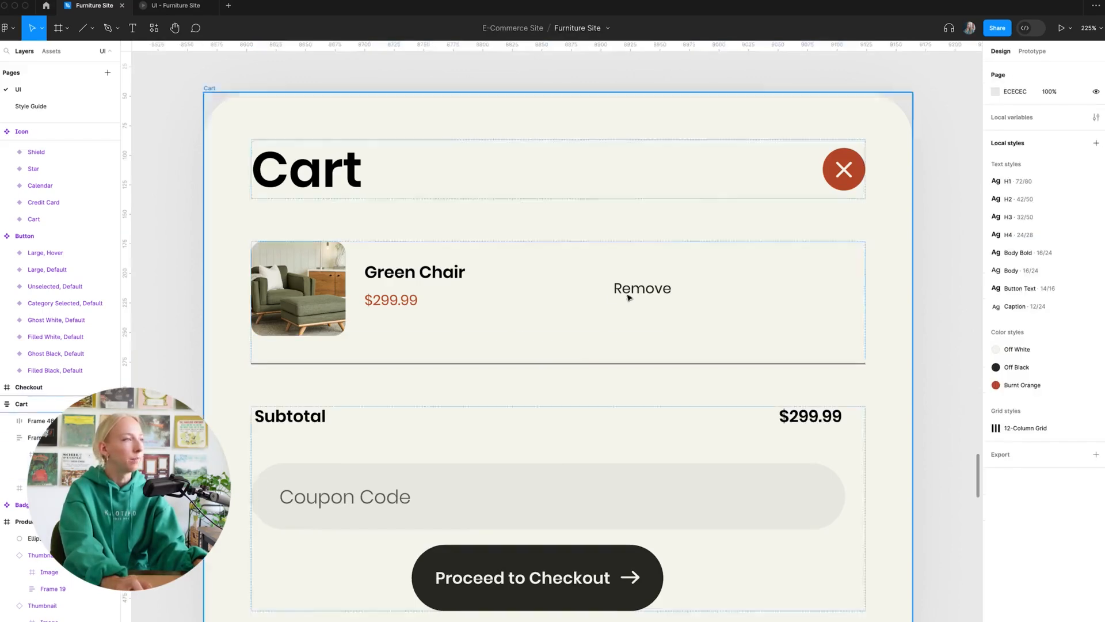
- Apply horizontal auto layout to the Green Chair item row and set its gap between items to Auto
{"action": "left_click", "coordinate": [612, 294]}
{"action": "double_click", "coordinate": [611, 297]}
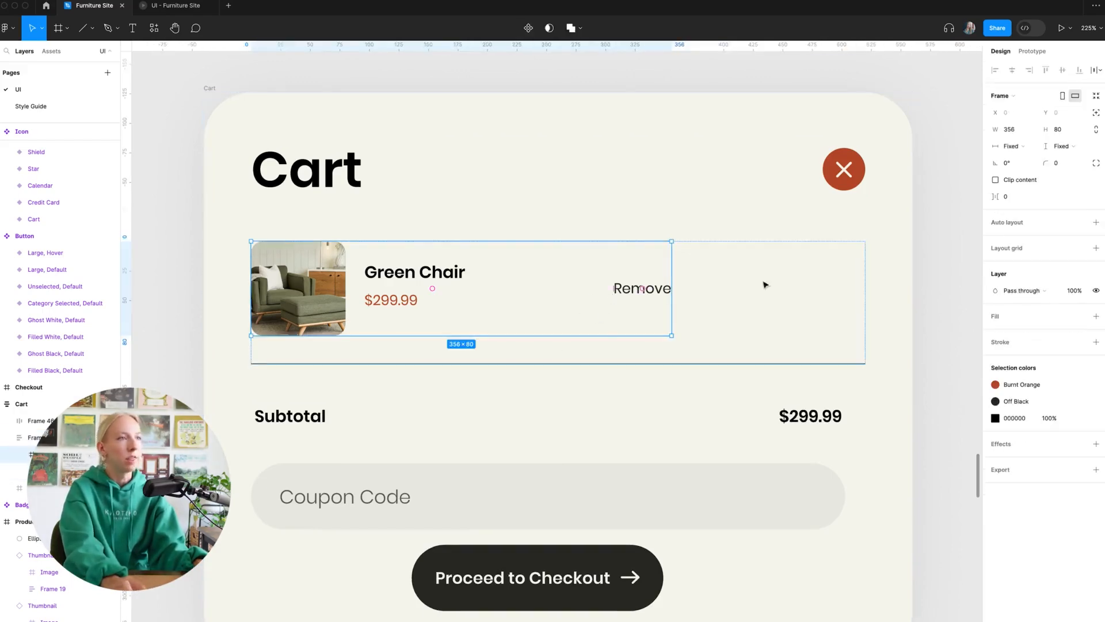
{"action": "left_click", "coordinate": [1097, 226]}
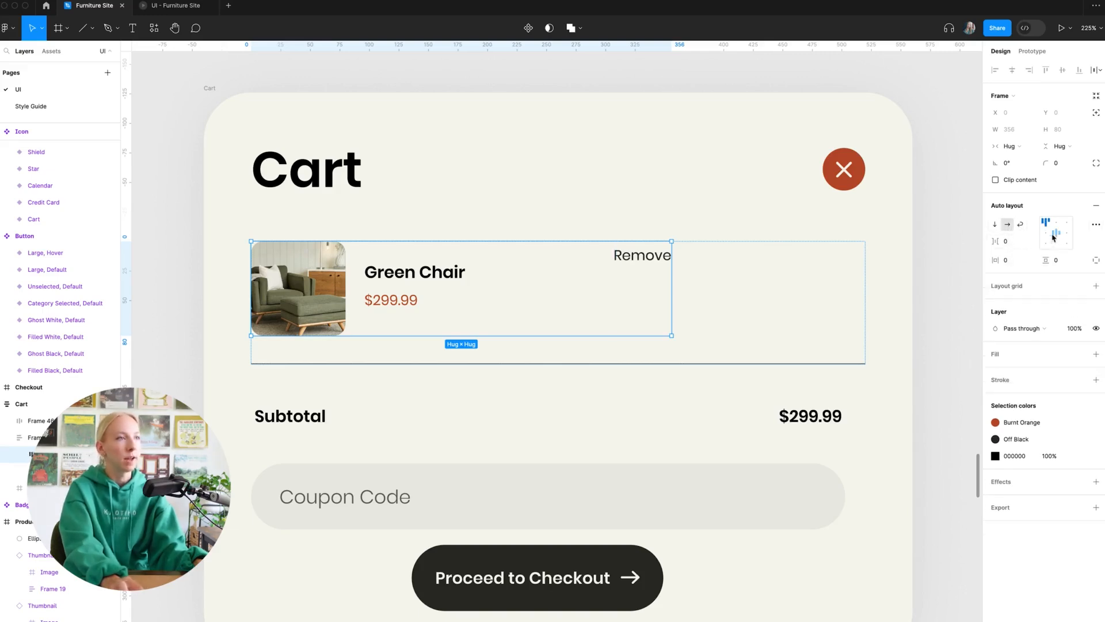
{"action": "left_click", "coordinate": [1033, 243]}
{"action": "left_click", "coordinate": [1033, 243]}
{"action": "left_click", "coordinate": [1031, 257]}
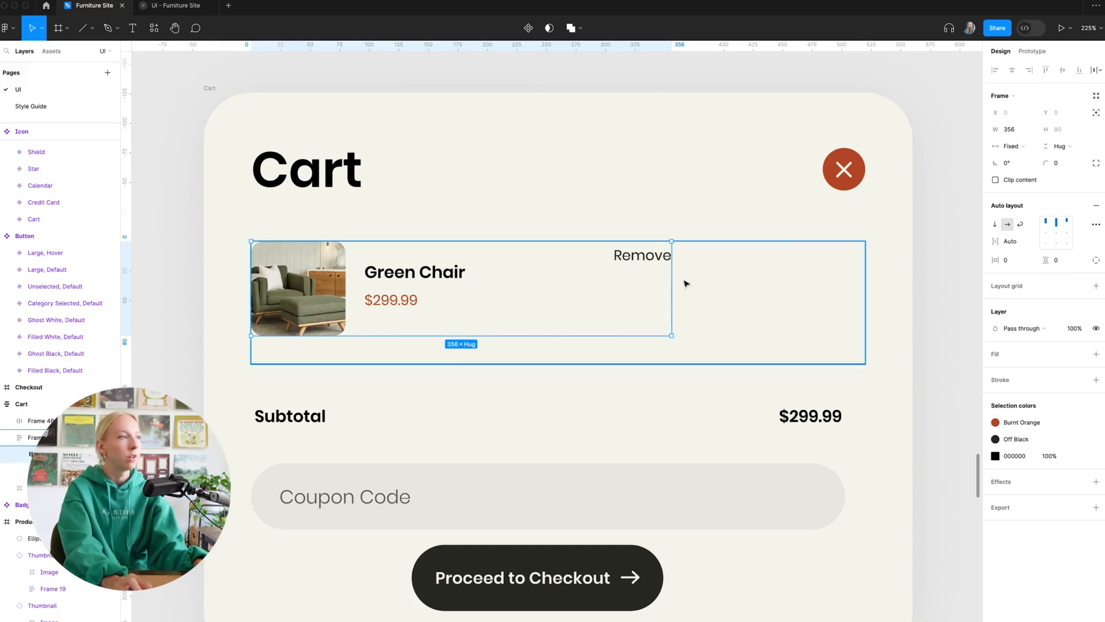
- Make the Green Chair row fill its container's width and center its contents vertically
{"action": "left_click", "coordinate": [1011, 146]}
{"action": "left_click", "coordinate": [1017, 172]}
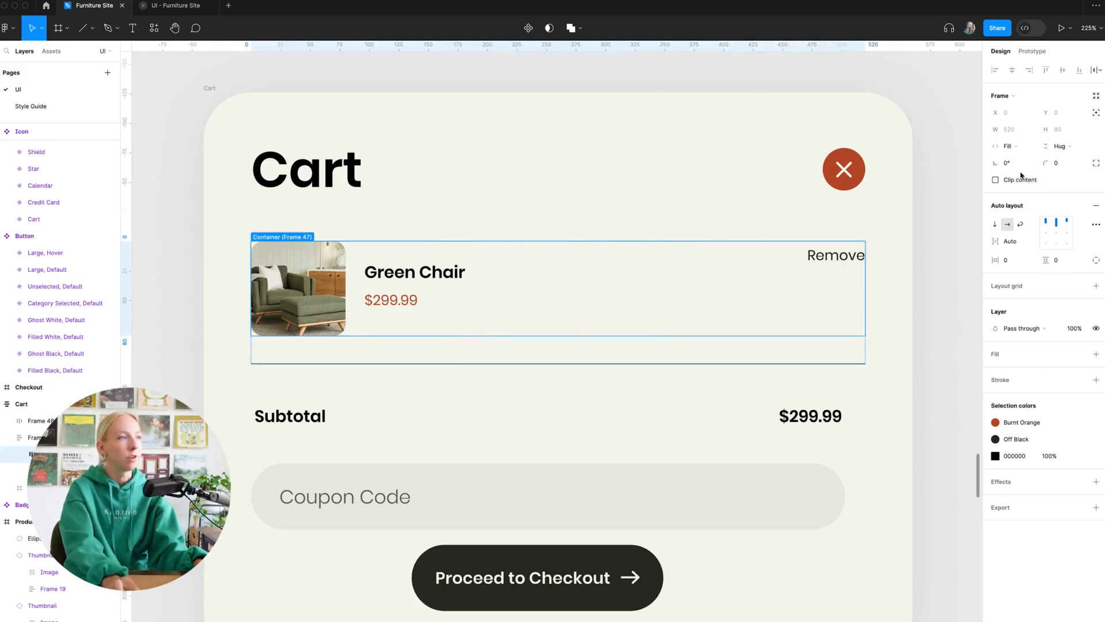
{"action": "left_click", "coordinate": [1056, 233]}
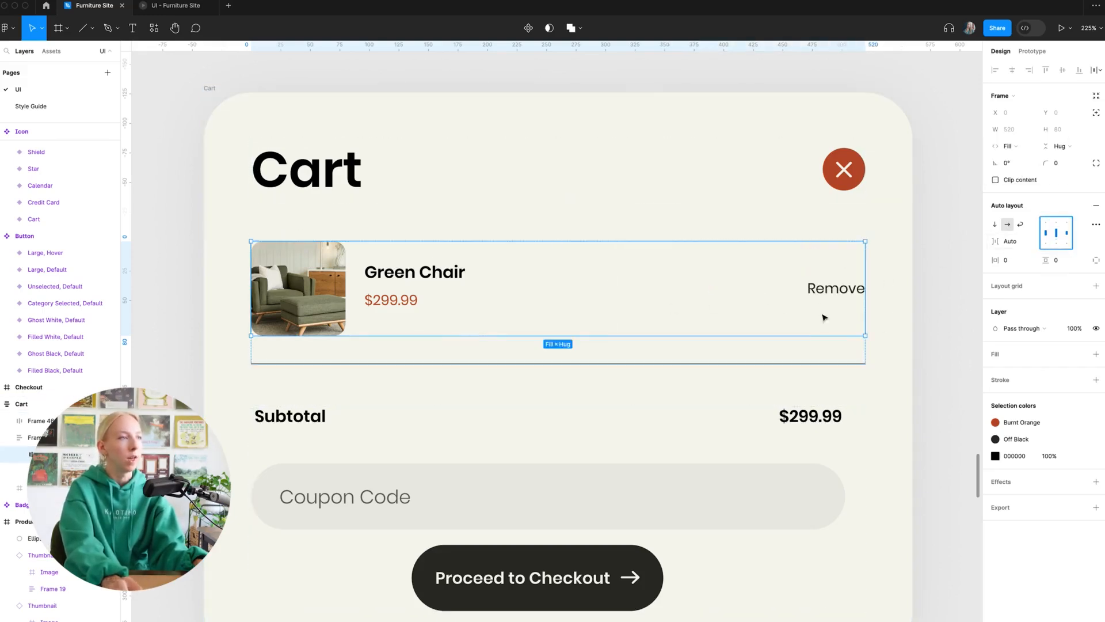
{"action": "left_click", "coordinate": [957, 288]}
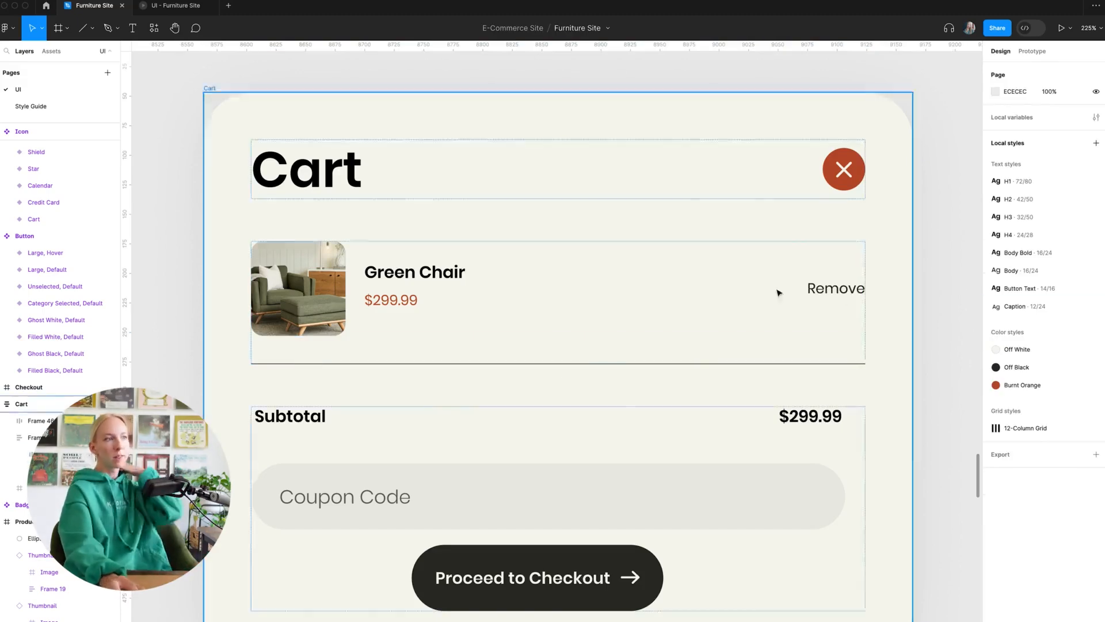
{"action": "left_click", "coordinate": [717, 303]}
{"action": "left_click", "coordinate": [969, 305]}
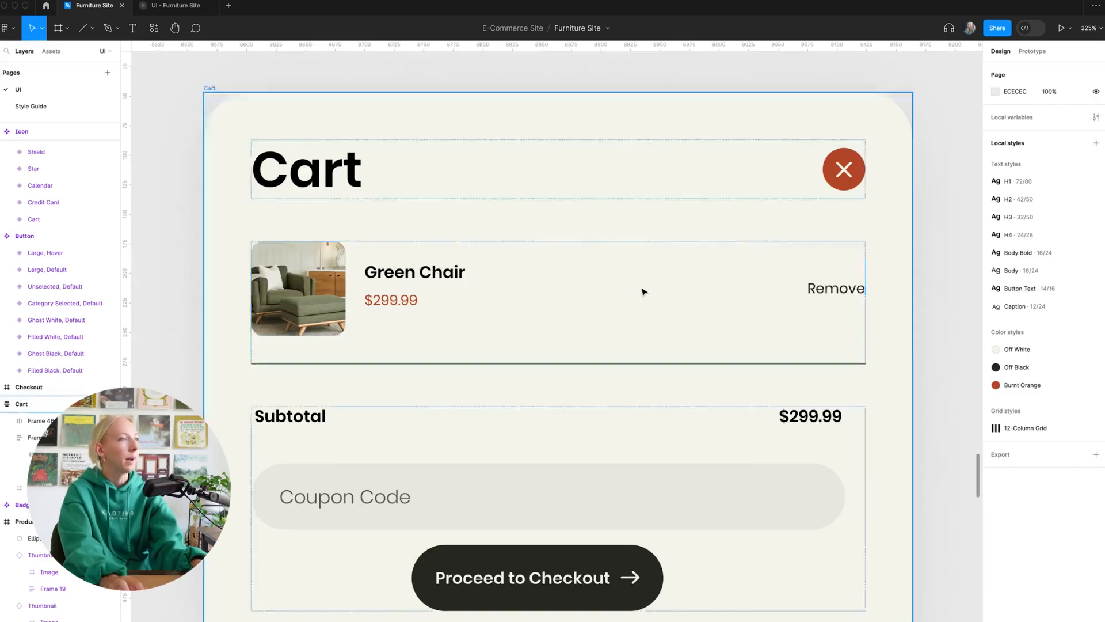
- Apply auto layout to the frame holding the subtotal, coupon field and checkout button
{"action": "scroll", "coordinate": [642, 290], "scroll_direction": "down", "scroll_amount": 5}
{"action": "scroll", "coordinate": [787, 323], "scroll_direction": "up", "scroll_amount": 4}
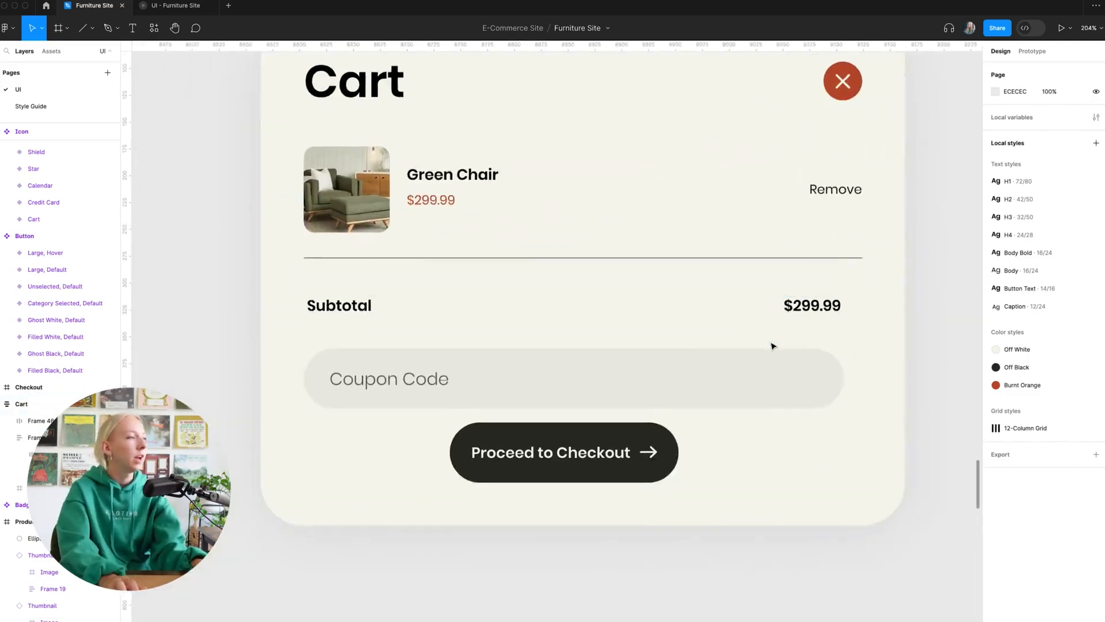
{"action": "left_click", "coordinate": [631, 350]}
{"action": "scroll", "coordinate": [599, 357], "scroll_direction": "up", "scroll_amount": 2}
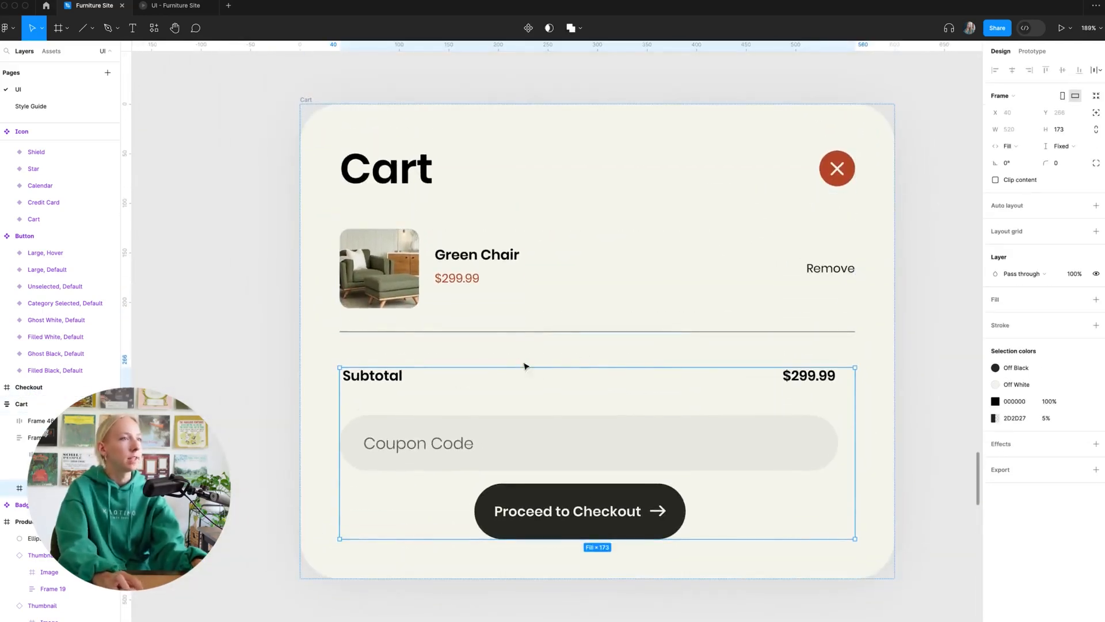
{"action": "left_click", "coordinate": [1096, 206]}
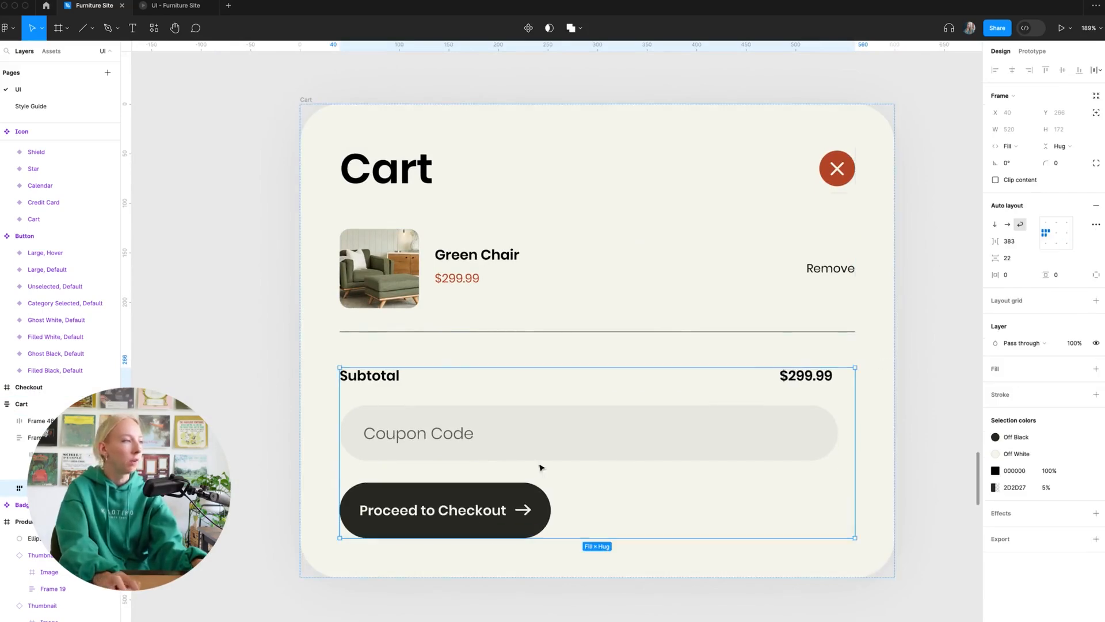
- Set the Coupon Code field and the Proceed to Checkout button to fill the container's width
{"action": "left_click", "coordinate": [526, 437]}
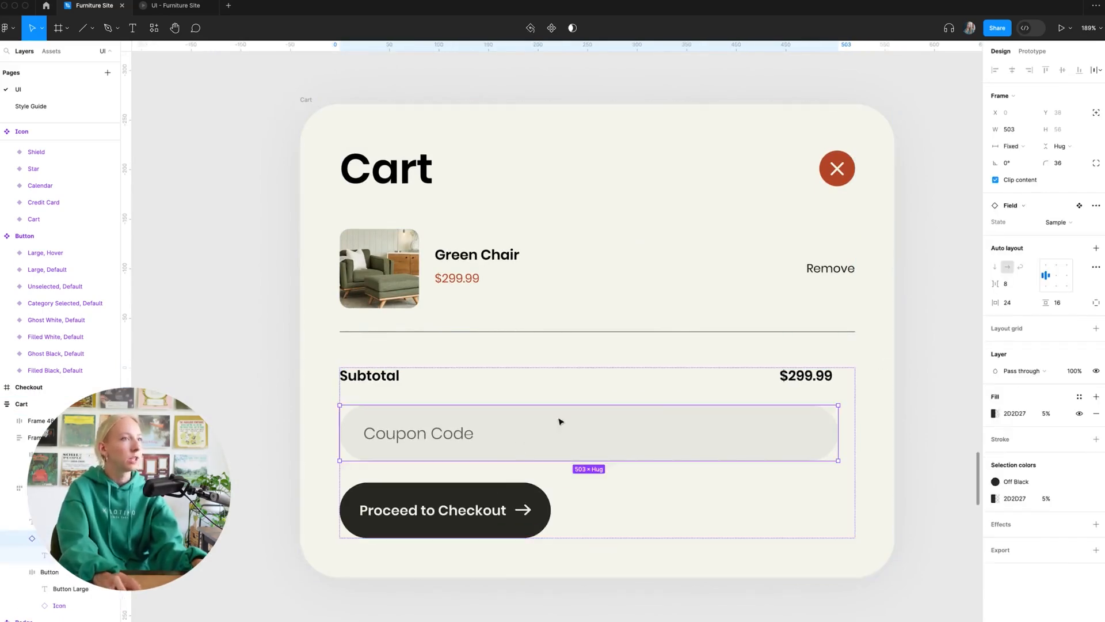
{"action": "left_click", "coordinate": [1018, 146]}
{"action": "left_click", "coordinate": [1032, 171]}
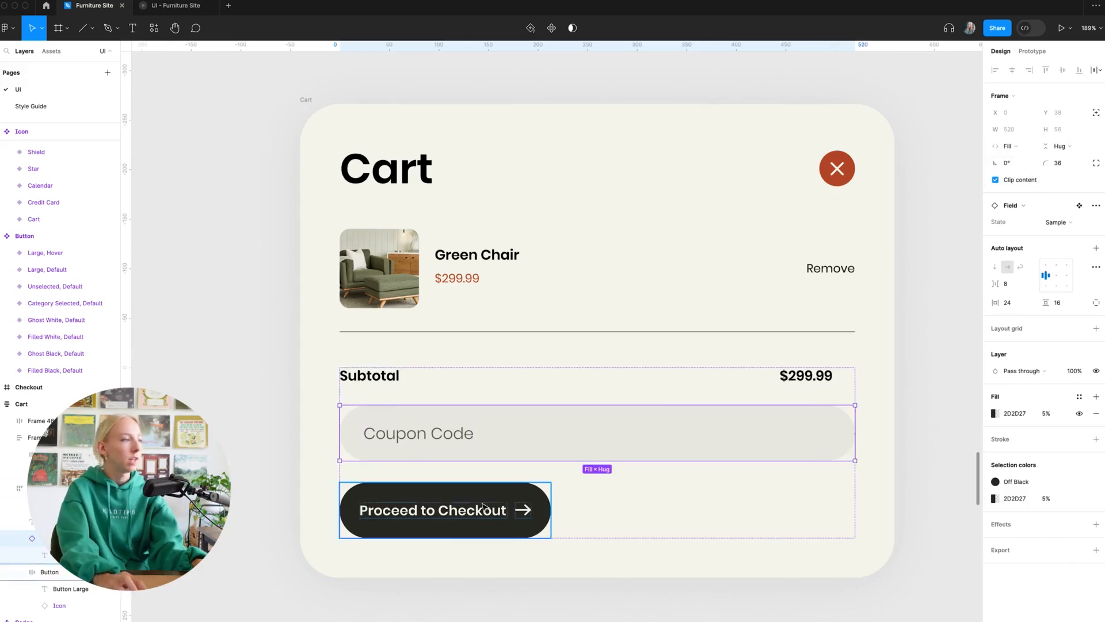
{"action": "key", "text": "Tab"}
{"action": "left_click", "coordinate": [1036, 145]}
{"action": "left_click", "coordinate": [1026, 160]}
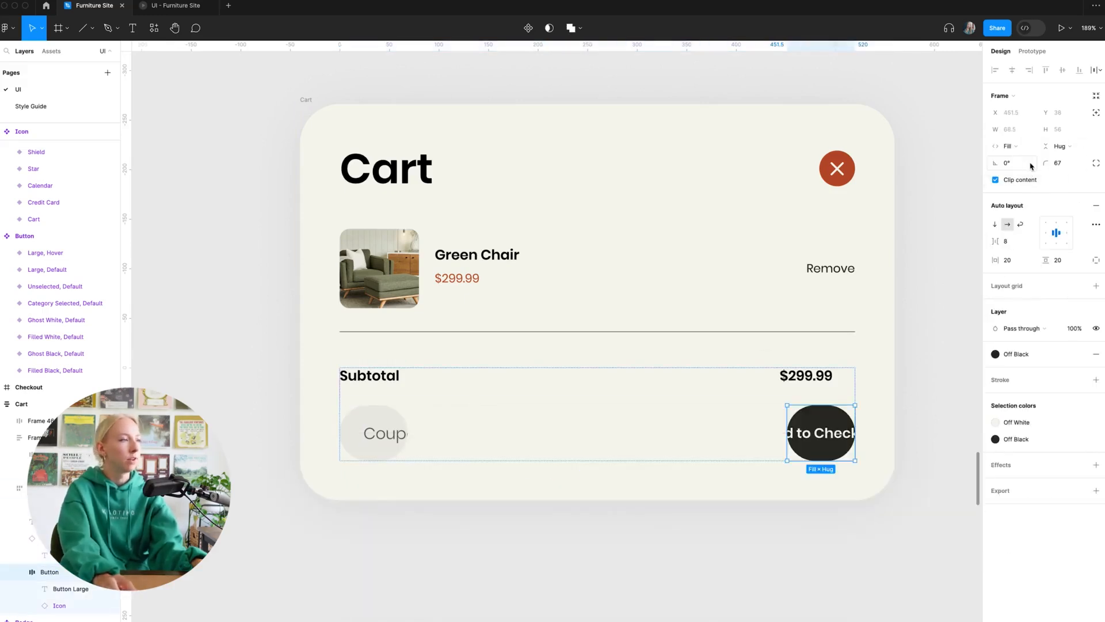
{"action": "left_click", "coordinate": [780, 572]}
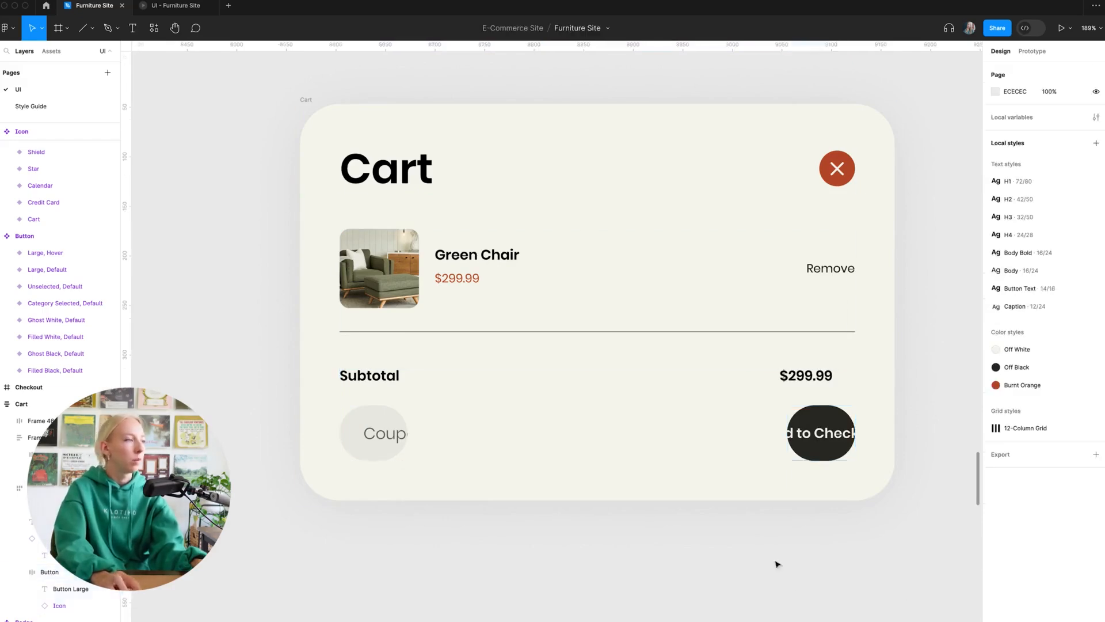
- Wrap the coupon field and checkout button together in a new frame and apply auto layout to it
{"action": "double_click", "coordinate": [390, 456]}
{"action": "left_click", "coordinate": [798, 441], "text": "shift"}
{"action": "left_click", "coordinate": [801, 521]}
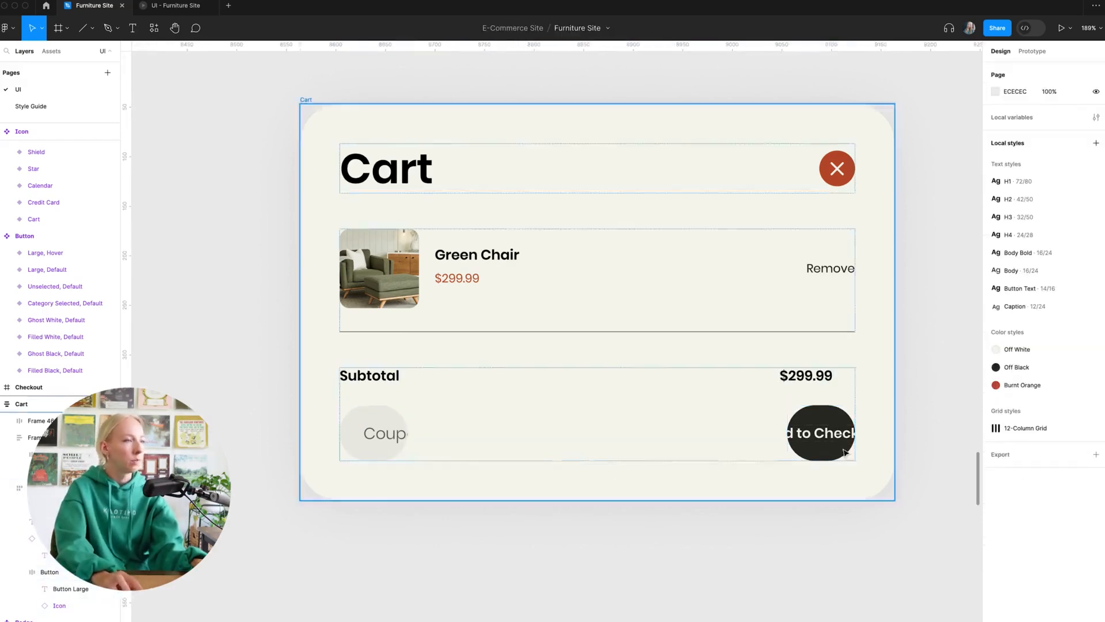
{"action": "left_click", "coordinate": [811, 419]}
{"action": "left_click", "coordinate": [420, 414], "text": "shift"}
{"action": "right_click", "coordinate": [385, 416]}
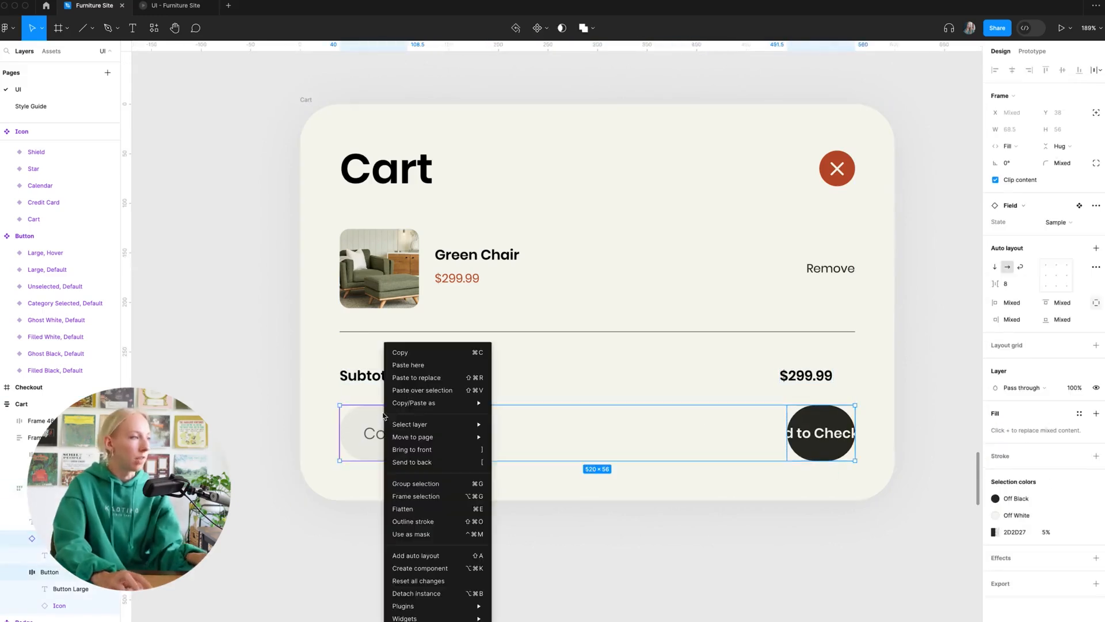
{"action": "mouse_move", "coordinate": [425, 408]}
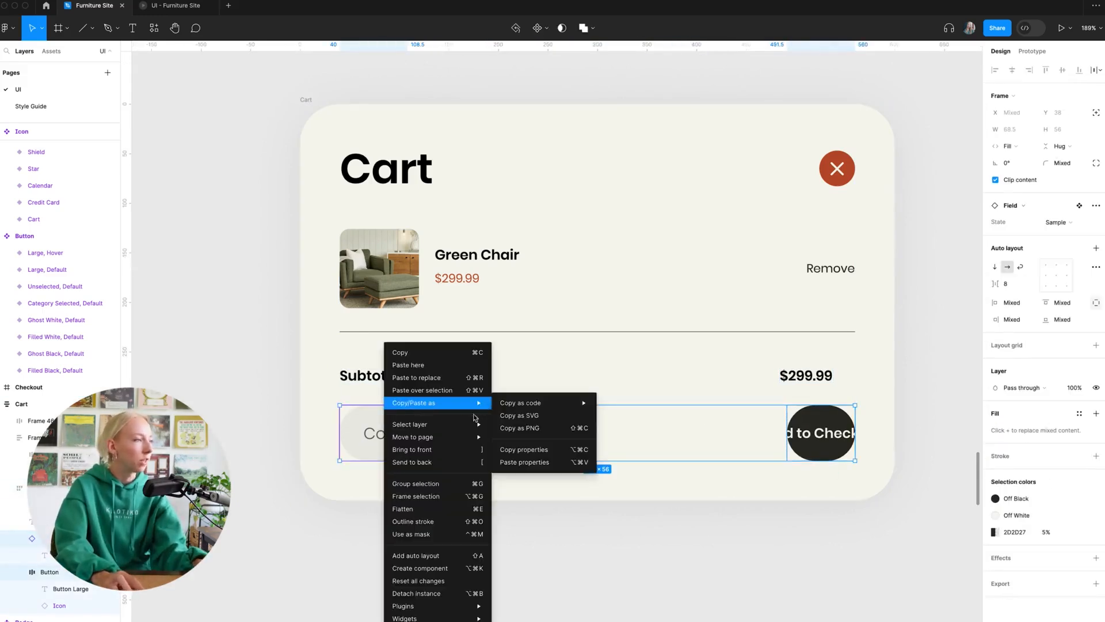
{"action": "left_click", "coordinate": [452, 496]}
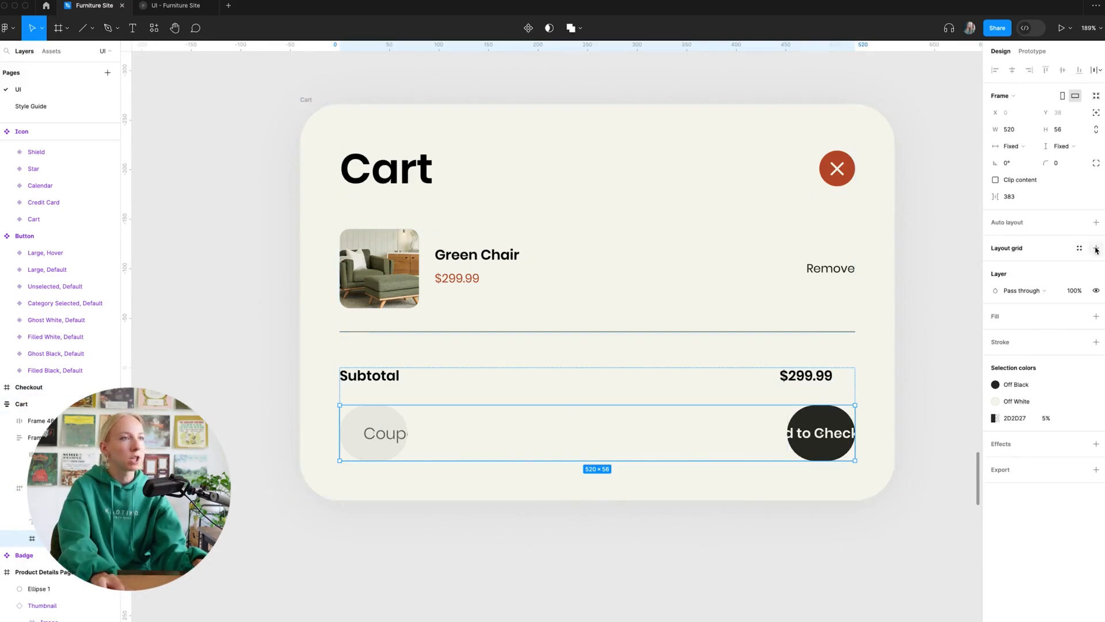
{"action": "left_click", "coordinate": [1096, 222]}
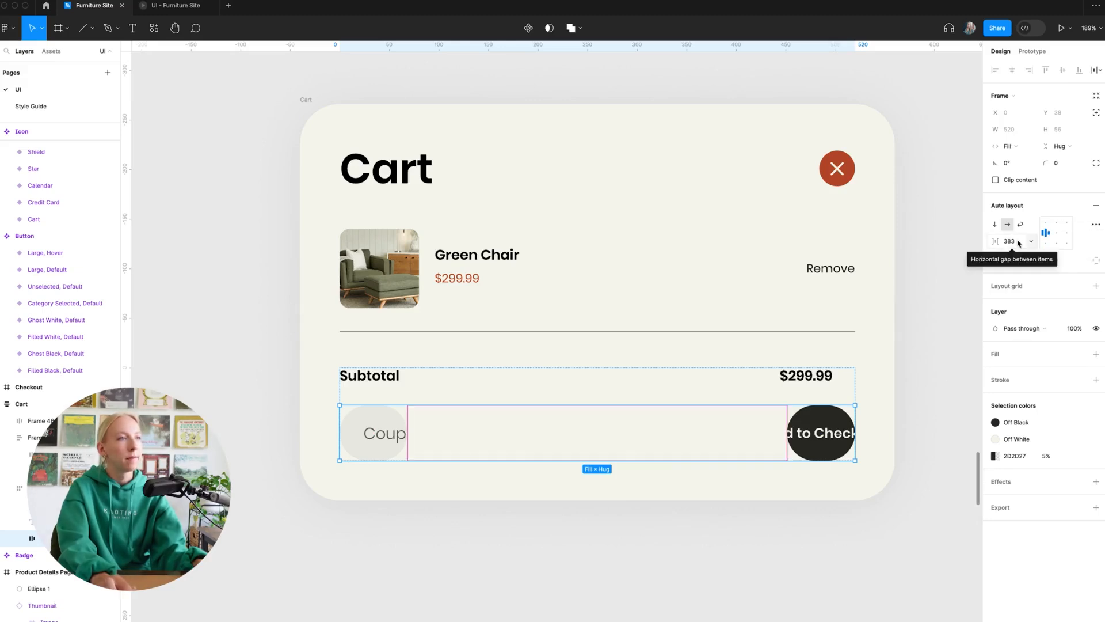
- Stack the coupon field and checkout button vertically with a gap of 16 between them
{"action": "left_click", "coordinate": [994, 225]}
{"action": "left_click", "coordinate": [1015, 242]}
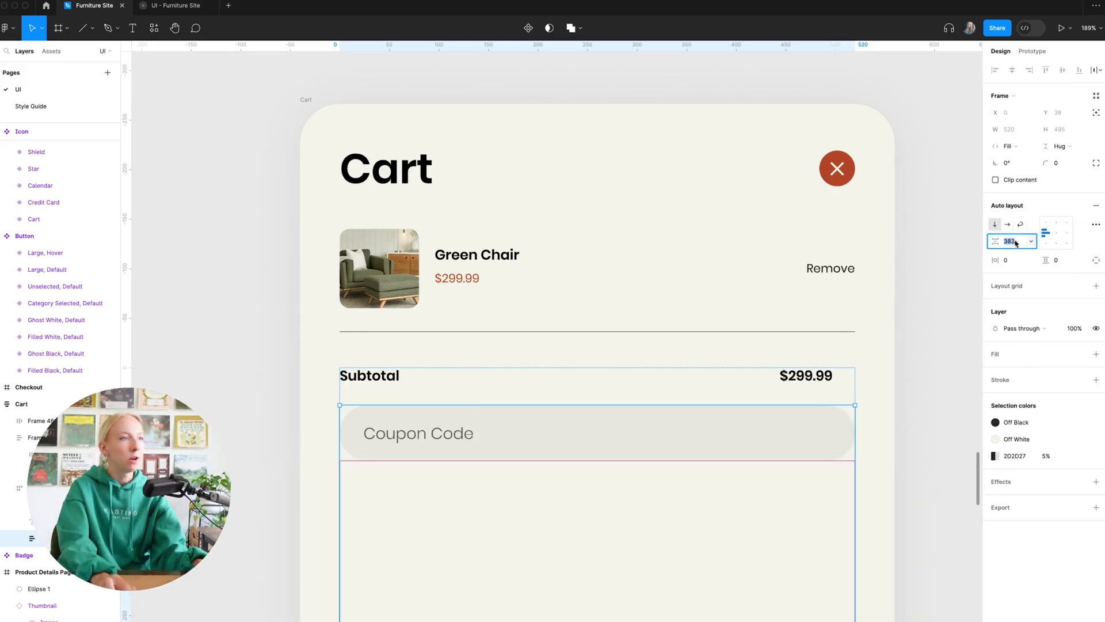
{"action": "scroll", "coordinate": [839, 377], "scroll_direction": "down", "scroll_amount": 5}
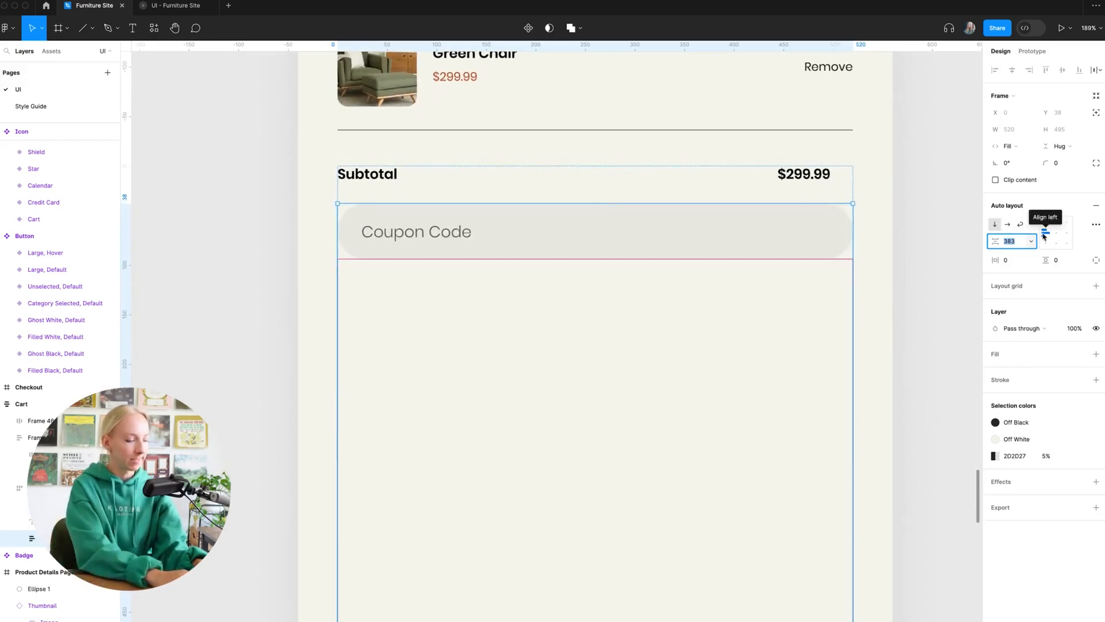
{"action": "type", "text": "8"}
{"action": "key", "text": "Return"}
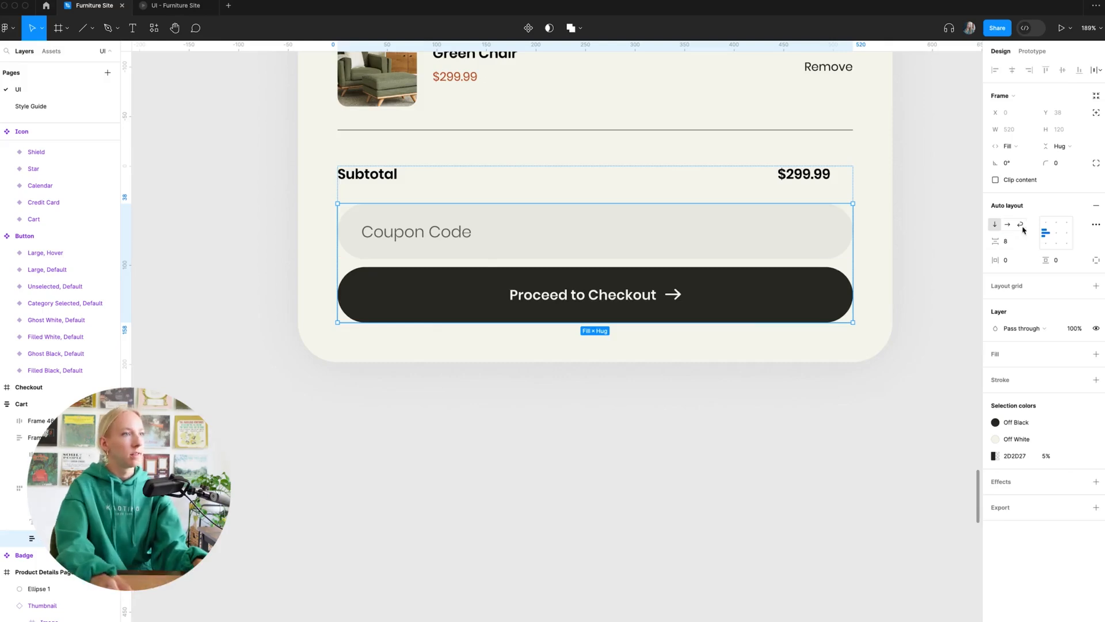
{"action": "type", "text": "16"}
{"action": "key", "text": "Return"}
{"action": "scroll", "coordinate": [786, 293], "scroll_direction": "up", "scroll_amount": 5}
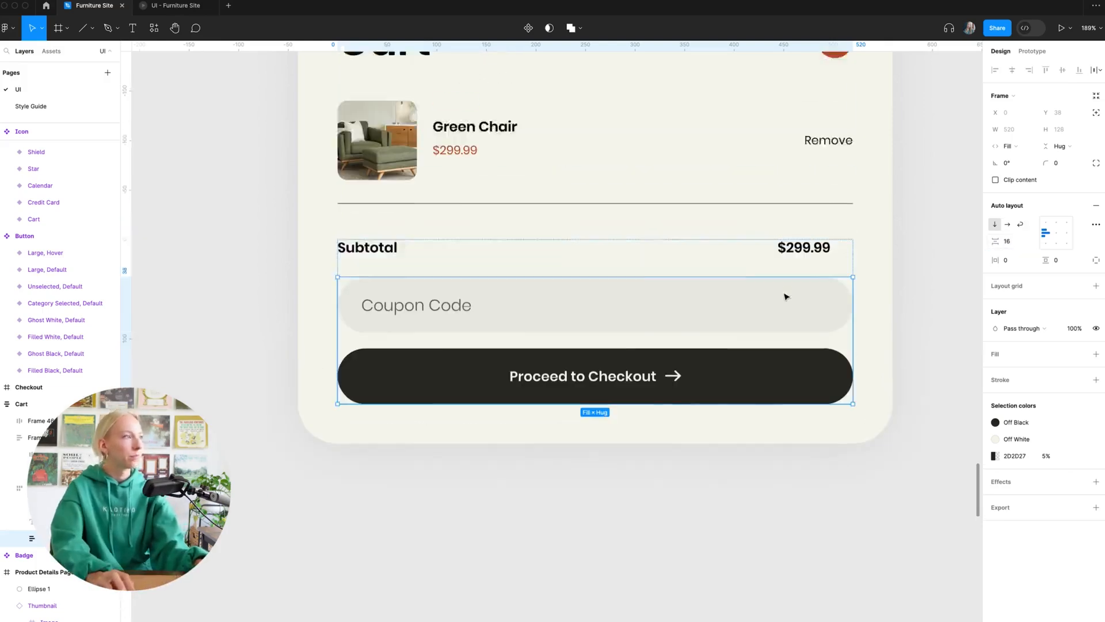
{"action": "left_click", "coordinate": [909, 308]}
{"action": "scroll", "coordinate": [909, 308], "scroll_direction": "up", "scroll_amount": 3}
{"action": "scroll", "coordinate": [909, 308], "scroll_direction": "right", "scroll_amount": 2}
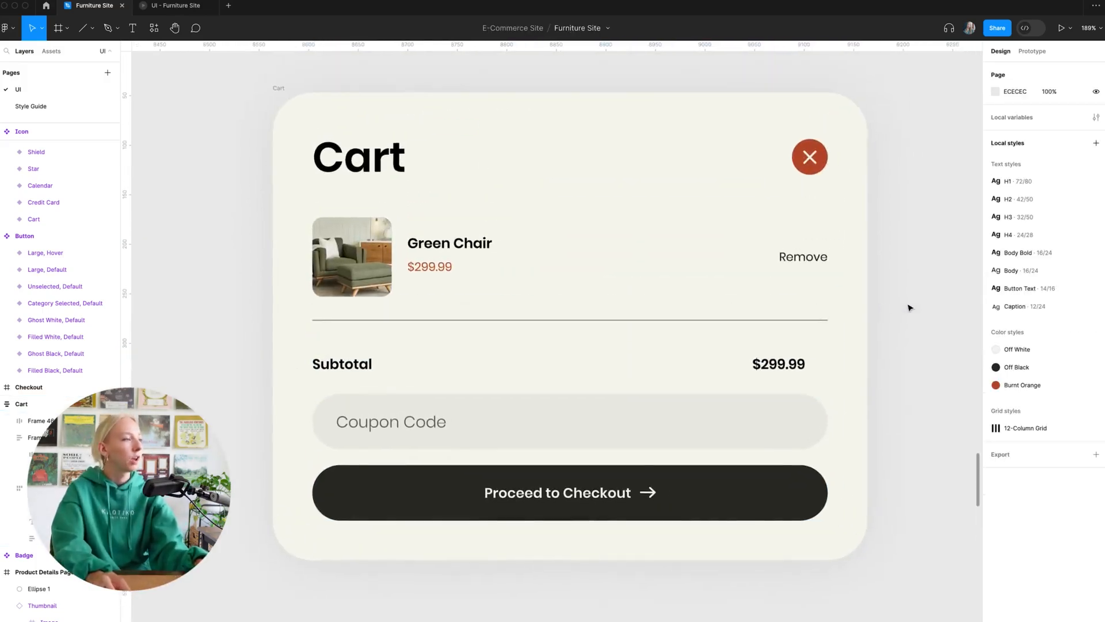
- Try an Auto horizontal gap on the frame holding the subtotal and checkout elements, and undo it
{"action": "scroll", "coordinate": [637, 456], "scroll_direction": "down", "scroll_amount": 5}
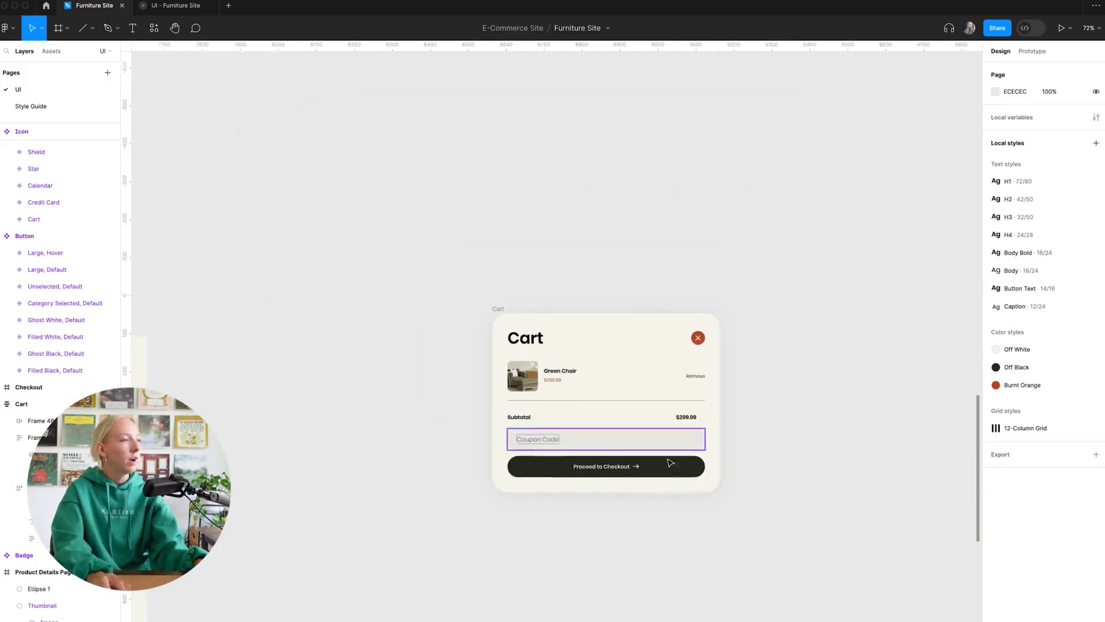
{"action": "scroll", "coordinate": [664, 475], "scroll_direction": "up", "scroll_amount": 4}
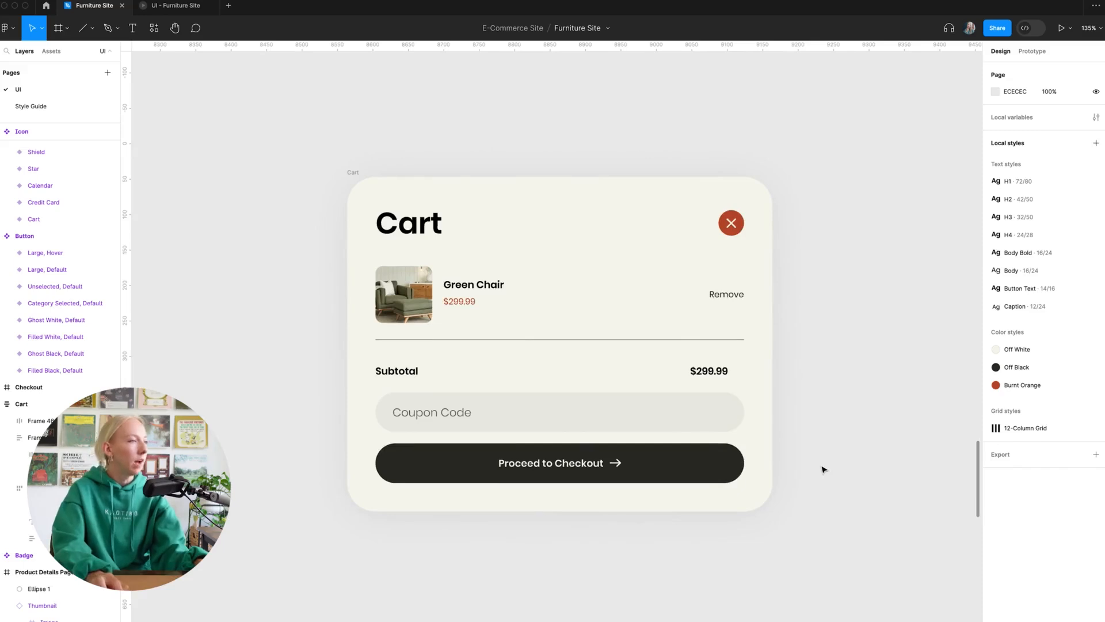
{"action": "scroll", "coordinate": [749, 454], "scroll_direction": "up", "scroll_amount": 2}
{"action": "left_click", "coordinate": [668, 424]}
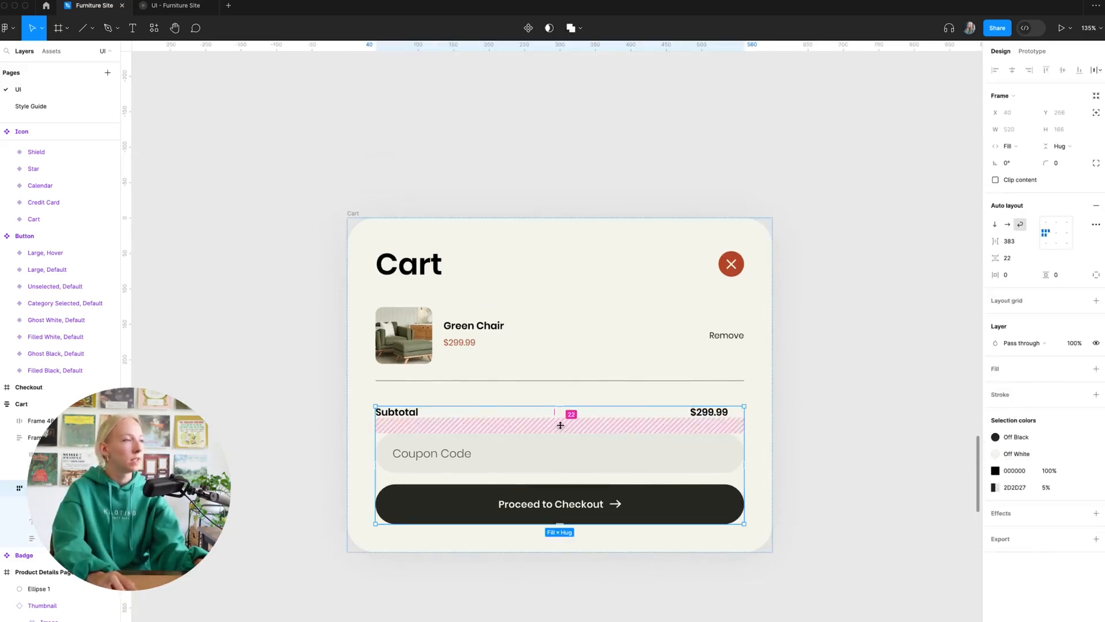
{"action": "left_click", "coordinate": [1035, 243]}
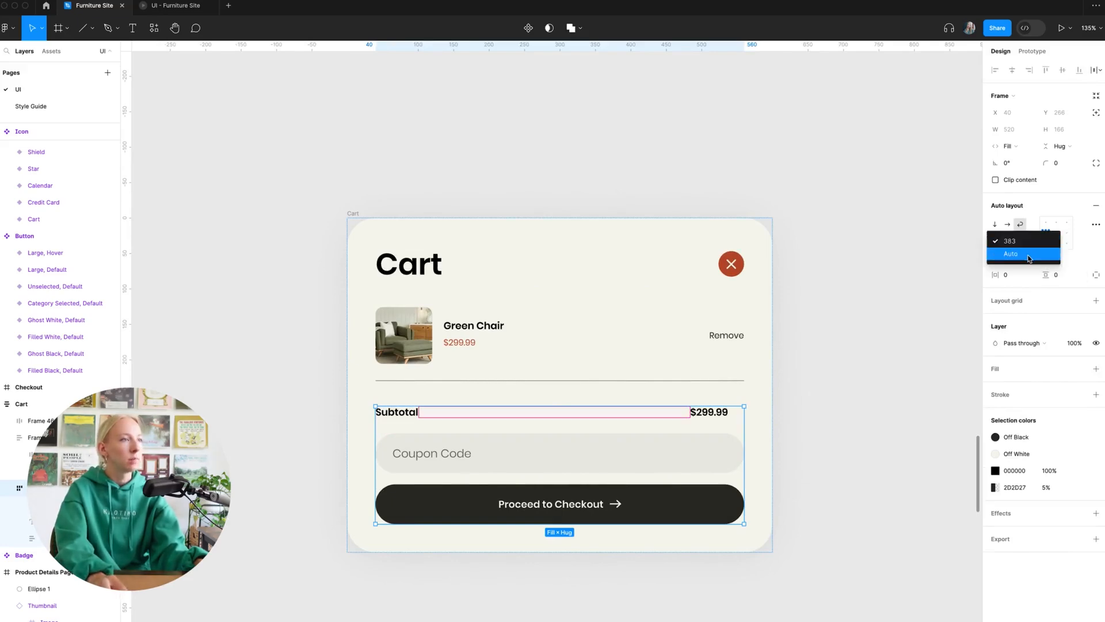
{"action": "left_click", "coordinate": [1030, 257]}
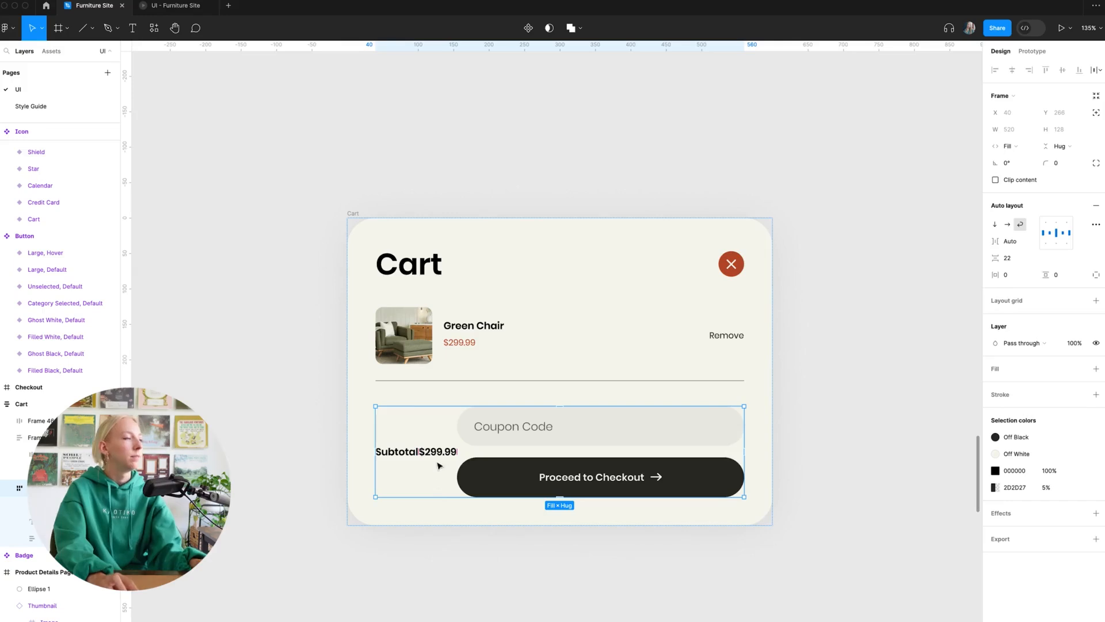
{"action": "key", "text": "super+z"}
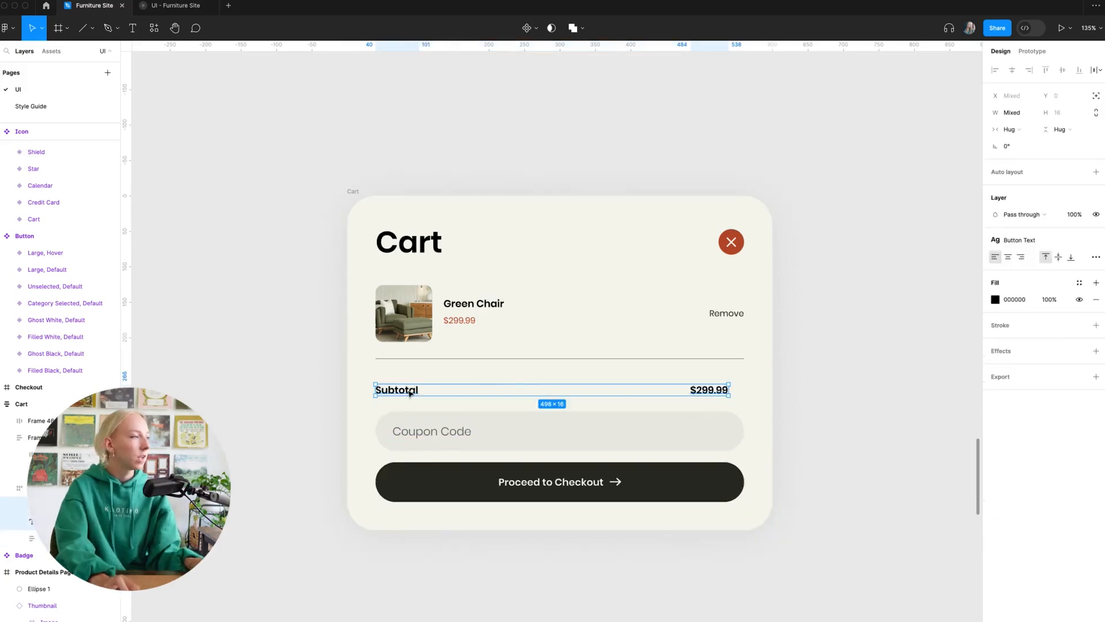
- Wrap the Subtotal label and its price in a new frame that fills the container's width
{"action": "right_click", "coordinate": [409, 393]}
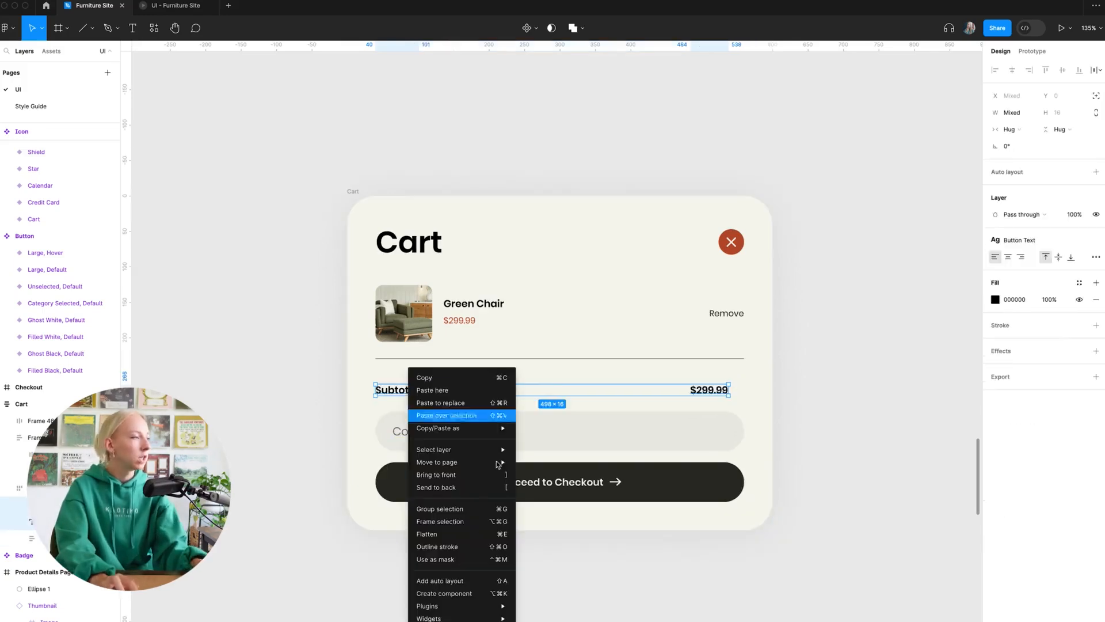
{"action": "left_click", "coordinate": [472, 522]}
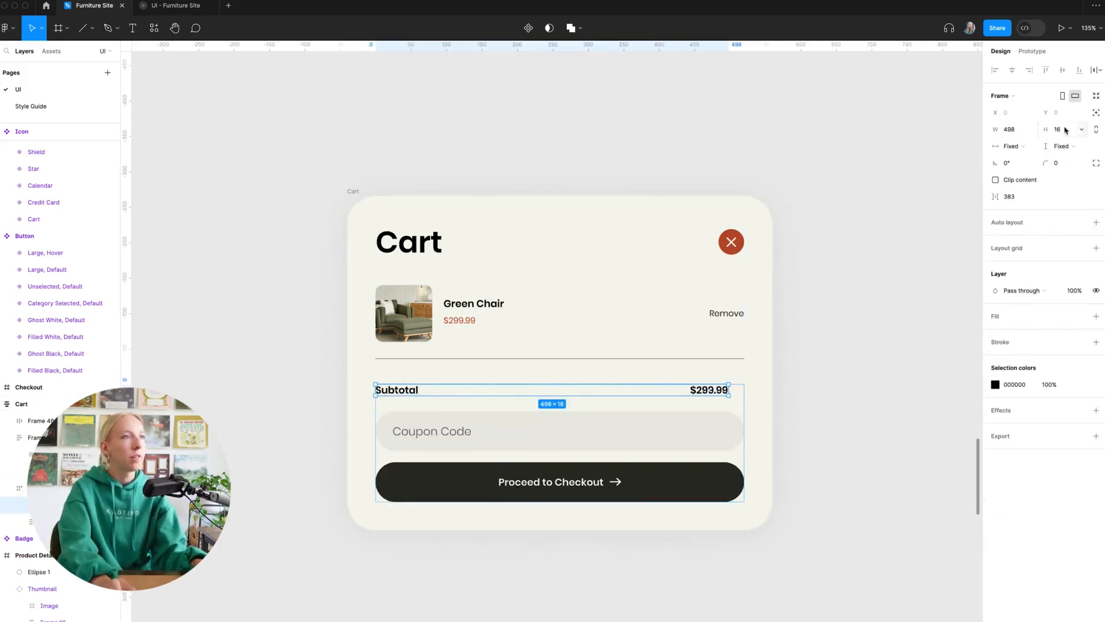
{"action": "left_click", "coordinate": [1011, 146]}
{"action": "left_click", "coordinate": [1014, 162]}
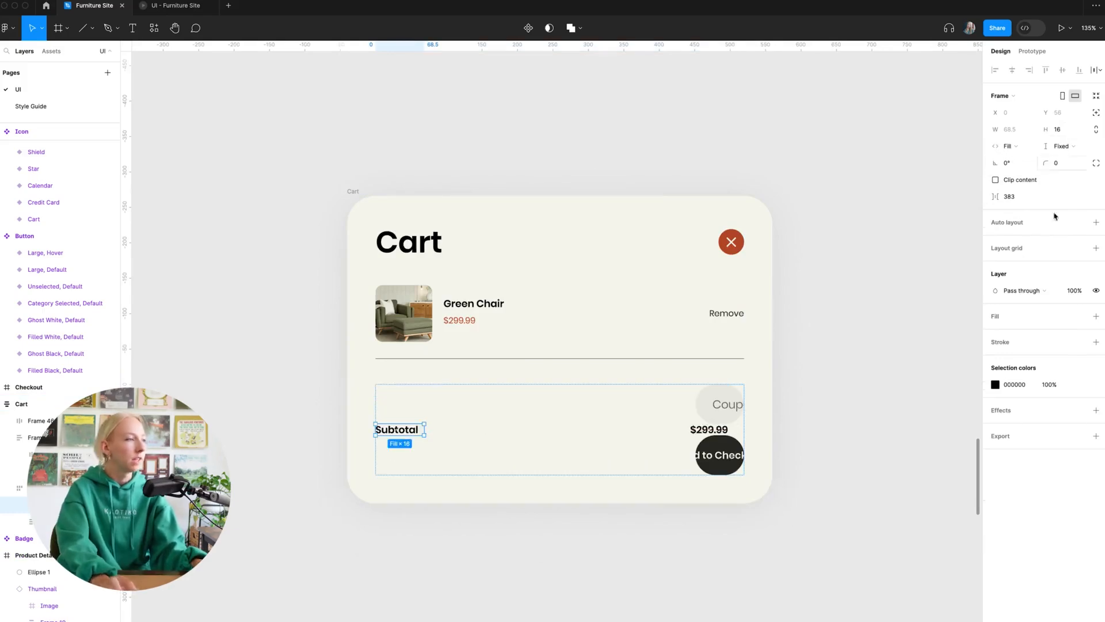
- Switch the frame holding the subtotal row and checkout group to vertical layout with a gap of 24
{"action": "left_click", "coordinate": [739, 410]}
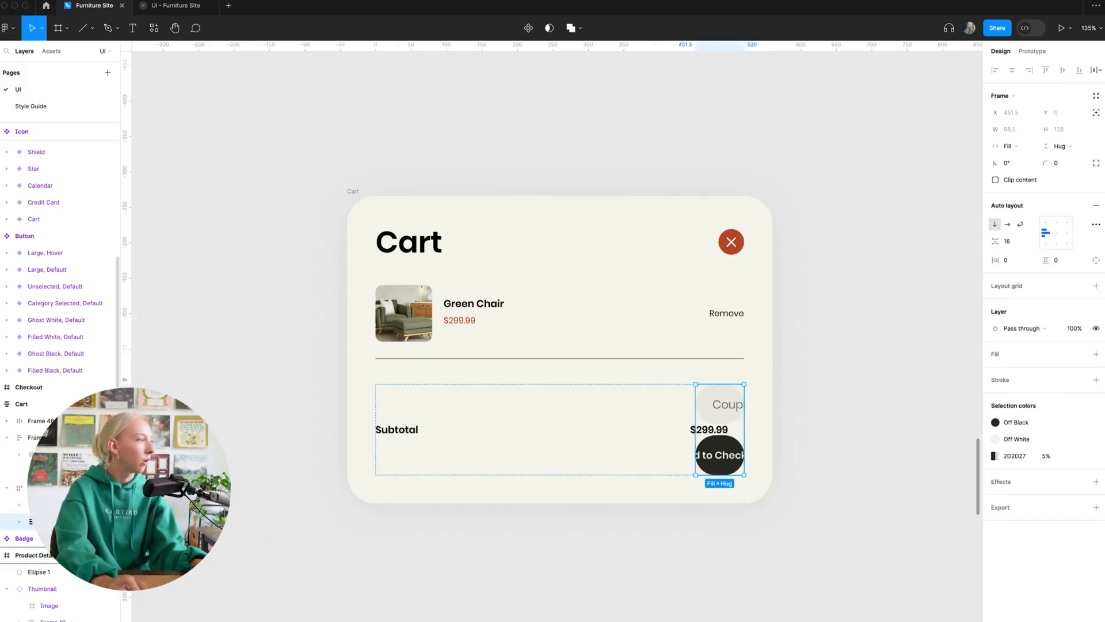
{"action": "left_click", "coordinate": [69, 488]}
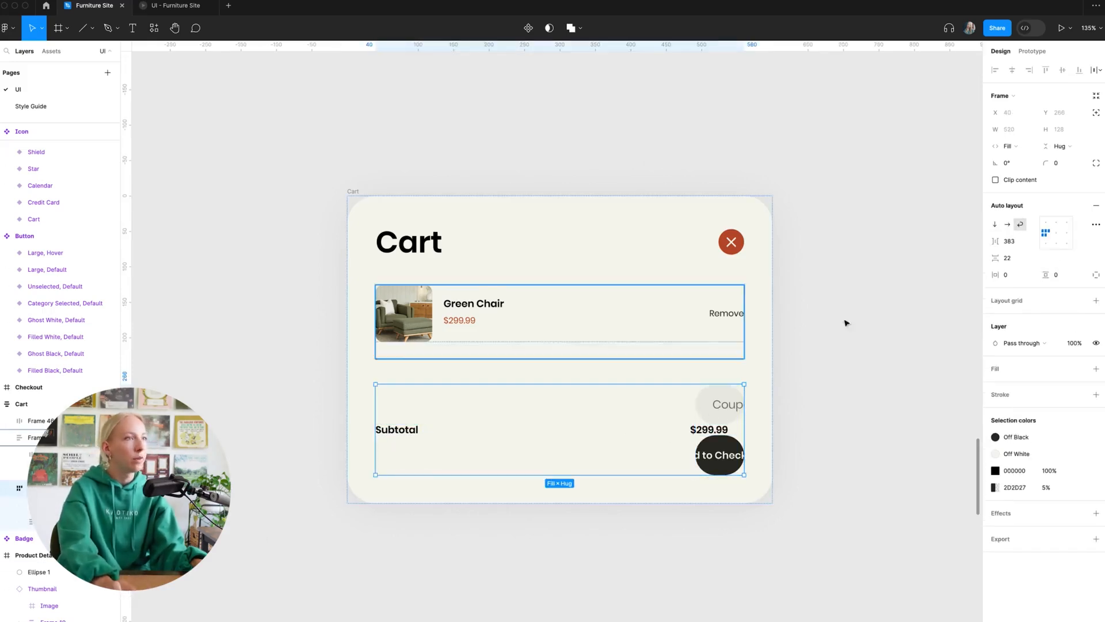
{"action": "left_click", "coordinate": [996, 225]}
{"action": "scroll", "coordinate": [601, 354], "scroll_direction": "down", "scroll_amount": 3}
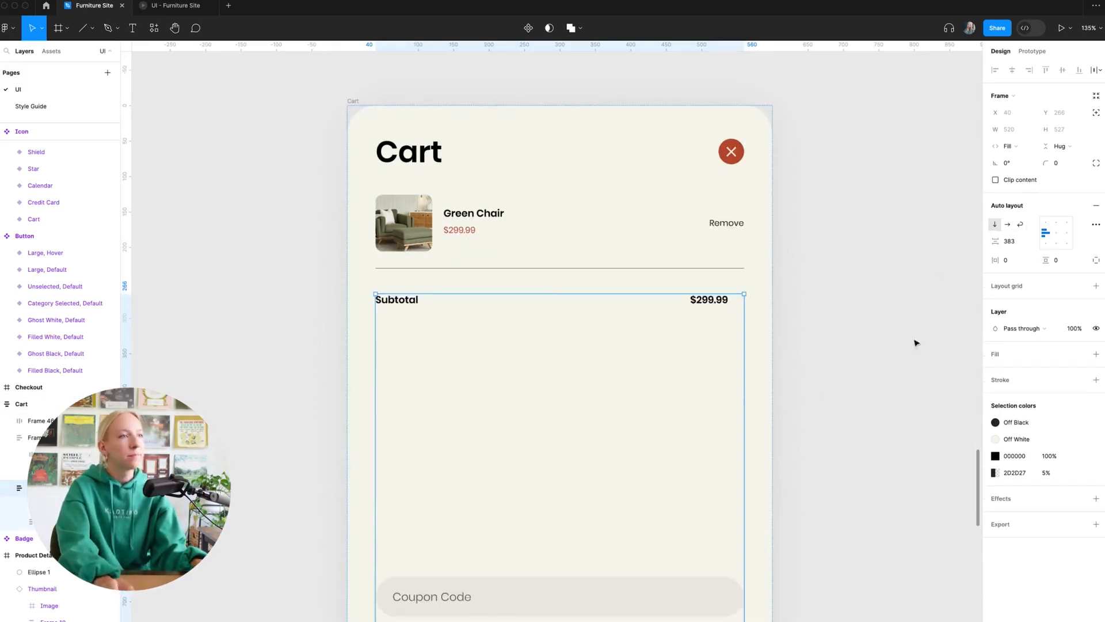
{"action": "left_click", "coordinate": [1001, 242]}
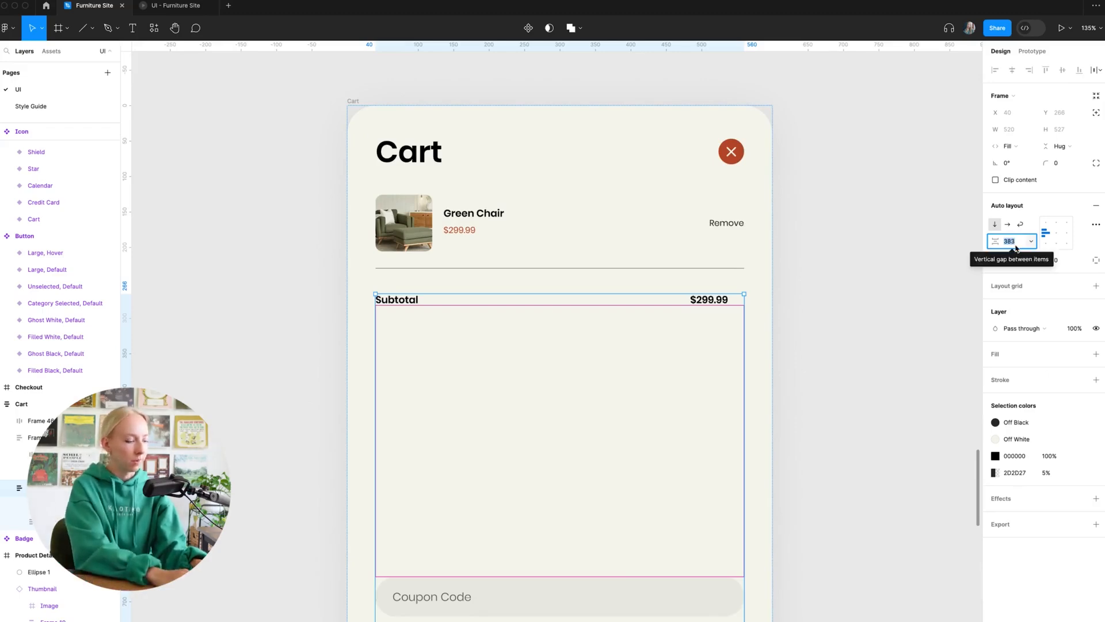
{"action": "type", "text": "24"}
{"action": "key", "text": "Return"}
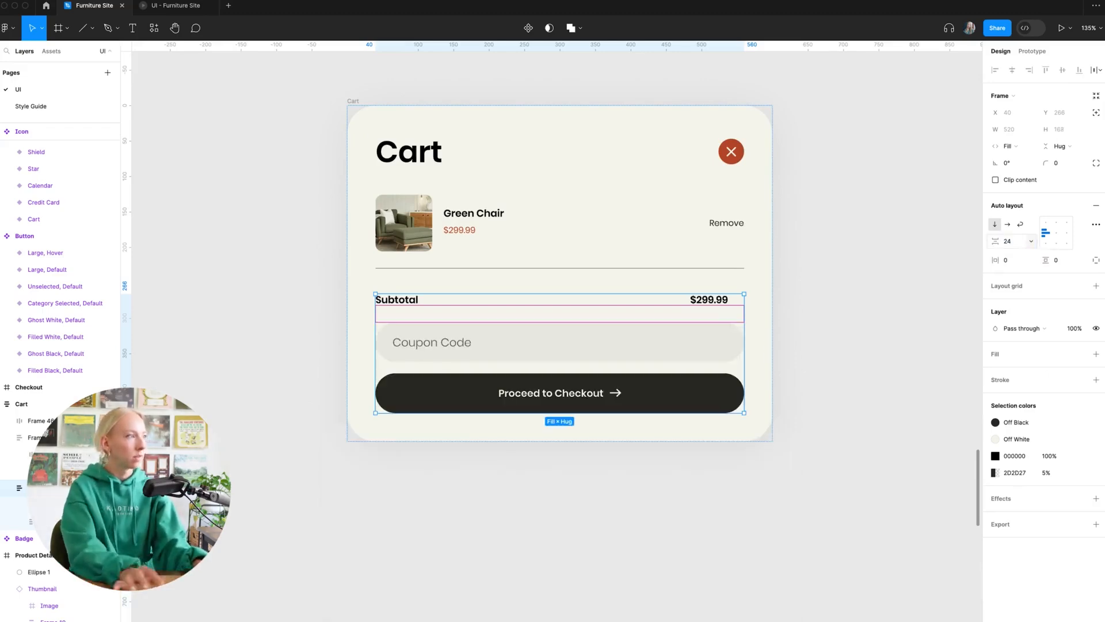
{"action": "left_click", "coordinate": [834, 255]}
{"action": "scroll", "coordinate": [708, 448], "scroll_direction": "up", "scroll_amount": 3}
- Increase the vertical gap between the subtotal row and the checkout group to 40
{"action": "left_click", "coordinate": [708, 449]}
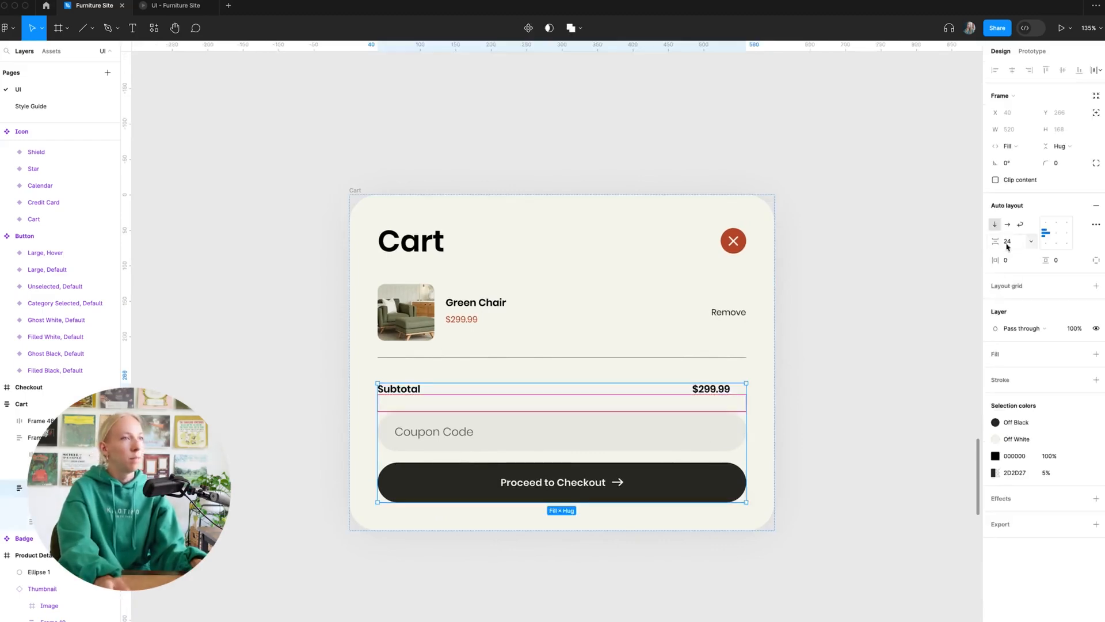
{"action": "left_click", "coordinate": [1017, 244]}
{"action": "type", "text": "40"}
{"action": "key", "text": "Return"}
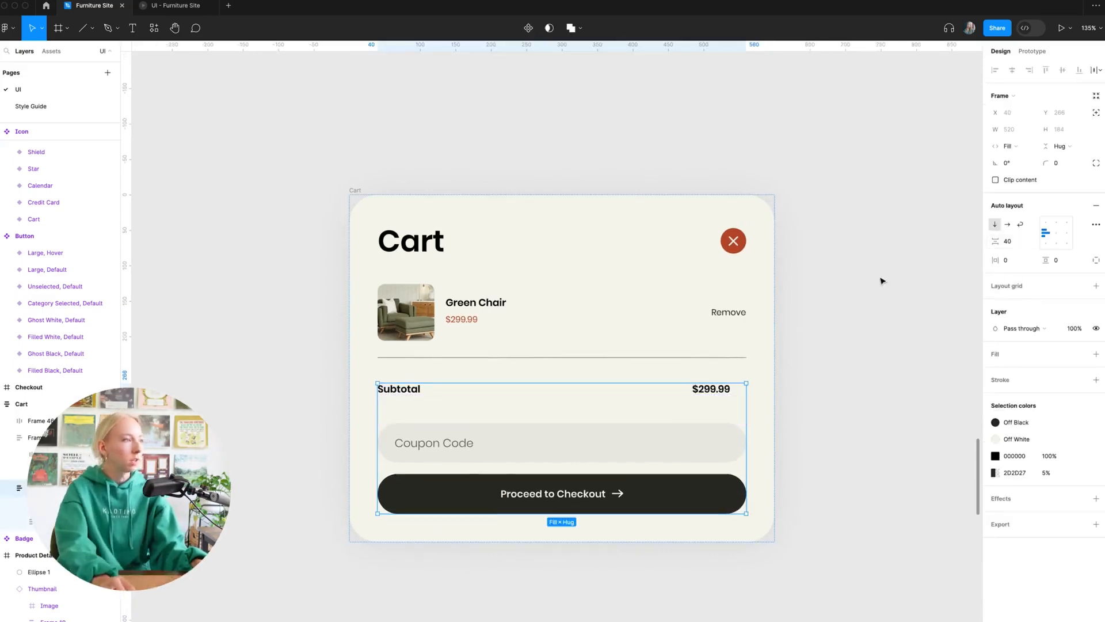
{"action": "left_click", "coordinate": [881, 280]}
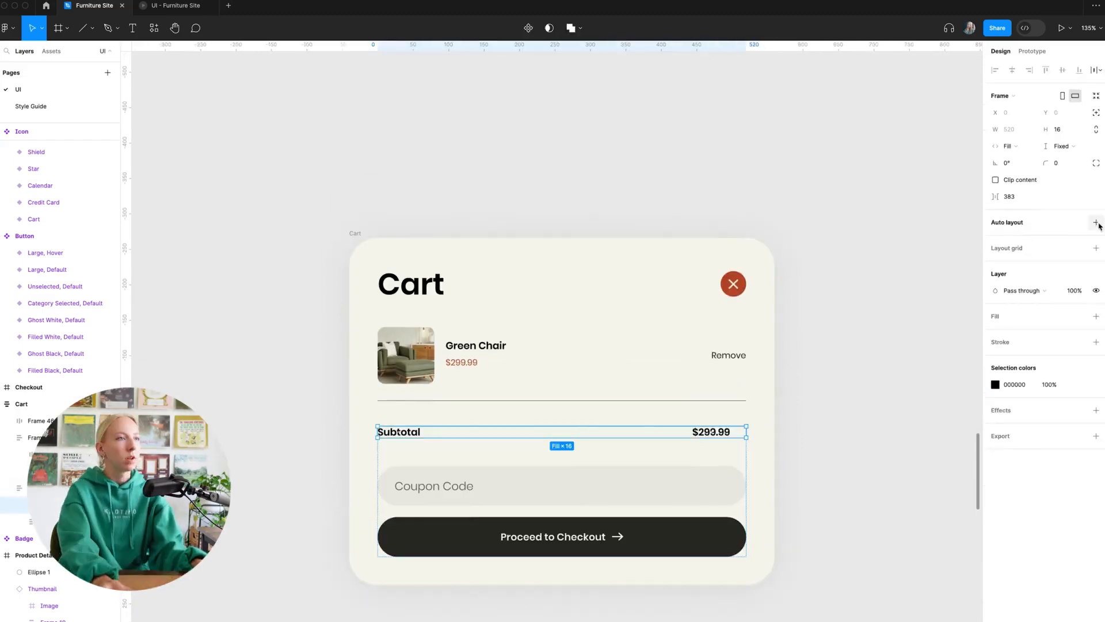
- Apply horizontal auto layout to the Subtotal row with an Auto gap and vertically centred alignment
{"action": "left_click", "coordinate": [1098, 223]}
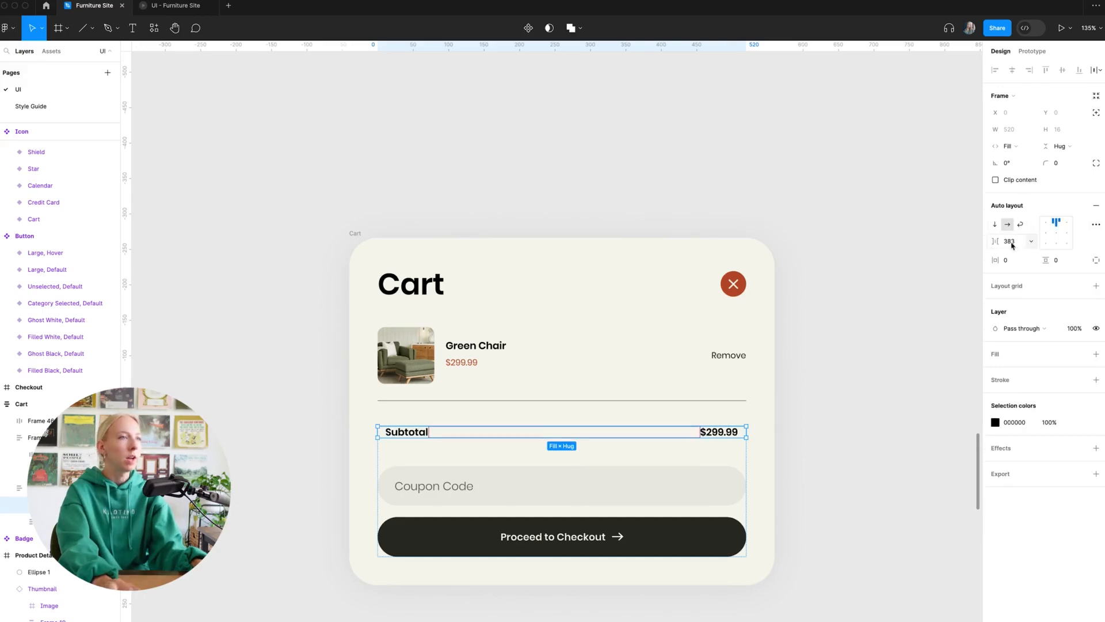
{"action": "left_click", "coordinate": [1032, 243]}
{"action": "left_click", "coordinate": [1019, 253]}
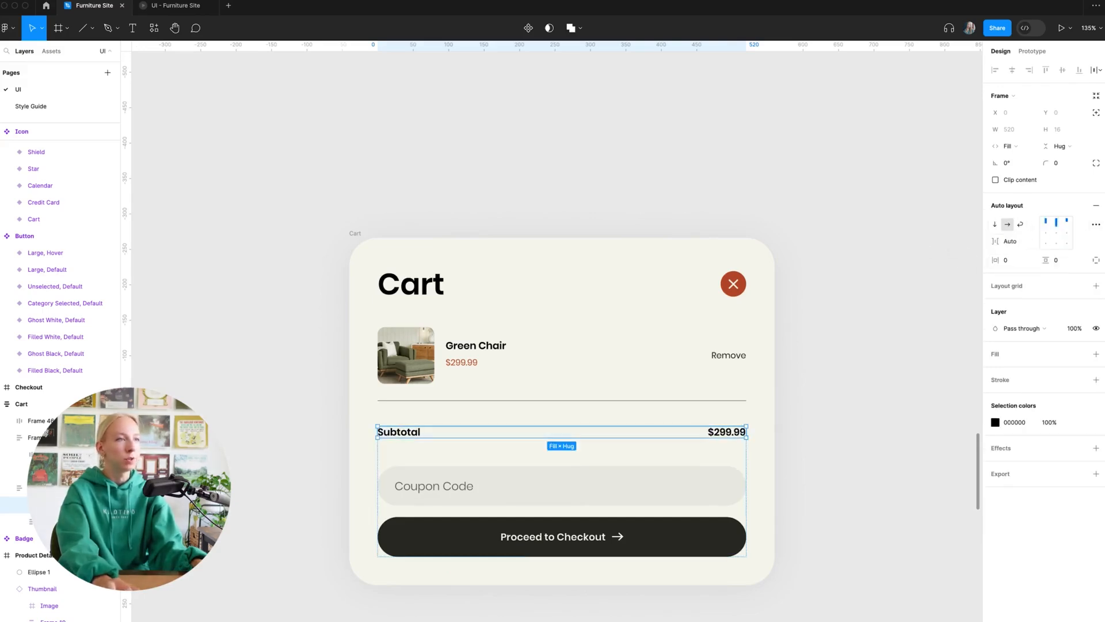
{"action": "left_click", "coordinate": [1062, 238]}
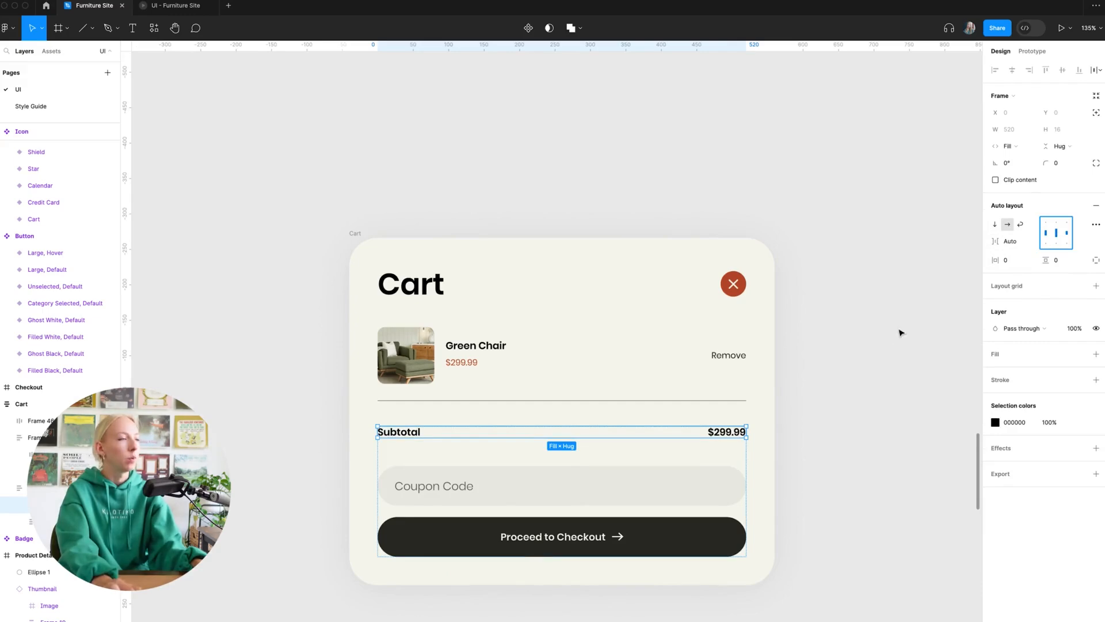
{"action": "left_click", "coordinate": [891, 297]}
{"action": "scroll", "coordinate": [889, 296], "scroll_direction": "down", "scroll_amount": 3}
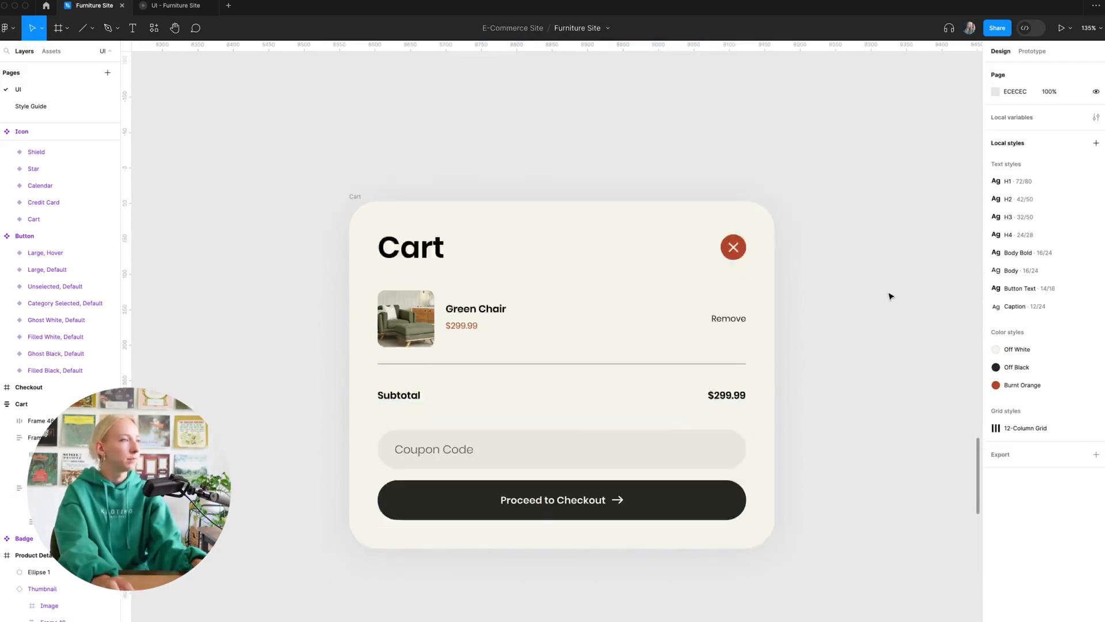
- Try widening the Cart frame to test its responsiveness, and undo the resize
{"action": "left_click", "coordinate": [356, 161]}
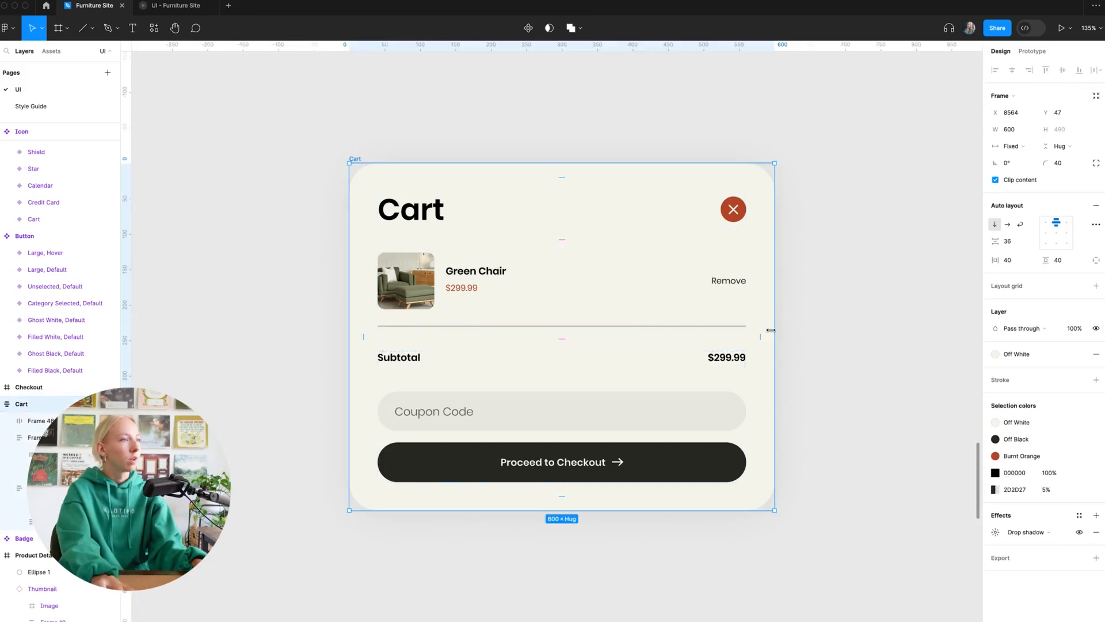
{"action": "left_click_drag", "start_coordinate": [770, 330], "coordinate": [917, 334]}
{"action": "key", "text": "super+z"}
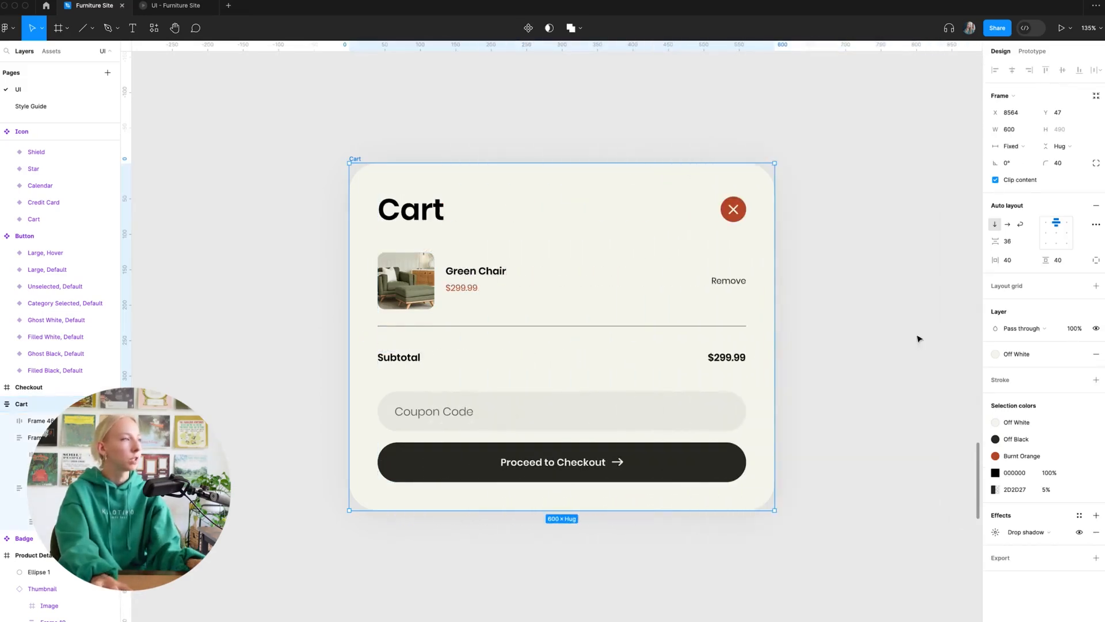
{"action": "left_click", "coordinate": [921, 164]}
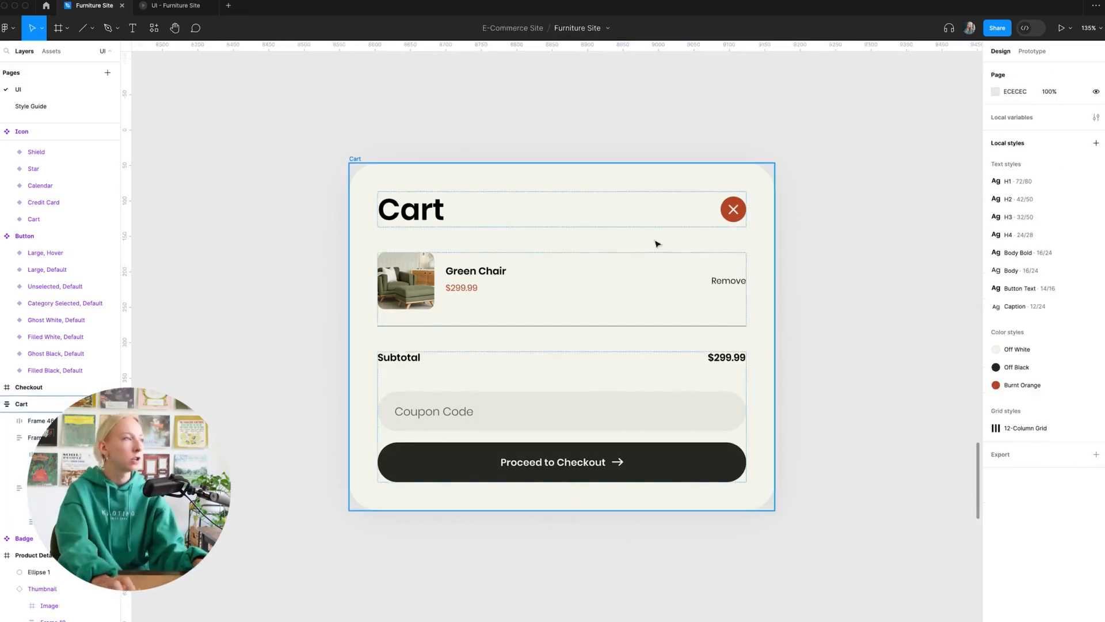
- Examine the finished Cart popup up close and alongside the neighbouring page frames
{"action": "scroll", "coordinate": [623, 244], "scroll_direction": "down", "scroll_amount": 5}
{"action": "scroll", "coordinate": [858, 250], "scroll_direction": "up", "scroll_amount": 3}
{"action": "scroll", "coordinate": [604, 304], "scroll_direction": "down", "scroll_amount": 4}
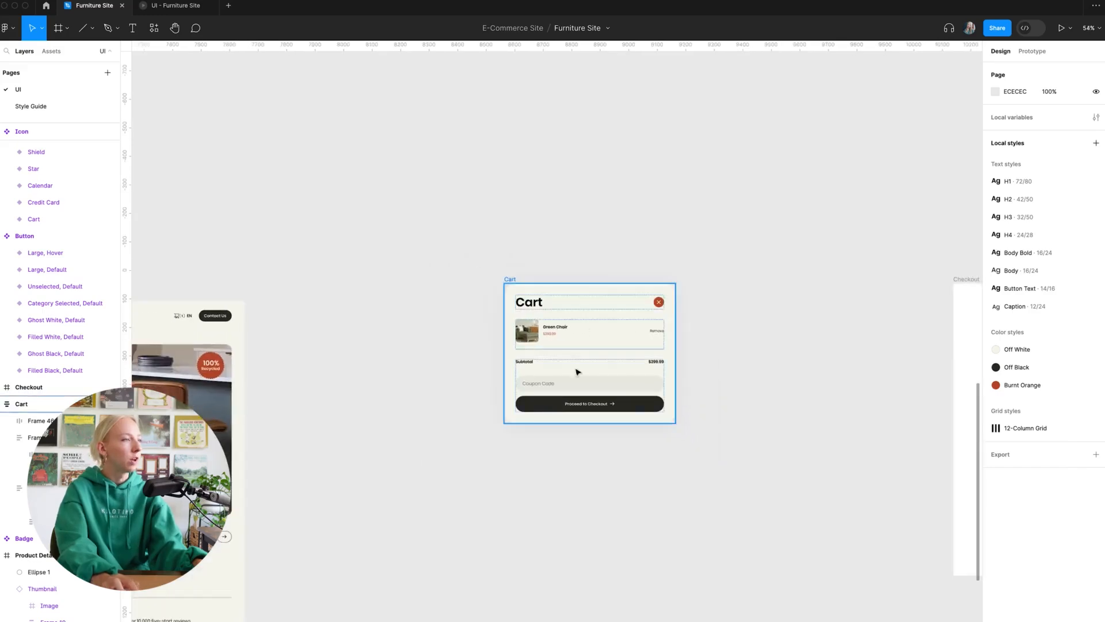
{"action": "scroll", "coordinate": [567, 398], "scroll_direction": "up", "scroll_amount": 5}
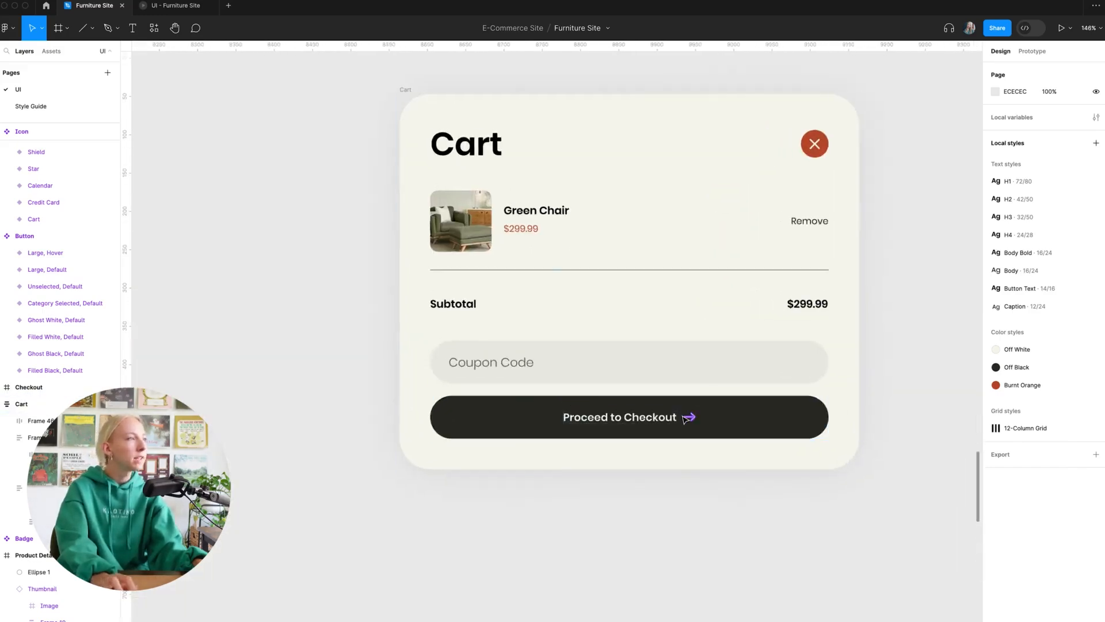
{"action": "scroll", "coordinate": [682, 415], "scroll_direction": "down", "scroll_amount": 2}
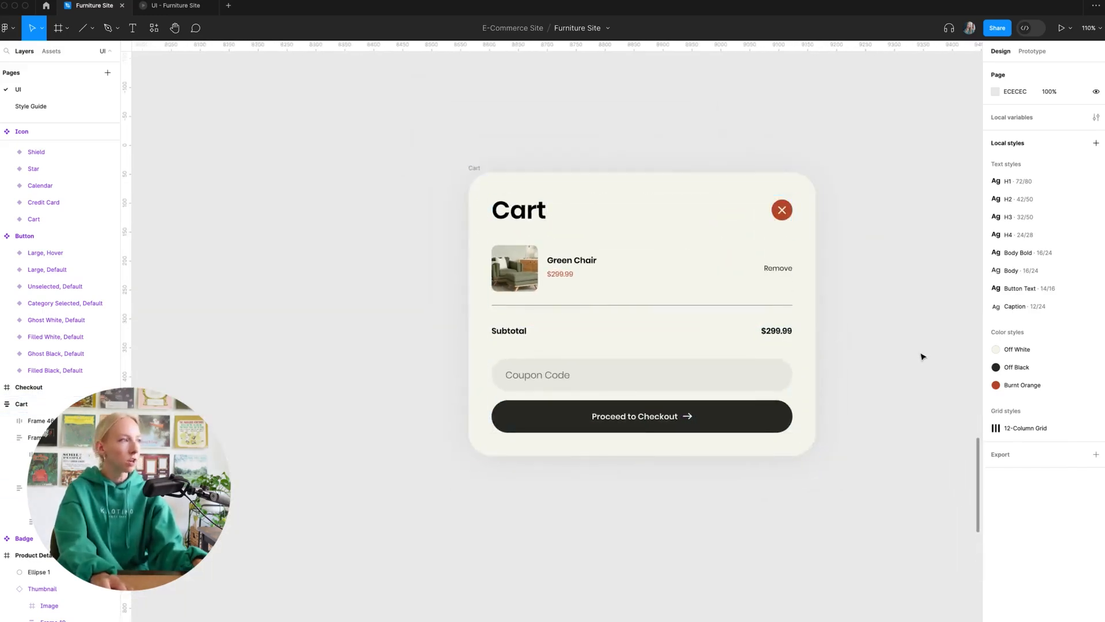
{"action": "scroll", "coordinate": [925, 357], "scroll_direction": "right", "scroll_amount": 2}
{"action": "scroll", "coordinate": [829, 361], "scroll_direction": "down", "scroll_amount": 3}
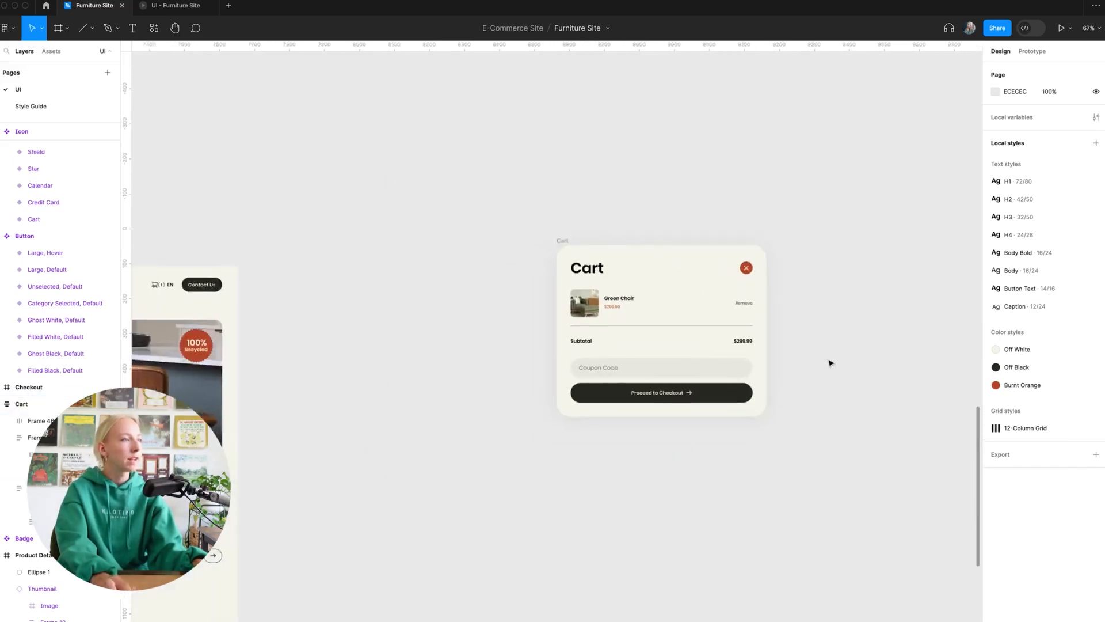
{"action": "scroll", "coordinate": [829, 363], "scroll_direction": "right", "scroll_amount": 4}
{"action": "scroll", "coordinate": [820, 309], "scroll_direction": "down", "scroll_amount": 3}
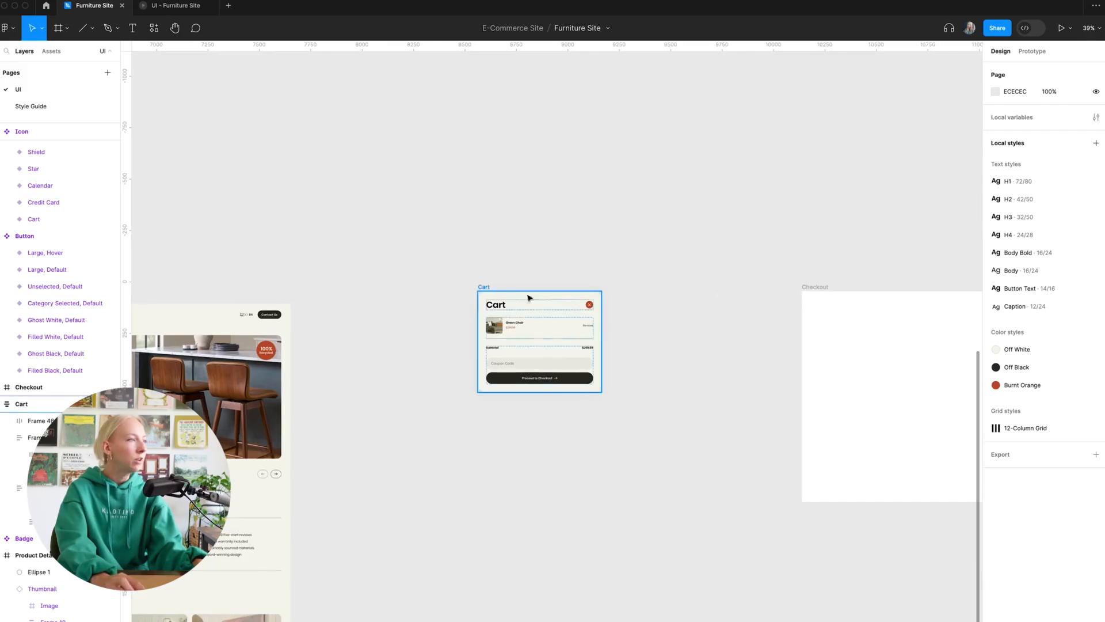
- Move the Cart and Checkout frames closer to the product details page on the canvas
{"action": "left_click_drag", "start_coordinate": [478, 289], "coordinate": [370, 288]}
{"action": "left_click_drag", "start_coordinate": [814, 287], "coordinate": [535, 286]}
{"action": "left_click", "coordinate": [608, 278]}
- Lengthen the Checkout frame downward to a height of about 1891
{"action": "left_click", "coordinate": [543, 289]}
{"action": "left_click_drag", "start_coordinate": [694, 502], "coordinate": [694, 621]}
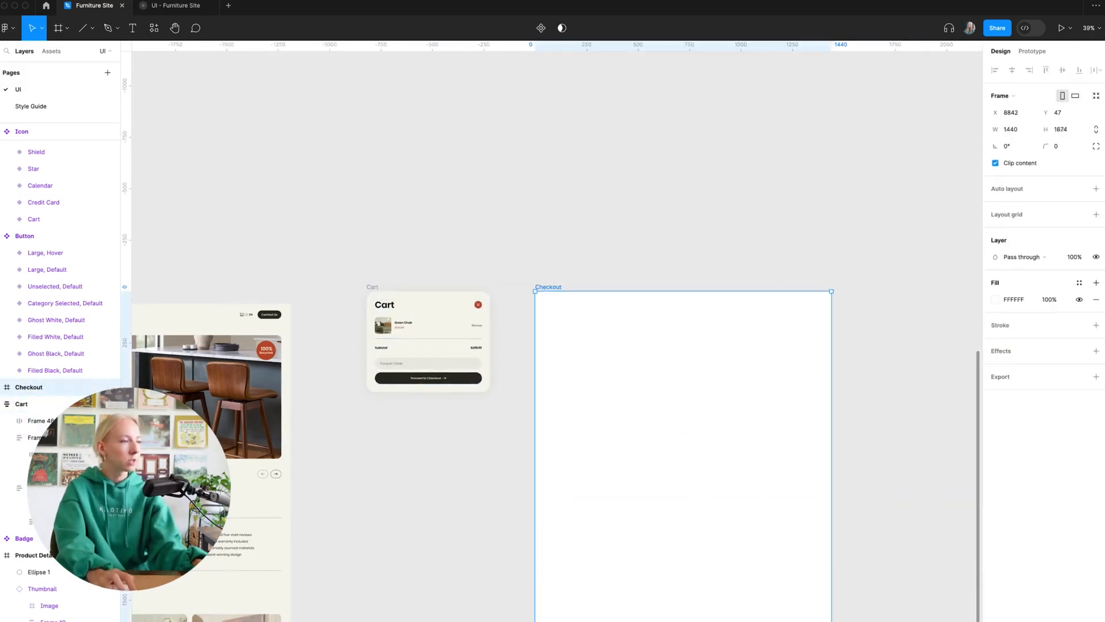
{"action": "left_click", "coordinate": [902, 527]}
{"action": "scroll", "coordinate": [862, 478], "scroll_direction": "down", "scroll_amount": 2}
- Apply the Off White color style to the Checkout frame's fill
{"action": "left_click", "coordinate": [546, 194]}
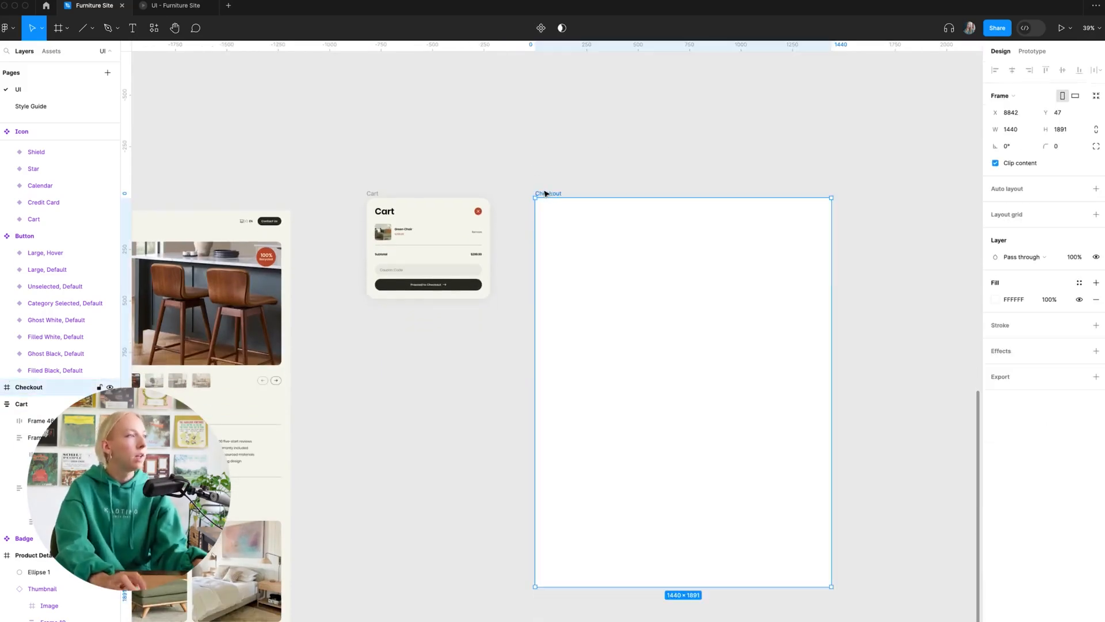
{"action": "left_click", "coordinate": [1081, 284]}
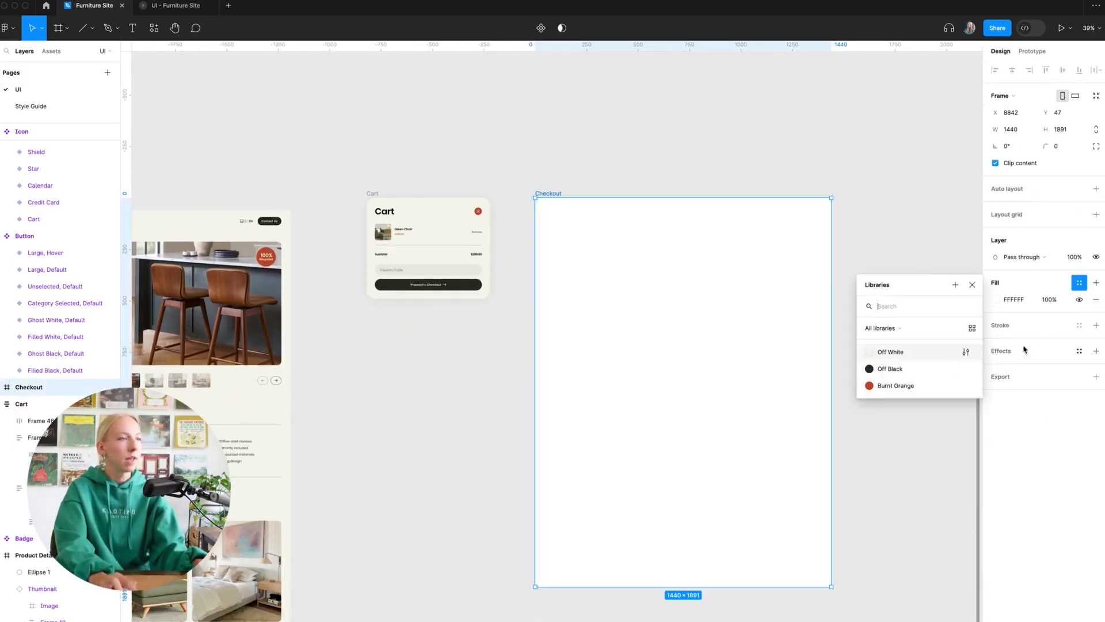
{"action": "left_click", "coordinate": [913, 352]}
{"action": "left_click", "coordinate": [900, 211]}
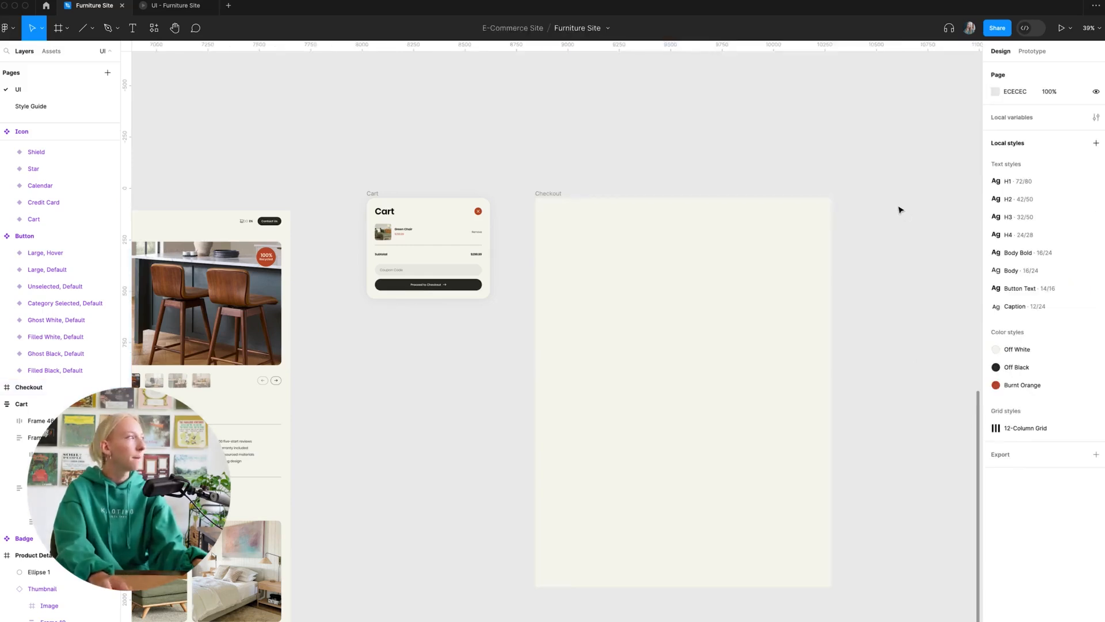
- Copy the site header from the product details page and paste it into the Checkout frame
{"action": "left_click", "coordinate": [266, 219]}
{"action": "key", "text": "ctrl+c"}
{"action": "left_click", "coordinate": [549, 193]}
{"action": "key", "text": "ctrl+v"}
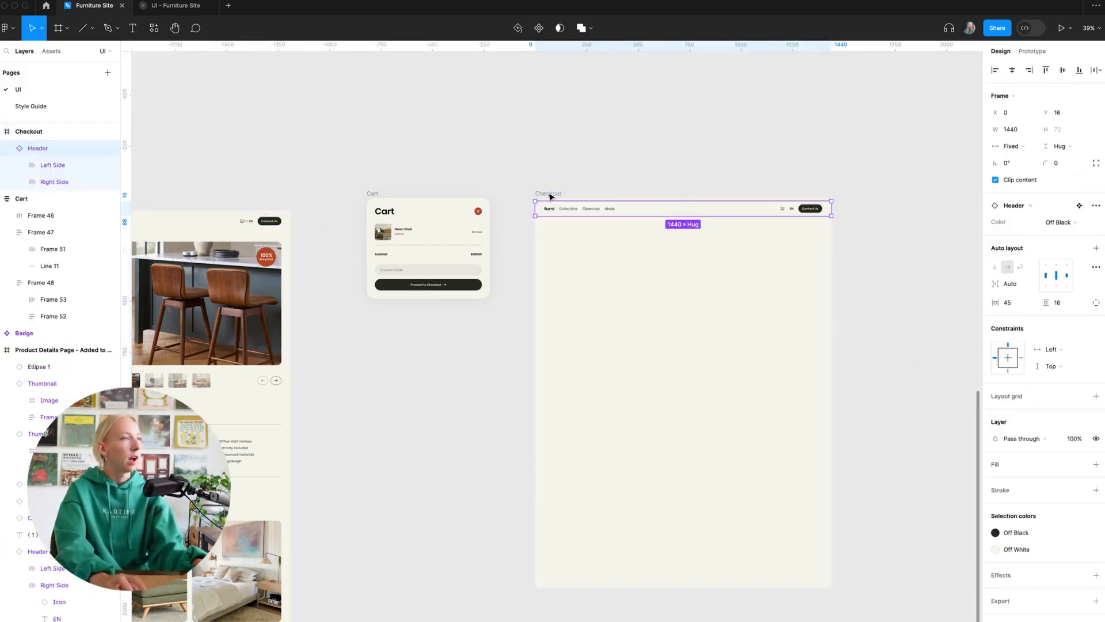
{"action": "left_click", "coordinate": [668, 178]}
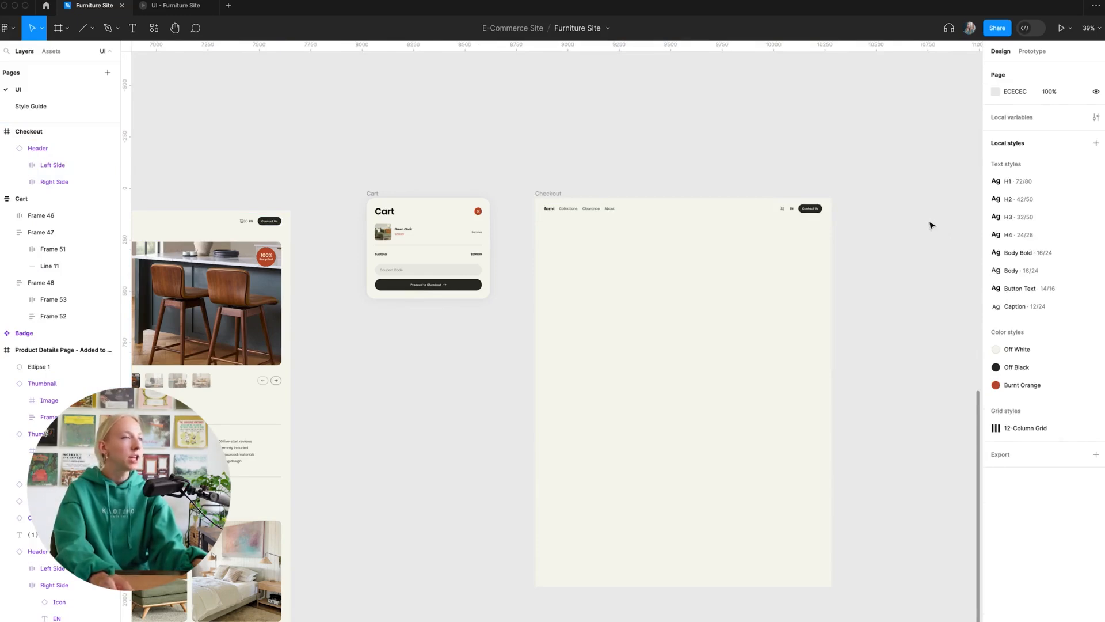
- Copy the banner image and its "All Furni Chairs" title from the Product List Page into the Checkout frame
{"action": "scroll", "coordinate": [932, 224], "scroll_direction": "down", "scroll_amount": 3}
{"action": "scroll", "coordinate": [915, 224], "scroll_direction": "left", "scroll_amount": 15}
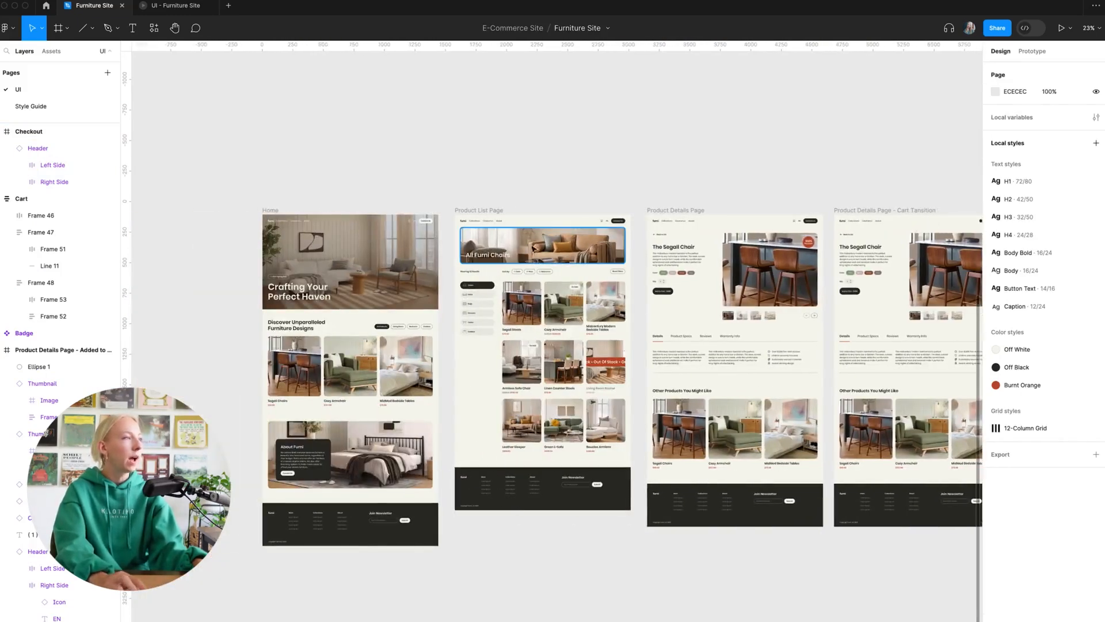
{"action": "left_click", "coordinate": [567, 243]}
{"action": "left_click", "coordinate": [500, 256], "text": "shift"}
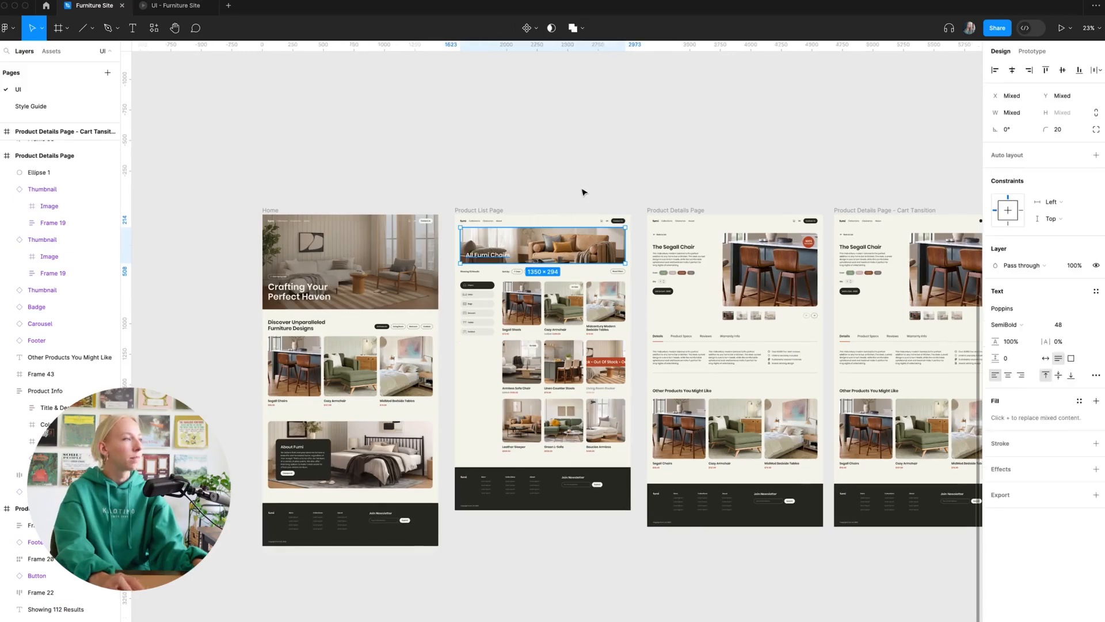
{"action": "left_click", "coordinate": [582, 189]}
{"action": "scroll", "coordinate": [582, 189], "scroll_direction": "right", "scroll_amount": 10}
{"action": "scroll", "coordinate": [902, 247], "scroll_direction": "up", "scroll_amount": 5}
{"action": "scroll", "coordinate": [904, 250], "scroll_direction": "right", "scroll_amount": 3}
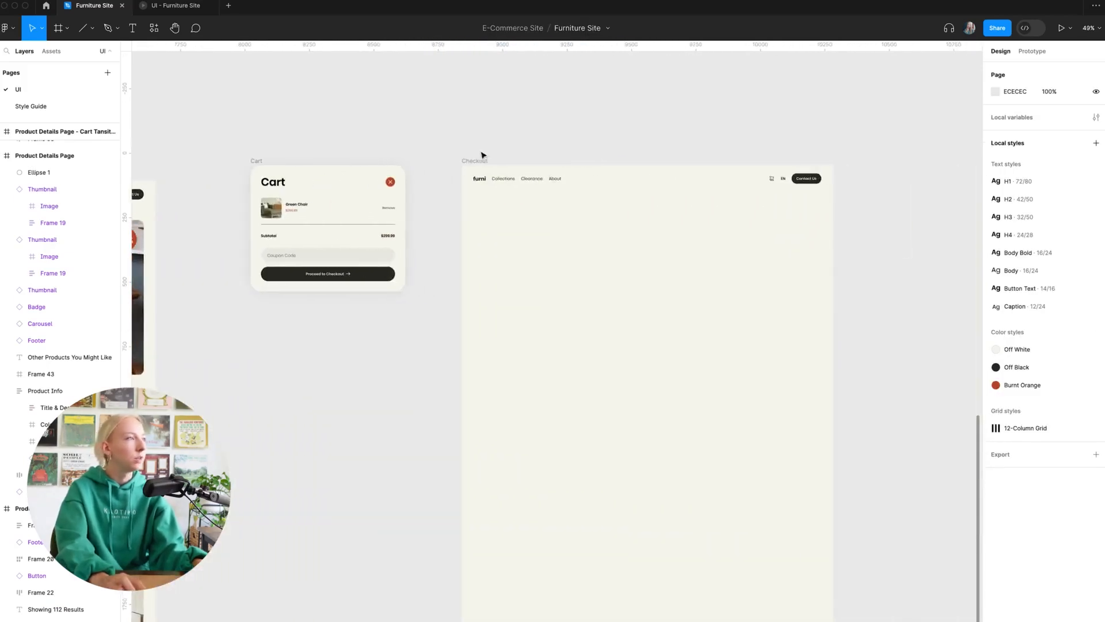
{"action": "left_click", "coordinate": [484, 157]}
{"action": "key", "text": "ctrl+v"}
{"action": "left_click", "coordinate": [629, 128]}
- Change the banner title in the Checkout frame to "Checkout"
{"action": "scroll", "coordinate": [702, 190], "scroll_direction": "up", "scroll_amount": 5}
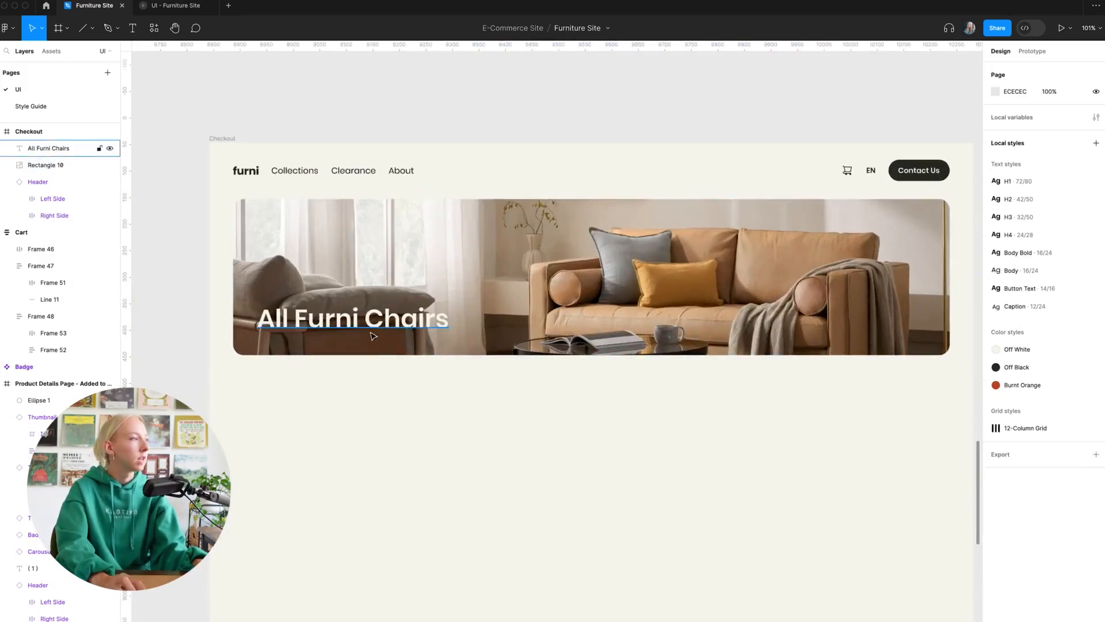
{"action": "left_click", "coordinate": [530, 252]}
{"action": "key", "text": "Return"}
{"action": "type", "text": "Checkout"}
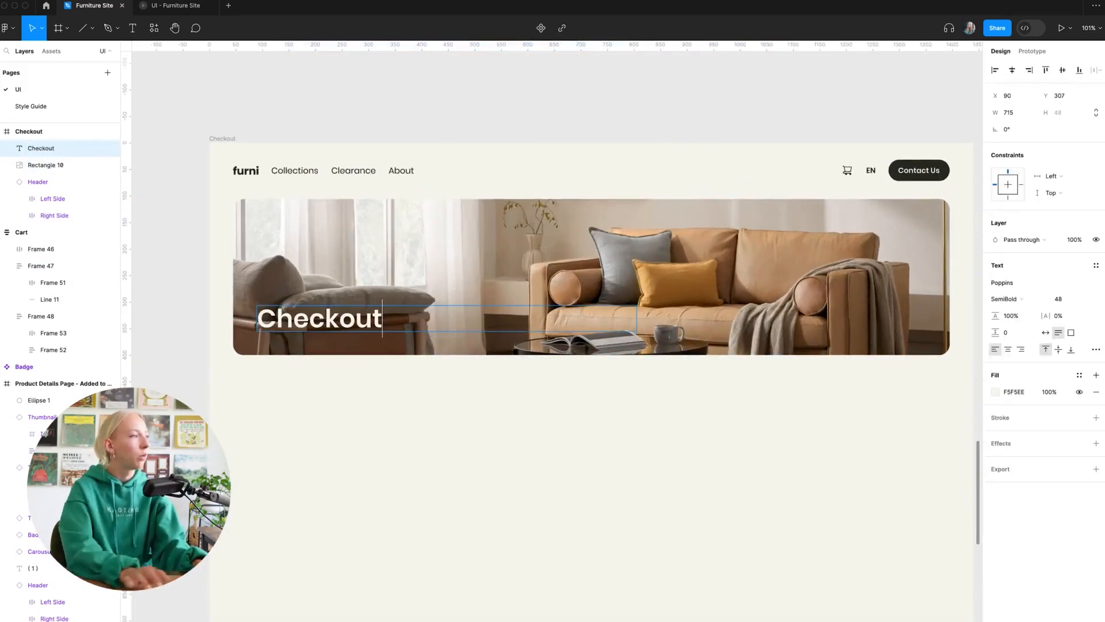
{"action": "left_click", "coordinate": [612, 148]}
- Replace the Checkout banner's image fill with CheckoutHeader.png from the Downloads folder
{"action": "scroll", "coordinate": [554, 357], "scroll_direction": "down", "scroll_amount": 3}
{"action": "left_click", "coordinate": [530, 300]}
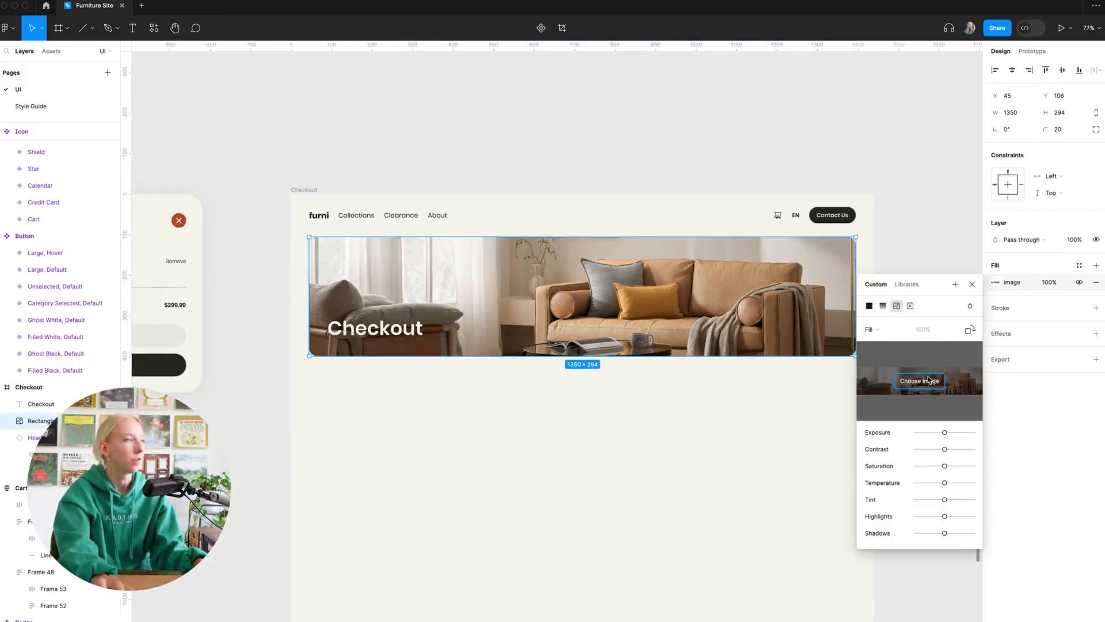
{"action": "left_click", "coordinate": [929, 379]}
{"action": "left_click", "coordinate": [496, 299]}
{"action": "left_click", "coordinate": [732, 450]}
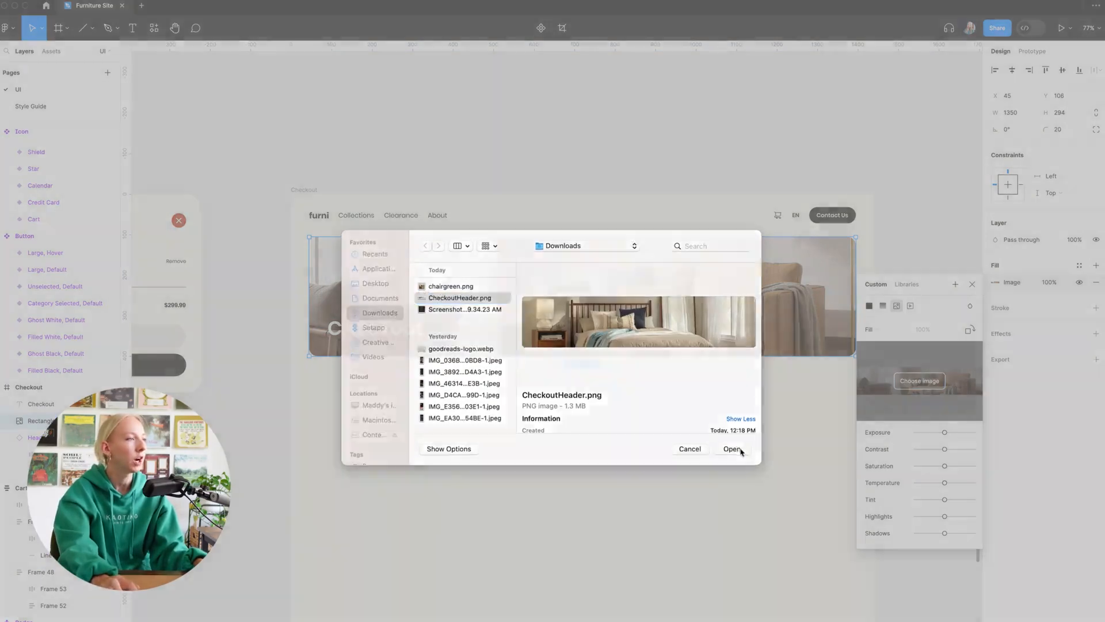
{"action": "left_click", "coordinate": [928, 200]}
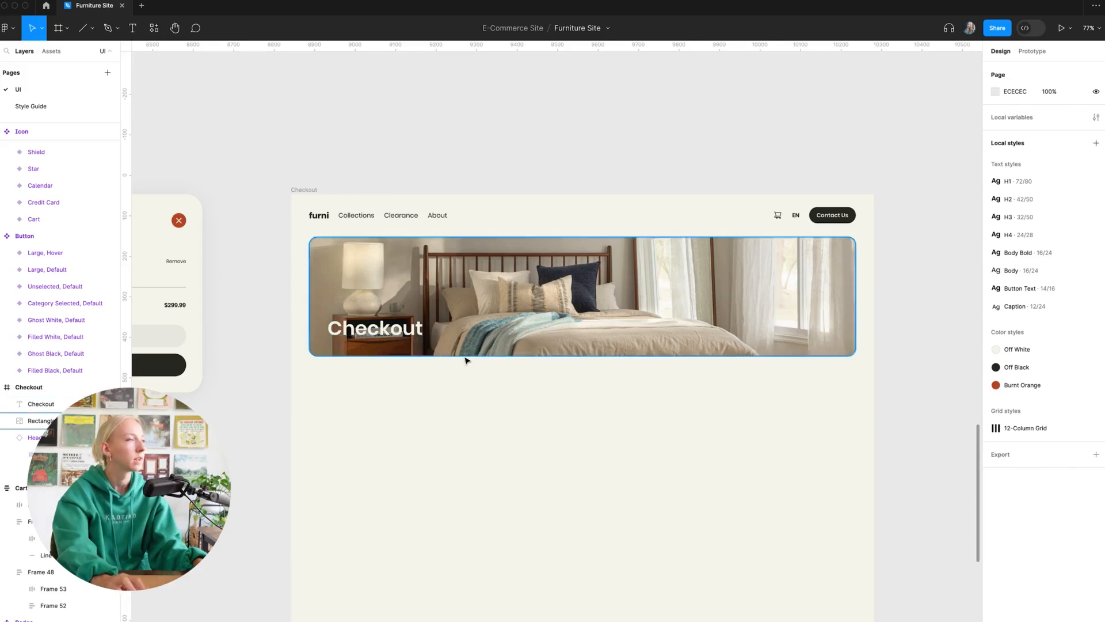
{"action": "scroll", "coordinate": [465, 360], "scroll_direction": "up", "scroll_amount": 4}
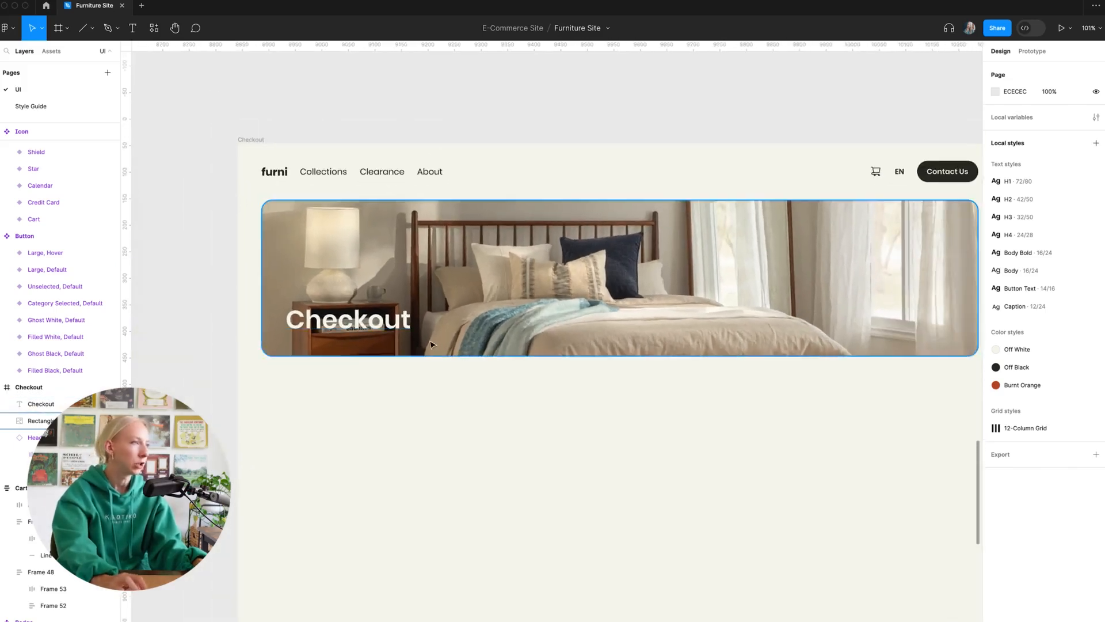
- Add a black 000000 overlay fill at 20% opacity on top of the Checkout banner's image
{"action": "scroll", "coordinate": [369, 326], "scroll_direction": "down", "scroll_amount": 3}
{"action": "scroll", "coordinate": [384, 332], "scroll_direction": "up", "scroll_amount": 4}
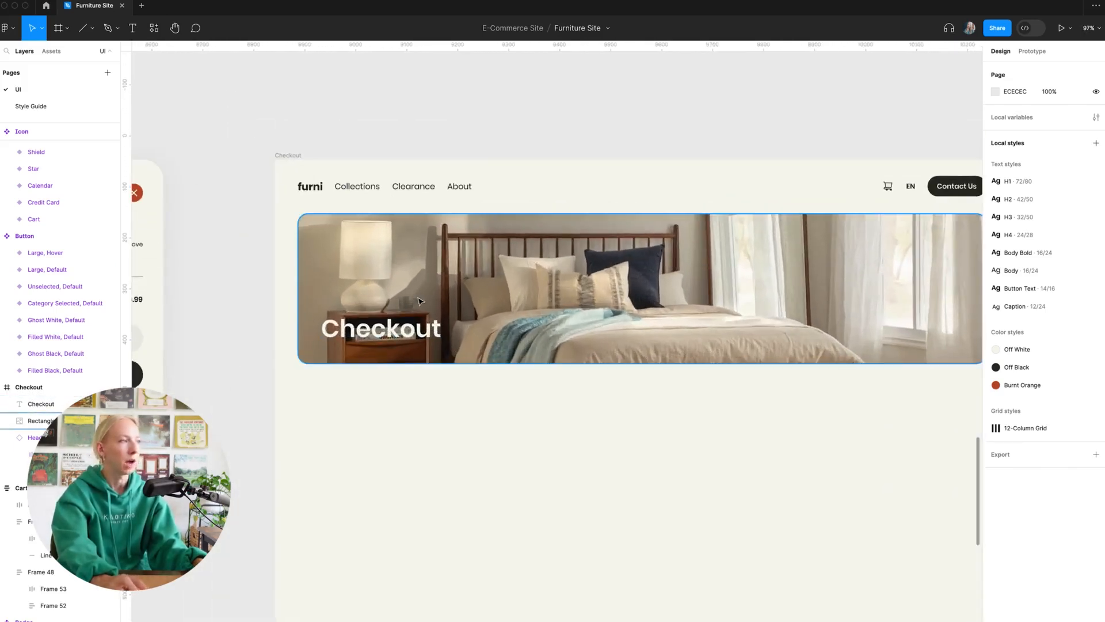
{"action": "left_click", "coordinate": [517, 292]}
{"action": "left_click", "coordinate": [1096, 266]}
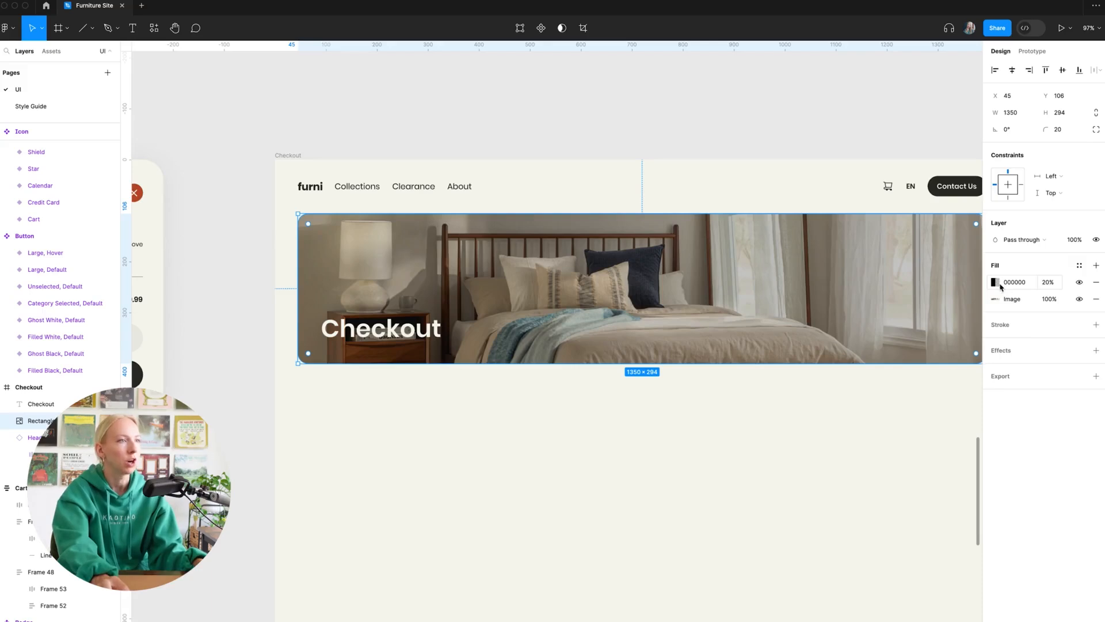
{"action": "key", "text": "Escape"}
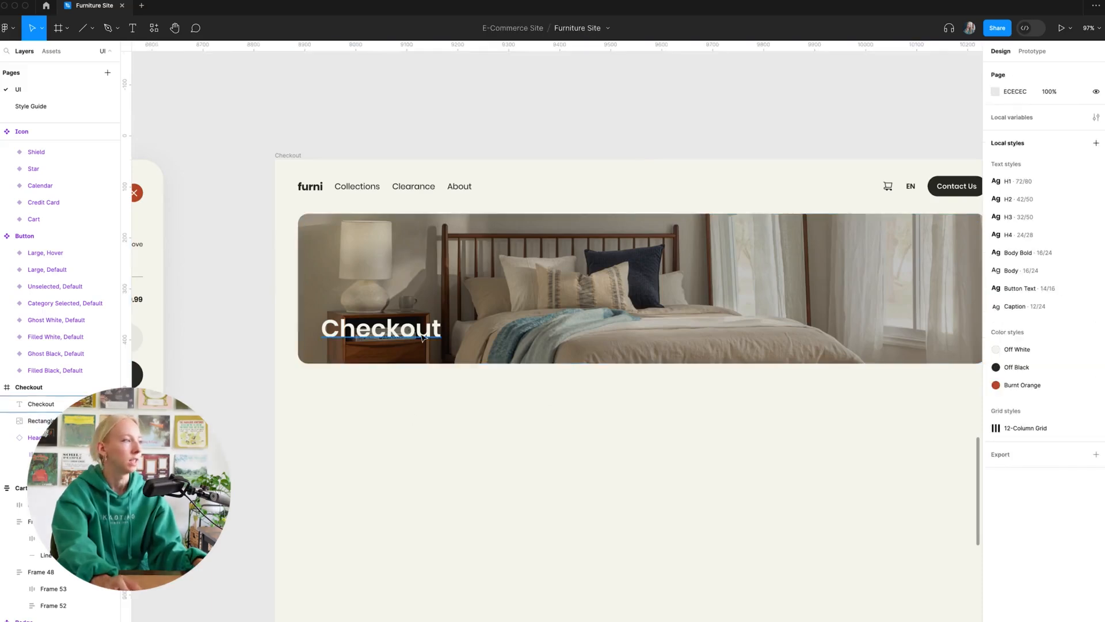
- Copy the tabbed details section from the "Product Details Page - Added to Cart" frame and paste it into the Checkout frame
{"action": "scroll", "coordinate": [392, 399], "scroll_direction": "down", "scroll_amount": 6}
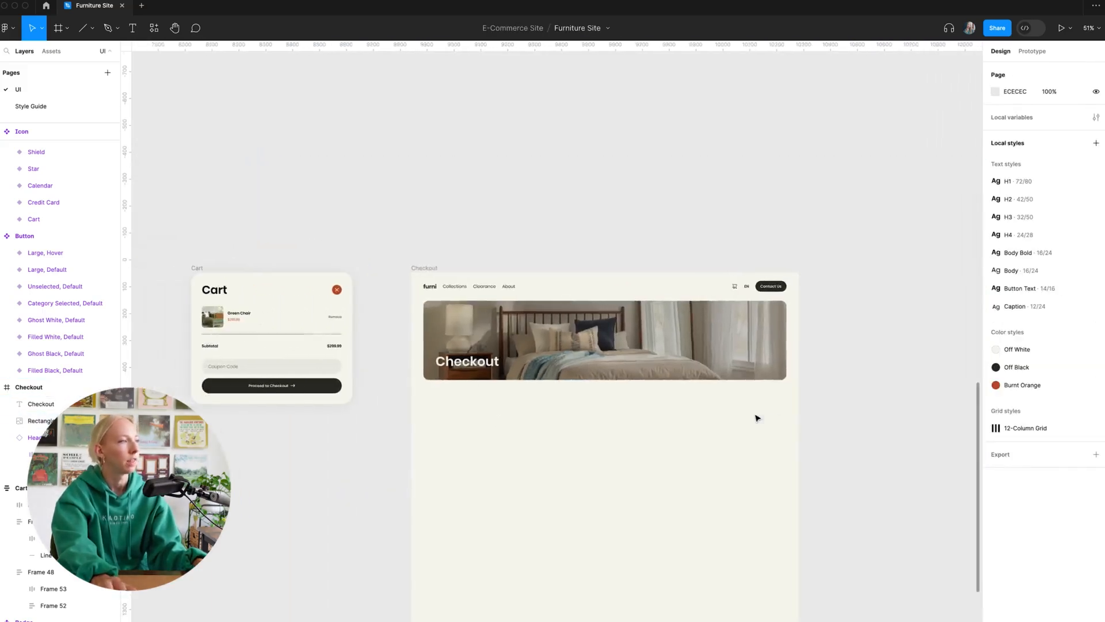
{"action": "scroll", "coordinate": [757, 411], "scroll_direction": "up", "scroll_amount": 4}
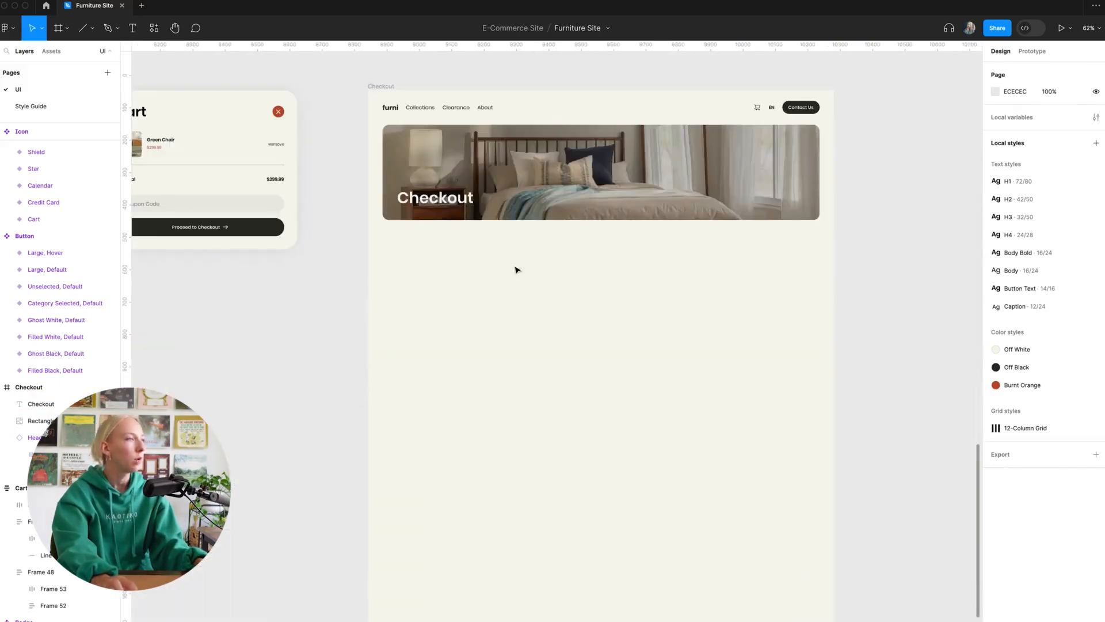
{"action": "scroll", "coordinate": [635, 294], "scroll_direction": "left", "scroll_amount": 1}
{"action": "scroll", "coordinate": [593, 285], "scroll_direction": "down", "scroll_amount": 3}
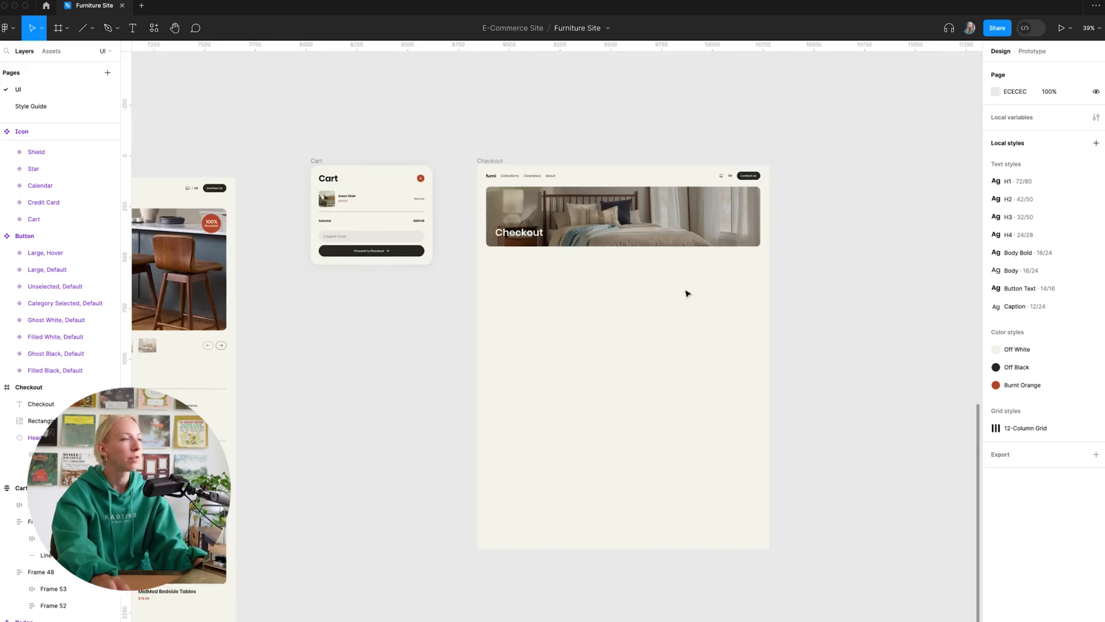
{"action": "scroll", "coordinate": [689, 294], "scroll_direction": "left", "scroll_amount": 10}
{"action": "scroll", "coordinate": [688, 294], "scroll_direction": "left", "scroll_amount": 3}
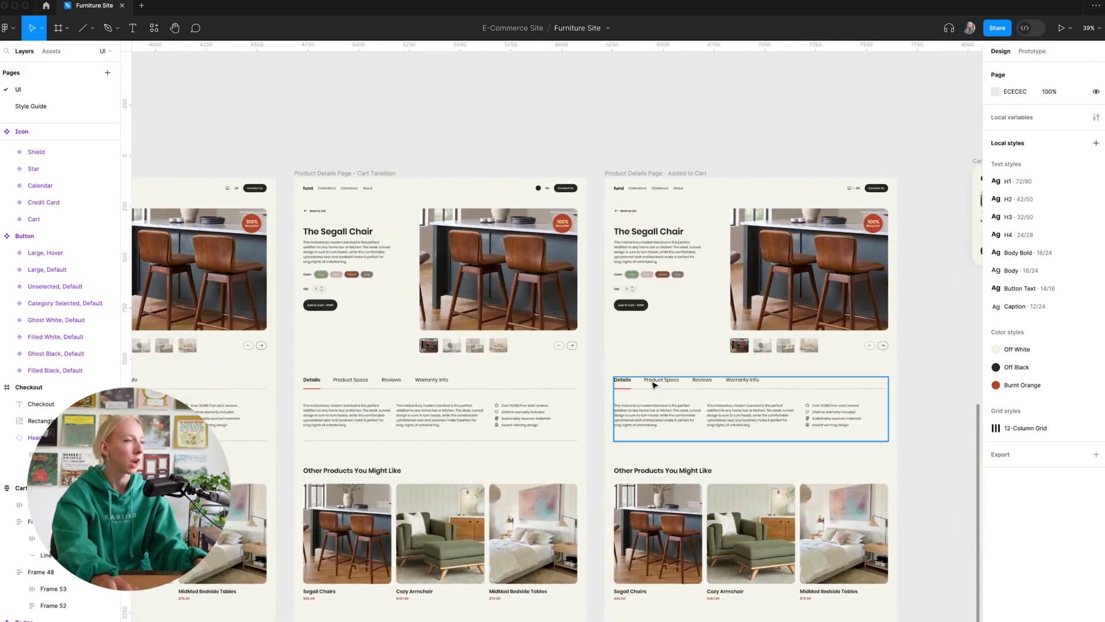
{"action": "scroll", "coordinate": [642, 406], "scroll_direction": "right", "scroll_amount": 2}
{"action": "scroll", "coordinate": [629, 426], "scroll_direction": "up", "scroll_amount": 10}
{"action": "left_click", "coordinate": [525, 312]}
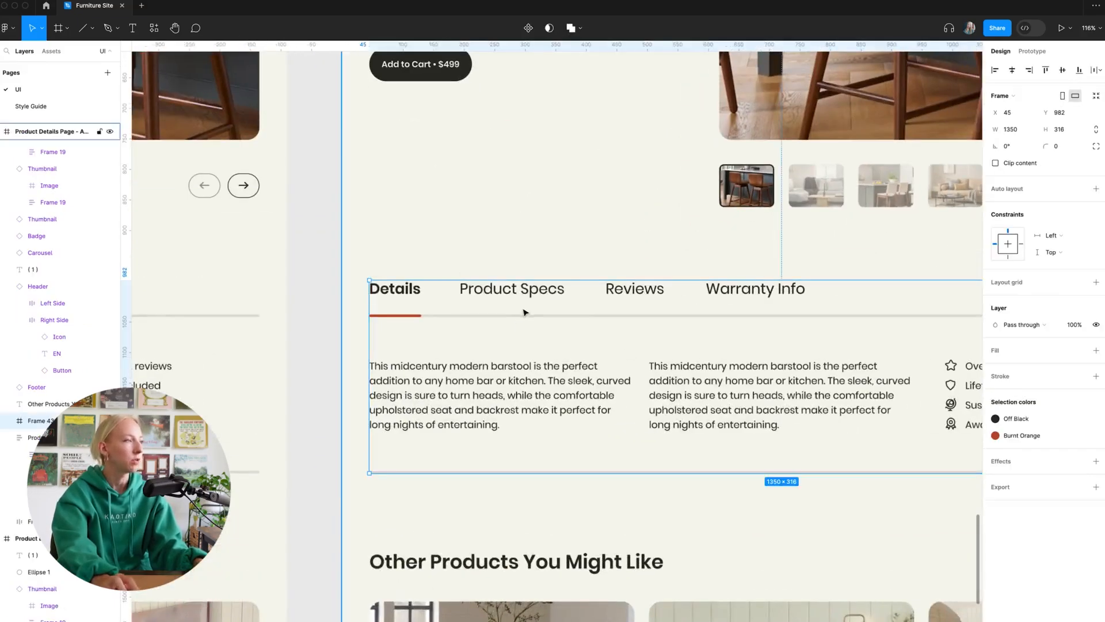
{"action": "scroll", "coordinate": [525, 312], "scroll_direction": "down", "scroll_amount": 10}
{"action": "scroll", "coordinate": [646, 323], "scroll_direction": "right", "scroll_amount": 2}
{"action": "scroll", "coordinate": [585, 118], "scroll_direction": "left", "scroll_amount": 2}
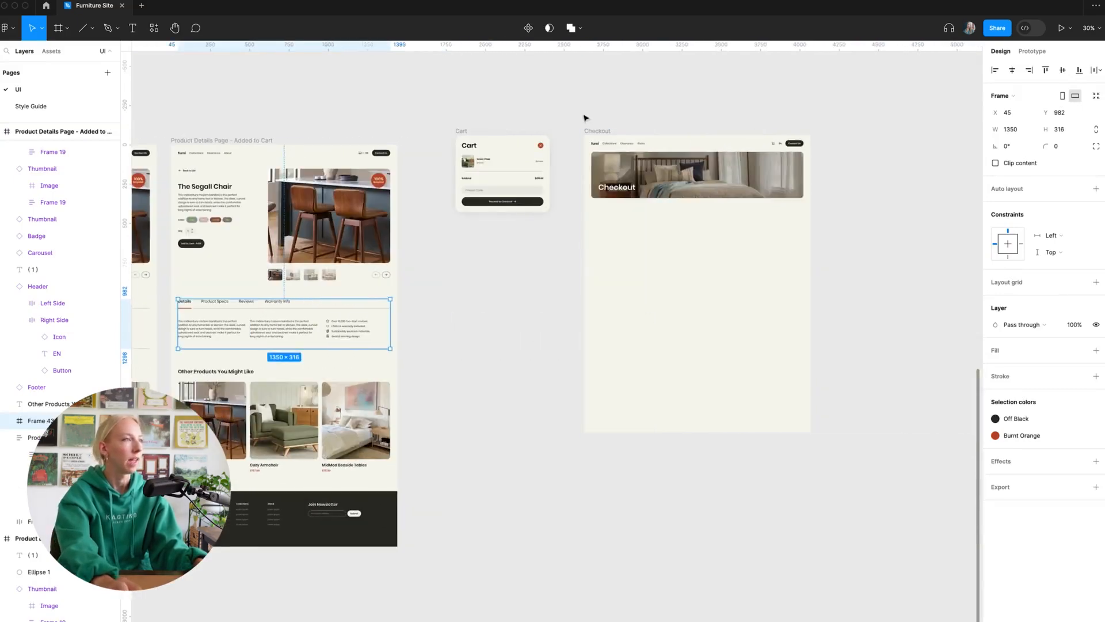
{"action": "left_click", "coordinate": [593, 132]}
{"action": "key", "text": "ctrl+v"}
- Move the pasted tabbed section up to sit just below the Checkout banner, at about Y 503
{"action": "scroll", "coordinate": [773, 231], "scroll_direction": "up", "scroll_amount": 8}
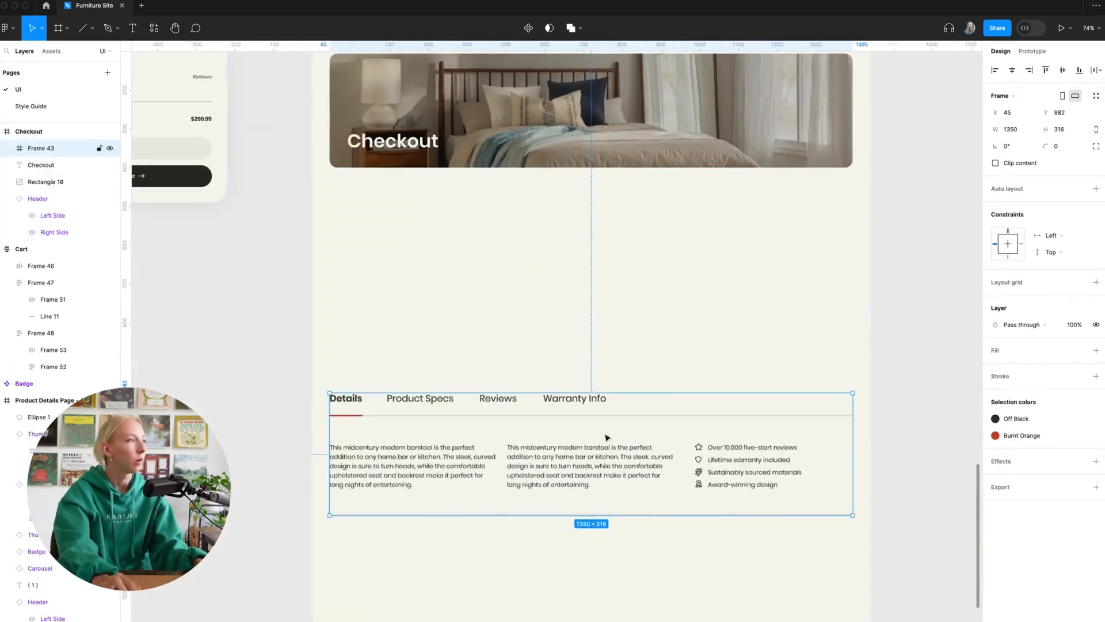
{"action": "left_click_drag", "start_coordinate": [607, 437], "coordinate": [608, 264]}
{"action": "scroll", "coordinate": [608, 265], "scroll_direction": "up", "scroll_amount": 4}
{"action": "scroll", "coordinate": [608, 264], "scroll_direction": "left", "scroll_amount": 1}
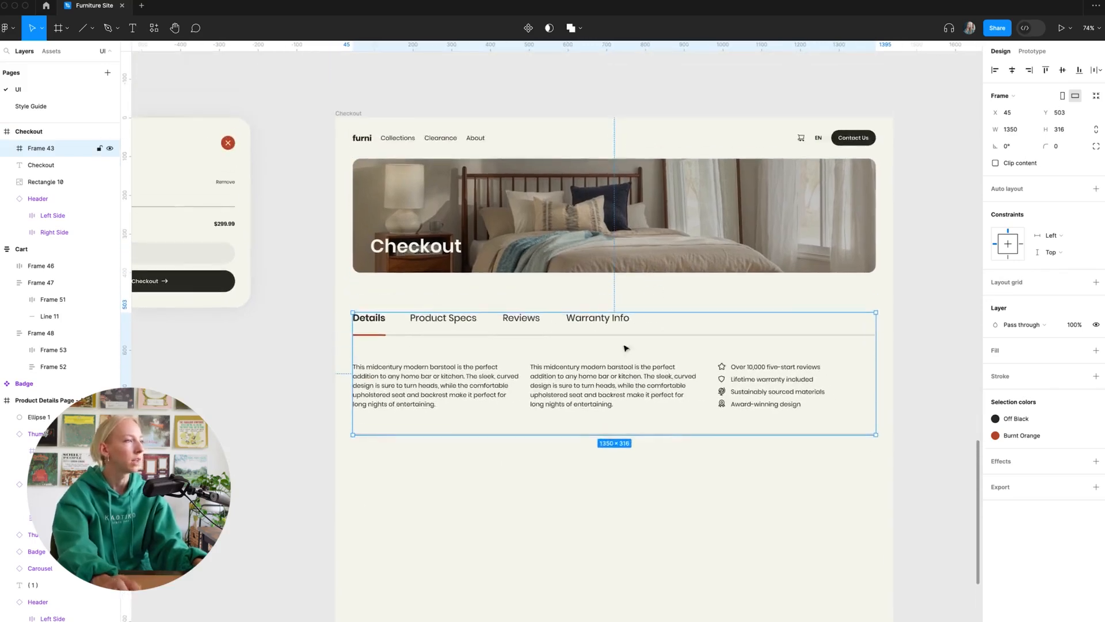
{"action": "left_click", "coordinate": [322, 329]}
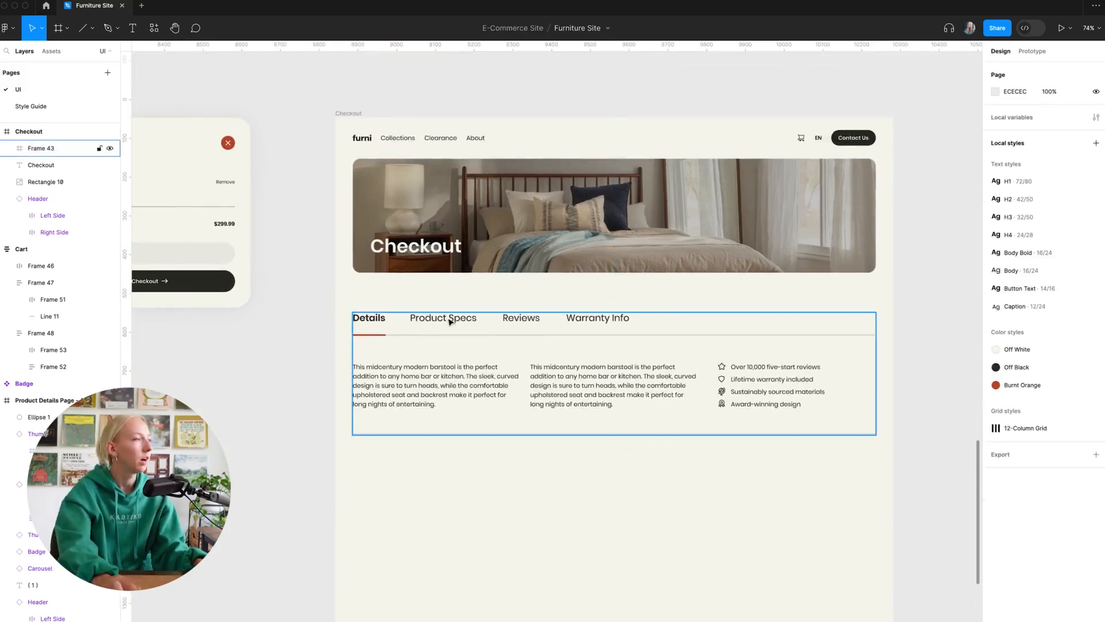
- Delete the "Warranty Info" tab label in the Checkout frame and change "Details" to "1. Shipping Details"
{"action": "left_click", "coordinate": [596, 319], "text": "super"}
{"action": "key", "text": "Delete"}
{"action": "left_click", "coordinate": [371, 318], "text": "super"}
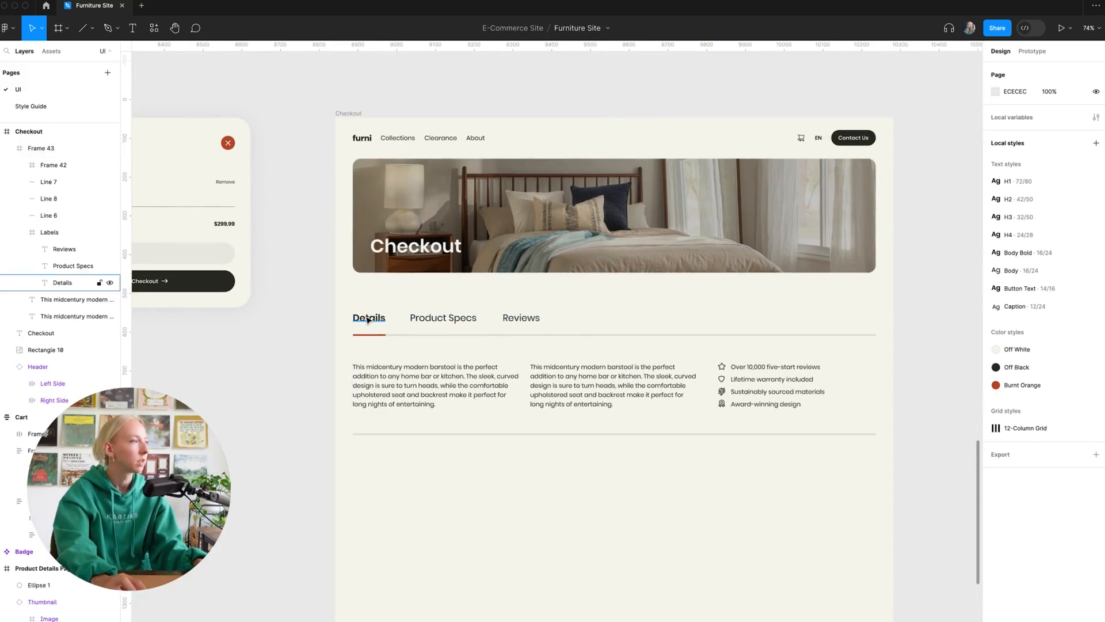
{"action": "double_click", "coordinate": [376, 318]}
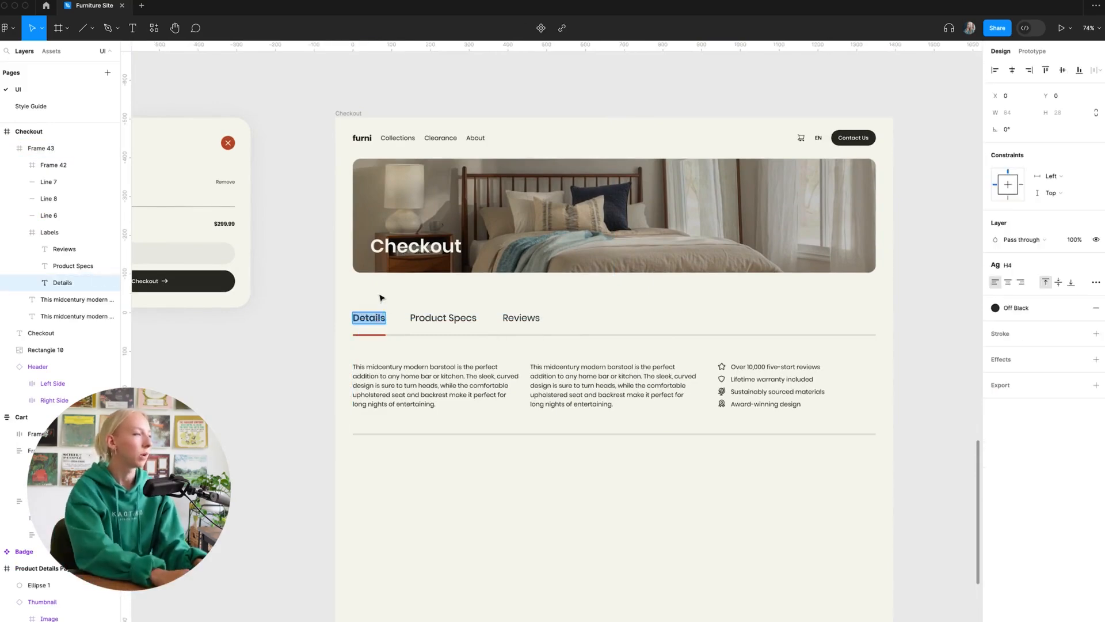
{"action": "type", "text": "1. Shippi"}
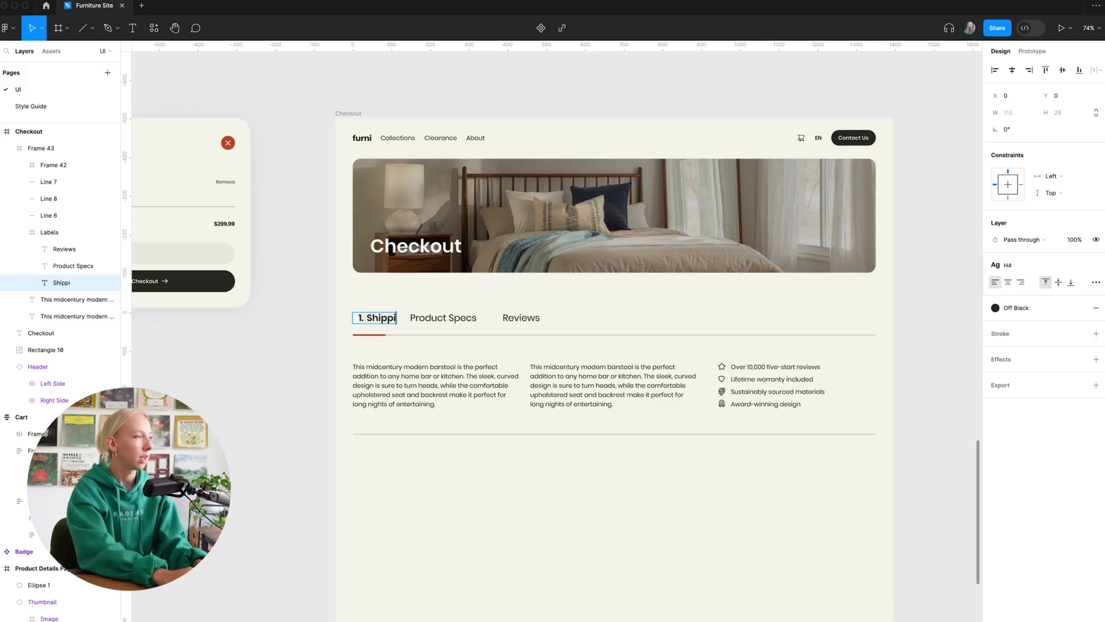
{"action": "type", "text": "ng Detail"}
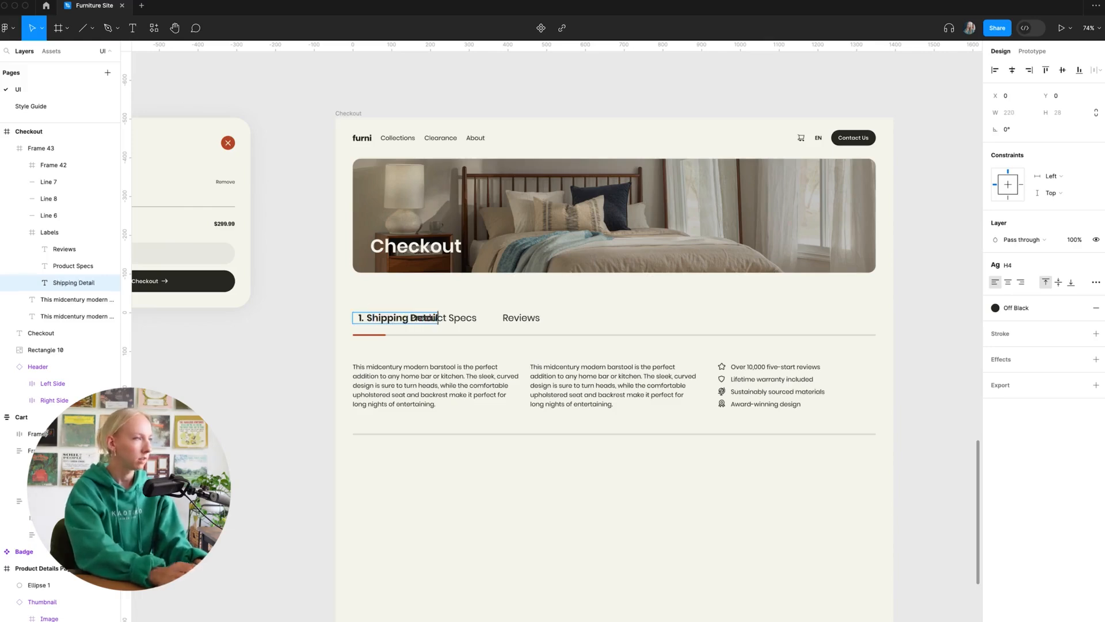
{"action": "type", "text": "s"}
{"action": "left_click", "coordinate": [440, 457]}
- Shift the "Product Specs" and "Reviews" labels clear of the first tab and change "Product Specs" to "2. Payment Method"
{"action": "left_click", "coordinate": [467, 321], "text": "super"}
{"action": "left_click", "coordinate": [521, 321], "text": "shift+super"}
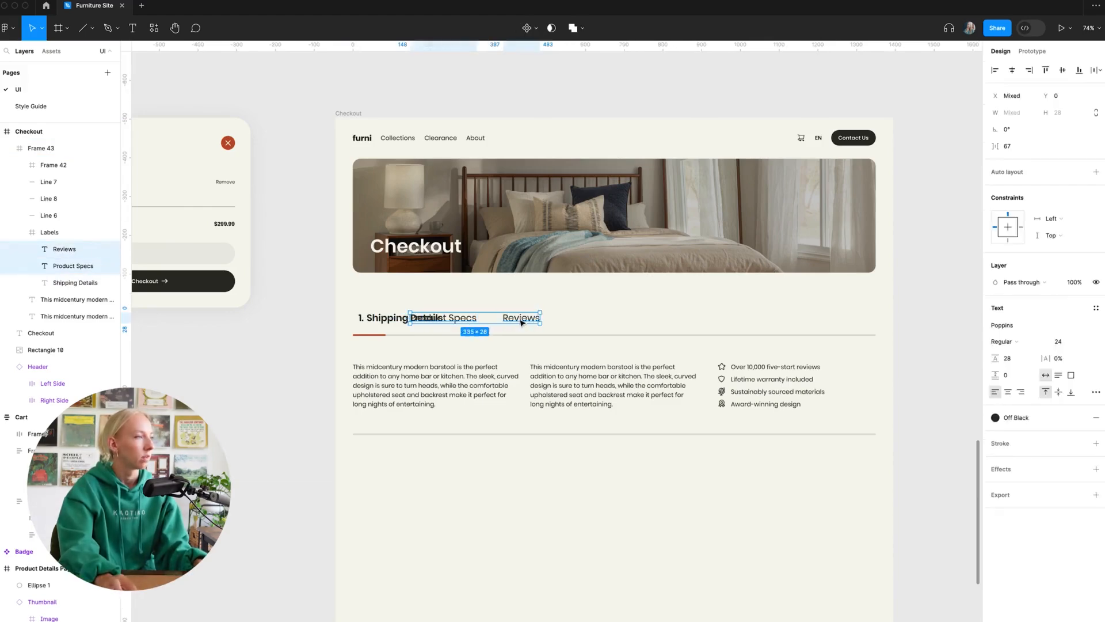
{"action": "left_click_drag", "start_coordinate": [521, 323], "coordinate": [585, 321]}
{"action": "left_click", "coordinate": [519, 318]}
{"action": "key", "text": "Return"}
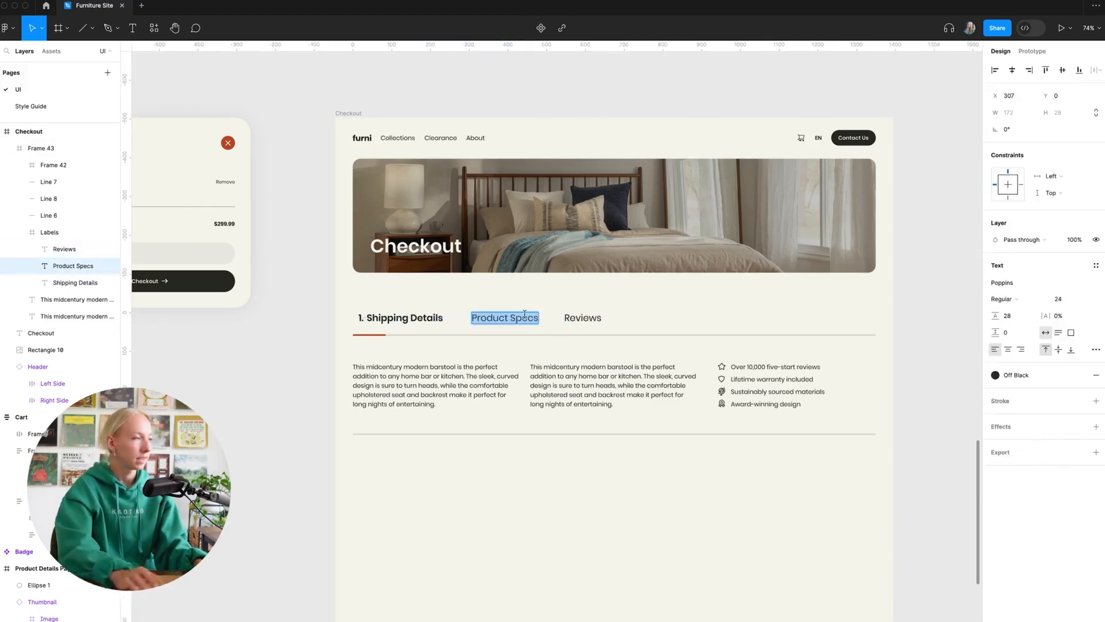
{"action": "type", "text": "2. Paymen"}
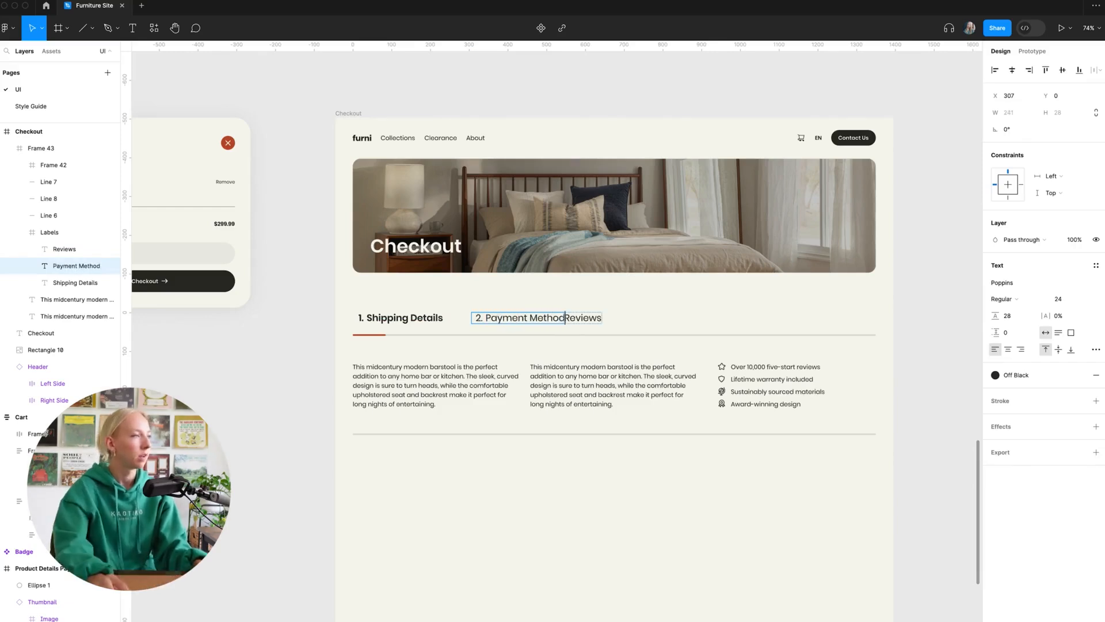
{"action": "type", "text": "t Method"}
- Move the "Reviews" label clear of the second tab and change its text to "3. Finalize"
{"action": "left_click_drag", "start_coordinate": [582, 318], "coordinate": [627, 322]}
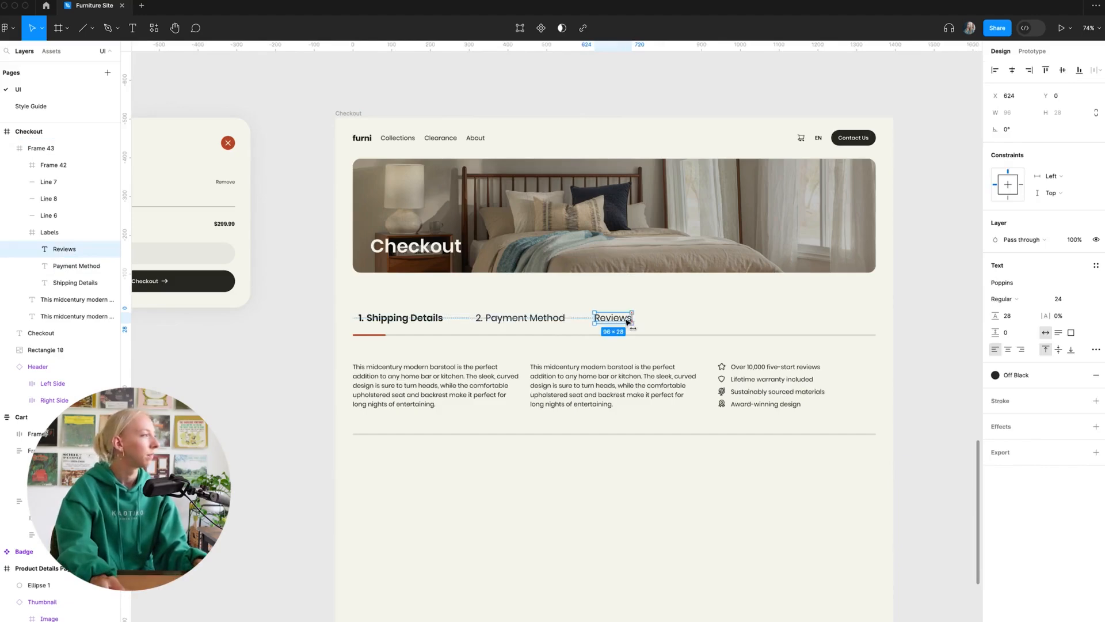
{"action": "key", "text": "Return"}
{"action": "type", "text": "3. Finalize"}
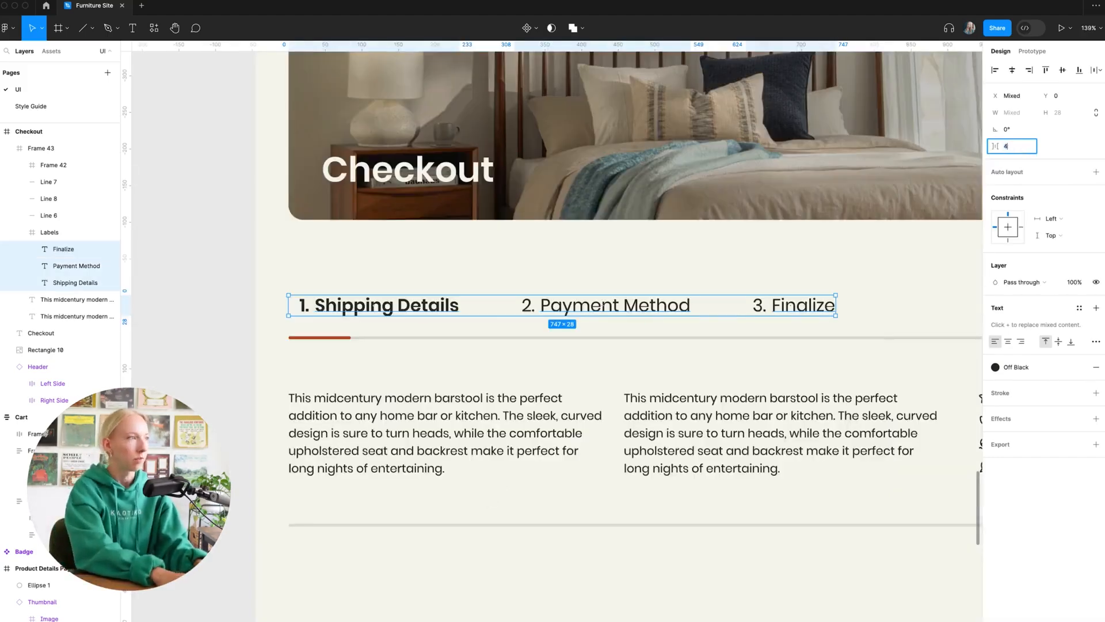
- Set the horizontal spacing between the three checkout tab labels to 64
{"action": "type", "text": "0"}
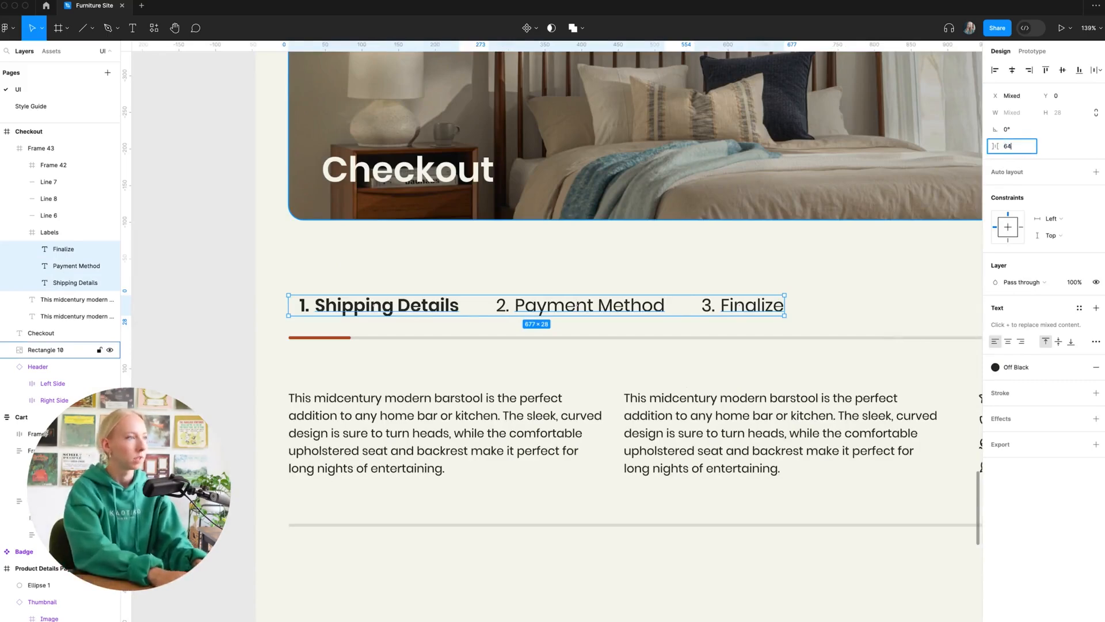
{"action": "key", "text": "Return"}
{"action": "scroll", "coordinate": [533, 300], "scroll_direction": "down", "scroll_amount": 5}
{"action": "left_click", "coordinate": [520, 535]}
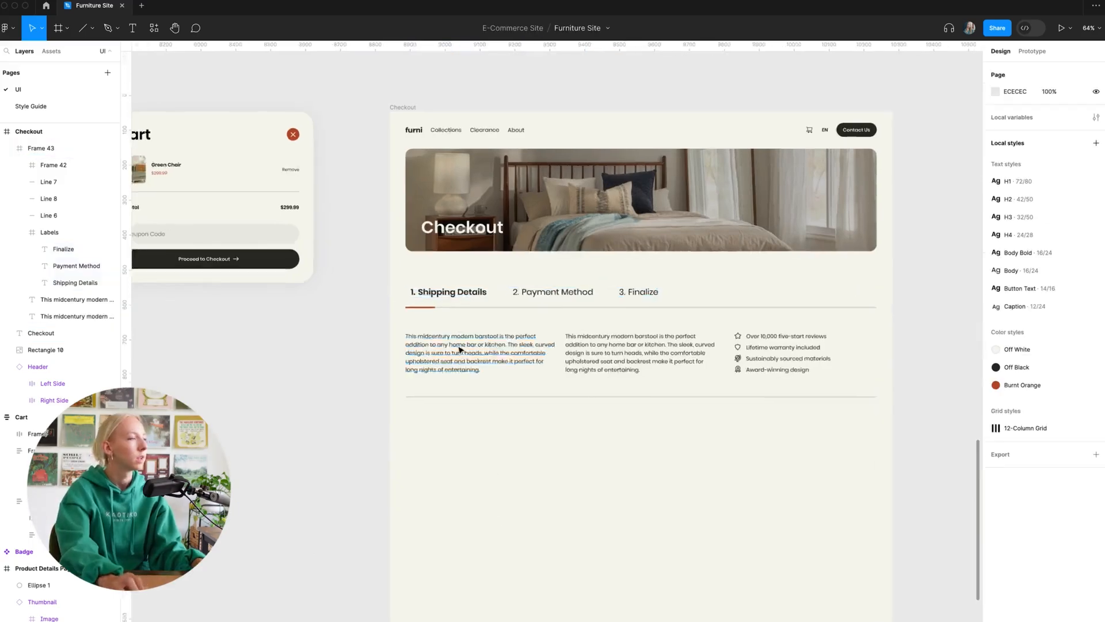
- Extend the orange underline so it spans the full "1. Shipping Details" tab label
{"action": "scroll", "coordinate": [460, 350], "scroll_direction": "up", "scroll_amount": 5}
{"action": "double_click", "coordinate": [345, 231]}
{"action": "left_click_drag", "start_coordinate": [390, 231], "coordinate": [581, 236]}
{"action": "scroll", "coordinate": [547, 291], "scroll_direction": "down", "scroll_amount": 6}
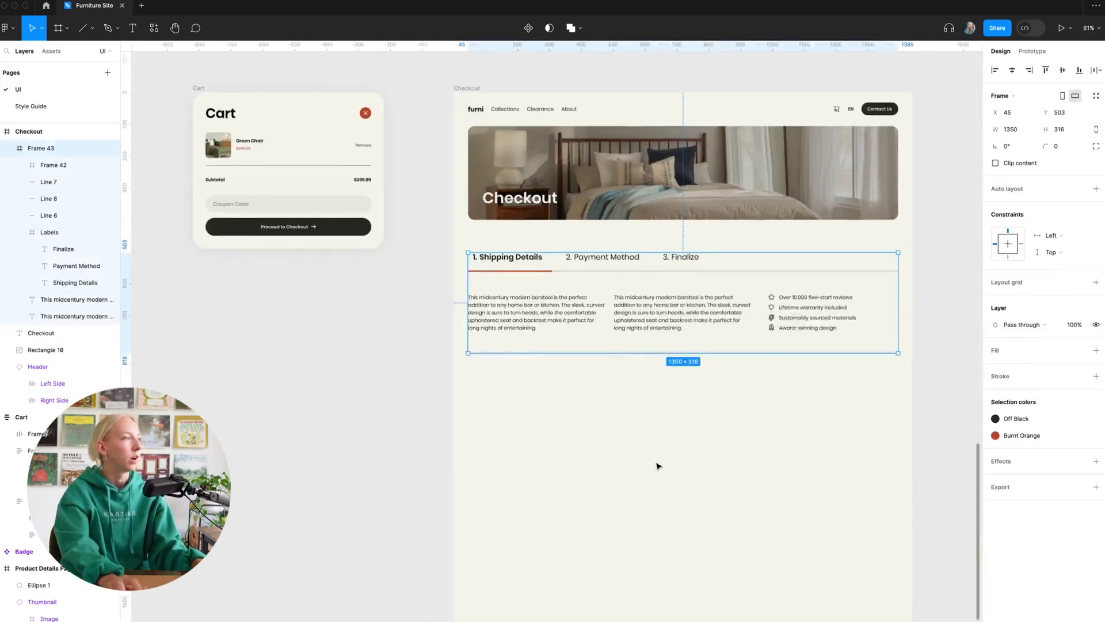
{"action": "left_click", "coordinate": [657, 461]}
- Delete the two description paragraphs, the feature list and the lower divider line from the Checkout frame's tabbed section
{"action": "scroll", "coordinate": [657, 461], "scroll_direction": "right", "scroll_amount": 3}
{"action": "scroll", "coordinate": [657, 460], "scroll_direction": "up", "scroll_amount": 2}
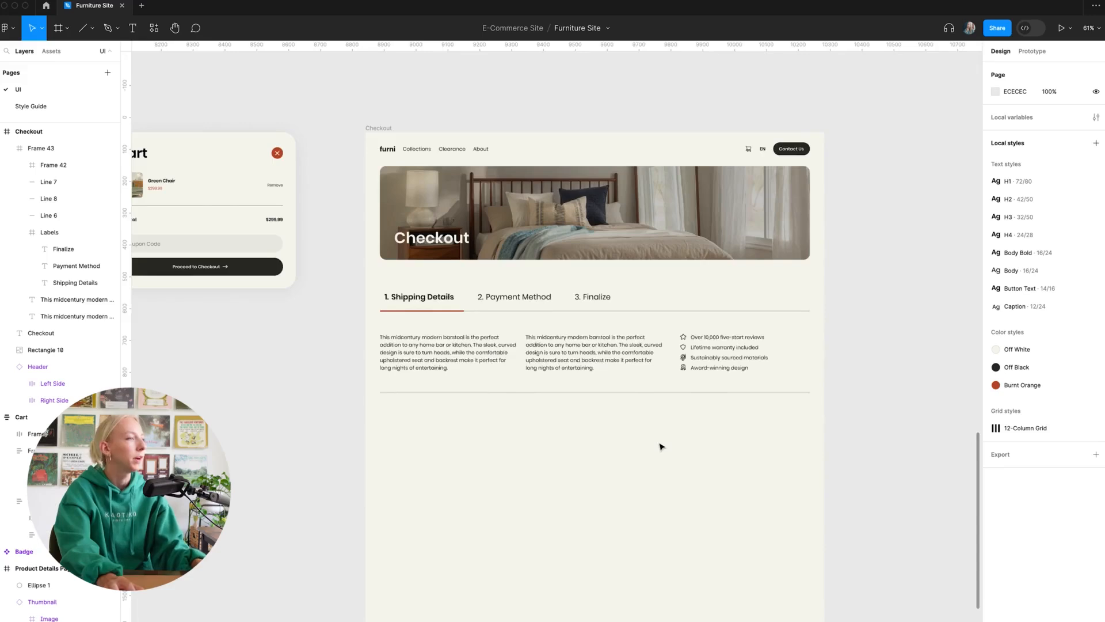
{"action": "scroll", "coordinate": [660, 447], "scroll_direction": "up", "scroll_amount": 1}
{"action": "scroll", "coordinate": [661, 447], "scroll_direction": "left", "scroll_amount": 1}
{"action": "left_click", "coordinate": [455, 391]}
{"action": "left_click", "coordinate": [596, 385], "text": "shift"}
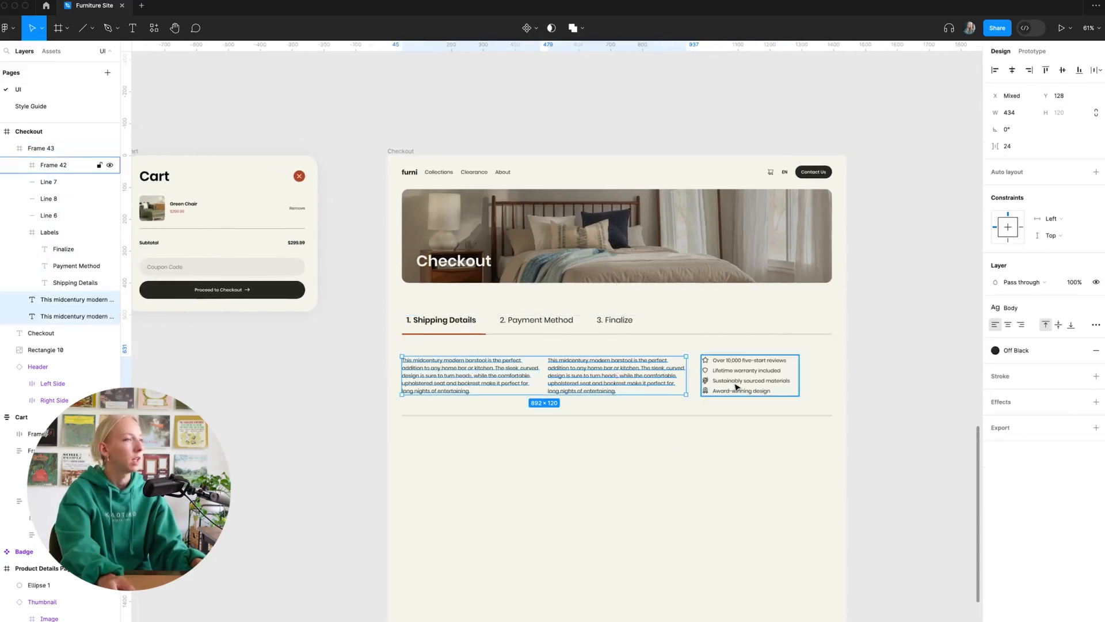
{"action": "left_click", "coordinate": [747, 385], "text": "shift"}
{"action": "key", "text": "Delete"}
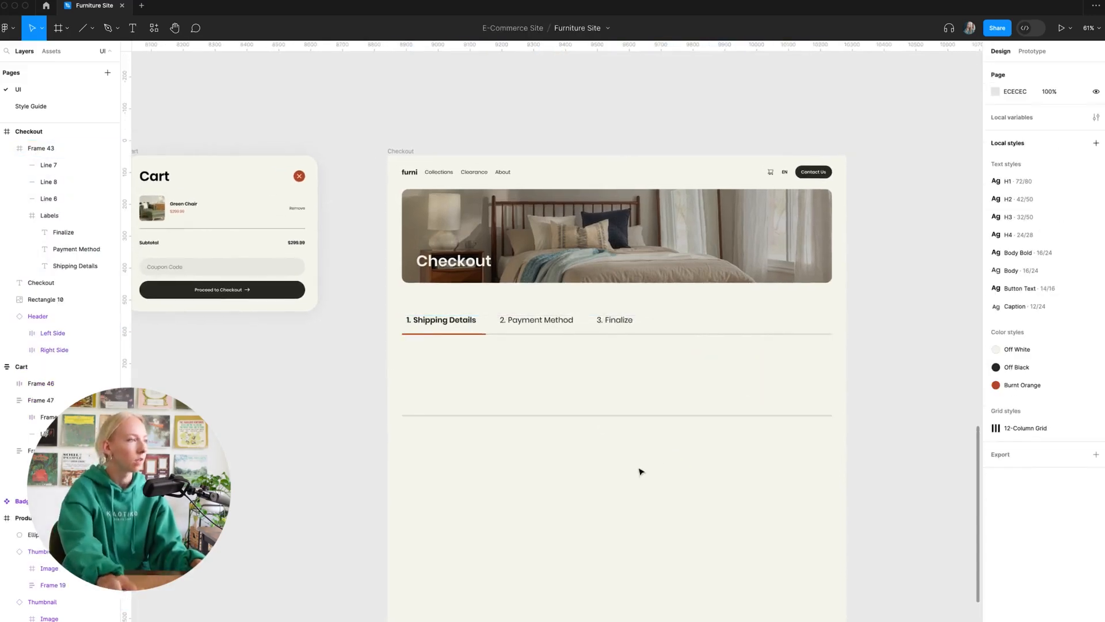
{"action": "left_click", "coordinate": [590, 416]}
{"action": "scroll", "coordinate": [592, 417], "scroll_direction": "left", "scroll_amount": 1}
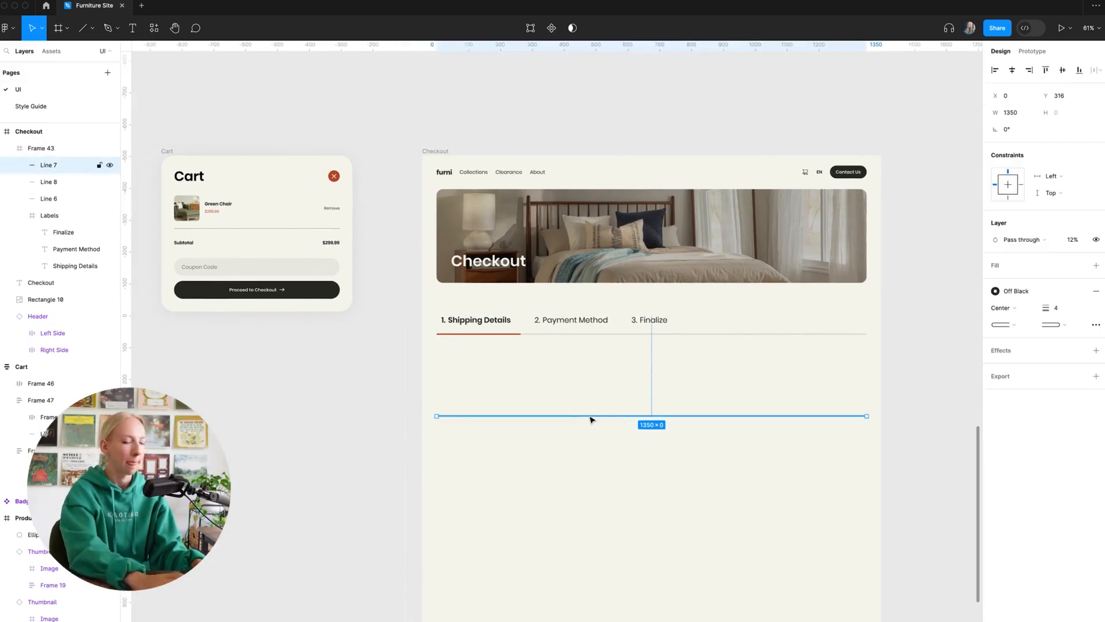
{"action": "key", "text": "Delete"}
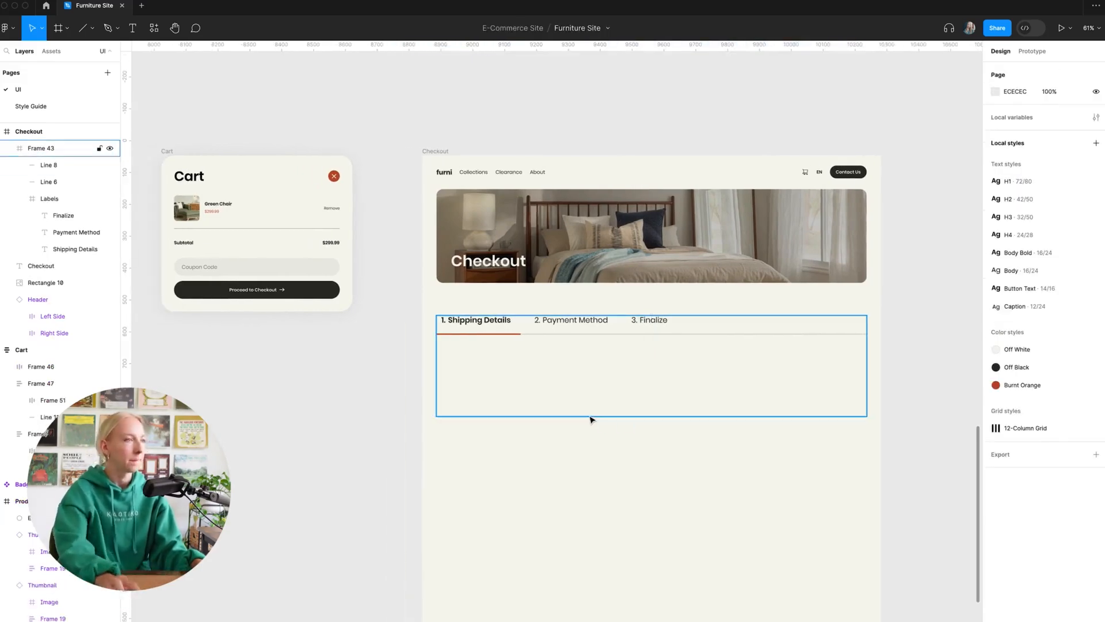
- Extend the tabbed section's frame downward to a height of about 626
{"action": "left_click", "coordinate": [576, 383]}
{"action": "left_click_drag", "start_coordinate": [608, 417], "coordinate": [606, 515]}
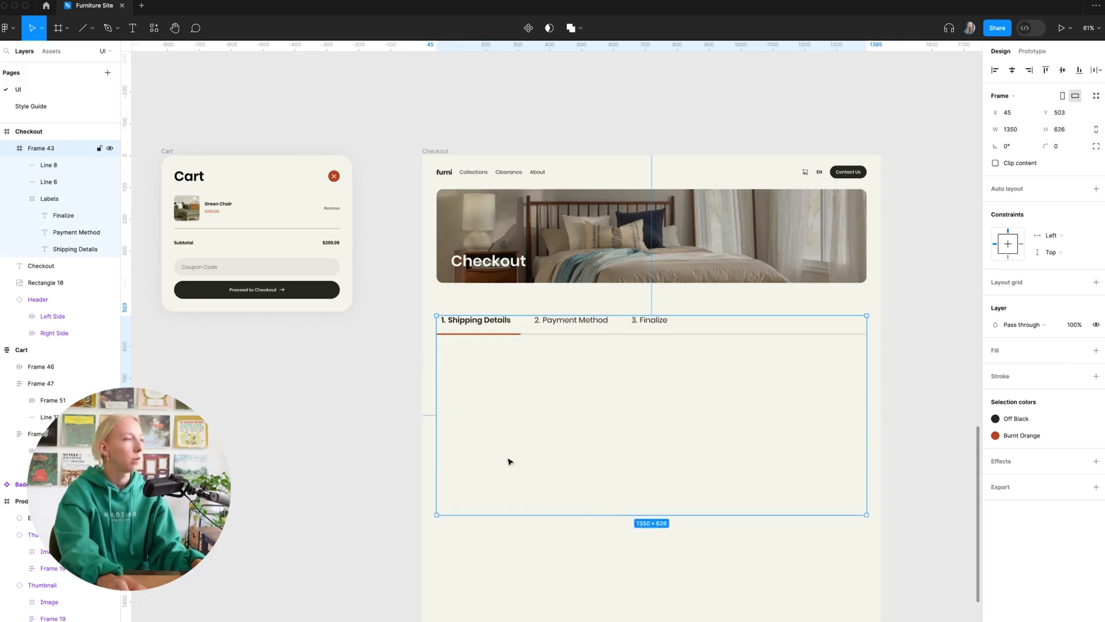
{"action": "scroll", "coordinate": [475, 364], "scroll_direction": "up", "scroll_amount": 5}
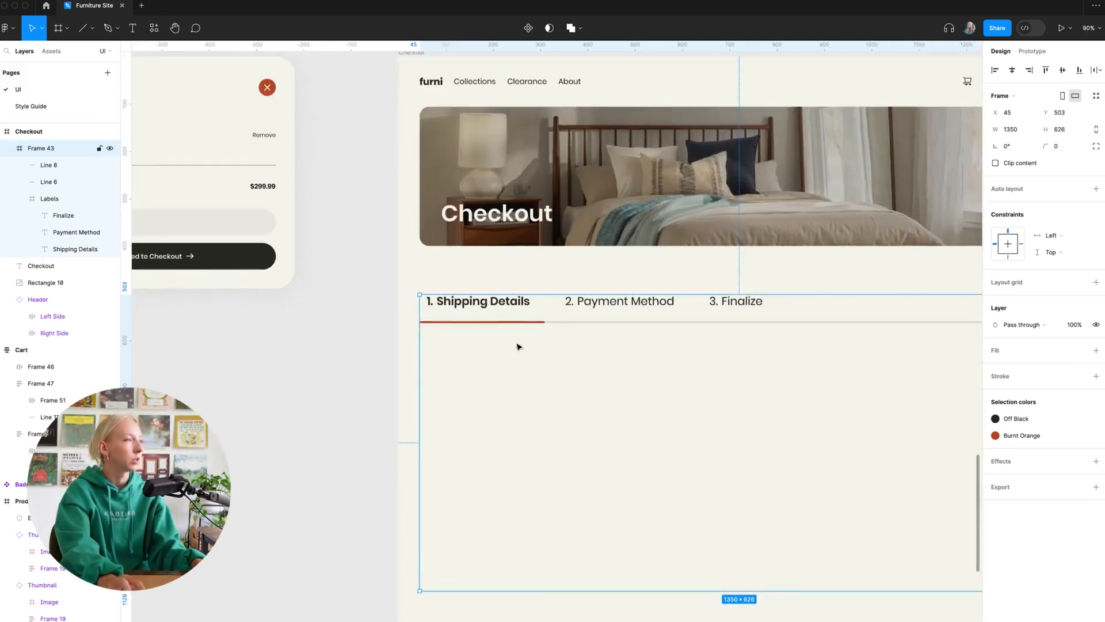
- Copy the Coupon Code field from the Cart popup and paste it into the Checkout frame
{"action": "scroll", "coordinate": [501, 384], "scroll_direction": "down", "scroll_amount": 6}
{"action": "left_click", "coordinate": [363, 296]}
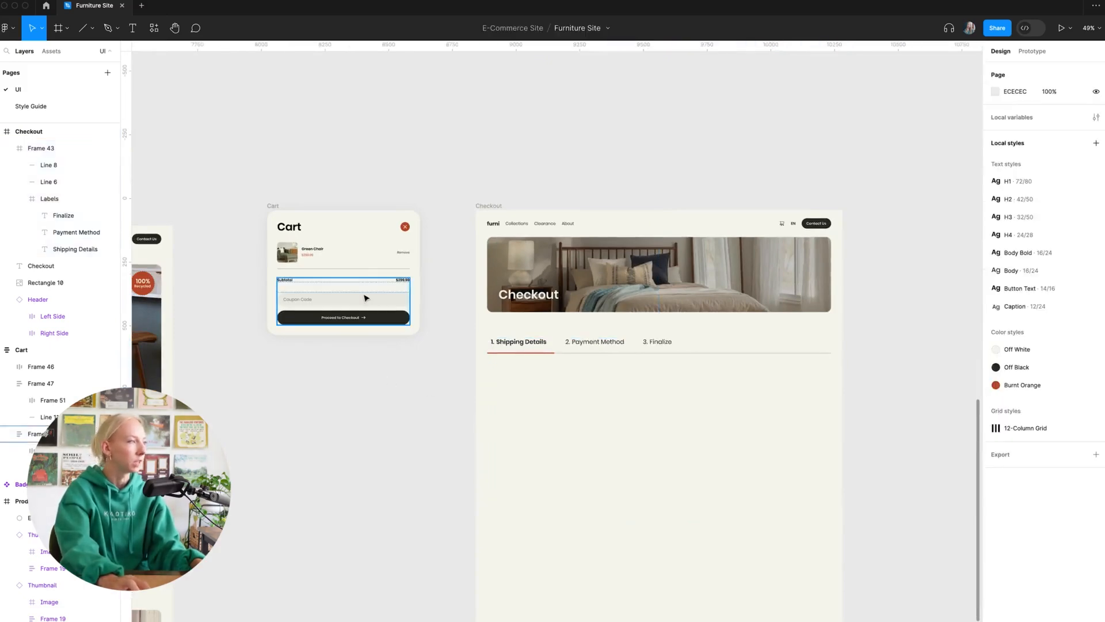
{"action": "left_click", "coordinate": [375, 299]}
{"action": "key", "text": "ctrl+c"}
{"action": "left_click", "coordinate": [488, 205]}
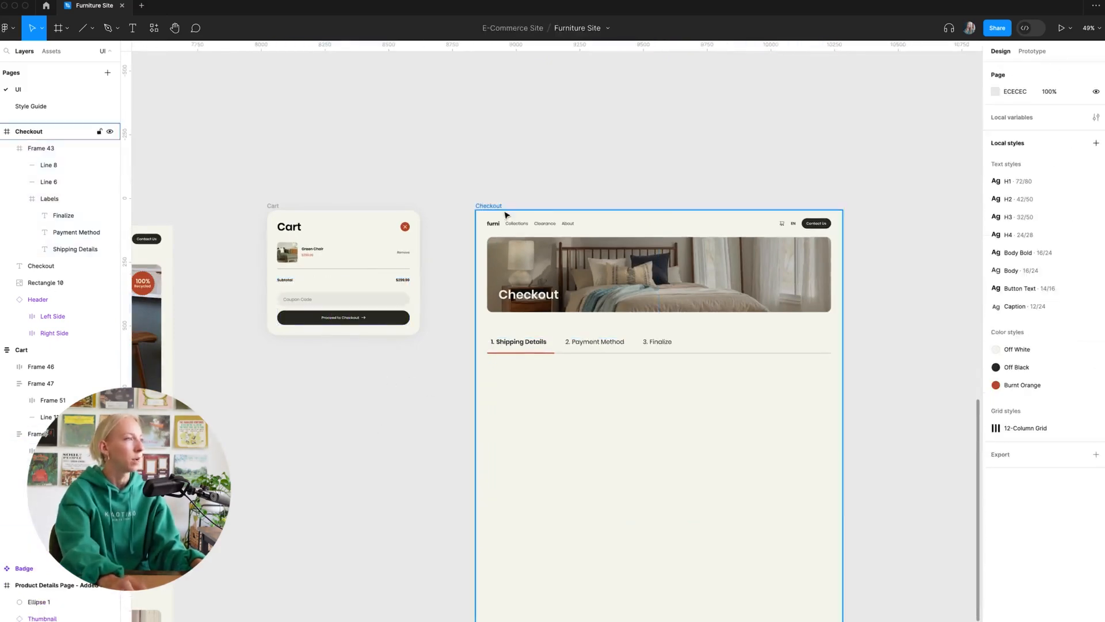
{"action": "key", "text": "ctrl+v"}
- Move the pasted field into the tabbed section below "1. Shipping Details", left-aligned at X 0 and about Y 145
{"action": "scroll", "coordinate": [598, 510], "scroll_direction": "up", "scroll_amount": 5}
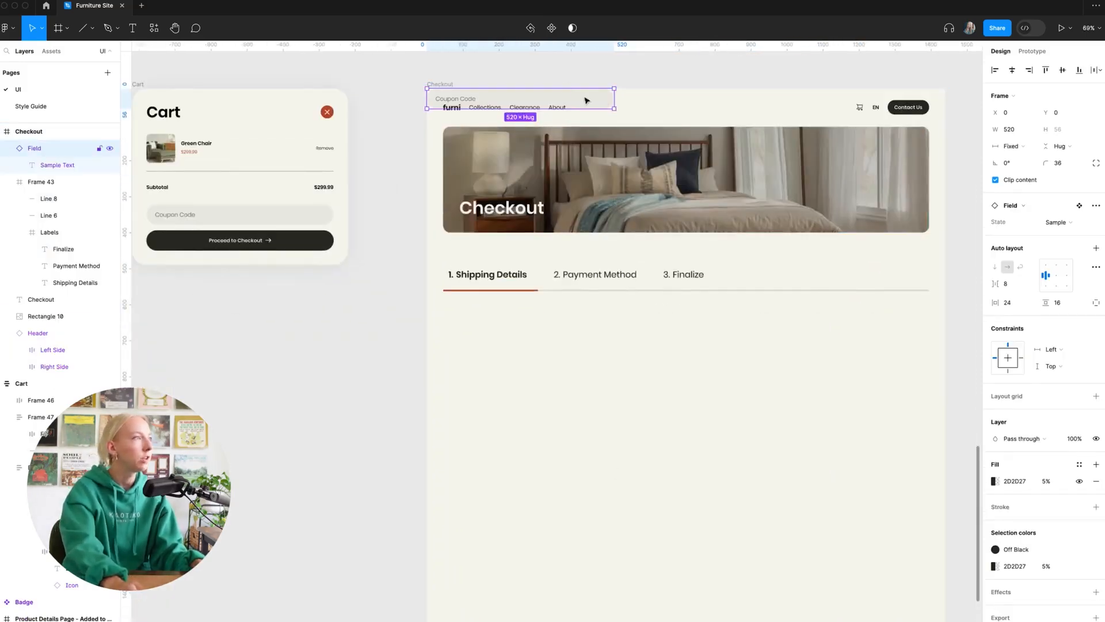
{"action": "left_click_drag", "start_coordinate": [586, 101], "coordinate": [605, 339]}
{"action": "scroll", "coordinate": [608, 366], "scroll_direction": "up", "scroll_amount": 1}
{"action": "scroll", "coordinate": [614, 351], "scroll_direction": "right", "scroll_amount": 2}
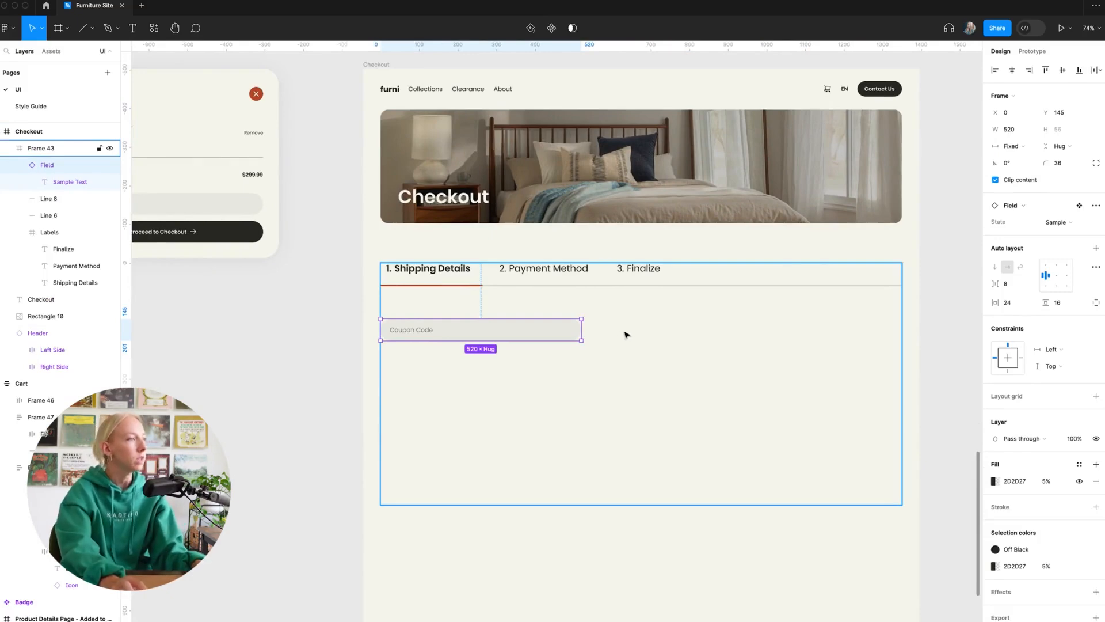
- Move the Coupon Code field out of the tabbed section to the page area below, and shrink the section's frame to a height of 60
{"action": "left_click_drag", "start_coordinate": [544, 331], "coordinate": [572, 575]}
{"action": "left_click", "coordinate": [568, 343]}
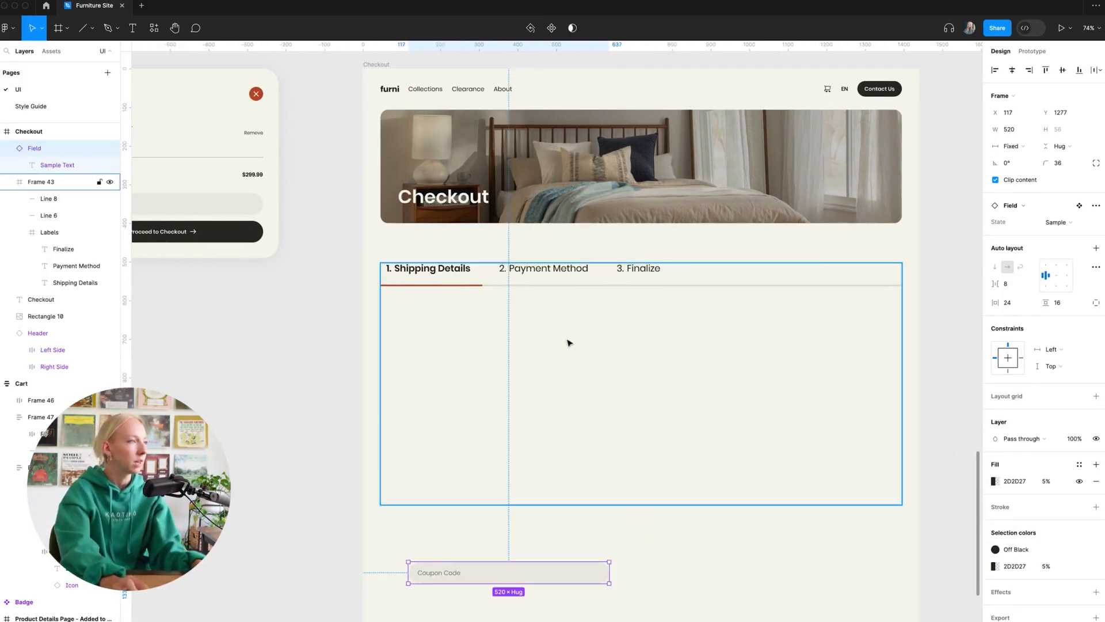
{"action": "left_click_drag", "start_coordinate": [635, 505], "coordinate": [605, 299]}
{"action": "left_click", "coordinate": [791, 340]}
{"action": "key", "text": "super+z"}
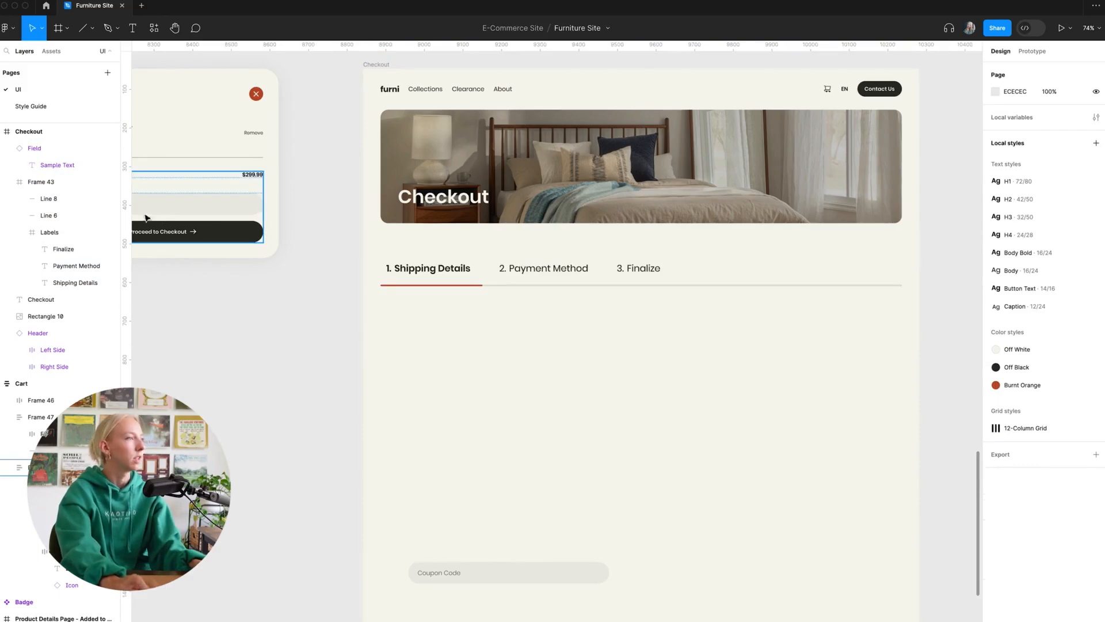
- Rename the frame holding the numbered step tabs "Steps"
{"action": "left_click", "coordinate": [434, 274]}
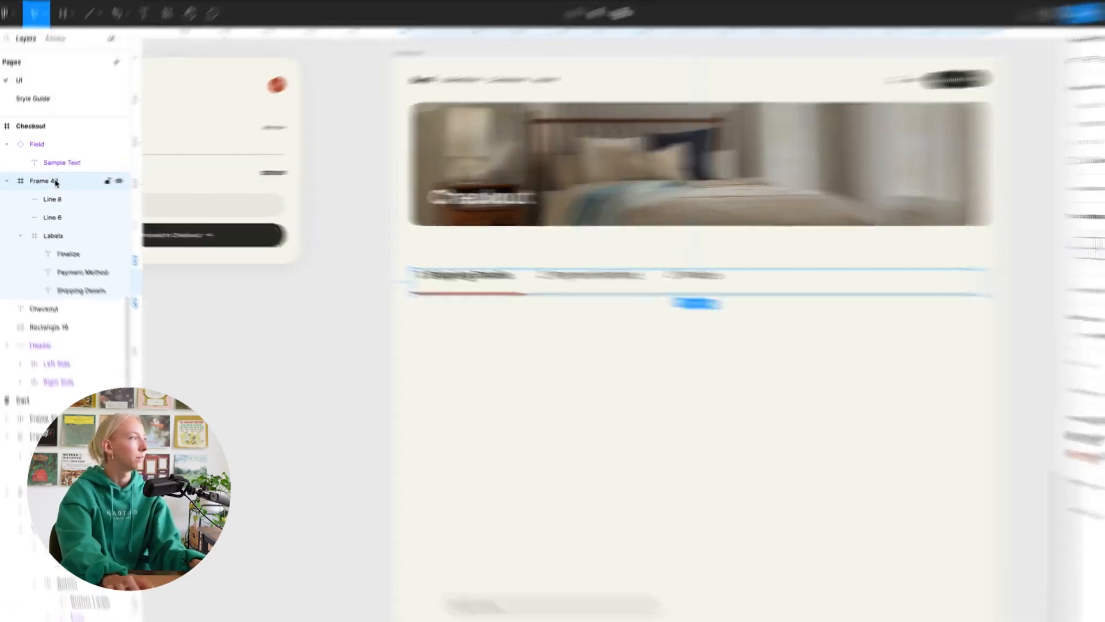
{"action": "double_click", "coordinate": [56, 183]}
{"action": "type", "text": "Ste"}
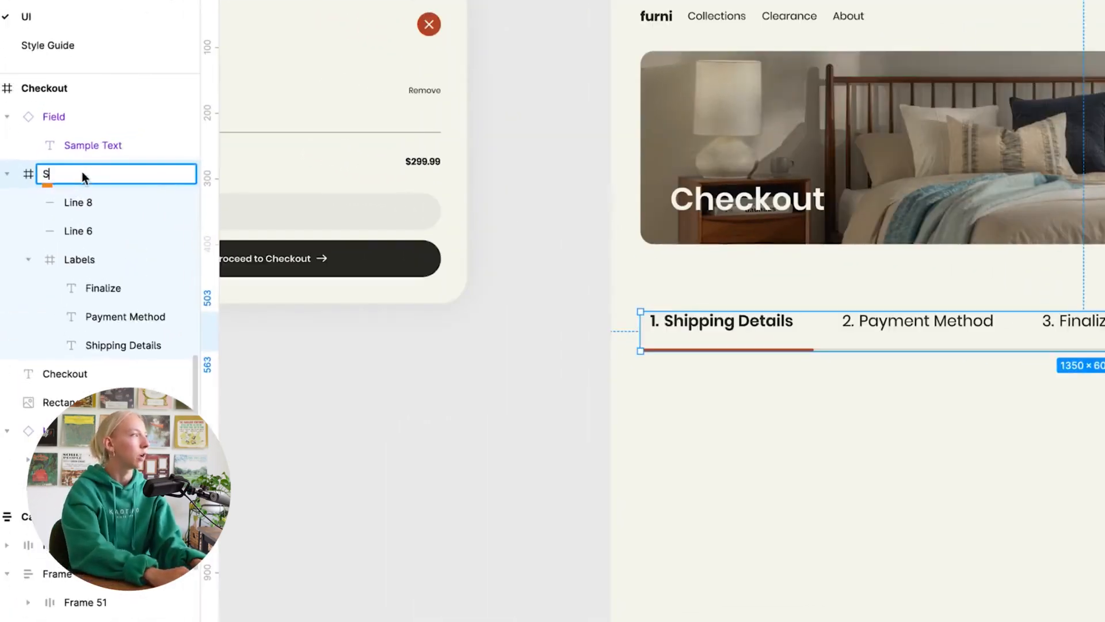
{"action": "type", "text": "ps"}
{"action": "key", "text": "Return"}
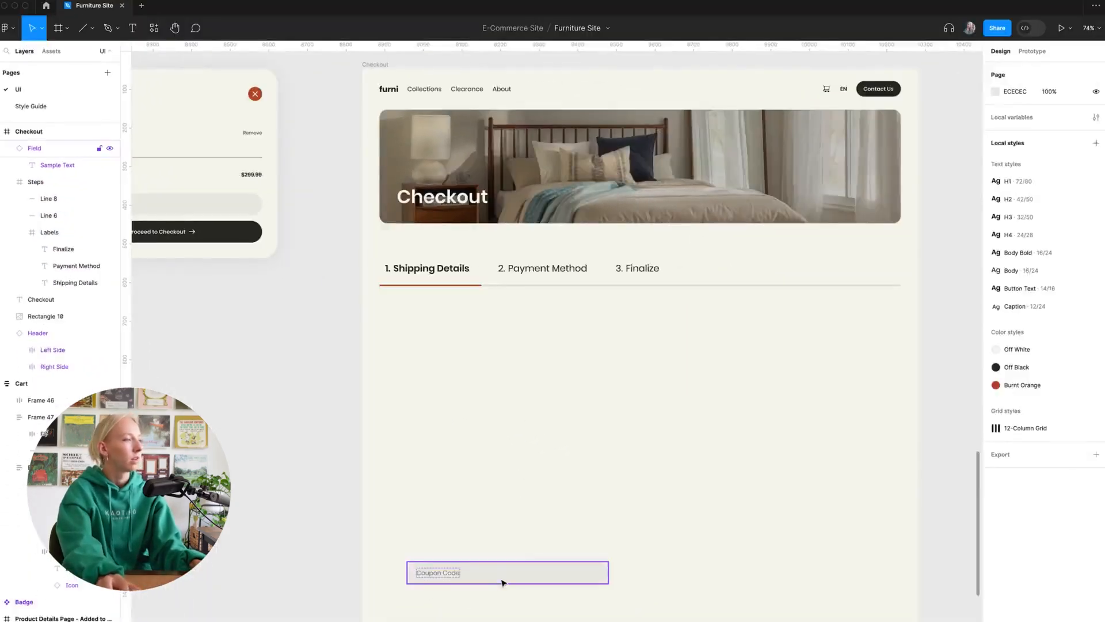
- Place the Coupon Code field below the step tabs at about X 45, Y 635, and change its text to "First Name"
{"action": "left_click_drag", "start_coordinate": [852, 621], "coordinate": [818, 463]}
{"action": "left_click_drag", "start_coordinate": [484, 353], "coordinate": [509, 330]}
{"action": "left_click", "coordinate": [518, 362]}
{"action": "double_click", "coordinate": [413, 331]}
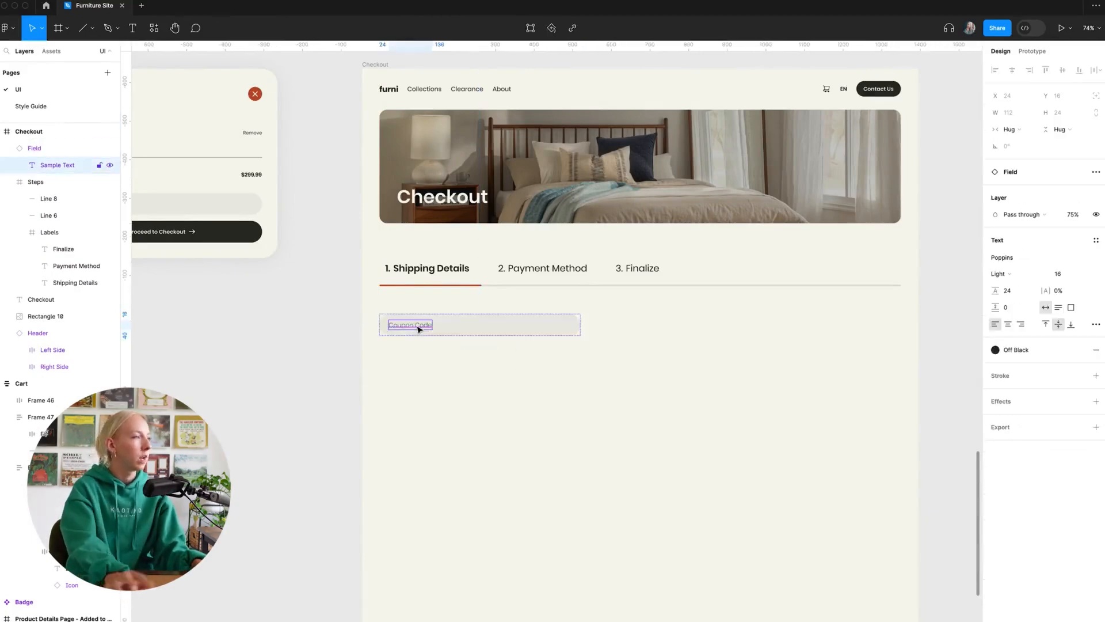
{"action": "key", "text": "BackSpace"}
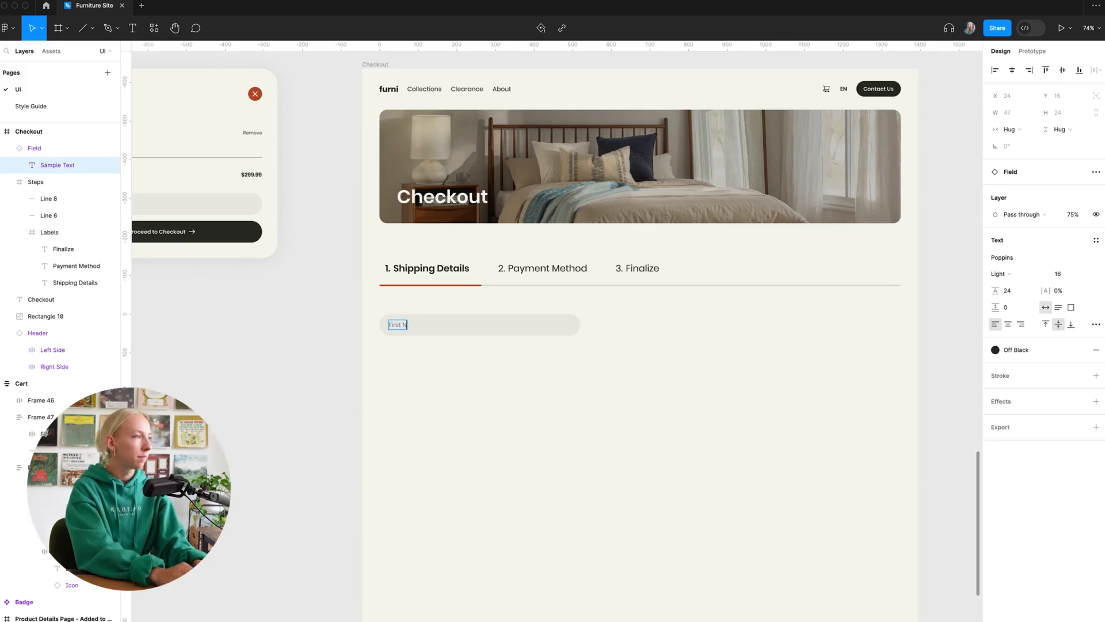
{"action": "left_click", "coordinate": [446, 364]}
- Duplicate the First Name field beside itself in the same row and change the copy's text to "Last Name"
{"action": "left_click_drag", "start_coordinate": [499, 325], "coordinate": [617, 328]}
{"action": "double_click", "coordinate": [617, 326]}
{"action": "double_click", "coordinate": [606, 325]}
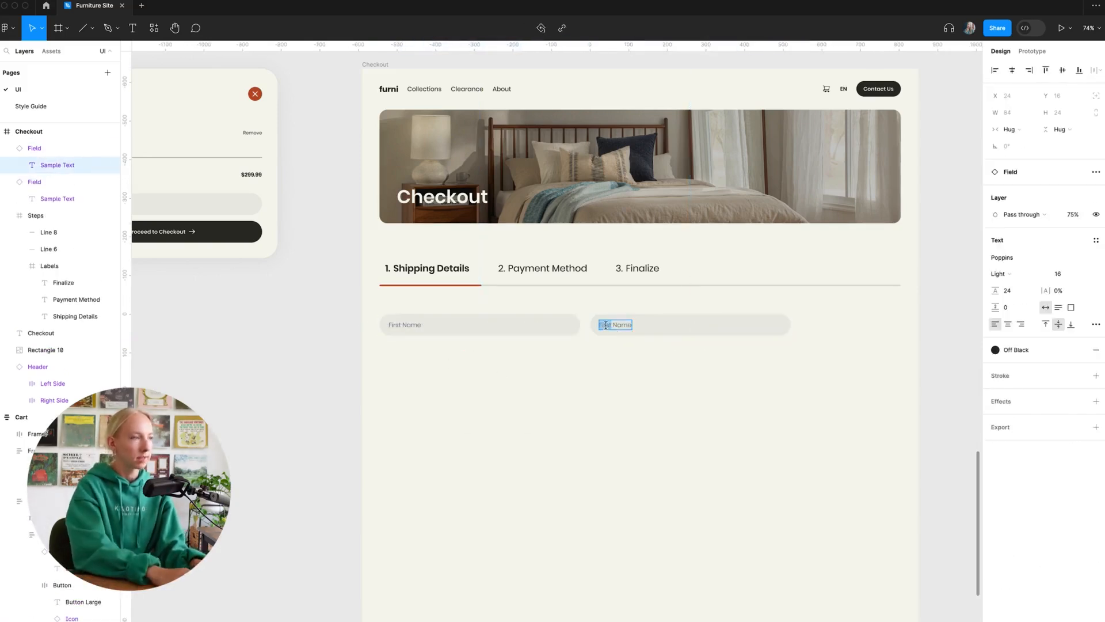
{"action": "left_click", "coordinate": [547, 345]}
- Duplicate the First Name field into a new row underneath and change the copy's text to "Address"
{"action": "left_click_drag", "start_coordinate": [548, 331], "coordinate": [411, 379]}
{"action": "double_click", "coordinate": [409, 378]}
{"action": "double_click", "coordinate": [408, 377]}
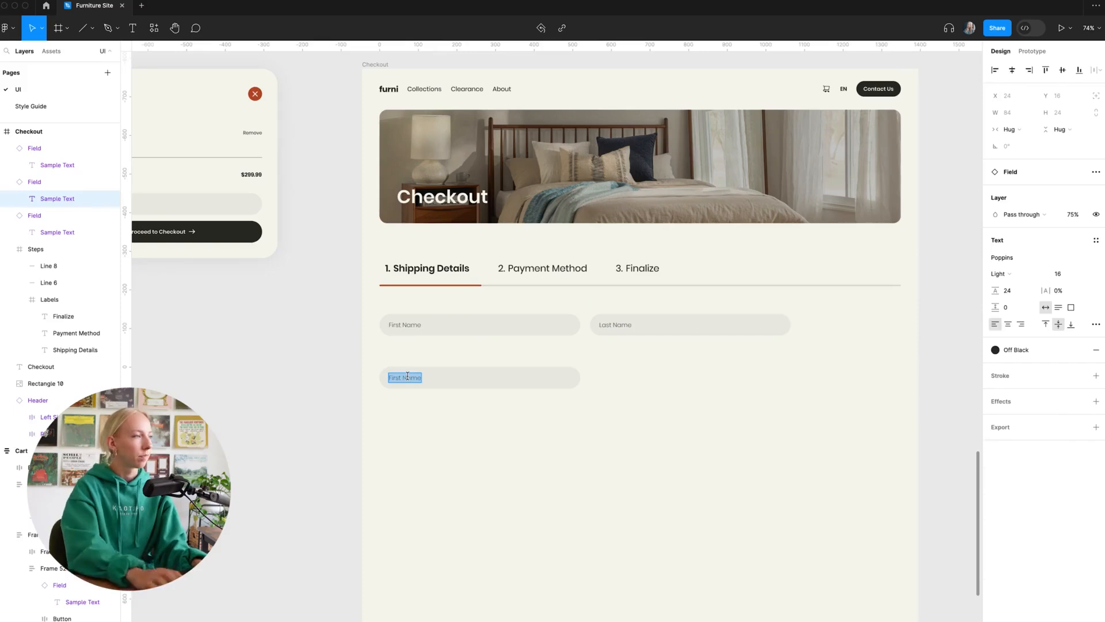
{"action": "type", "text": "Address"}
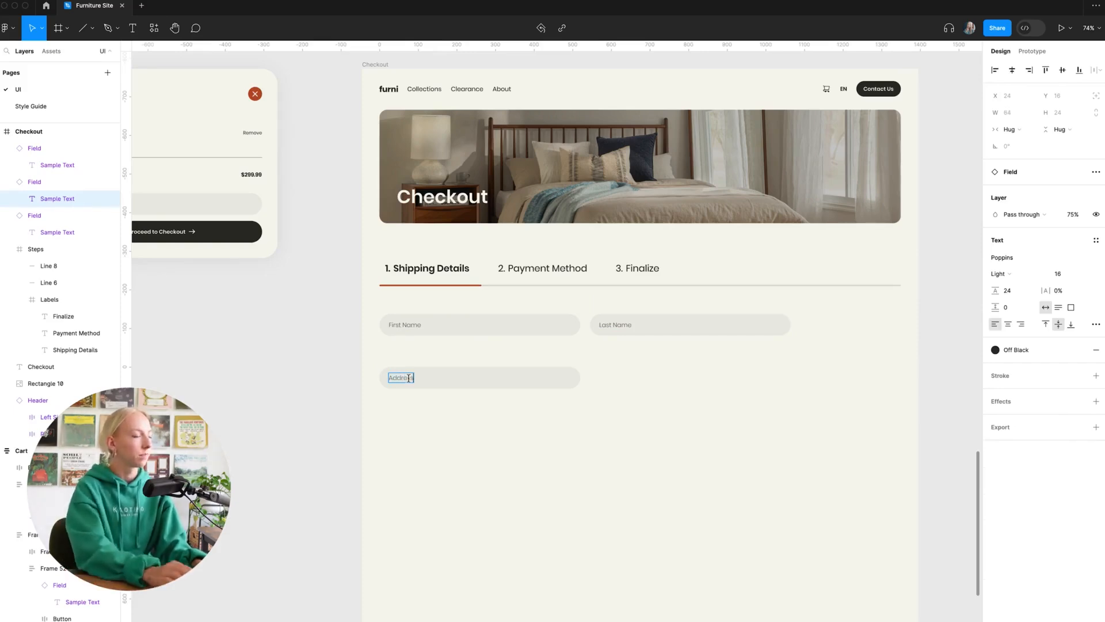
{"action": "left_click", "coordinate": [458, 417]}
- Move the Address field up to about Y 727 and widen it to span both name fields
{"action": "left_click_drag", "start_coordinate": [442, 379], "coordinate": [442, 361]}
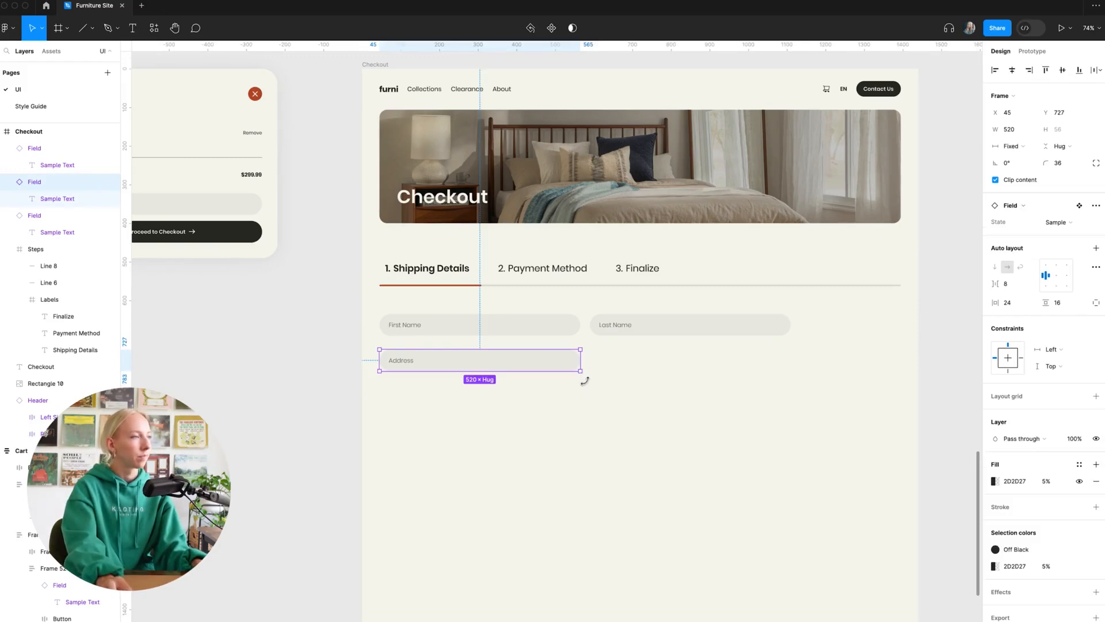
{"action": "left_click_drag", "start_coordinate": [638, 365], "coordinate": [793, 366]}
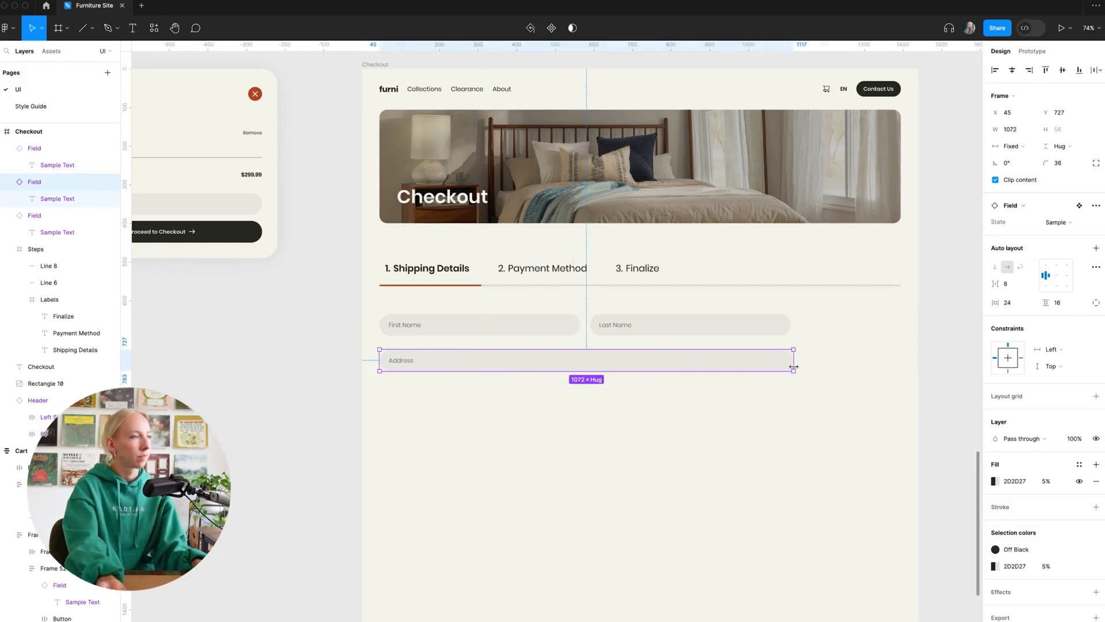
{"action": "left_click", "coordinate": [767, 420]}
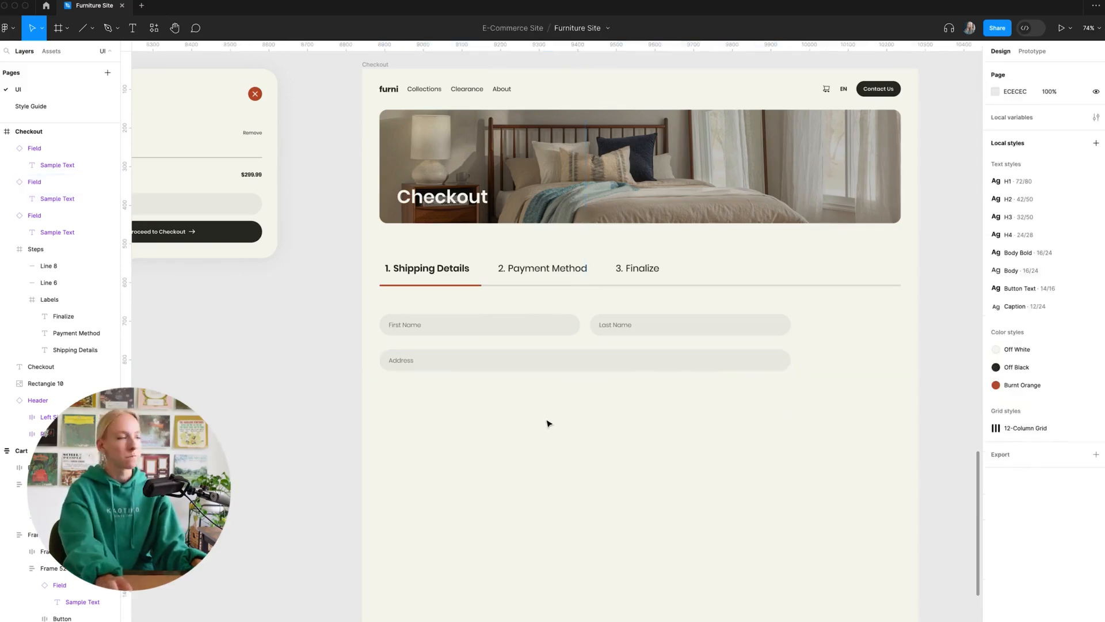
- Change the Address field's text to "Street Address"
{"action": "left_click", "coordinate": [412, 364]}
{"action": "double_click", "coordinate": [408, 360]}
{"action": "double_click", "coordinate": [409, 361]}
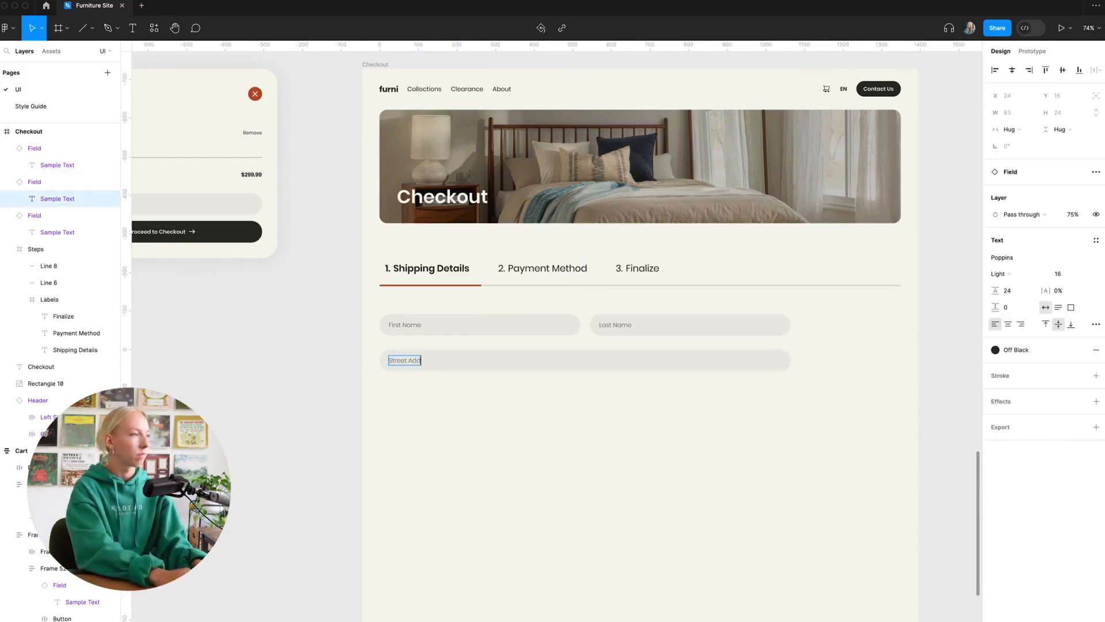
{"action": "left_click", "coordinate": [511, 361]}
- Duplicate the First Name and Last Name fields together as a new row below the Street Address field
{"action": "left_click", "coordinate": [481, 328]}
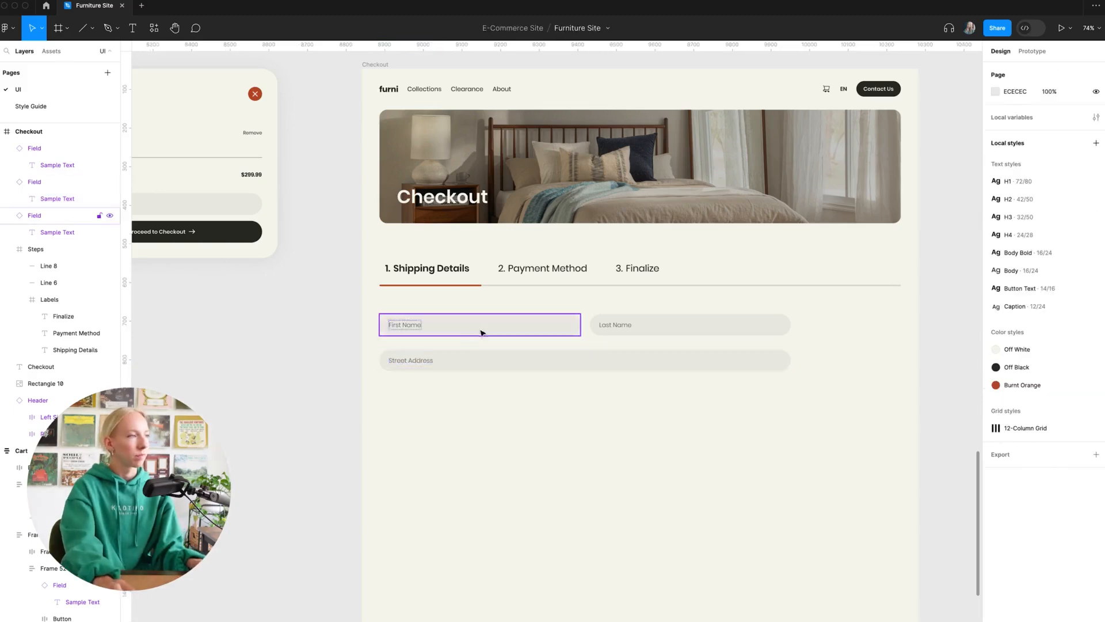
{"action": "left_click", "coordinate": [697, 334], "text": "shift"}
{"action": "left_click_drag", "start_coordinate": [696, 335], "coordinate": [697, 405], "text": "alt"}
{"action": "left_click", "coordinate": [679, 449]}
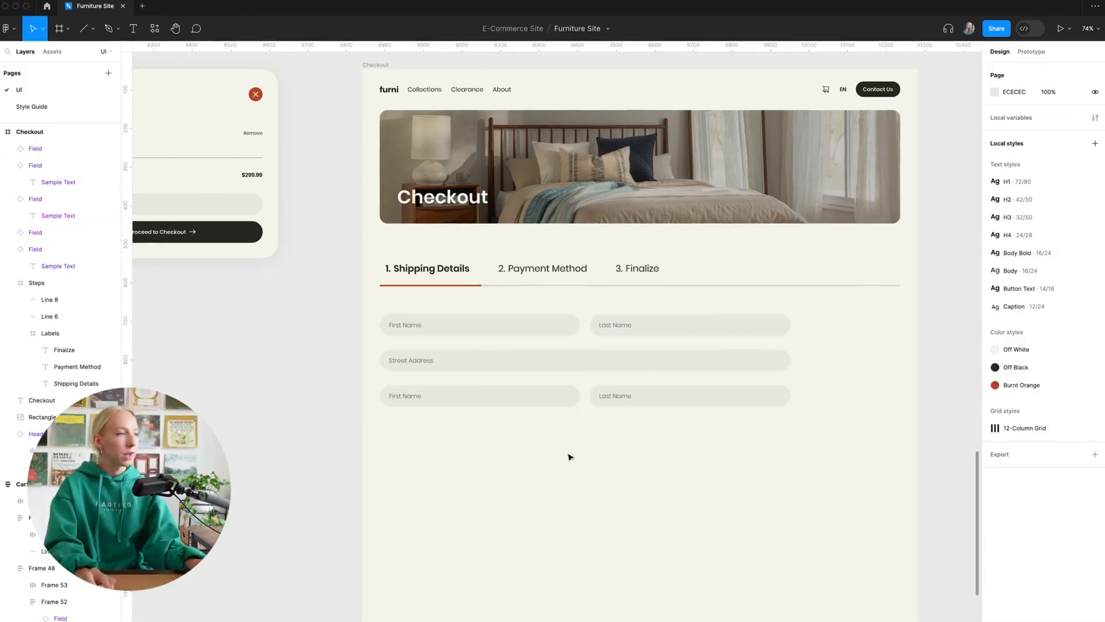
- Apply the 12-Column Grid style to the Checkout frame
{"action": "scroll", "coordinate": [634, 464], "scroll_direction": "down", "scroll_amount": 5, "text": "ctrl"}
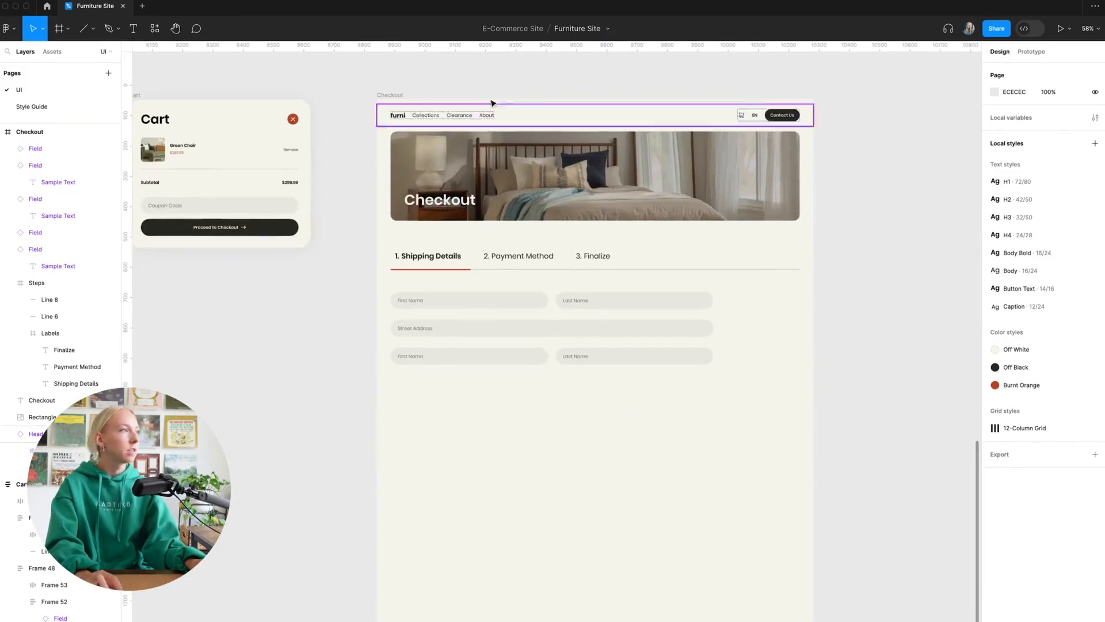
{"action": "left_click", "coordinate": [390, 96]}
{"action": "left_click", "coordinate": [390, 98]}
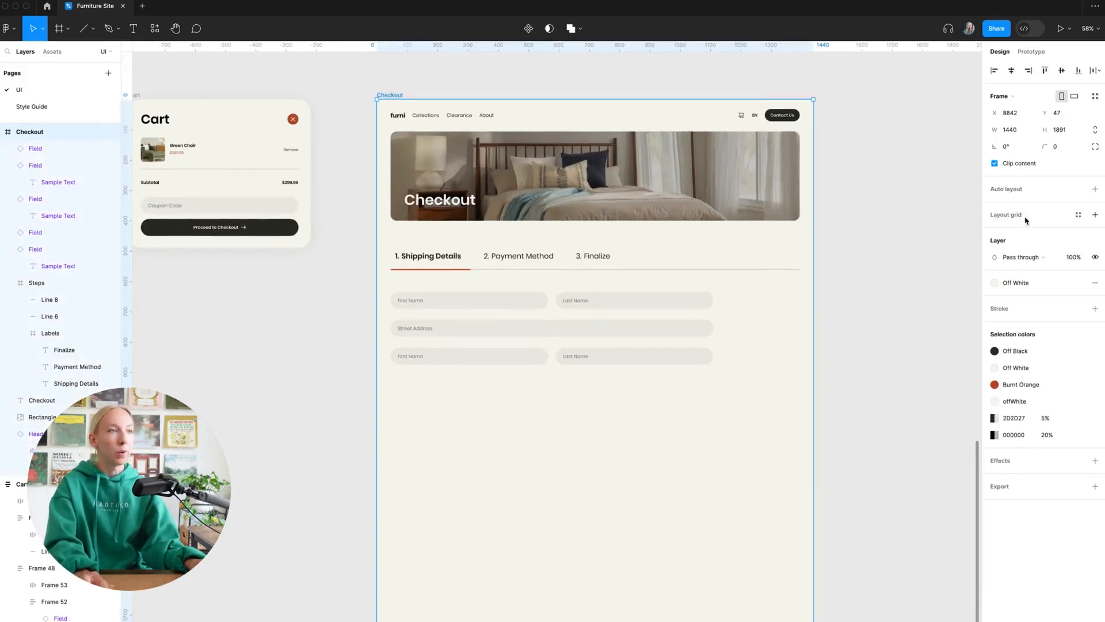
{"action": "left_click", "coordinate": [1078, 216]}
{"action": "left_click", "coordinate": [1028, 279]}
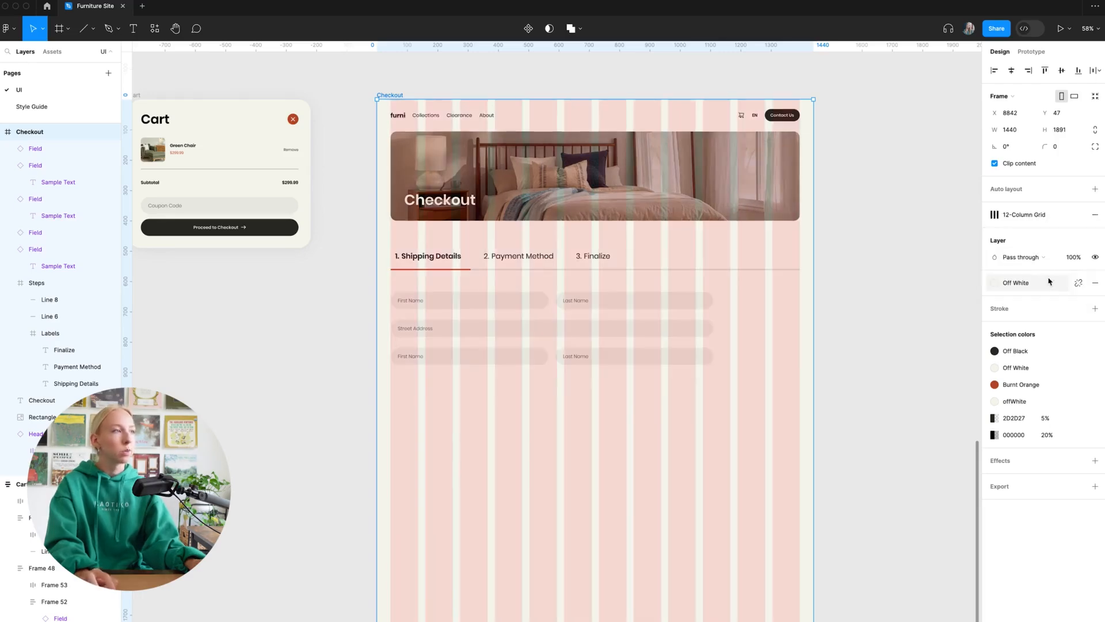
{"action": "left_click", "coordinate": [889, 255]}
- Examine how the shipping form fields line up with the column grid and how much room remains beside them
{"action": "scroll", "coordinate": [467, 302], "scroll_direction": "up", "scroll_amount": 5}
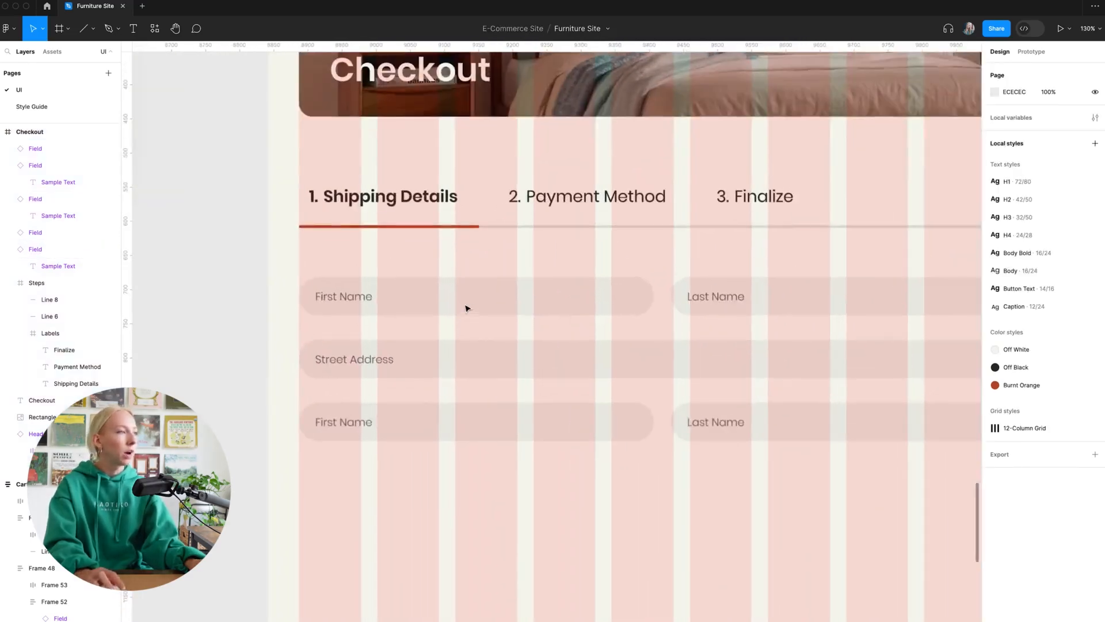
{"action": "scroll", "coordinate": [466, 299], "scroll_direction": "down", "scroll_amount": 2}
{"action": "scroll", "coordinate": [617, 301], "scroll_direction": "down", "scroll_amount": 3}
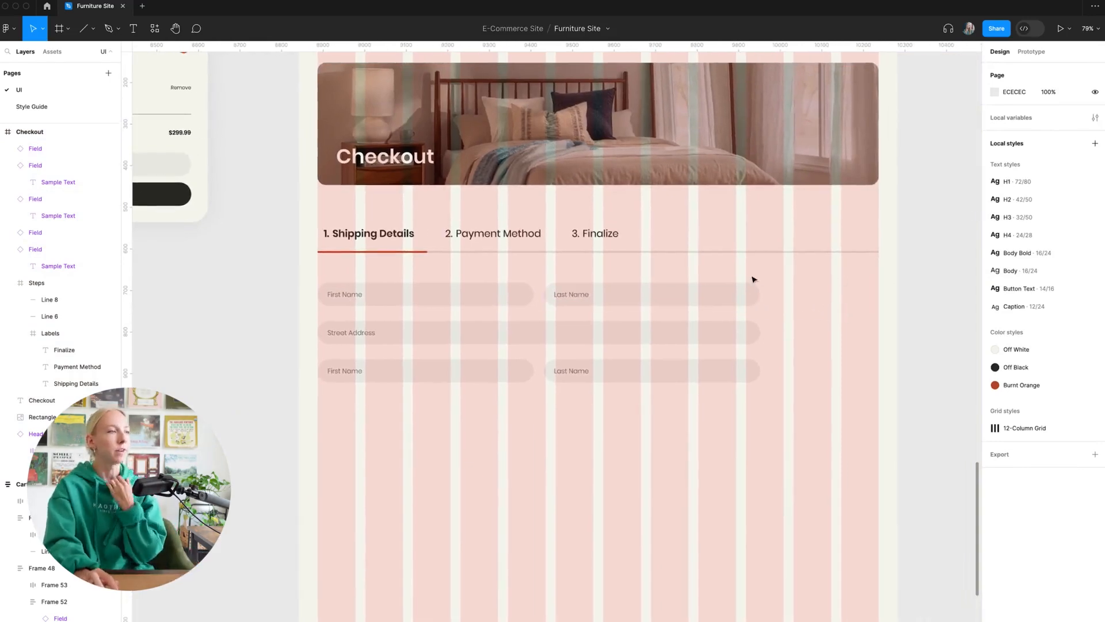
{"action": "scroll", "coordinate": [841, 371], "scroll_direction": "down", "scroll_amount": 1}
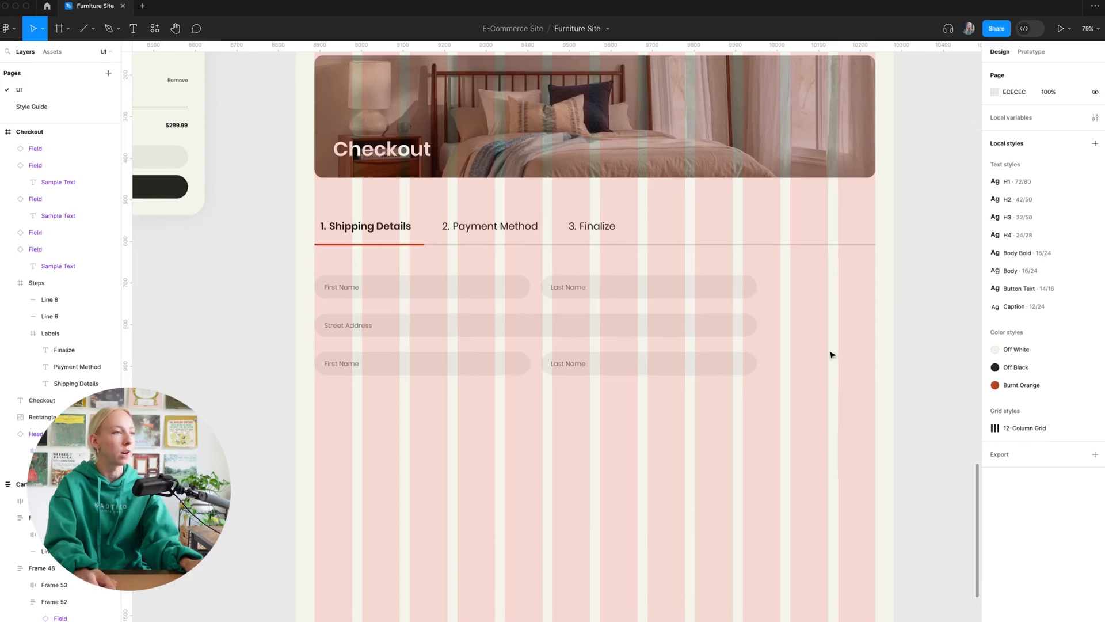
{"action": "left_click", "coordinate": [723, 292]}
{"action": "scroll", "coordinate": [878, 403], "scroll_direction": "down", "scroll_amount": 7}
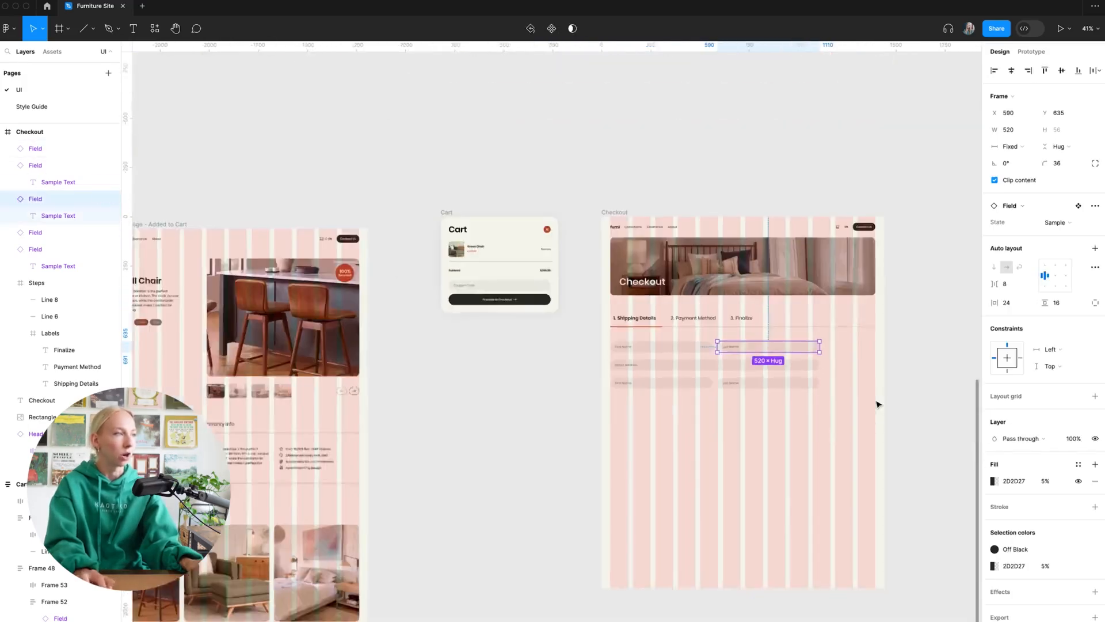
- Duplicate the Green Chair item row in the Cart popup and move the copy into the Checkout frame below the form fields
{"action": "left_click", "coordinate": [535, 395]}
{"action": "scroll", "coordinate": [507, 260], "scroll_direction": "up", "scroll_amount": 4}
{"action": "left_click", "coordinate": [491, 273]}
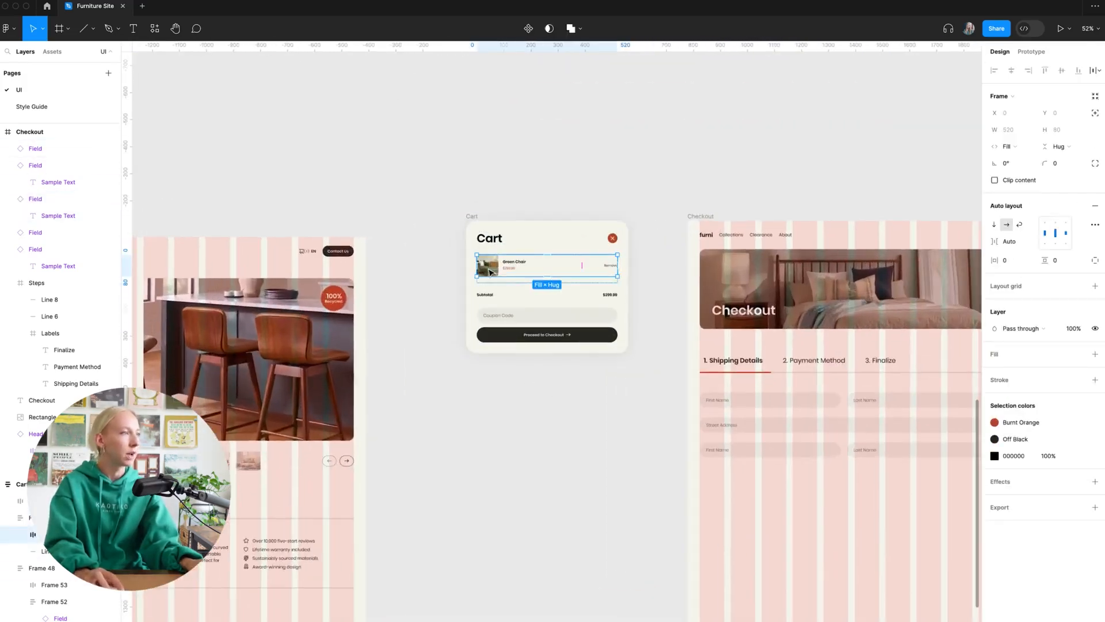
{"action": "left_click", "coordinate": [595, 479]}
{"action": "scroll", "coordinate": [601, 471], "scroll_direction": "right", "scroll_amount": 3}
{"action": "scroll", "coordinate": [715, 503], "scroll_direction": "up", "scroll_amount": 3}
{"action": "key", "text": "ctrl+z"}
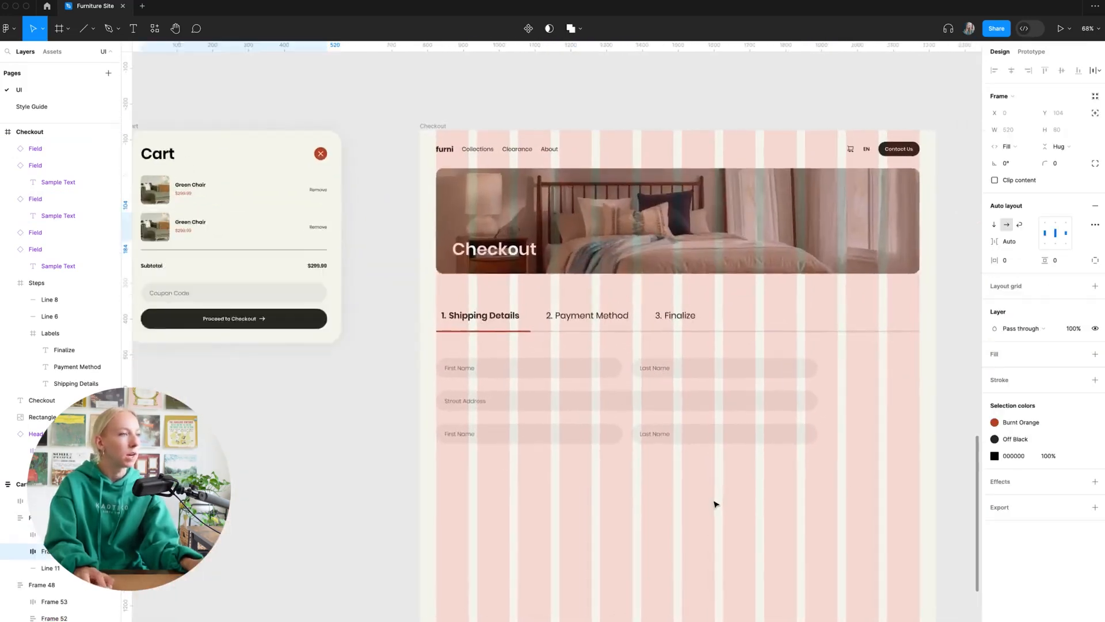
{"action": "scroll", "coordinate": [716, 503], "scroll_direction": "down", "scroll_amount": 1}
{"action": "left_click_drag", "start_coordinate": [190, 160], "coordinate": [741, 446]}
- Resize the Green Chair row to 434 wide and place it over the last four grid columns at about X 961, Y 618
{"action": "scroll", "coordinate": [740, 447], "scroll_direction": "up", "scroll_amount": 5}
{"action": "left_click_drag", "start_coordinate": [817, 444], "coordinate": [765, 442]}
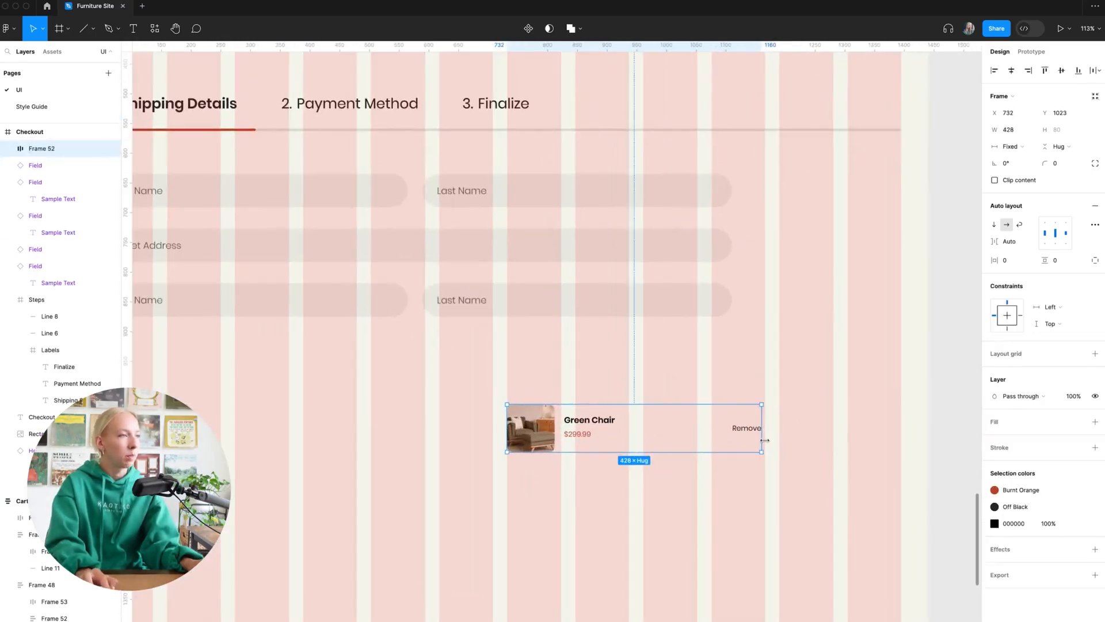
{"action": "left_click_drag", "start_coordinate": [543, 428], "coordinate": [680, 188]}
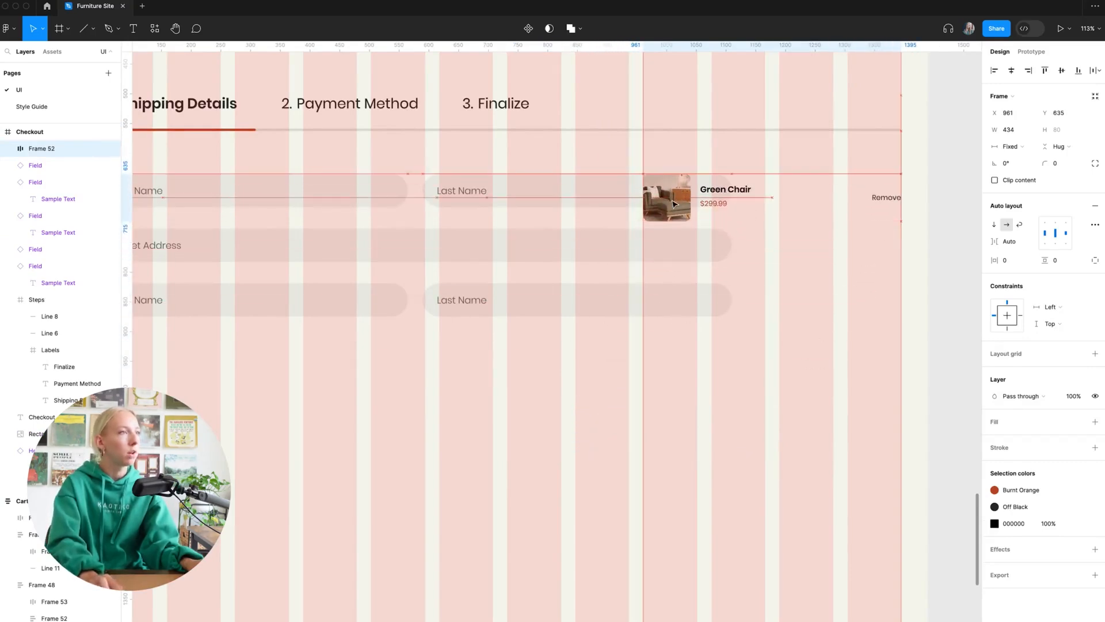
{"action": "scroll", "coordinate": [772, 291], "scroll_direction": "down", "scroll_amount": 5}
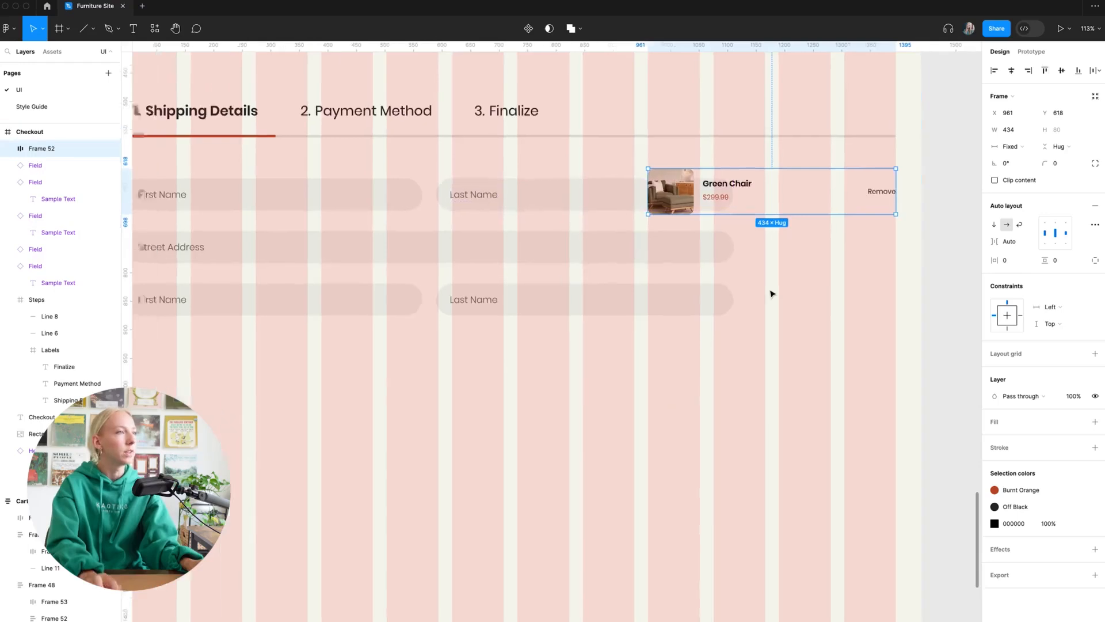
{"action": "left_click", "coordinate": [841, 304]}
- Narrow the upper First Name field to 320 and Last Name to 443, and end the Last Name and Street Address fields at the seventh grid column
{"action": "scroll", "coordinate": [566, 229], "scroll_direction": "up", "scroll_amount": 3}
{"action": "left_click", "coordinate": [566, 229]}
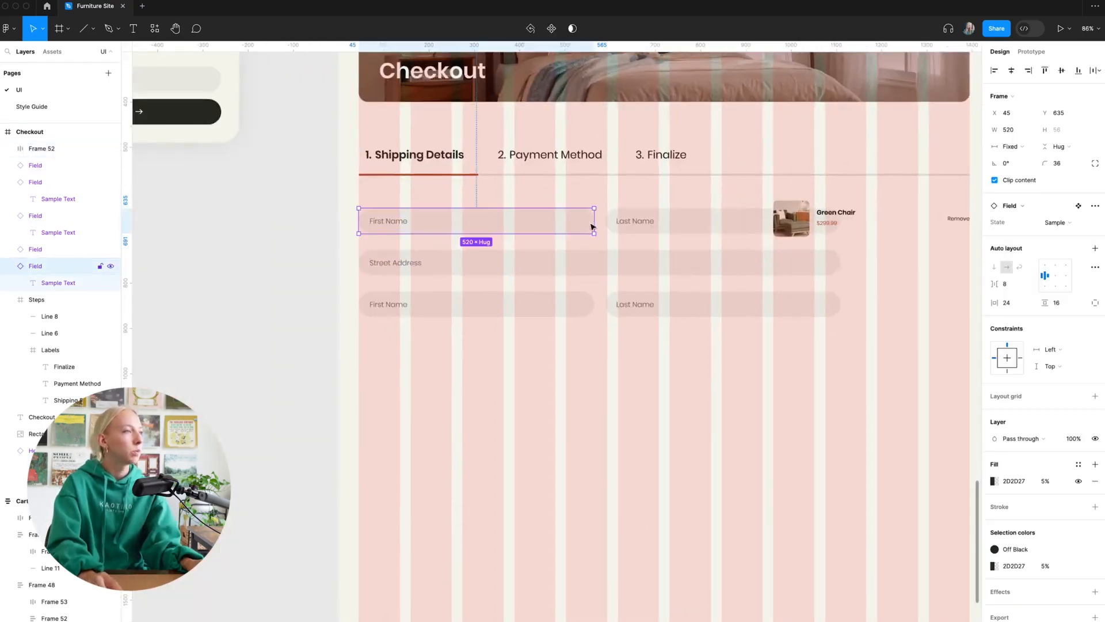
{"action": "left_click_drag", "start_coordinate": [555, 223], "coordinate": [712, 223]}
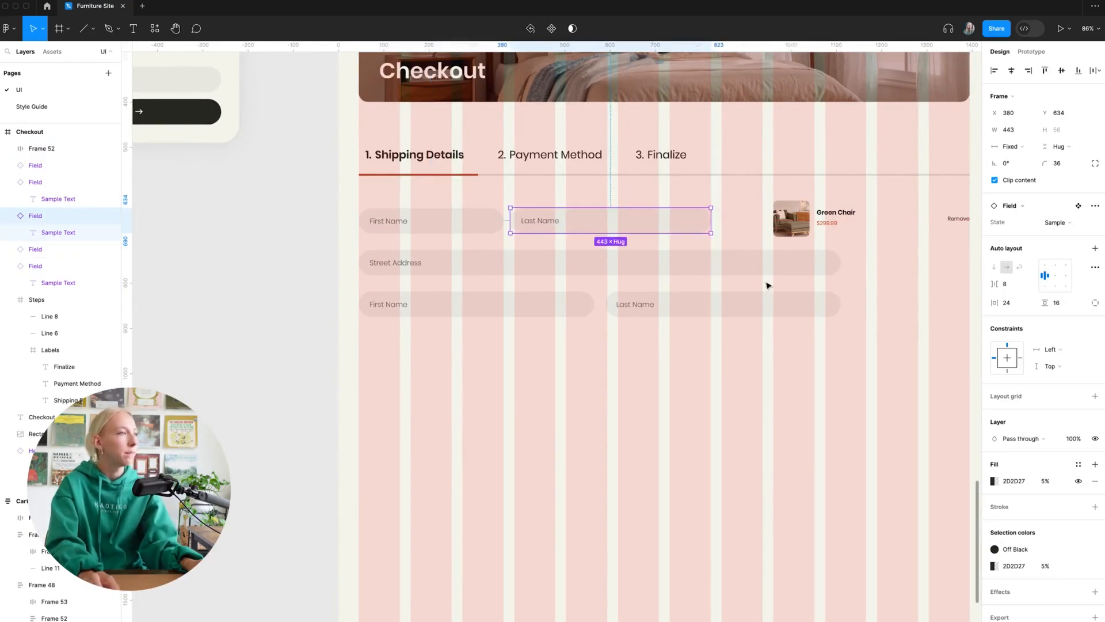
{"action": "left_click", "coordinate": [554, 273]}
{"action": "left_click_drag", "start_coordinate": [838, 262], "coordinate": [711, 262]}
- Narrow the bottom row's First Name field to three grid columns and fit its Last Name field beside it at X 389, 434 wide
{"action": "left_click", "coordinate": [577, 300]}
{"action": "left_click_drag", "start_coordinate": [594, 309], "coordinate": [504, 307]}
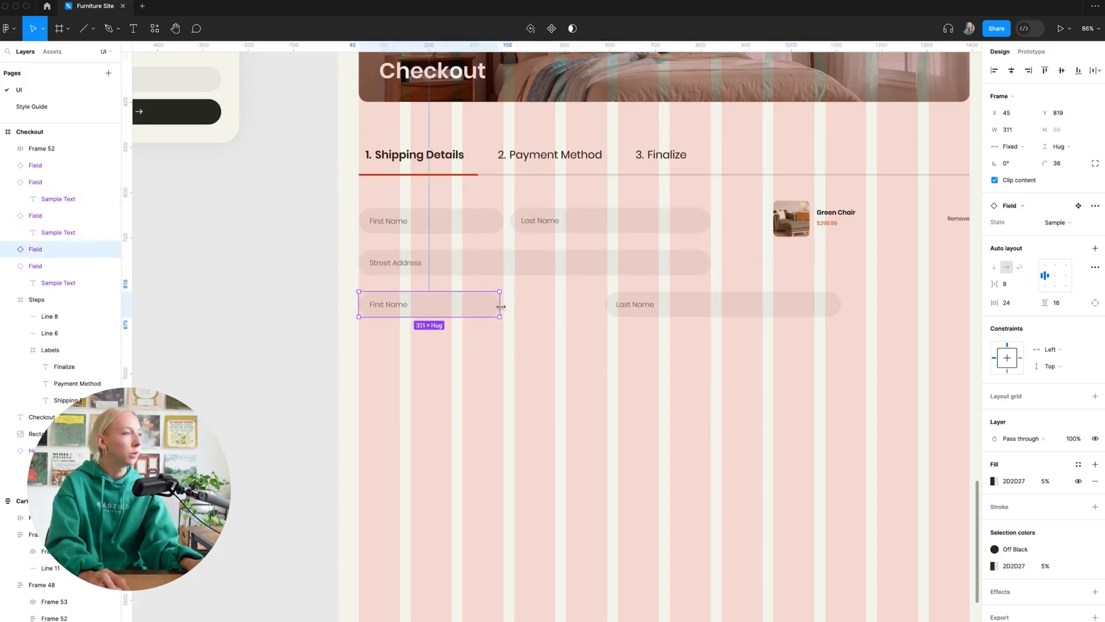
{"action": "left_click", "coordinate": [786, 309]}
{"action": "left_click_drag", "start_coordinate": [786, 309], "coordinate": [712, 308]}
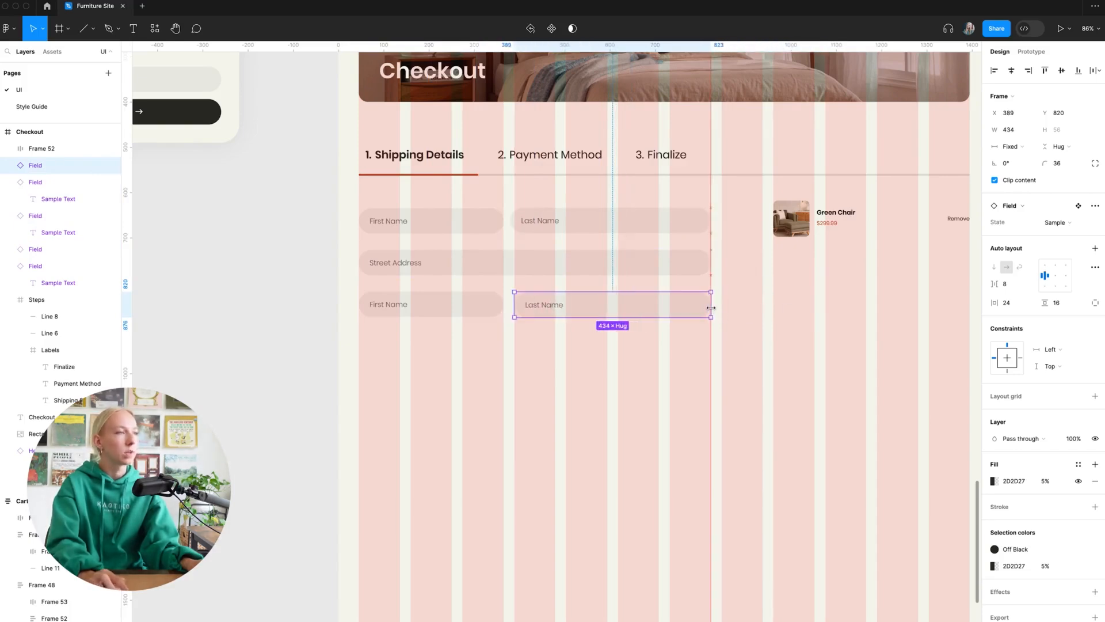
{"action": "left_click", "coordinate": [303, 324]}
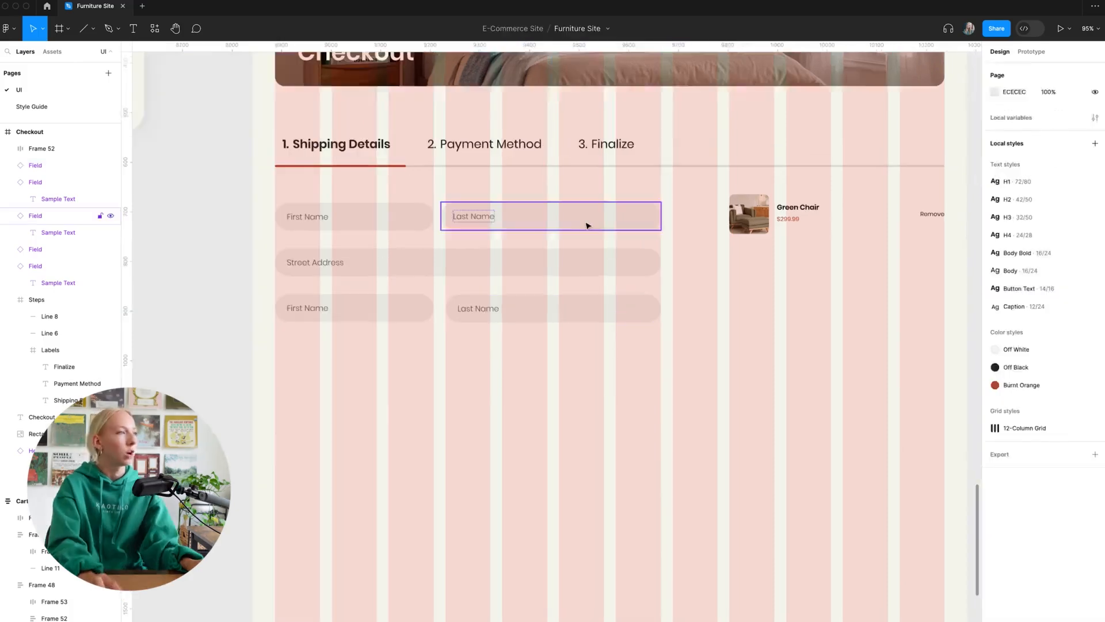
- Fit the upper Last Name field at 434 wide over the fifth to eighth columns, widen First Name to 434 and Street Address to 892
{"action": "left_click_drag", "start_coordinate": [594, 225], "coordinate": [648, 219]}
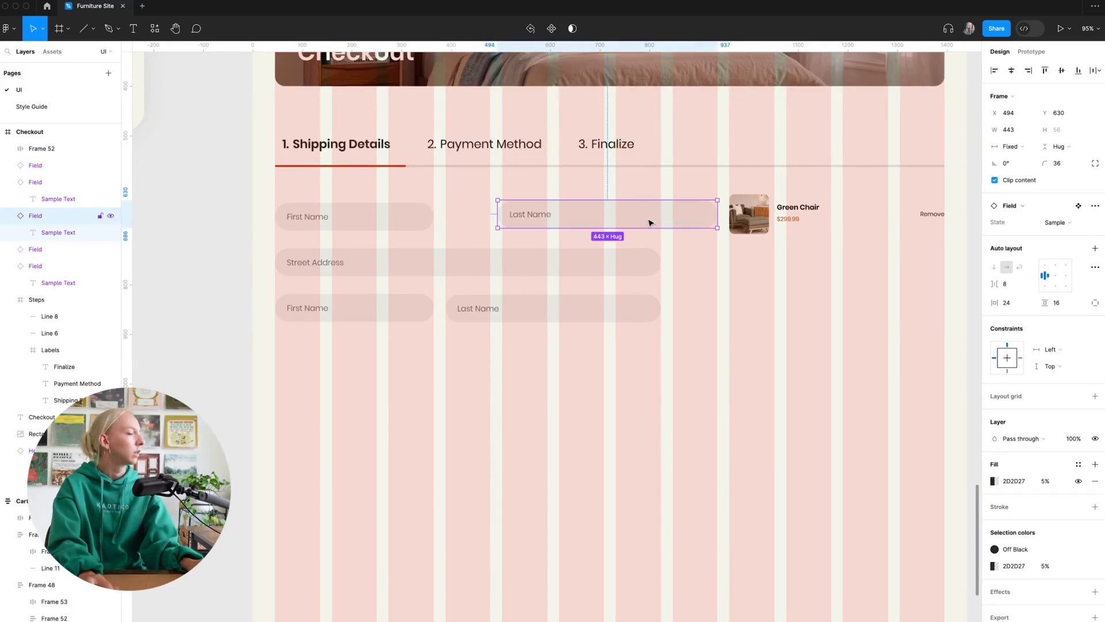
{"action": "left_click_drag", "start_coordinate": [497, 218], "coordinate": [503, 217]}
{"action": "left_click", "coordinate": [423, 218]}
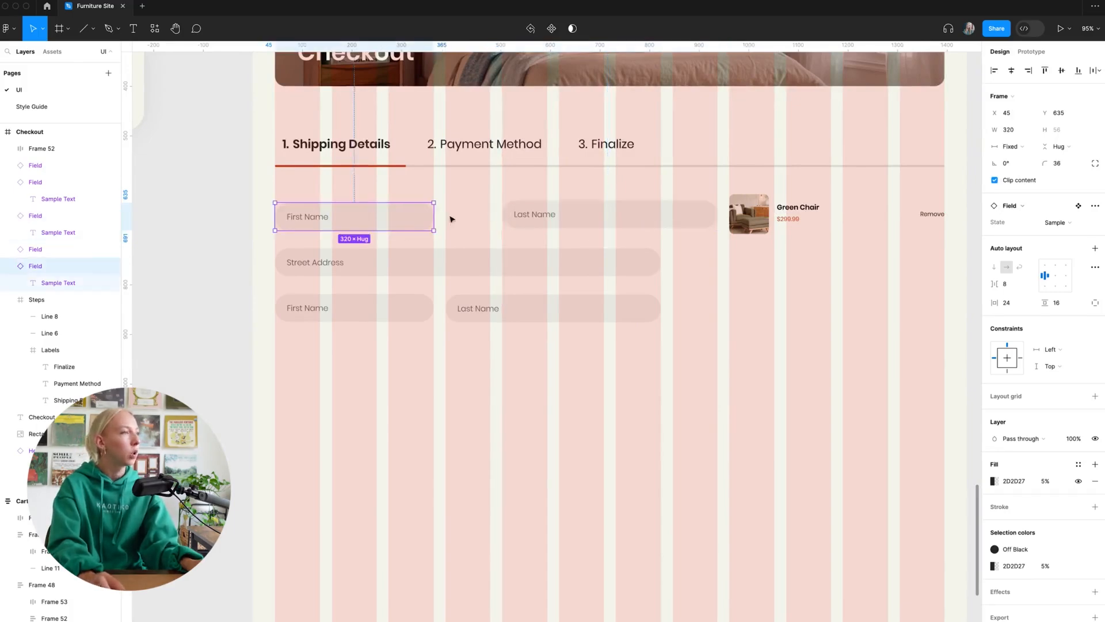
{"action": "left_click_drag", "start_coordinate": [435, 216], "coordinate": [488, 217]}
{"action": "left_click", "coordinate": [635, 270]}
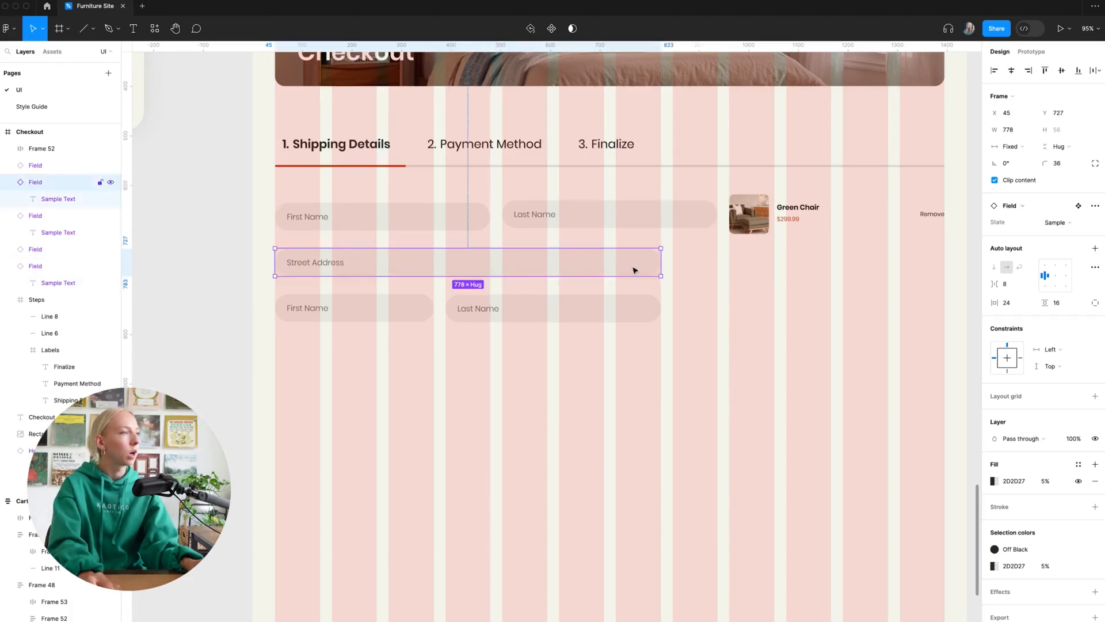
{"action": "left_click_drag", "start_coordinate": [660, 263], "coordinate": [711, 263]}
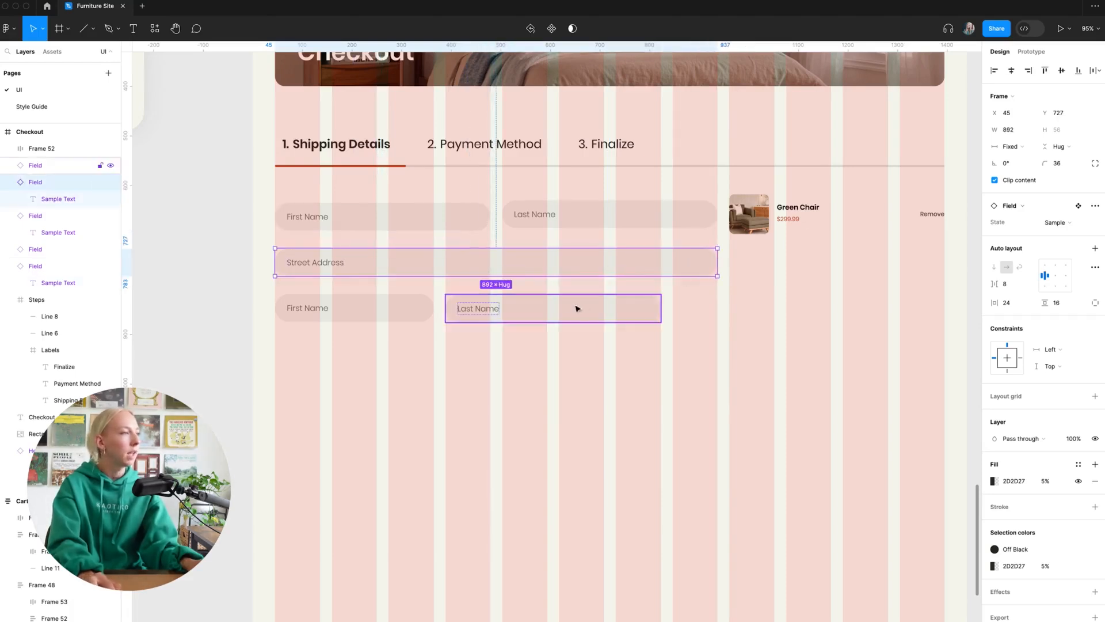
- Shift the bottom row's Last Name field to X 503 and widen its First Name field to 434
{"action": "left_click_drag", "start_coordinate": [577, 309], "coordinate": [639, 308]}
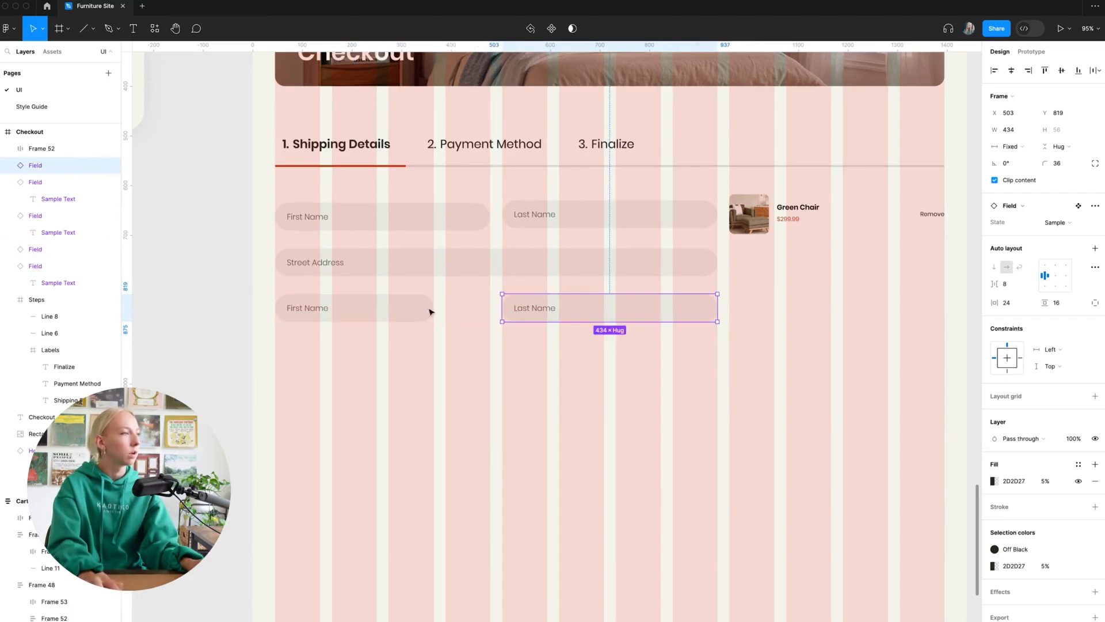
{"action": "left_click", "coordinate": [413, 311]}
{"action": "left_click_drag", "start_coordinate": [433, 308], "coordinate": [493, 310]}
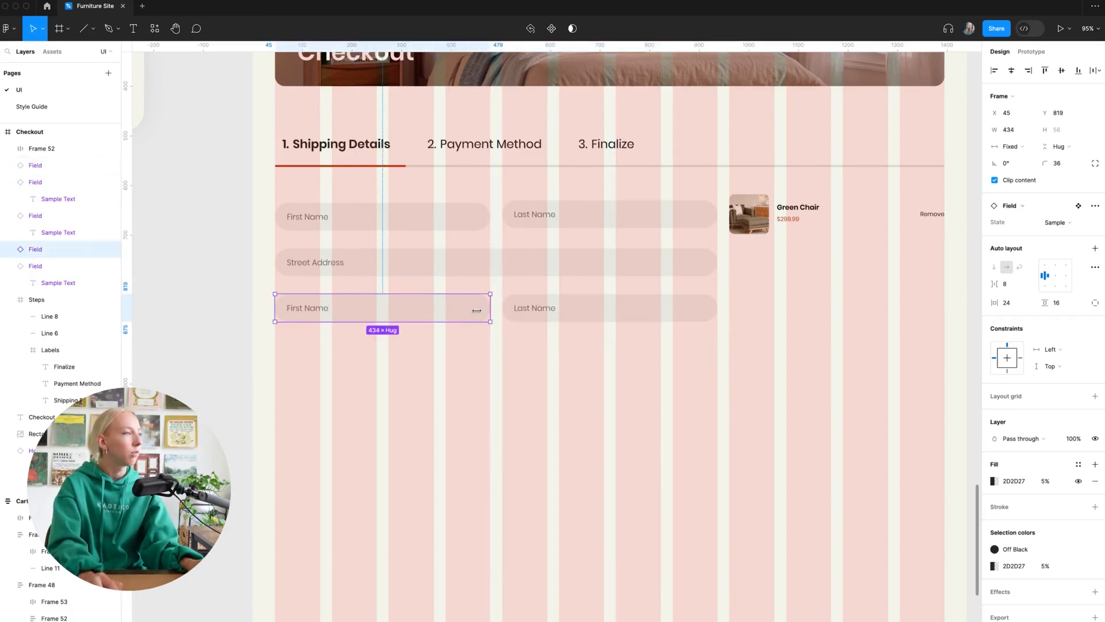
- Relabel the two bottom-row fields as State and Zip
{"action": "double_click", "coordinate": [316, 314]}
{"action": "double_click", "coordinate": [323, 311]}
{"action": "type", "text": "State"}
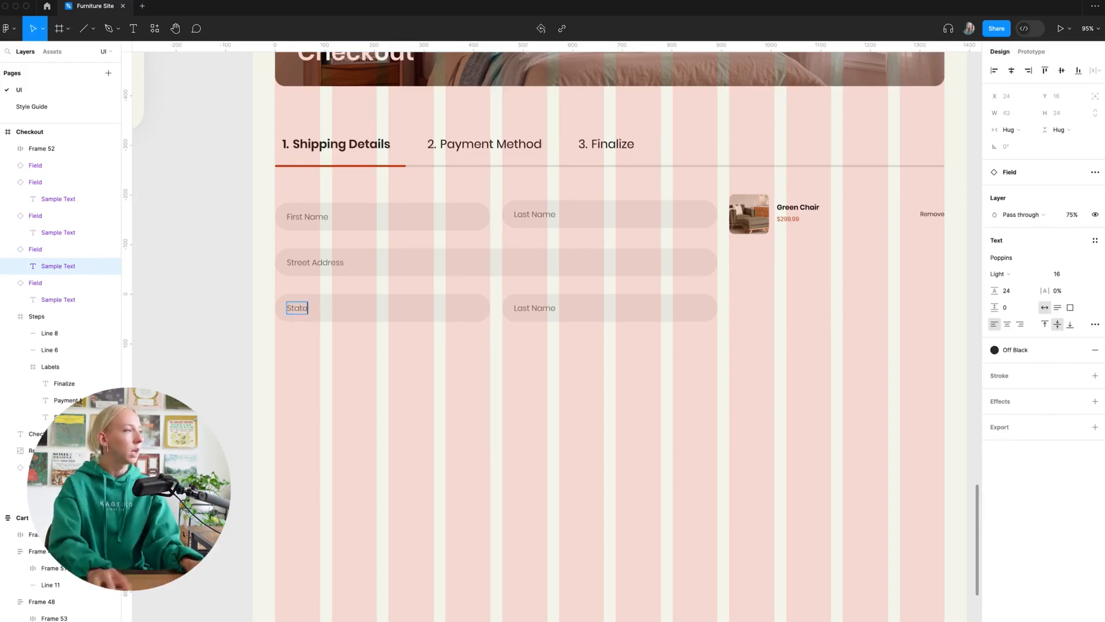
{"action": "double_click", "coordinate": [535, 310]}
{"action": "type", "text": "Zip"}
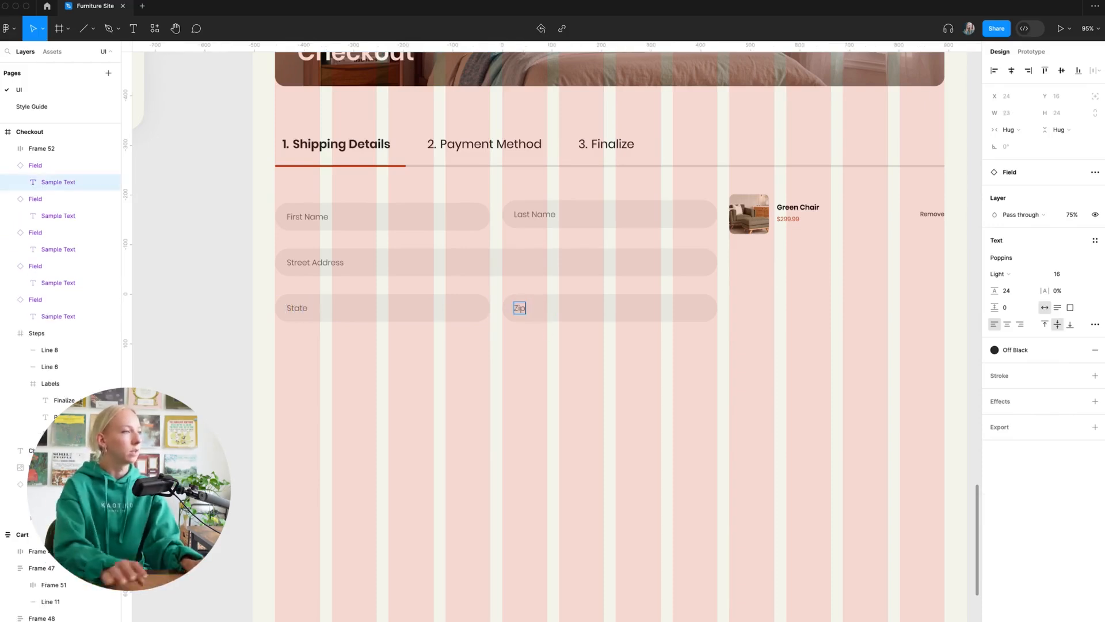
{"action": "left_click", "coordinate": [609, 370]}
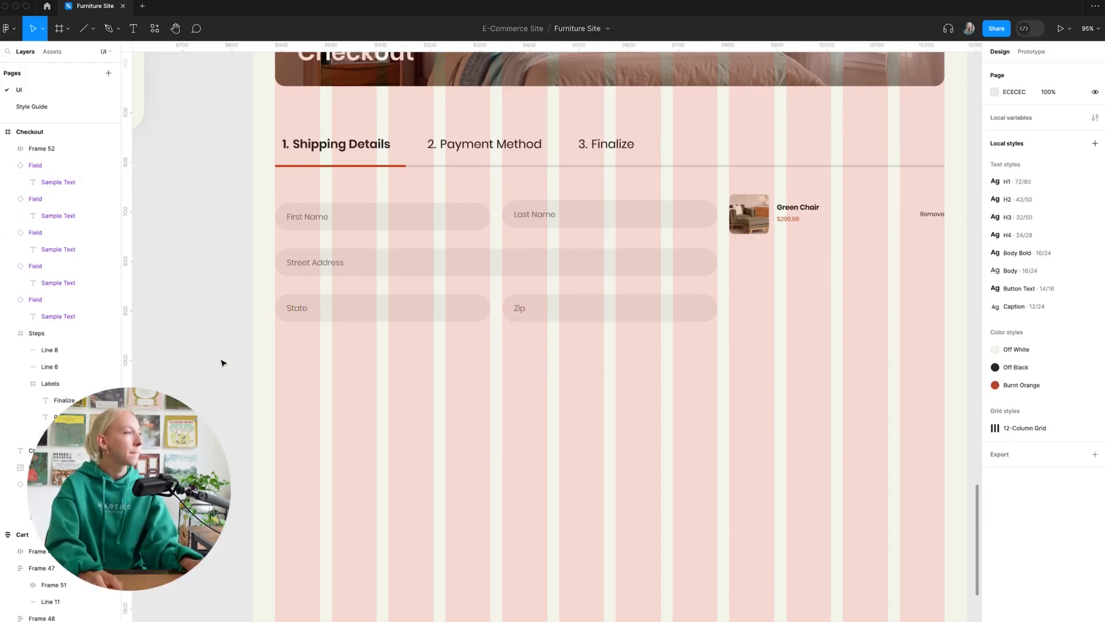
- Relabel the two bottom-row fields as City and State
{"action": "double_click", "coordinate": [299, 310]}
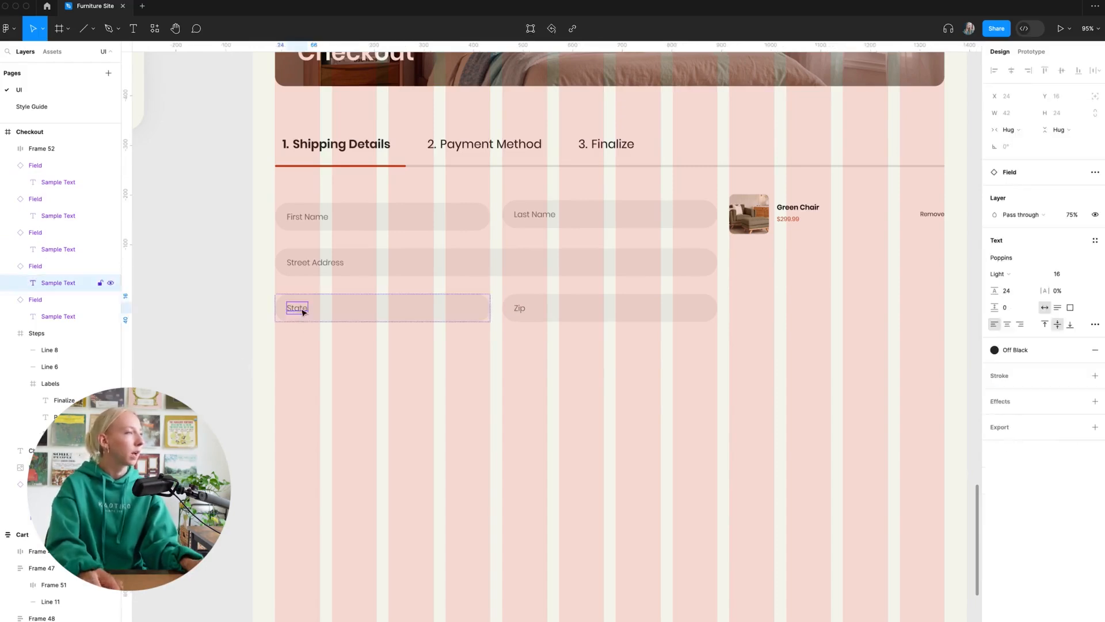
{"action": "type", "text": "City"}
{"action": "left_click", "coordinate": [520, 311]}
{"action": "double_click", "coordinate": [521, 311]}
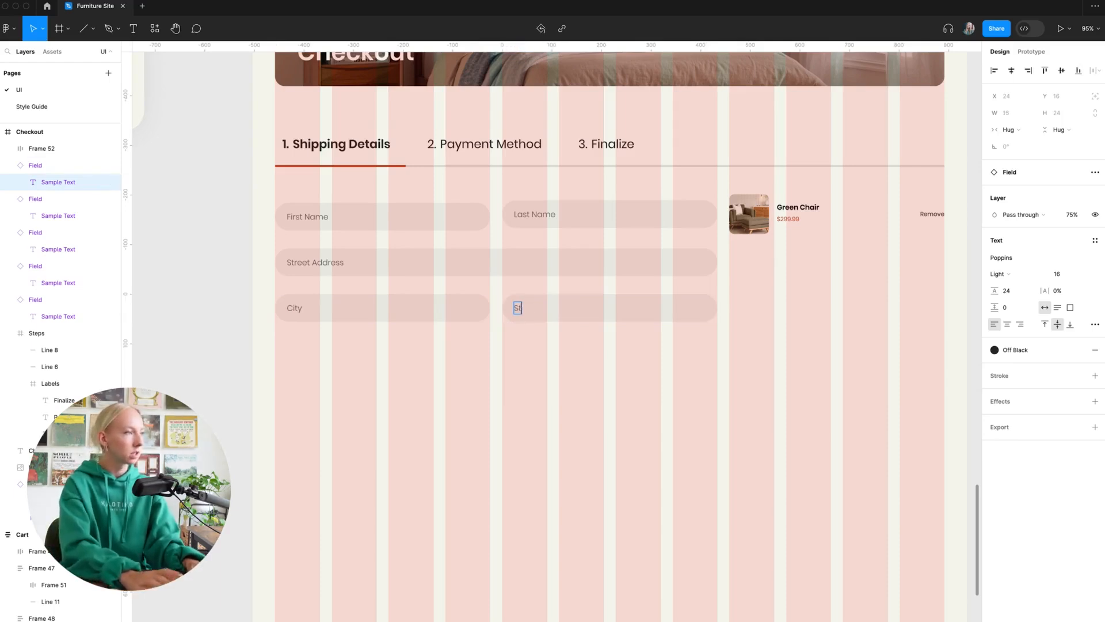
{"action": "left_click", "coordinate": [565, 355]}
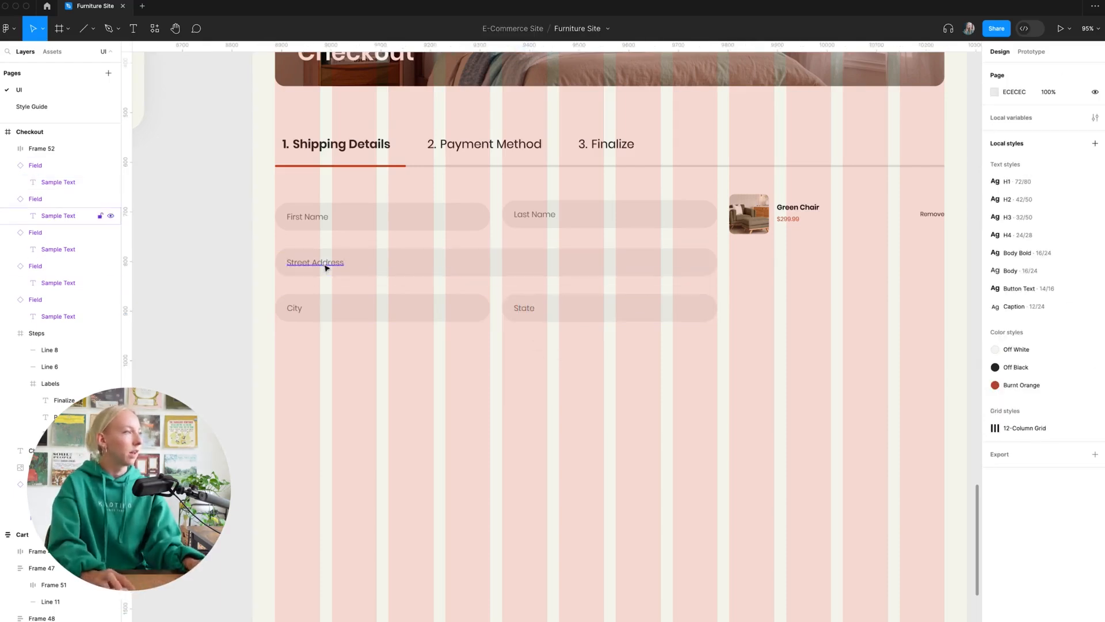
- Move the City and State row down to Y 904 and fill the gap with a copy of the Street Address field labelled "Apt."
{"action": "left_click", "coordinate": [362, 301]}
{"action": "left_click", "coordinate": [575, 260]}
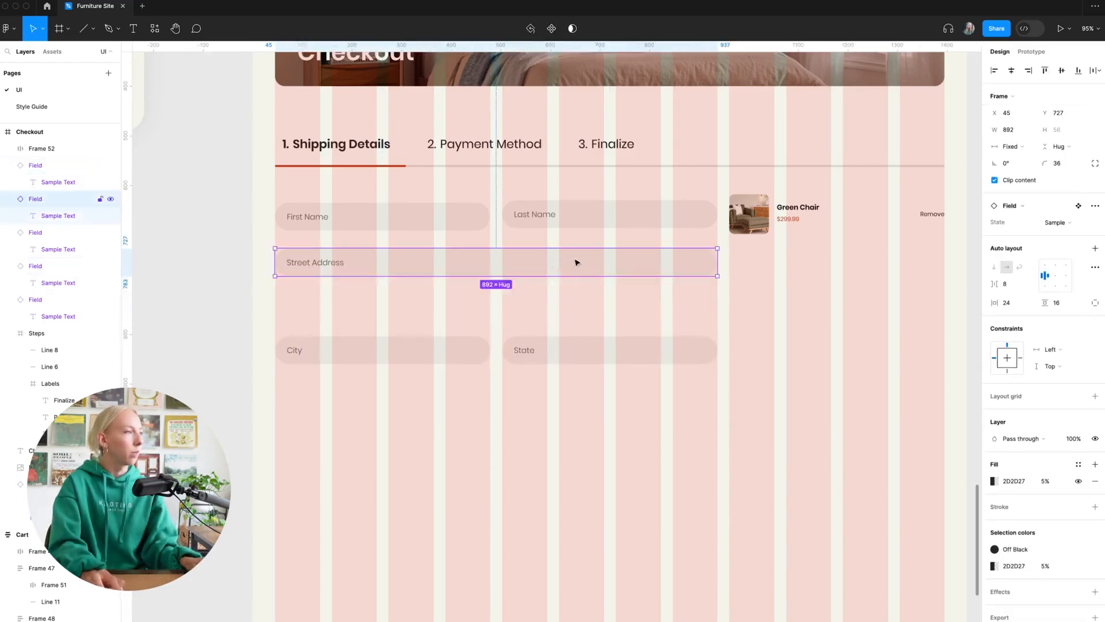
{"action": "left_click_drag", "start_coordinate": [575, 260], "coordinate": [578, 306]}
{"action": "double_click", "coordinate": [320, 307]}
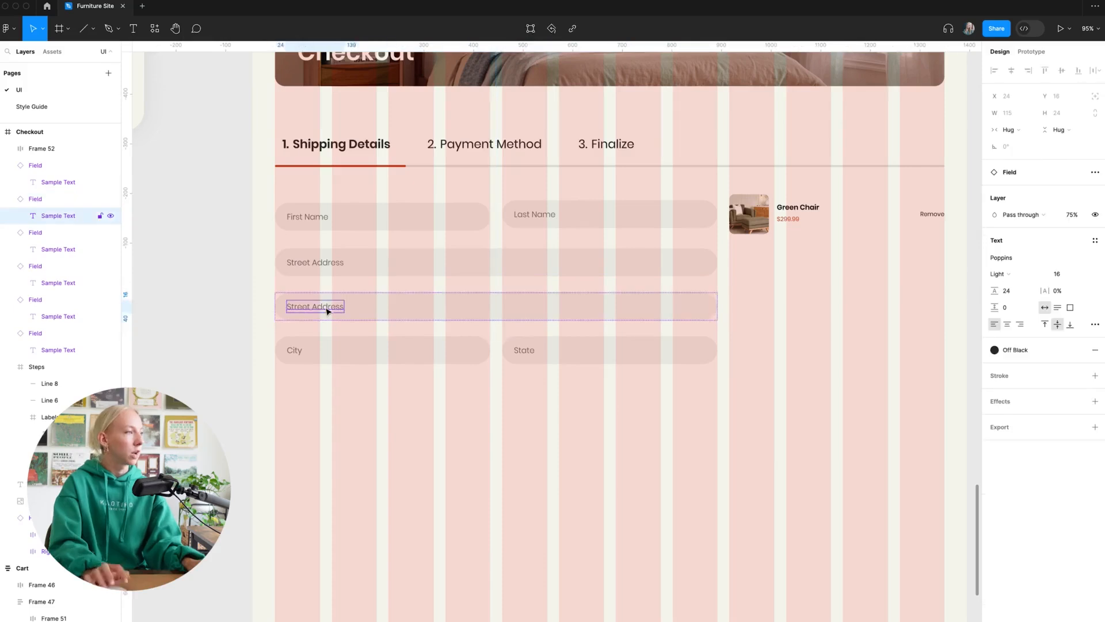
{"action": "double_click", "coordinate": [326, 307]}
{"action": "type", "text": "Apt"}
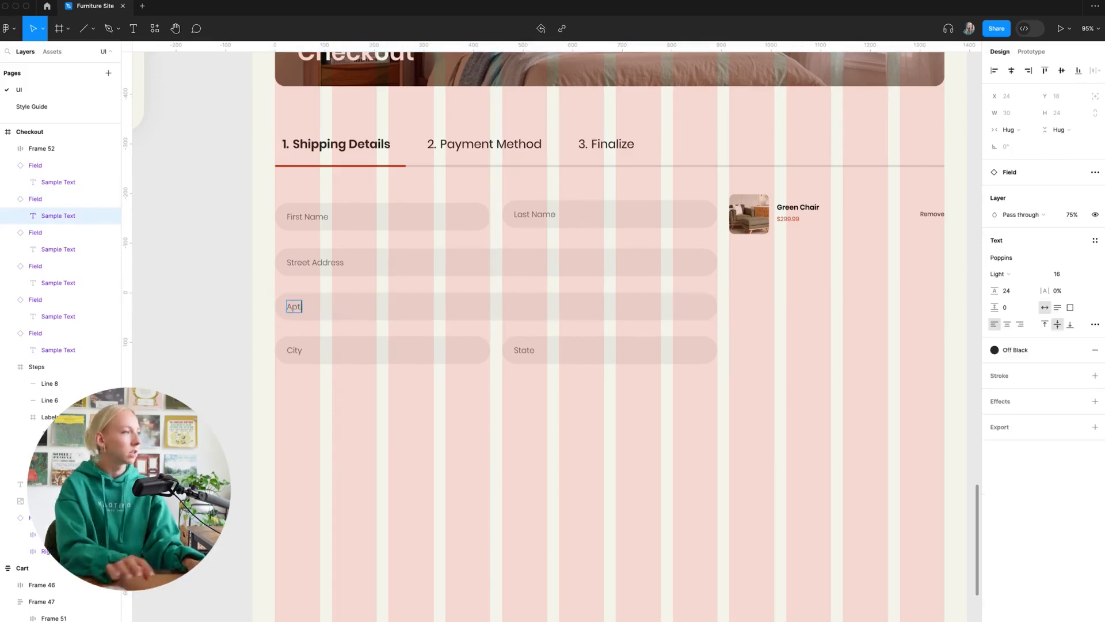
{"action": "type", "text": "."}
{"action": "left_click", "coordinate": [436, 388]}
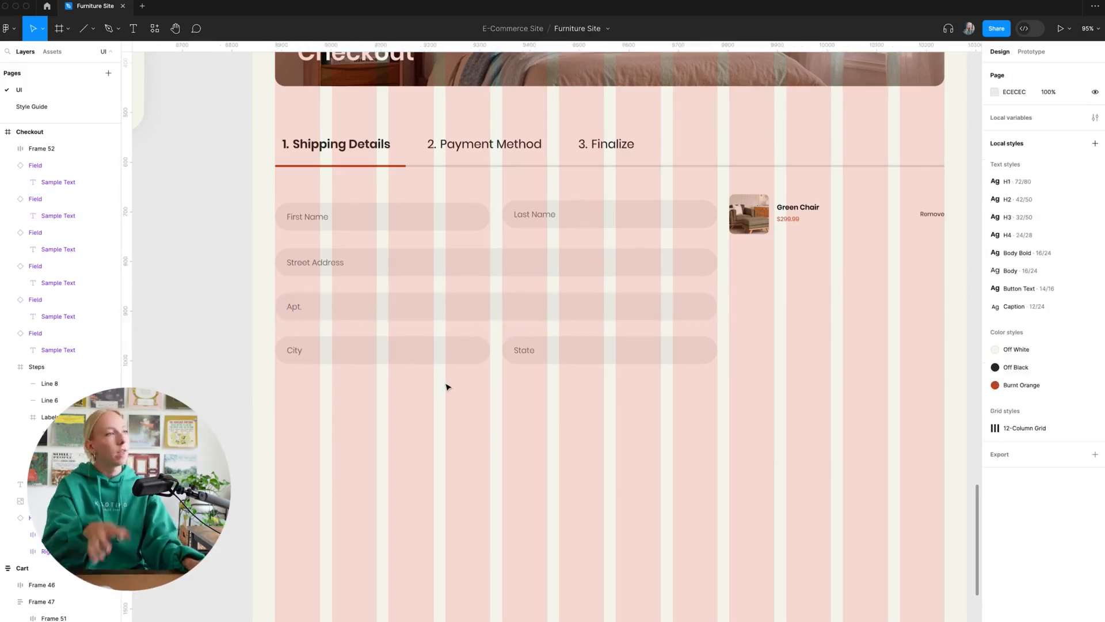
- Hide the 12-column grid on the Checkout frame
{"action": "scroll", "coordinate": [448, 387], "scroll_direction": "down", "scroll_amount": 5}
{"action": "scroll", "coordinate": [593, 291], "scroll_direction": "up", "scroll_amount": 4}
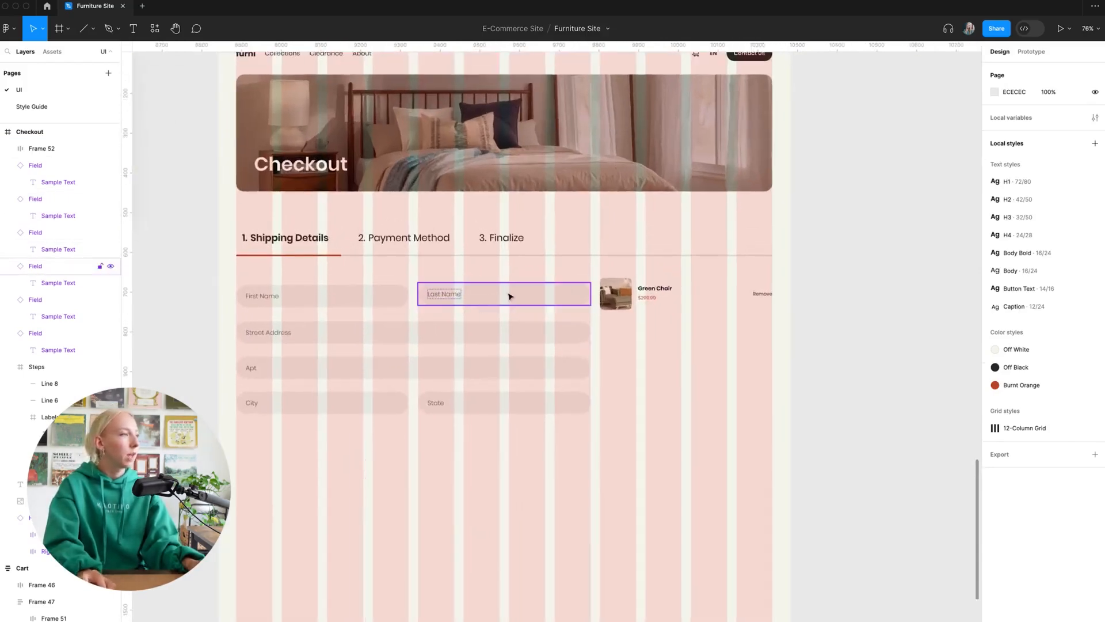
{"action": "scroll", "coordinate": [561, 294], "scroll_direction": "down", "scroll_amount": 2}
{"action": "left_click", "coordinate": [322, 92]}
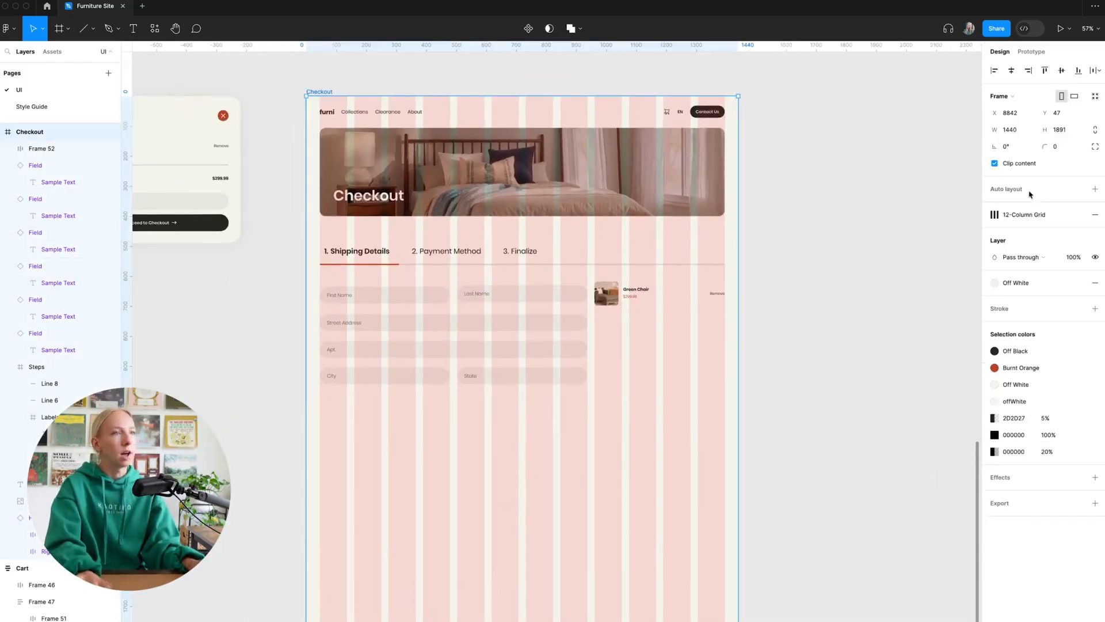
{"action": "left_click", "coordinate": [1063, 215]}
{"action": "left_click", "coordinate": [708, 326]}
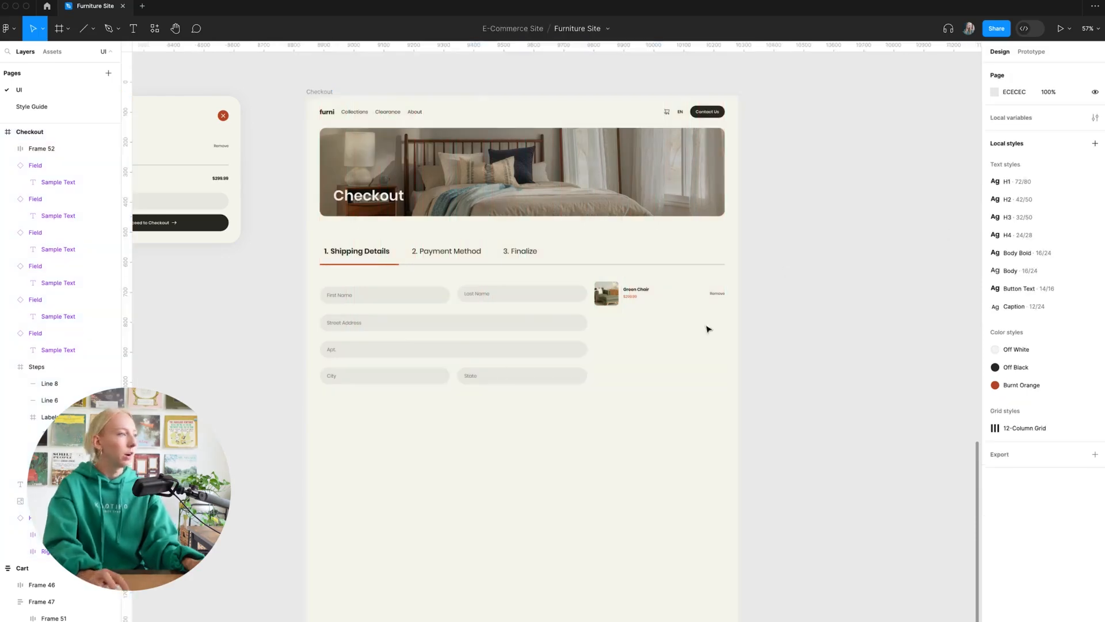
- Duplicate the City field directly below itself and label the copy ZIP
{"action": "scroll", "coordinate": [449, 360], "scroll_direction": "up", "scroll_amount": 3}
{"action": "scroll", "coordinate": [742, 313], "scroll_direction": "down", "scroll_amount": 2}
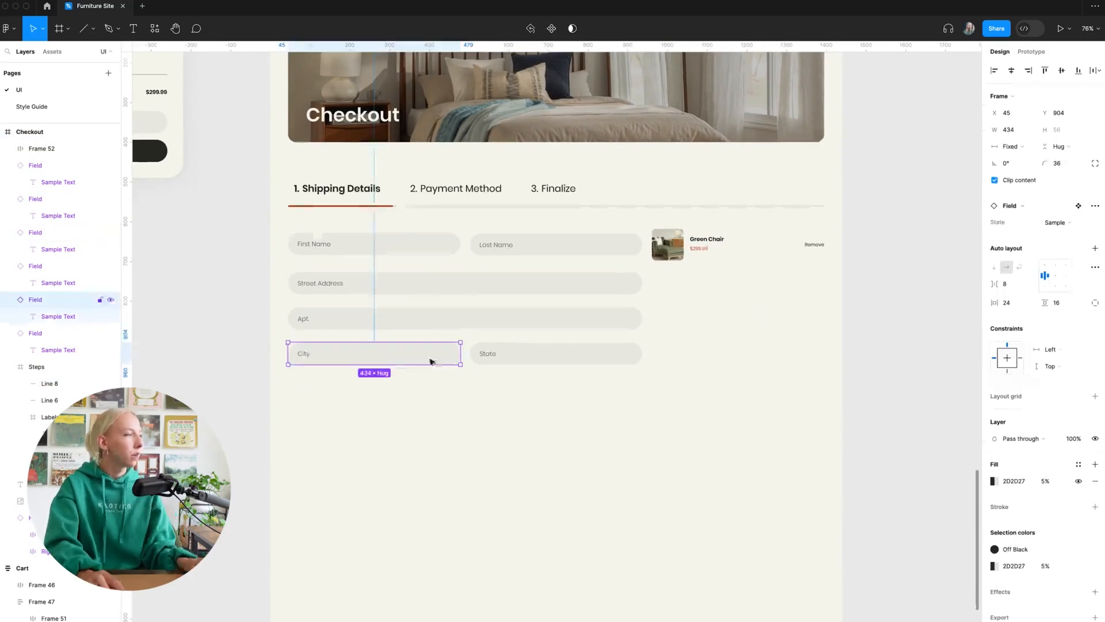
{"action": "left_click_drag", "start_coordinate": [430, 360], "coordinate": [429, 395]}
{"action": "double_click", "coordinate": [305, 389]}
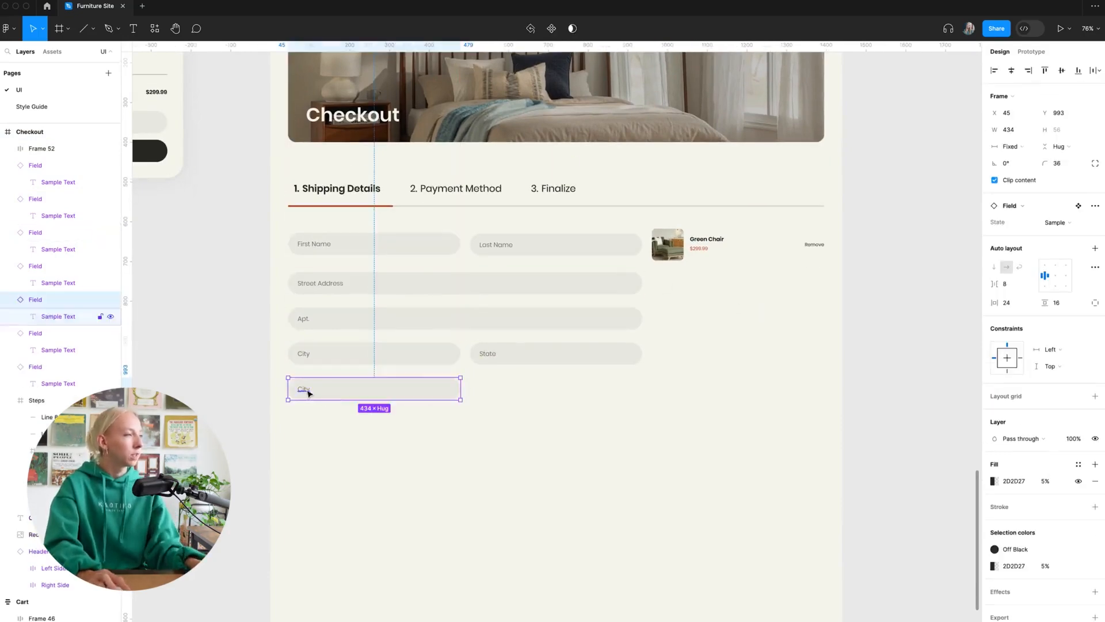
{"action": "double_click", "coordinate": [306, 389]}
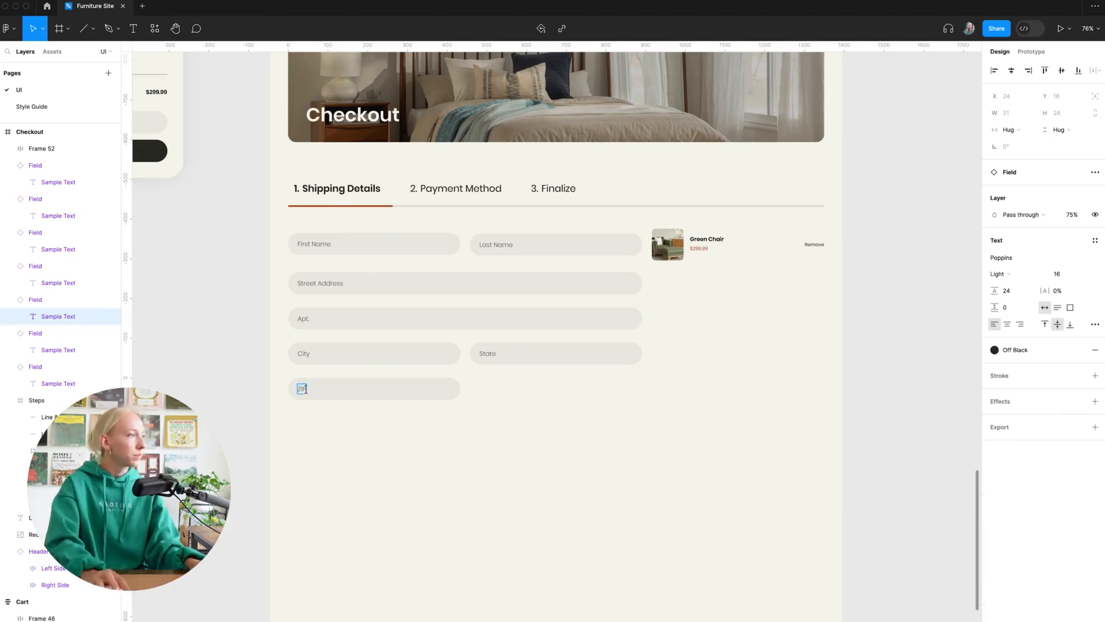
{"action": "left_click", "coordinate": [459, 483]}
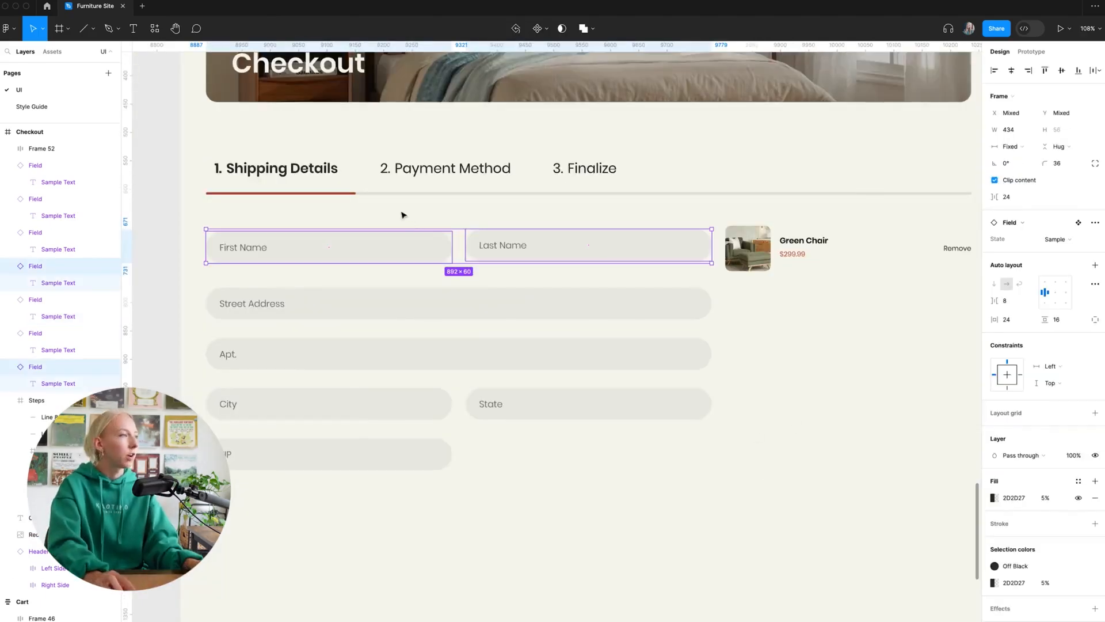
- Align the First Name and Last Name fields on their vertical centers
{"action": "left_click_drag", "start_coordinate": [404, 216], "coordinate": [503, 261]}
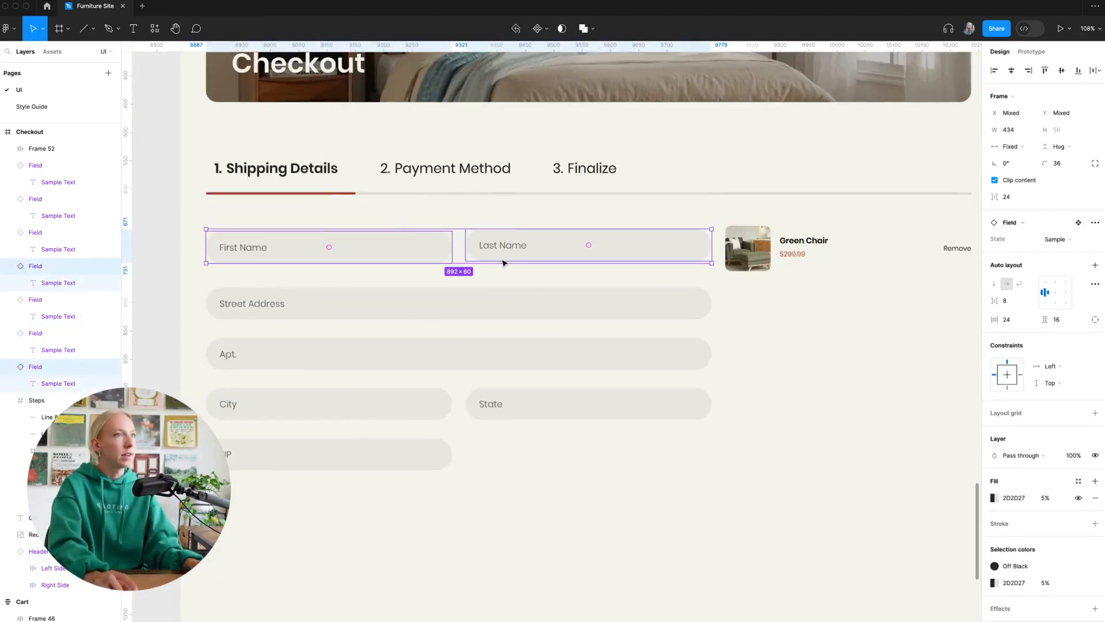
{"action": "left_click", "coordinate": [1065, 72]}
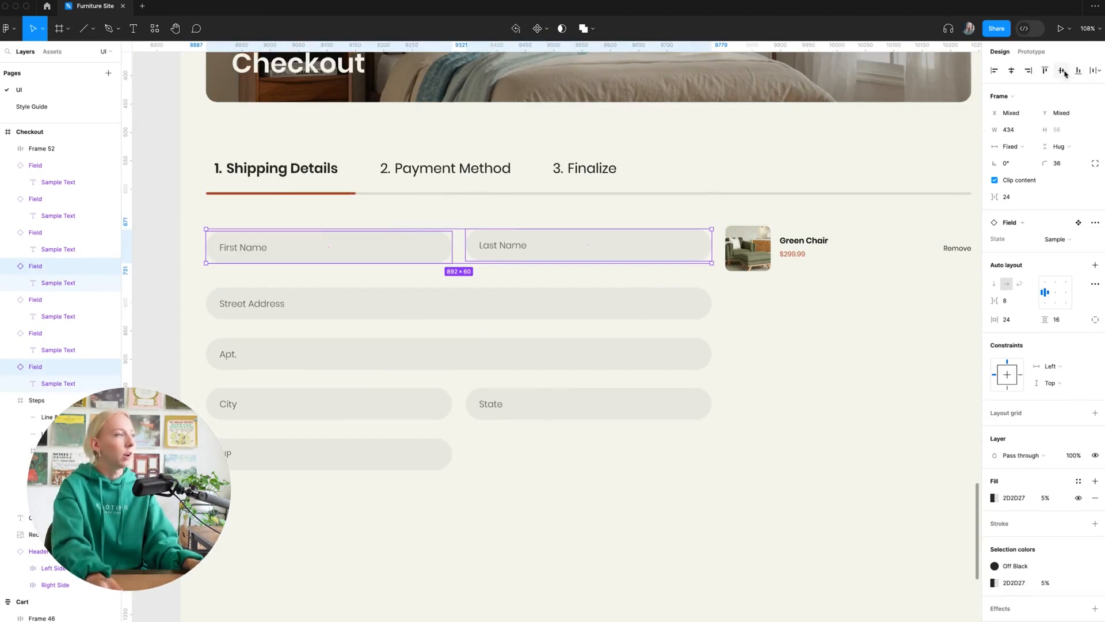
{"action": "left_click_drag", "start_coordinate": [438, 377], "coordinate": [516, 420]}
{"action": "left_click", "coordinate": [516, 455]}
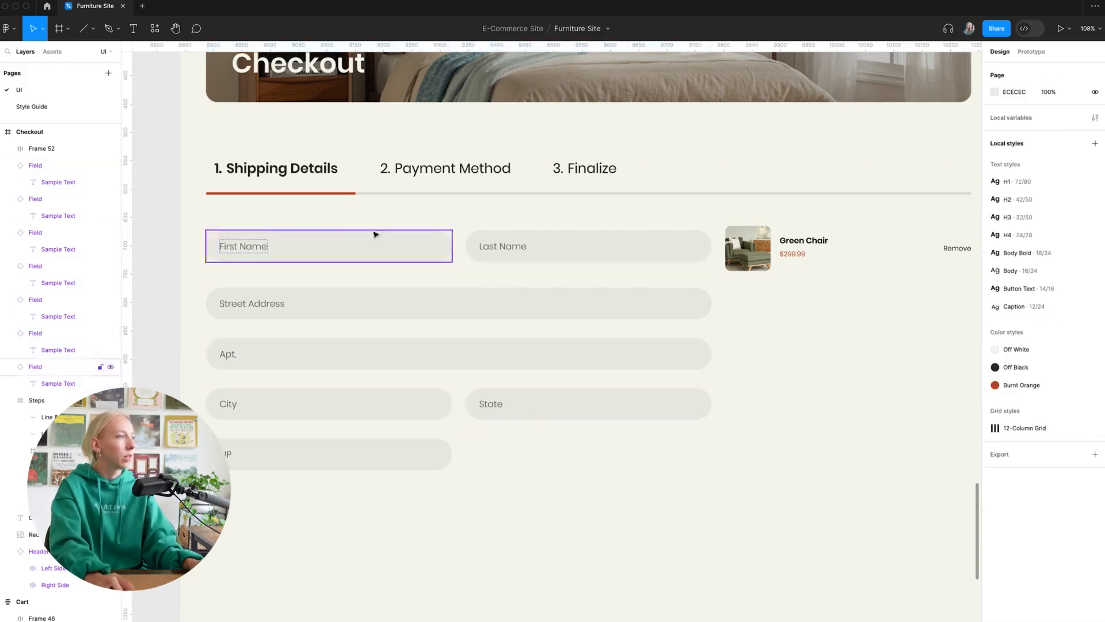
- Group First Name with Last Name, and City with State, as two separate row groups
{"action": "left_click_drag", "start_coordinate": [349, 219], "coordinate": [534, 262]}
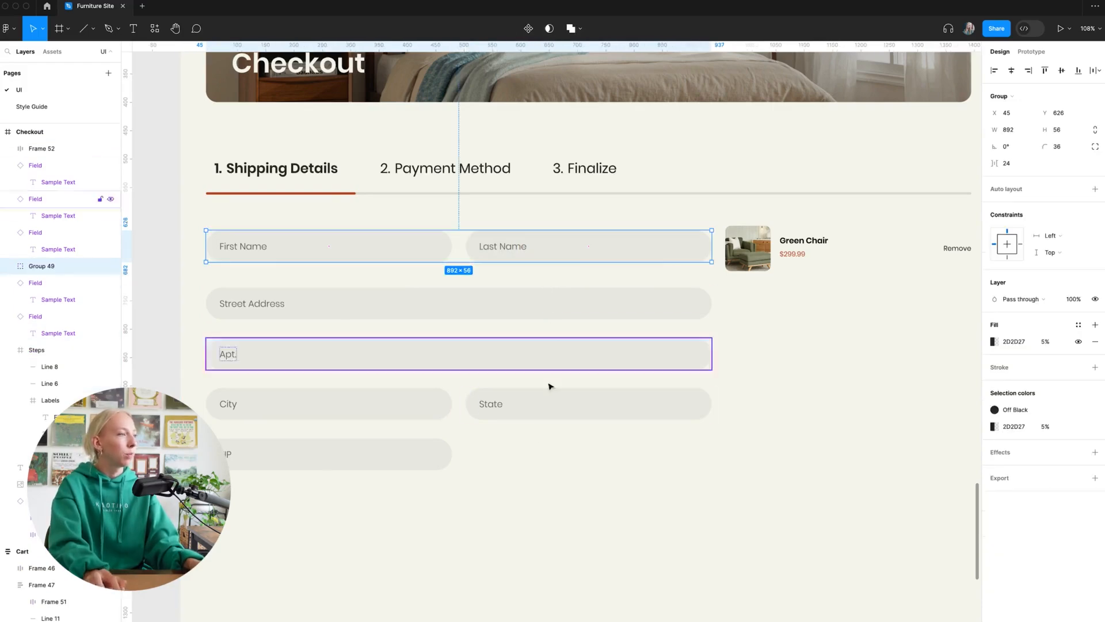
{"action": "left_click_drag", "start_coordinate": [533, 443], "coordinate": [513, 420]}
{"action": "left_click", "coordinate": [571, 500]}
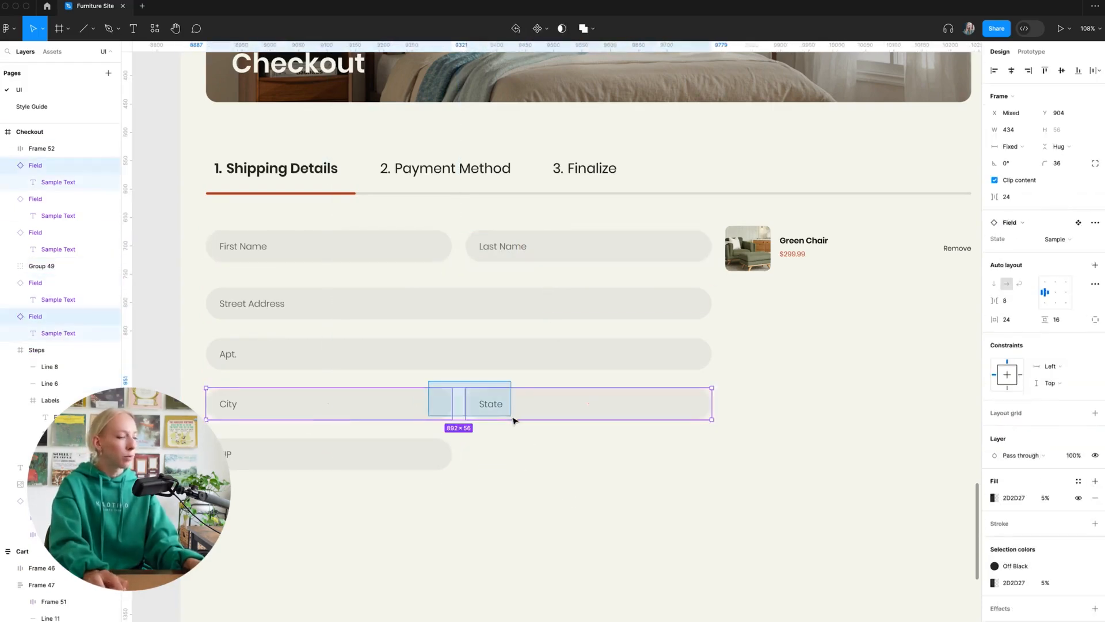
{"action": "key", "text": "ctrl+g"}
{"action": "left_click", "coordinate": [573, 485]}
- Distribute the five form rows evenly with a vertical spacing of 32
{"action": "left_click_drag", "start_coordinate": [314, 223], "coordinate": [546, 495]}
{"action": "left_click", "coordinate": [703, 461]}
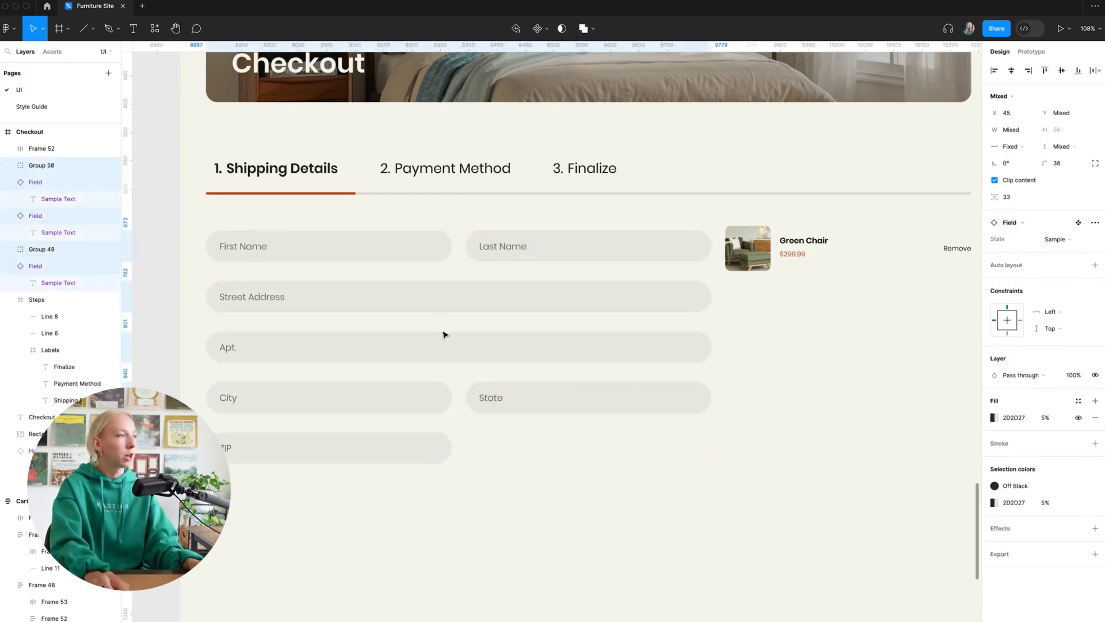
{"action": "left_click", "coordinate": [1016, 199]}
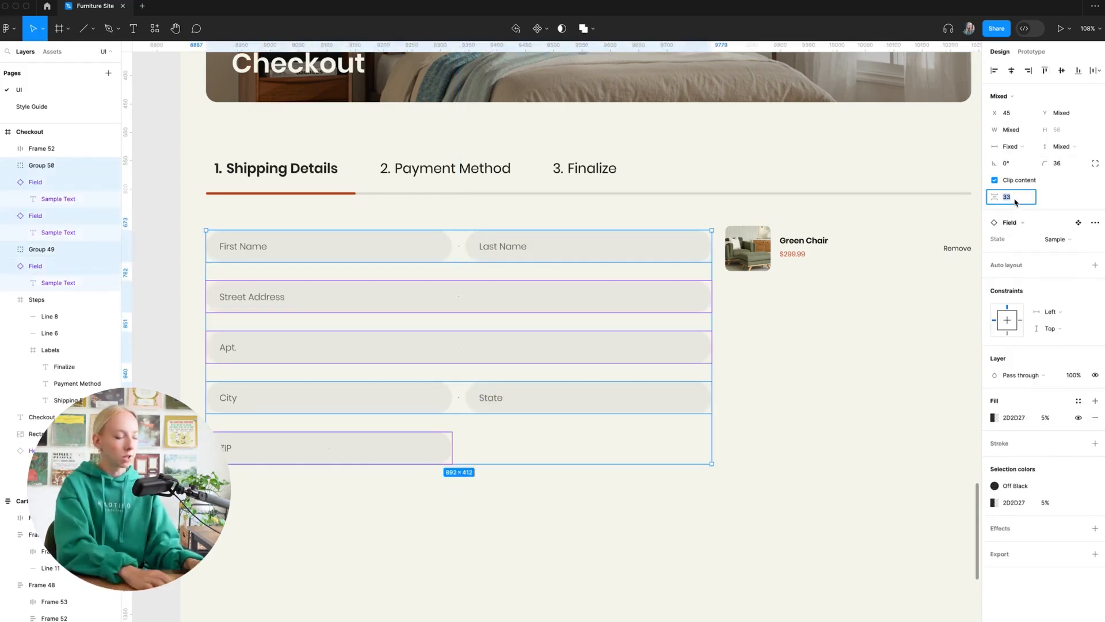
{"action": "key", "text": "Return"}
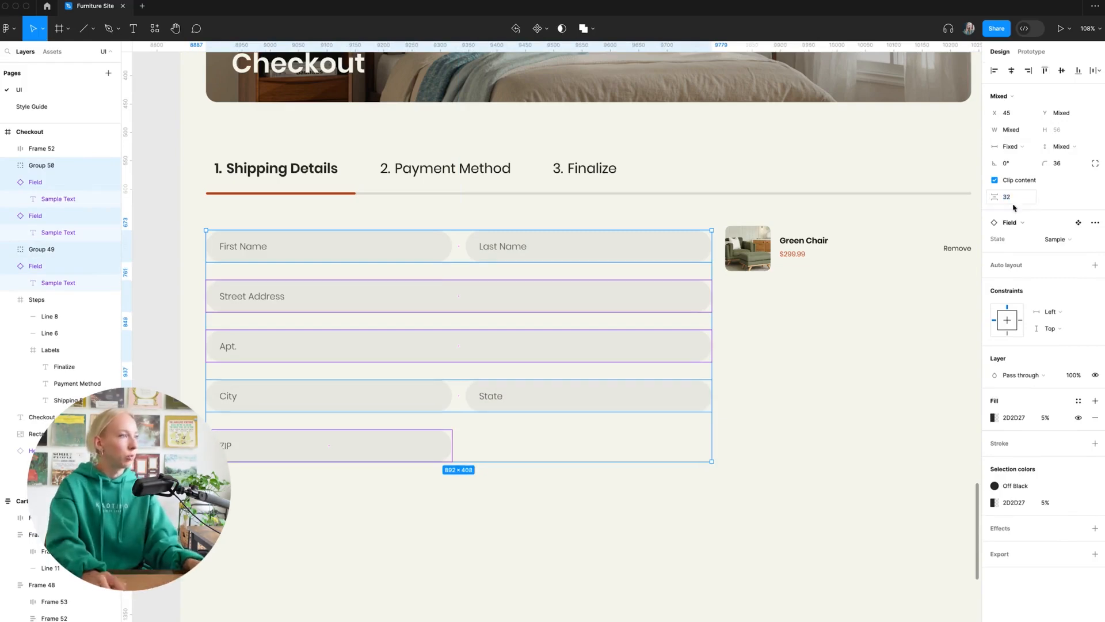
{"action": "left_click", "coordinate": [547, 518]}
- Move the Green Chair item row down to leave space above it beside the shipping form
{"action": "scroll", "coordinate": [547, 515], "scroll_direction": "down", "scroll_amount": 5}
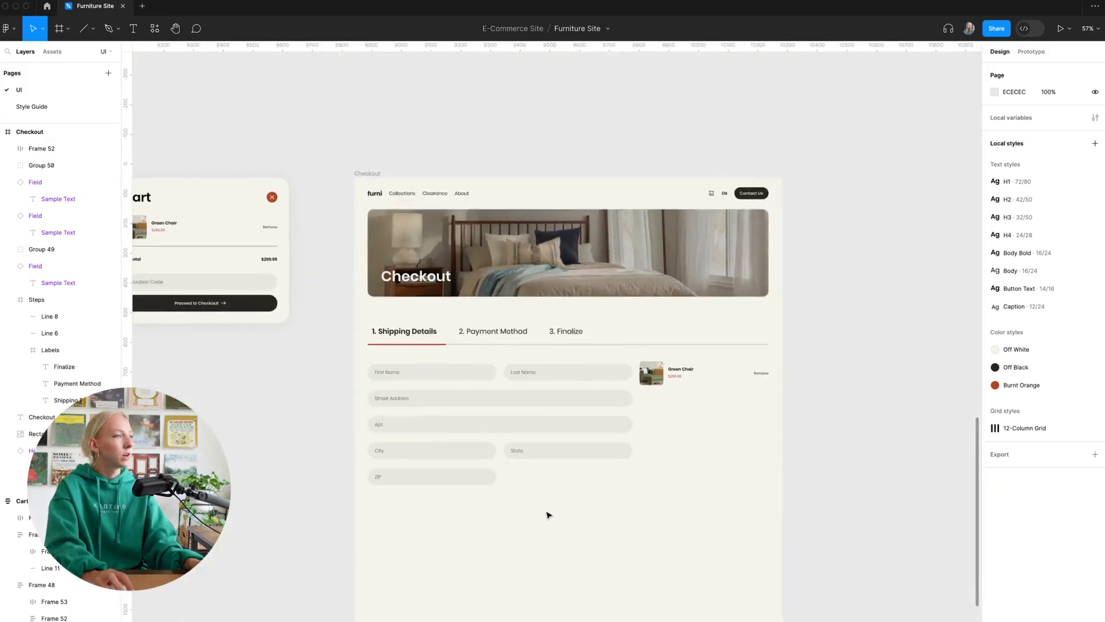
{"action": "scroll", "coordinate": [548, 512], "scroll_direction": "up", "scroll_amount": 2}
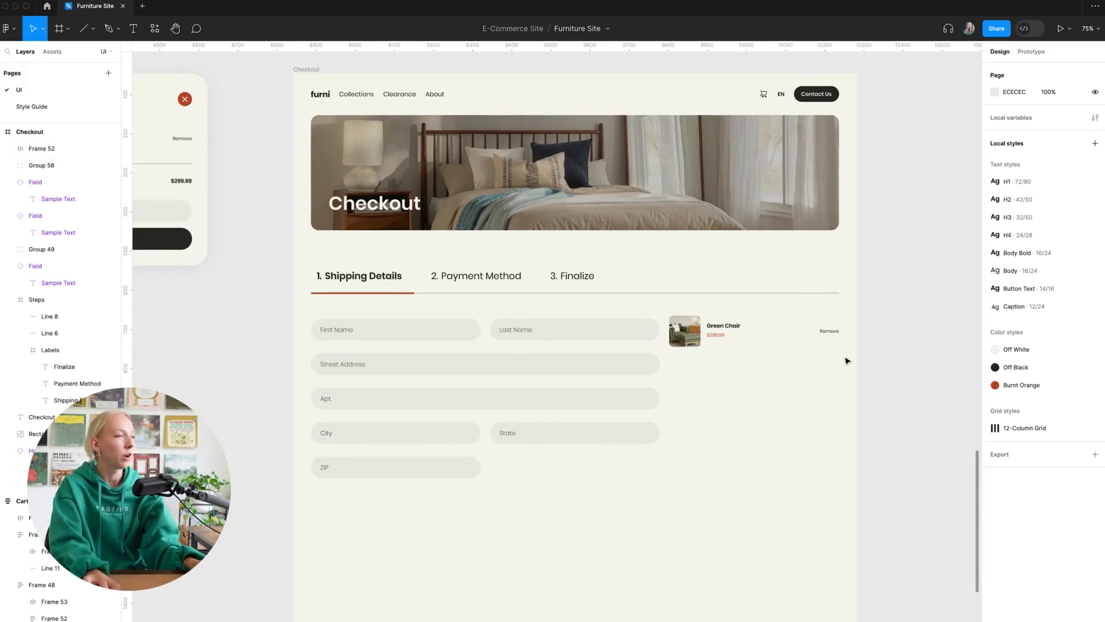
{"action": "scroll", "coordinate": [846, 360], "scroll_direction": "up", "scroll_amount": 4}
{"action": "left_click", "coordinate": [556, 341]}
{"action": "scroll", "coordinate": [555, 343], "scroll_direction": "right", "scroll_amount": 2}
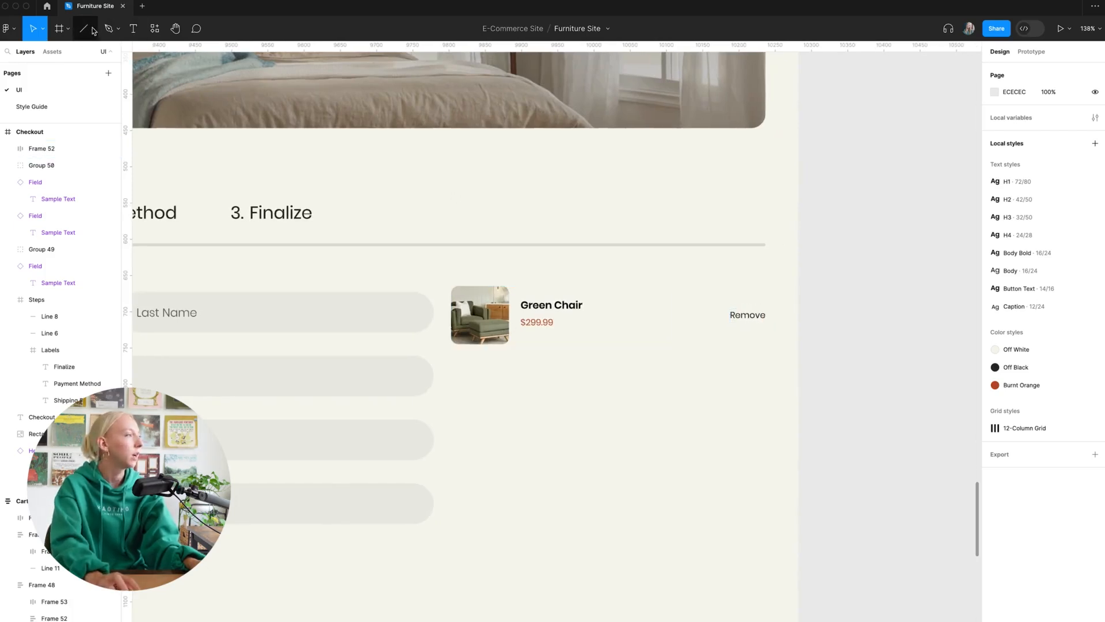
{"action": "left_click", "coordinate": [549, 314]}
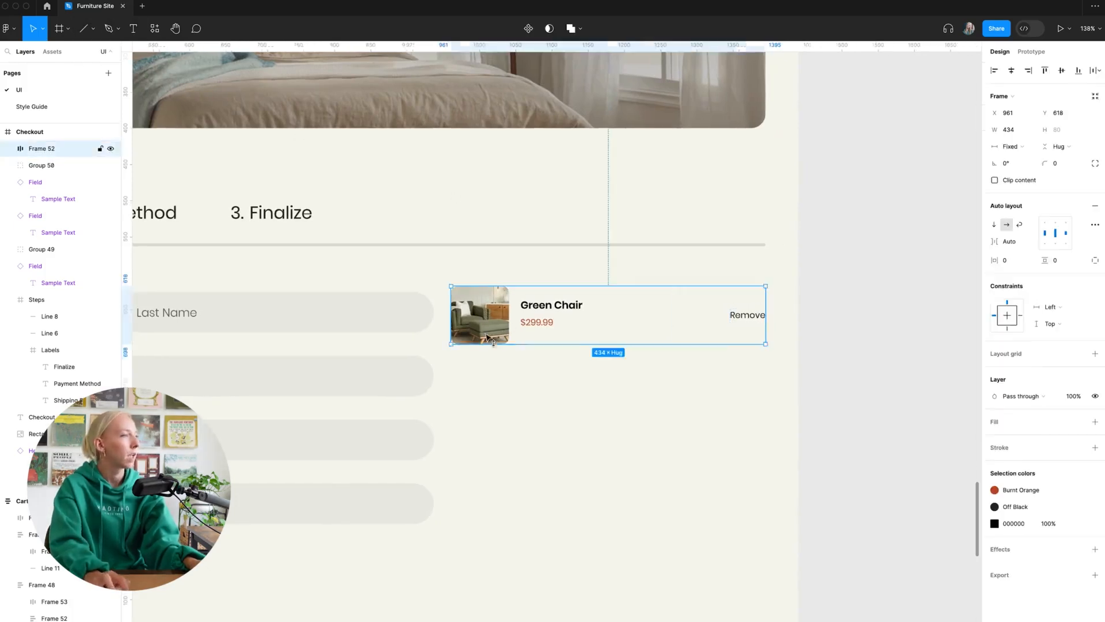
{"action": "scroll", "coordinate": [615, 261], "scroll_direction": "down", "scroll_amount": 4}
{"action": "scroll", "coordinate": [615, 260], "scroll_direction": "left", "scroll_amount": 3}
- Copy the "1. Shipping Details" label and place the copy above the Green Chair item
{"action": "left_click", "coordinate": [326, 237], "text": "super"}
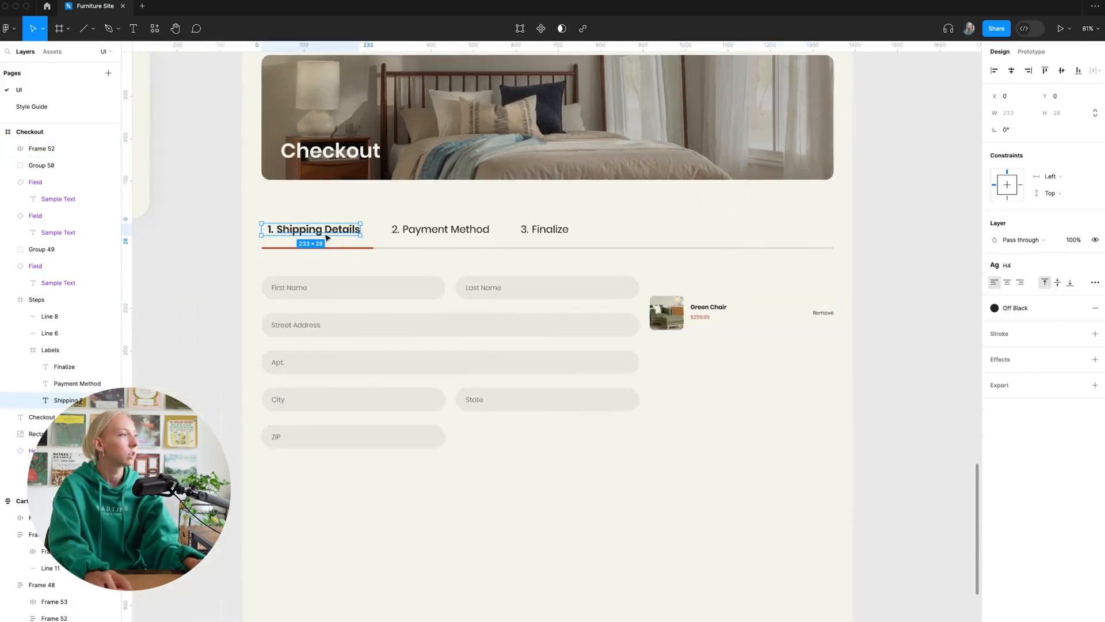
{"action": "left_click", "coordinate": [767, 278]}
{"action": "scroll", "coordinate": [767, 278], "scroll_direction": "up", "scroll_amount": 2}
{"action": "scroll", "coordinate": [767, 278], "scroll_direction": "up", "scroll_amount": 3}
{"action": "key", "text": "super+v"}
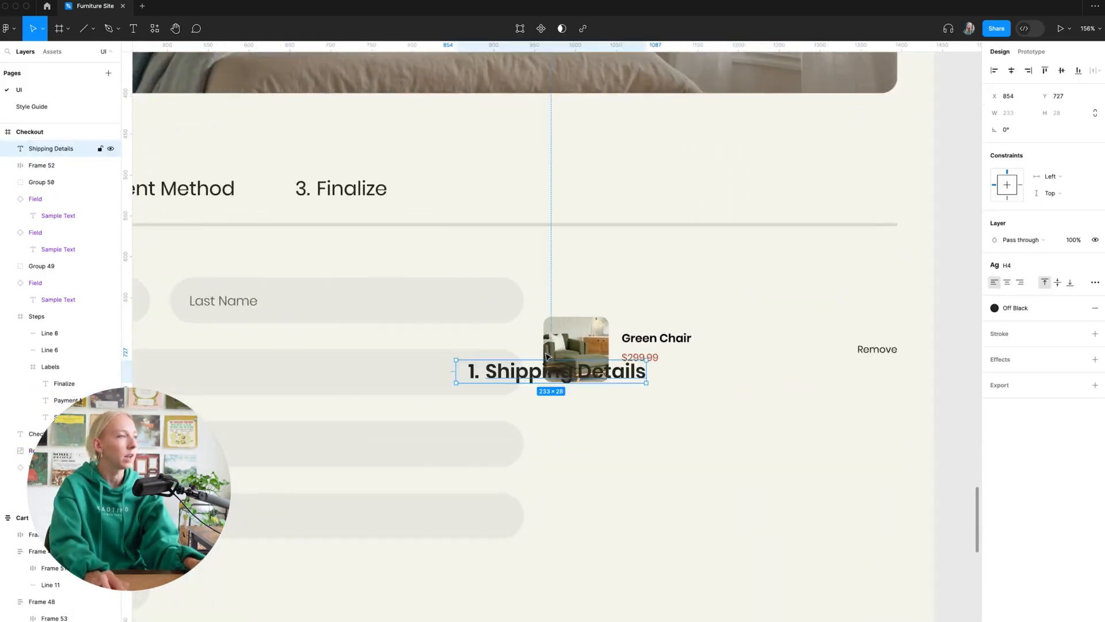
{"action": "left_click_drag", "start_coordinate": [522, 378], "coordinate": [620, 270]}
- Change the copied label's text to "Cart Summary" and line up its left edge with the chair image
{"action": "double_click", "coordinate": [624, 267]}
{"action": "key", "text": "super+a"}
{"action": "key", "text": "BackSpace"}
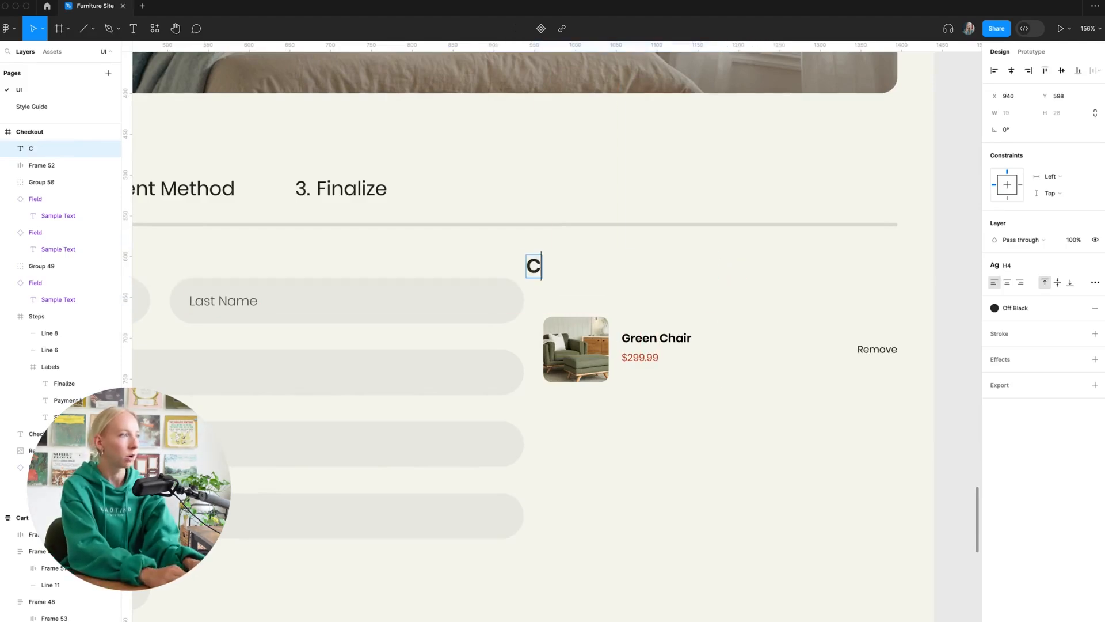
{"action": "type", "text": "Cart Summary"}
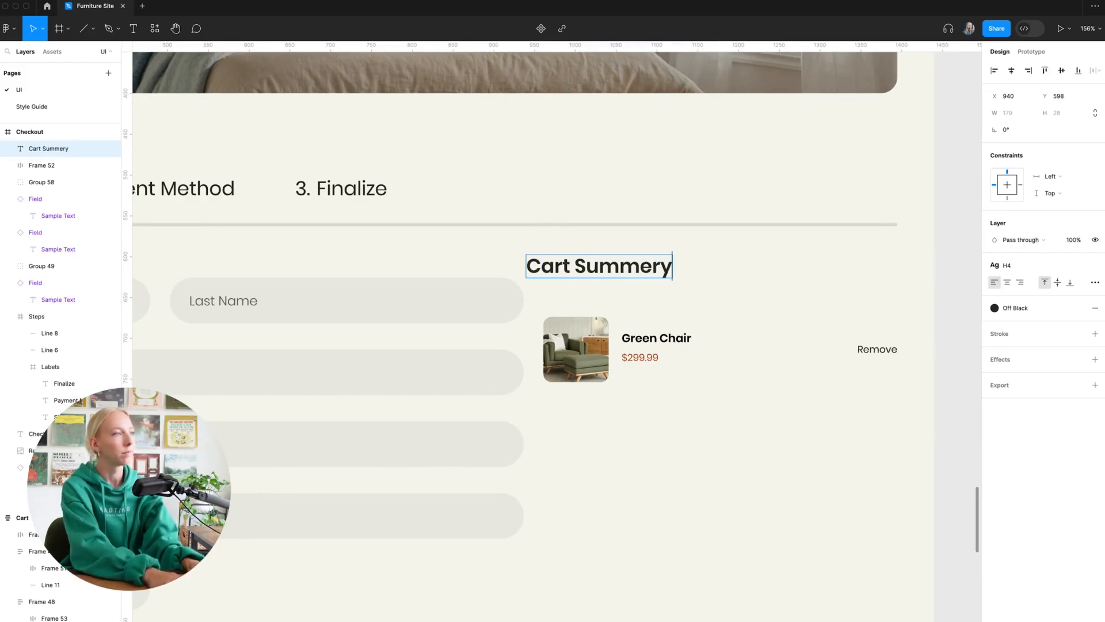
{"action": "left_click", "coordinate": [673, 434]}
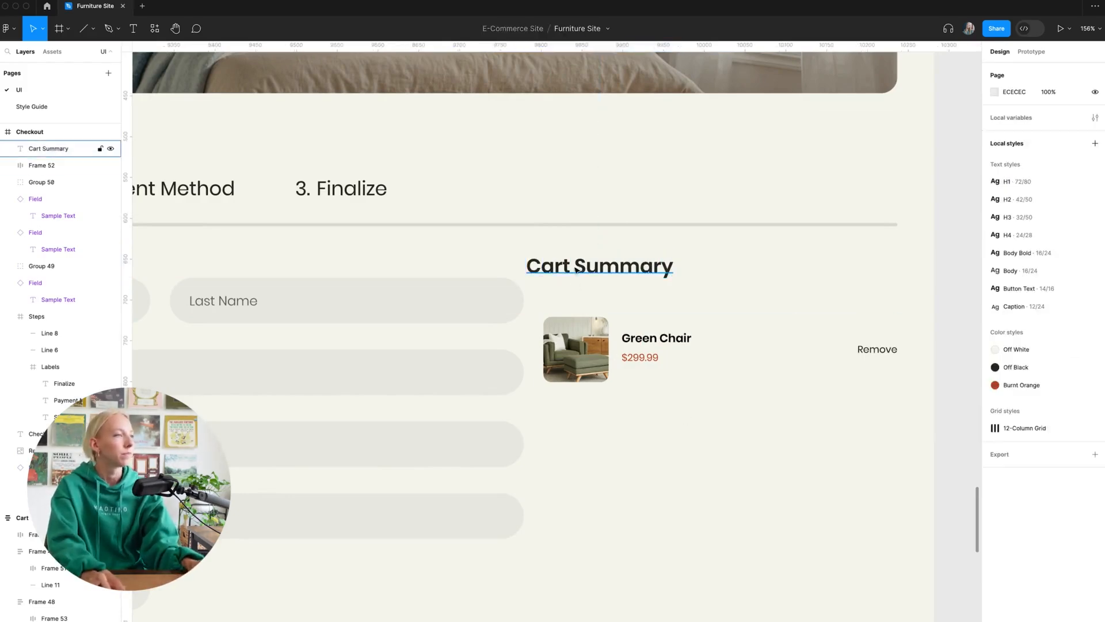
{"action": "left_click_drag", "start_coordinate": [577, 267], "coordinate": [595, 266]}
{"action": "left_click", "coordinate": [747, 289]}
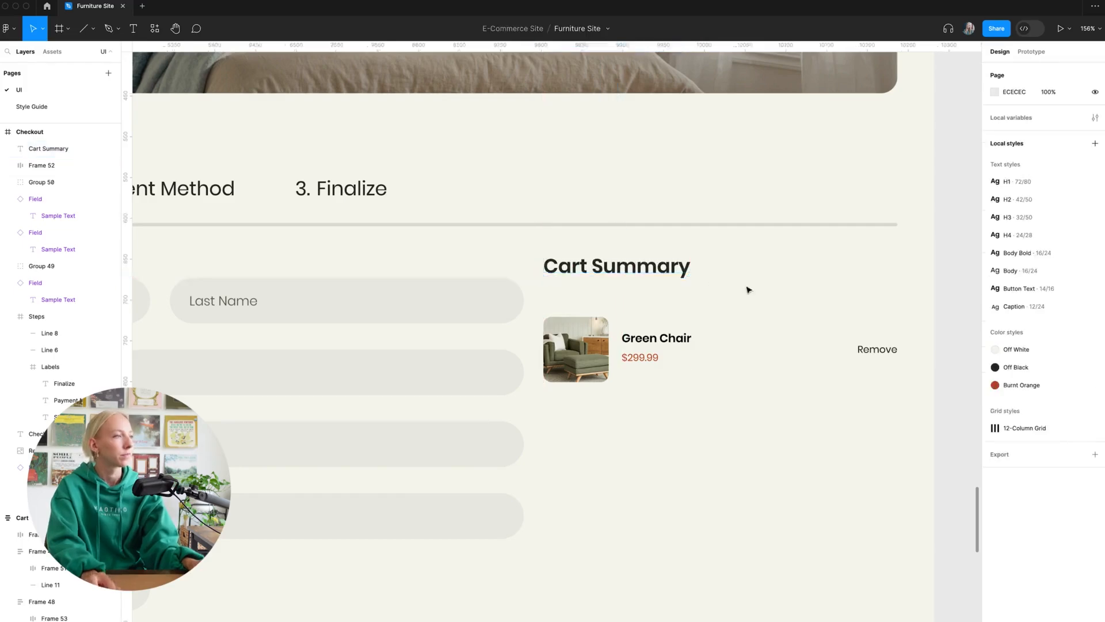
- Wrap all five rows of shipping form fields in a single frame
{"action": "scroll", "coordinate": [747, 289], "scroll_direction": "down", "scroll_amount": 5}
{"action": "left_click", "coordinate": [545, 288]}
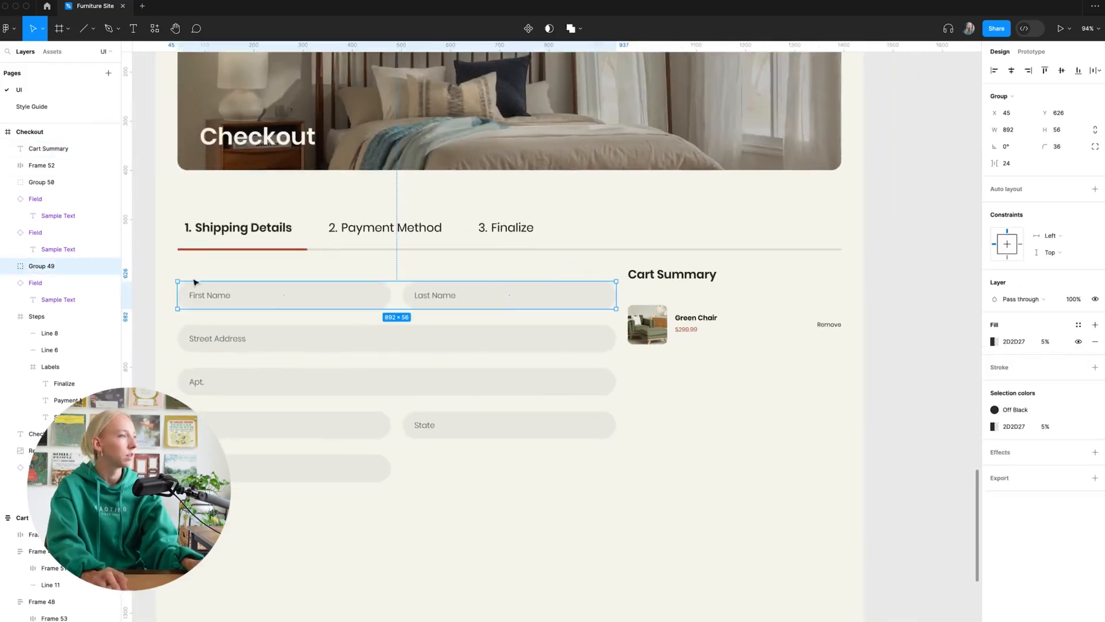
{"action": "left_click_drag", "start_coordinate": [194, 282], "coordinate": [524, 499]}
{"action": "right_click", "coordinate": [522, 348]}
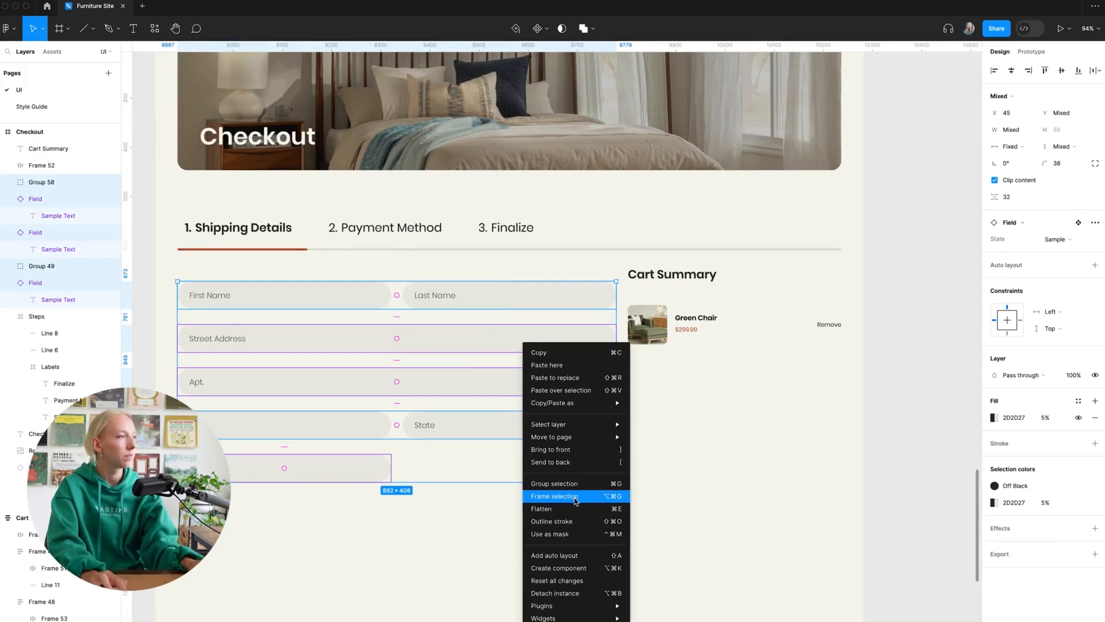
{"action": "left_click", "coordinate": [576, 496]}
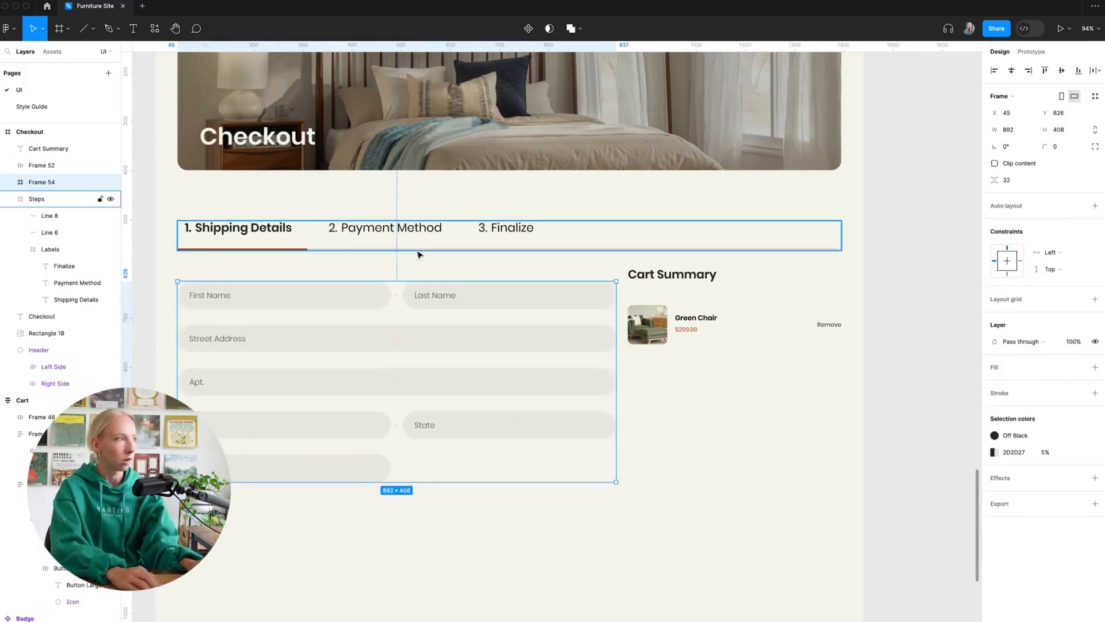
- Move the Cart Summary heading down level with the First Name row, with the Green Chair item just below it
{"action": "left_click_drag", "start_coordinate": [665, 275], "coordinate": [666, 333]}
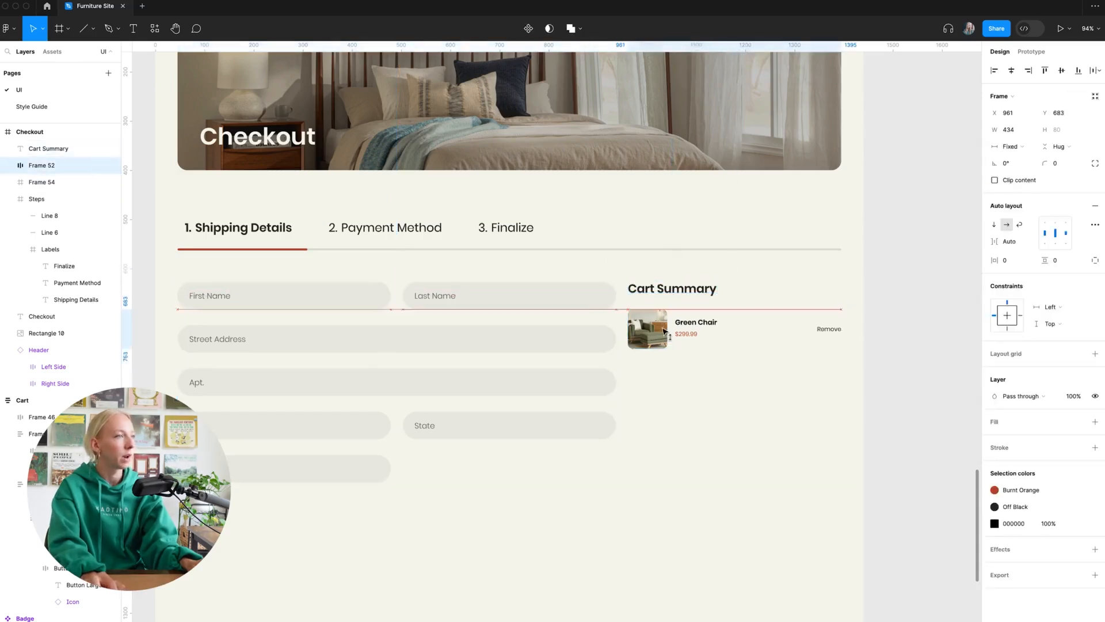
{"action": "left_click", "coordinate": [736, 462]}
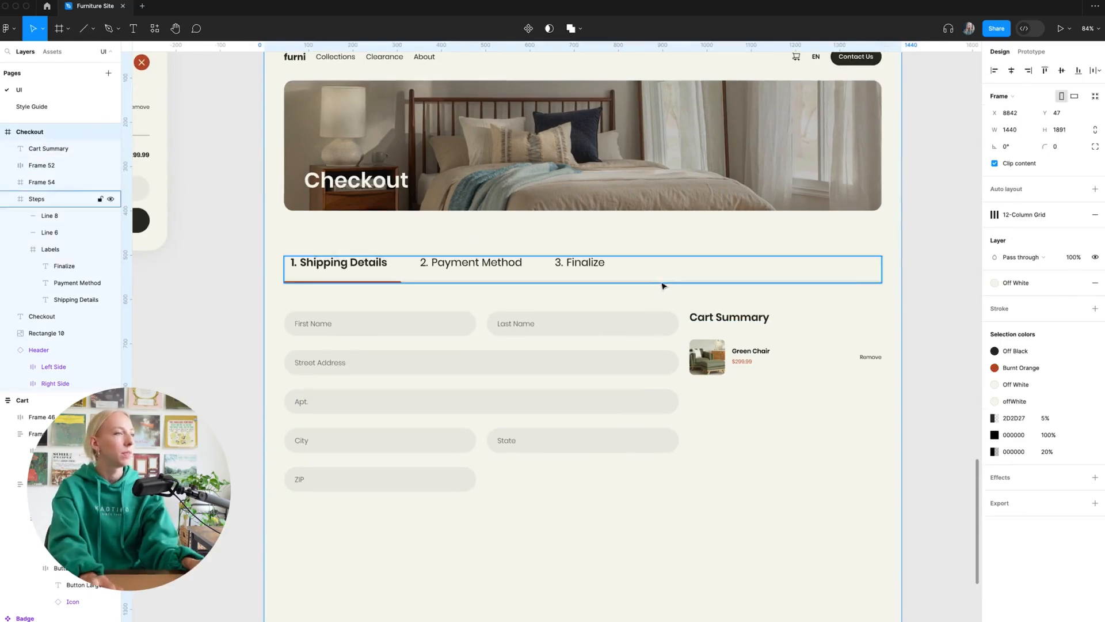
- Narrow the Steps frame and its grey divider line to a width of 892, matching the form fields
{"action": "left_click", "coordinate": [686, 282], "text": "super"}
{"action": "left_click_drag", "start_coordinate": [883, 281], "coordinate": [675, 285]}
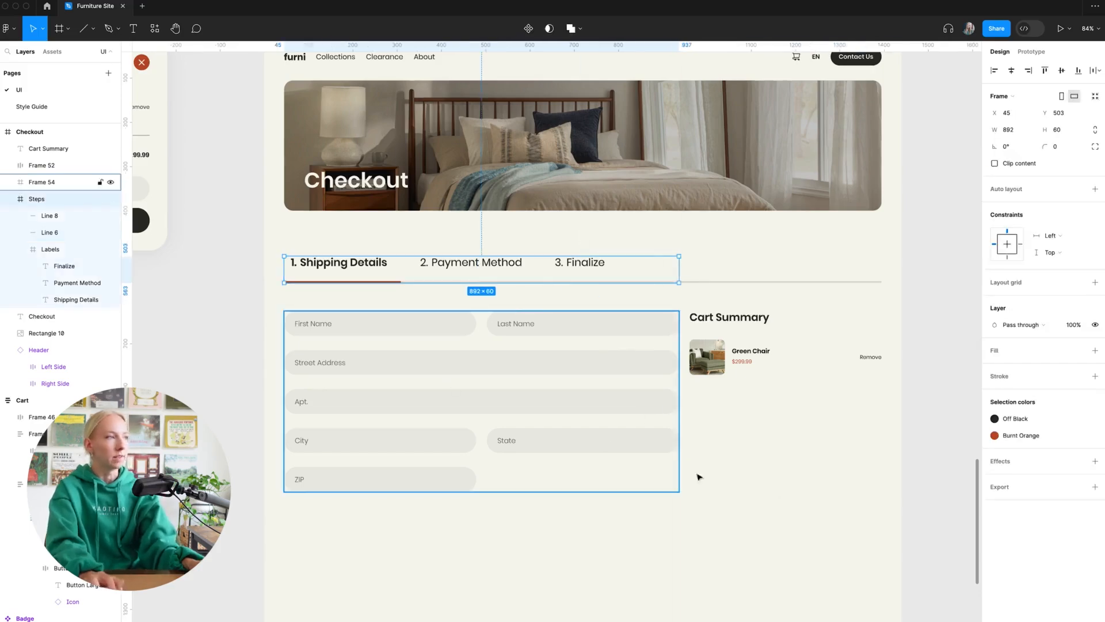
{"action": "left_click", "coordinate": [696, 412]}
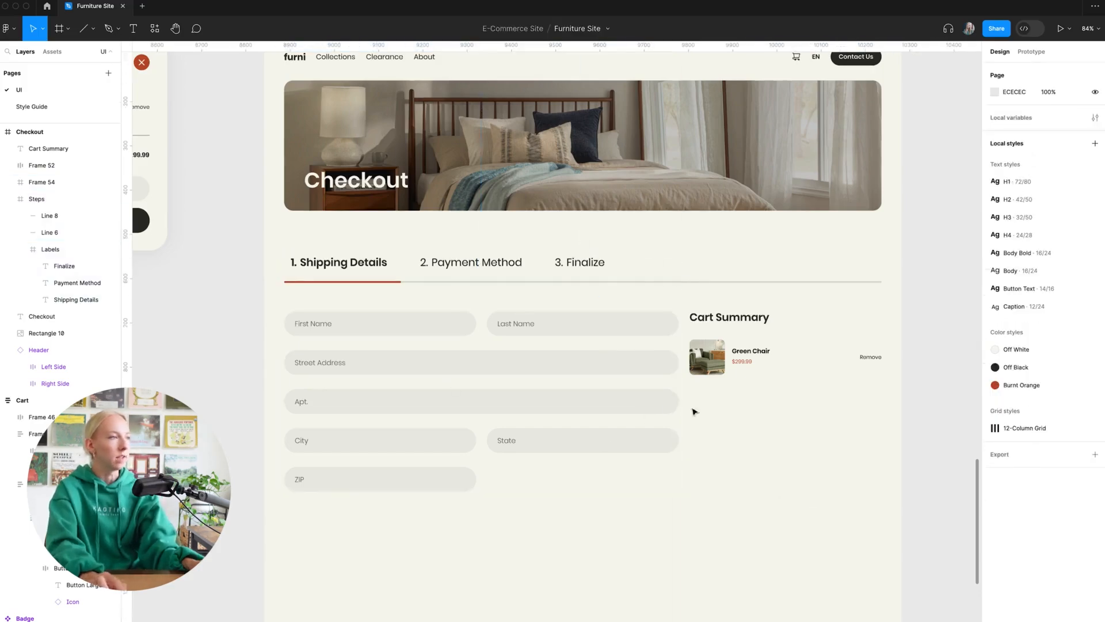
{"action": "left_click", "coordinate": [859, 282], "text": "super"}
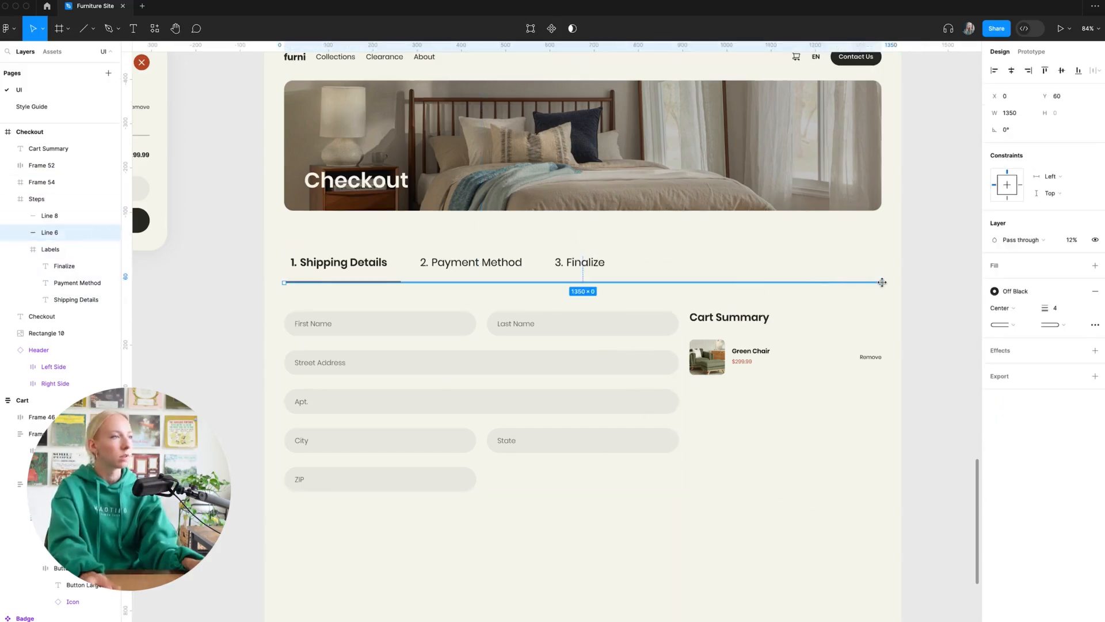
{"action": "left_click_drag", "start_coordinate": [882, 282], "coordinate": [679, 288]}
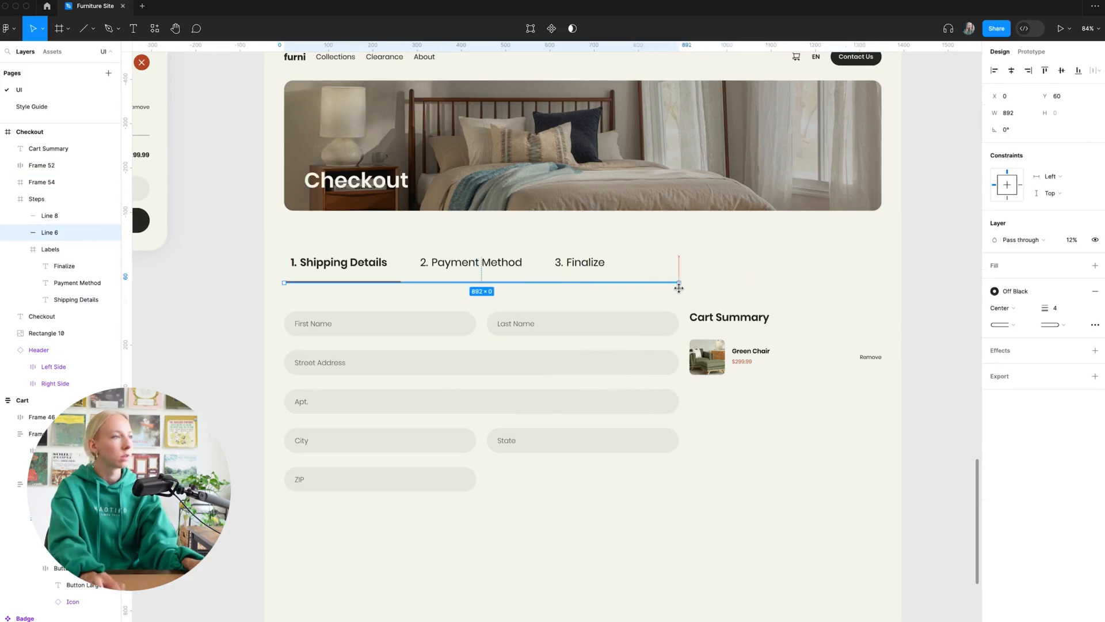
{"action": "left_click", "coordinate": [737, 280]}
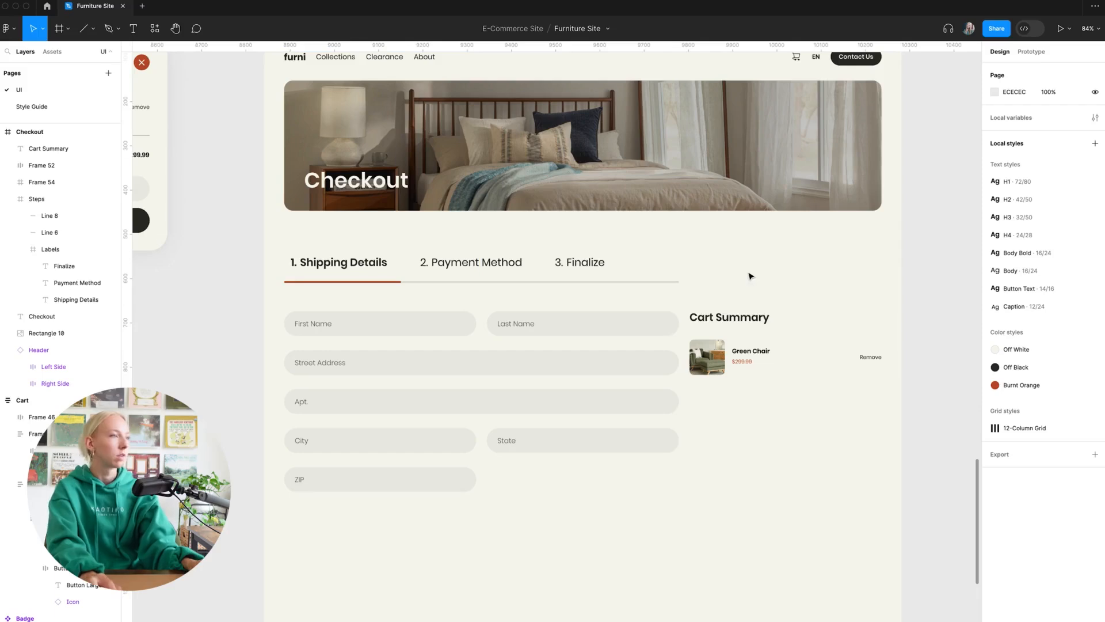
- Move the Cart Summary heading up so it sits level with the step tab labels
{"action": "left_click", "coordinate": [644, 325]}
{"action": "left_click", "coordinate": [800, 288]}
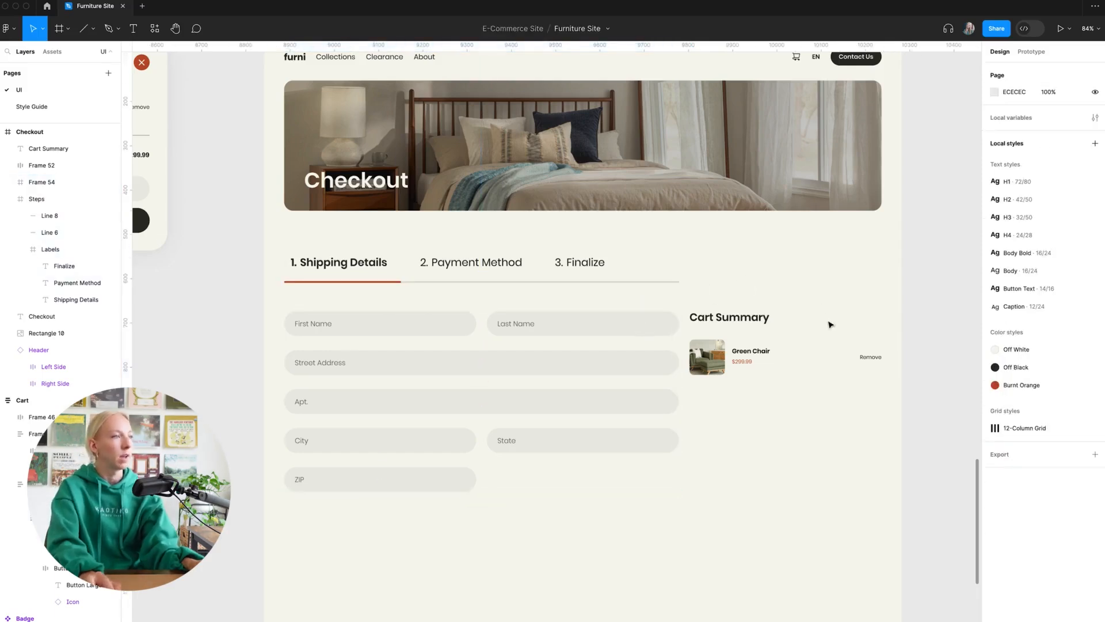
{"action": "left_click_drag", "start_coordinate": [762, 318], "coordinate": [762, 264]}
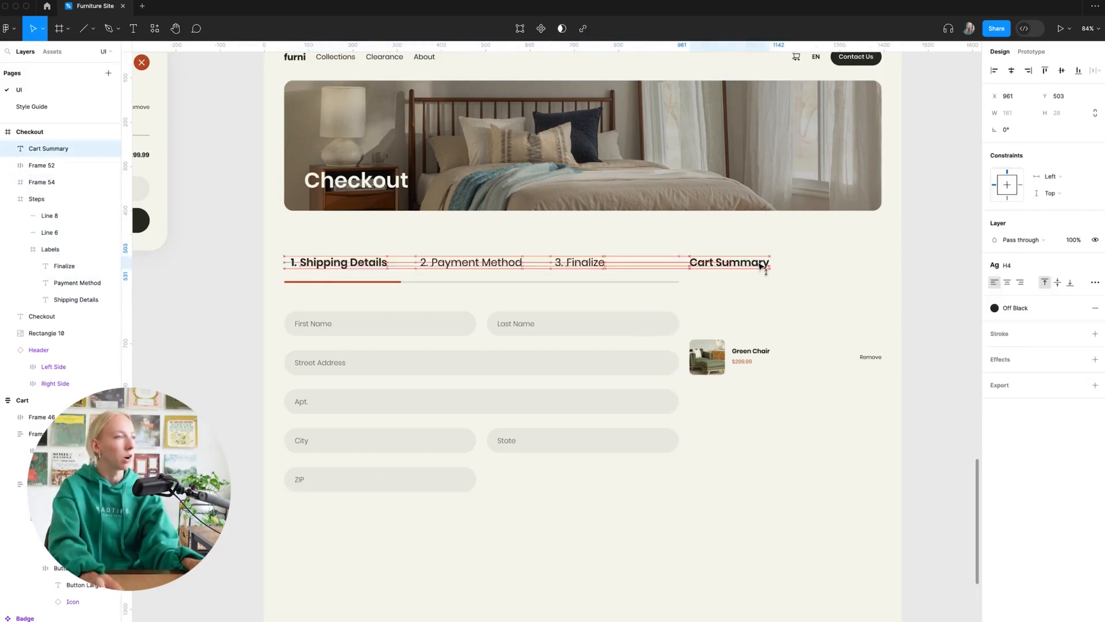
{"action": "left_click", "coordinate": [873, 297]}
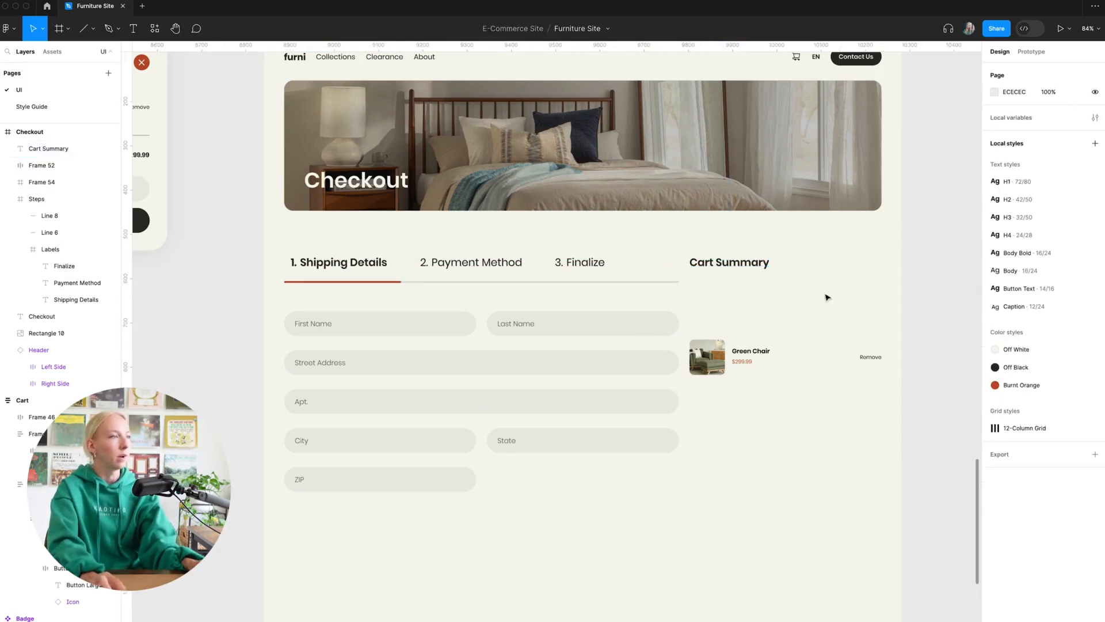
- Duplicate the grey divider line under the Cart Summary heading and shorten it to the summary column's width
{"action": "scroll", "coordinate": [747, 292], "scroll_direction": "up", "scroll_amount": 3}
{"action": "left_click", "coordinate": [550, 282]}
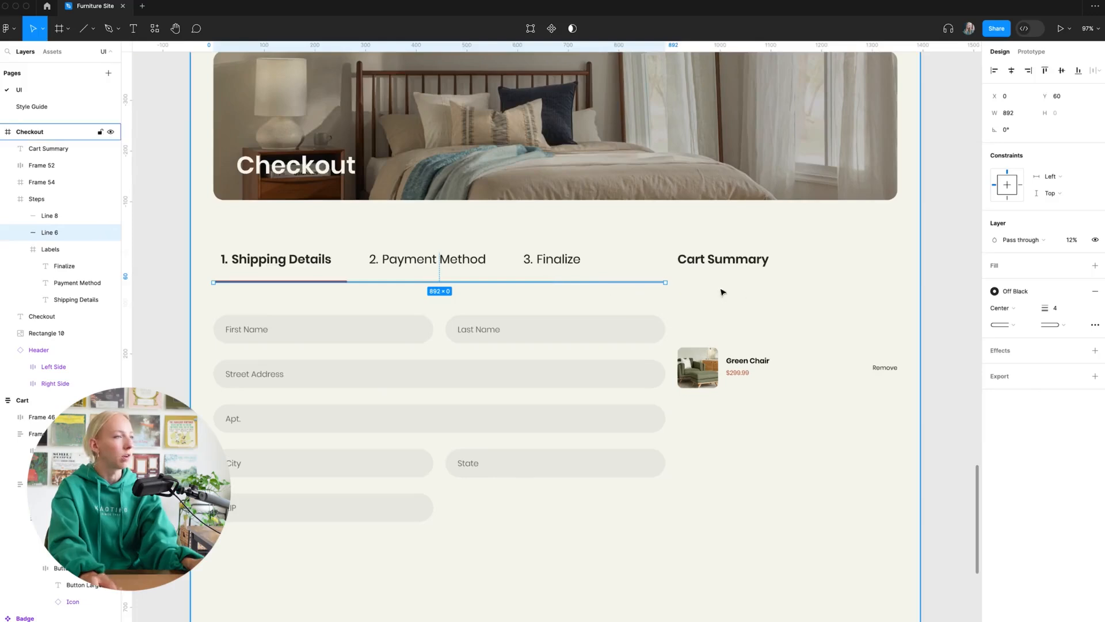
{"action": "left_click", "coordinate": [749, 294]}
{"action": "left_click", "coordinate": [638, 283]}
{"action": "left_click_drag", "start_coordinate": [638, 284], "coordinate": [941, 286]}
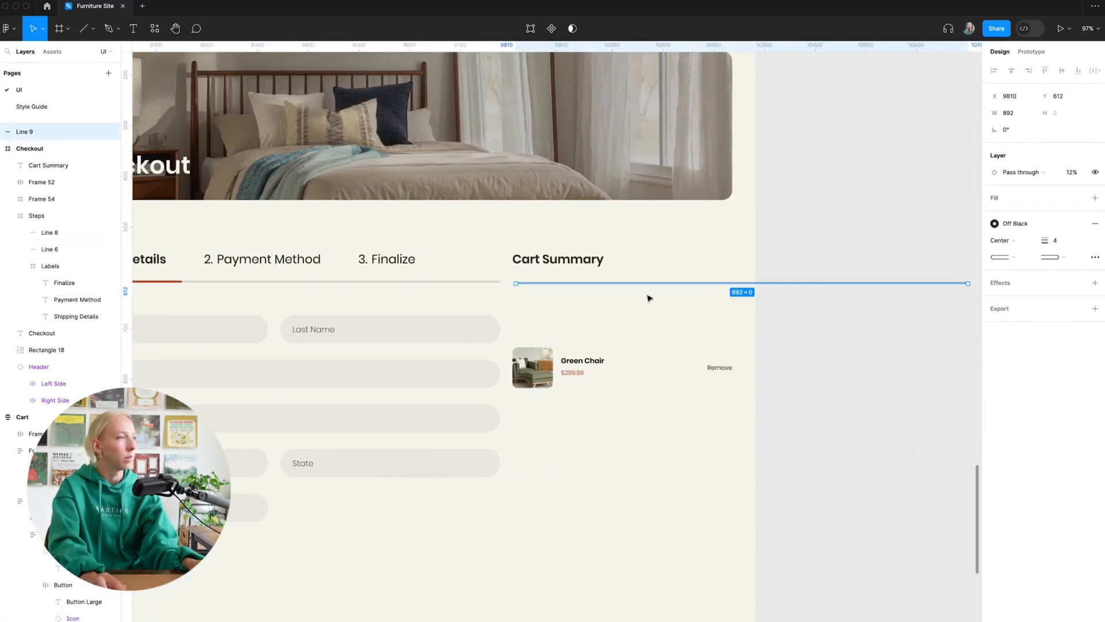
{"action": "left_click_drag", "start_coordinate": [516, 283], "coordinate": [733, 288]}
{"action": "left_click", "coordinate": [751, 320]}
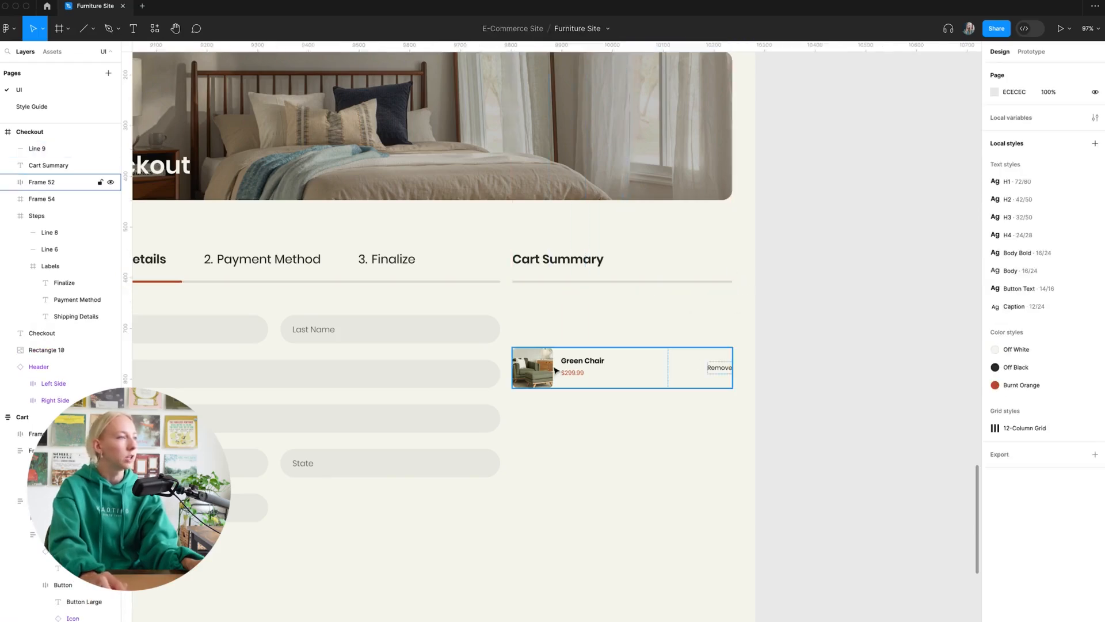
- Move the Green Chair item up beneath the new divider, aligned with the top of the First Name row
{"action": "left_click_drag", "start_coordinate": [557, 371], "coordinate": [557, 334]}
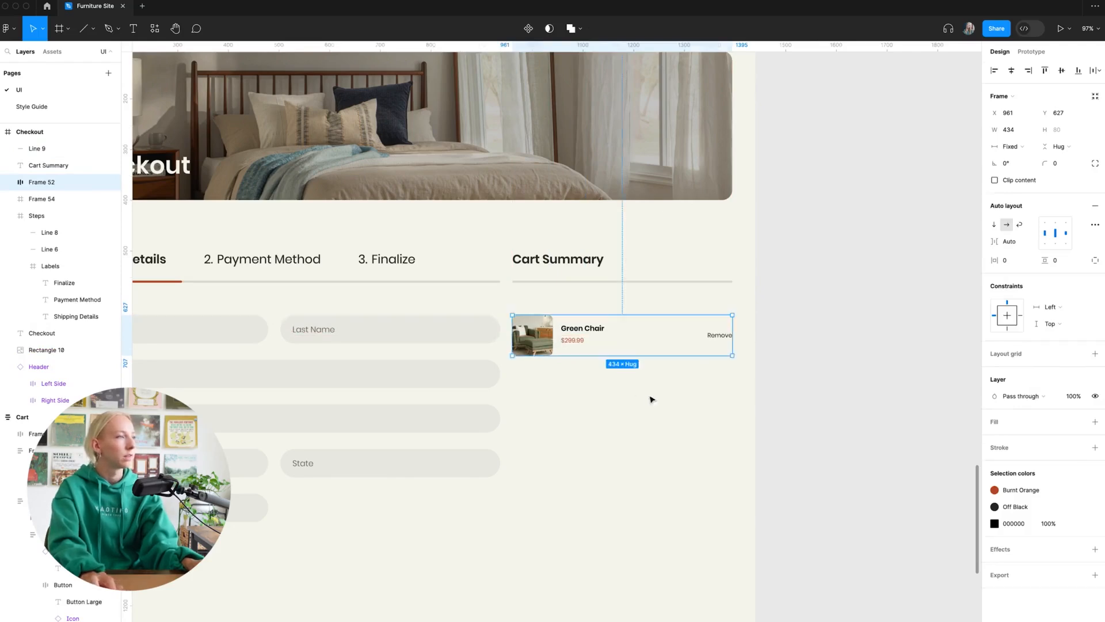
{"action": "left_click", "coordinate": [737, 398]}
{"action": "scroll", "coordinate": [739, 399], "scroll_direction": "down", "scroll_amount": 2}
{"action": "scroll", "coordinate": [737, 397], "scroll_direction": "down", "scroll_amount": 2}
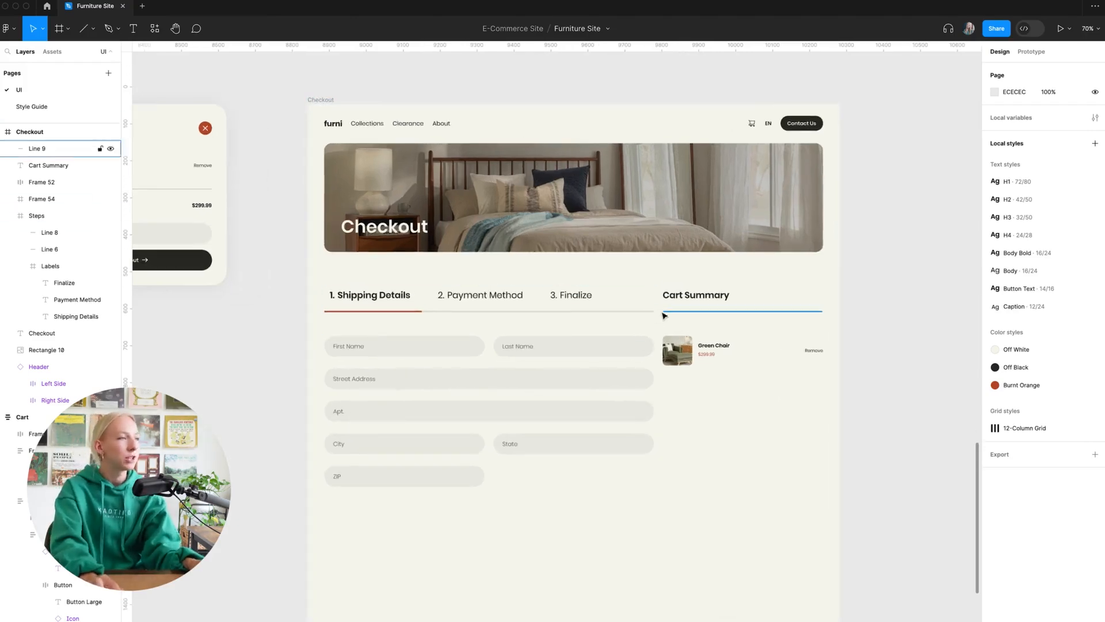
{"action": "scroll", "coordinate": [660, 304], "scroll_direction": "up", "scroll_amount": 2}
{"action": "scroll", "coordinate": [660, 303], "scroll_direction": "up", "scroll_amount": 2}
{"action": "scroll", "coordinate": [668, 314], "scroll_direction": "down", "scroll_amount": 4}
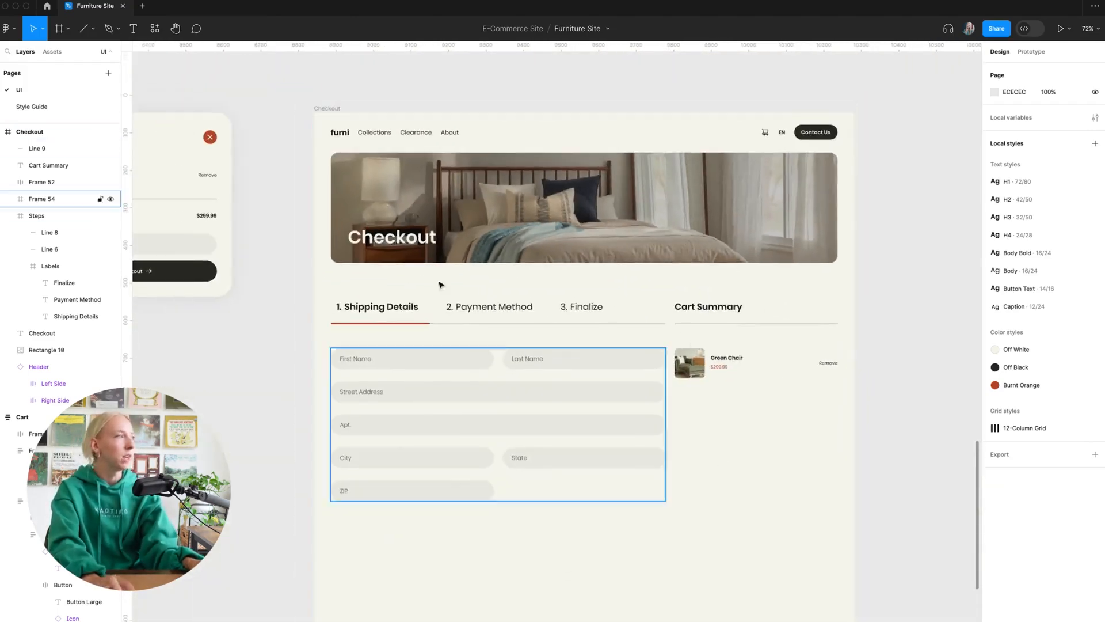
- Show the 12-Column Grid on the Checkout frame
{"action": "left_click", "coordinate": [331, 112]}
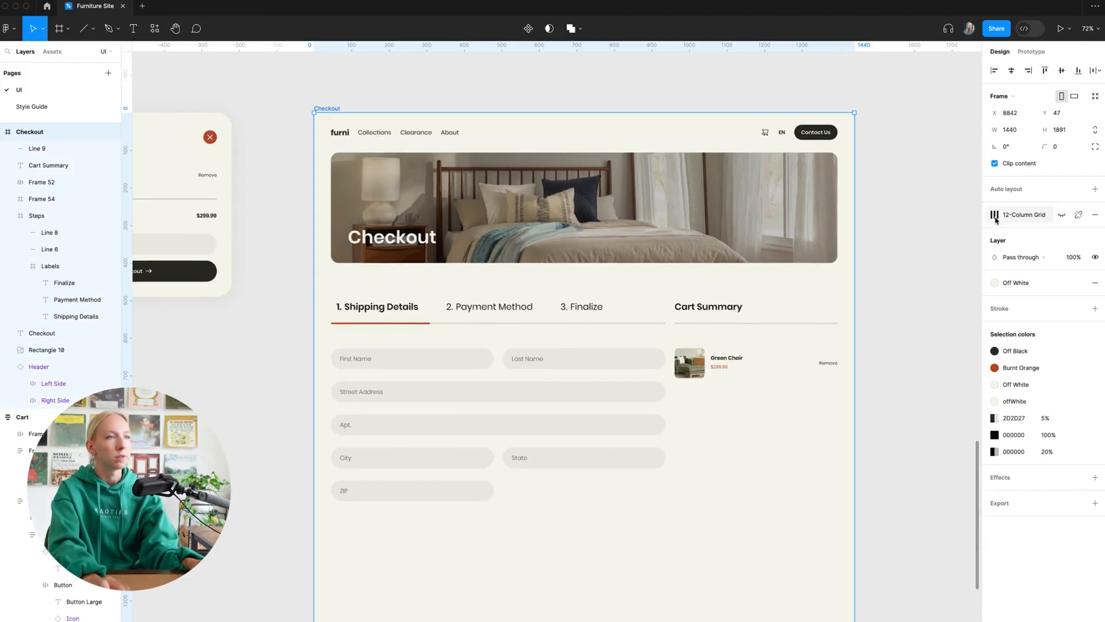
{"action": "left_click", "coordinate": [1062, 215]}
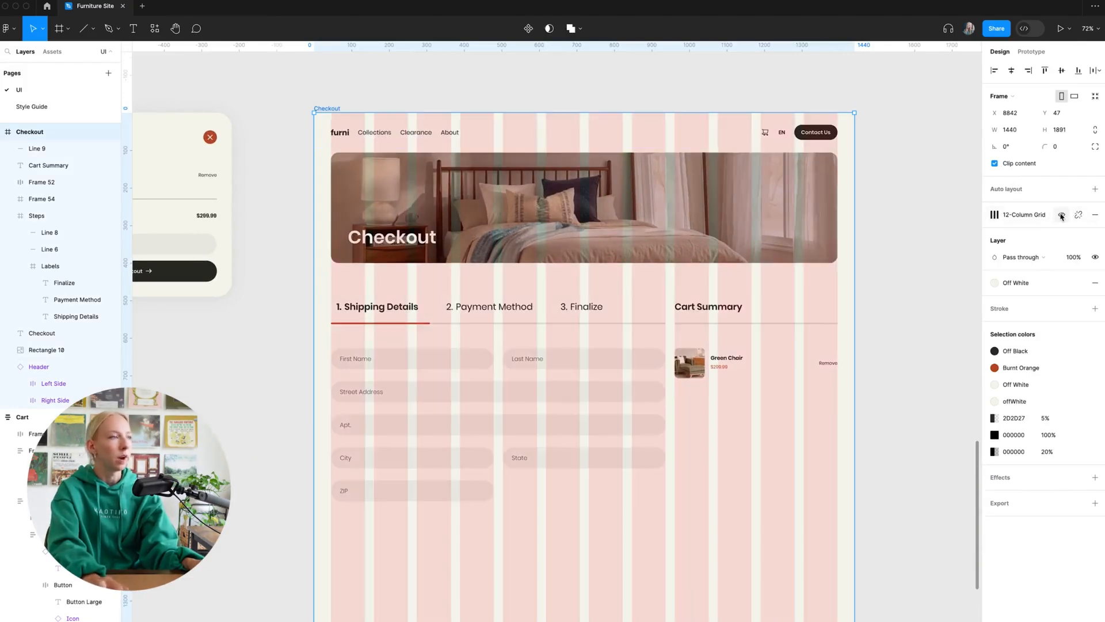
{"action": "left_click", "coordinate": [869, 429]}
- Narrow the cart summary by one grid column: shift its heading inward, resize the Green Chair row to 319 wide and shorten the divider to match
{"action": "scroll", "coordinate": [697, 428], "scroll_direction": "up", "scroll_amount": 5}
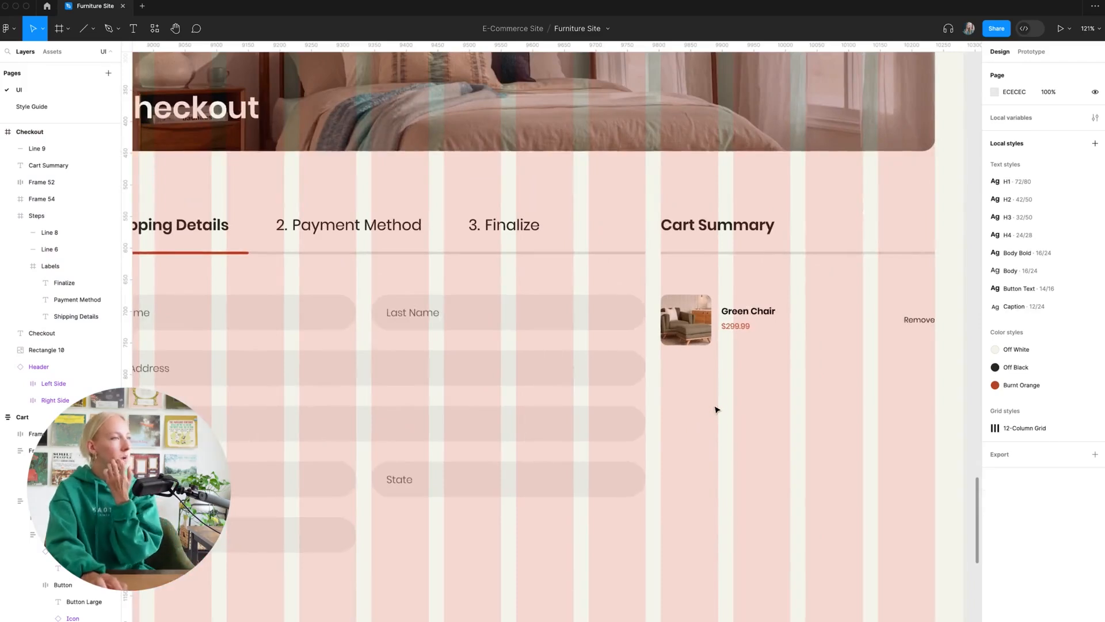
{"action": "scroll", "coordinate": [716, 409], "scroll_direction": "right", "scroll_amount": 5}
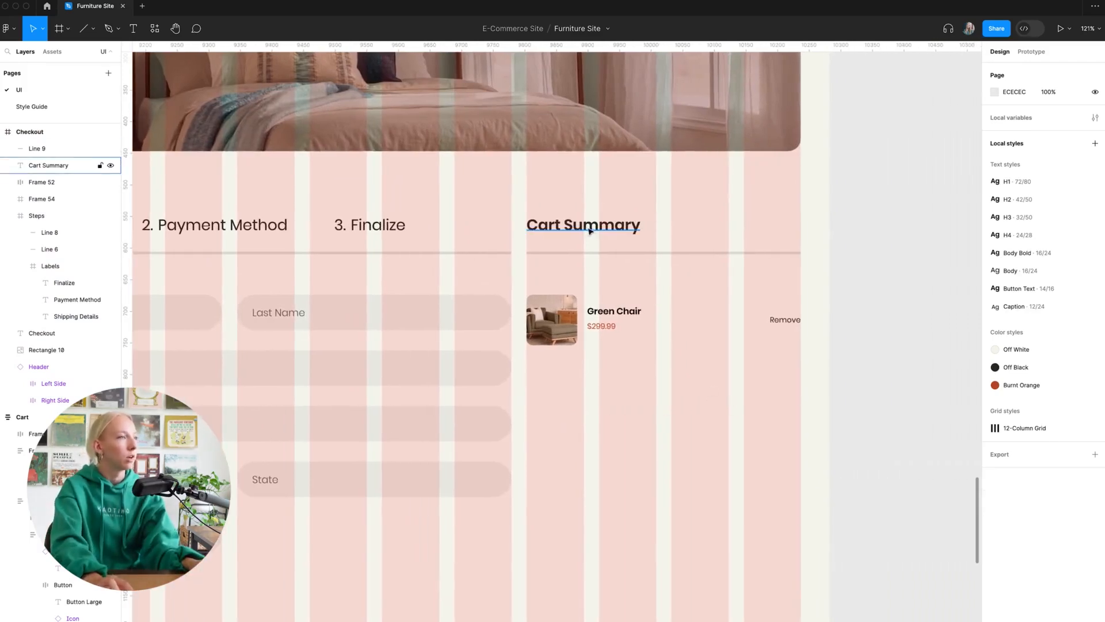
{"action": "left_click_drag", "start_coordinate": [587, 230], "coordinate": [649, 233]}
{"action": "left_click", "coordinate": [529, 318]}
{"action": "left_click_drag", "start_coordinate": [528, 318], "coordinate": [596, 314]}
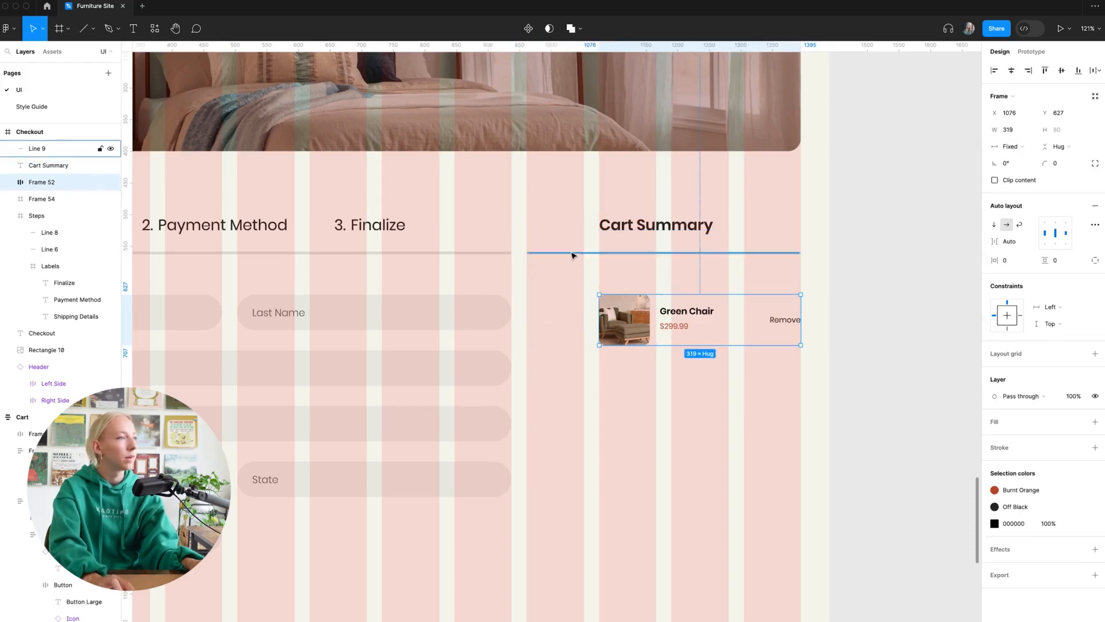
{"action": "left_click", "coordinate": [574, 255]}
{"action": "left_click_drag", "start_coordinate": [527, 253], "coordinate": [599, 253]}
{"action": "left_click", "coordinate": [885, 282]}
{"action": "scroll", "coordinate": [889, 281], "scroll_direction": "down", "scroll_amount": 5}
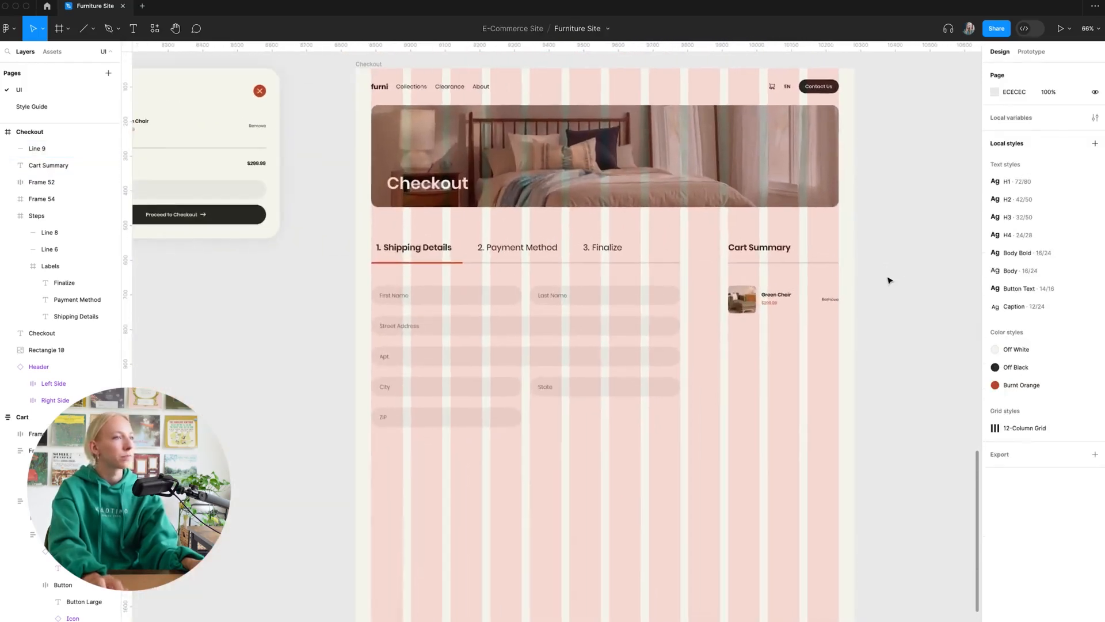
- Hide the 12-Column Grid on the Checkout frame
{"action": "left_click", "coordinate": [368, 64]}
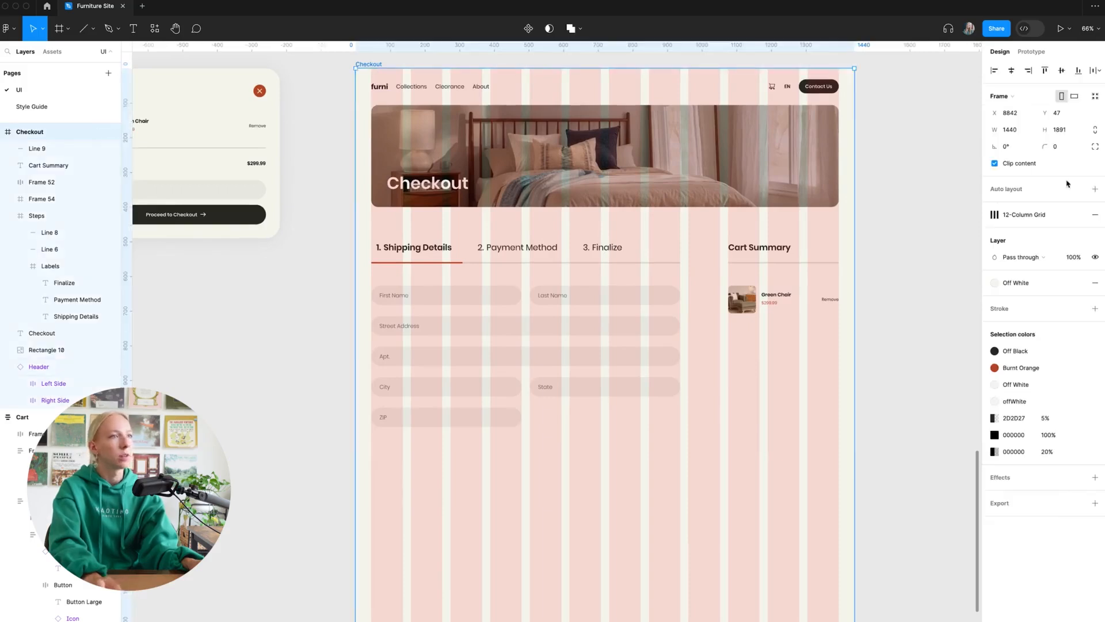
{"action": "left_click", "coordinate": [1062, 214]}
{"action": "left_click", "coordinate": [891, 237]}
{"action": "scroll", "coordinate": [881, 247], "scroll_direction": "right", "scroll_amount": 2}
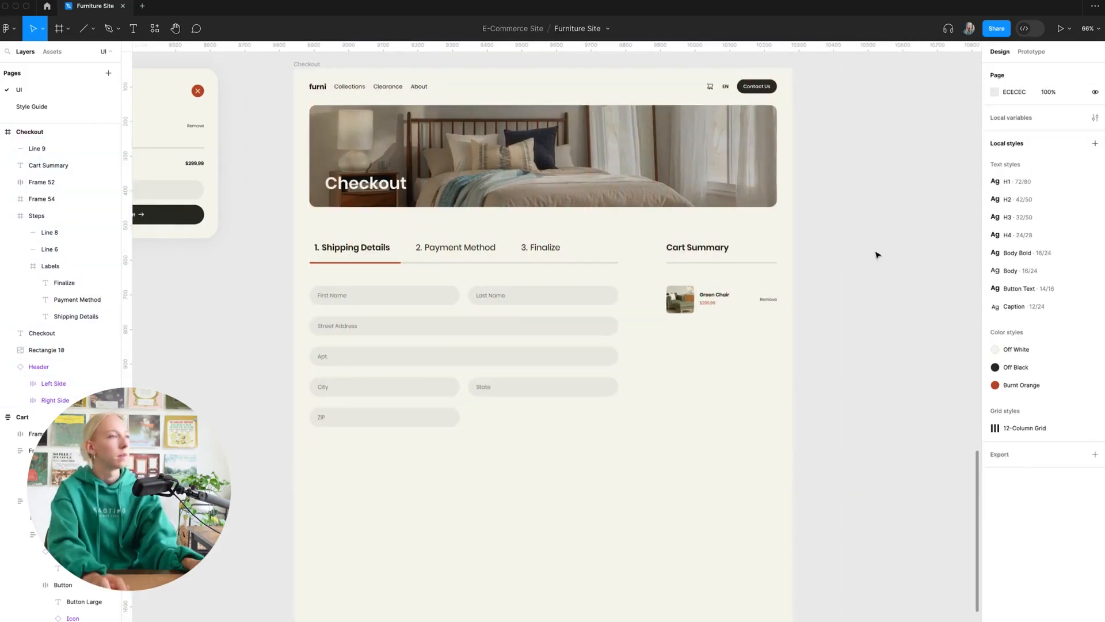
- Shift the Cart Summary heading, its divider and the Green Chair row closer to the shipping form, to X 1029, leaving a 92 gap
{"action": "left_click_drag", "start_coordinate": [658, 233], "coordinate": [794, 349]}
{"action": "key", "text": "alt"}
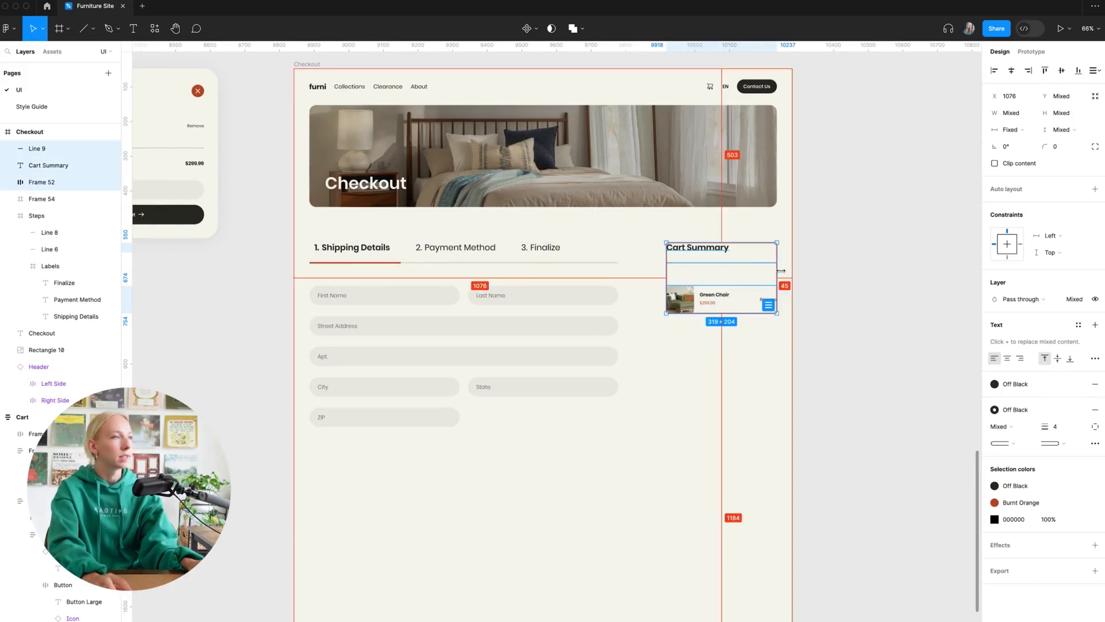
{"action": "scroll", "coordinate": [752, 279], "scroll_direction": "up", "scroll_amount": 3}
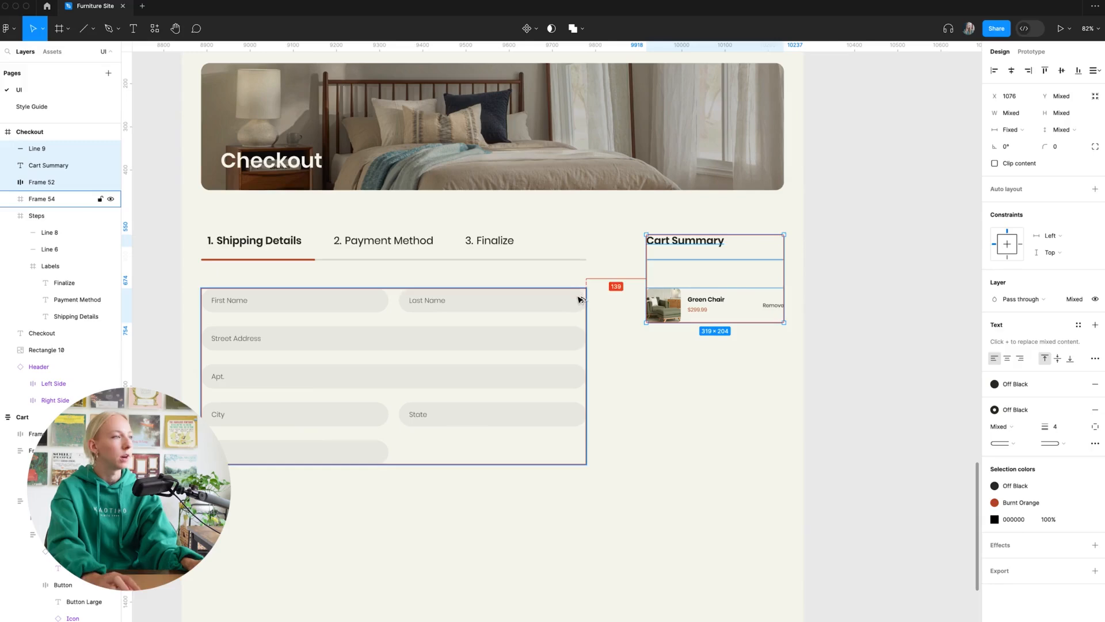
{"action": "key", "text": "shift+Left"}
{"action": "key", "text": "shift+Left"}
{"action": "key", "text": "shift+Left"}
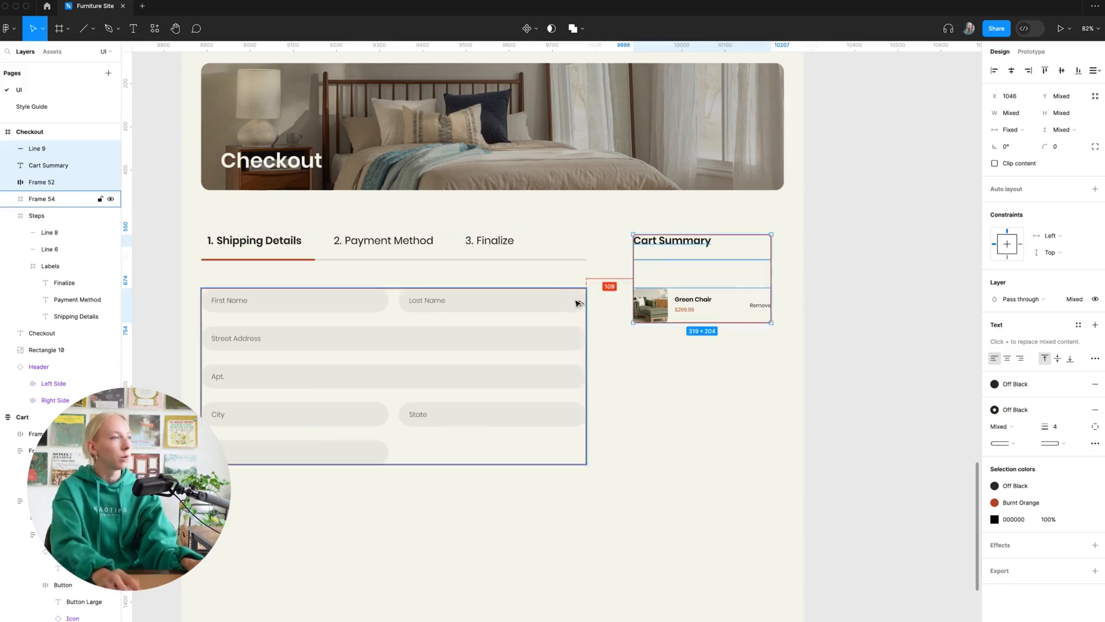
{"action": "key", "text": "Left"}
{"action": "key", "text": "Left"}
{"action": "key", "text": "Left"}
{"action": "key", "text": "Left"}
{"action": "key", "text": "Left"}
{"action": "key", "text": "Left"}
{"action": "key", "text": "Left"}
{"action": "key", "text": "Left"}
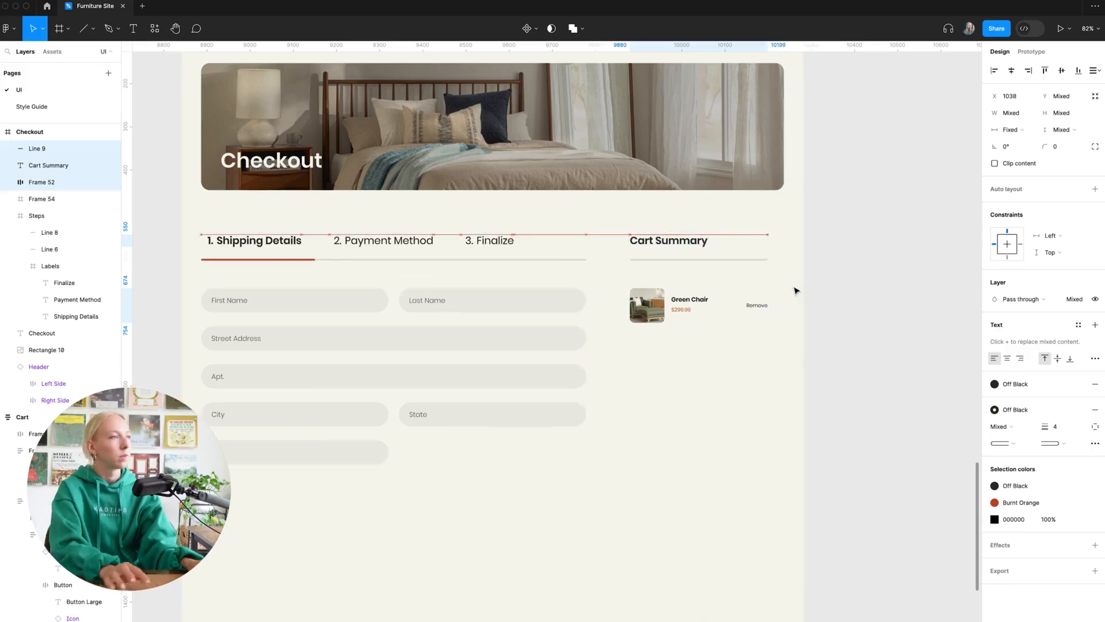
{"action": "scroll", "coordinate": [568, 298], "scroll_direction": "down", "scroll_amount": 1}
{"action": "key", "text": "shift+Left"}
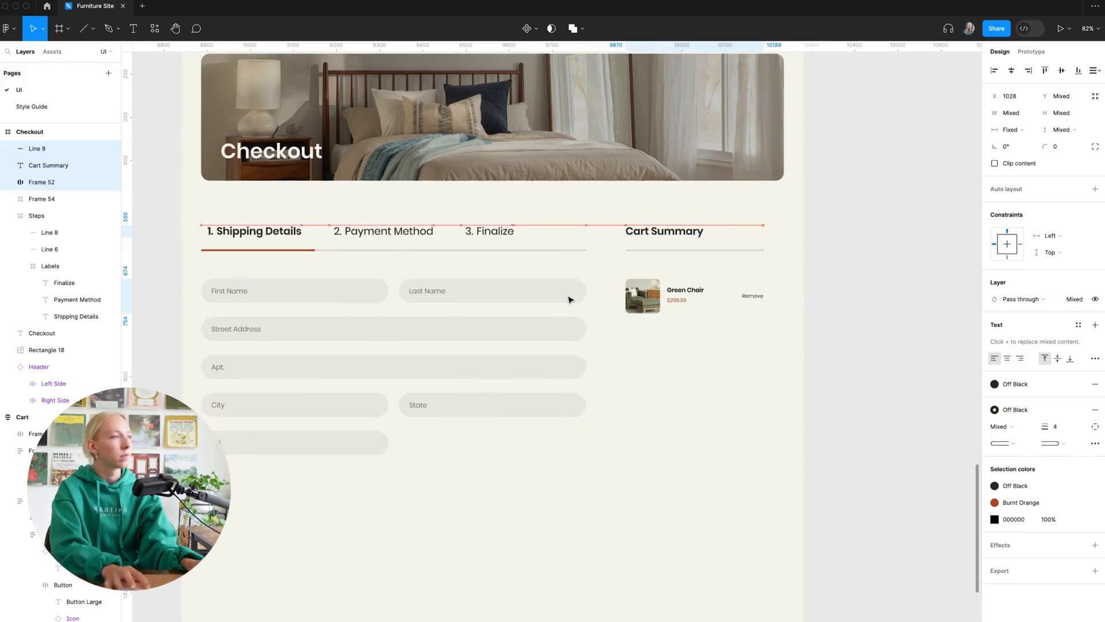
{"action": "key", "text": "Right"}
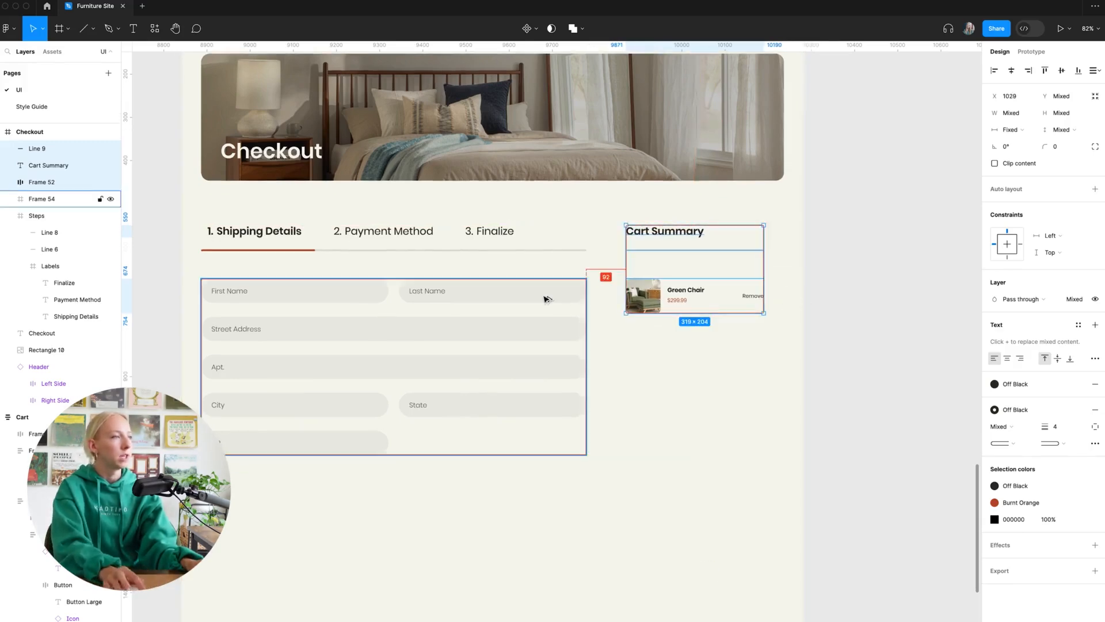
{"action": "left_click", "coordinate": [908, 305]}
- Raise the shipping form and the Green Chair row together to Y 603, closer to the dividers above them
{"action": "scroll", "coordinate": [853, 306], "scroll_direction": "down", "scroll_amount": 5}
{"action": "scroll", "coordinate": [811, 277], "scroll_direction": "up", "scroll_amount": 3}
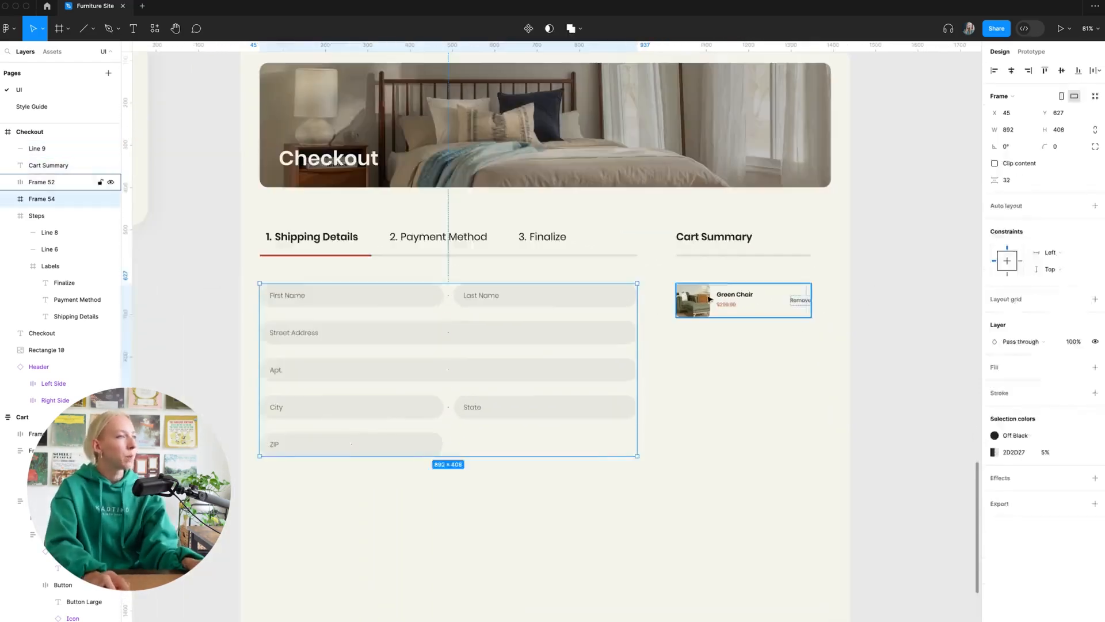
{"action": "left_click", "coordinate": [710, 299], "text": "shift"}
{"action": "key", "text": "alt"}
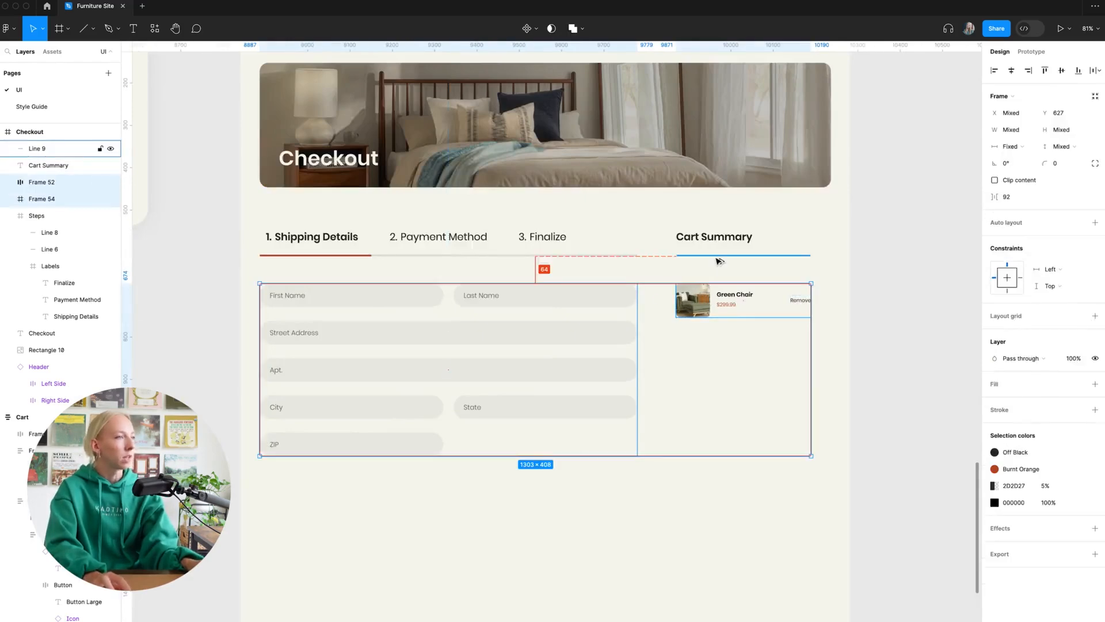
{"action": "key", "text": "shift+Up"}
{"action": "key", "text": "shift+Up"}
{"action": "key", "text": "shift+Up"}
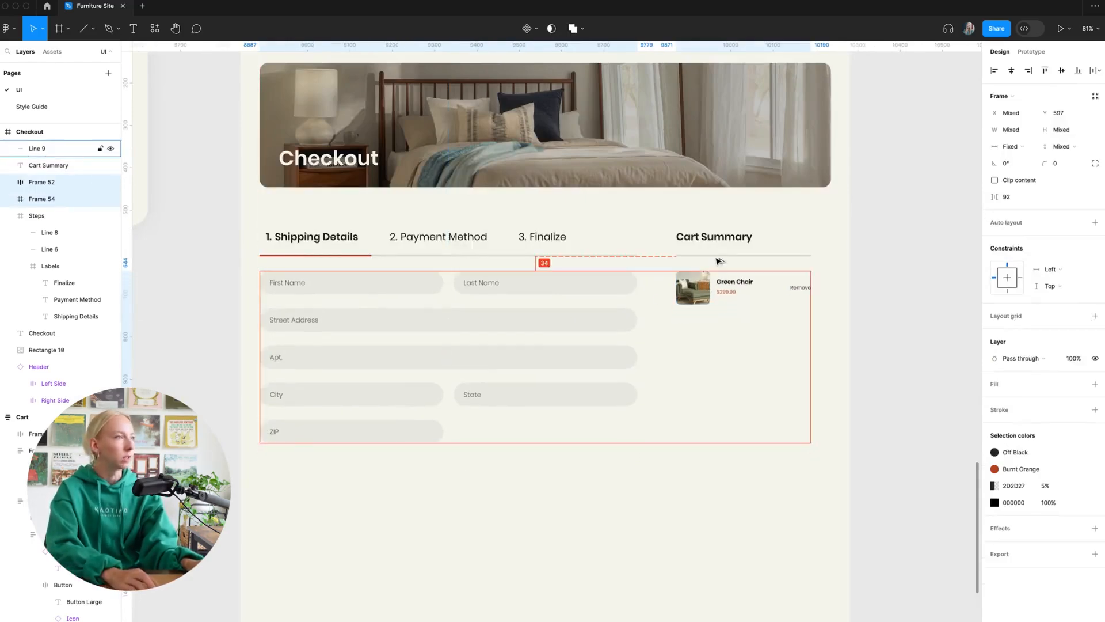
{"action": "key", "text": "Down"}
{"action": "key", "text": "Down"}
{"action": "key", "text": "Down"}
{"action": "key", "text": "Down"}
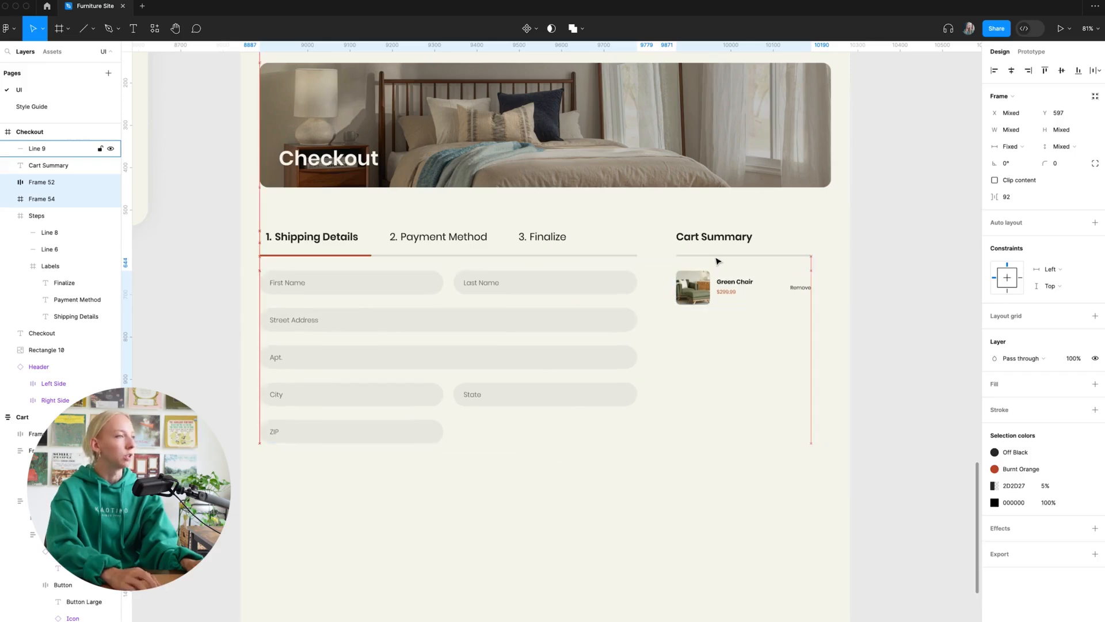
{"action": "key", "text": "Down"}
{"action": "key", "text": "Down"}
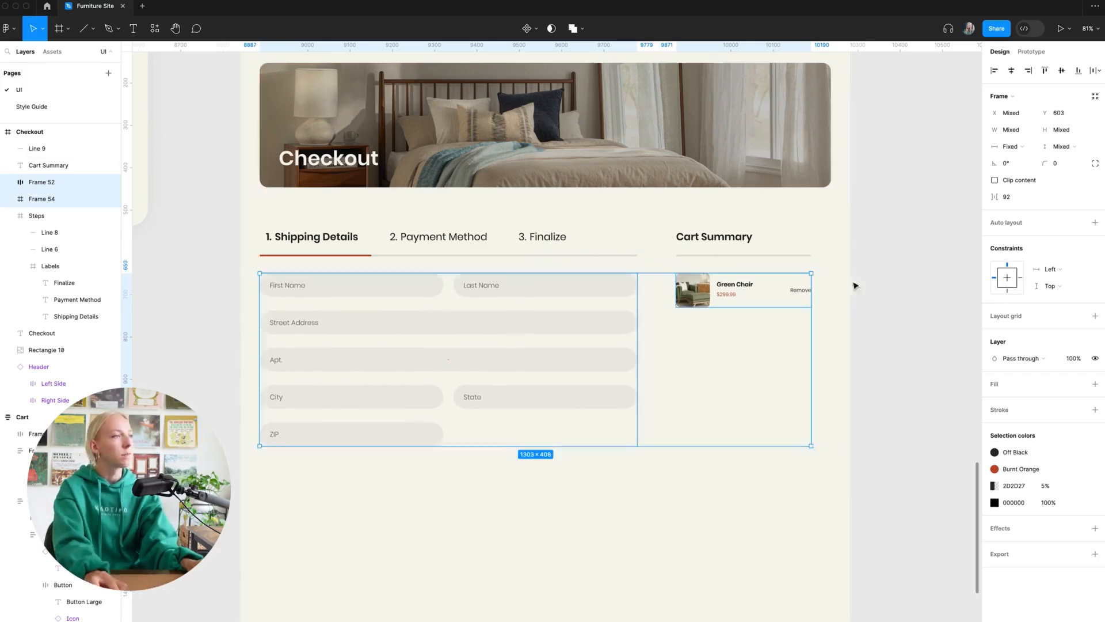
{"action": "left_click", "coordinate": [898, 268]}
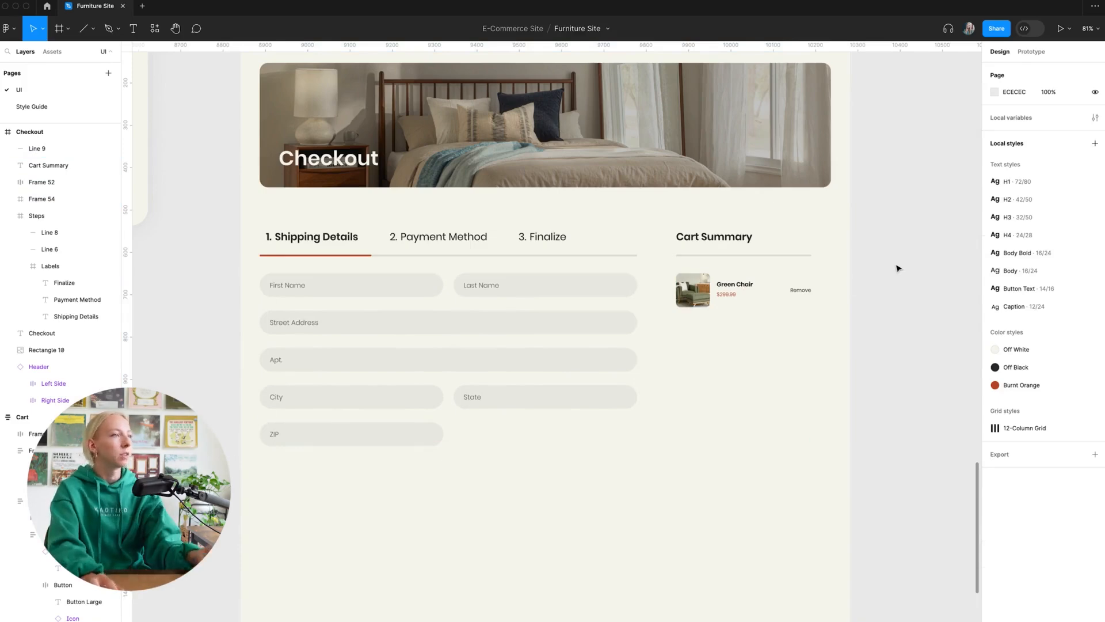
- Duplicate the Cart Summary divider below the Green Chair row, at Y 719
{"action": "left_click", "coordinate": [765, 256]}
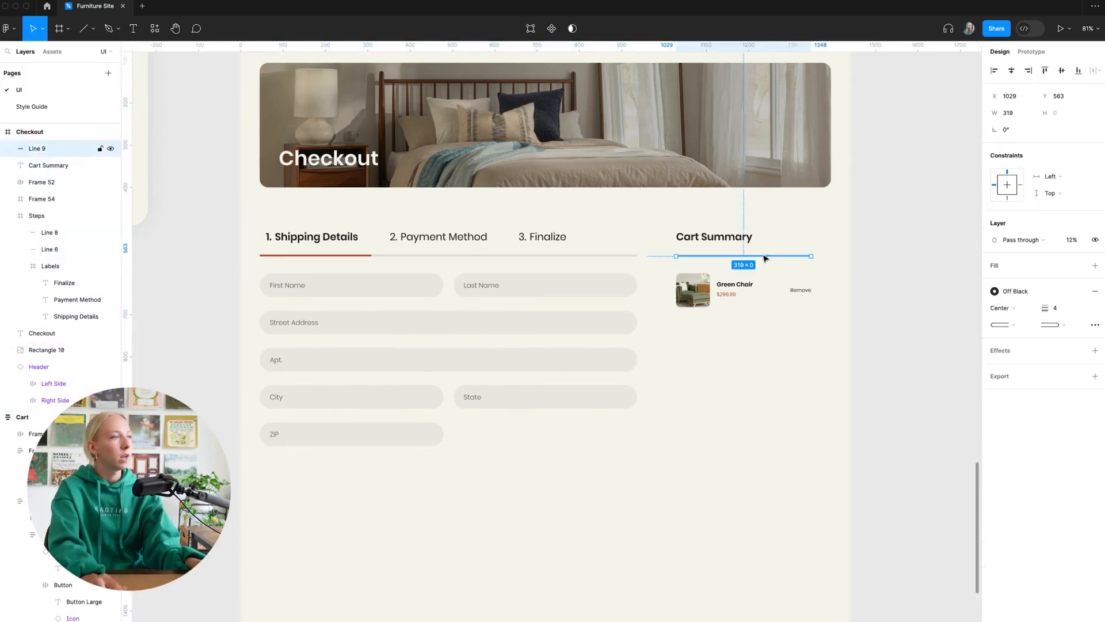
{"action": "left_click_drag", "start_coordinate": [777, 303], "coordinate": [776, 327]}
{"action": "key", "text": "Up"}
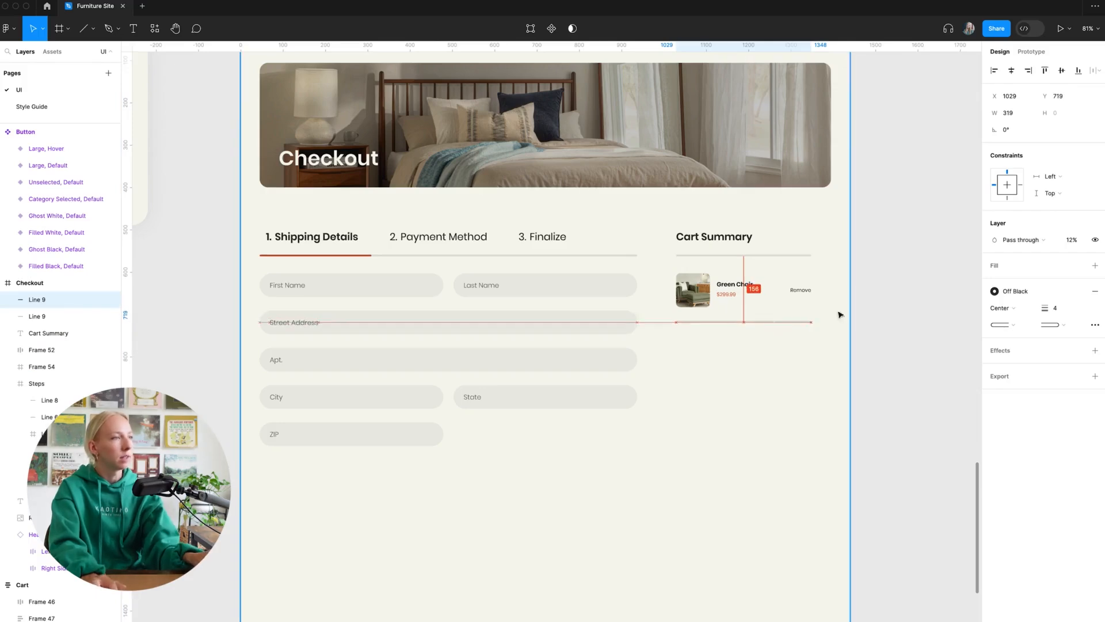
{"action": "left_click", "coordinate": [860, 305]}
- Set the stroke weight of both cart summary dividers to 2
{"action": "left_click", "coordinate": [787, 257]}
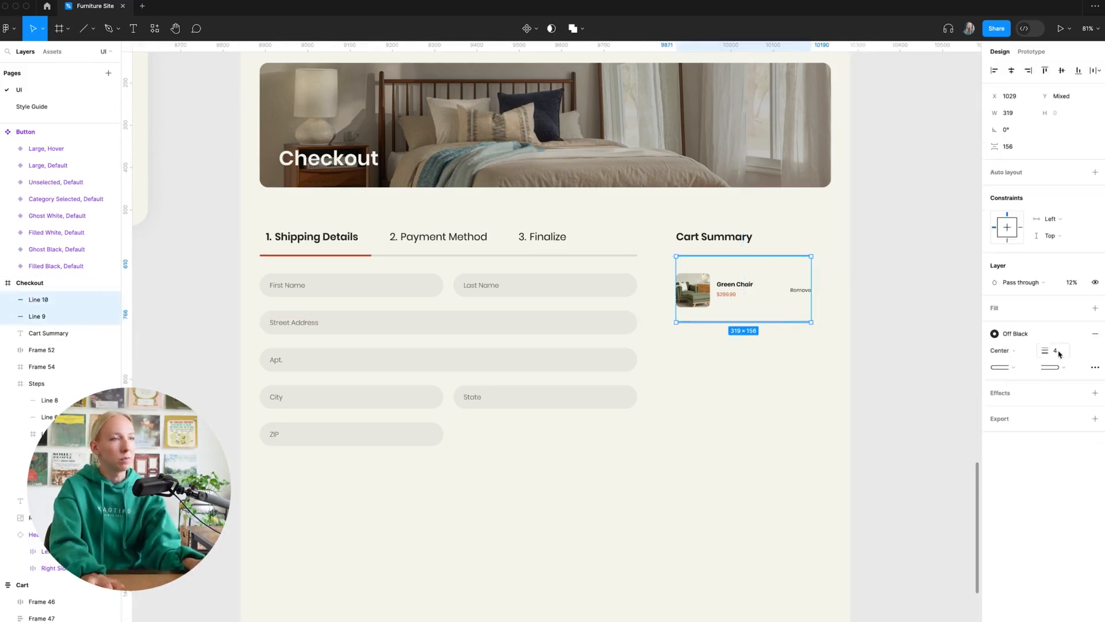
{"action": "type", "text": "2"}
{"action": "key", "text": "Return"}
{"action": "left_click", "coordinate": [923, 368]}
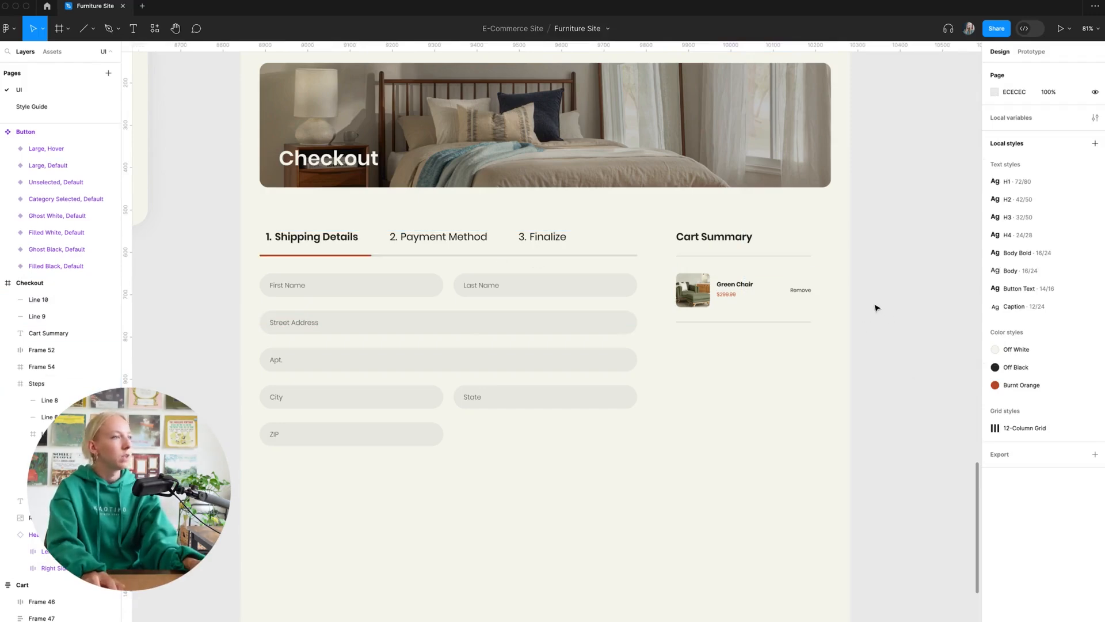
- Lower the divider beneath the Green Chair row to Y 725, leaving 42 below the row
{"action": "scroll", "coordinate": [877, 308], "scroll_direction": "up", "scroll_amount": 3}
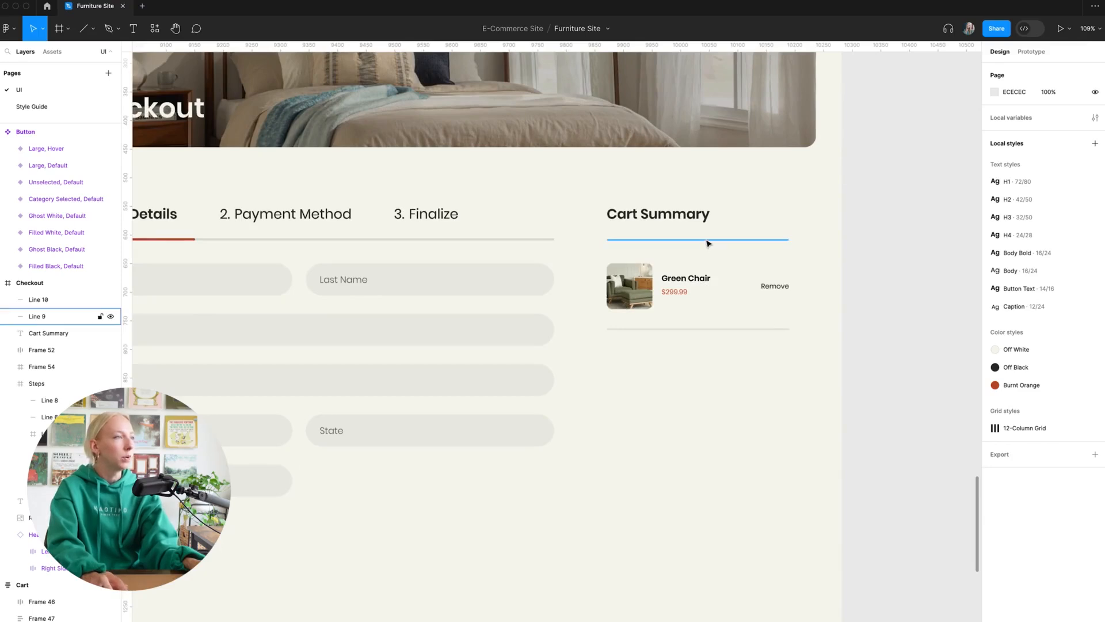
{"action": "left_click", "coordinate": [709, 330]}
{"action": "scroll", "coordinate": [709, 325], "scroll_direction": "up", "scroll_amount": 1}
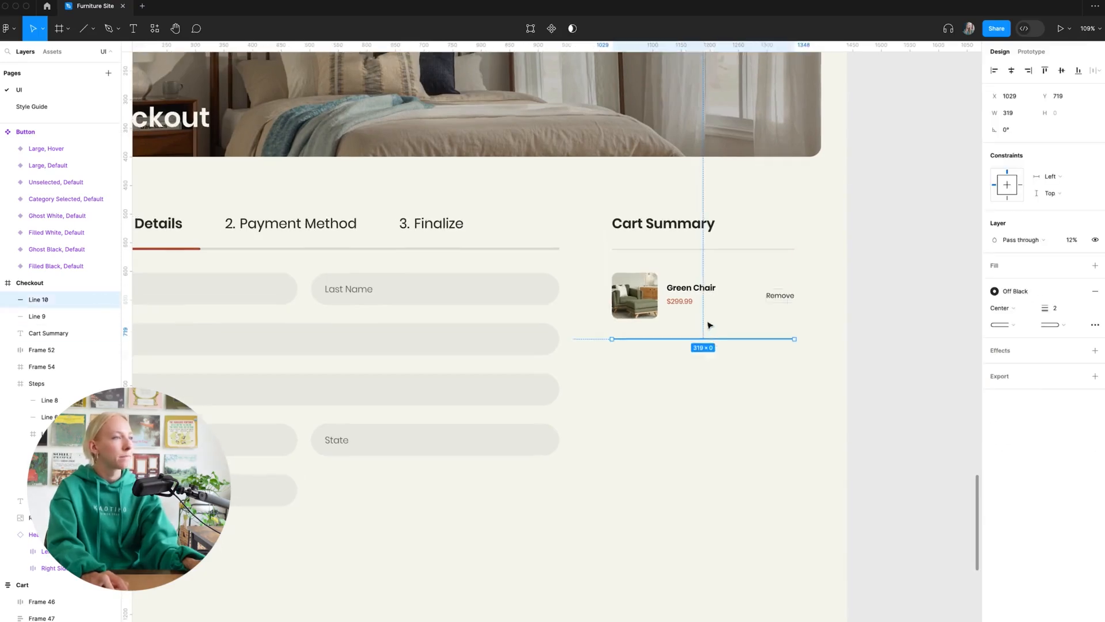
{"action": "left_click_drag", "start_coordinate": [704, 341], "coordinate": [703, 347]}
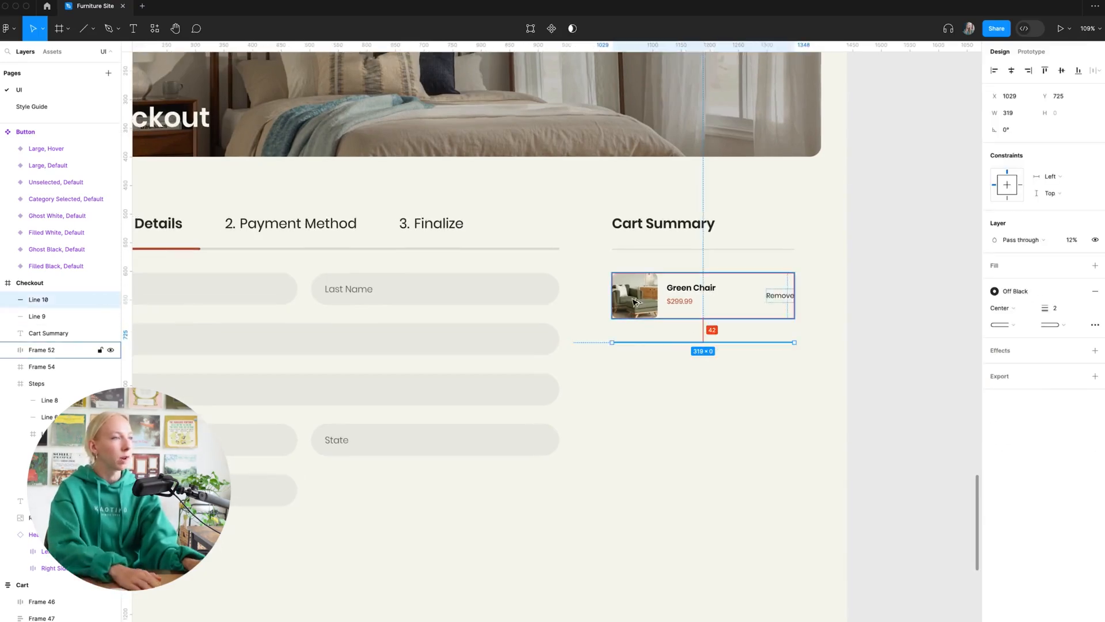
{"action": "left_click", "coordinate": [839, 399]}
{"action": "scroll", "coordinate": [839, 400], "scroll_direction": "down", "scroll_amount": 3, "text": "ctrl"}
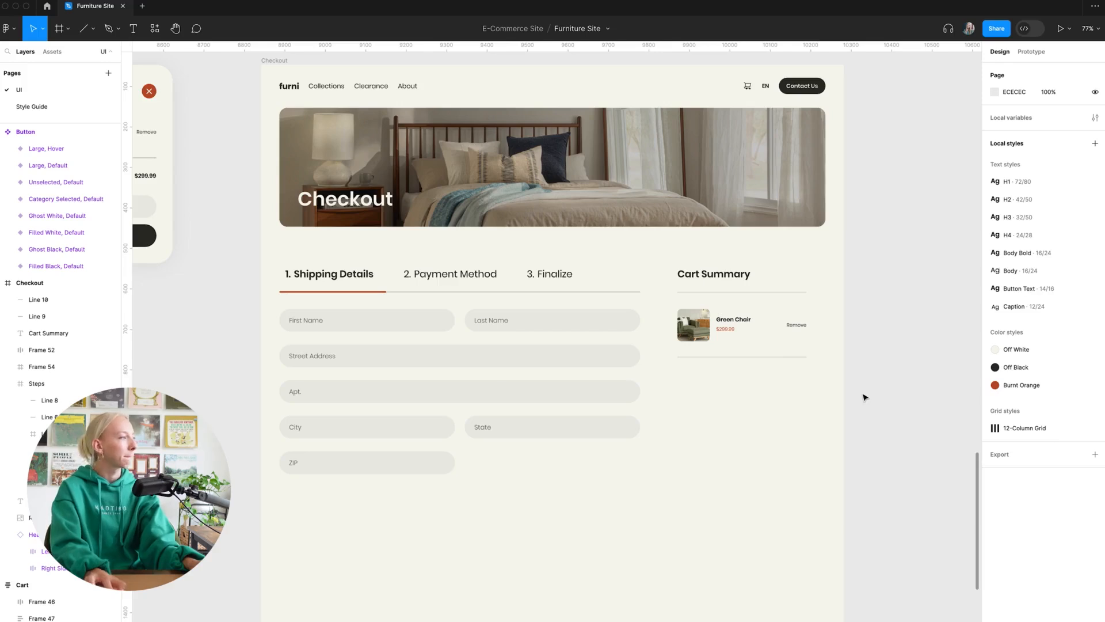
- Duplicate the Cart Summary heading below the lower divider and change its text to "Order Summary"
{"action": "left_click_drag", "start_coordinate": [732, 279], "coordinate": [733, 385], "text": "alt"}
{"action": "key", "text": "Return"}
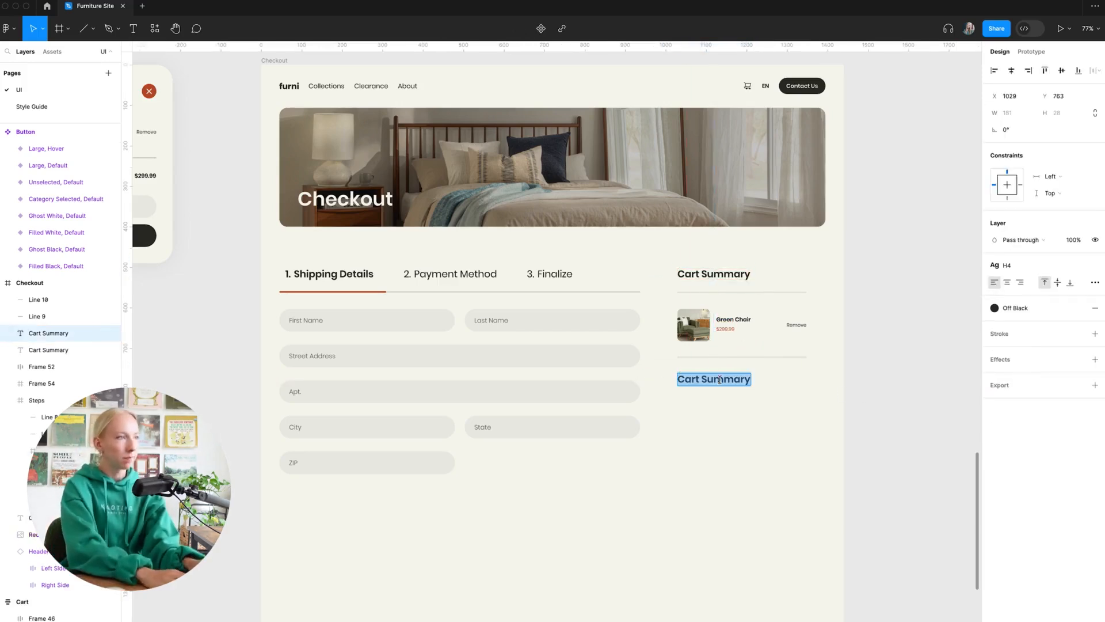
{"action": "type", "text": "Ov"}
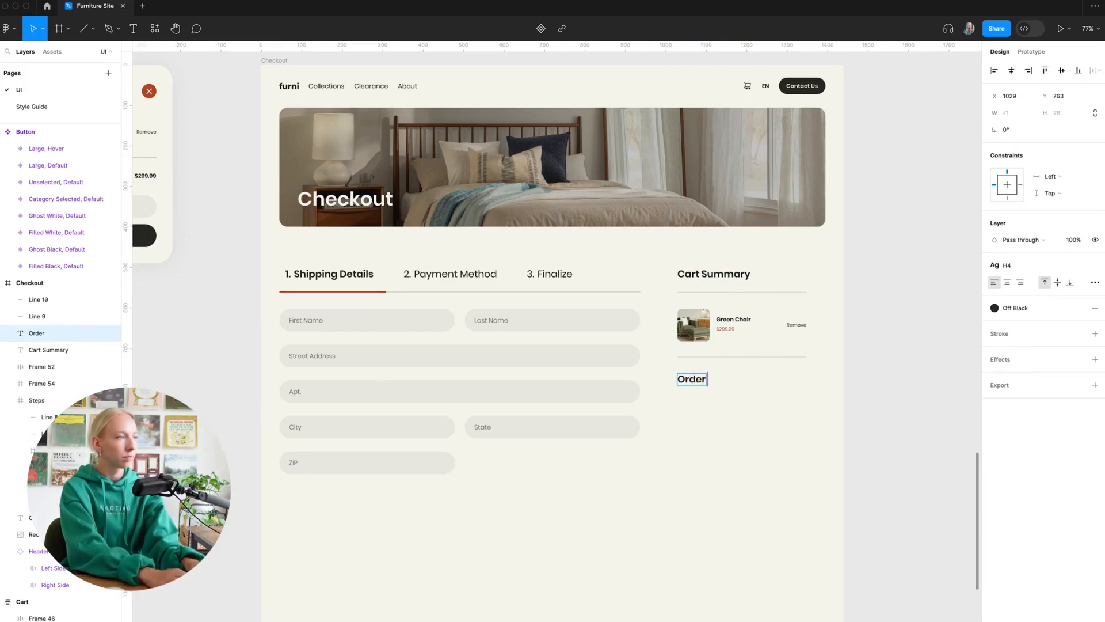
{"action": "left_click", "coordinate": [818, 458]}
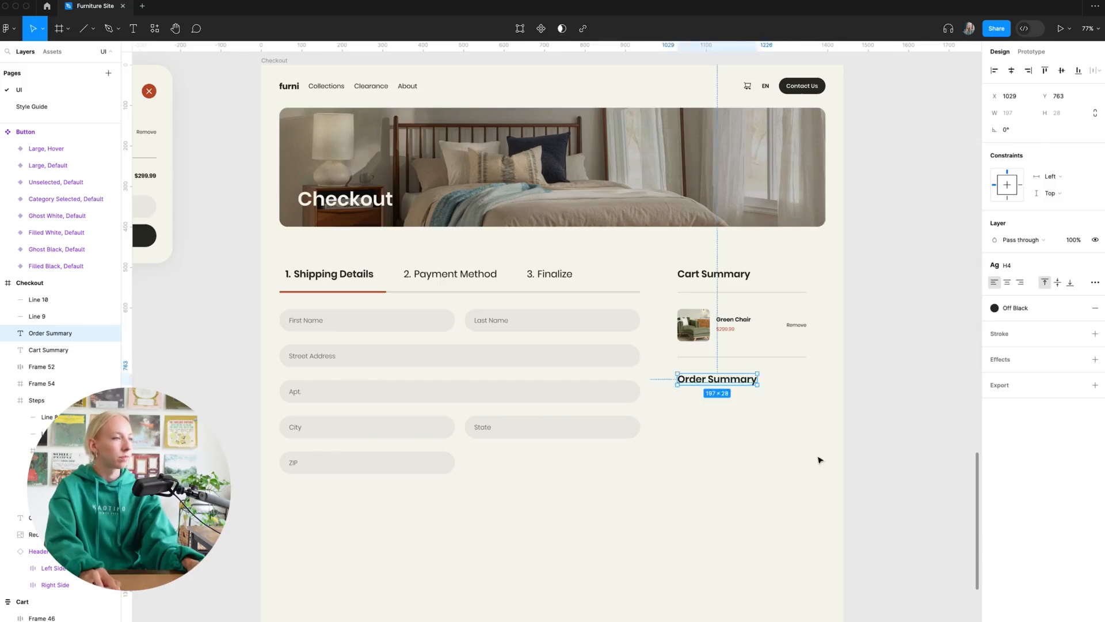
{"action": "left_click", "coordinate": [818, 457]}
- Duplicate the divider beneath Order Summary at Y 807, and copy the heading below it as a "Subtotal" label
{"action": "scroll", "coordinate": [846, 374], "scroll_direction": "up", "scroll_amount": 5}
{"action": "left_click_drag", "start_coordinate": [659, 337], "coordinate": [660, 412], "text": "alt"}
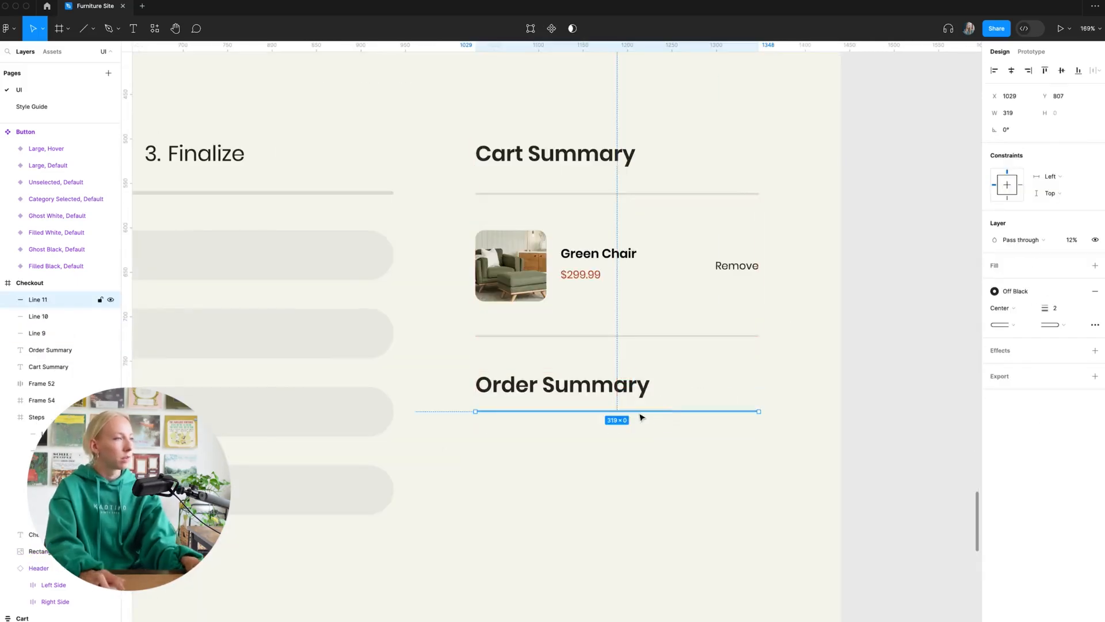
{"action": "left_click_drag", "start_coordinate": [590, 393], "coordinate": [578, 446], "text": "alt"}
{"action": "key", "text": "Return"}
{"action": "type", "text": "S"}
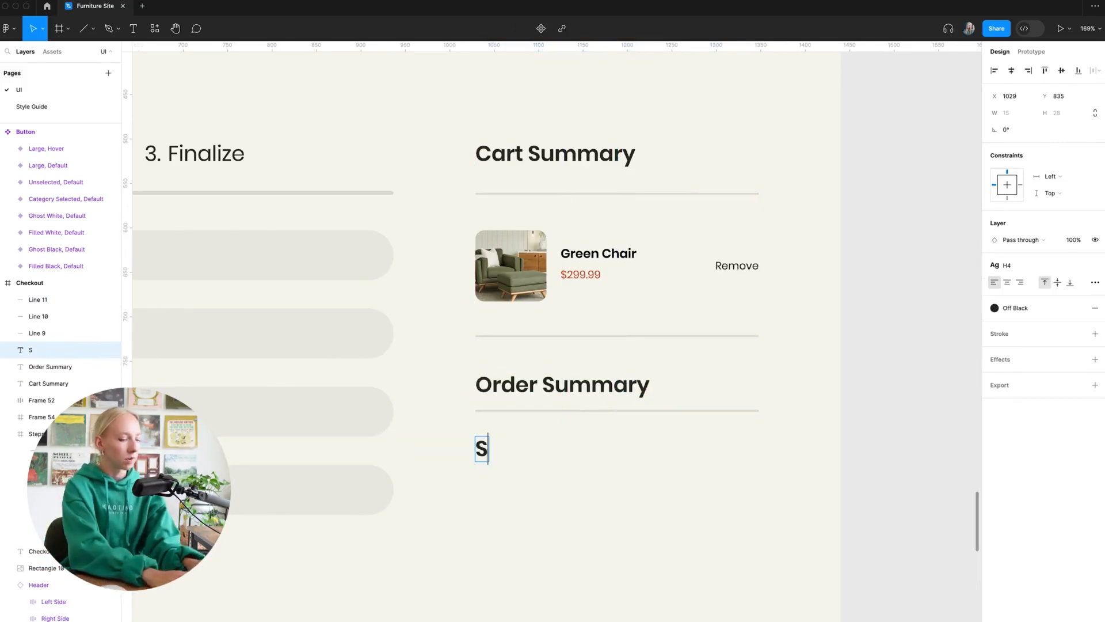
{"action": "type", "text": "ubtotal"}
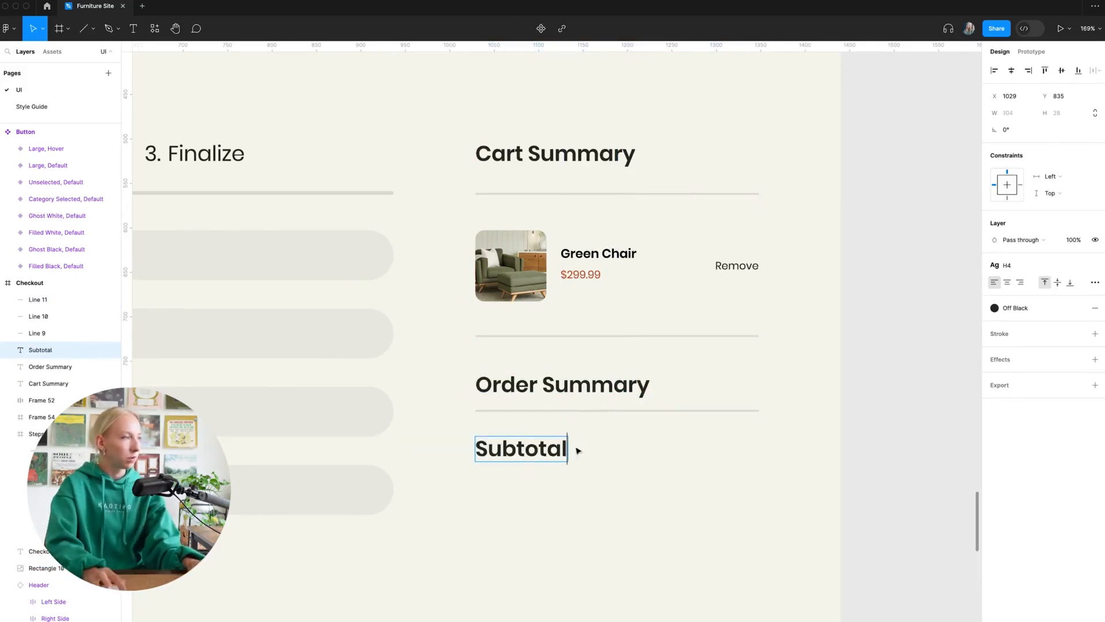
{"action": "key", "text": "Escape"}
- Add "Taxes" and "Shipping" labels below Subtotal by duplicating it, left-aligned at X 1029
{"action": "left_click_drag", "start_coordinate": [544, 449], "coordinate": [544, 488], "text": "alt"}
{"action": "key", "text": "Return"}
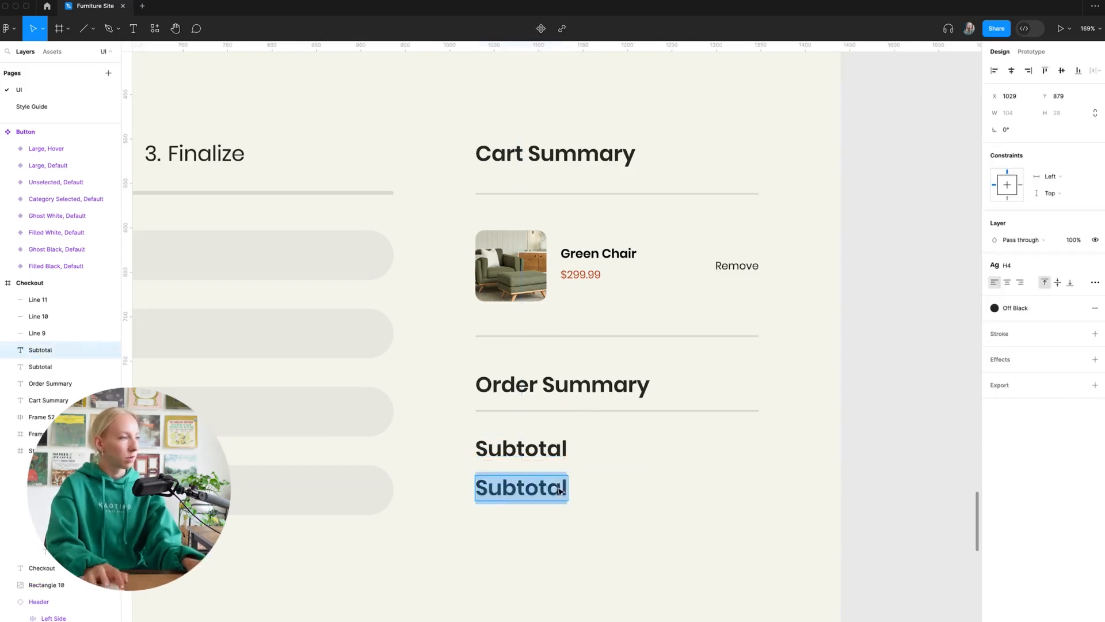
{"action": "type", "text": "Taxes"}
{"action": "key", "text": "Escape"}
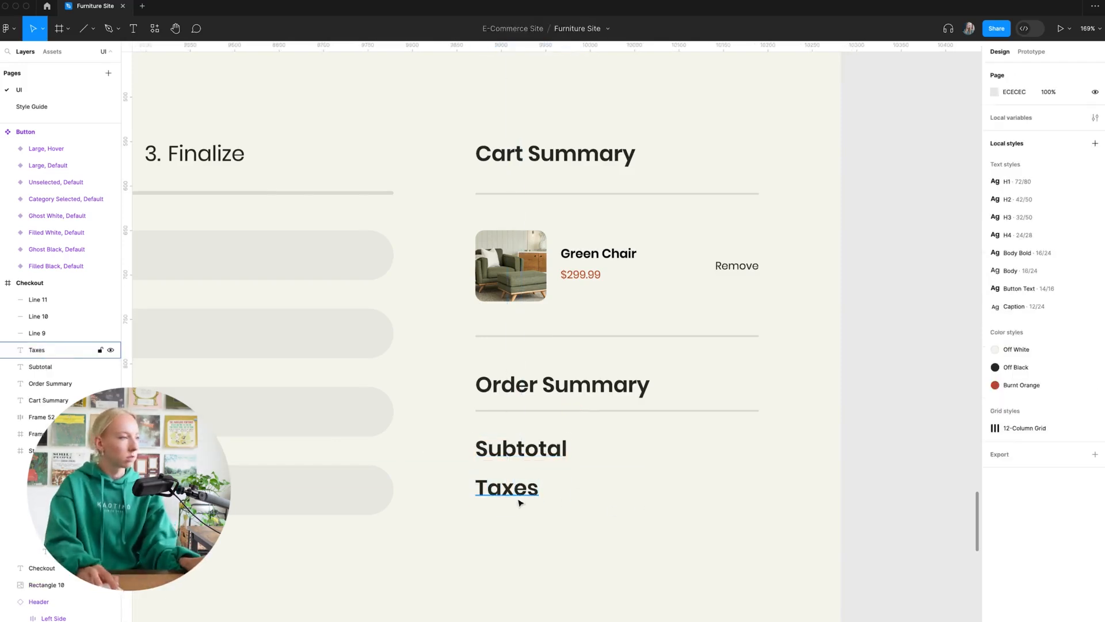
{"action": "left_click_drag", "start_coordinate": [518, 496], "coordinate": [528, 534], "text": "alt"}
{"action": "key", "text": "Return"}
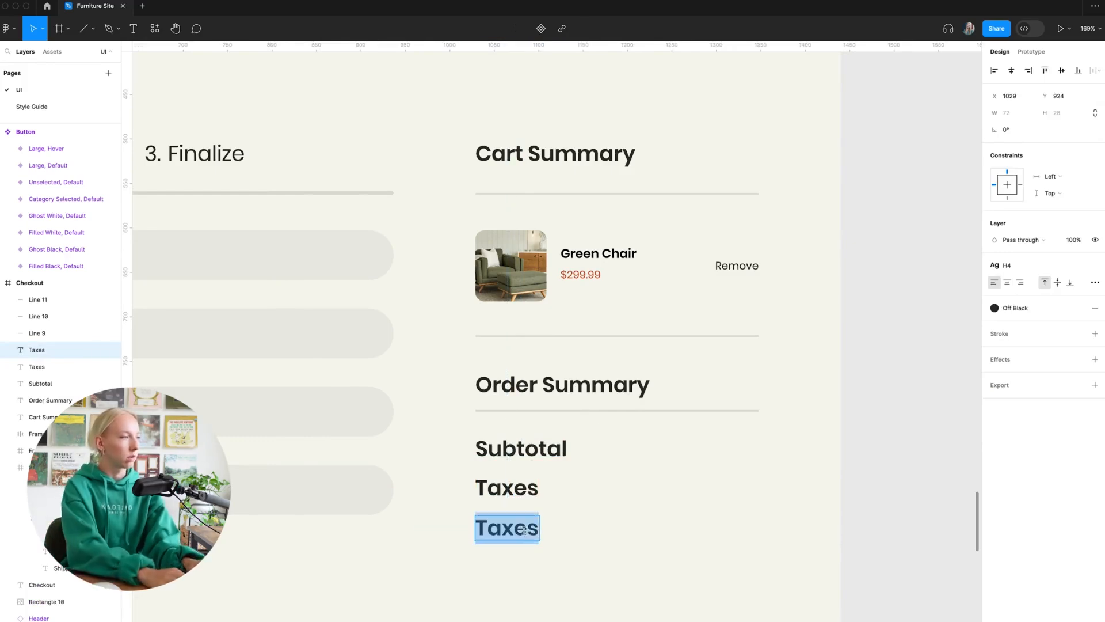
{"action": "type", "text": "Shipping"}
{"action": "key", "text": "Escape"}
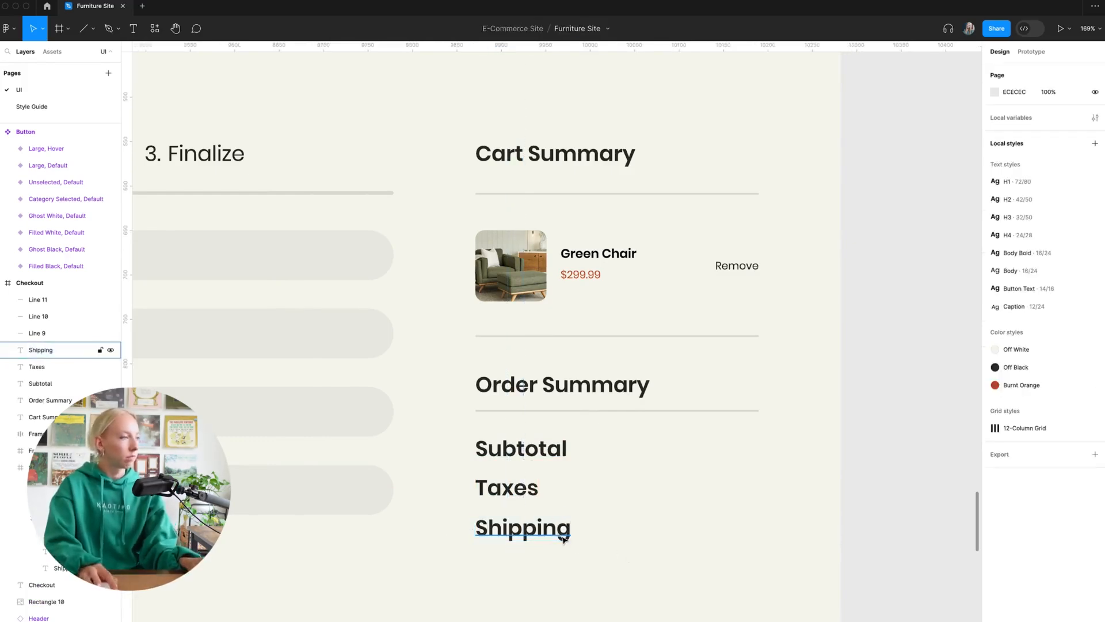
- Duplicate the Shipping label below itself with a slightly larger gap and change its text to "Total"
{"action": "left_click_drag", "start_coordinate": [536, 539], "coordinate": [542, 584], "text": "alt"}
{"action": "key", "text": "Return"}
{"action": "type", "text": "Total"}
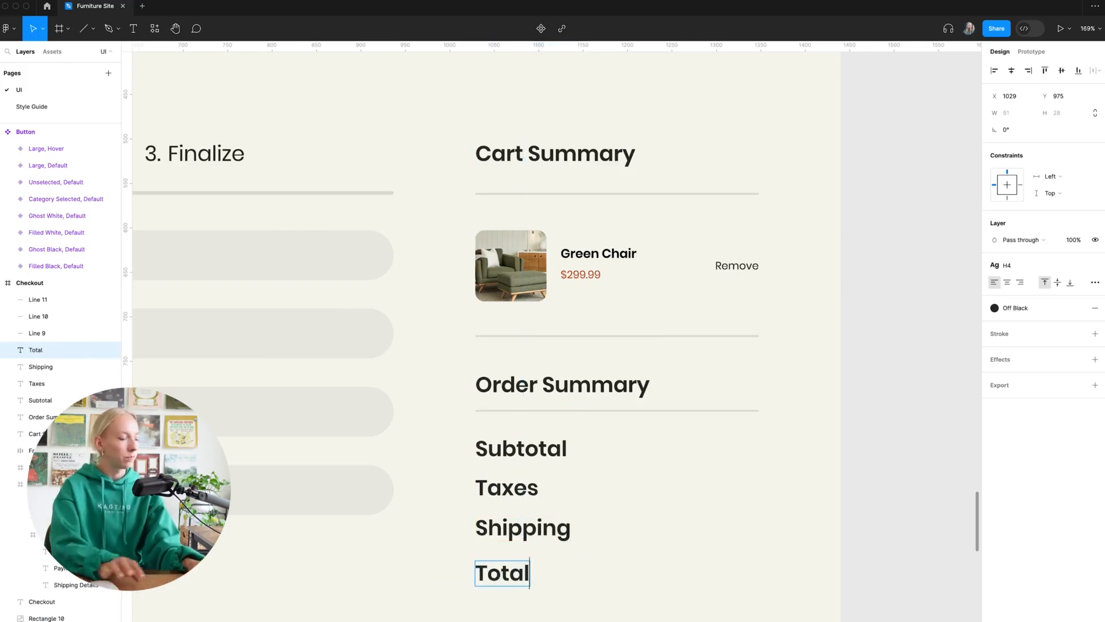
{"action": "key", "text": "Escape"}
{"action": "left_click", "coordinate": [661, 582]}
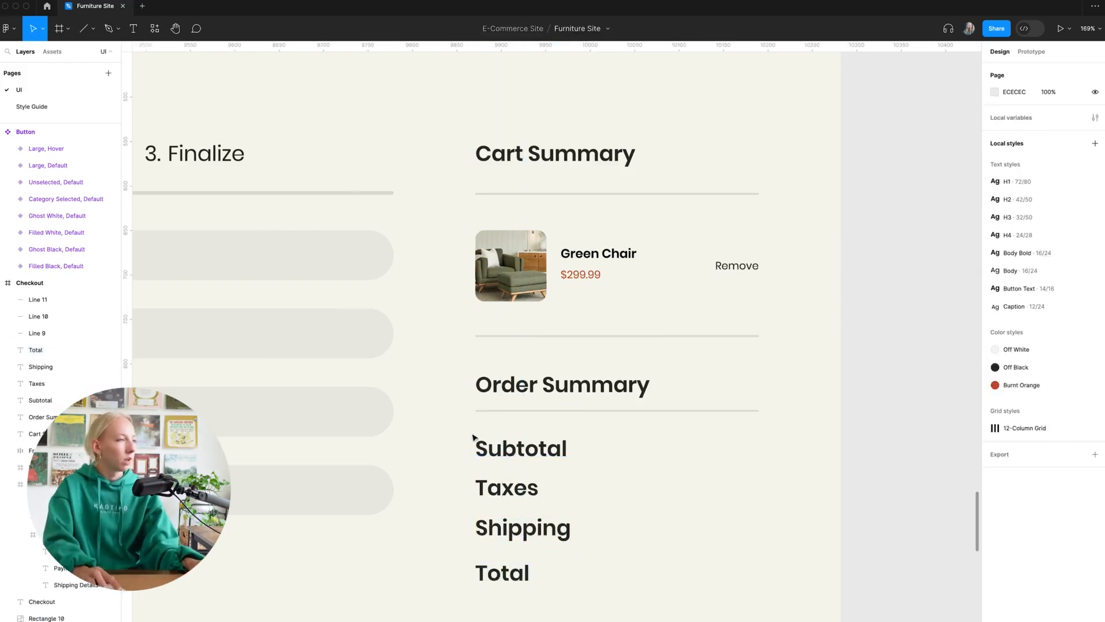
- Apply the Body text style to the Subtotal, Taxes, Shipping and Total labels
{"action": "left_click_drag", "start_coordinate": [472, 434], "coordinate": [559, 600]}
{"action": "left_click", "coordinate": [1030, 299]}
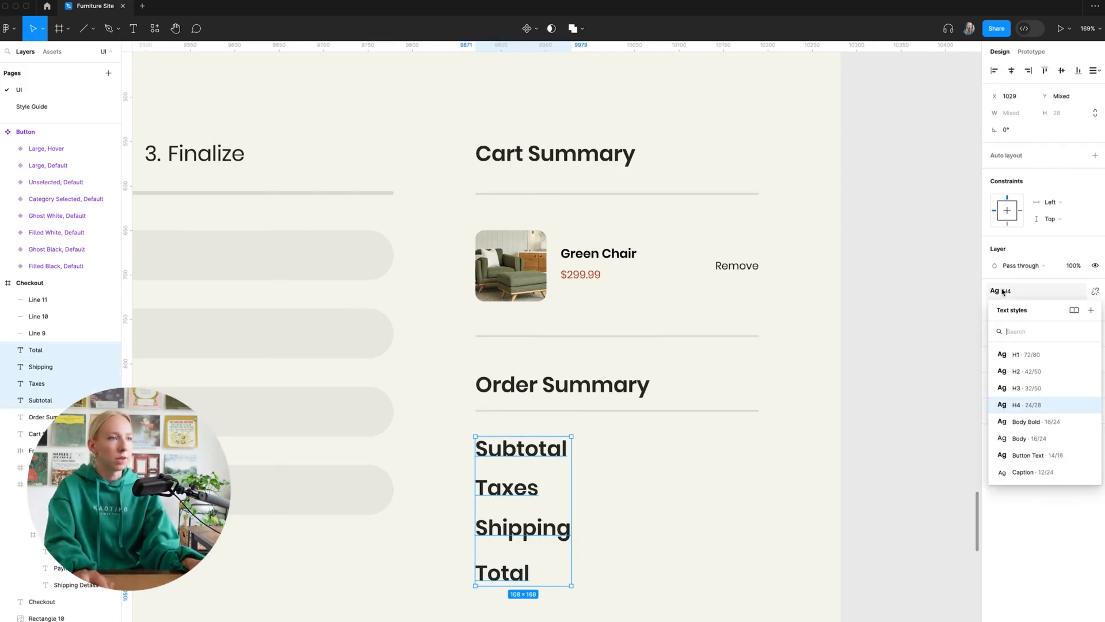
{"action": "left_click", "coordinate": [1013, 390]}
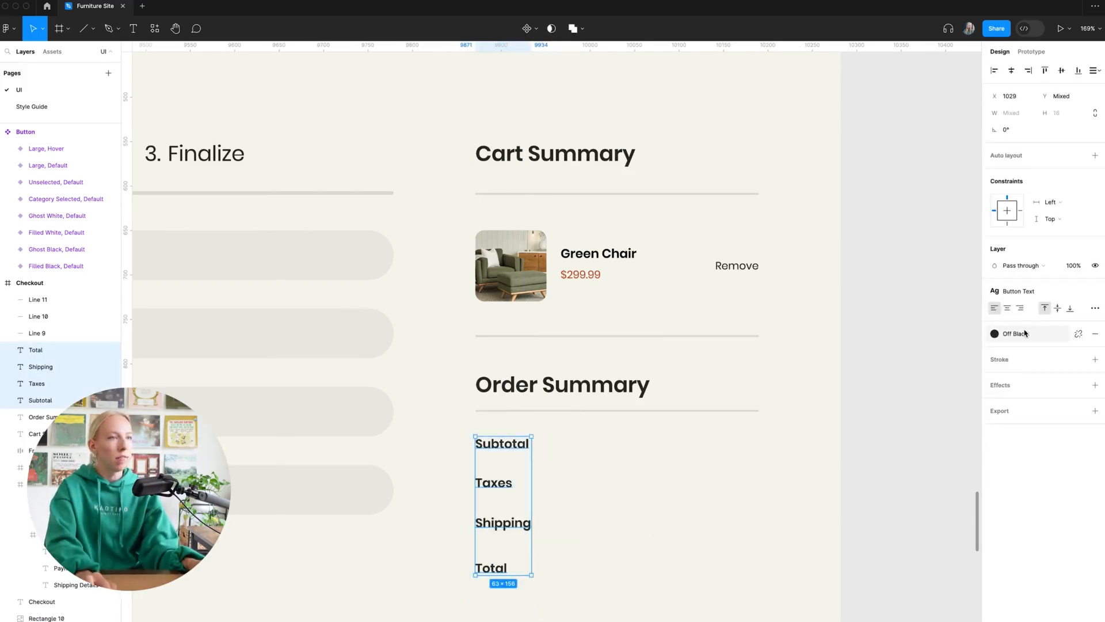
{"action": "left_click", "coordinate": [1029, 291]}
{"action": "left_click", "coordinate": [1051, 438]}
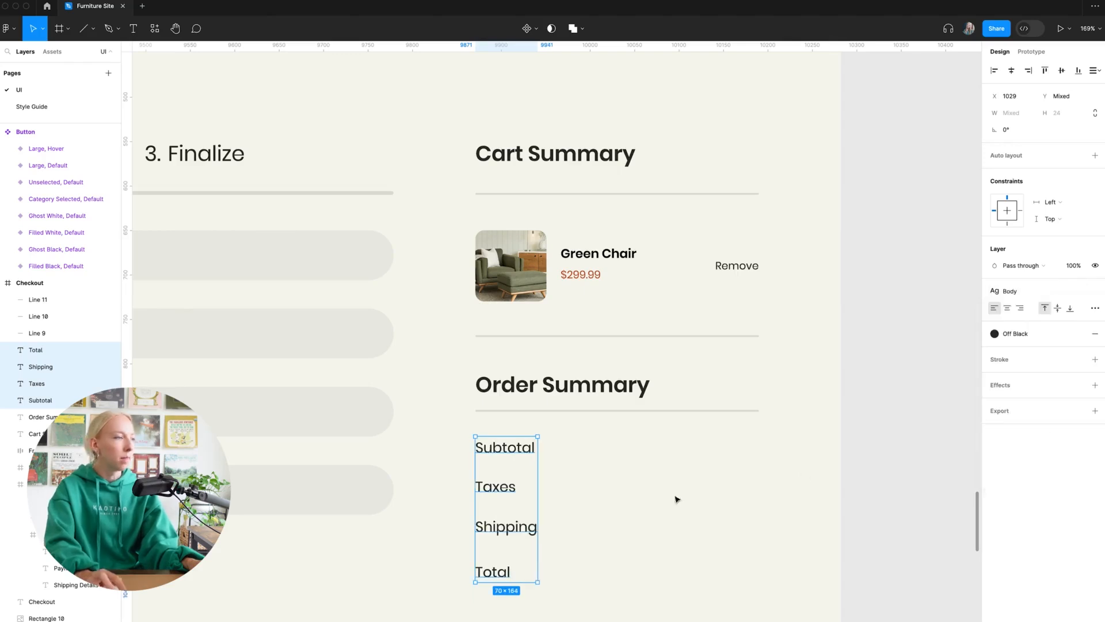
{"action": "left_click", "coordinate": [593, 572]}
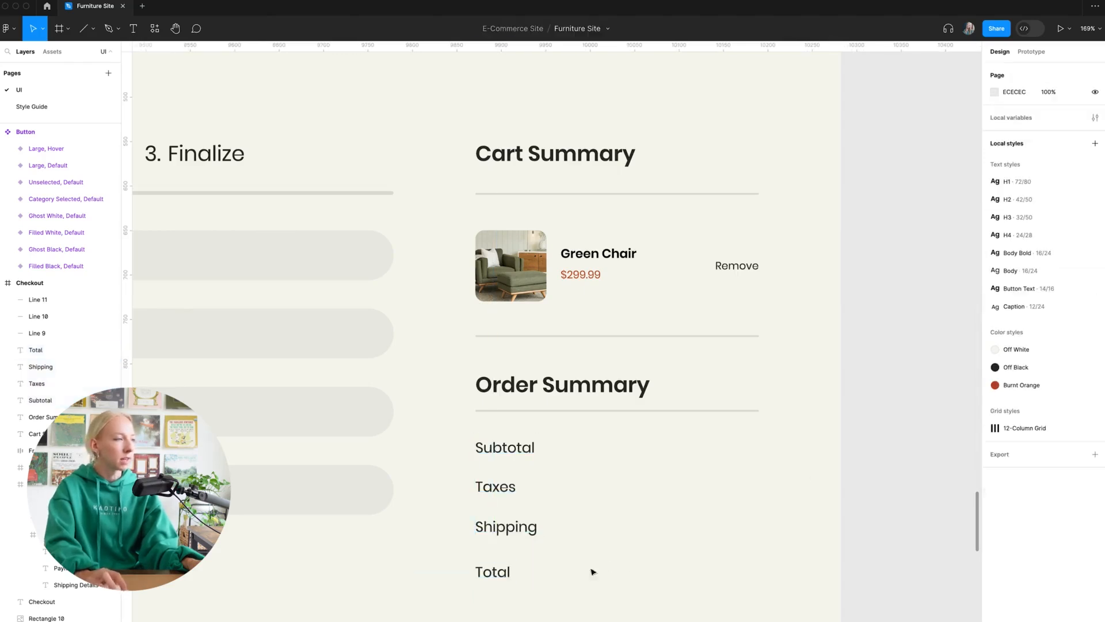
- Apply the Body Bold text style to the Total label under Order Summary
{"action": "left_click", "coordinate": [498, 572]}
{"action": "left_click", "coordinate": [1024, 265]}
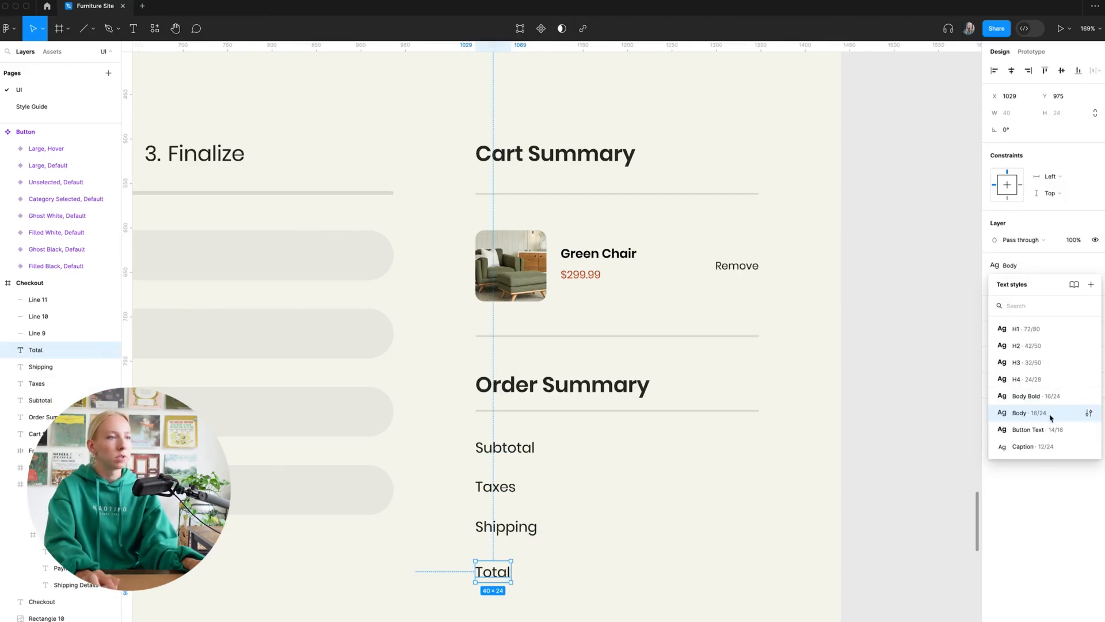
{"action": "left_click", "coordinate": [1060, 430]}
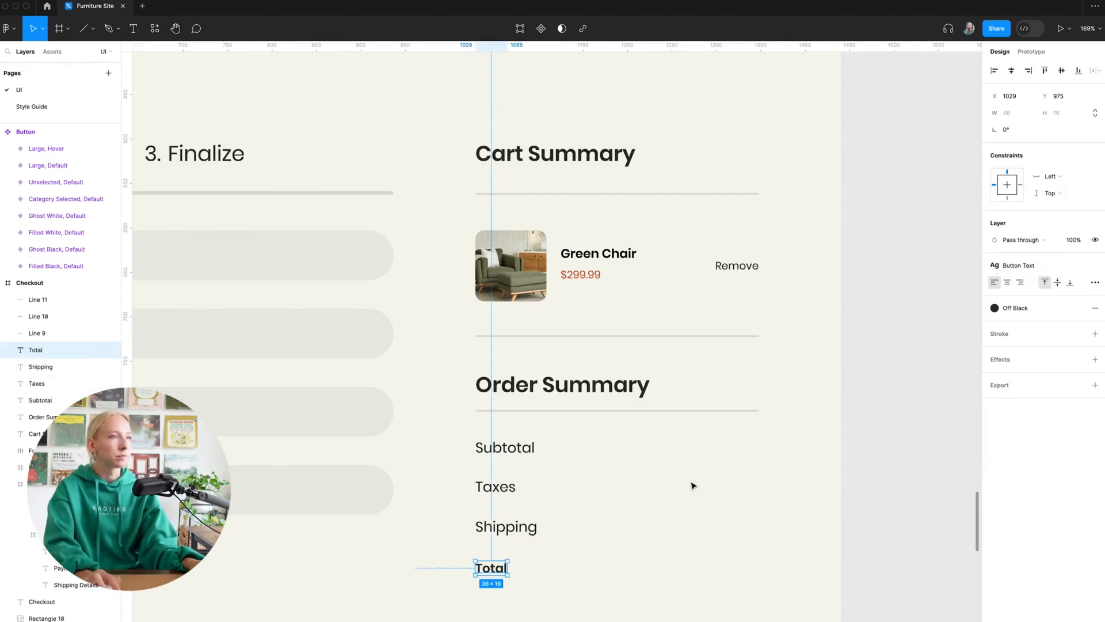
{"action": "left_click", "coordinate": [1021, 266]}
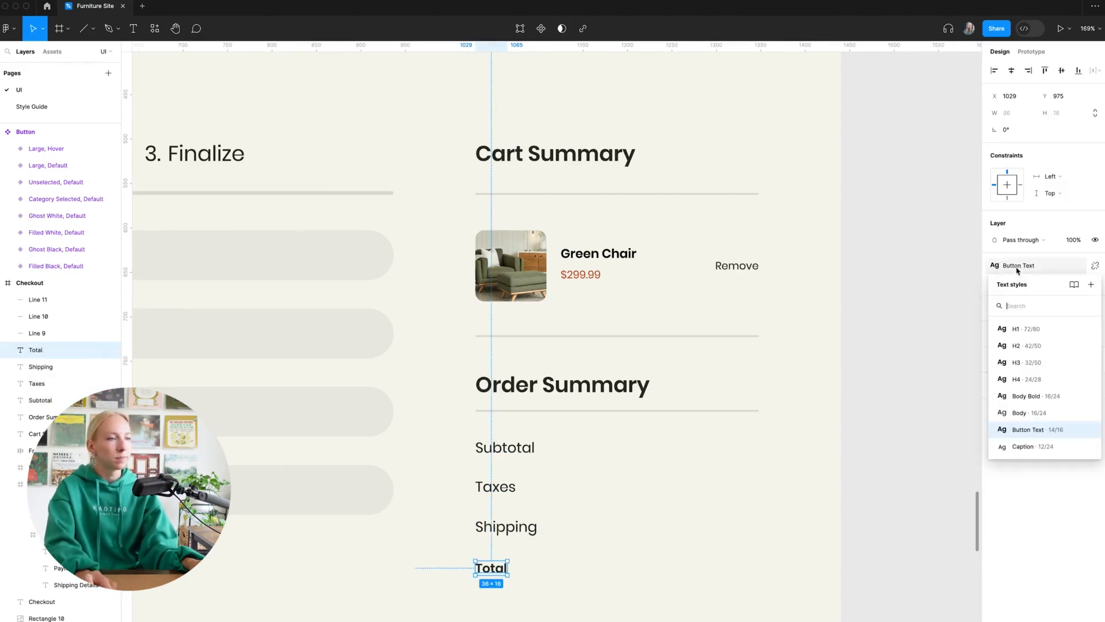
{"action": "left_click", "coordinate": [1060, 398]}
{"action": "left_click", "coordinate": [599, 545]}
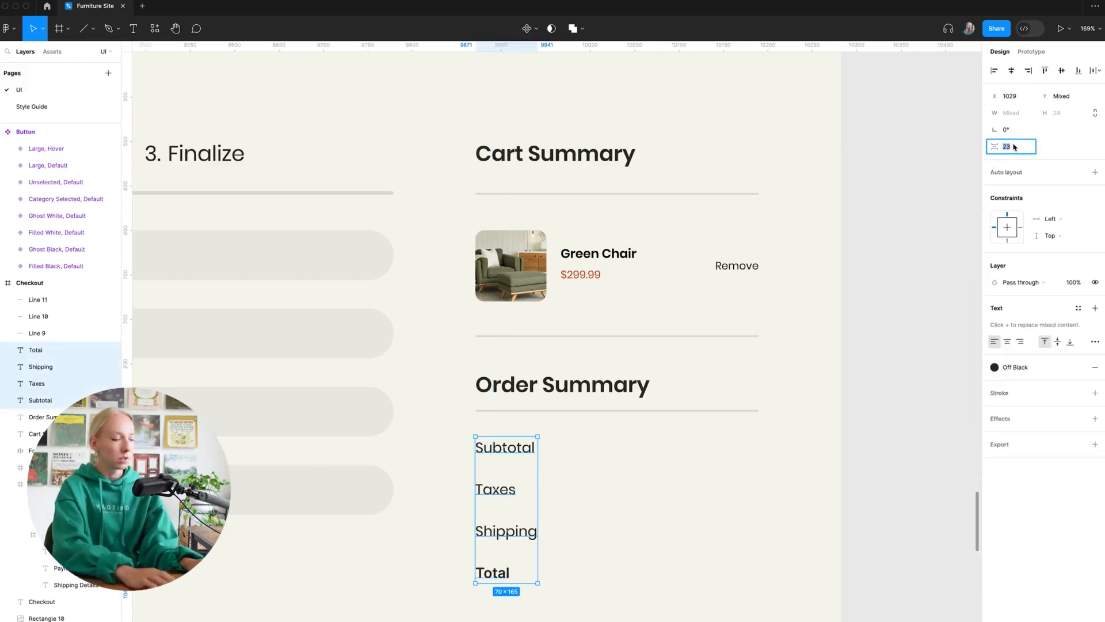
- Set the vertical spacing of the four Order Summary labels to 16 and move them up to 16 px below the divider
{"action": "type", "text": "16"}
{"action": "key", "text": "Return"}
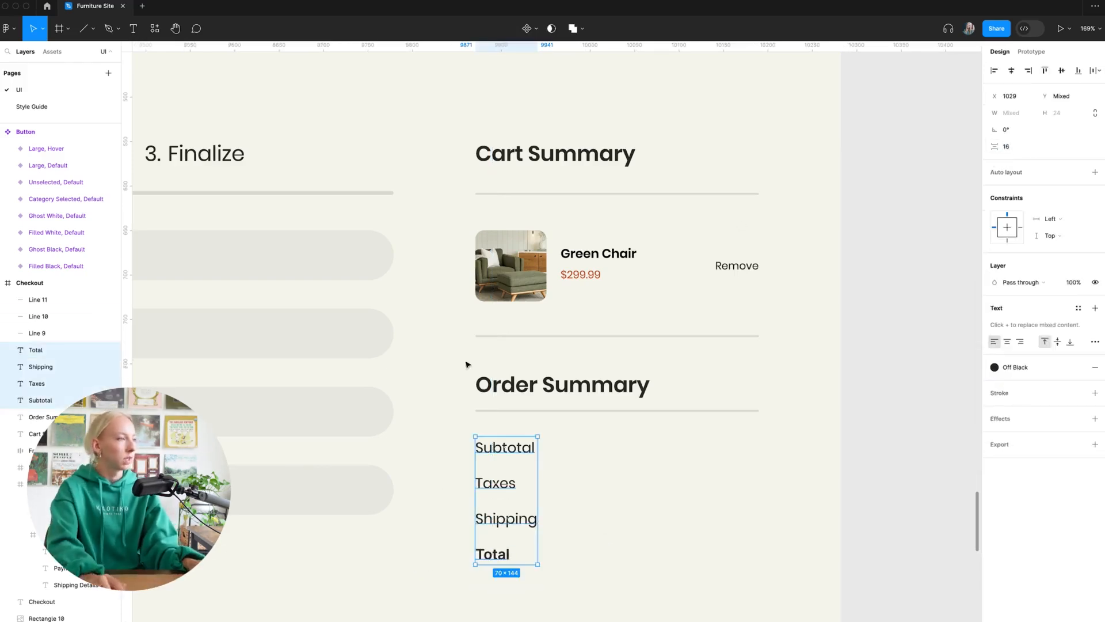
{"action": "left_click_drag", "start_coordinate": [500, 486], "coordinate": [509, 473]}
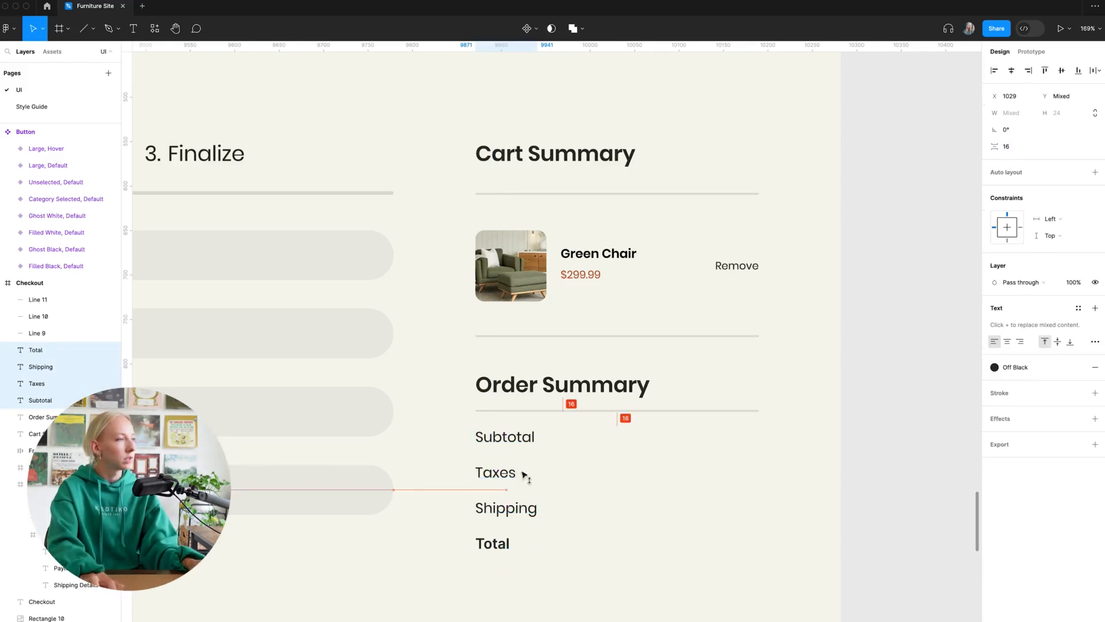
{"action": "left_click", "coordinate": [623, 478]}
- Duplicate the four labels as a second column ending at the divider's right end, with text and objects right-aligned
{"action": "left_click_drag", "start_coordinate": [474, 434], "coordinate": [748, 509]}
{"action": "key", "text": "super+alt+r"}
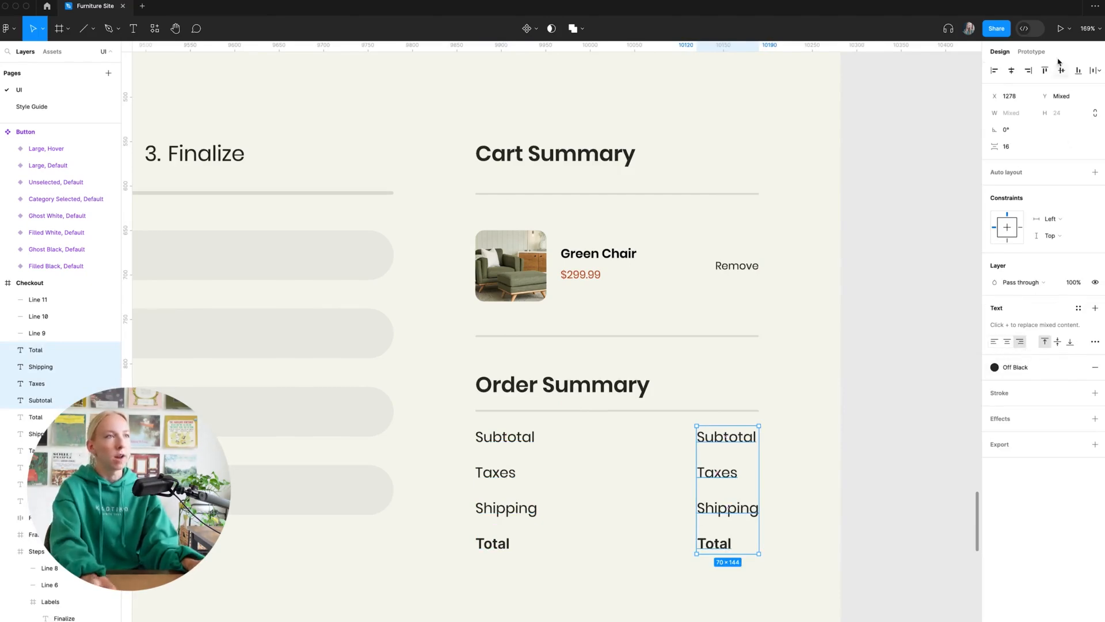
{"action": "left_click", "coordinate": [1030, 72]}
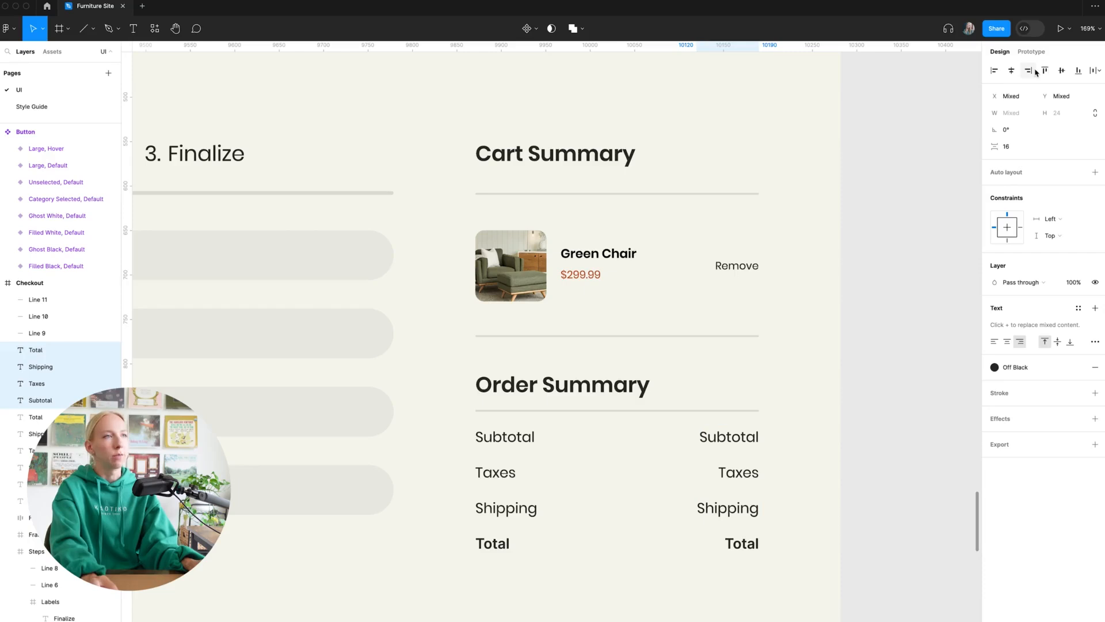
{"action": "left_click", "coordinate": [834, 516]}
- Replace the text of the duplicated Subtotal label with "$299.99" and the duplicated Taxes label with "$50.00"
{"action": "left_click", "coordinate": [754, 441]}
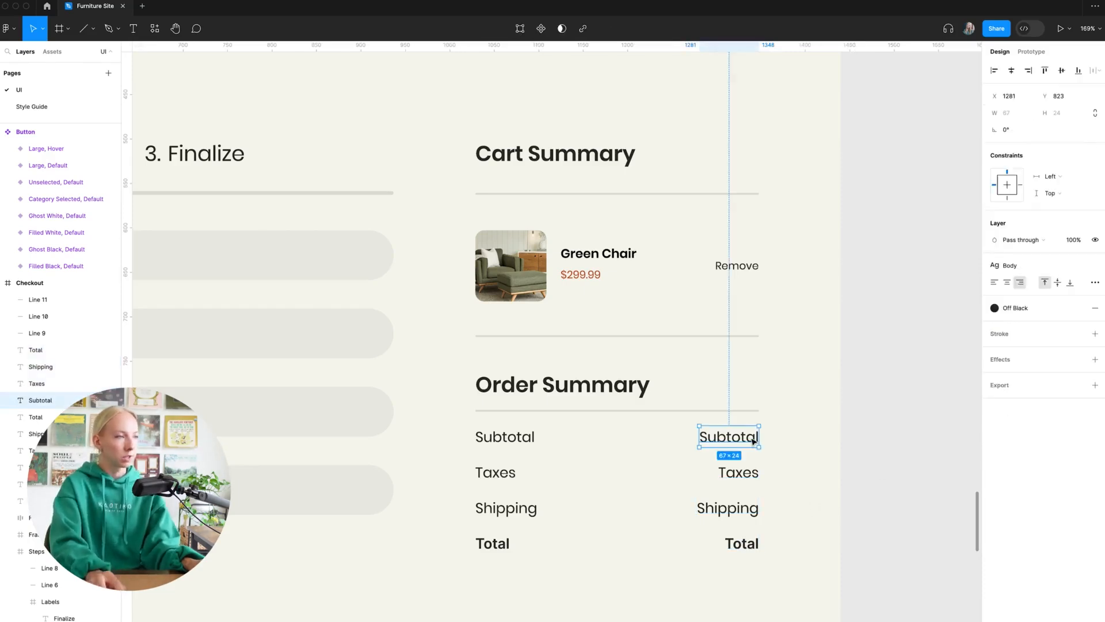
{"action": "double_click", "coordinate": [752, 438]}
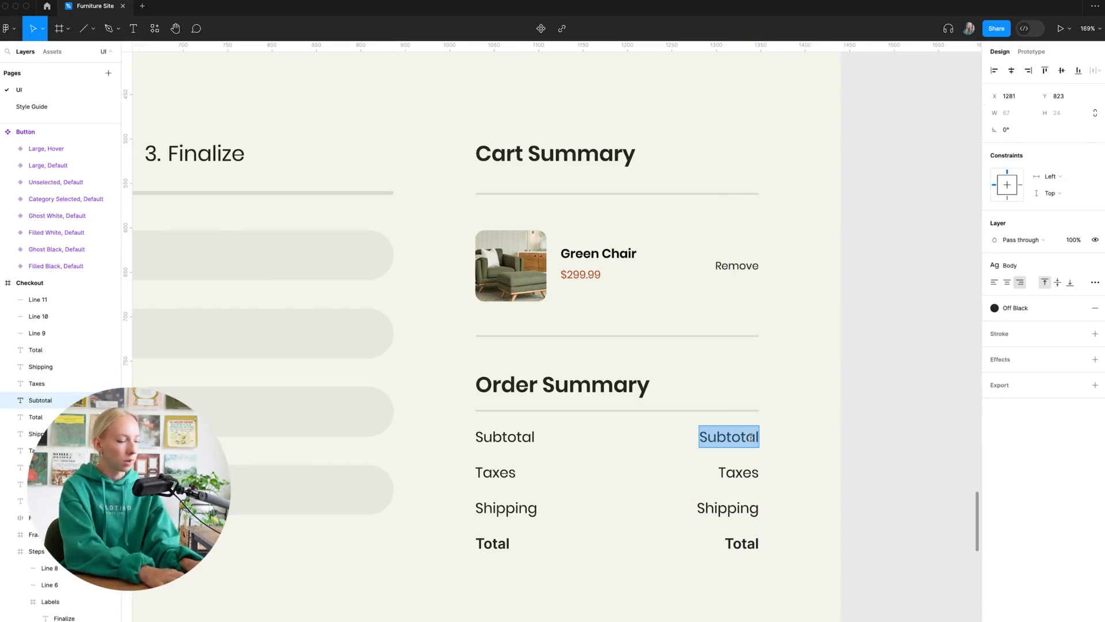
{"action": "type", "text": "$299.99"}
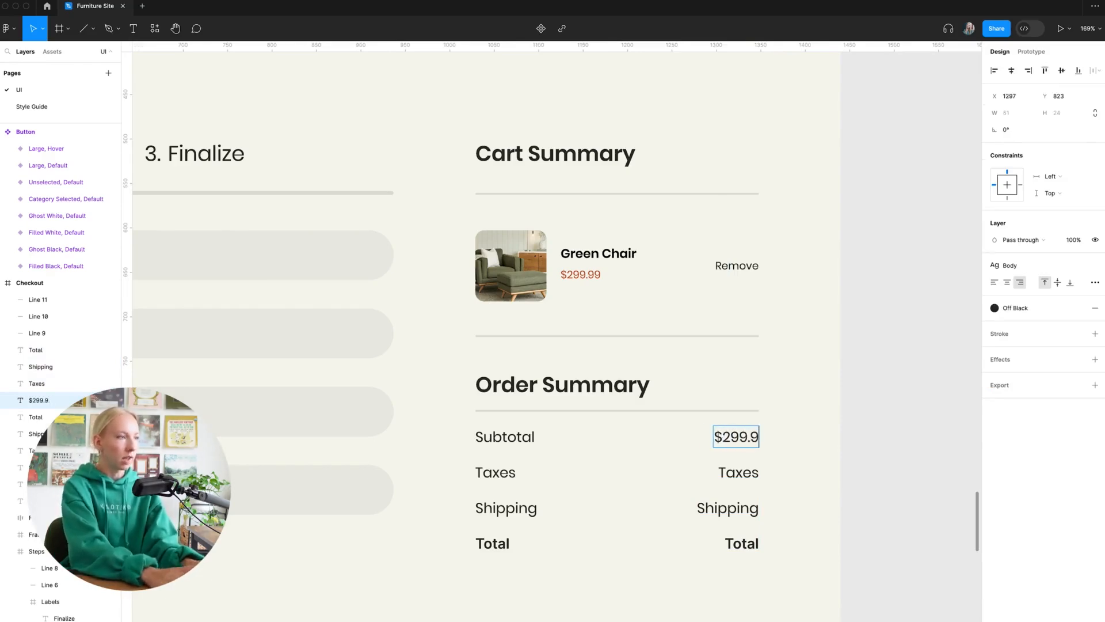
{"action": "double_click", "coordinate": [737, 471]}
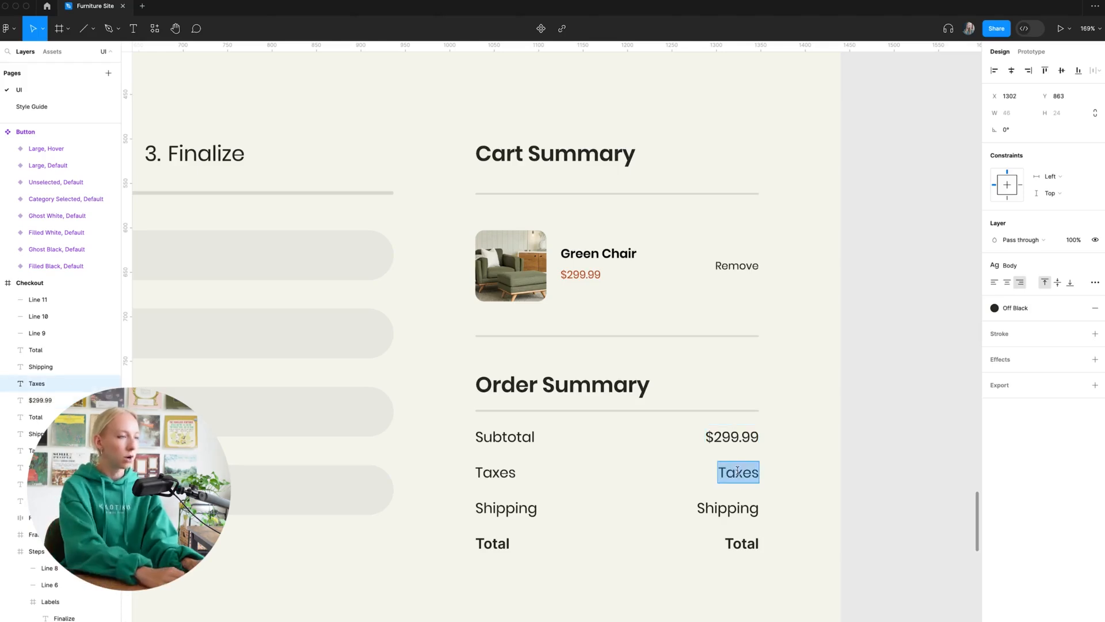
{"action": "type", "text": "$"}
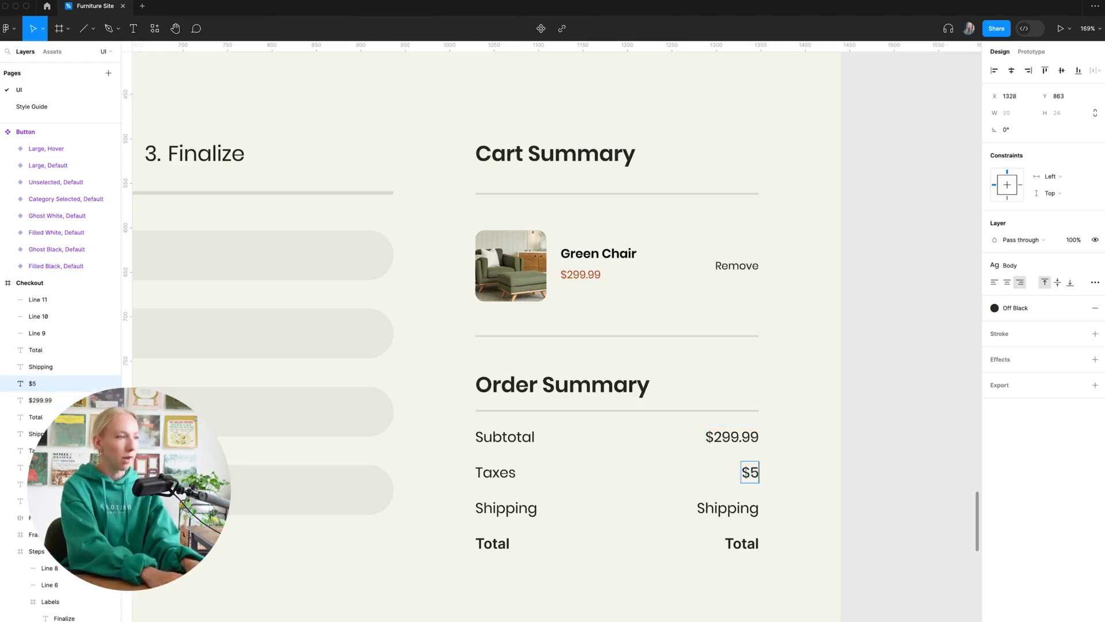
{"action": "type", "text": "50.00"}
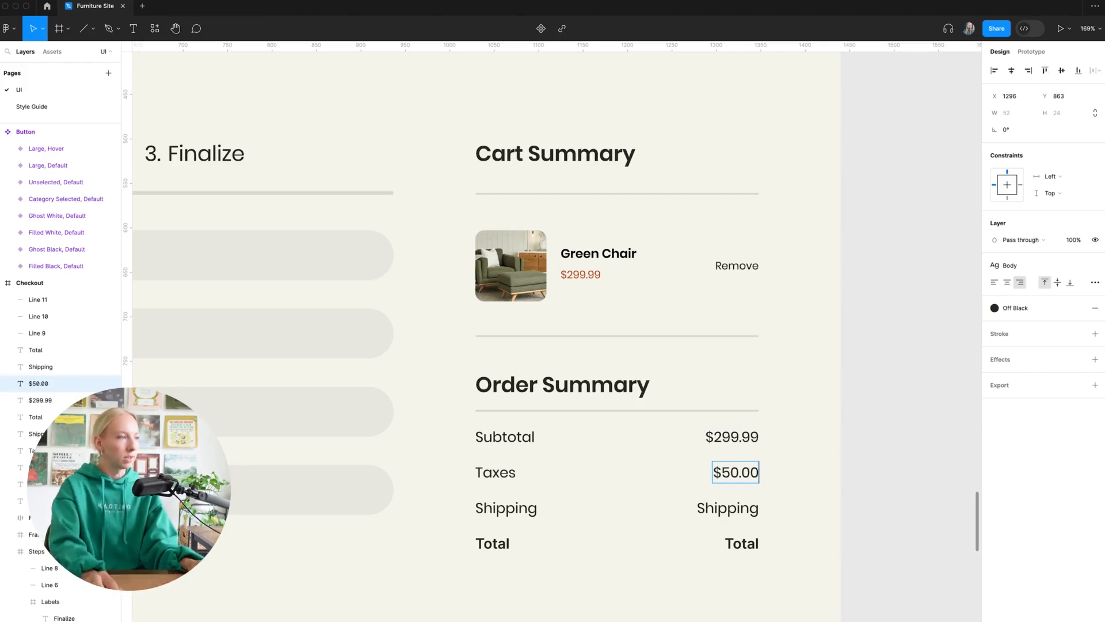
- Replace the text of the duplicated Shipping label with "$60.00" and the duplicated Total label with "$409.00"
{"action": "double_click", "coordinate": [721, 508]}
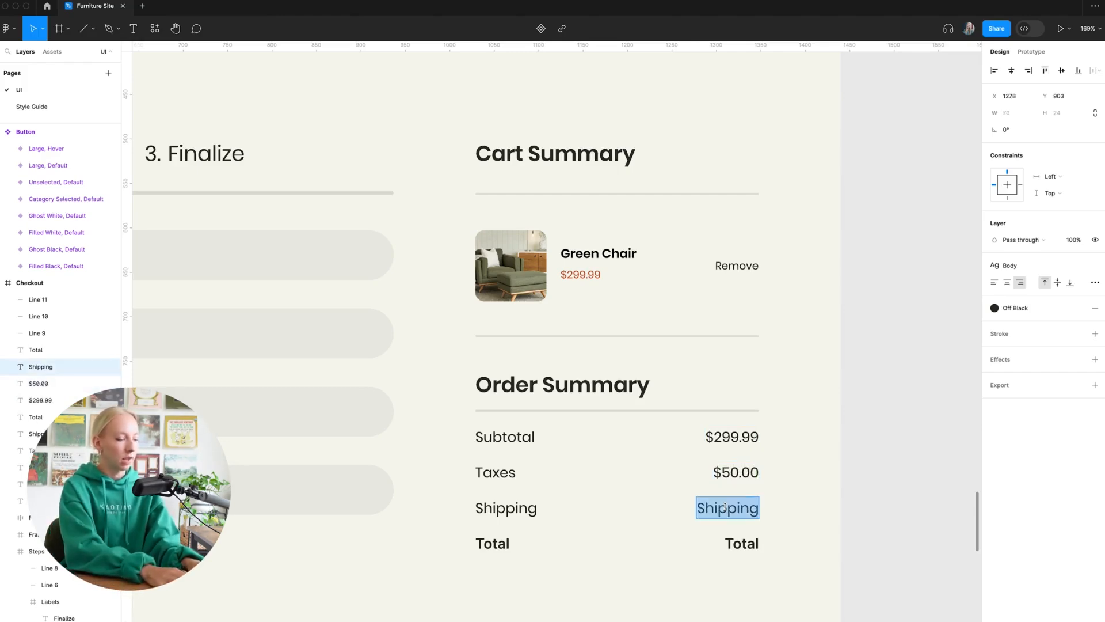
{"action": "type", "text": "$60.0"}
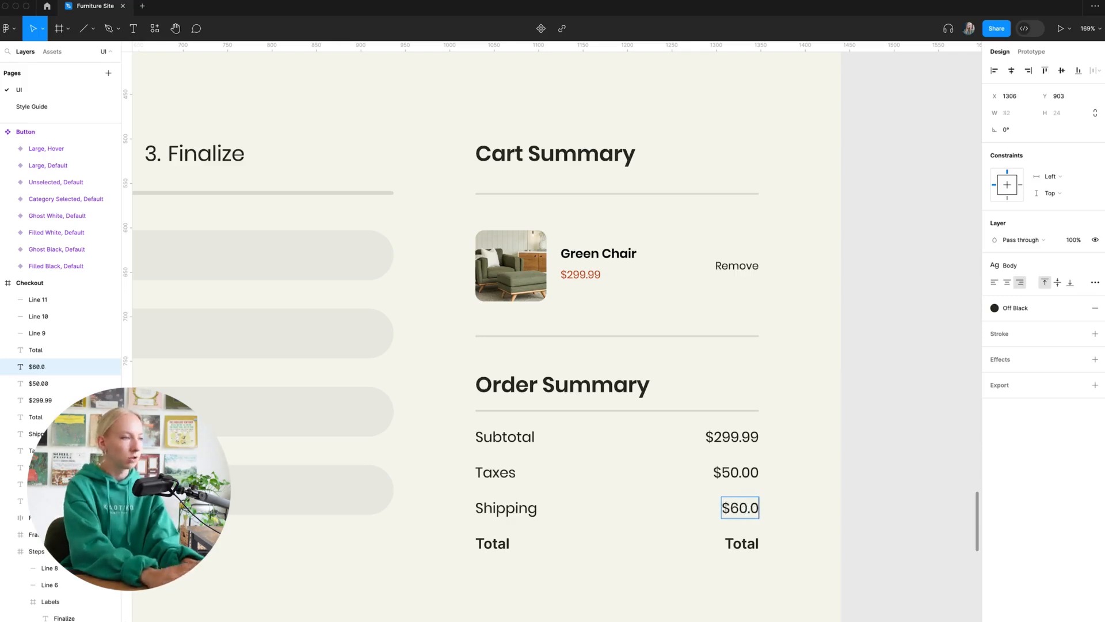
{"action": "key", "text": "Escape"}
{"action": "key", "text": "Escape"}
{"action": "left_click", "coordinate": [748, 544]}
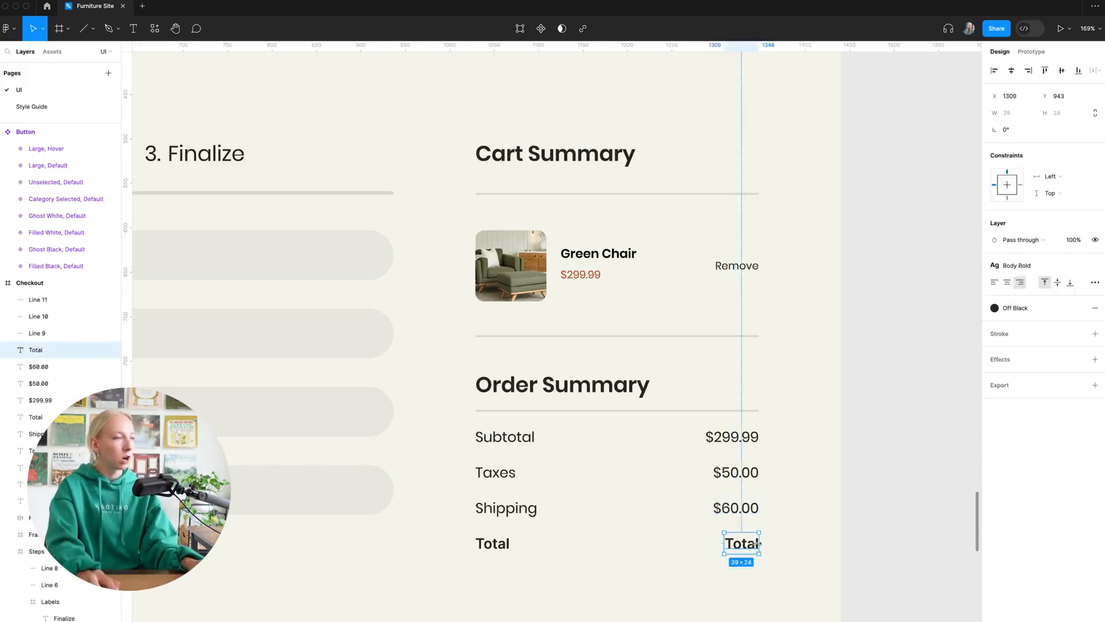
{"action": "key", "text": "Return"}
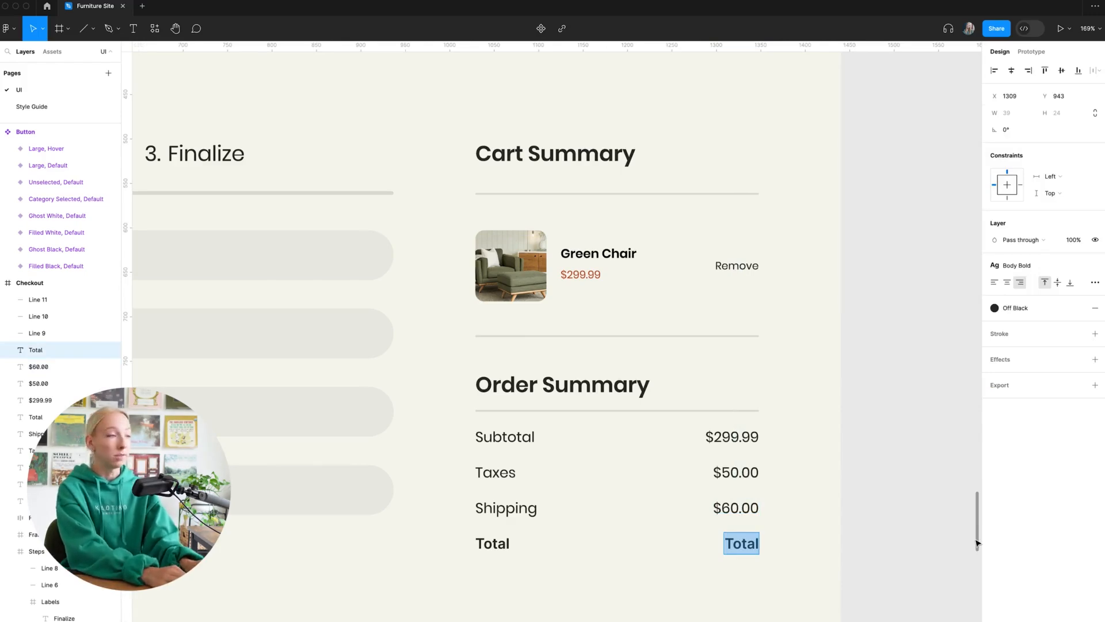
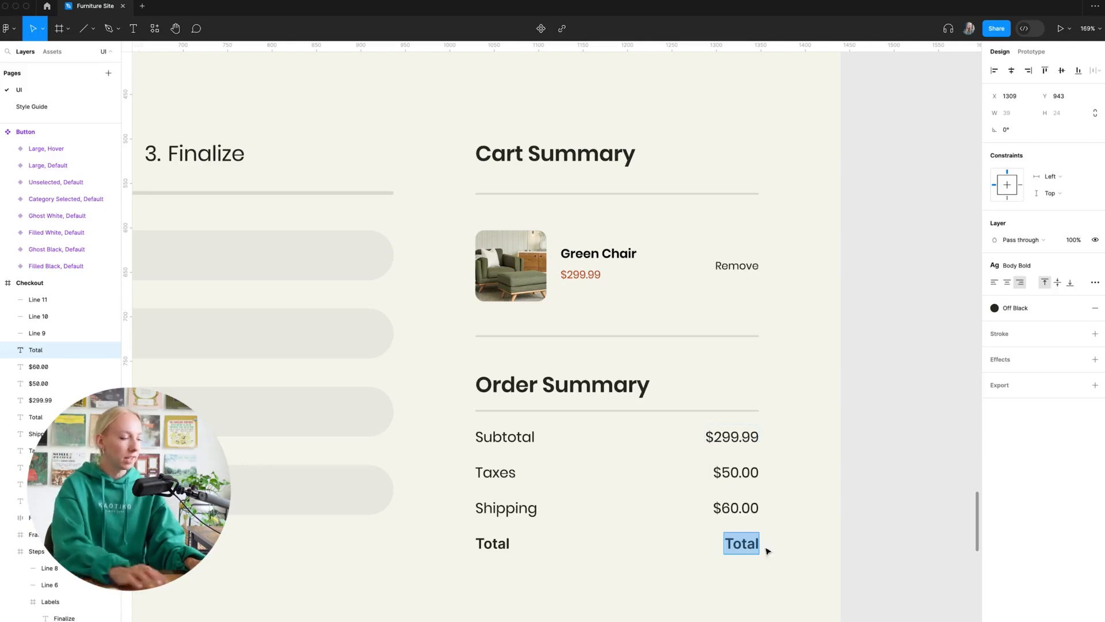
{"action": "type", "text": "$409.00"}
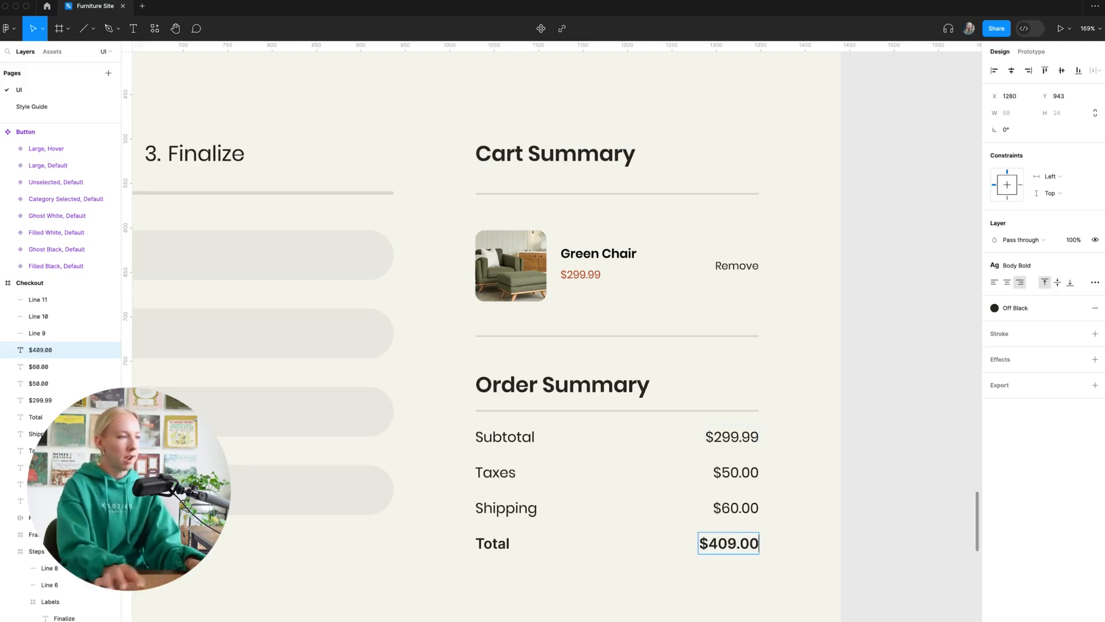
{"action": "key", "text": "Escape"}
{"action": "key", "text": "Escape"}
- Delete the divider line between the Green Chair cart item and the Order Summary heading
{"action": "scroll", "coordinate": [701, 587], "scroll_direction": "down", "scroll_amount": 5}
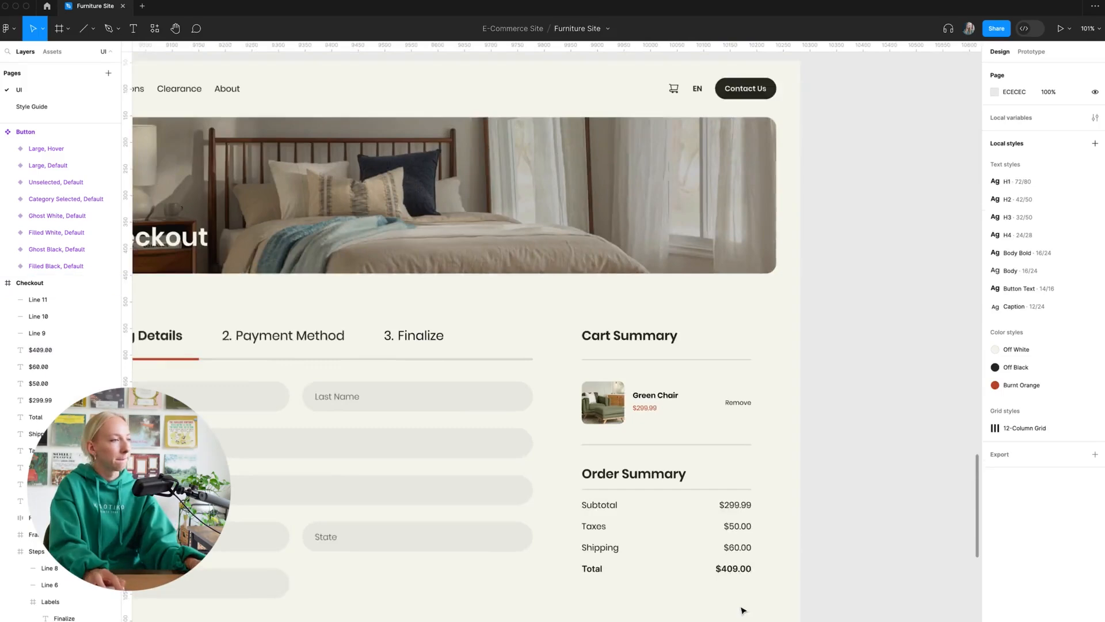
{"action": "scroll", "coordinate": [752, 558], "scroll_direction": "up", "scroll_amount": 3}
{"action": "scroll", "coordinate": [702, 335], "scroll_direction": "down", "scroll_amount": 2}
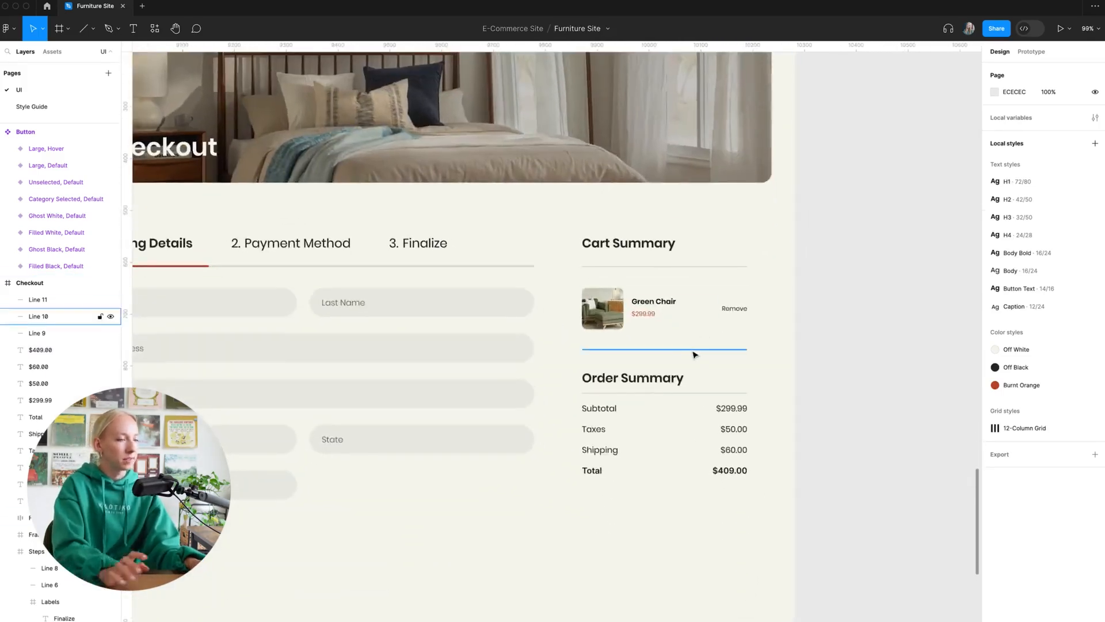
{"action": "left_click", "coordinate": [693, 351]}
{"action": "key", "text": "Delete"}
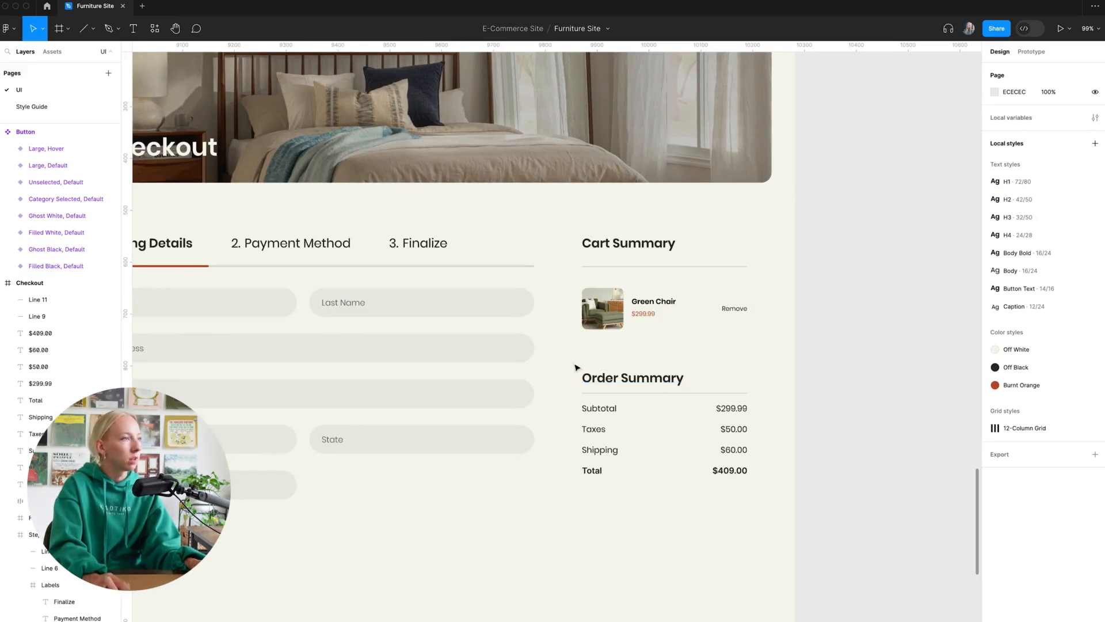
- Move the whole Order Summary block, with its divider, labels and amounts, up closer to the Green Chair item
{"action": "scroll", "coordinate": [557, 276], "scroll_direction": "left", "scroll_amount": 3}
{"action": "scroll", "coordinate": [557, 276], "scroll_direction": "right", "scroll_amount": 5}
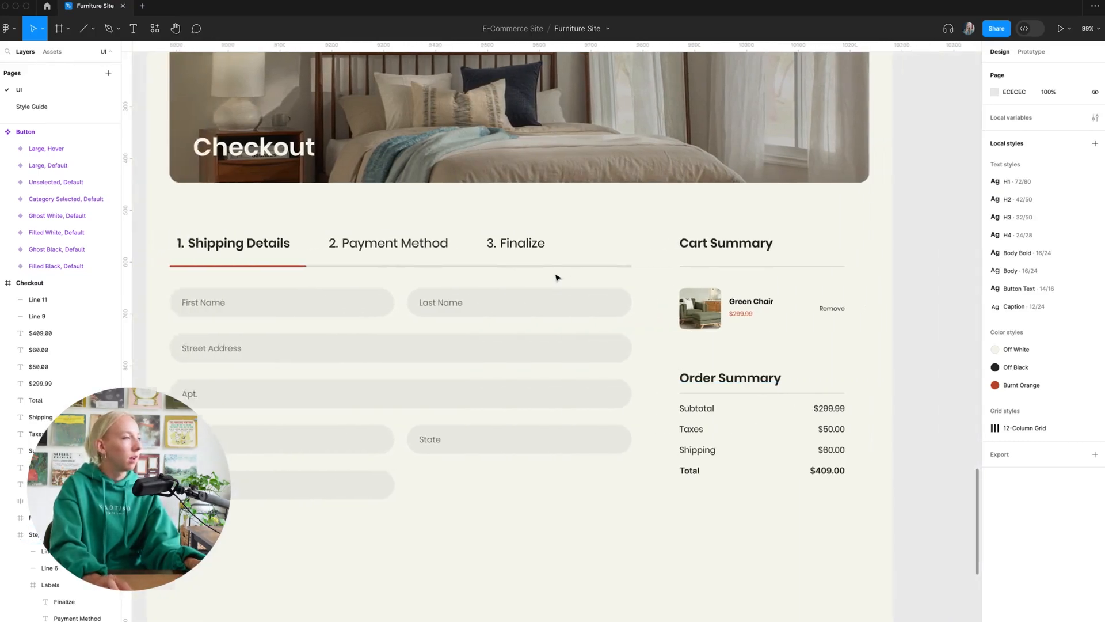
{"action": "left_click_drag", "start_coordinate": [533, 360], "coordinate": [727, 510]}
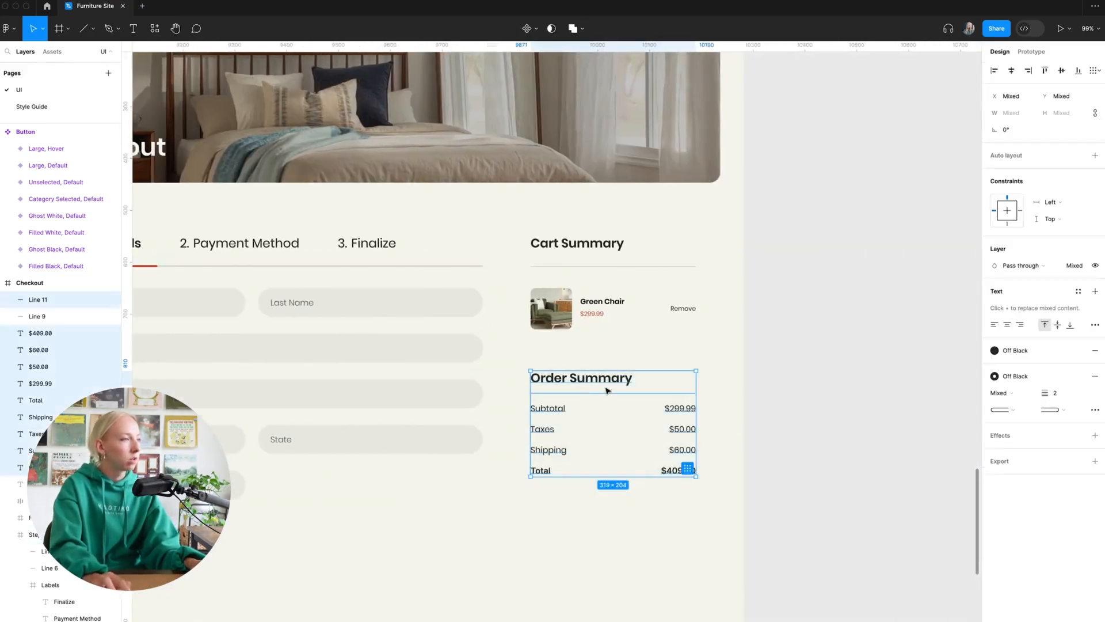
{"action": "left_click_drag", "start_coordinate": [605, 390], "coordinate": [609, 375]}
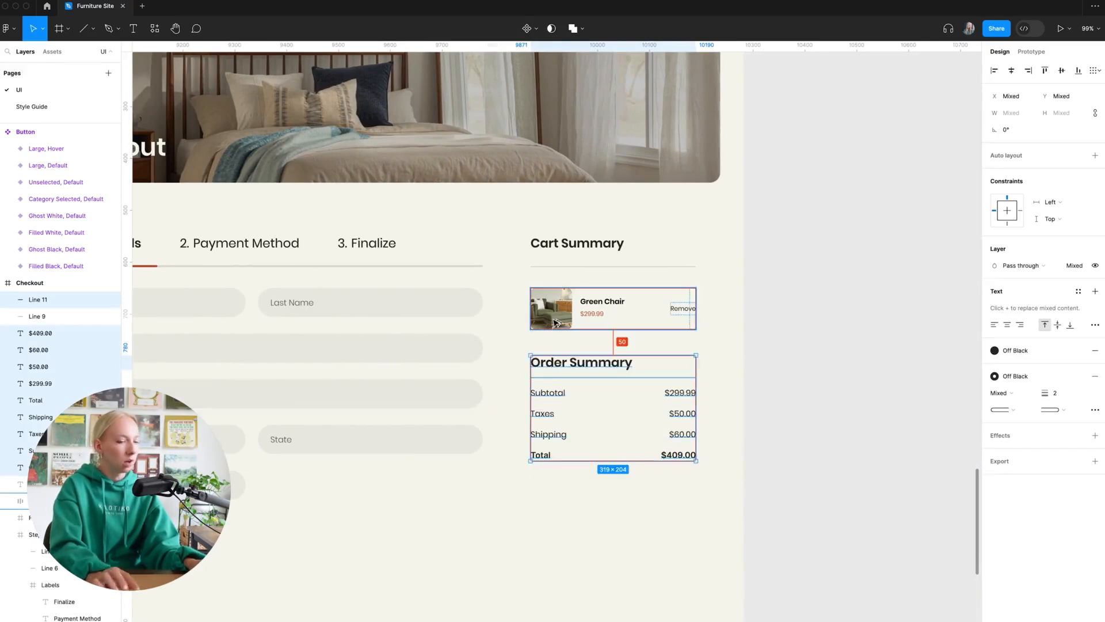
{"action": "key", "text": "shift+Up"}
{"action": "left_click", "coordinate": [795, 395]}
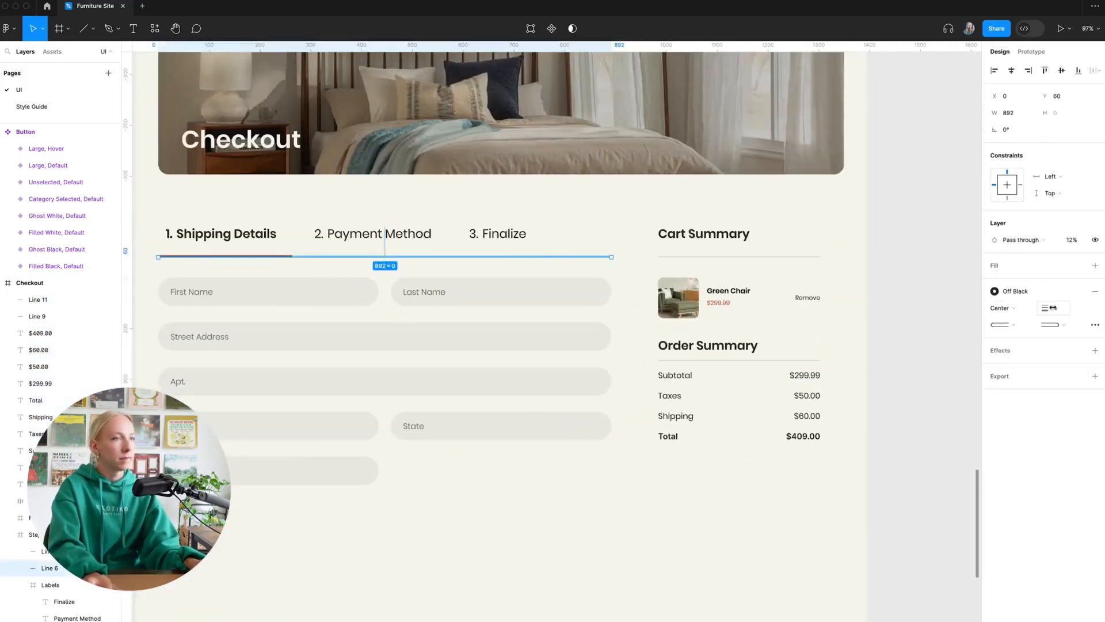
- Set the stroke weight of the grey line beneath the checkout step tabs to 2
{"action": "type", "text": "2"}
{"action": "key", "text": "Return"}
{"action": "left_click", "coordinate": [696, 574]}
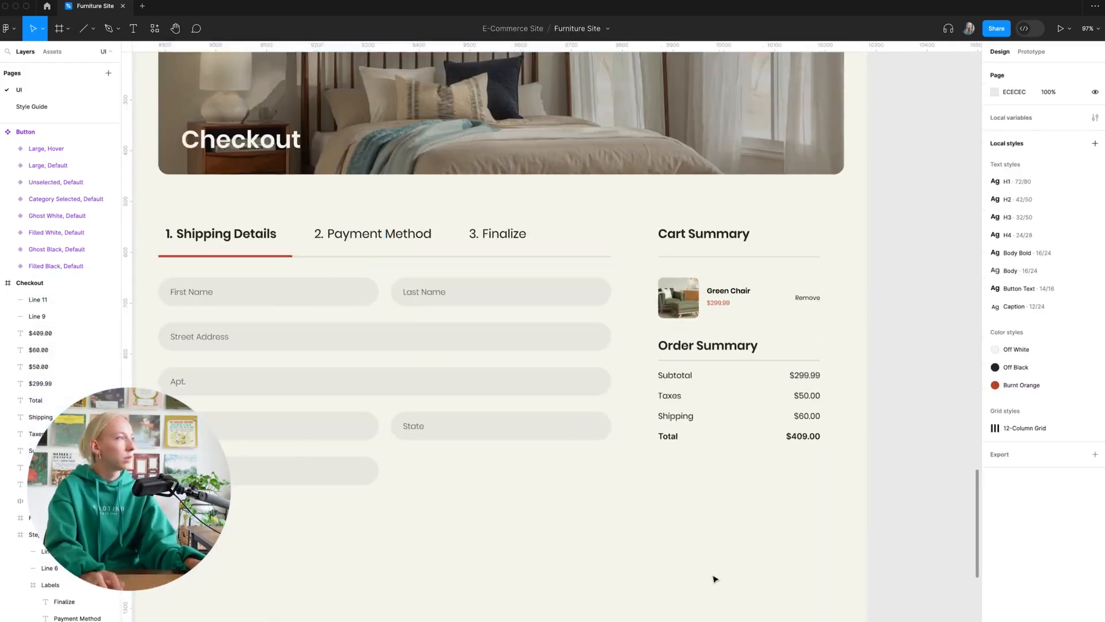
- Set the stroke weight of the grey divider lines above and below the details text to 2 on all three product details pages
{"action": "scroll", "coordinate": [696, 572], "scroll_direction": "down", "scroll_amount": 3}
{"action": "scroll", "coordinate": [880, 554], "scroll_direction": "down", "scroll_amount": 2}
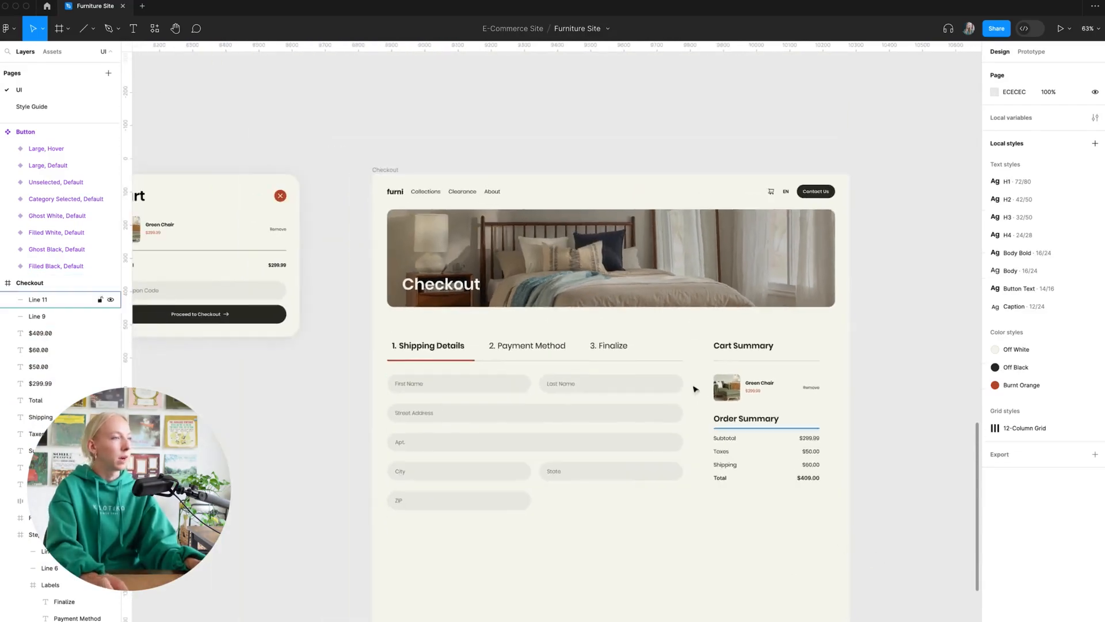
{"action": "scroll", "coordinate": [647, 358], "scroll_direction": "left", "scroll_amount": 20}
{"action": "scroll", "coordinate": [646, 359], "scroll_direction": "down", "scroll_amount": 3}
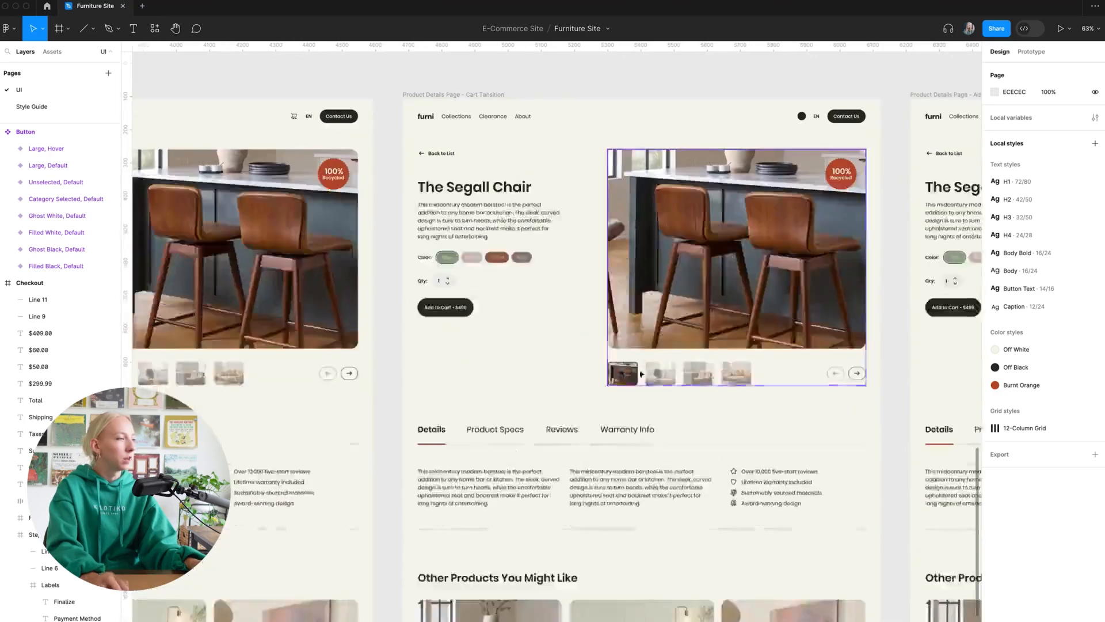
{"action": "scroll", "coordinate": [518, 409], "scroll_direction": "up", "scroll_amount": 5}
{"action": "left_click", "coordinate": [513, 401]}
{"action": "left_click", "coordinate": [532, 535], "text": "shift"}
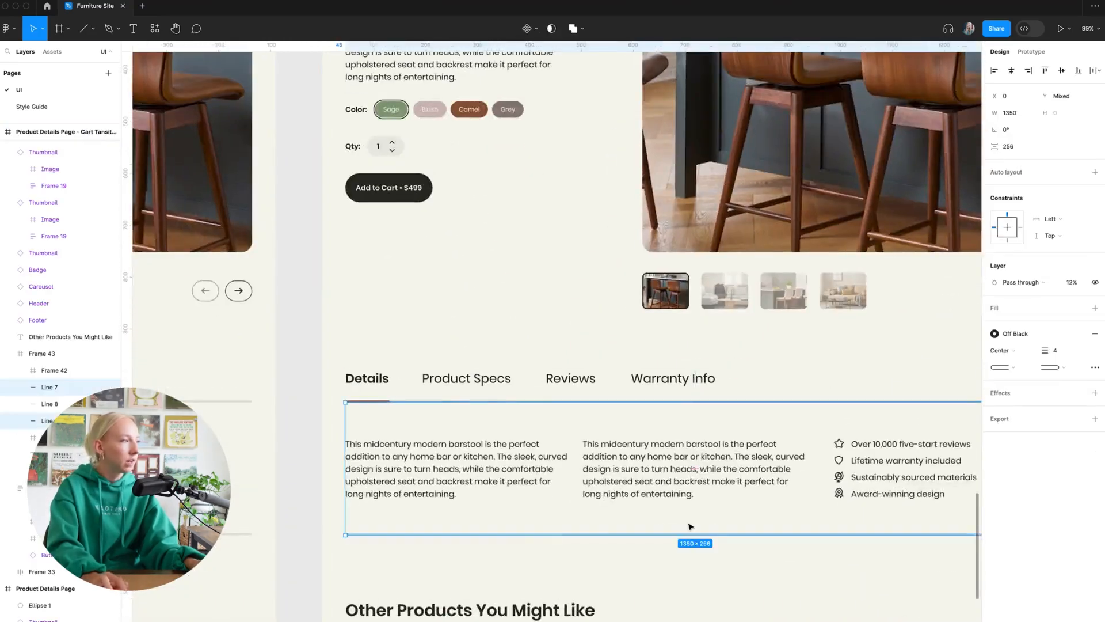
{"action": "scroll", "coordinate": [690, 523], "scroll_direction": "down", "scroll_amount": 4}
{"action": "left_click", "coordinate": [432, 462], "text": "shift+super"}
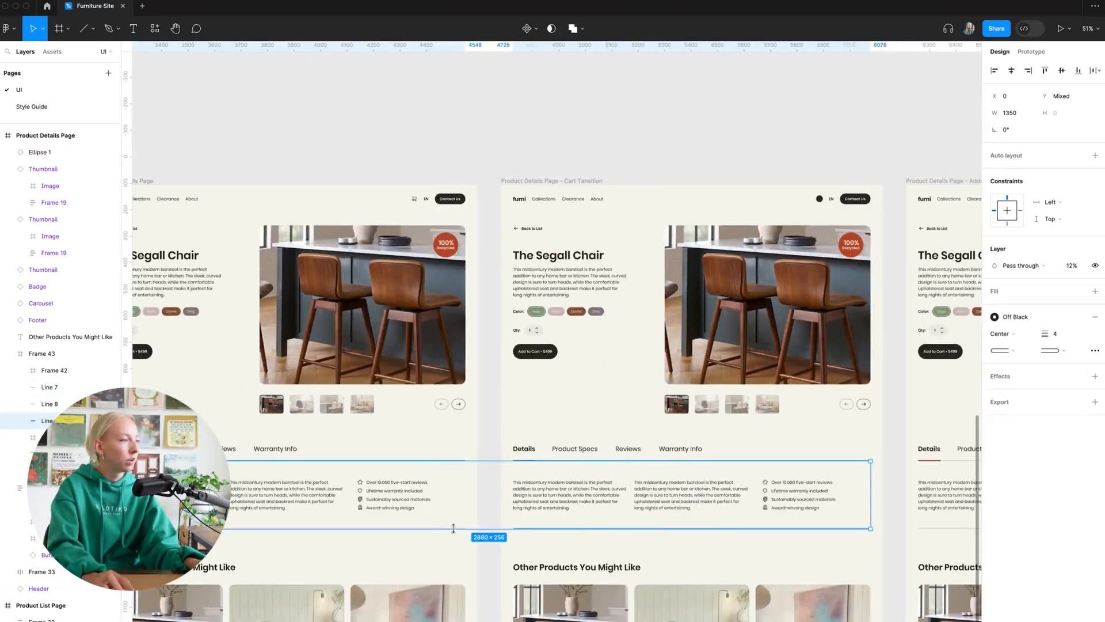
{"action": "key", "text": "super+z"}
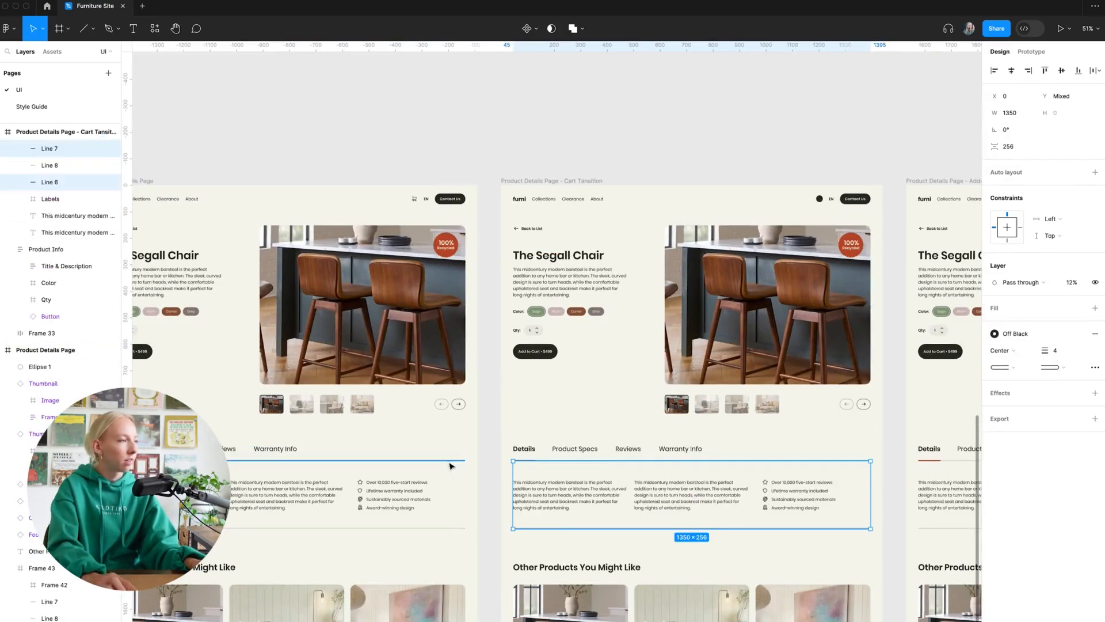
{"action": "scroll", "coordinate": [451, 464], "scroll_direction": "up", "scroll_amount": 5}
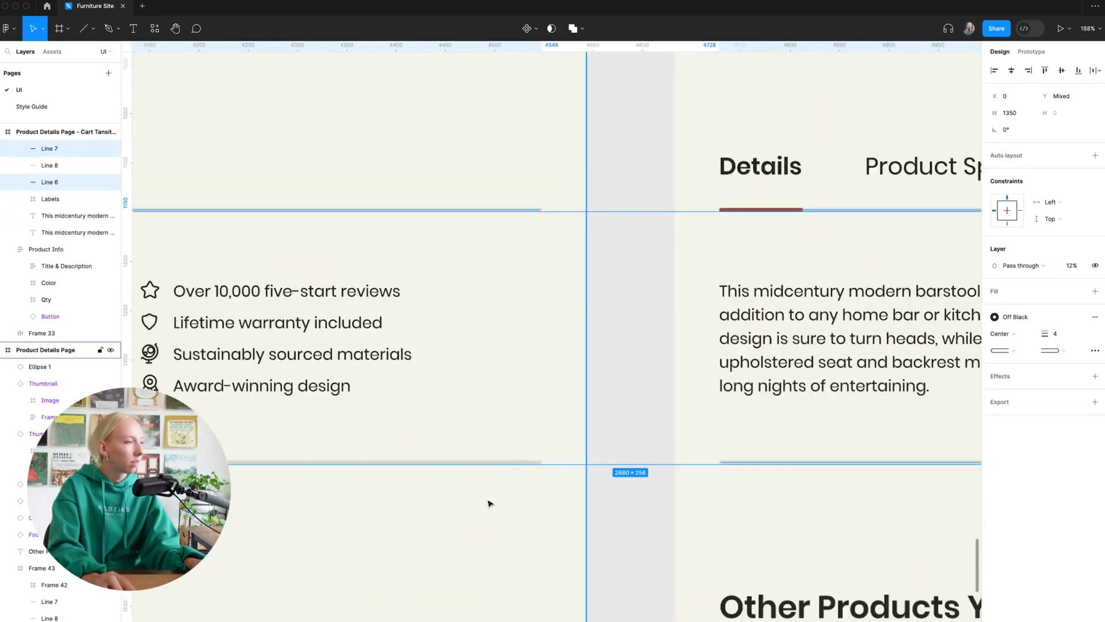
{"action": "left_click", "coordinate": [514, 463], "text": "shift+super"}
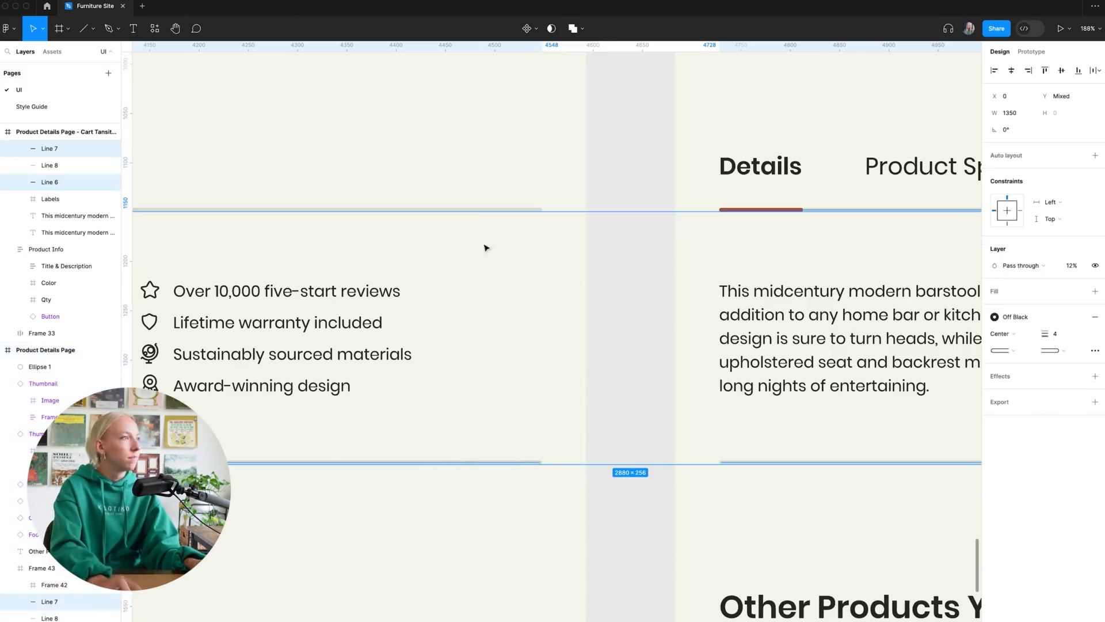
{"action": "scroll", "coordinate": [395, 288], "scroll_direction": "down", "scroll_amount": 5}
{"action": "scroll", "coordinate": [933, 281], "scroll_direction": "down", "scroll_amount": 1}
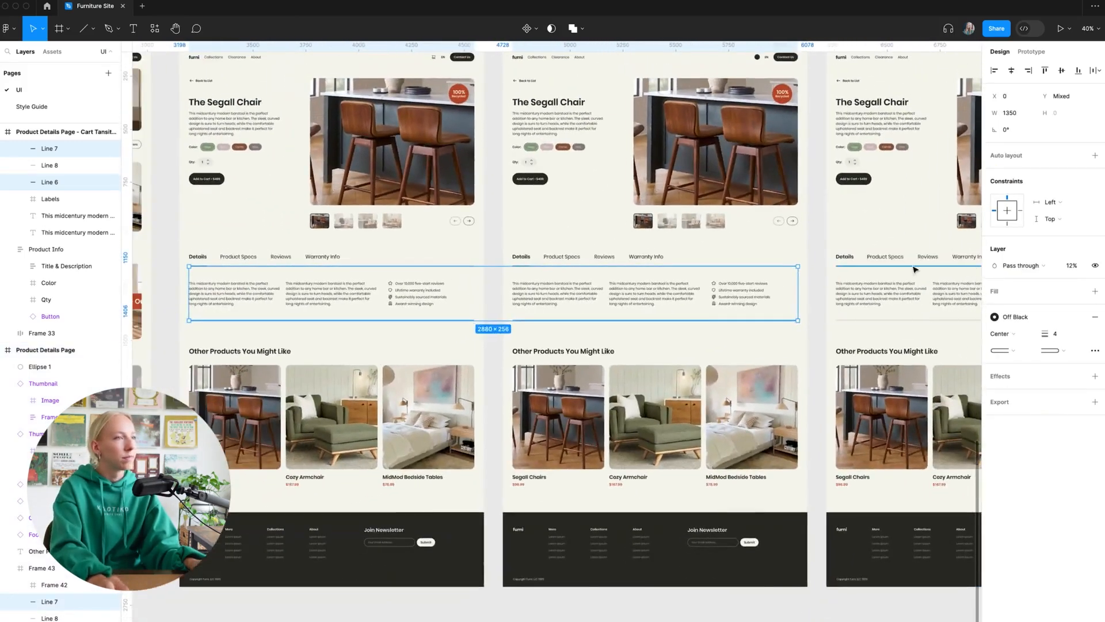
{"action": "left_click", "coordinate": [915, 268], "text": "shift+super"}
{"action": "scroll", "coordinate": [964, 360], "scroll_direction": "up", "scroll_amount": 9}
{"action": "scroll", "coordinate": [964, 359], "scroll_direction": "down", "scroll_amount": 5}
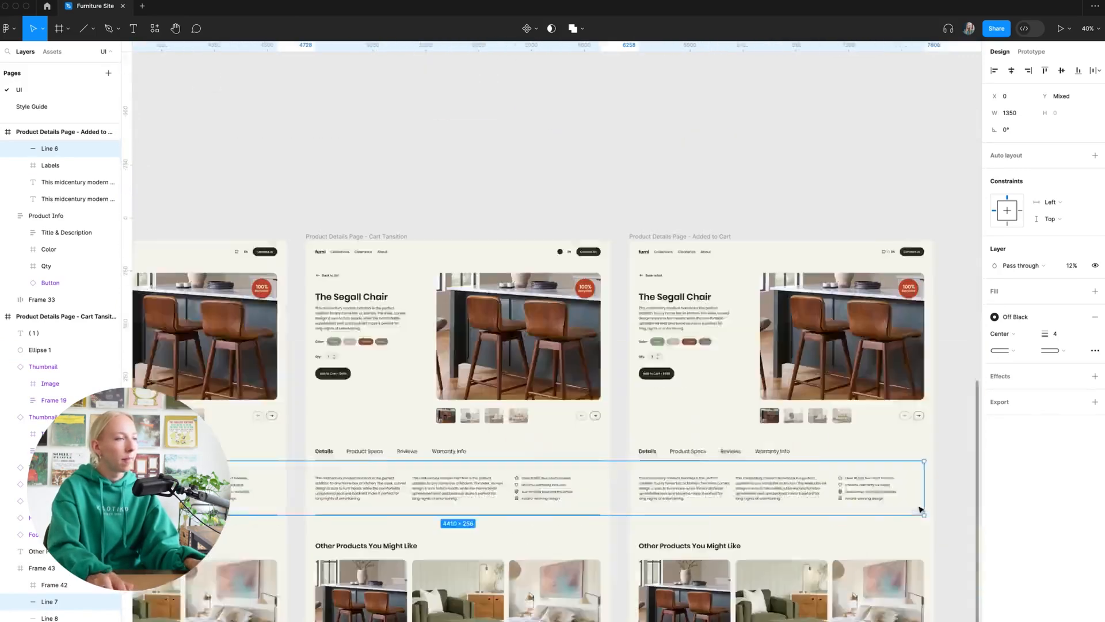
{"action": "scroll", "coordinate": [783, 431], "scroll_direction": "up", "scroll_amount": 10}
{"action": "scroll", "coordinate": [714, 580], "scroll_direction": "up", "scroll_amount": 5}
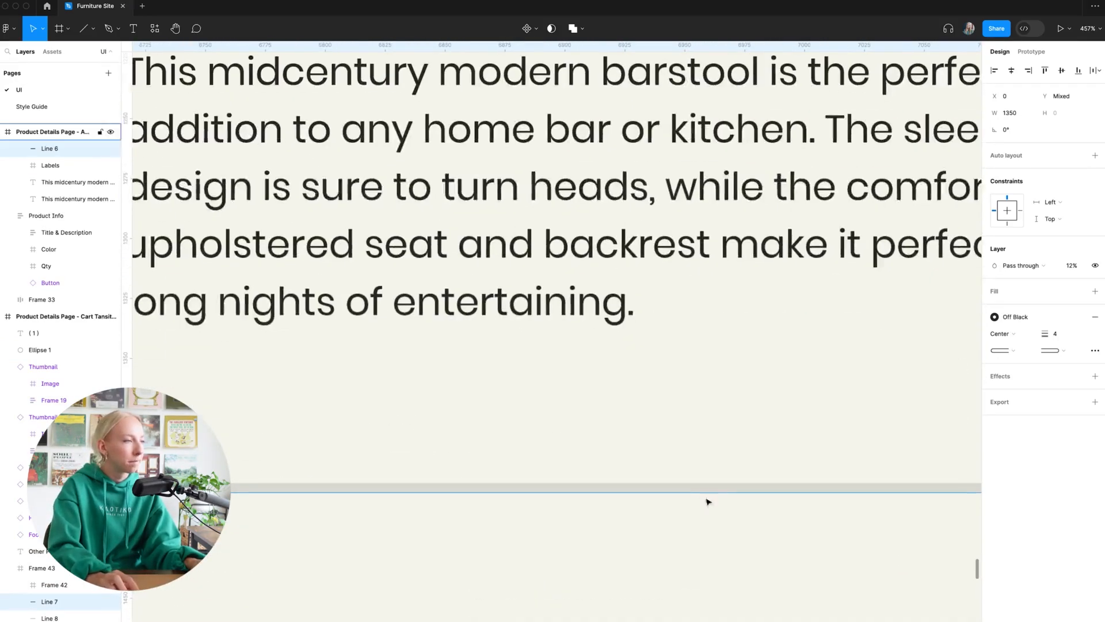
{"action": "left_click", "coordinate": [698, 488], "text": "shift+super"}
{"action": "left_click", "coordinate": [1056, 333]}
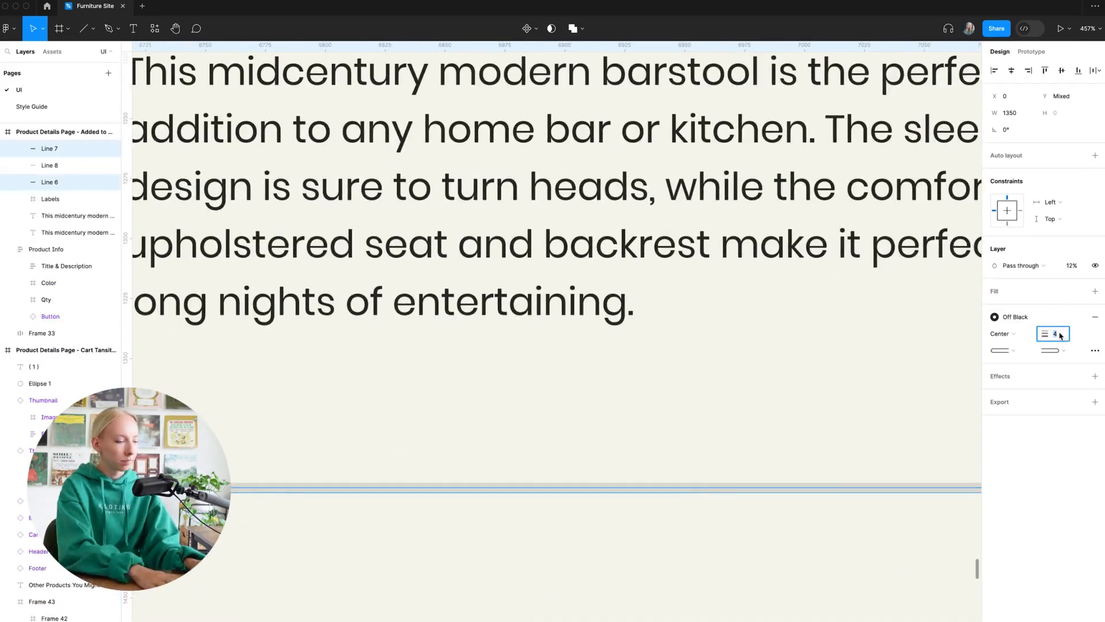
{"action": "type", "text": "2"}
{"action": "scroll", "coordinate": [802, 448], "scroll_direction": "down", "scroll_amount": 10}
{"action": "left_click", "coordinate": [758, 489]}
{"action": "scroll", "coordinate": [764, 488], "scroll_direction": "left", "scroll_amount": 10}
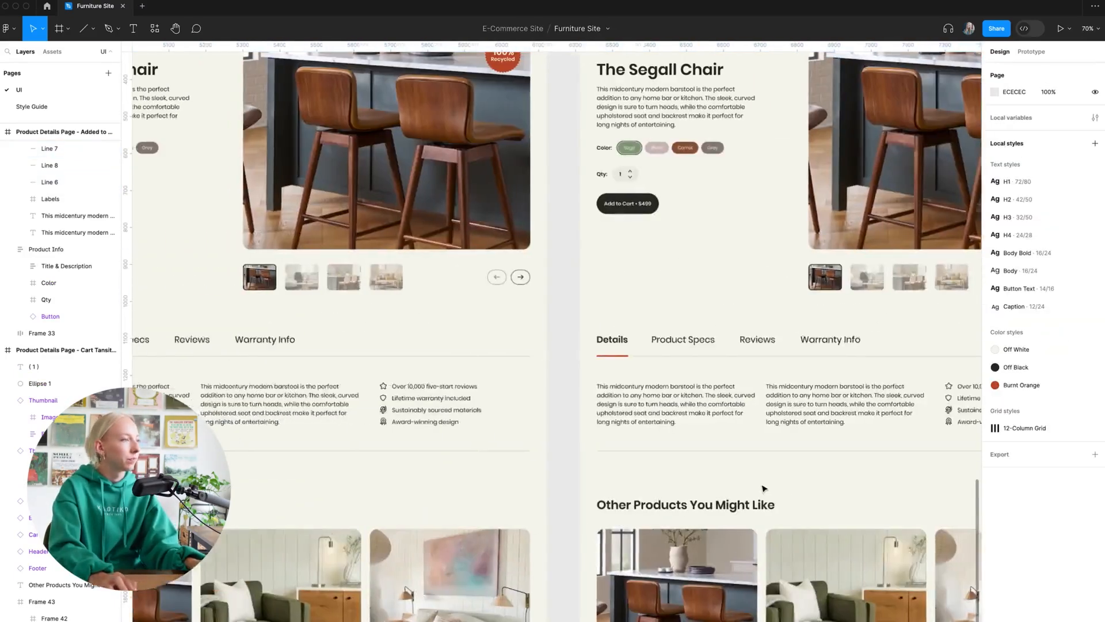
{"action": "scroll", "coordinate": [764, 488], "scroll_direction": "down", "scroll_amount": 3}
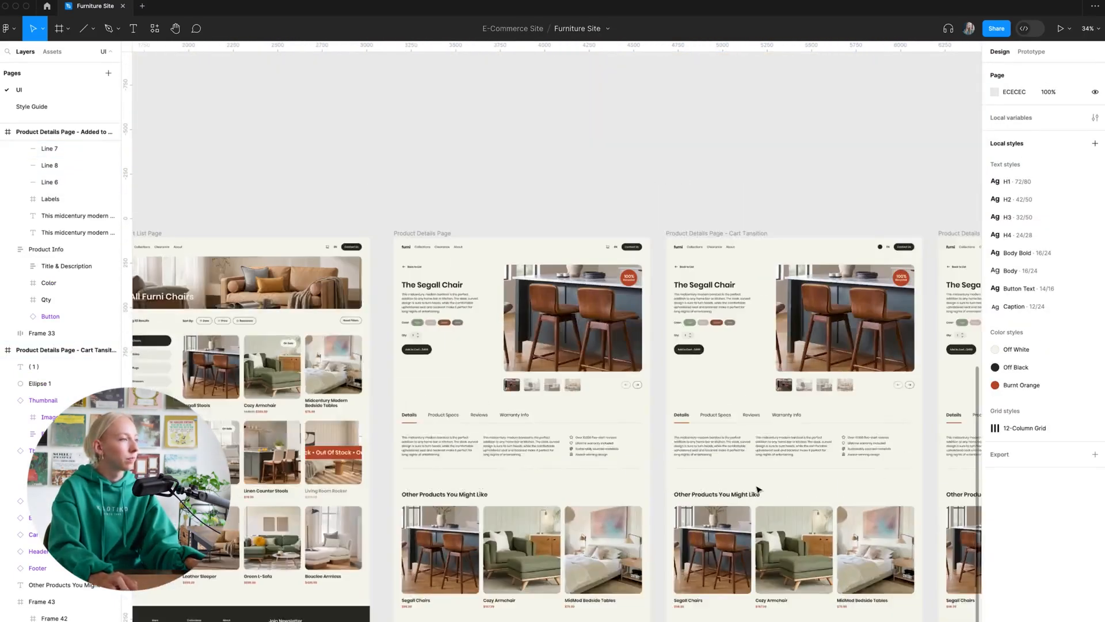
{"action": "scroll", "coordinate": [757, 494], "scroll_direction": "up", "scroll_amount": 6}
{"action": "scroll", "coordinate": [622, 518], "scroll_direction": "right", "scroll_amount": 10}
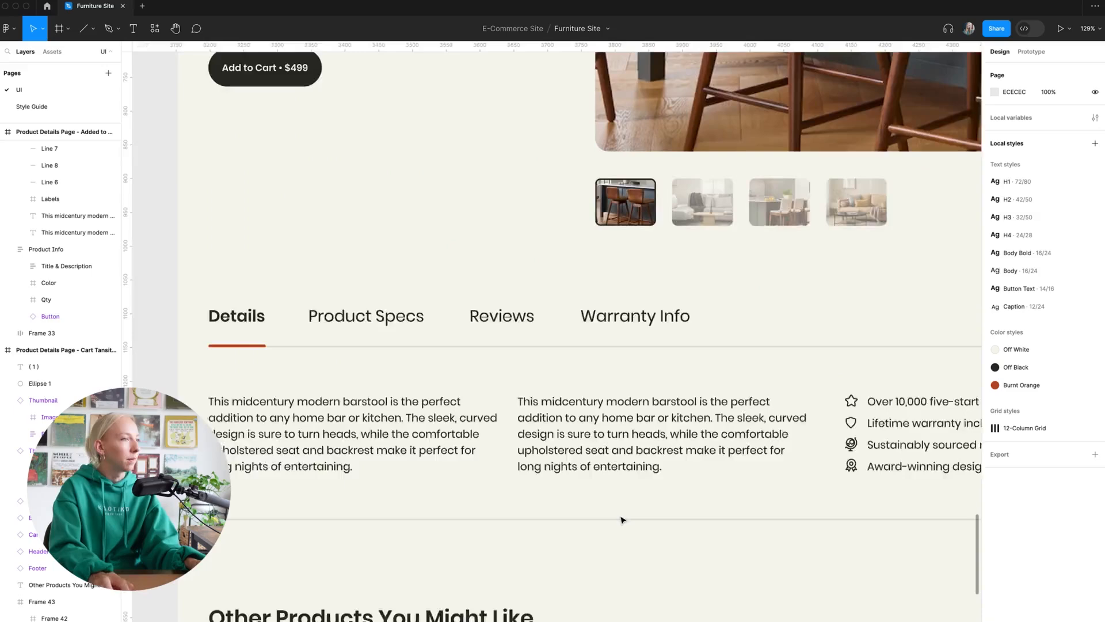
- Duplicate the Order Summary divider line to between Shipping and Total, and move the Total label and amount down below it
{"action": "scroll", "coordinate": [620, 518], "scroll_direction": "down", "scroll_amount": 8}
{"action": "left_click_drag", "start_coordinate": [721, 378], "coordinate": [721, 380]}
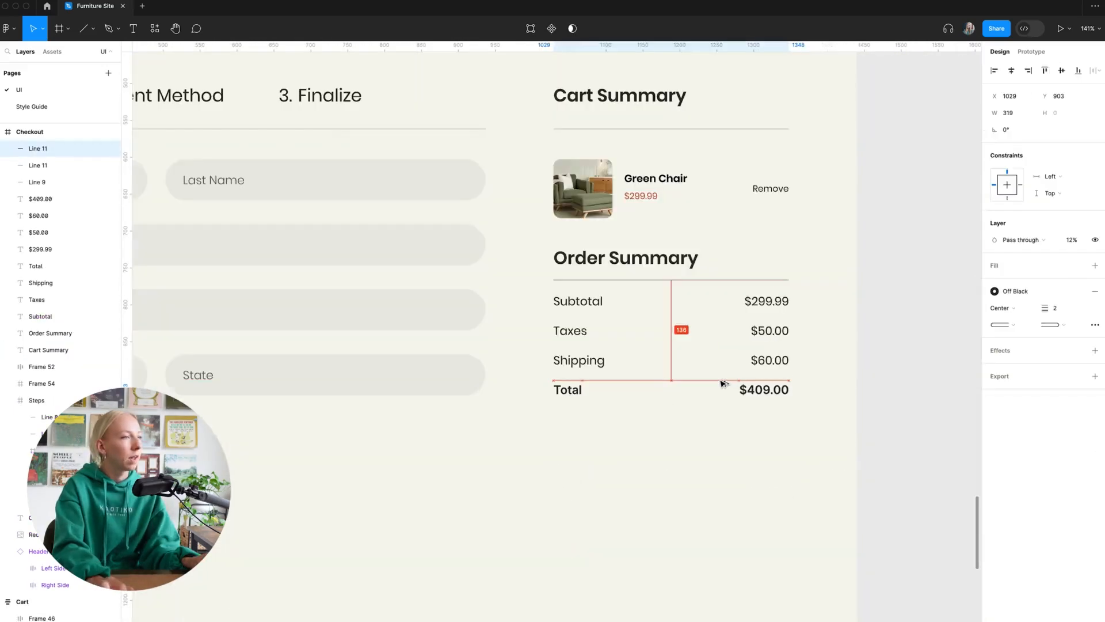
{"action": "left_click", "coordinate": [746, 394]}
{"action": "left_click", "coordinate": [580, 389], "text": "shift"}
{"action": "left_click_drag", "start_coordinate": [580, 390], "coordinate": [579, 413]}
{"action": "left_click", "coordinate": [710, 385]}
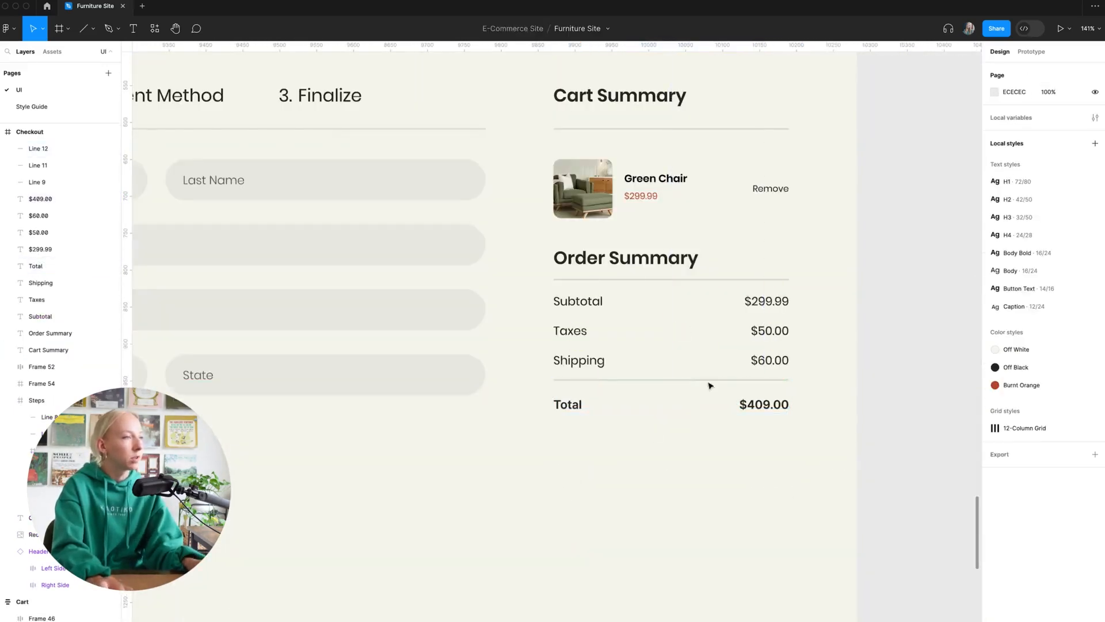
- Nudge the divider above Total up 4 px and move the Total label and $409.00 amount slightly up toward it
{"action": "left_click", "coordinate": [708, 384]}
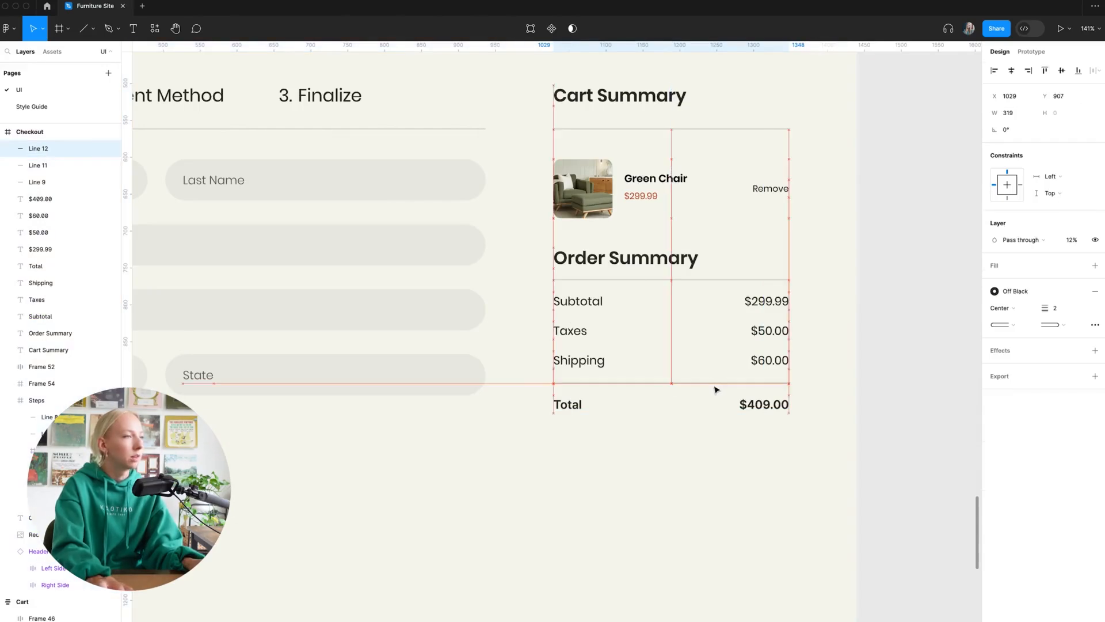
{"action": "key", "text": "alt"}
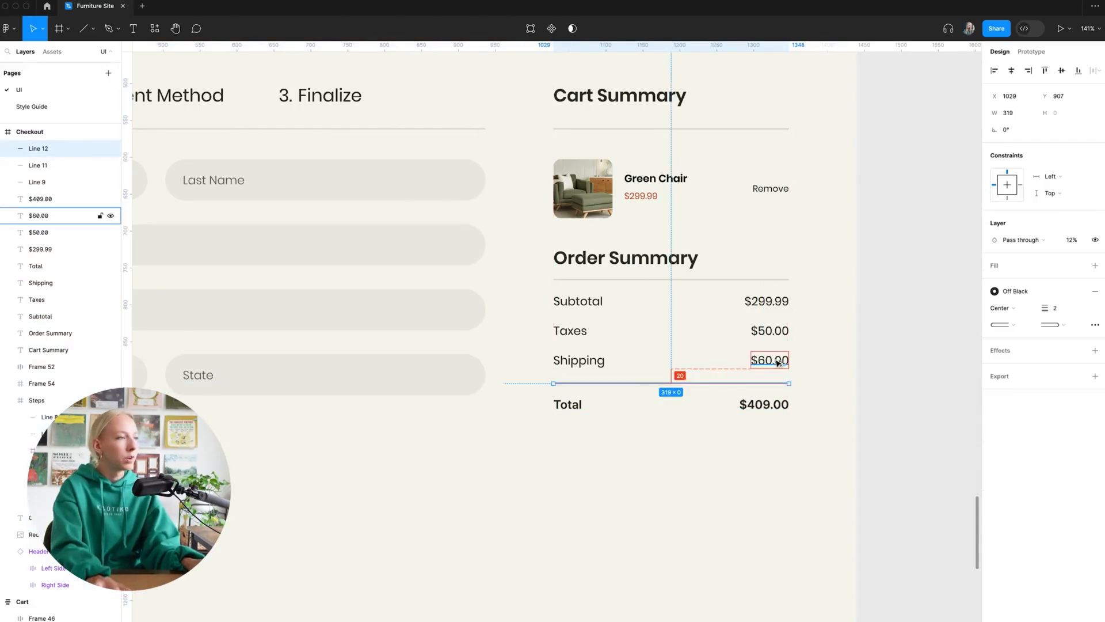
{"action": "key", "text": "Up"}
{"action": "key", "text": "Up"}
{"action": "key", "text": "Up"}
{"action": "key", "text": "Up"}
{"action": "left_click", "coordinate": [765, 402]}
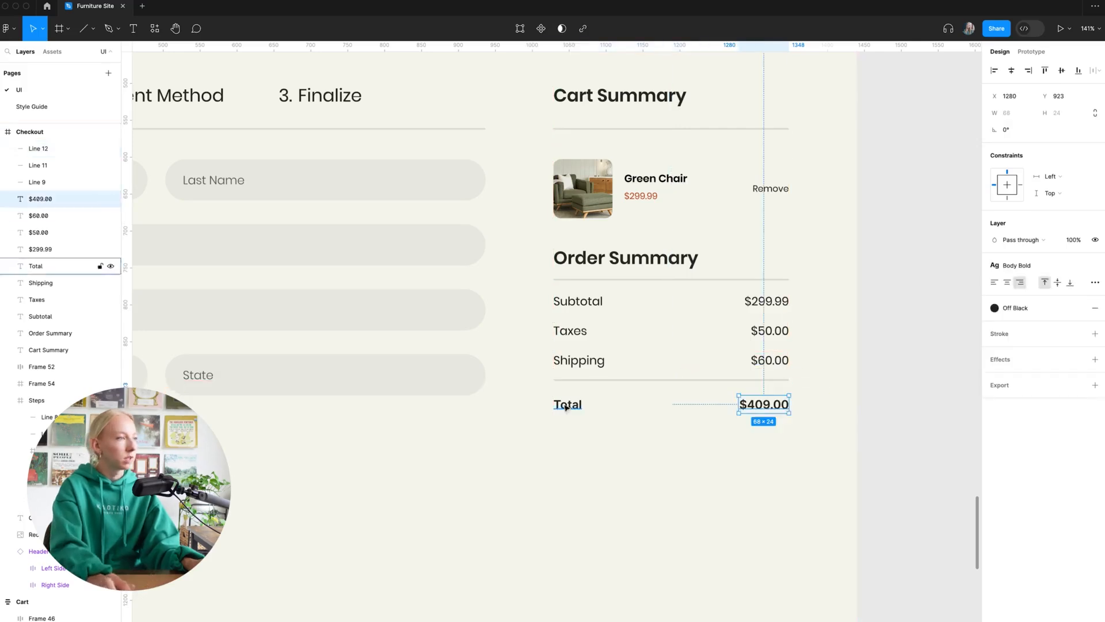
{"action": "left_click", "coordinate": [570, 406], "text": "shift"}
{"action": "key", "text": "alt"}
{"action": "left_click", "coordinate": [921, 454]}
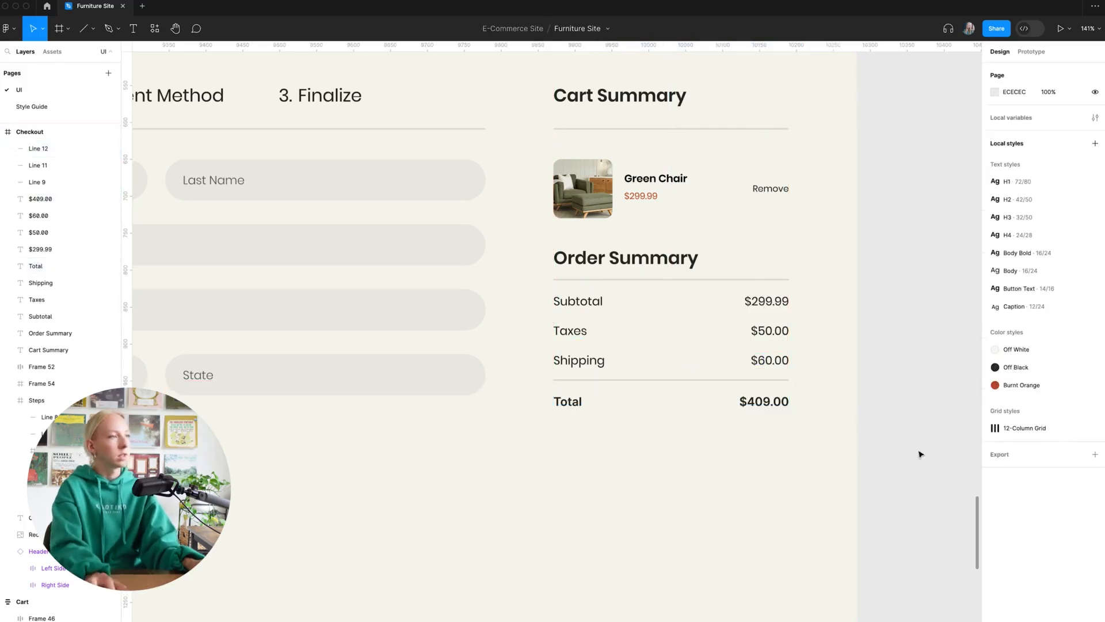
- Set the layer opacity of the Subtotal, Taxes and Shipping labels and their amounts to 75%
{"action": "scroll", "coordinate": [797, 514], "scroll_direction": "down", "scroll_amount": 5}
{"action": "scroll", "coordinate": [793, 514], "scroll_direction": "up", "scroll_amount": 3}
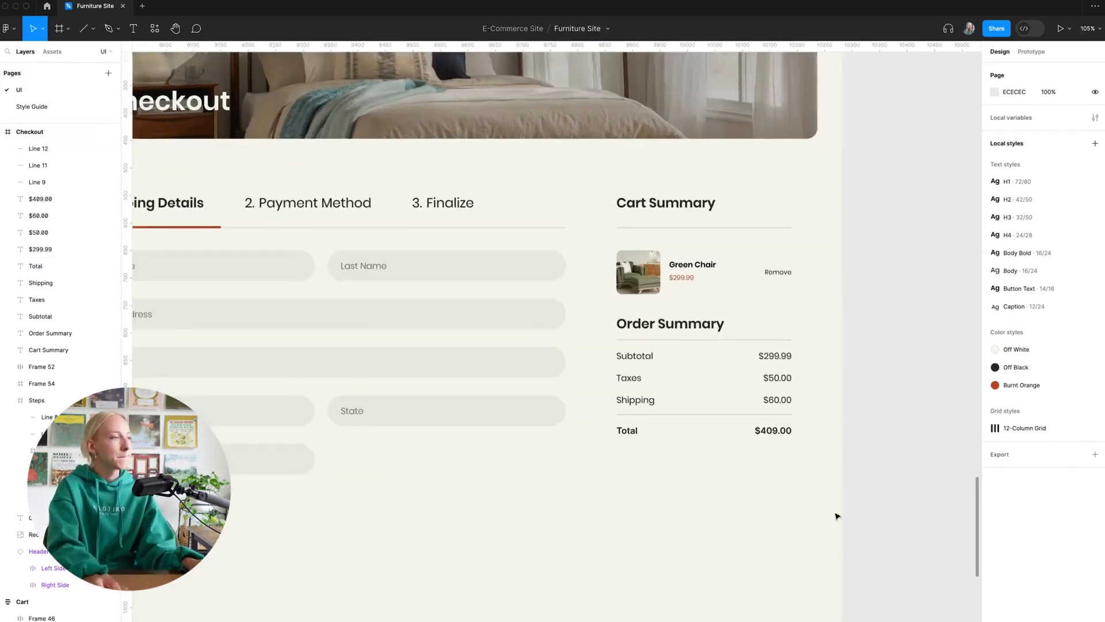
{"action": "left_click_drag", "start_coordinate": [614, 347], "coordinate": [796, 411]}
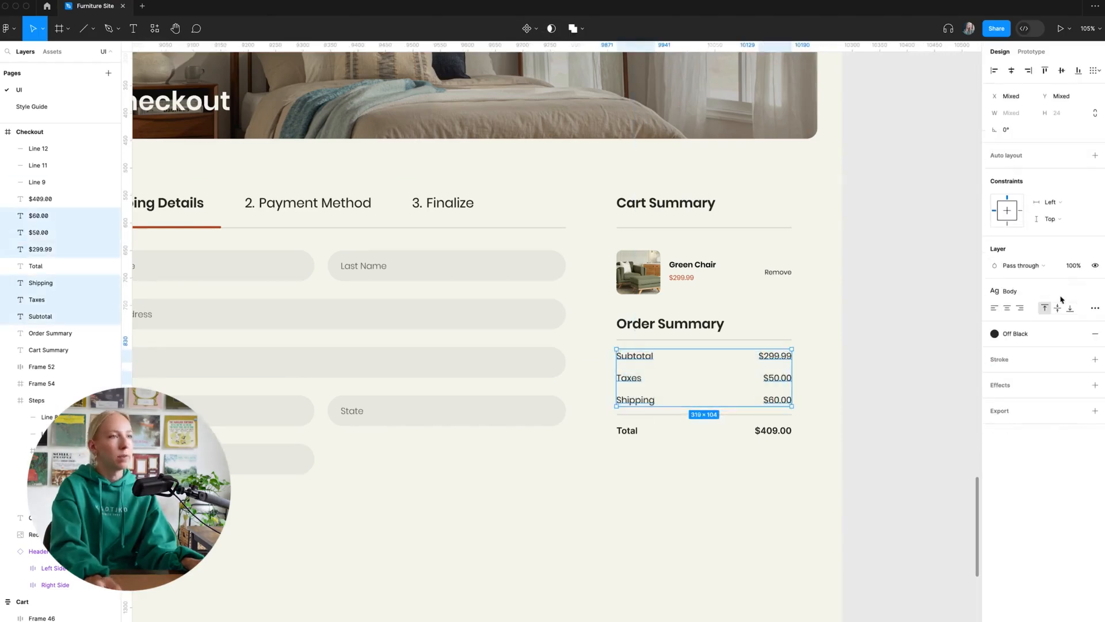
{"action": "type", "text": "75"}
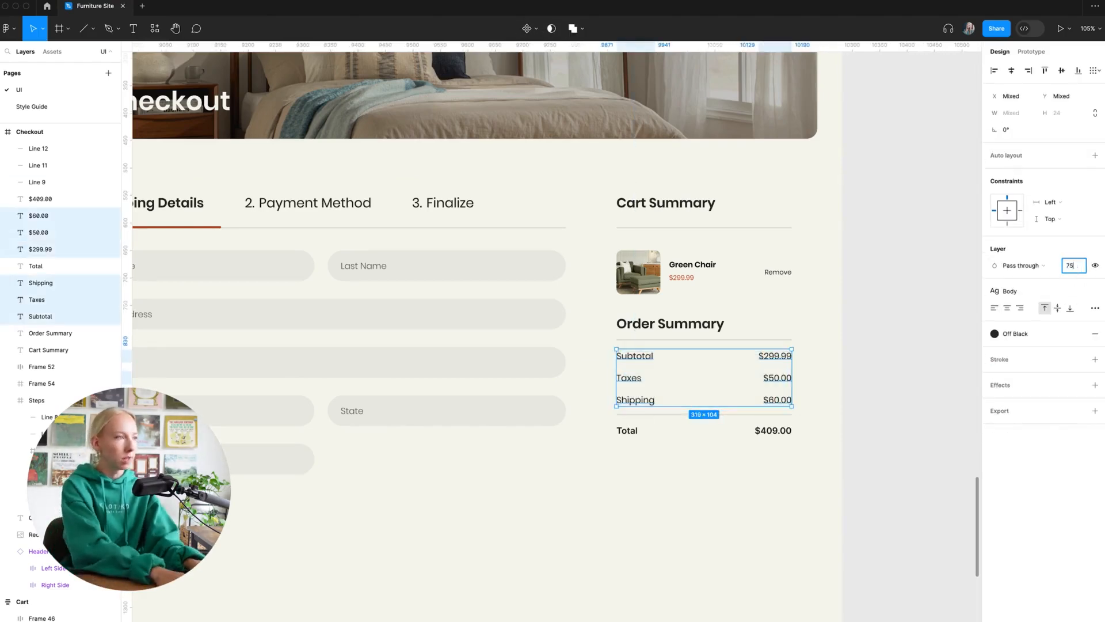
{"action": "key", "text": "Return"}
{"action": "left_click", "coordinate": [801, 553]}
{"action": "scroll", "coordinate": [866, 502], "scroll_direction": "left", "scroll_amount": 2}
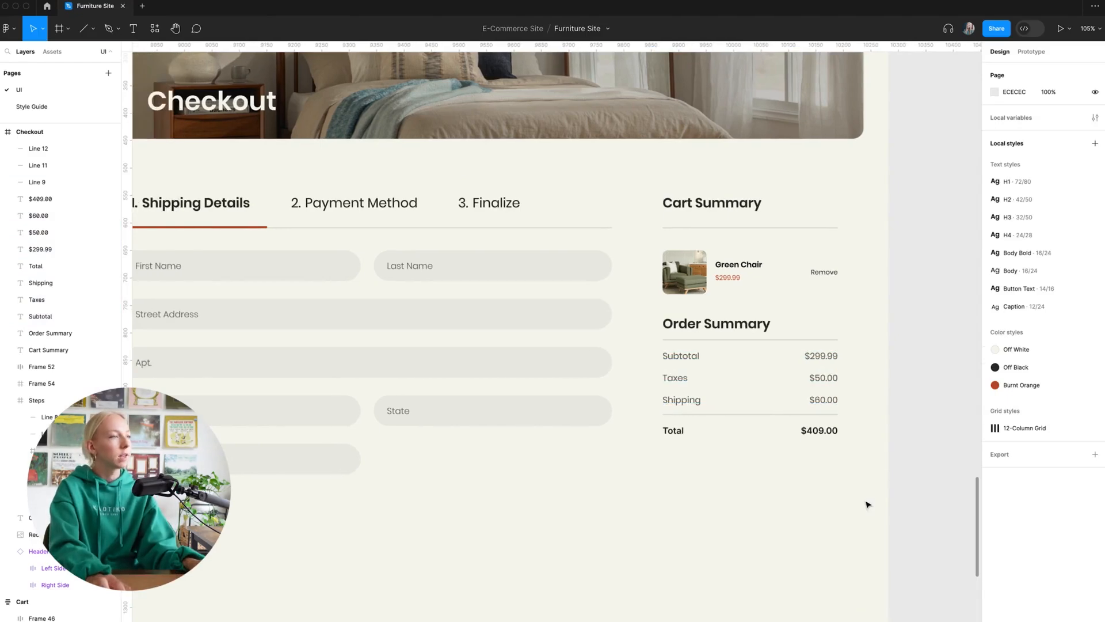
- Copy the Proceed to Checkout button from the Cart popup into the Checkout page and place it below the ZIP field
{"action": "scroll", "coordinate": [869, 502], "scroll_direction": "down", "scroll_amount": 2}
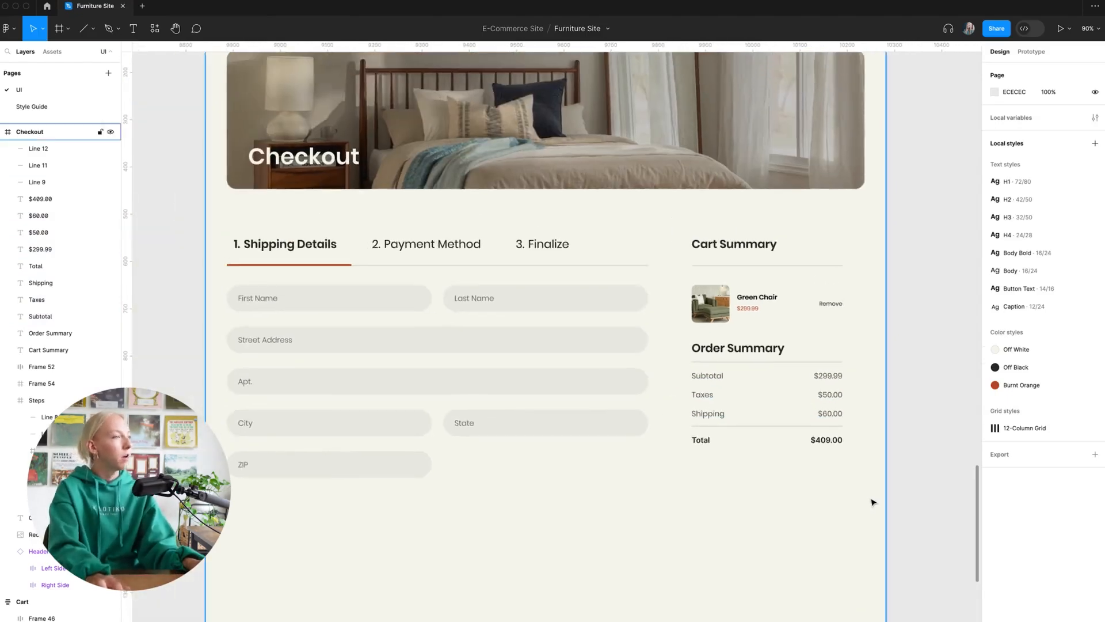
{"action": "scroll", "coordinate": [872, 502], "scroll_direction": "down", "scroll_amount": 3}
{"action": "scroll", "coordinate": [873, 502], "scroll_direction": "down", "scroll_amount": 2}
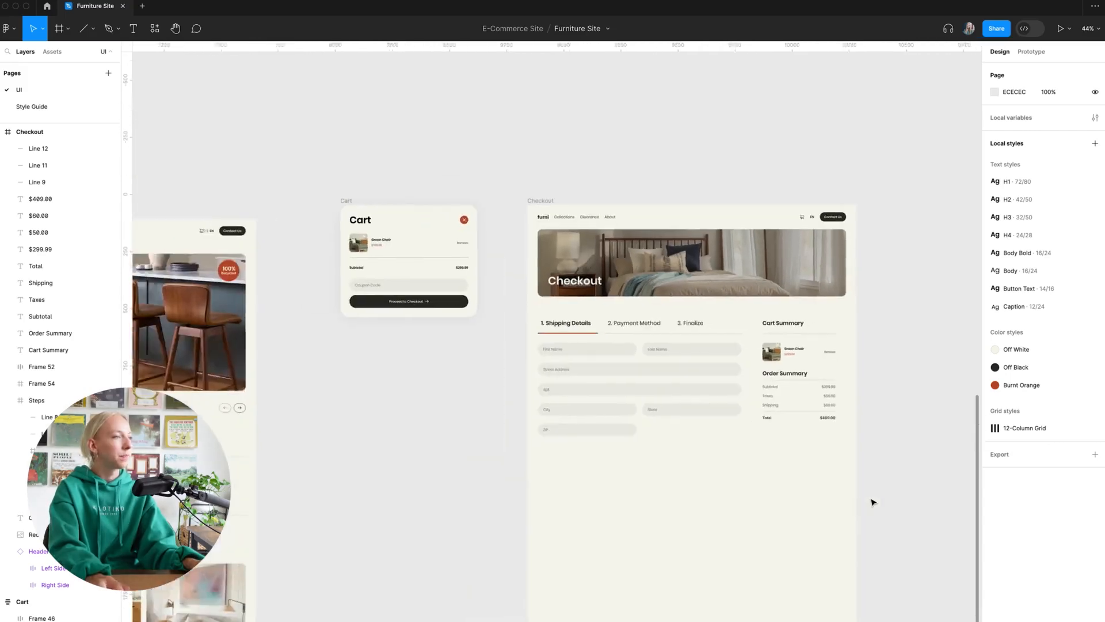
{"action": "scroll", "coordinate": [733, 511], "scroll_direction": "right", "scroll_amount": 2}
{"action": "scroll", "coordinate": [774, 499], "scroll_direction": "up", "scroll_amount": 1}
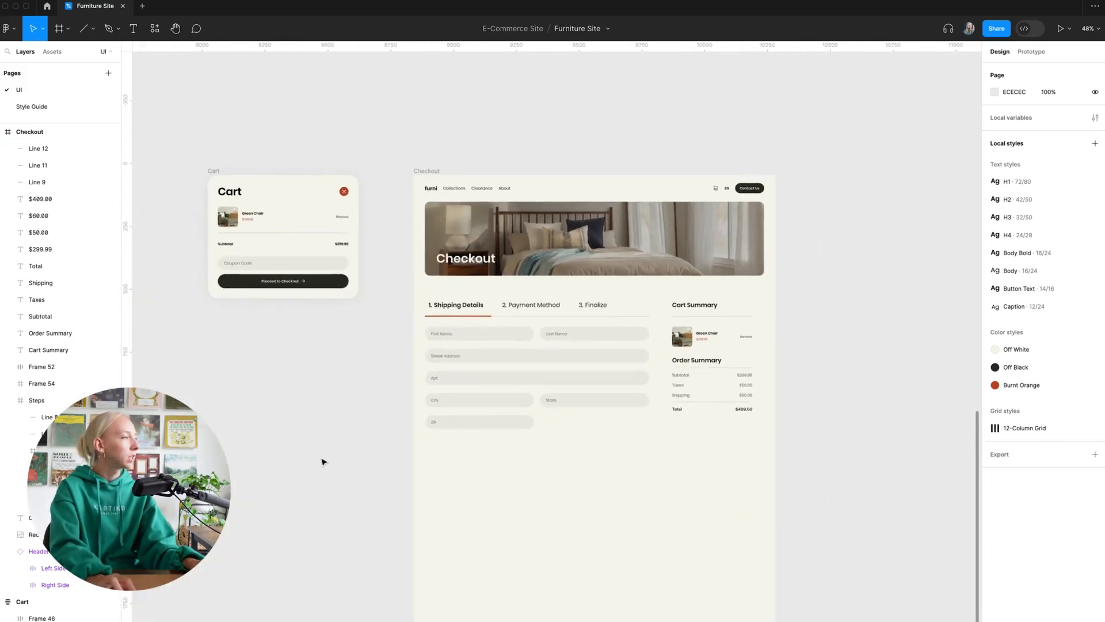
{"action": "scroll", "coordinate": [455, 461], "scroll_direction": "up", "scroll_amount": 3}
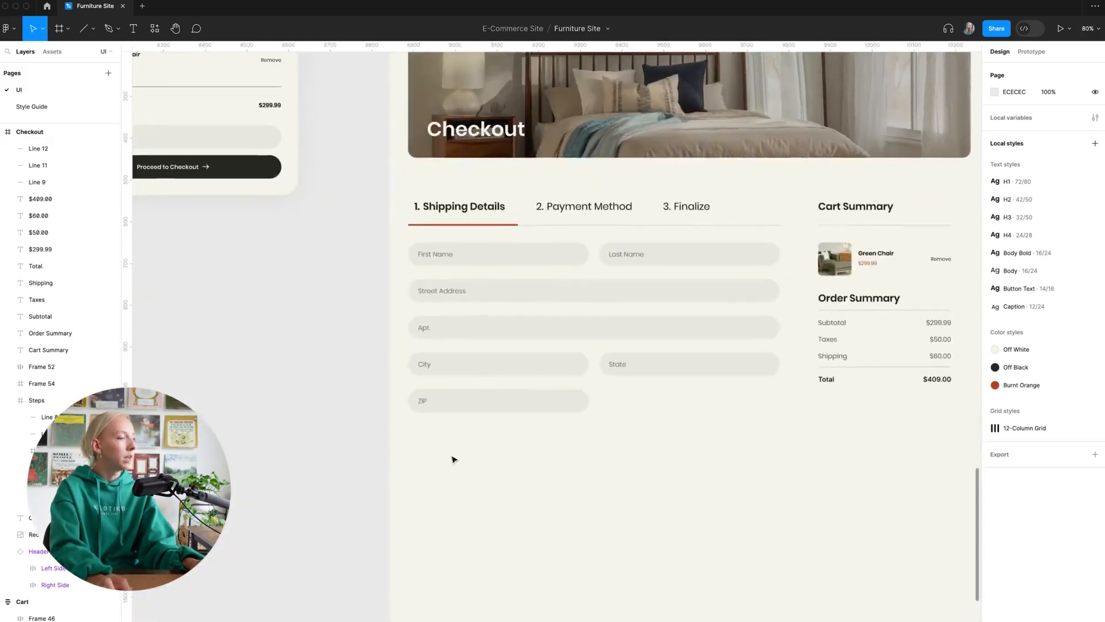
{"action": "scroll", "coordinate": [550, 463], "scroll_direction": "down", "scroll_amount": 2}
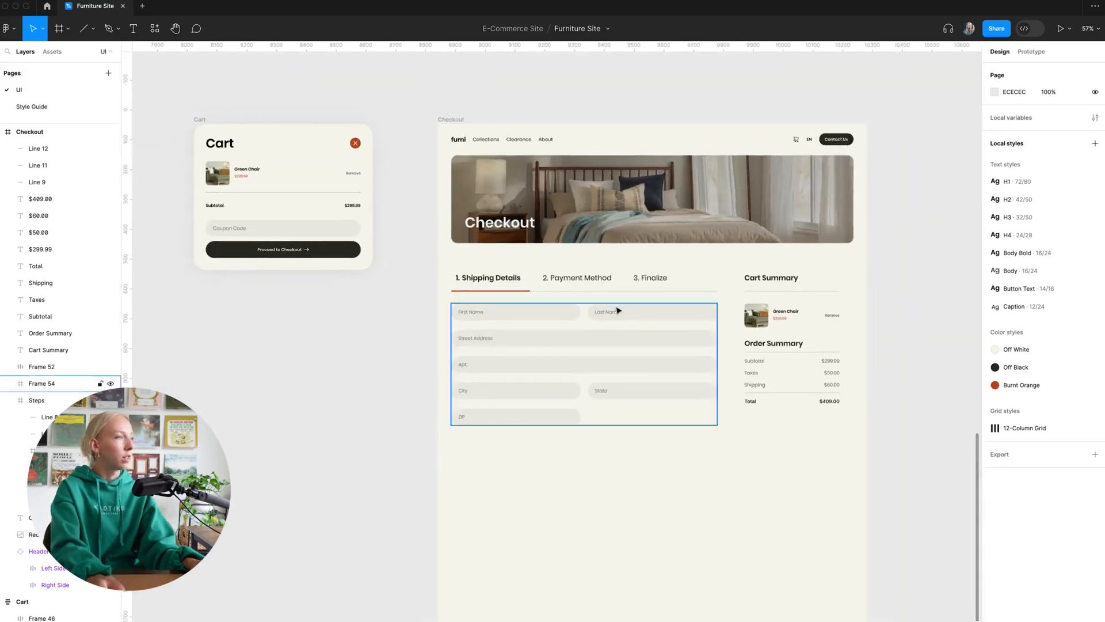
{"action": "scroll", "coordinate": [518, 383], "scroll_direction": "up", "scroll_amount": 1}
{"action": "left_click", "coordinate": [278, 229]}
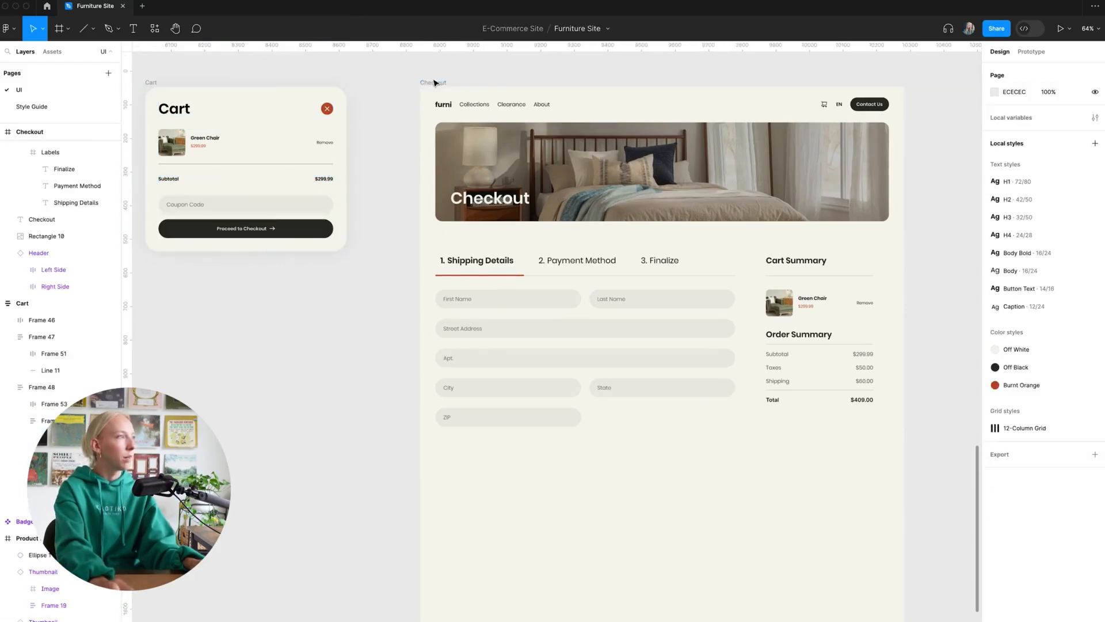
{"action": "left_click", "coordinate": [771, 536]}
{"action": "key", "text": "ctrl+v"}
{"action": "left_click_drag", "start_coordinate": [561, 124], "coordinate": [580, 456]}
{"action": "left_click", "coordinate": [489, 484]}
- Change the text of the copied button below the ZIP field to "Proceed to Payment Method"
{"action": "scroll", "coordinate": [488, 484], "scroll_direction": "up", "scroll_amount": 5}
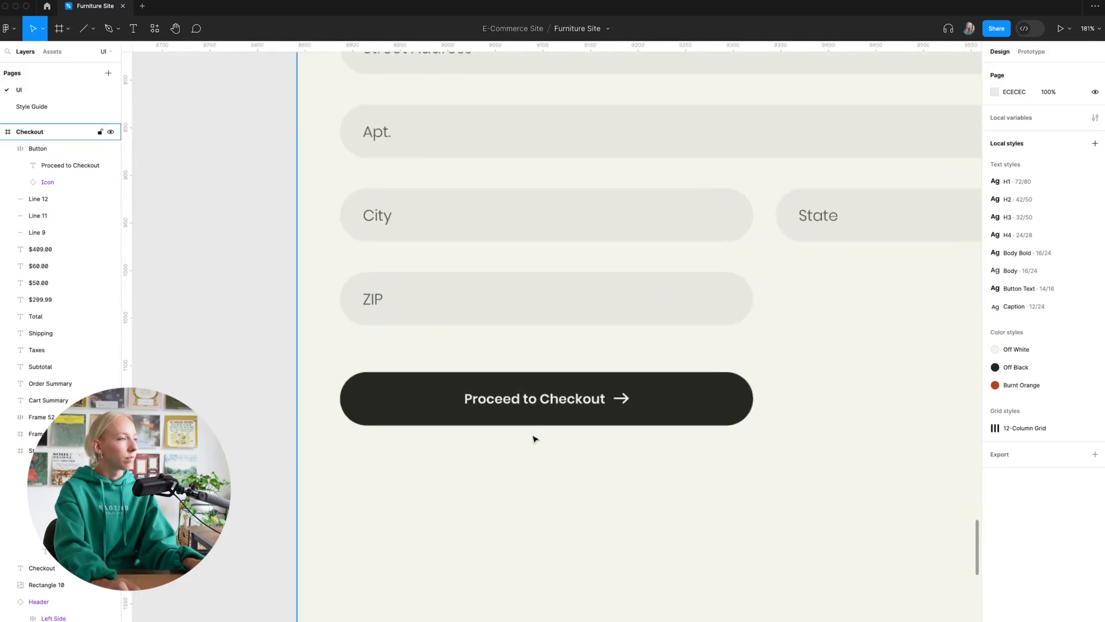
{"action": "double_click", "coordinate": [565, 401]}
{"action": "double_click", "coordinate": [565, 402]}
{"action": "double_click", "coordinate": [564, 402]}
{"action": "scroll", "coordinate": [565, 402], "scroll_direction": "down", "scroll_amount": 5}
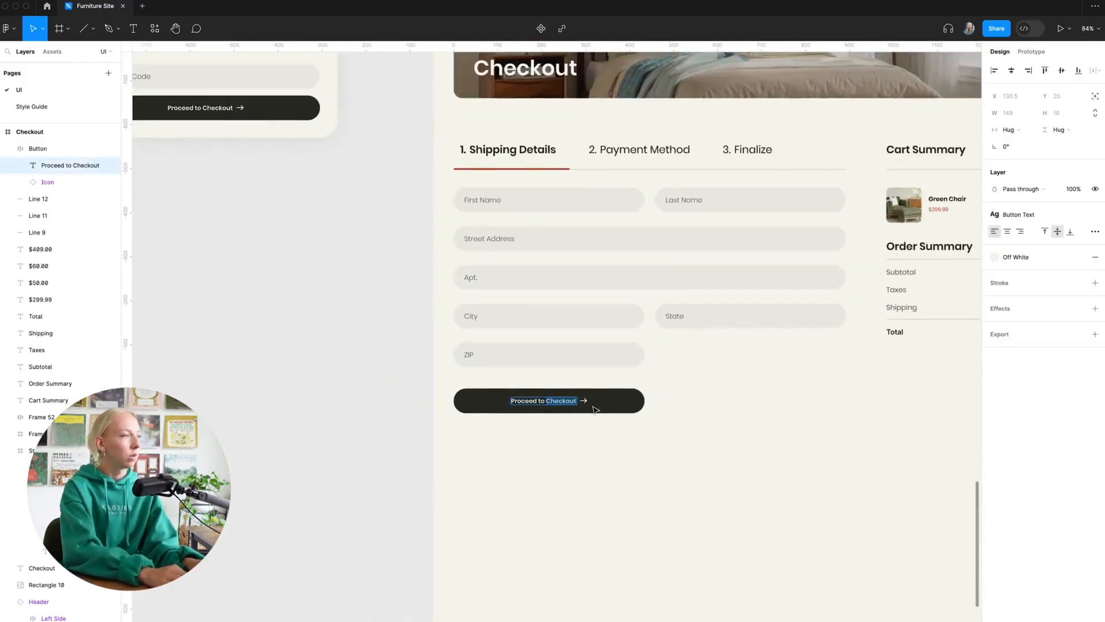
{"action": "type", "text": "Payment Met"}
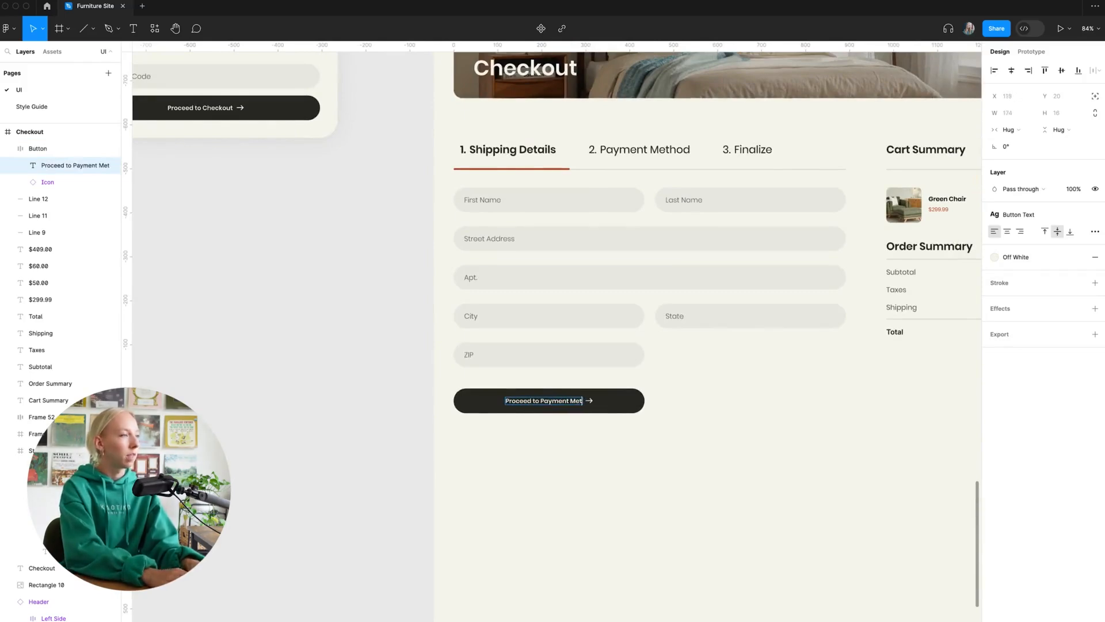
{"action": "type", "text": "hod"}
{"action": "left_click", "coordinate": [660, 472]}
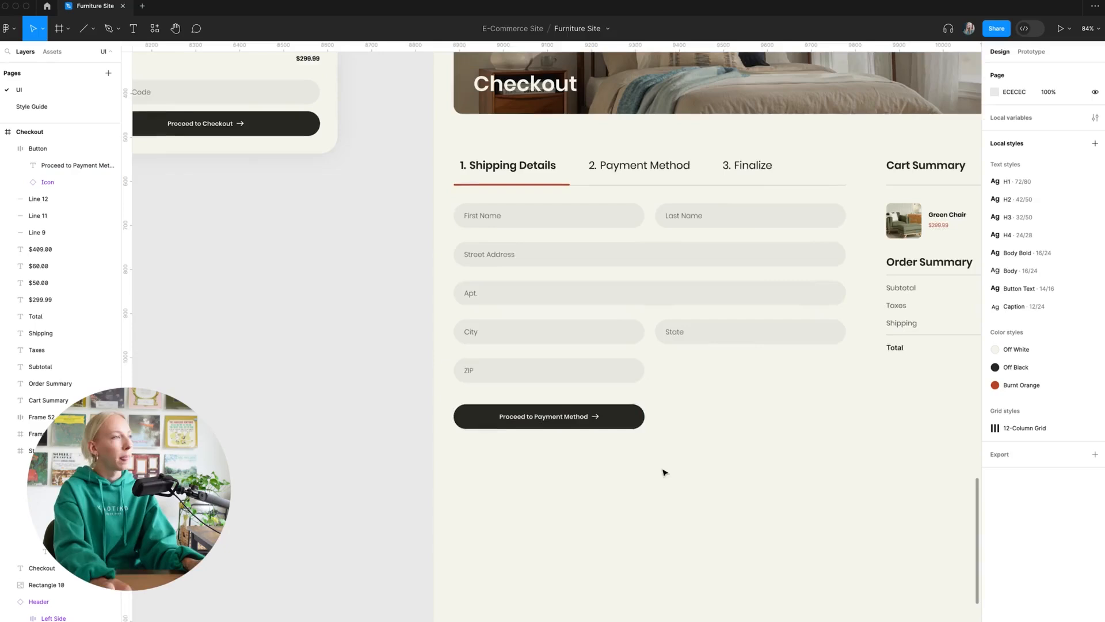
- Move the Proceed to Payment Method button up to Y 1044, matching the spacing between the form rows
{"action": "scroll", "coordinate": [691, 472], "scroll_direction": "up", "scroll_amount": 1}
{"action": "scroll", "coordinate": [691, 472], "scroll_direction": "right", "scroll_amount": 2}
{"action": "left_click", "coordinate": [562, 424]}
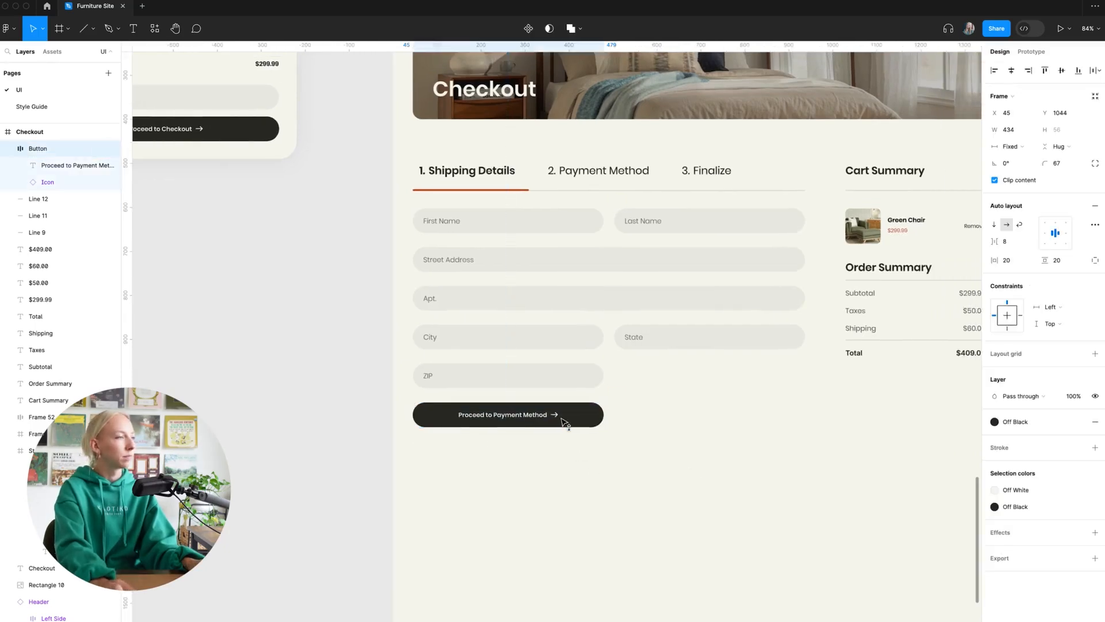
- Move the Proceed to Payment Method button down to Y 1051 and set its width to hug contents
{"action": "left_click_drag", "start_coordinate": [562, 423], "coordinate": [564, 425]}
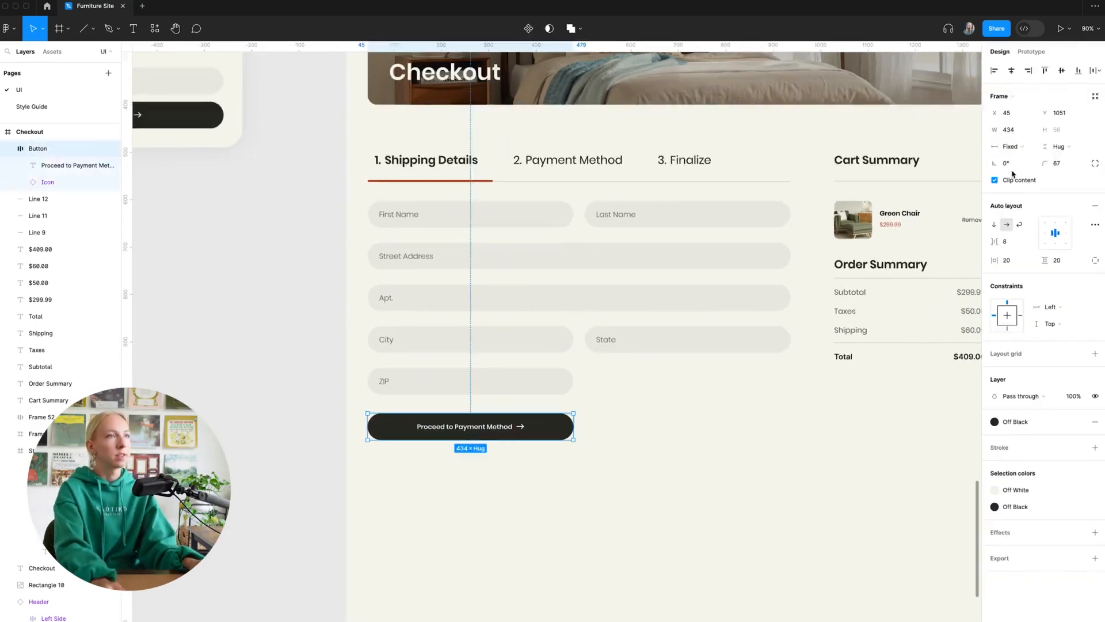
{"action": "left_click", "coordinate": [1031, 130]}
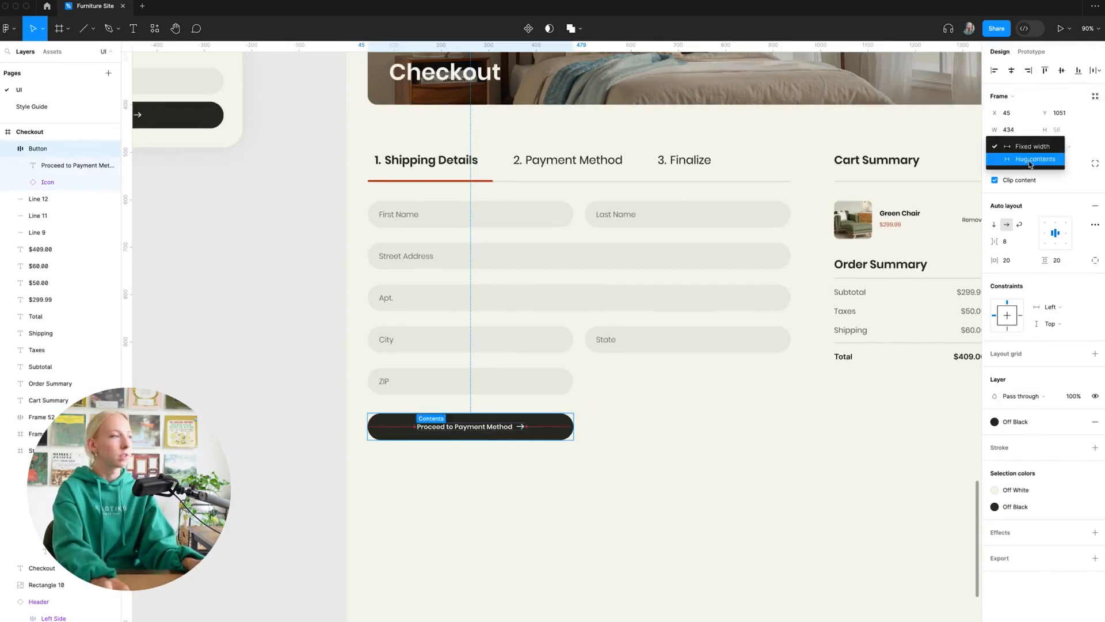
{"action": "left_click", "coordinate": [1030, 153]}
{"action": "left_click", "coordinate": [567, 403]}
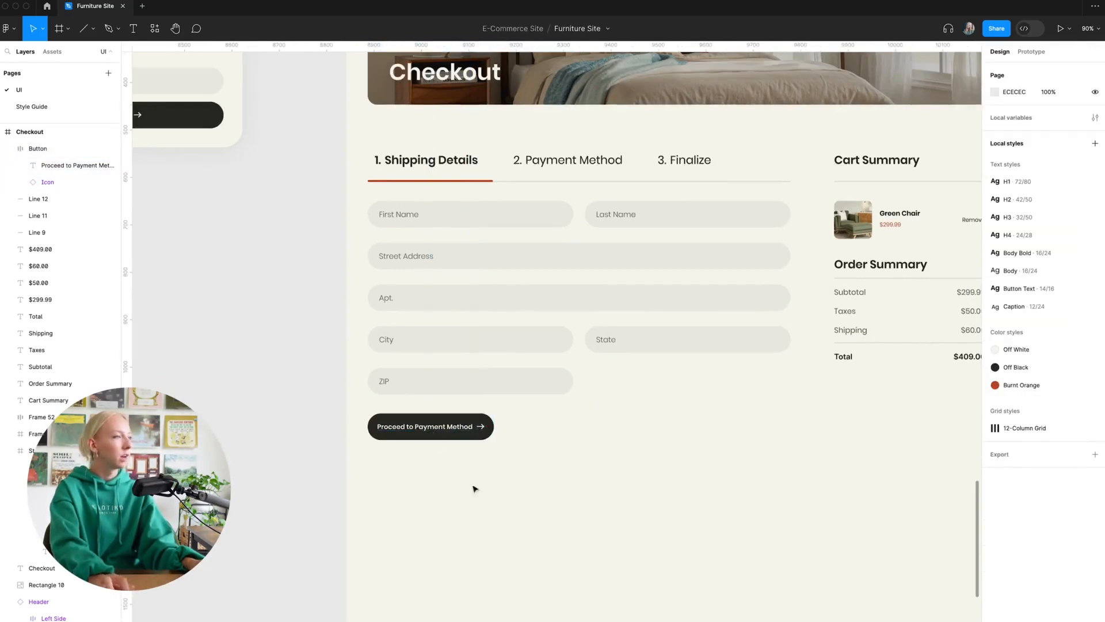
{"action": "scroll", "coordinate": [475, 489], "scroll_direction": "down", "scroll_amount": 5}
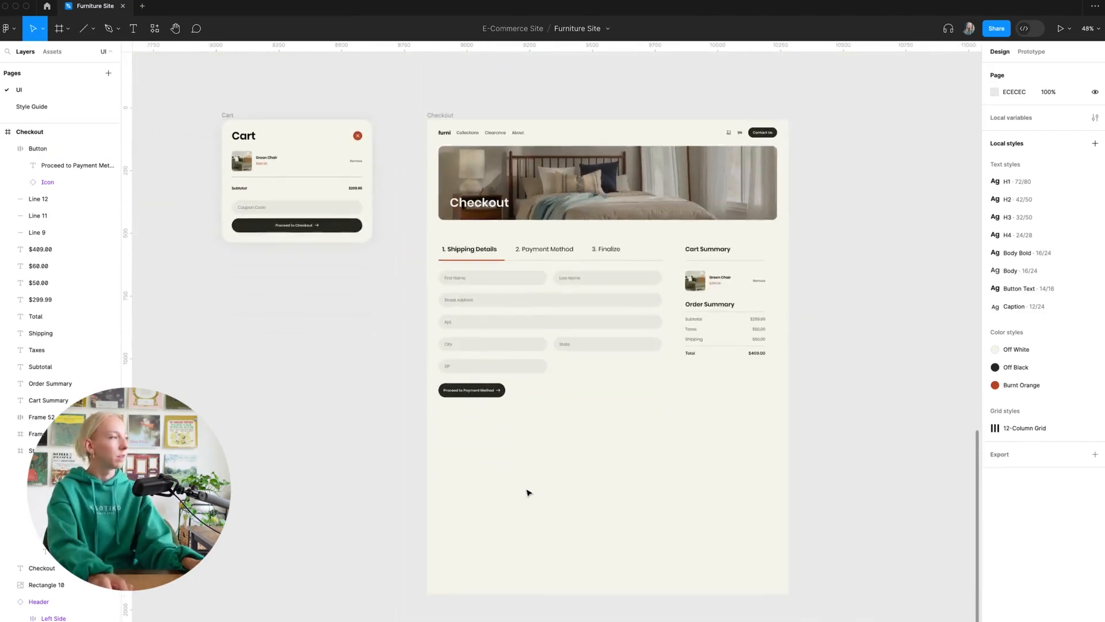
- Apply the Burnt Orange colour style to the Total amount in the Order Summary
{"action": "scroll", "coordinate": [758, 318], "scroll_direction": "up", "scroll_amount": 5}
{"action": "scroll", "coordinate": [748, 413], "scroll_direction": "up", "scroll_amount": 5}
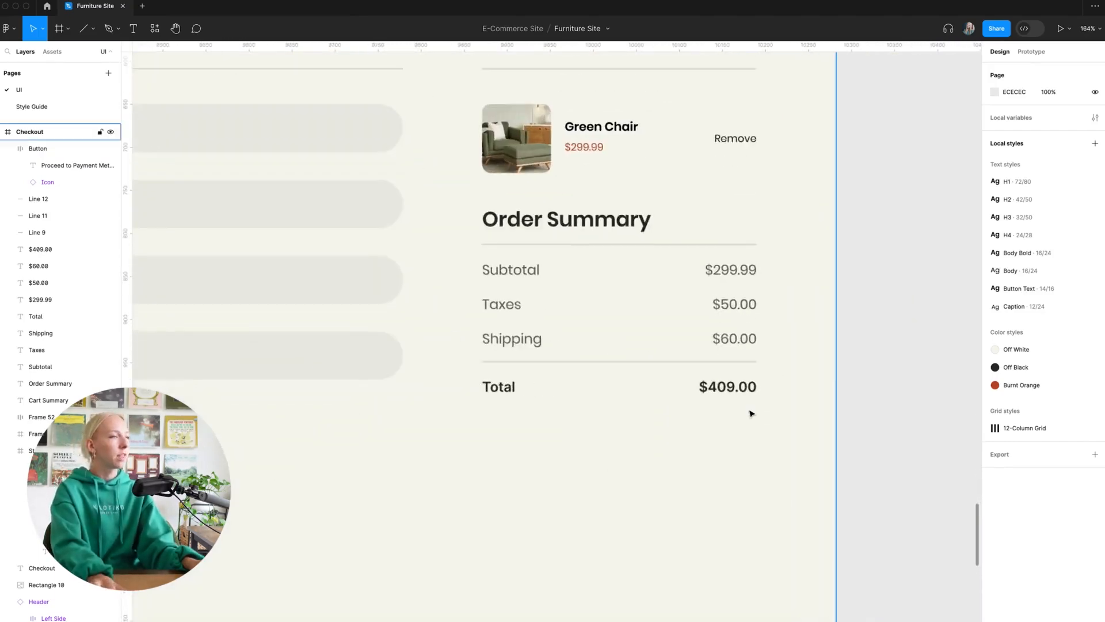
{"action": "left_click", "coordinate": [713, 428]}
{"action": "left_click", "coordinate": [1040, 315]}
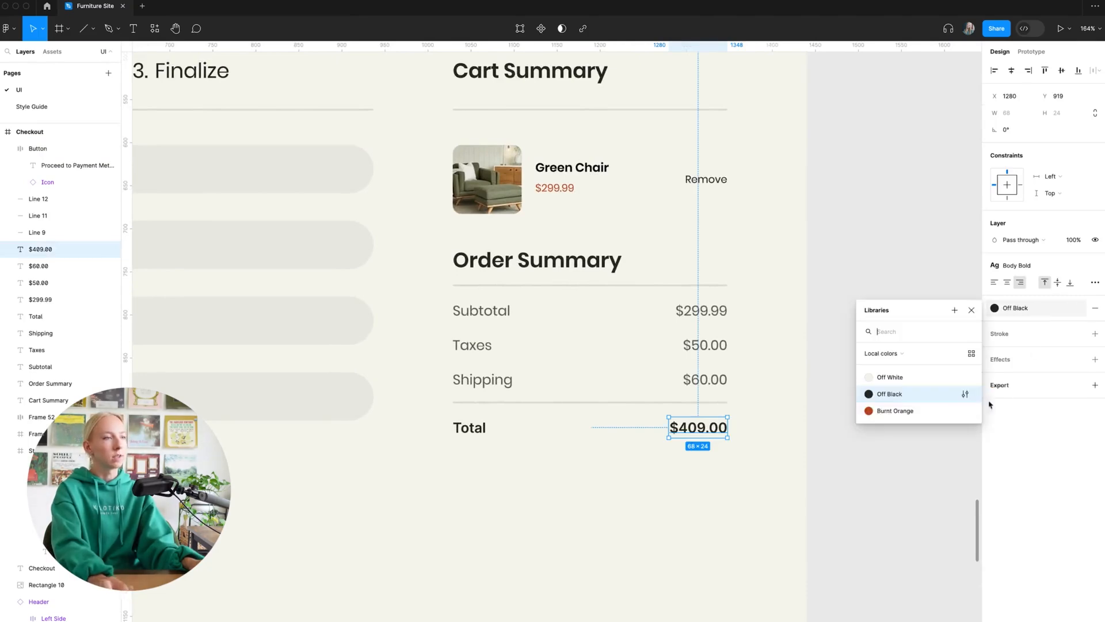
{"action": "left_click", "coordinate": [898, 410]}
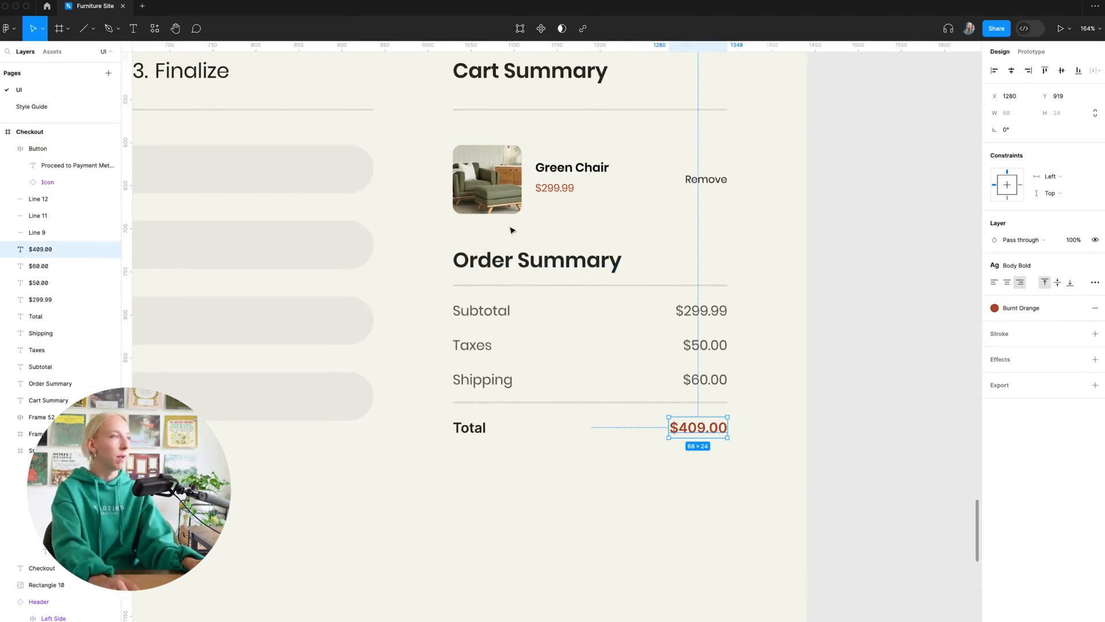
{"action": "scroll", "coordinate": [634, 242], "scroll_direction": "down", "scroll_amount": 5}
{"action": "left_click", "coordinate": [756, 397]}
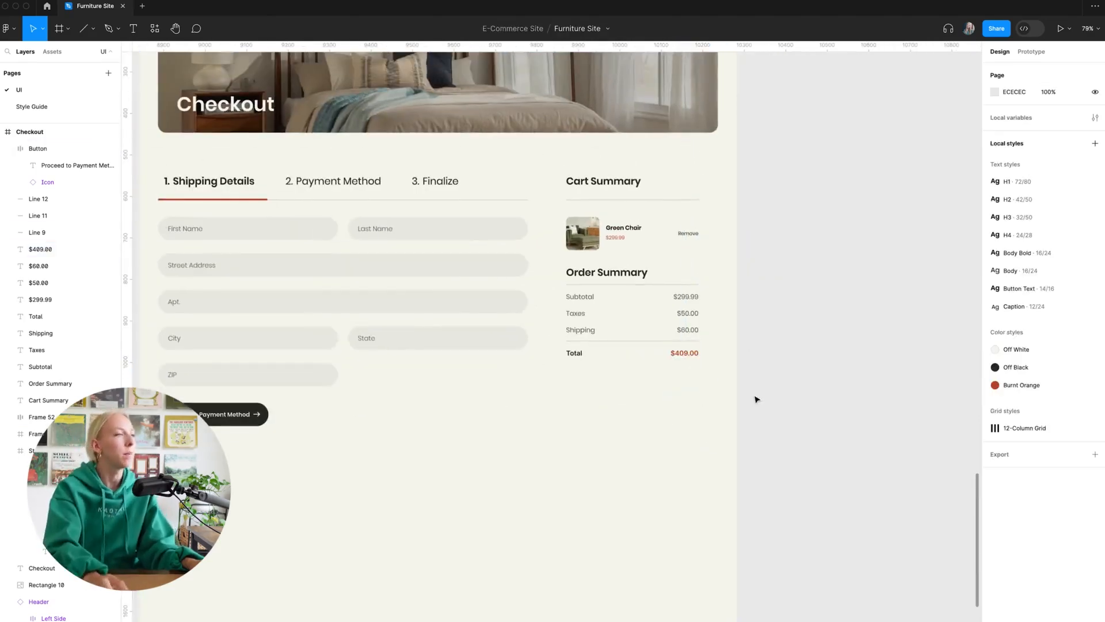
- Delete the Remove label from the Green Chair row in the Checkout page's Cart Summary
{"action": "scroll", "coordinate": [775, 313], "scroll_direction": "up", "scroll_amount": 5}
{"action": "left_click", "coordinate": [843, 265]}
{"action": "left_click", "coordinate": [839, 269]}
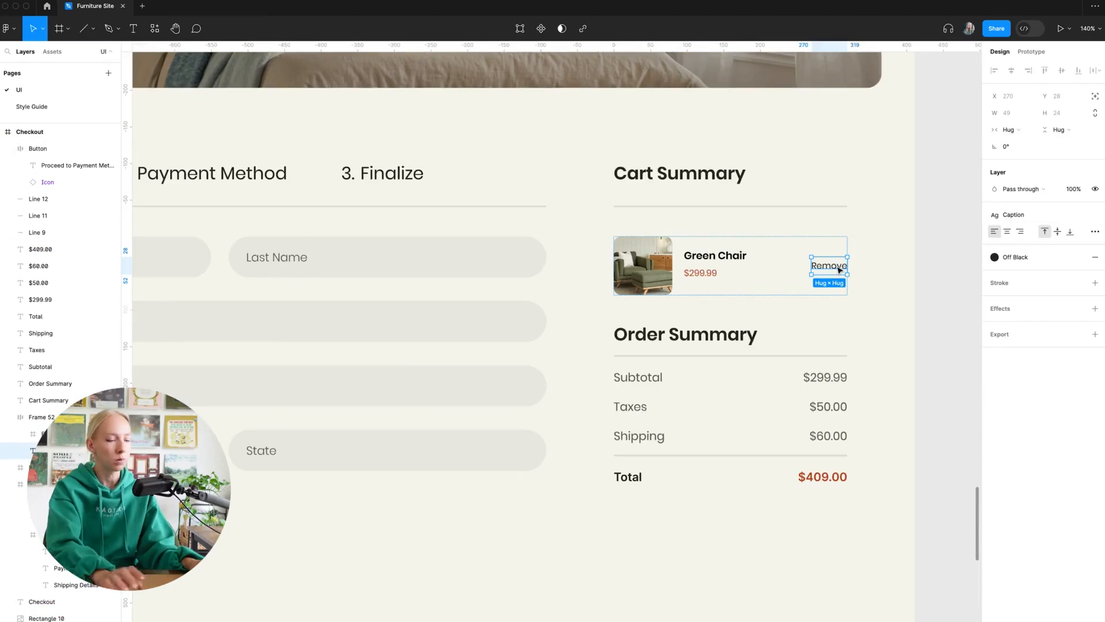
{"action": "key", "text": "Delete"}
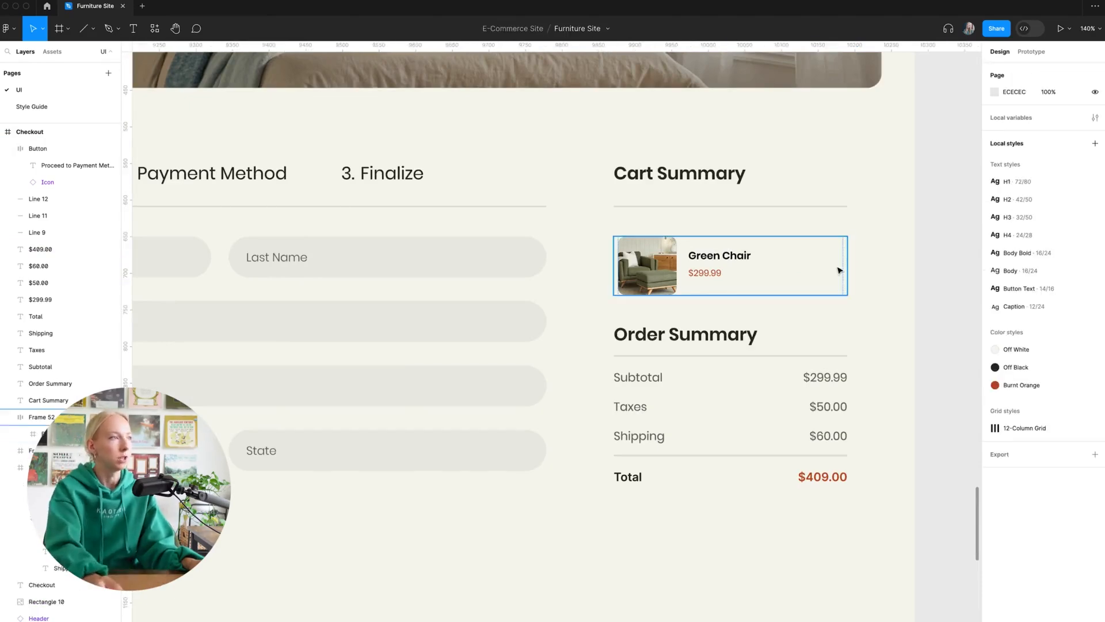
- Align the contents of the Green Chair row's auto layout to the left
{"action": "left_click", "coordinate": [718, 272]}
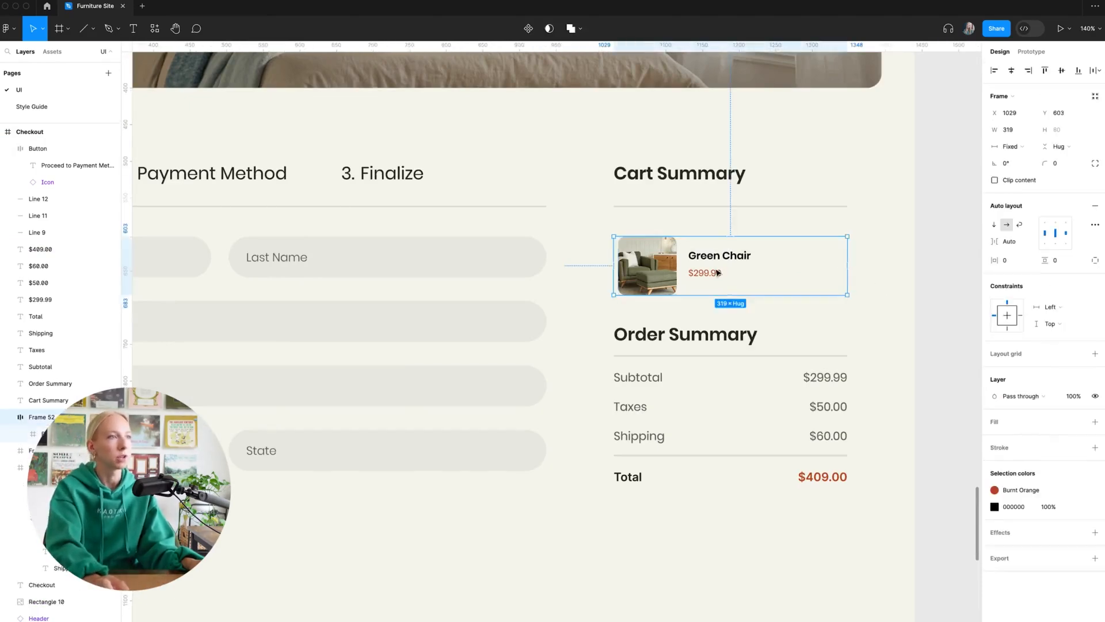
{"action": "left_click", "coordinate": [1030, 242]}
{"action": "left_click", "coordinate": [1025, 227]}
{"action": "left_click", "coordinate": [919, 240]}
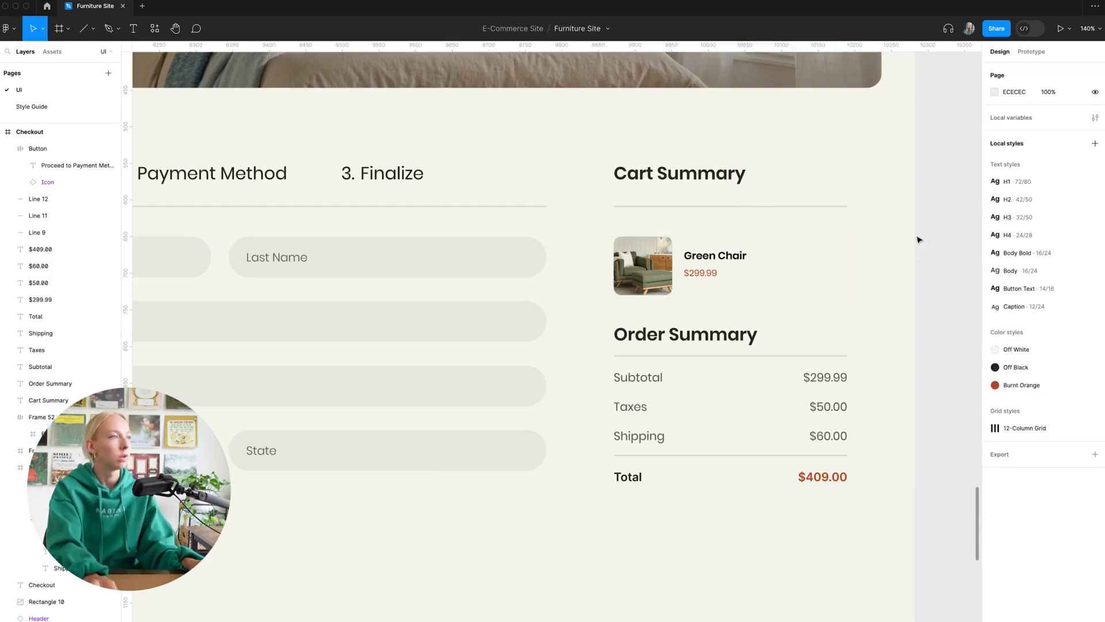
{"action": "scroll", "coordinate": [764, 221], "scroll_direction": "down", "scroll_amount": 5}
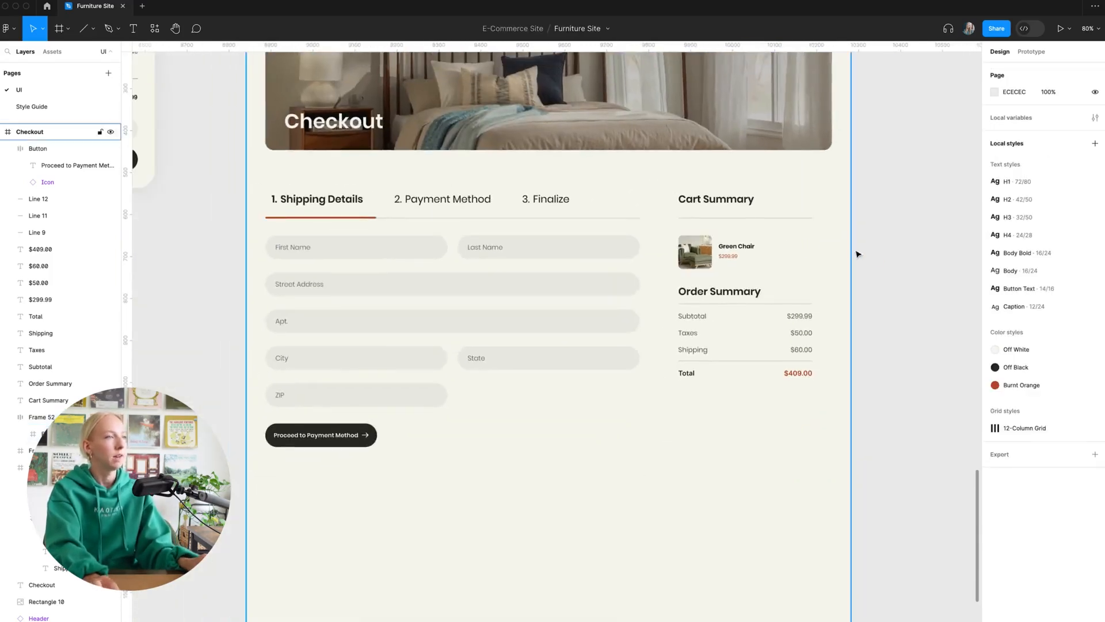
{"action": "key", "text": "super+z"}
{"action": "left_click", "coordinate": [864, 264]}
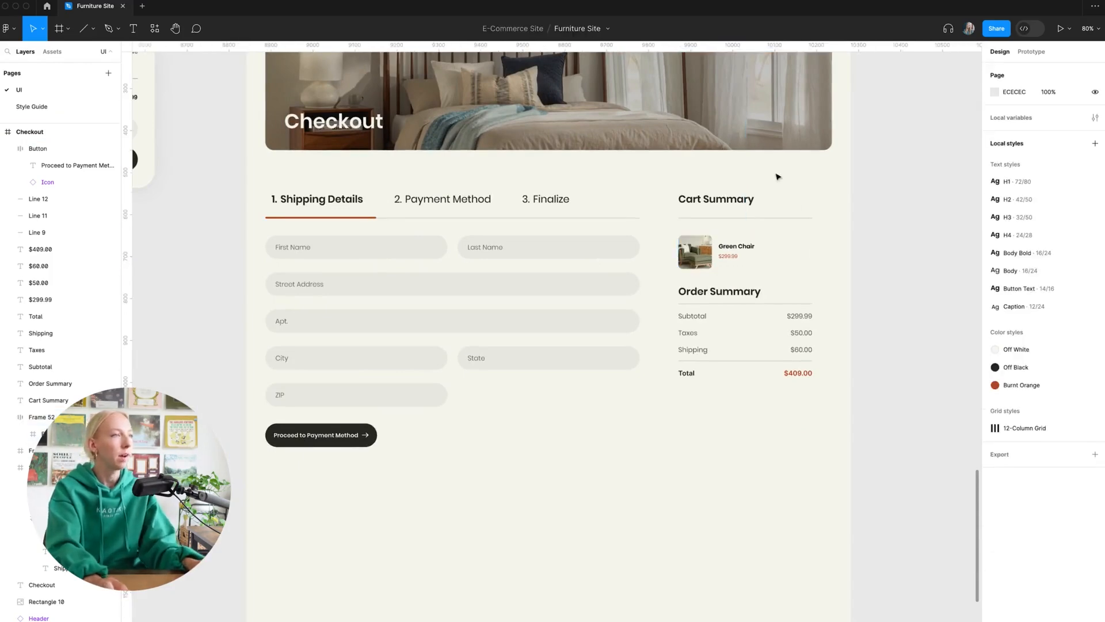
- Add the text "edit" to the right of the Cart Summary heading
{"action": "scroll", "coordinate": [800, 196], "scroll_direction": "up", "scroll_amount": 4}
{"action": "scroll", "coordinate": [820, 216], "scroll_direction": "down", "scroll_amount": 2}
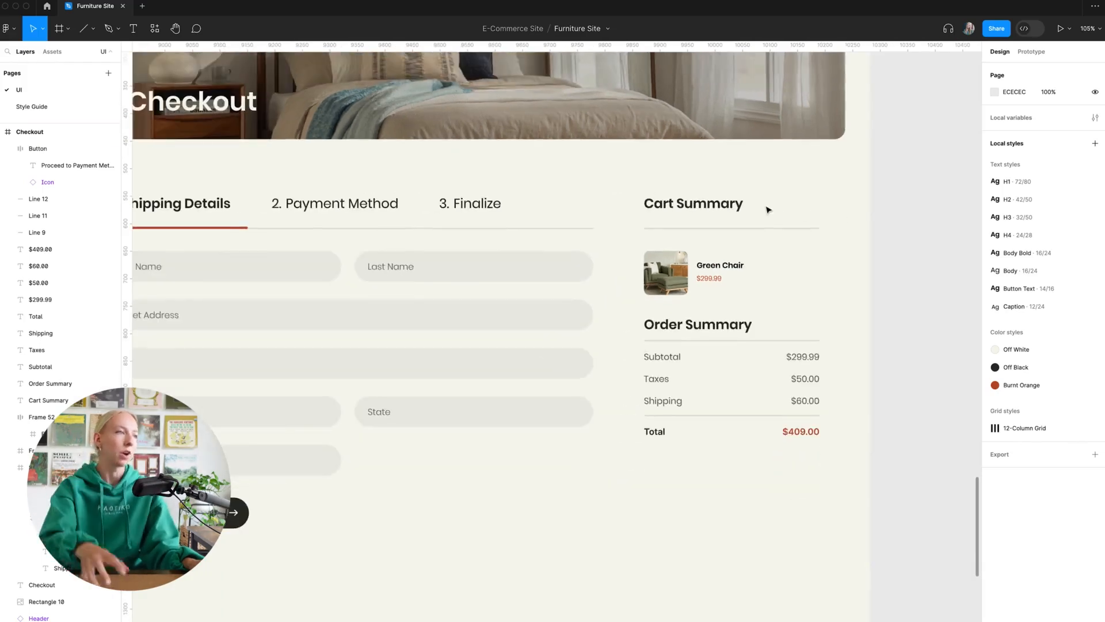
{"action": "scroll", "coordinate": [792, 212], "scroll_direction": "up", "scroll_amount": 3}
{"action": "key", "text": "t"}
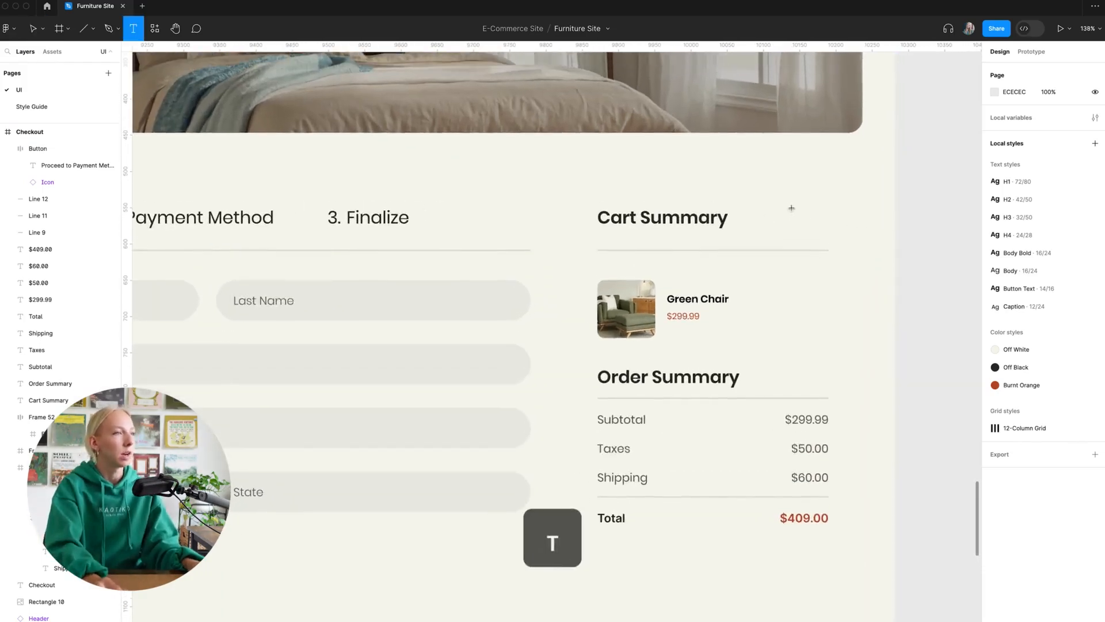
{"action": "left_click", "coordinate": [792, 208]}
{"action": "type", "text": "edit"}
- Move the "edit" label to X 1325, Y 505, level with the Cart Summary heading and flush with the divider's right end
{"action": "scroll", "coordinate": [852, 253], "scroll_direction": "up", "scroll_amount": 3}
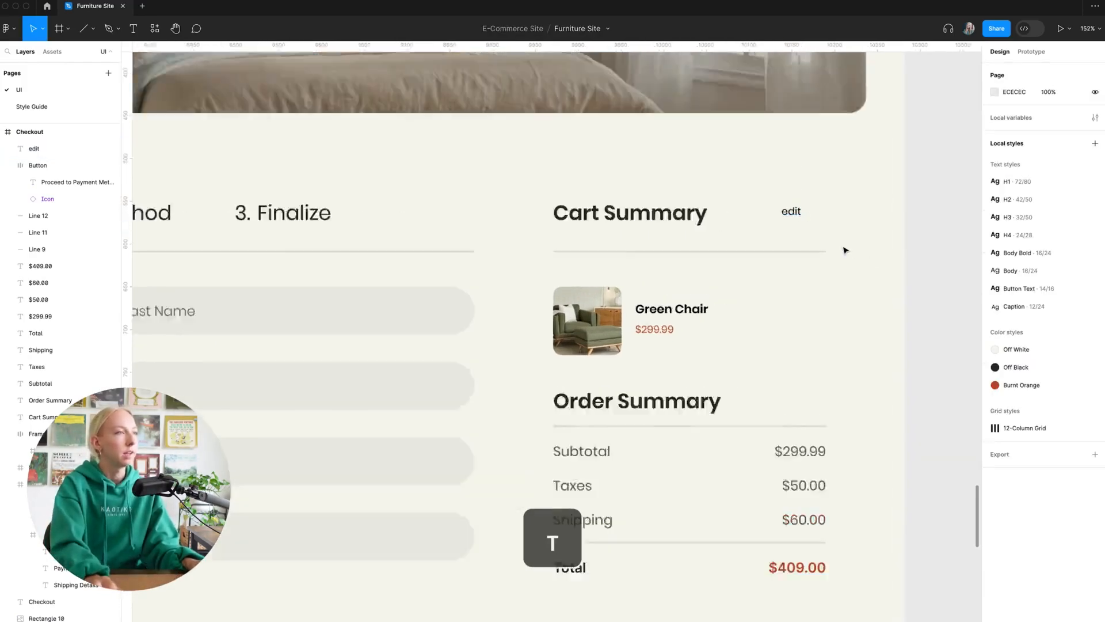
{"action": "left_click_drag", "start_coordinate": [782, 203], "coordinate": [820, 208]}
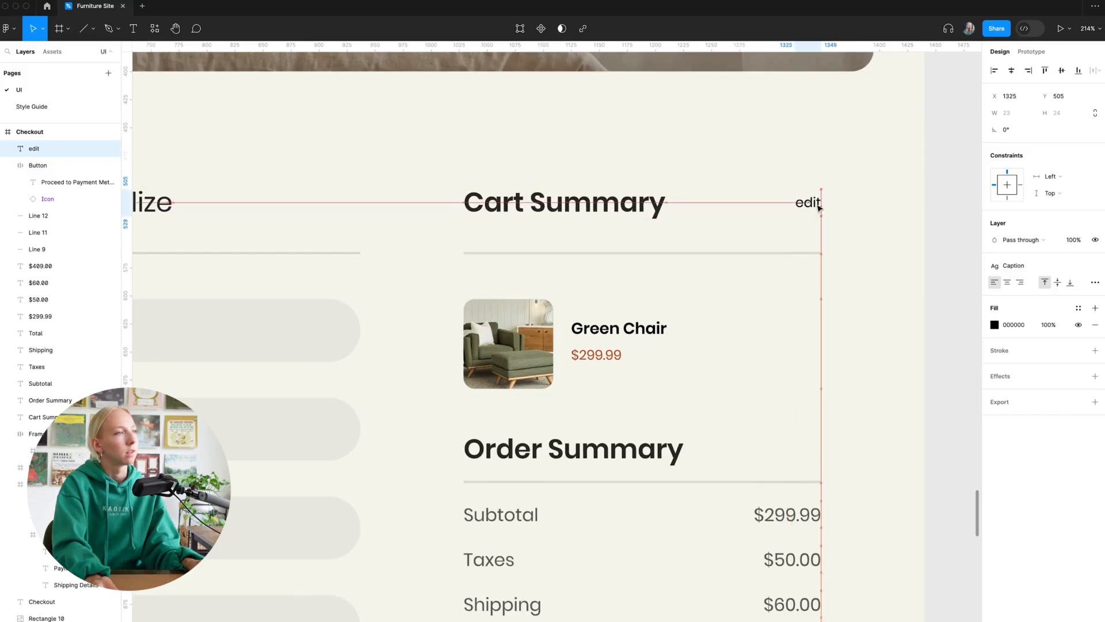
{"action": "left_click", "coordinate": [880, 217]}
- Review the Checkout page's form and order summary alongside the Cart popup
{"action": "scroll", "coordinate": [881, 217], "scroll_direction": "down", "scroll_amount": 5}
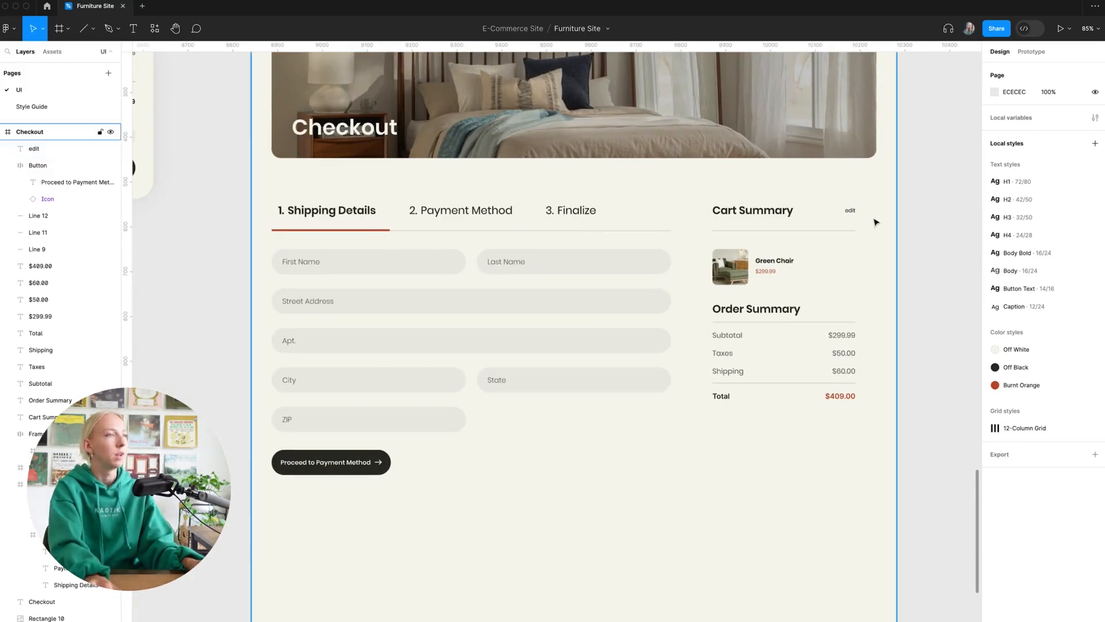
{"action": "scroll", "coordinate": [874, 222], "scroll_direction": "down", "scroll_amount": 2}
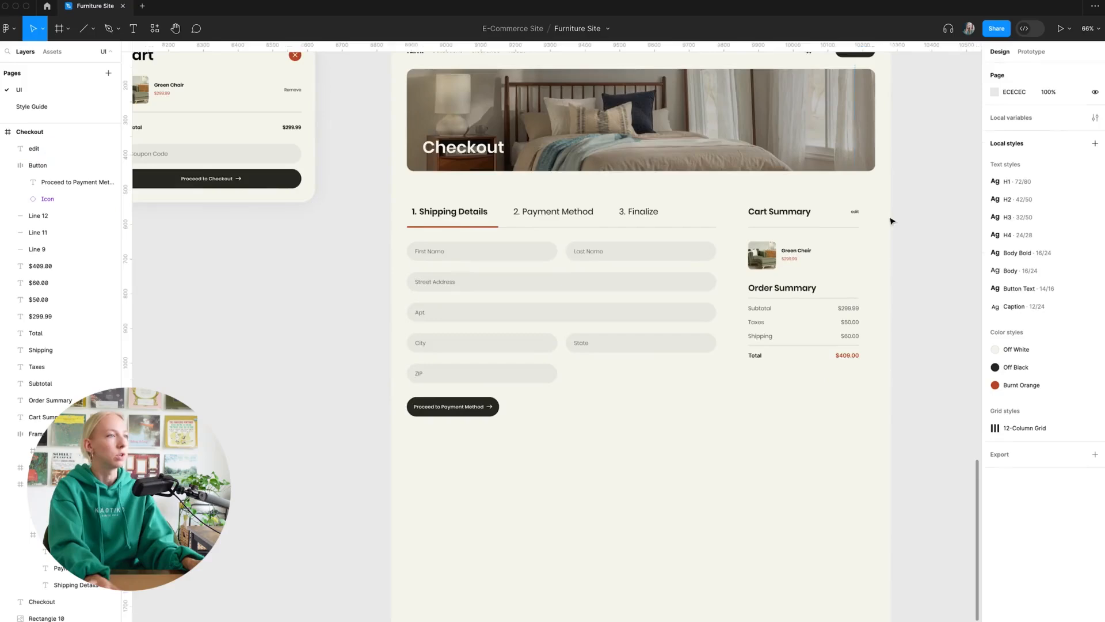
{"action": "scroll", "coordinate": [884, 252], "scroll_direction": "up", "scroll_amount": 3}
{"action": "scroll", "coordinate": [883, 253], "scroll_direction": "up", "scroll_amount": 4}
{"action": "scroll", "coordinate": [884, 252], "scroll_direction": "down", "scroll_amount": 3}
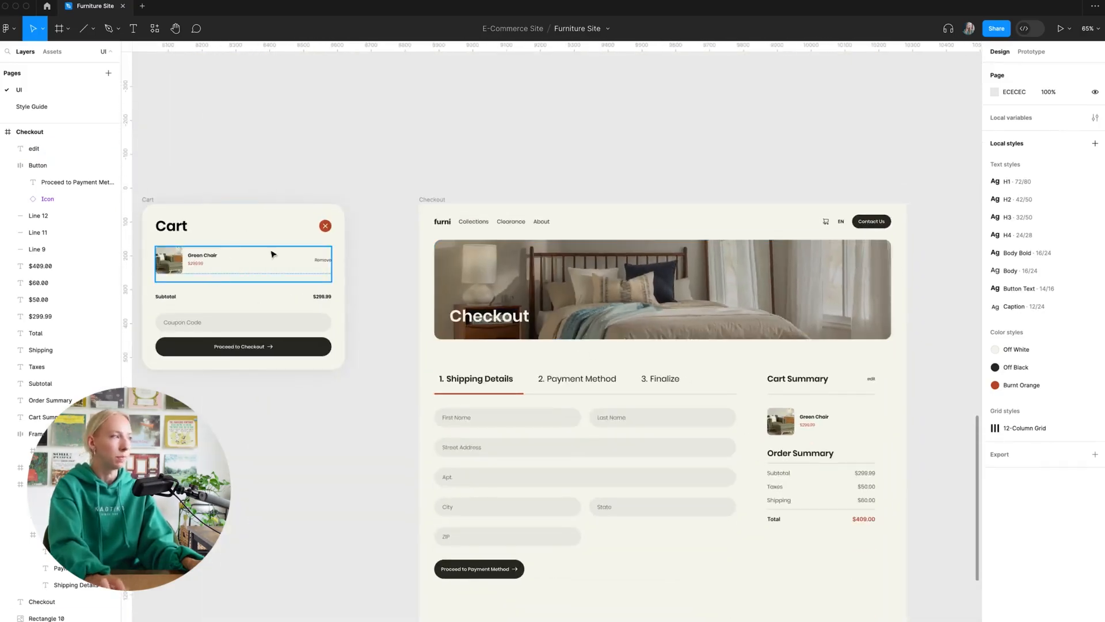
{"action": "scroll", "coordinate": [870, 541], "scroll_direction": "up", "scroll_amount": 4}
{"action": "scroll", "coordinate": [869, 541], "scroll_direction": "down", "scroll_amount": 5}
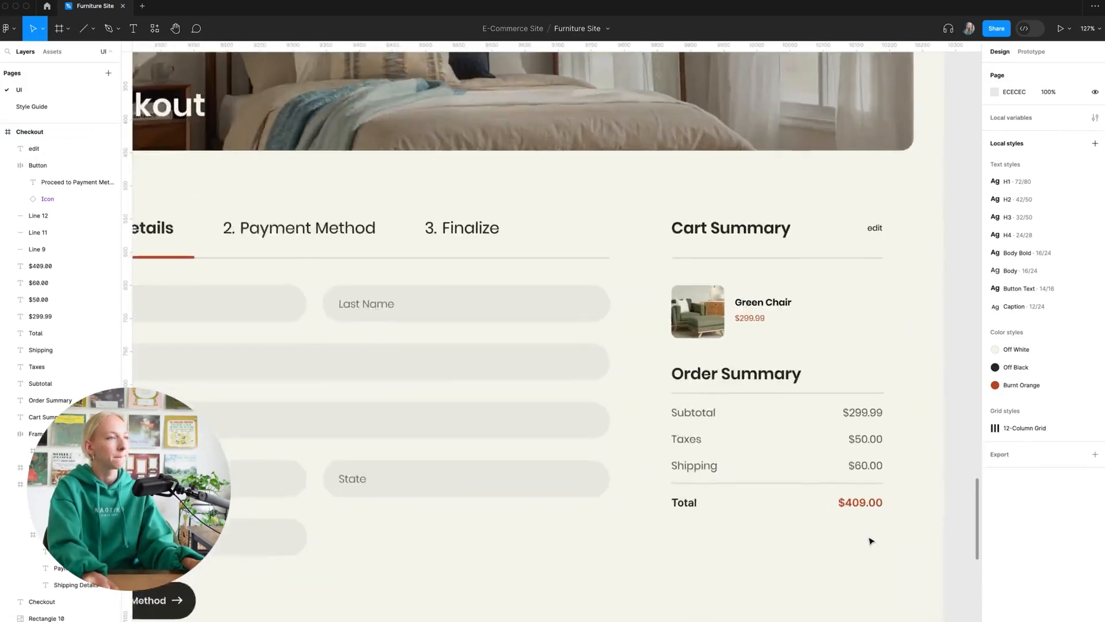
{"action": "scroll", "coordinate": [871, 541], "scroll_direction": "down", "scroll_amount": 3}
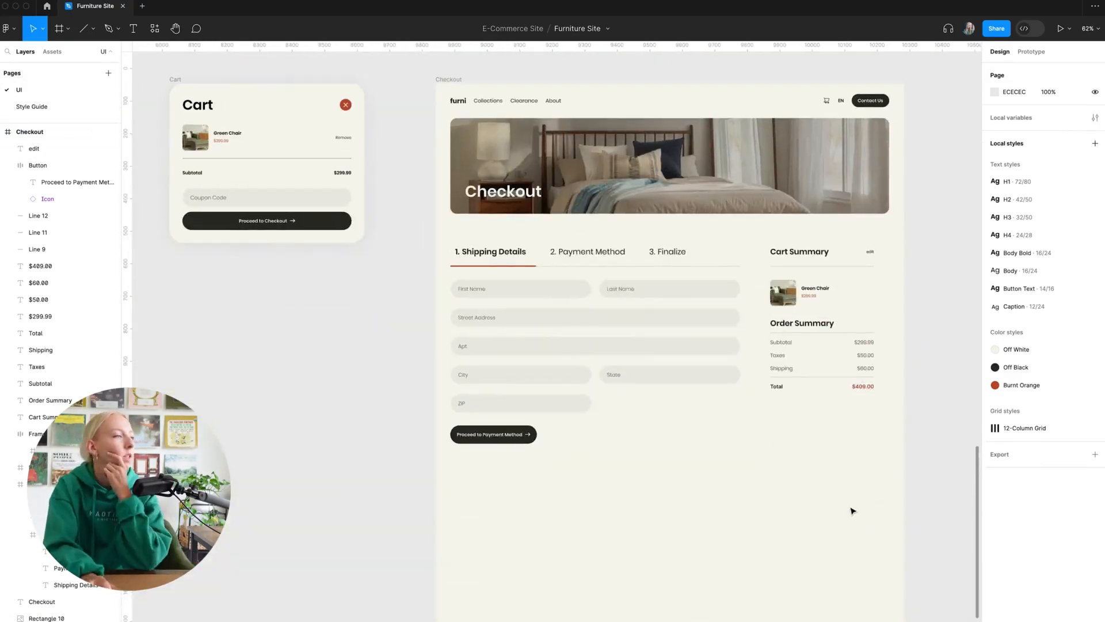
- Copy the footer from the Product Details Page - Added to Cart frame into the Checkout page and place it at Y 1228 below the button
{"action": "scroll", "coordinate": [769, 488], "scroll_direction": "down", "scroll_amount": 4}
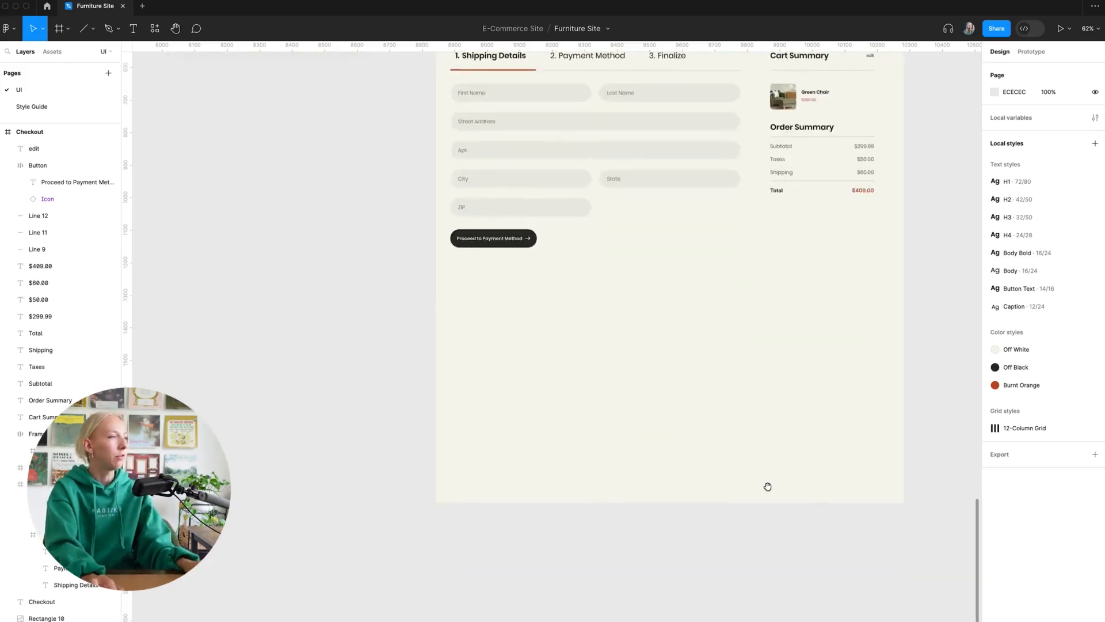
{"action": "scroll", "coordinate": [804, 493], "scroll_direction": "down", "scroll_amount": 5, "text": "ctrl"}
{"action": "left_click", "coordinate": [502, 551]}
{"action": "left_click", "coordinate": [695, 262]}
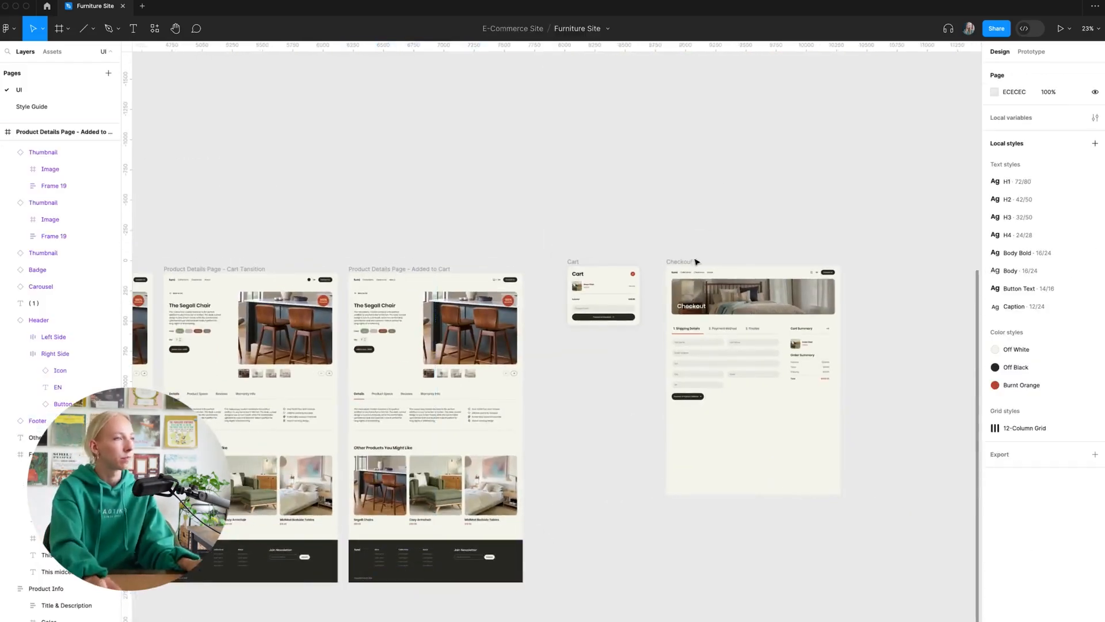
{"action": "left_click", "coordinate": [688, 262]}
{"action": "key", "text": "super+v"}
{"action": "scroll", "coordinate": [741, 433], "scroll_direction": "up", "scroll_amount": 5}
{"action": "left_click_drag", "start_coordinate": [813, 344], "coordinate": [820, 456]}
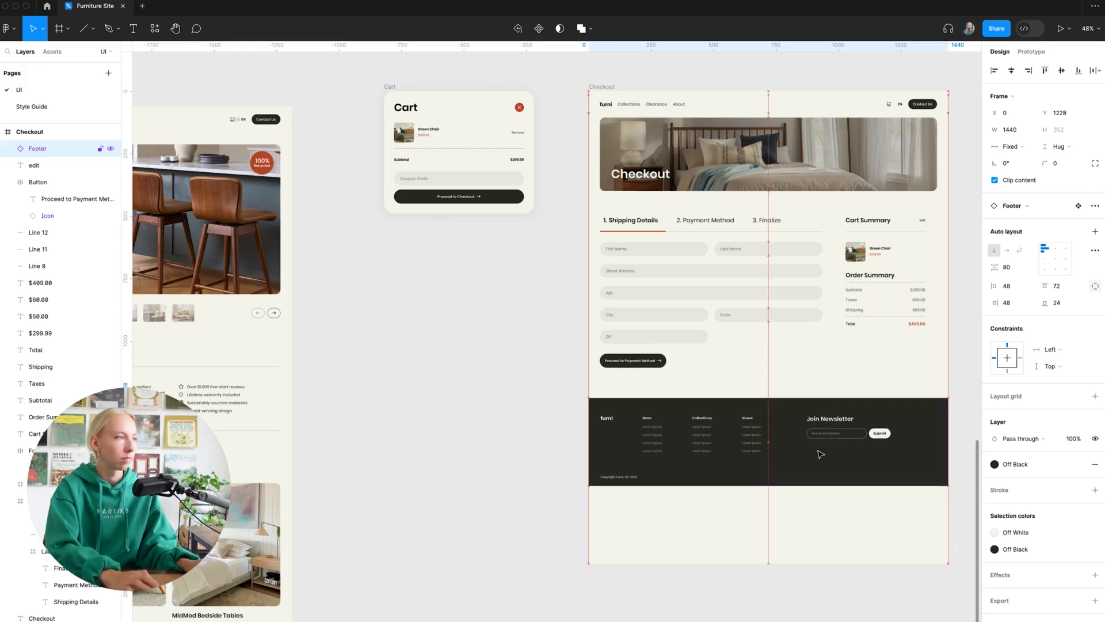
- Shorten the Checkout frame so that it ends at the footer's bottom edge
{"action": "left_click", "coordinate": [868, 556]}
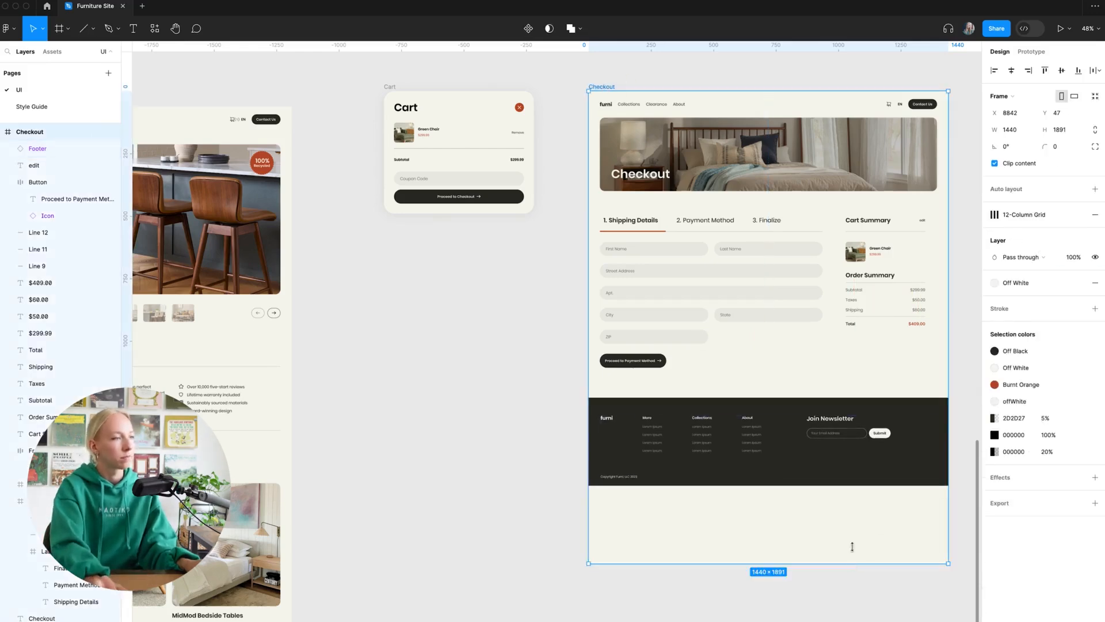
{"action": "left_click_drag", "start_coordinate": [852, 563], "coordinate": [853, 485]}
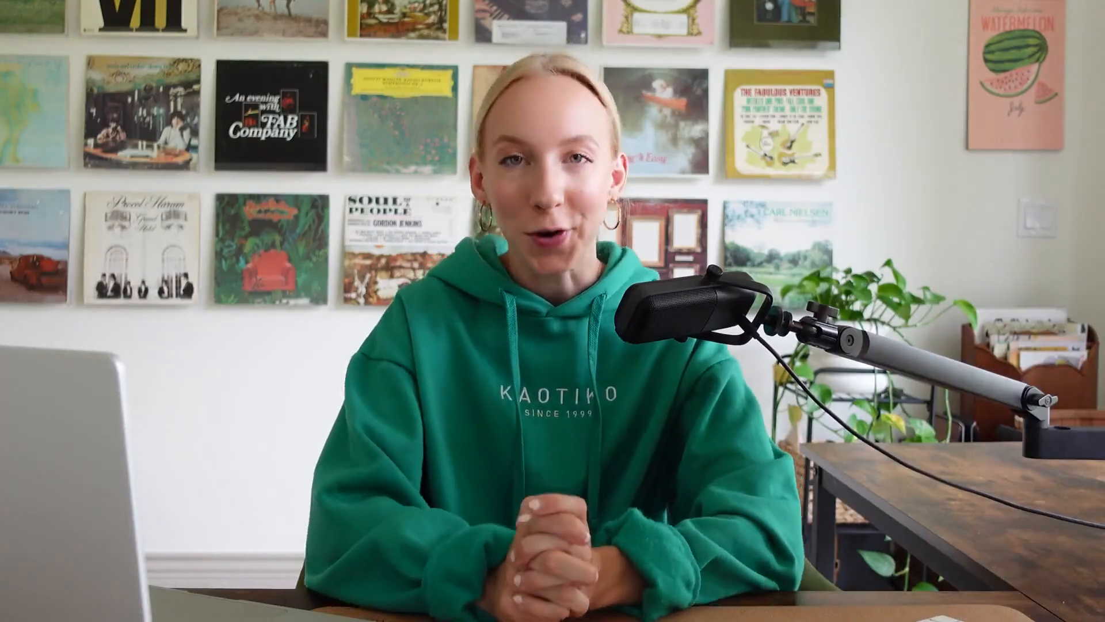